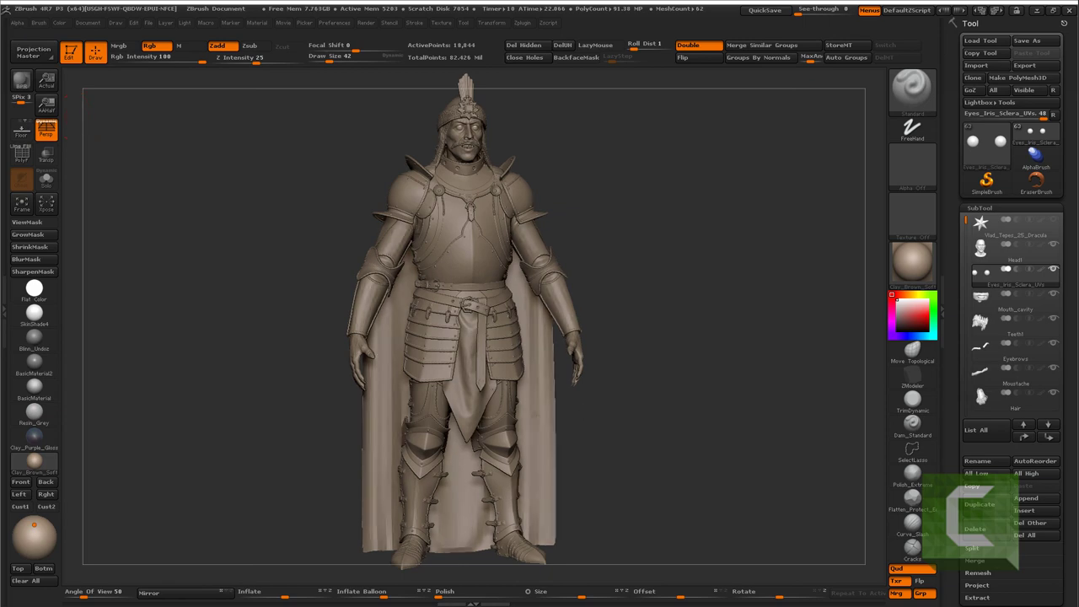
# Select the Belt_large_knot subtool, solo it and zoom in on its pointed tip
pyautogui.scroll(5, 516, 342)
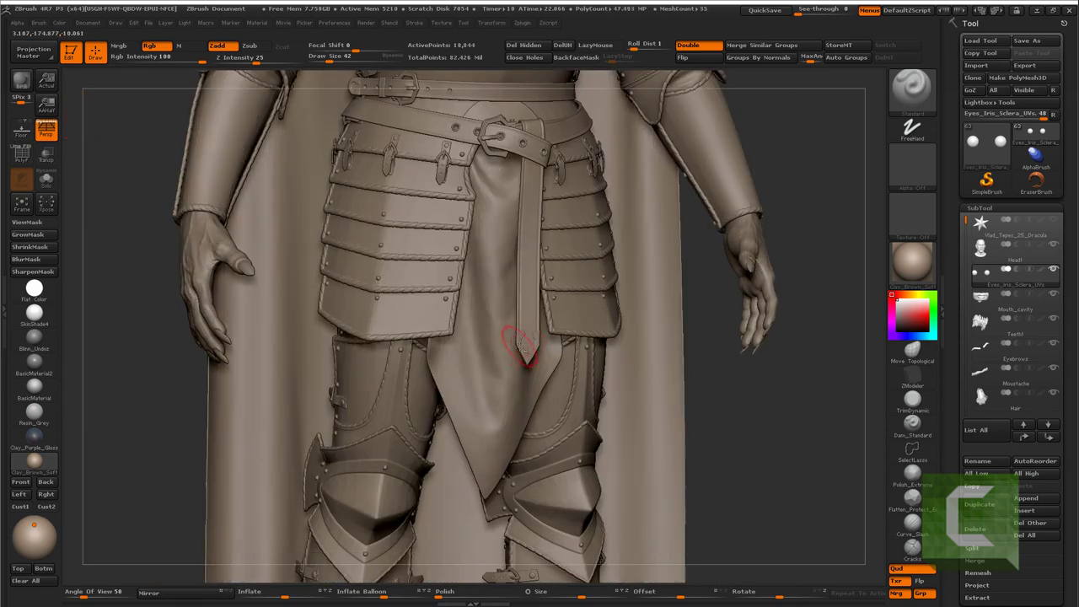
pyautogui.keyDown('alt'); pyautogui.click(520, 345); pyautogui.keyUp('alt')
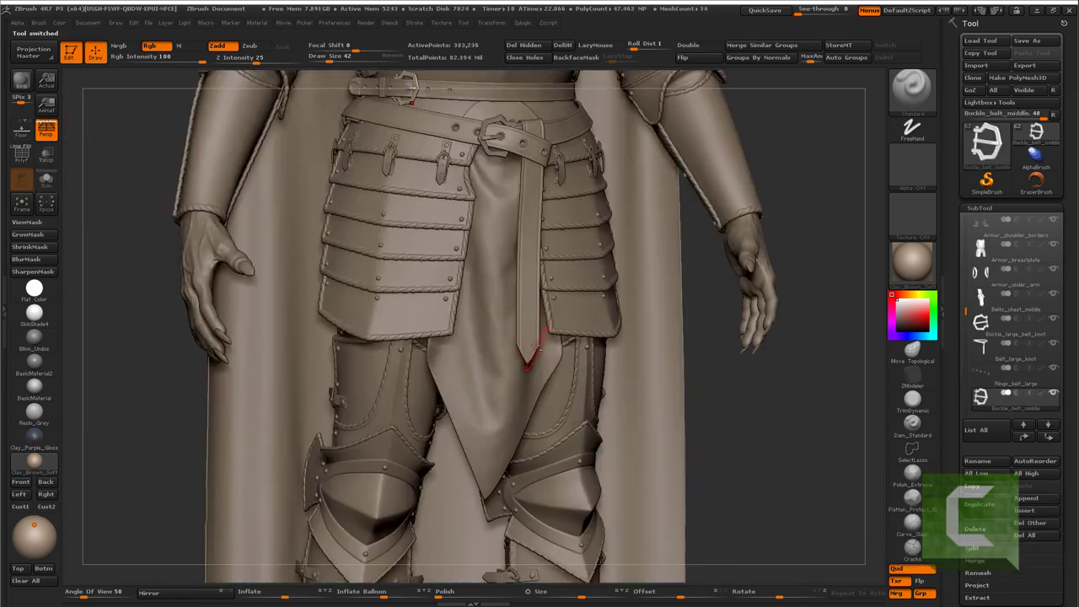
pyautogui.keyDown('alt'); pyautogui.click(531, 337); pyautogui.keyUp('alt')
pyautogui.hotkey('ctrl', 'shift', 's')
pyautogui.scroll(3, 605, 250)
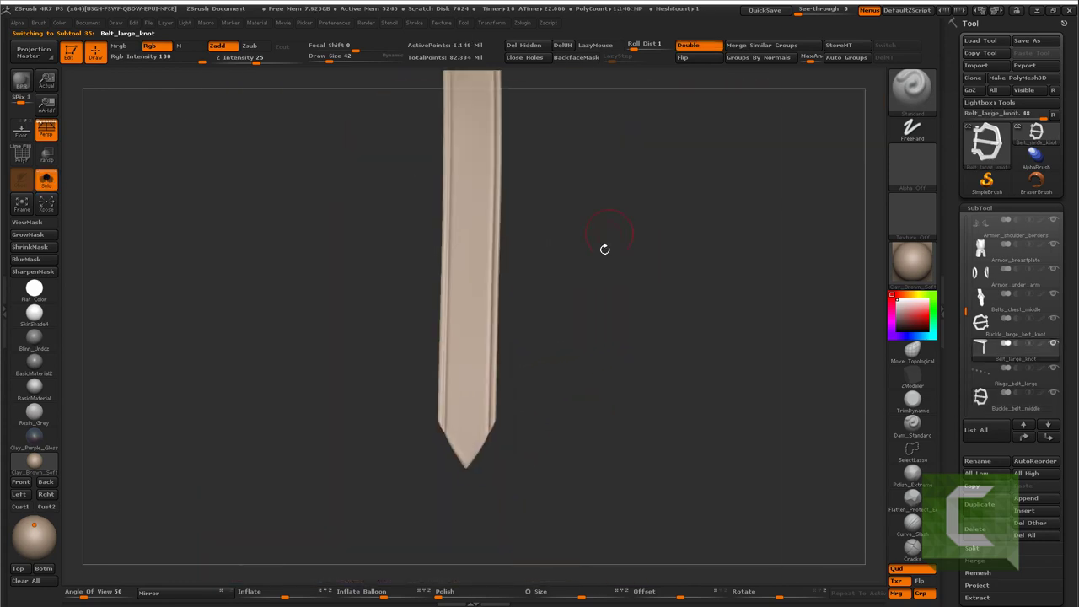
pyautogui.scroll(3, 494, 433)
pyautogui.press('shift')
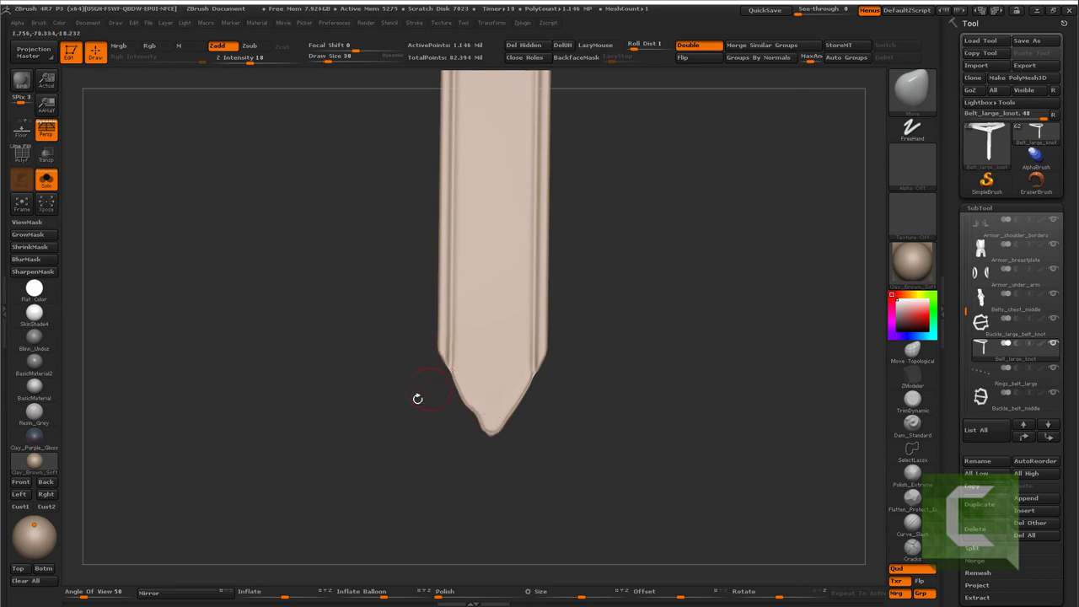
# Turn on BackfaceMask, set a soft falloff alpha and smooth the bumpy strap tip
pyautogui.keyDown('alt'); pyautogui.moveTo(417, 398); pyautogui.dragTo(379, 441); pyautogui.keyUp('alt')
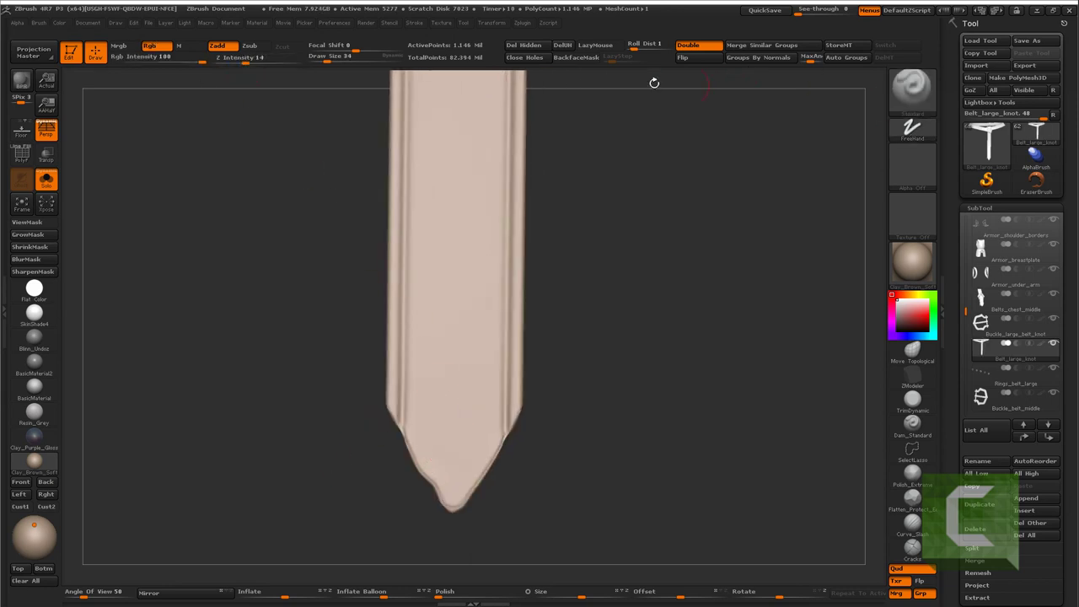
pyautogui.click(576, 57)
pyautogui.click(912, 164)
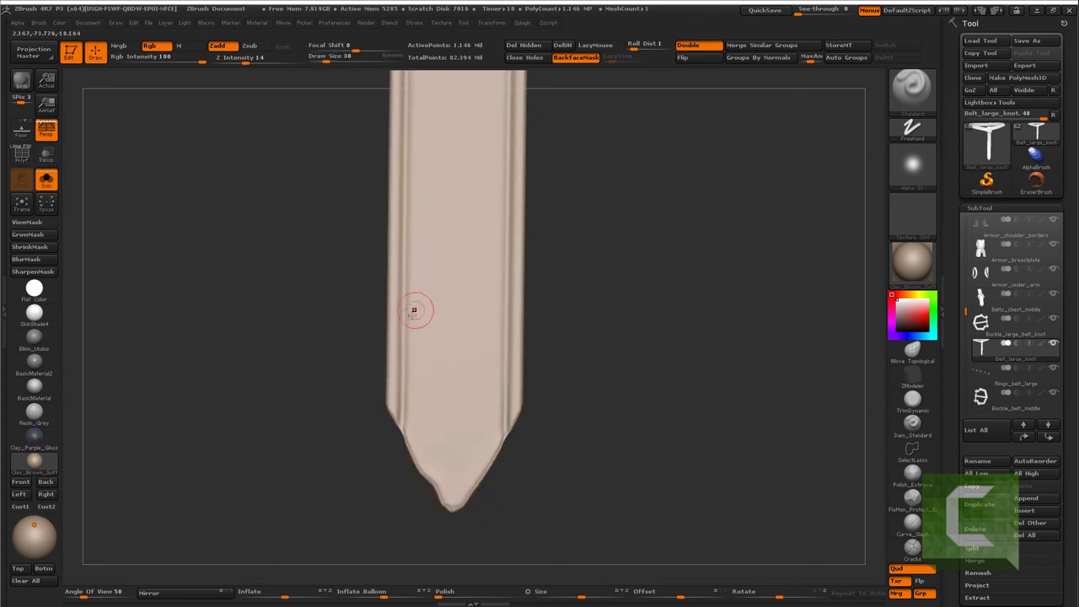
pyautogui.press('b')
pyautogui.press('c')
pyautogui.press('b')
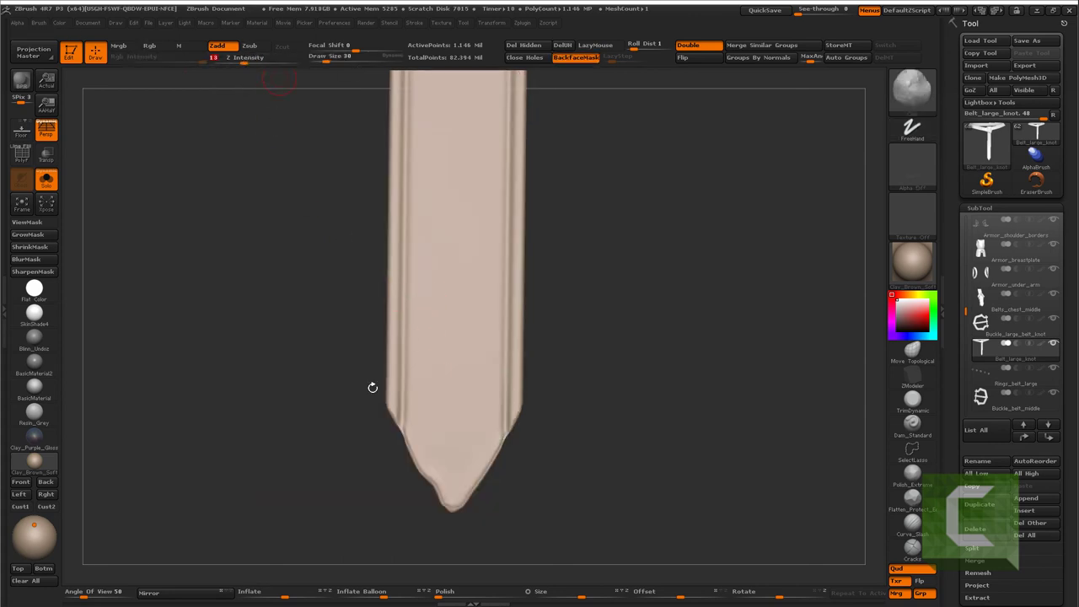
pyautogui.press('[')
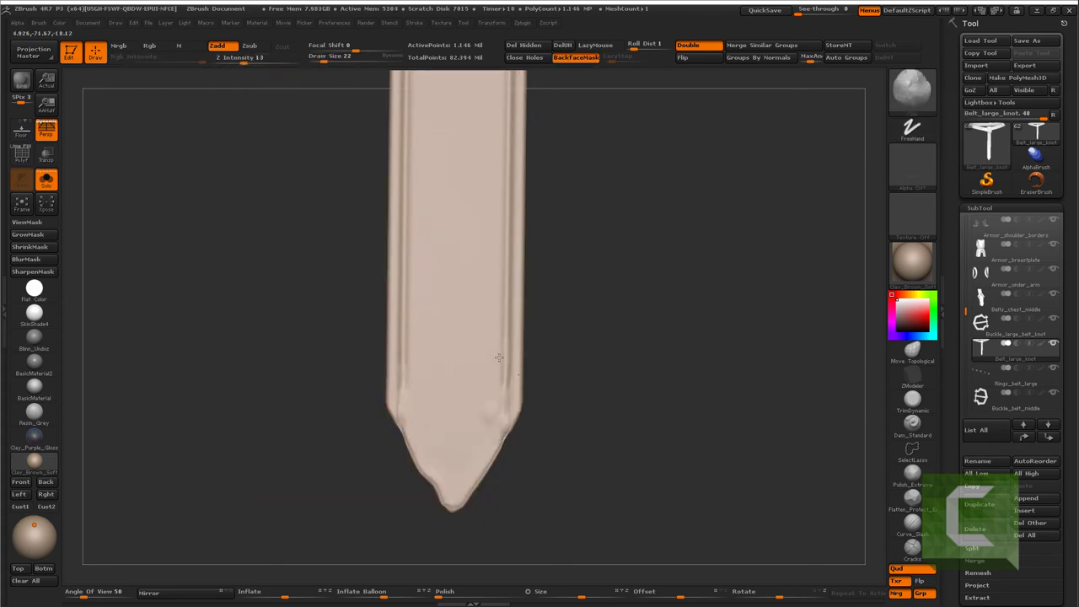
pyautogui.keyDown('shift'); pyautogui.moveTo(404, 427); pyautogui.dragTo(475, 457); pyautogui.keyUp('shift')
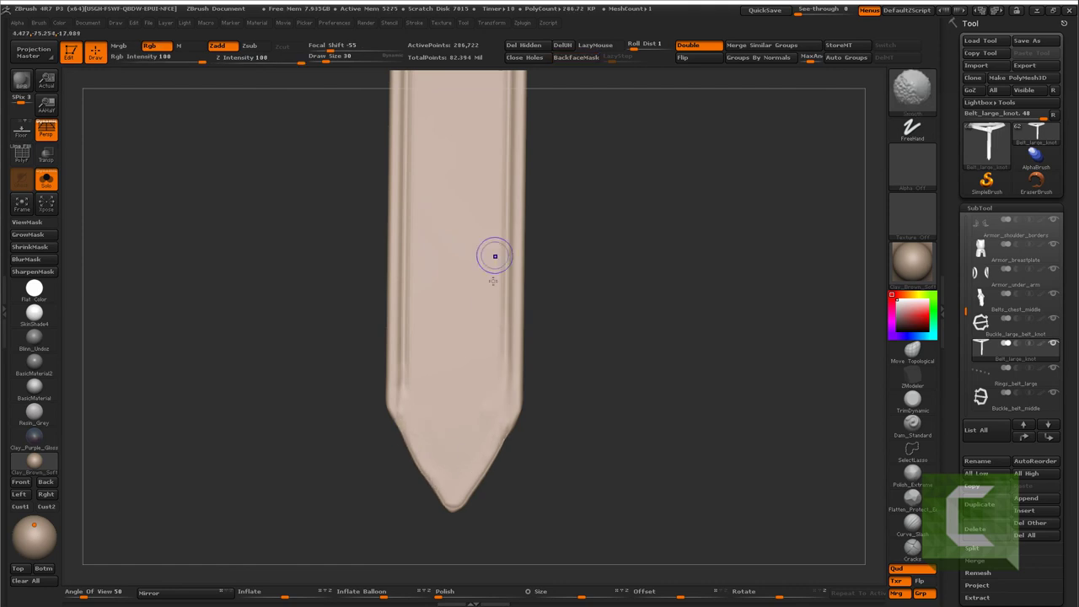
# Carve a groove across the strap near the tip and reshape its notch into a V
pyautogui.moveTo(386, 311)
pyautogui.mouseDown()
pyautogui.moveTo(413, 419)
pyautogui.moveTo(459, 390)
pyautogui.mouseUp()
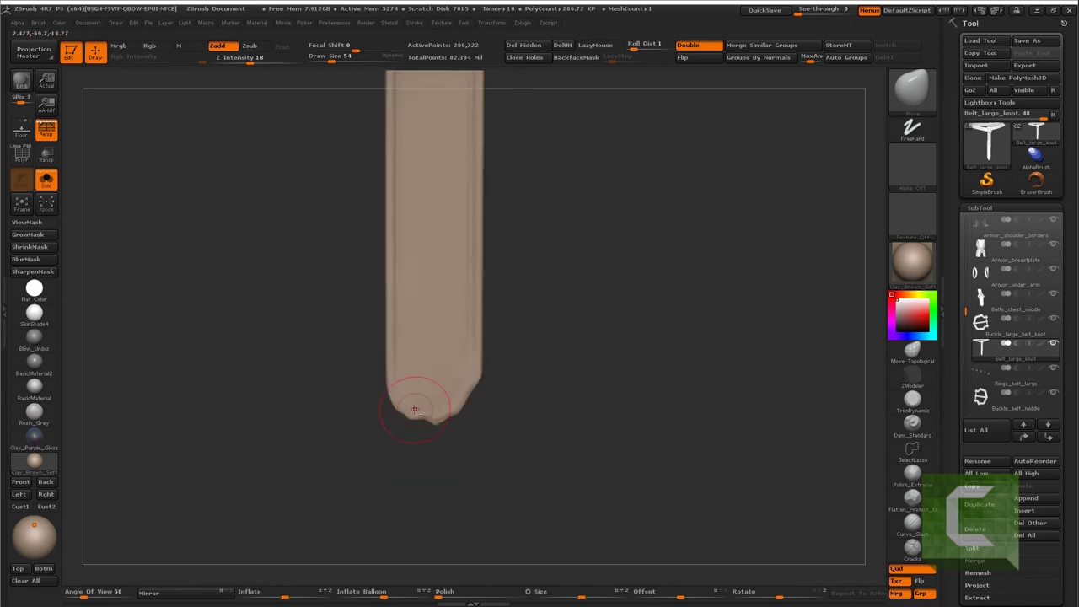
pyautogui.moveTo(396, 405)
pyautogui.keyDown('shift'); pyautogui.mouseDown()
pyautogui.moveTo(413, 387)
pyautogui.moveTo(398, 349)
pyautogui.mouseUp(); pyautogui.keyUp('shift')
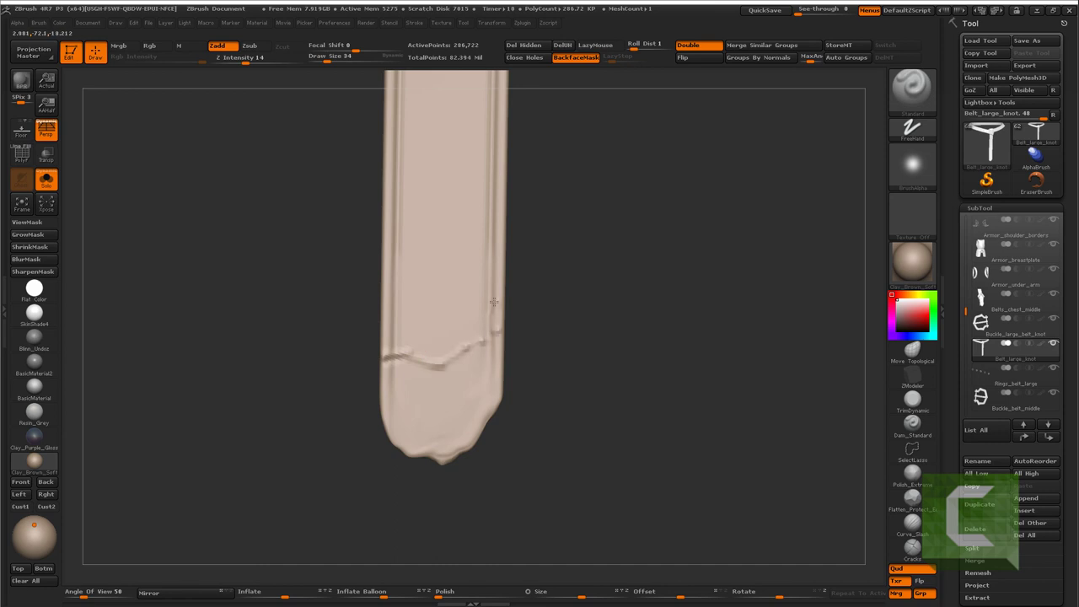
pyautogui.moveTo(394, 358)
pyautogui.mouseDown()
pyautogui.moveTo(427, 369)
pyautogui.moveTo(425, 393)
pyautogui.mouseUp()
pyautogui.moveTo(409, 436); pyautogui.dragTo(412, 426)
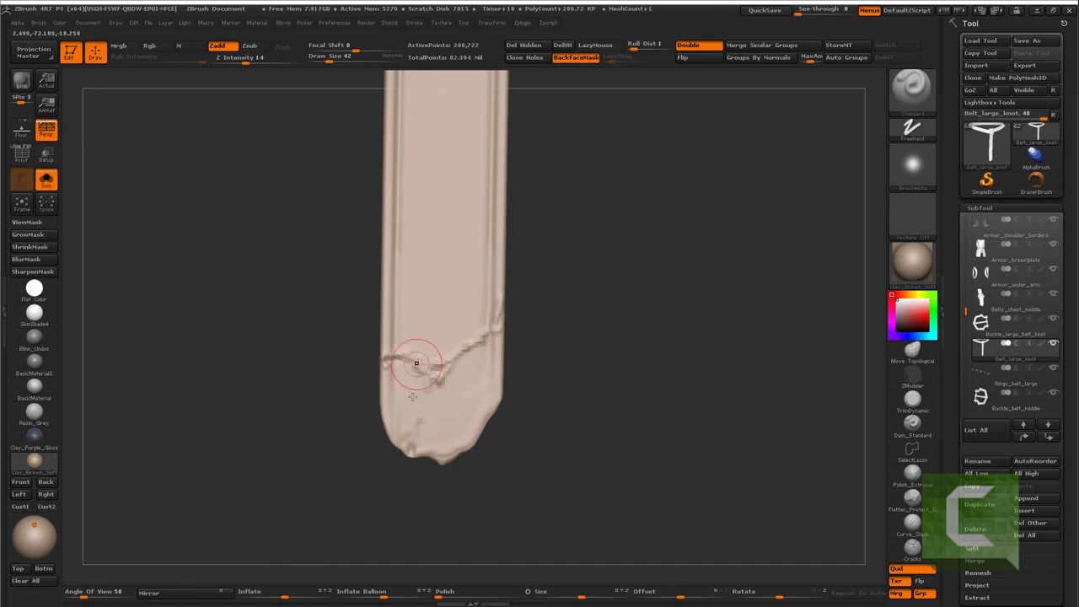
pyautogui.moveTo(453, 373); pyautogui.dragTo(437, 430)
pyautogui.moveTo(373, 361); pyautogui.dragTo(373, 357, button='right')
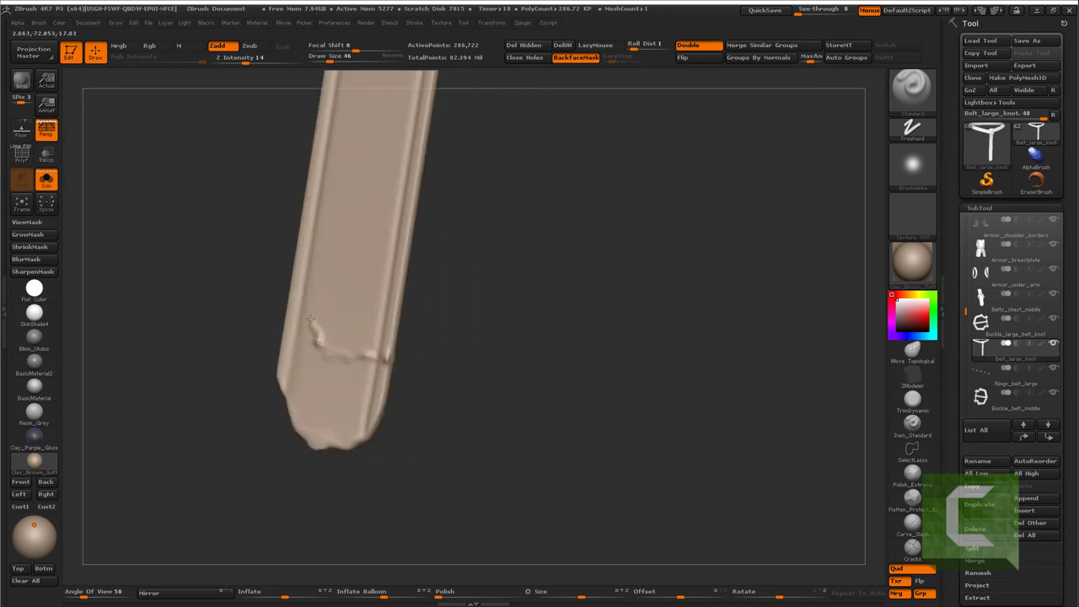
pyautogui.moveTo(317, 325); pyautogui.dragTo(353, 345, button='right')
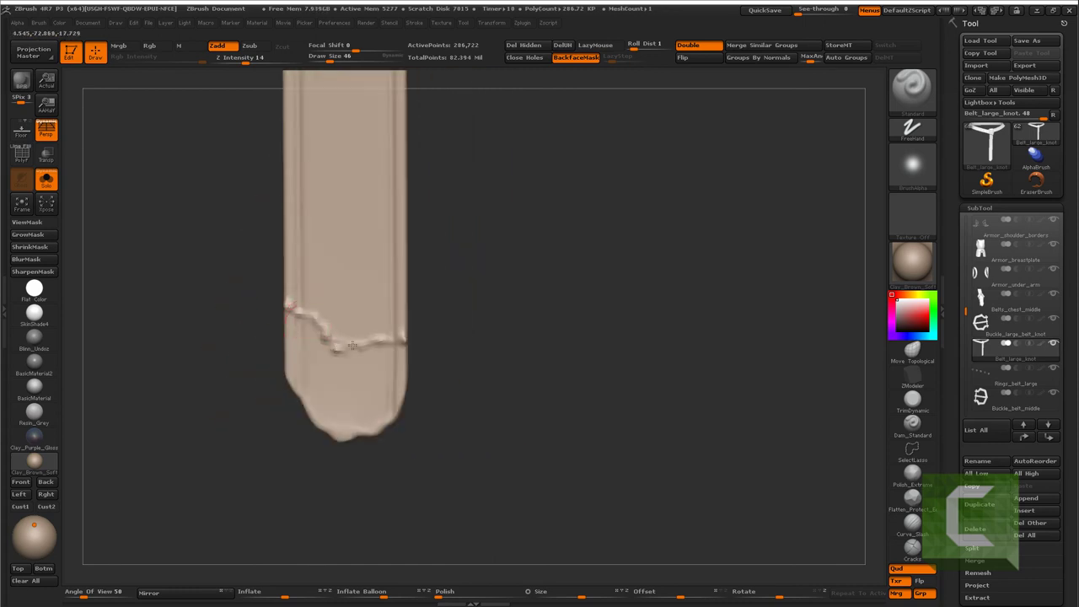
# Switch between the Clay and Standard brushes and pan the strap tip into view
pyautogui.press('b')
pyautogui.press('c')
pyautogui.press('l')
pyautogui.press('b')
pyautogui.press('s')
pyautogui.press('t')
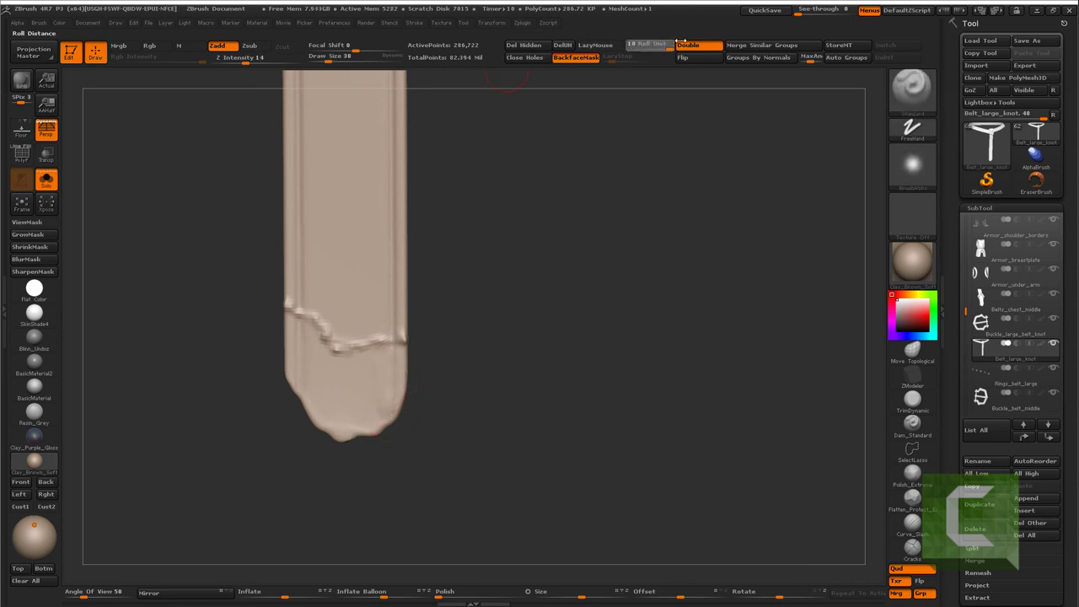
pyautogui.keyDown('alt'); pyautogui.moveTo(358, 347); pyautogui.dragTo(409, 304, button='right'); pyautogui.keyUp('alt')
pyautogui.keyDown('alt'); pyautogui.moveTo(475, 291); pyautogui.dragTo(465, 358, button='right'); pyautogui.keyUp('alt')
# Shrink the Clay brush, zoom closer and pick a new sculpting brush from the brush list
pyautogui.press('b')
pyautogui.press('c')
pyautogui.press('l')
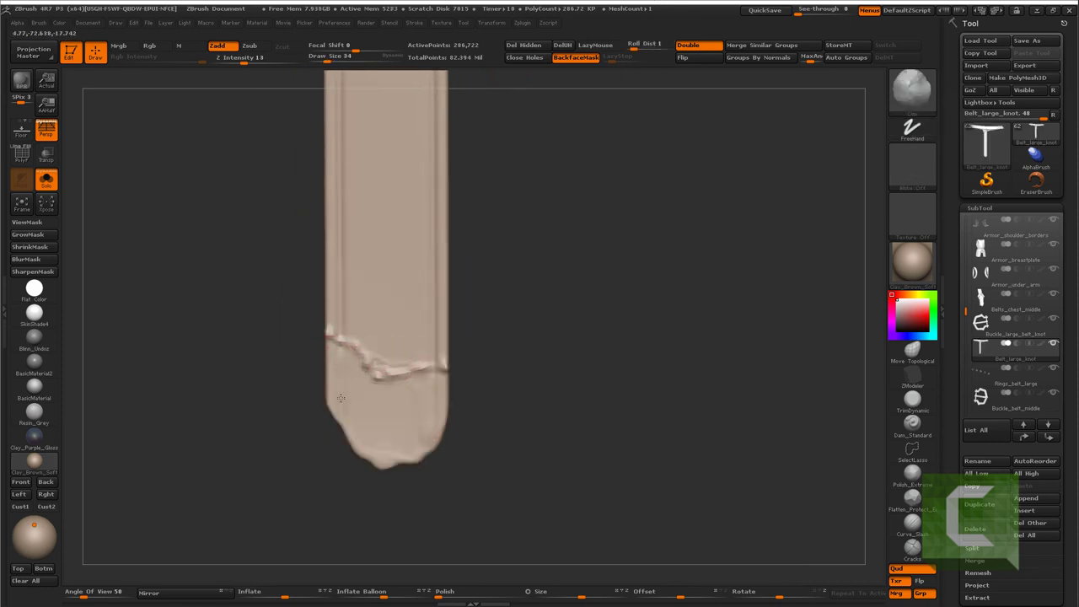
pyautogui.keyDown('ctrl'); pyautogui.moveTo(380, 448); pyautogui.dragTo(380, 398, button='right'); pyautogui.keyUp('ctrl')
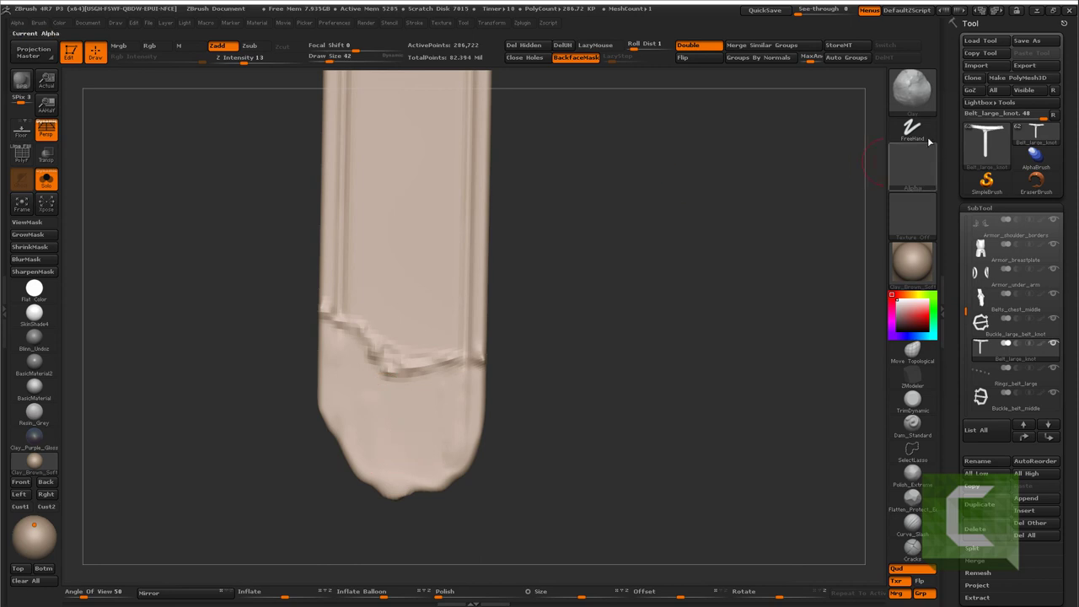
pyautogui.press('b')
pyautogui.click(436, 274)
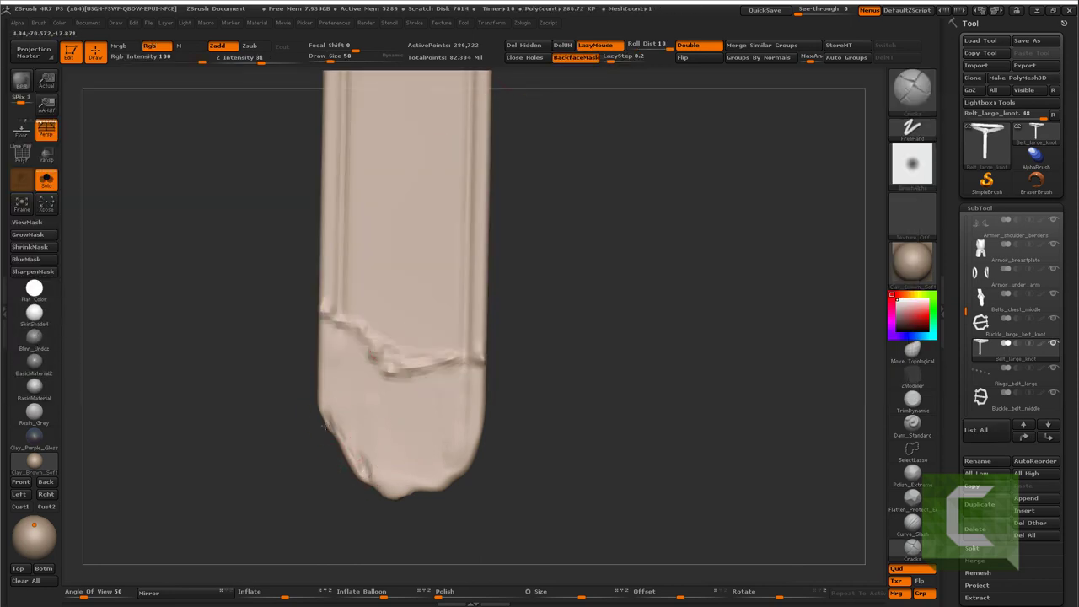
# Inspect the tip from several angles and drop the strap one subdivision level
pyautogui.keyDown('shift'); pyautogui.moveTo(355, 405); pyautogui.dragTo(345, 438, button='right'); pyautogui.keyUp('shift')
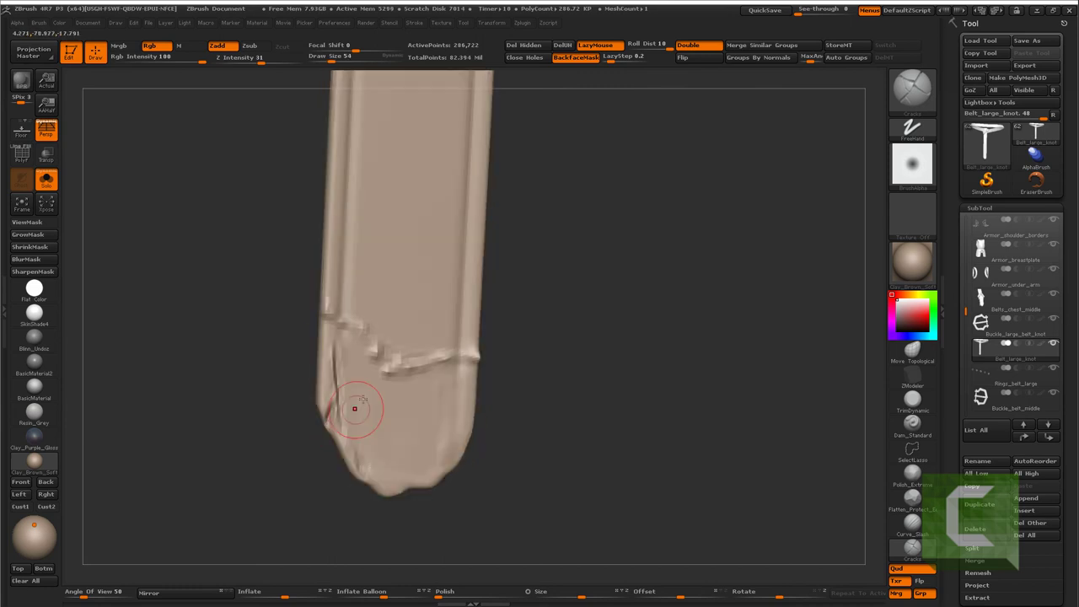
pyautogui.moveTo(501, 339); pyautogui.dragTo(473, 417, button='right')
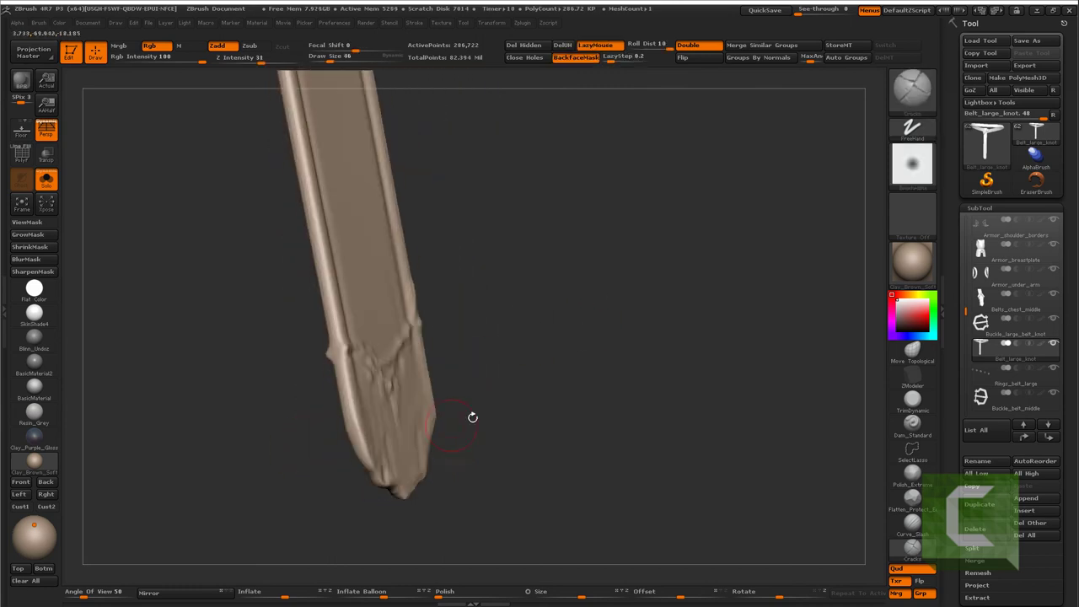
pyautogui.keyDown('shift'); pyautogui.moveTo(320, 426); pyautogui.dragTo(334, 391, button='right'); pyautogui.keyUp('shift')
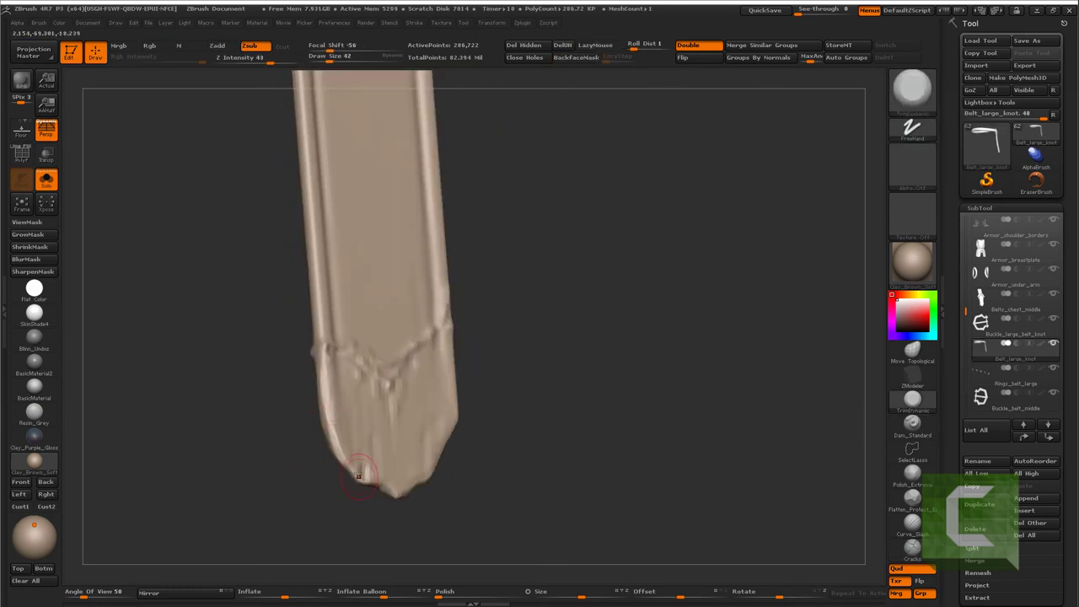
pyautogui.moveTo(359, 476)
pyautogui.mouseDown(button='right')
pyautogui.moveTo(438, 482)
pyautogui.moveTo(482, 450)
pyautogui.mouseUp(button='right')
pyautogui.hotkey('shift', 'd')
# Lower brush strength to 19 and raise the strap to its highest subdivision level
pyautogui.click(247, 58)
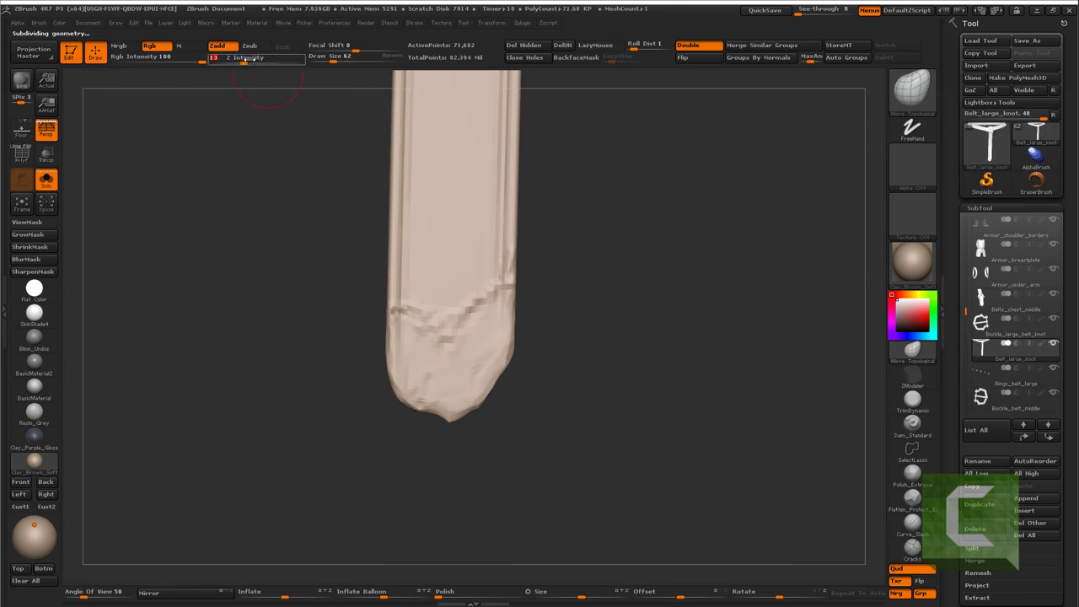
pyautogui.press('Return')
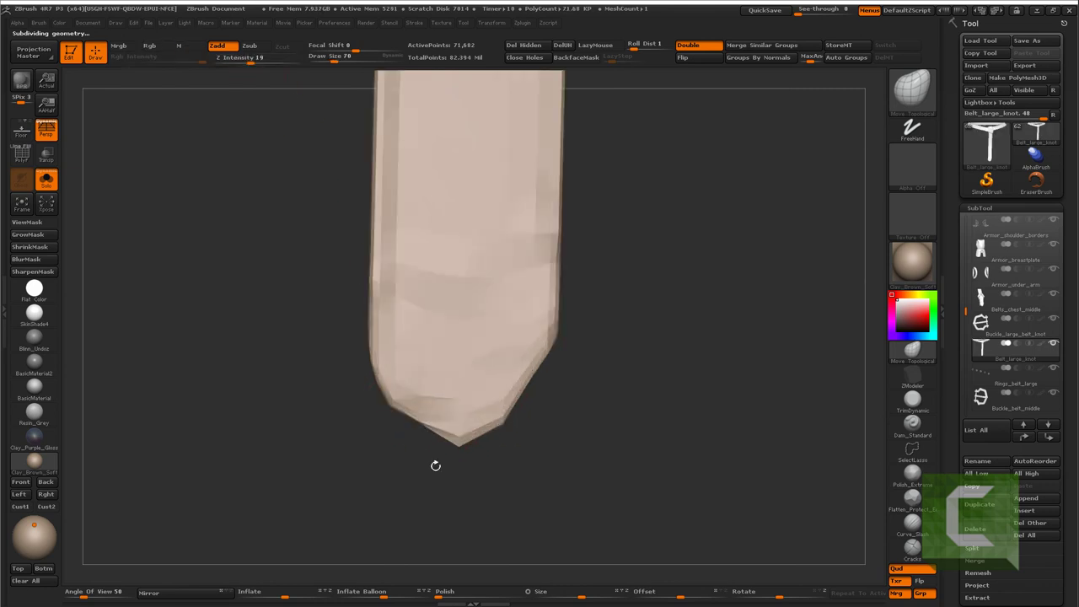
pyautogui.moveTo(441, 416)
pyautogui.keyDown('alt'); pyautogui.mouseDown(button='right')
pyautogui.moveTo(405, 460)
pyautogui.moveTo(458, 429)
pyautogui.mouseUp(button='right'); pyautogui.keyUp('alt')
pyautogui.press('space')
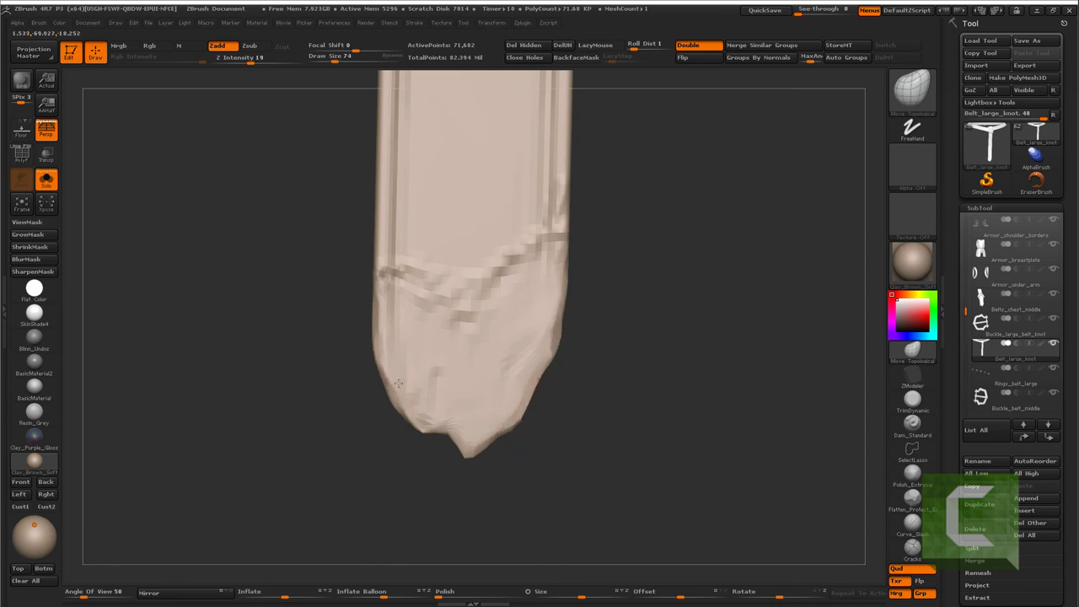
pyautogui.moveTo(390, 371)
pyautogui.mouseDown(button='right')
pyautogui.moveTo(387, 335)
pyautogui.moveTo(362, 349)
pyautogui.mouseUp(button='right')
pyautogui.hotkey('ctrl', 'd')
# With the Standard brush, deepen the crease's left end and add vertical marks lower left
pyautogui.press('b')
pyautogui.press('s')
pyautogui.press('t')
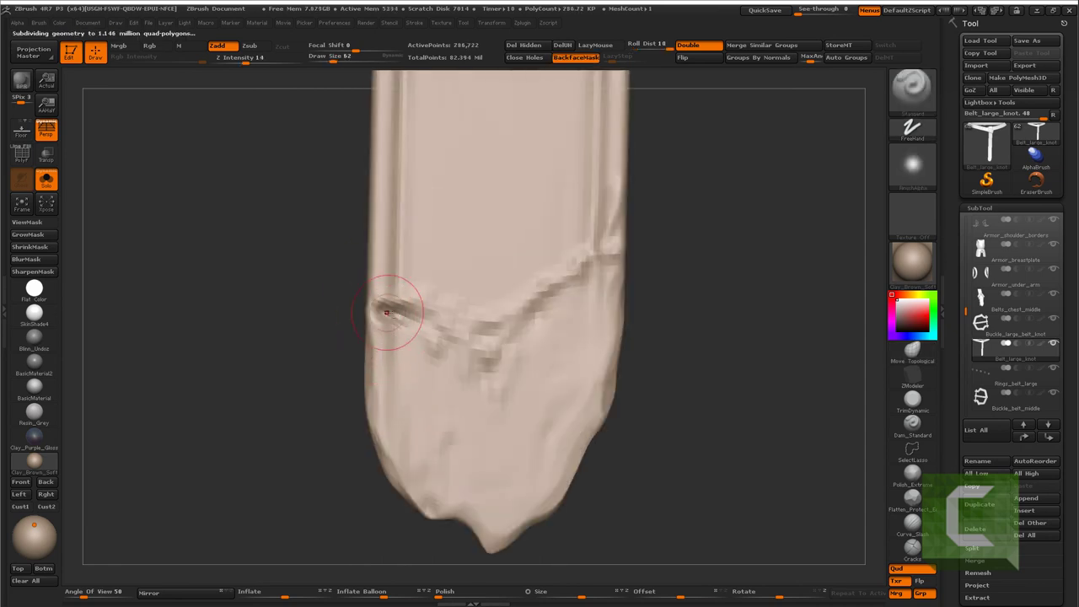
pyautogui.moveTo(371, 314); pyautogui.dragTo(404, 319)
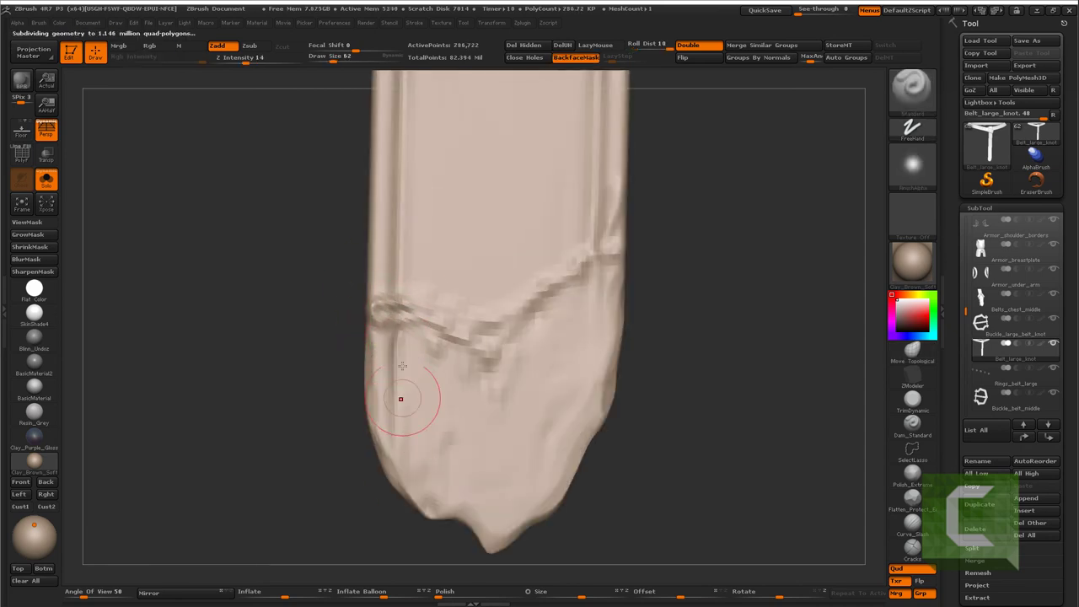
pyautogui.moveTo(397, 392); pyautogui.dragTo(427, 507)
pyautogui.moveTo(427, 507); pyautogui.dragTo(472, 472, button='right')
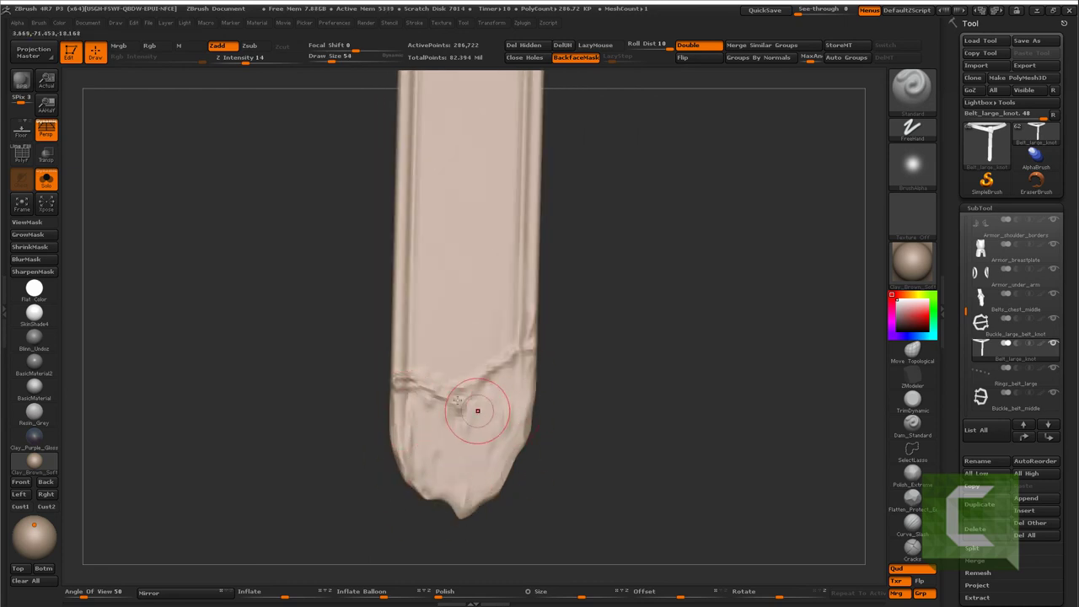
# Build up clay along the strap's left edge with a smaller Clay brush
pyautogui.press('b')
pyautogui.press('c')
pyautogui.press('l')
pyautogui.moveTo(475, 414)
pyautogui.mouseDown(button='right')
pyautogui.moveTo(444, 380)
pyautogui.moveTo(456, 404)
pyautogui.mouseUp(button='right')
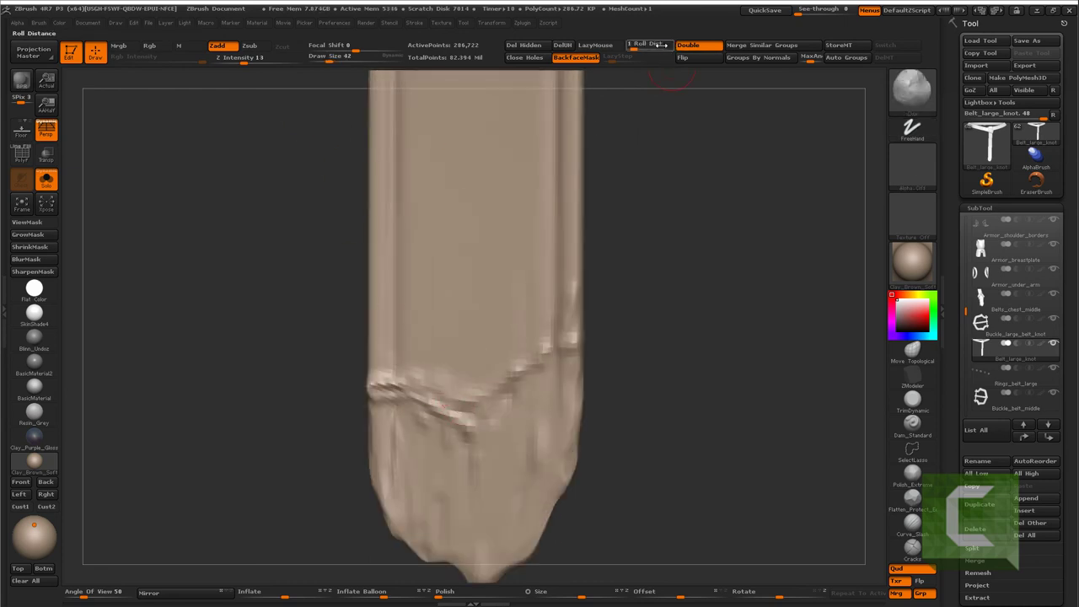
pyautogui.moveTo(394, 374); pyautogui.dragTo(495, 371)
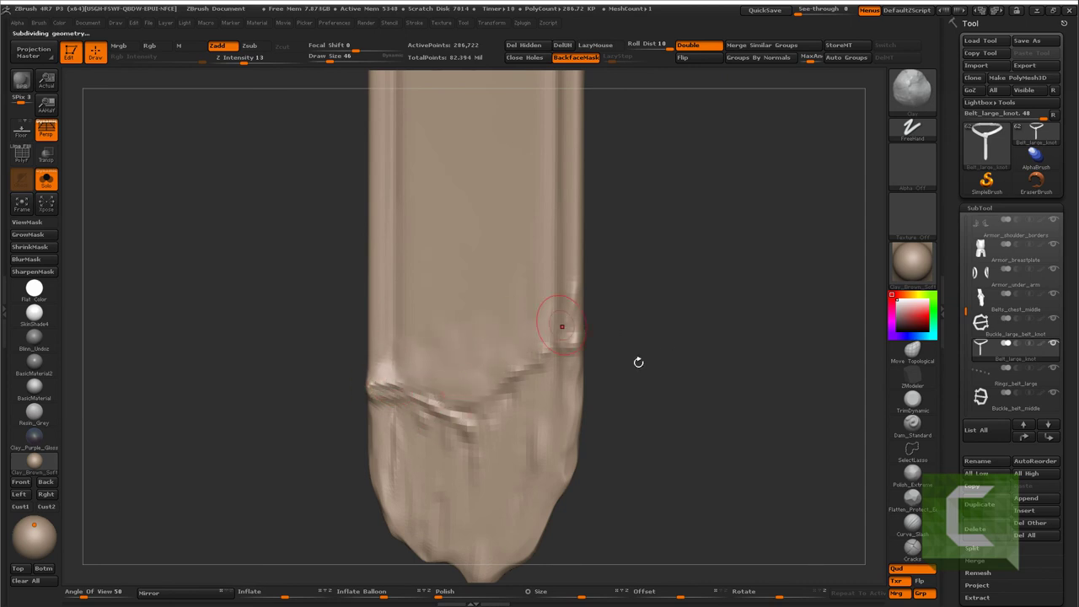
pyautogui.press('d')
# Using TrimDynamic with BackfaceMask, carve a horizontal crease with a raised bump across the strap
pyautogui.press('b')
pyautogui.press('t')
pyautogui.press('d')
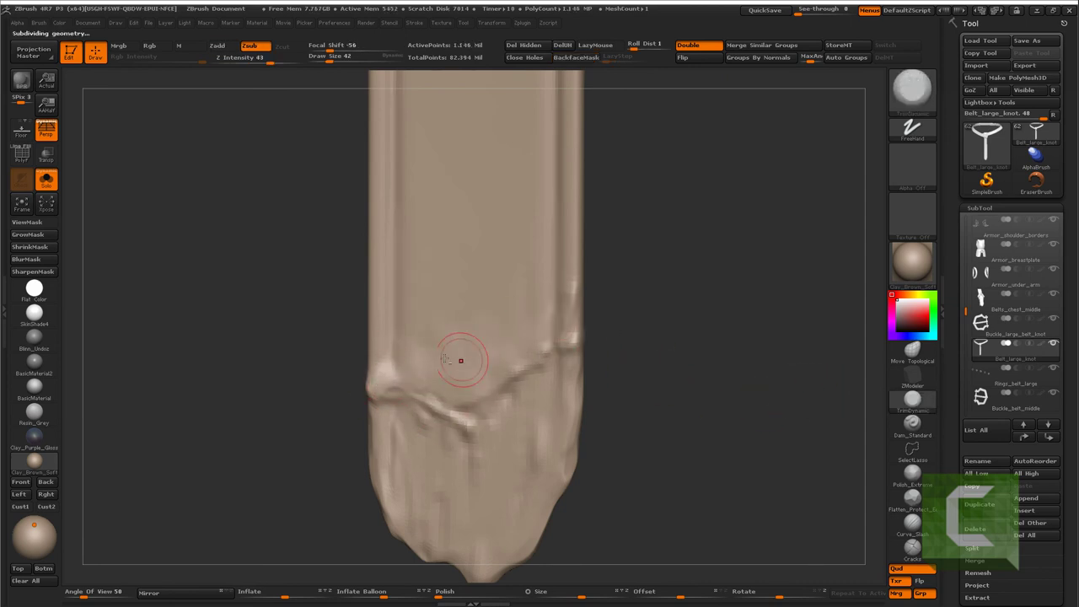
pyautogui.click(576, 57)
pyautogui.moveTo(531, 93)
pyautogui.mouseDown()
pyautogui.moveTo(397, 294)
pyautogui.moveTo(464, 360)
pyautogui.moveTo(441, 354)
pyautogui.mouseUp()
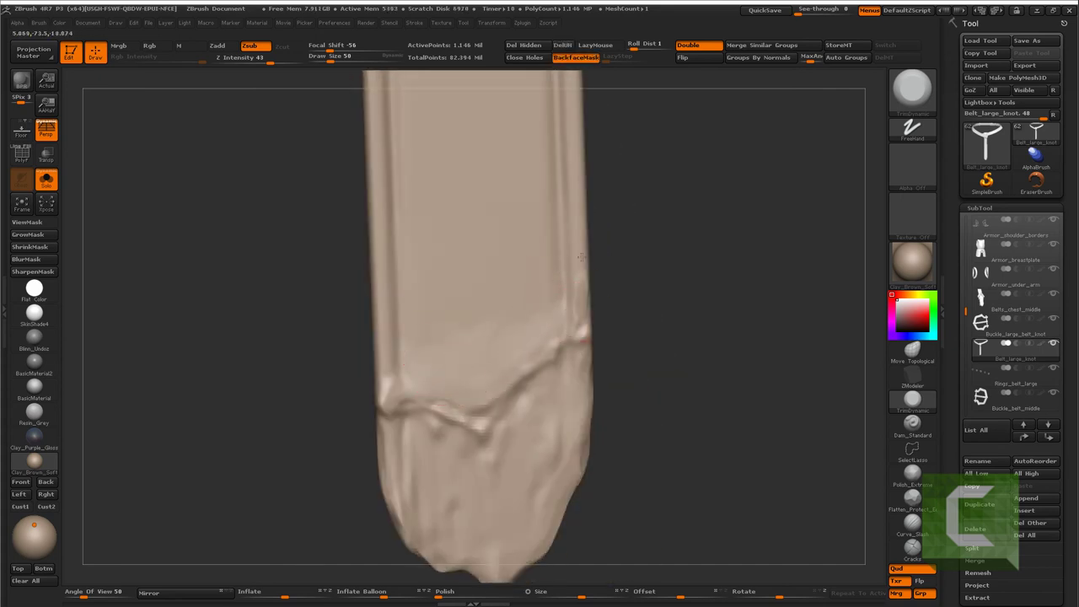
pyautogui.moveTo(550, 276); pyautogui.dragTo(532, 389)
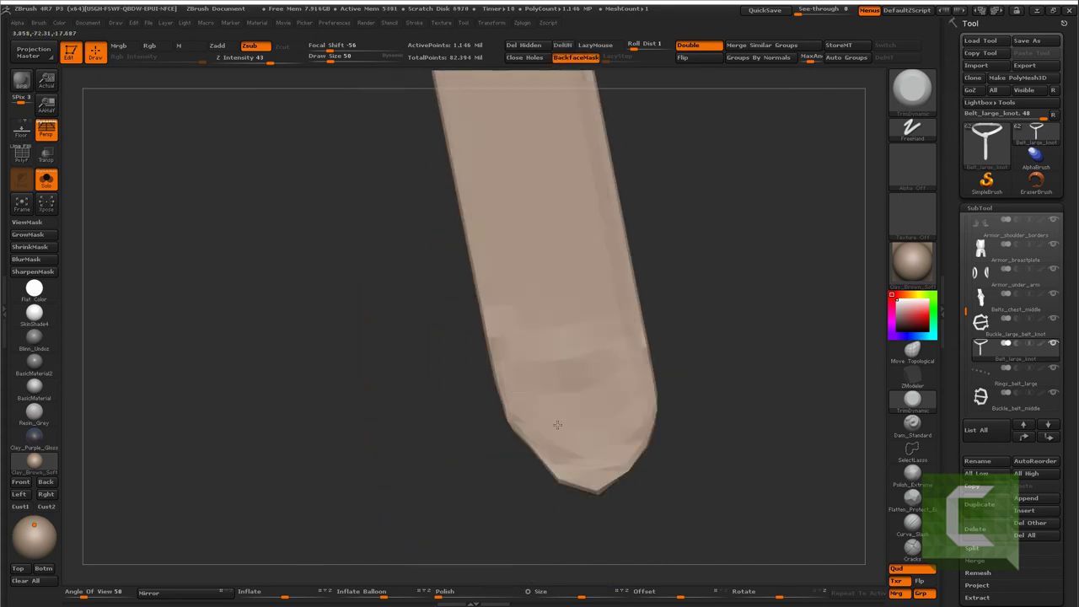
pyautogui.moveTo(666, 342); pyautogui.dragTo(480, 327)
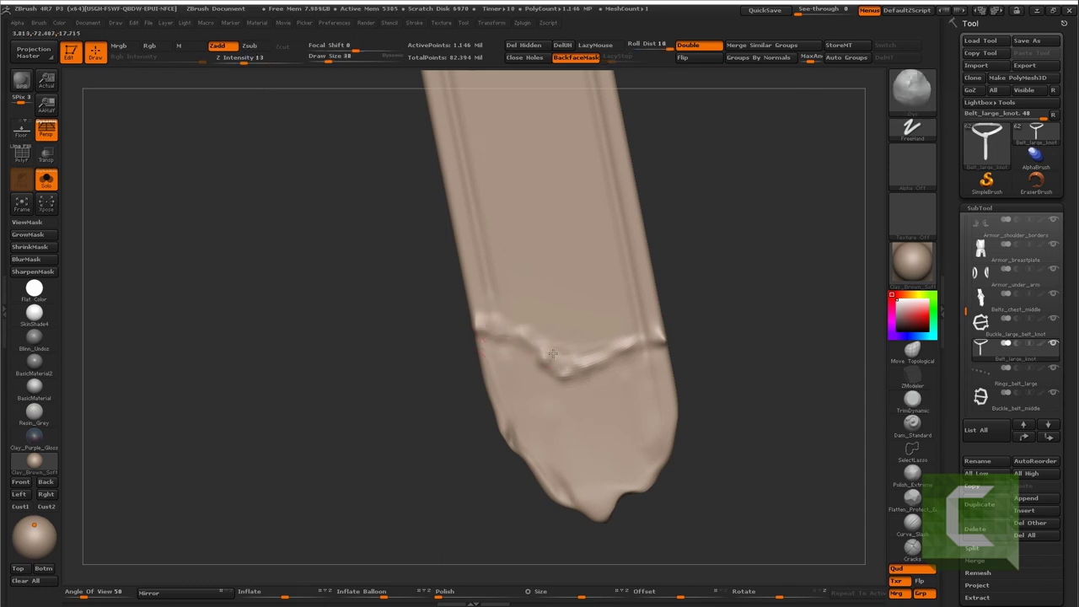
pyautogui.moveTo(553, 354); pyautogui.dragTo(590, 354)
pyautogui.hotkey('shift', 'd')
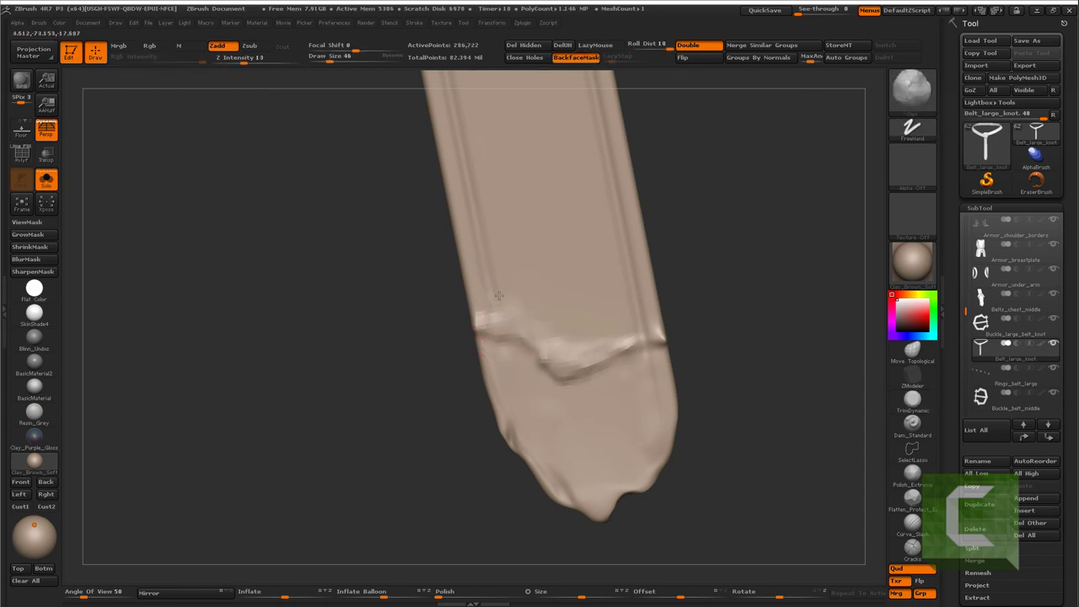
# Trim the crease bump and the surface above it flatter at full subdivision
pyautogui.moveTo(533, 304); pyautogui.dragTo(585, 334)
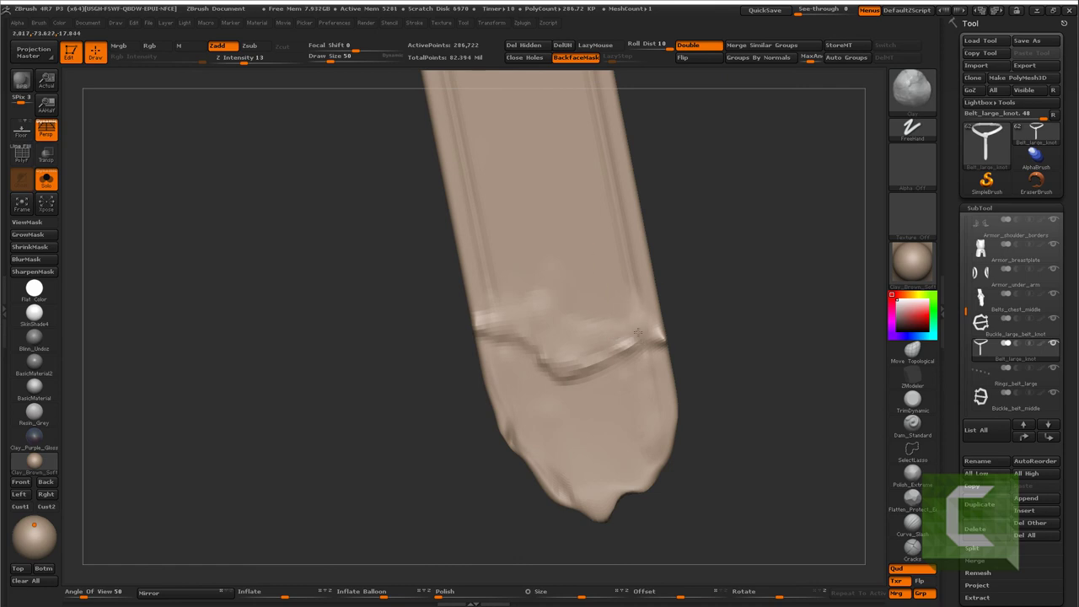
pyautogui.click(913, 398)
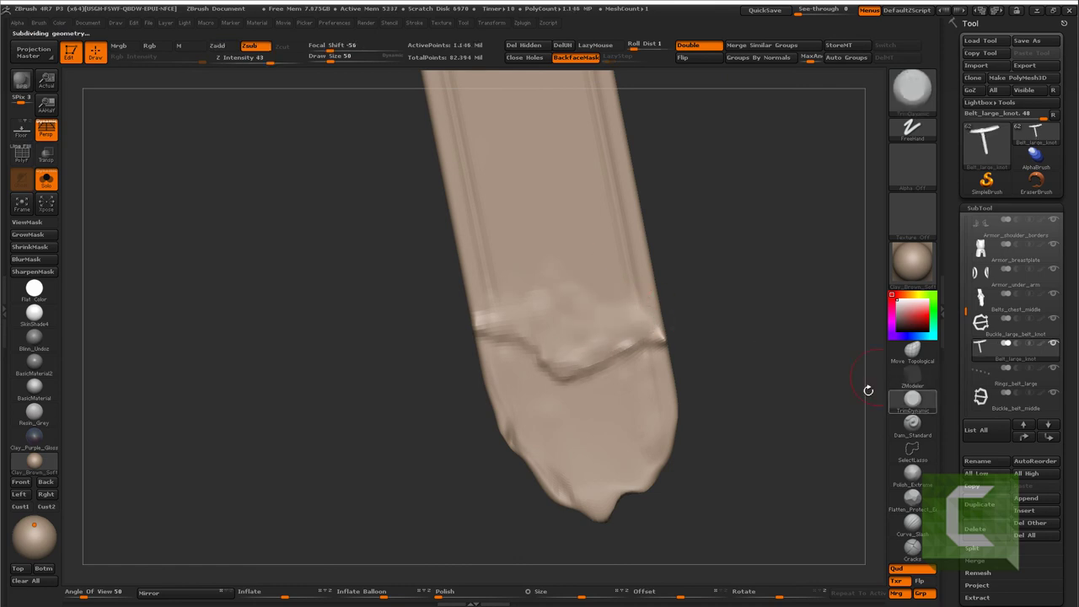
pyautogui.press('d')
pyautogui.moveTo(500, 311)
pyautogui.mouseDown()
pyautogui.moveTo(562, 313)
pyautogui.moveTo(560, 364)
pyautogui.mouseUp()
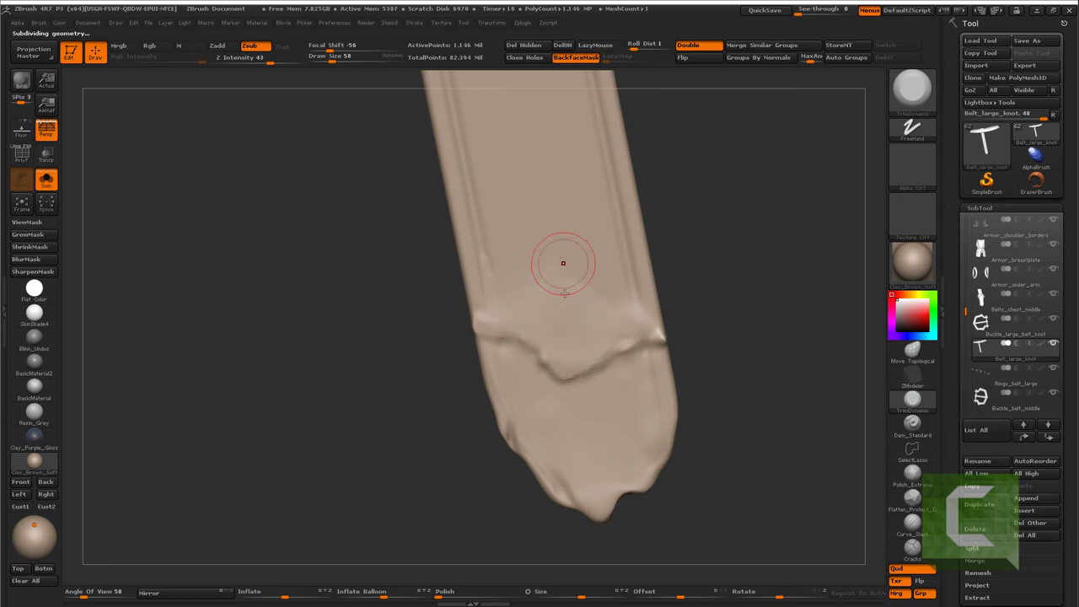
pyautogui.moveTo(552, 273); pyautogui.dragTo(627, 289)
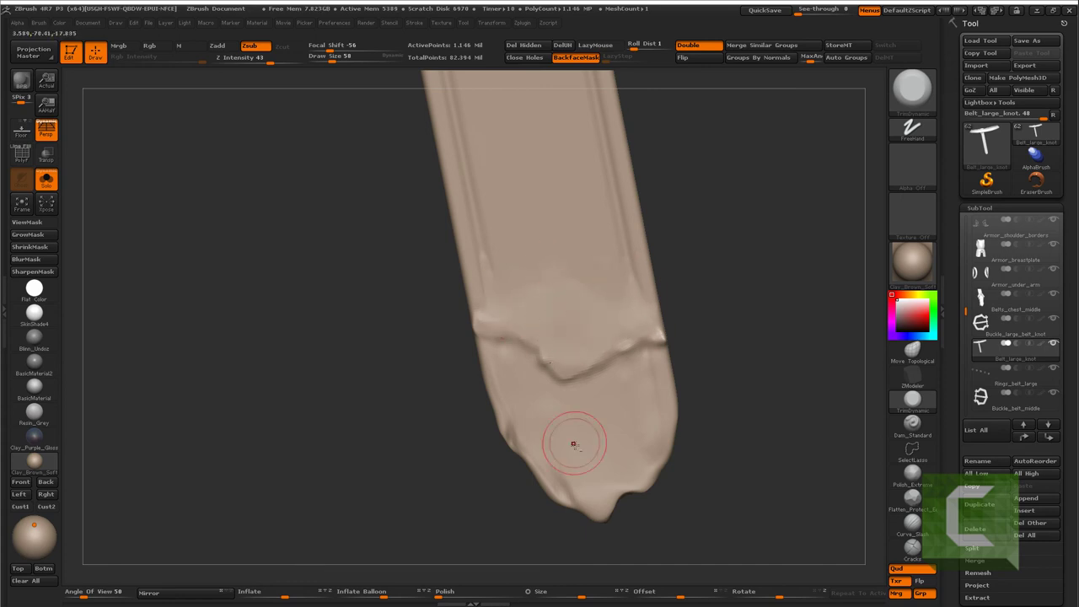
# Carve a sharp crease down the strap's left edge with Dam_Standard
pyautogui.keyDown('shift'); pyautogui.moveTo(578, 397); pyautogui.dragTo(441, 362); pyautogui.keyUp('shift')
pyautogui.press('b')
pyautogui.press('d')
pyautogui.press('s')
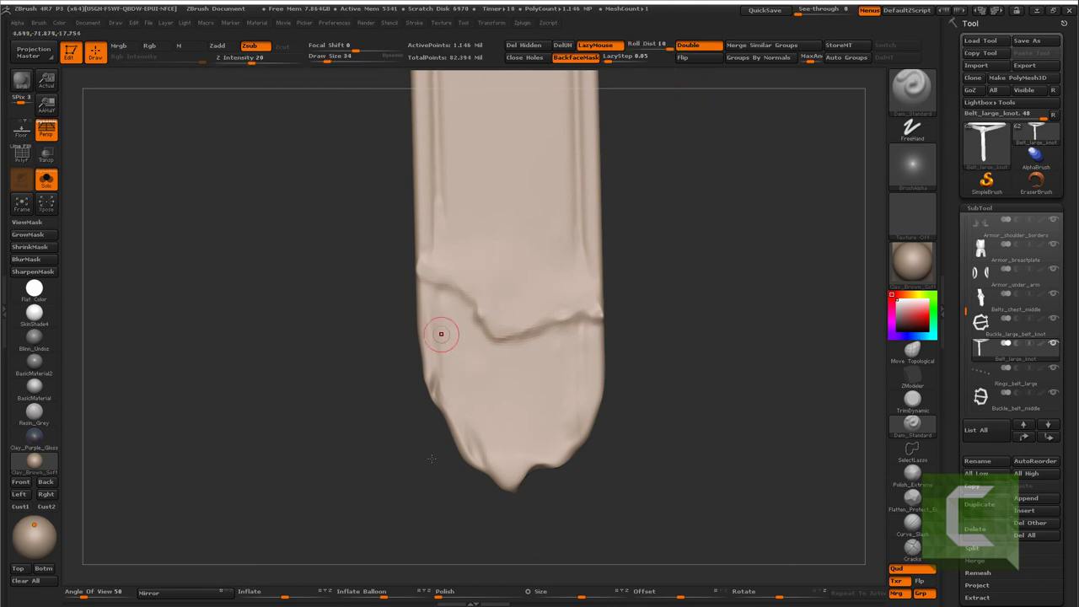
pyautogui.moveTo(441, 334); pyautogui.dragTo(459, 426)
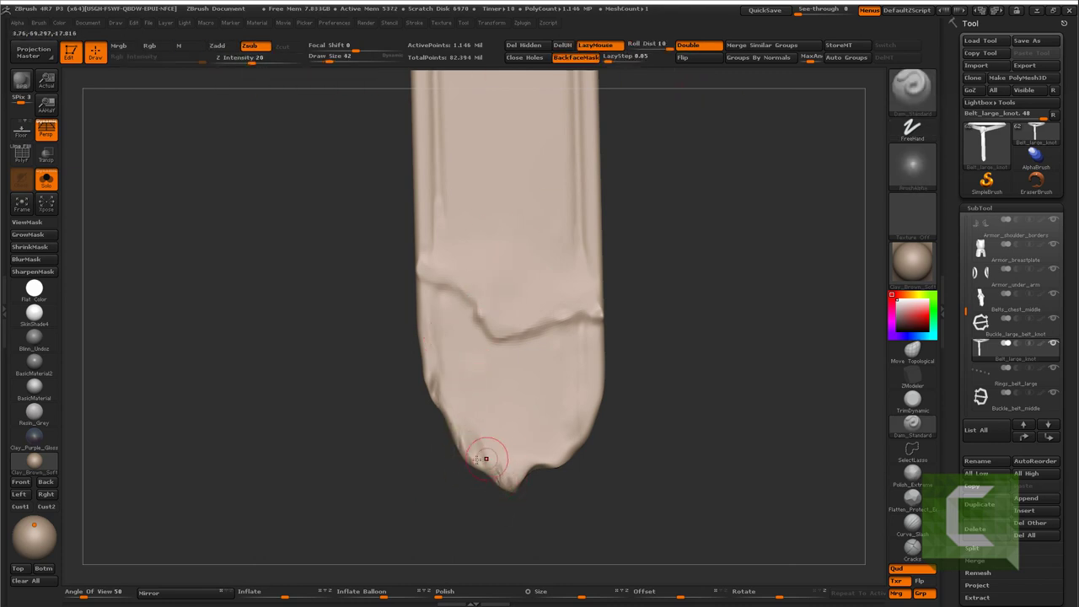
# Smooth the lumpy strap tip and turn off Solo to show the whole character
pyautogui.press('b')
pyautogui.press('m')
pyautogui.press('t')
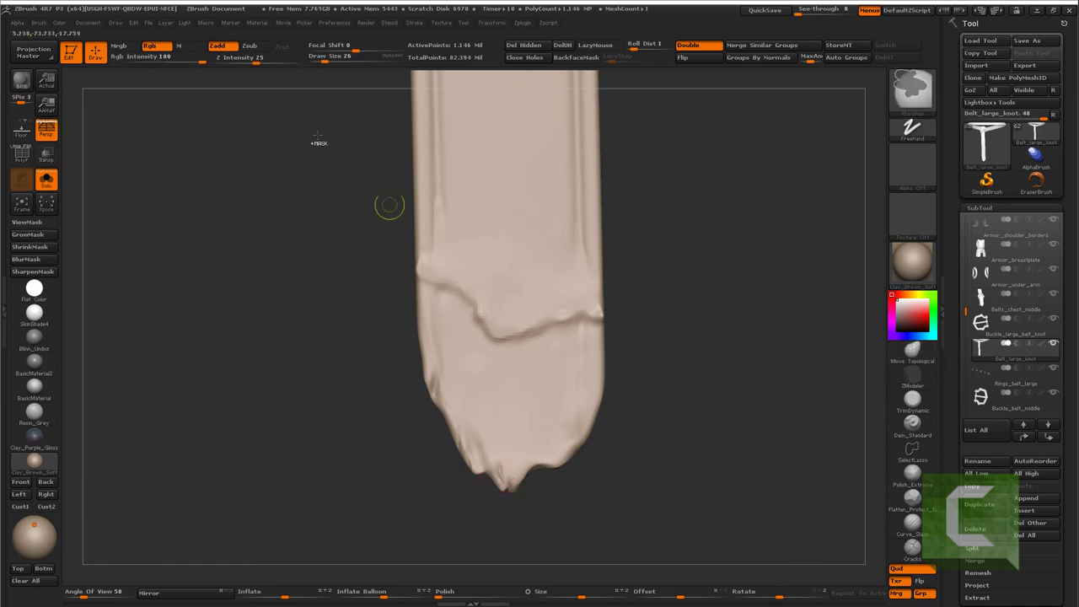
pyautogui.press('shift')
pyautogui.moveTo(503, 485)
pyautogui.mouseDown()
pyautogui.moveTo(518, 422)
pyautogui.moveTo(657, 469)
pyautogui.moveTo(638, 390)
pyautogui.moveTo(617, 407)
pyautogui.moveTo(656, 400)
pyautogui.moveTo(549, 216)
pyautogui.mouseUp()
pyautogui.hotkey('shift', 's')
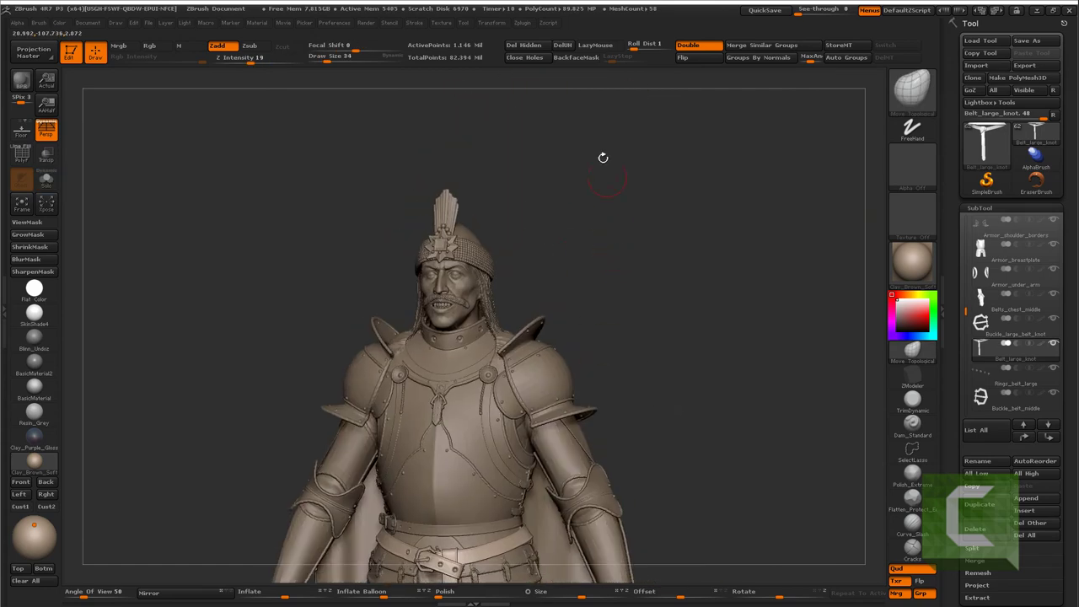
# Open the Zplugin Misc Utilities, raise the head to full detail and zoom on the cheek
pyautogui.click(522, 23)
pyautogui.click(559, 56)
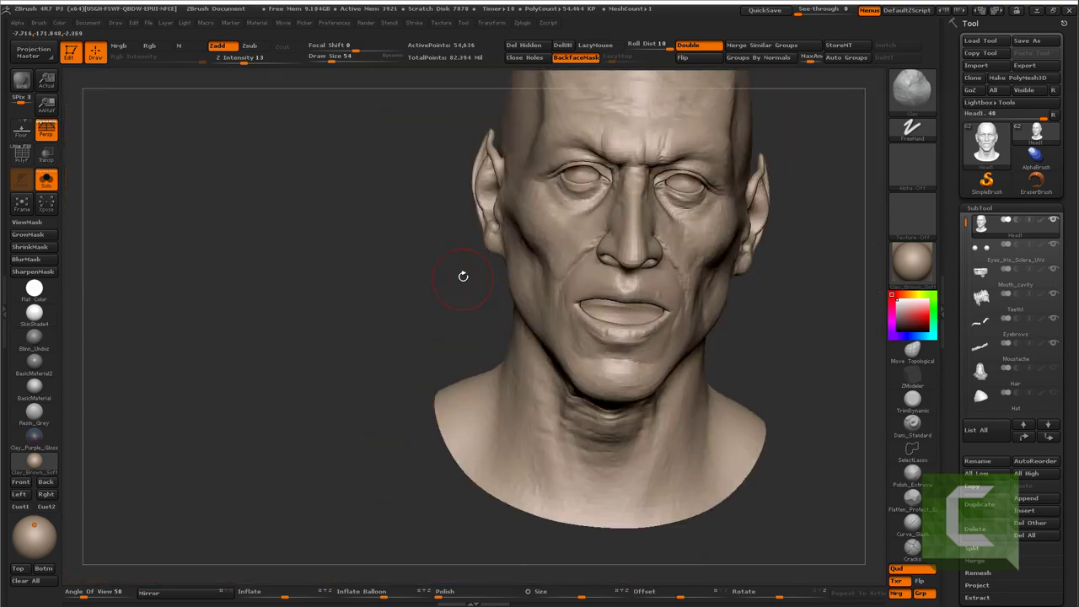
pyautogui.moveTo(462, 275)
pyautogui.mouseDown()
pyautogui.moveTo(607, 338)
pyautogui.moveTo(623, 327)
pyautogui.mouseUp()
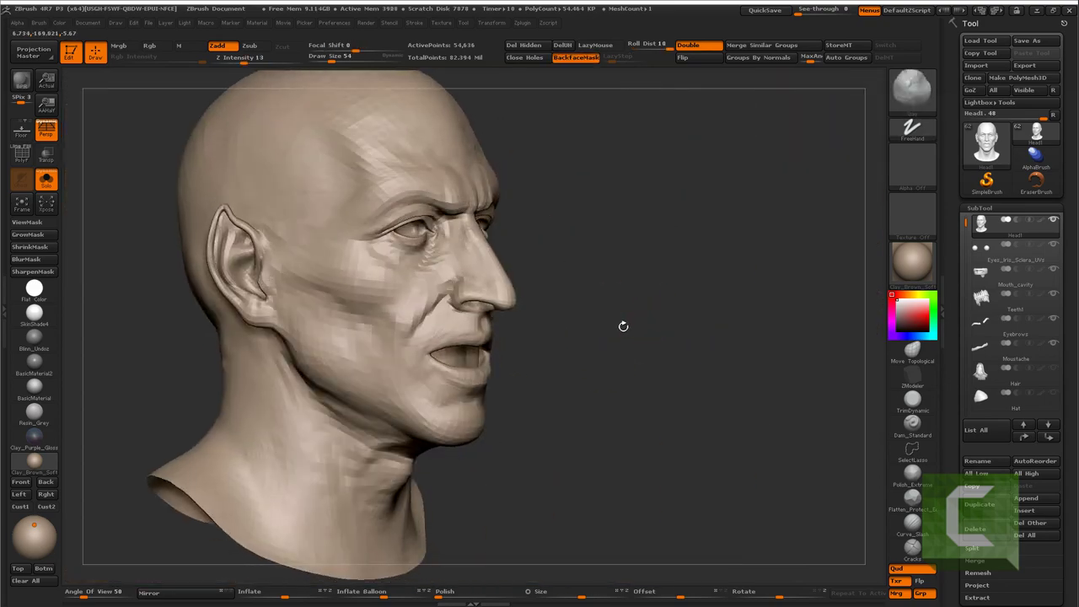
pyautogui.press('d')
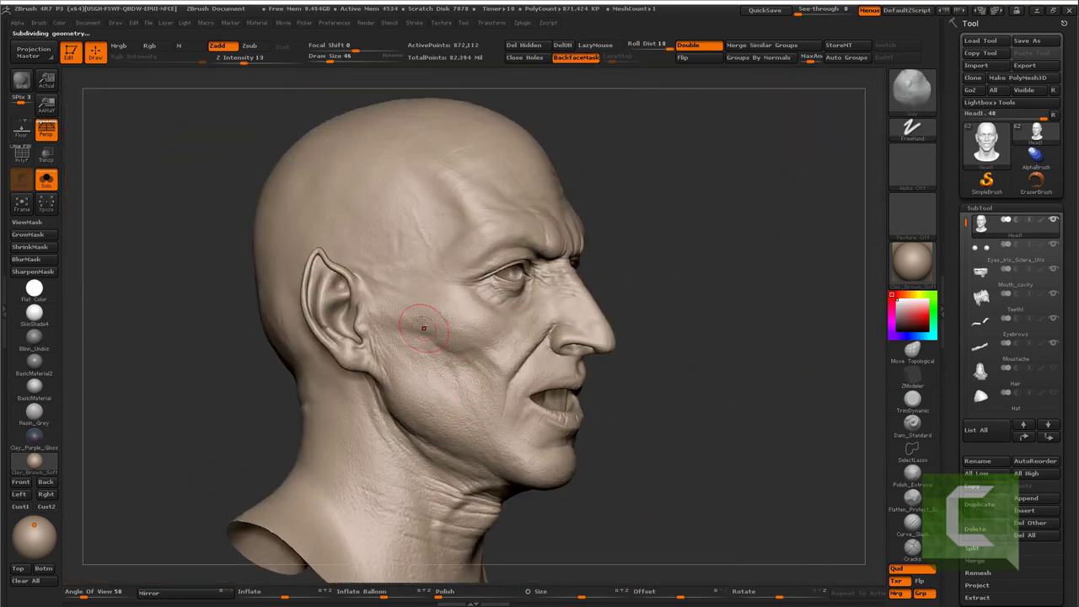
pyautogui.keyDown('alt'); pyautogui.moveTo(374, 349); pyautogui.dragTo(301, 122); pyautogui.keyUp('alt')
# Lengthen the cheek crease toward the lower right with Dam_Standard
pyautogui.press('b')
pyautogui.press('d')
pyautogui.press('s')
pyautogui.keyDown('alt'); pyautogui.moveTo(485, 373); pyautogui.dragTo(465, 349); pyautogui.keyUp('alt')
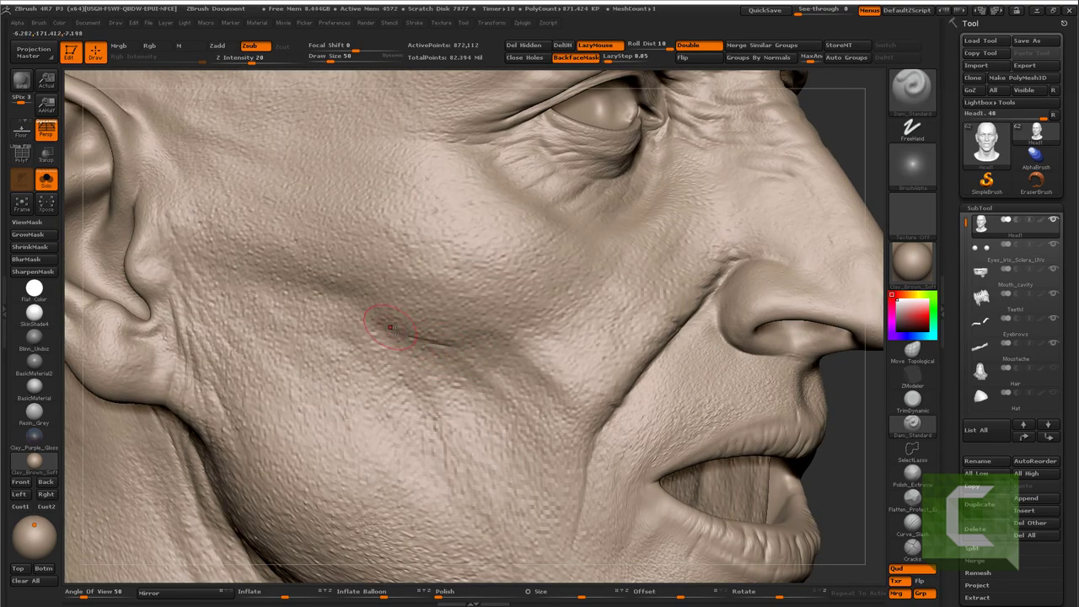
pyautogui.moveTo(489, 347); pyautogui.dragTo(563, 411)
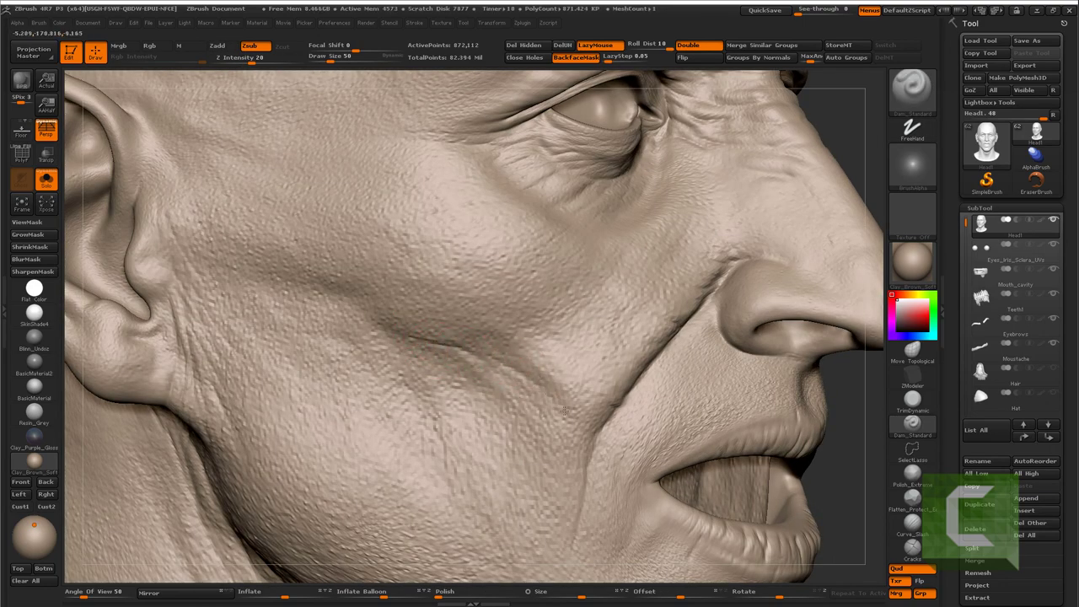
# Switch to the Standard brush and enable LazyMouse in the Stroke settings
pyautogui.press('b')
pyautogui.press('s')
pyautogui.press('t')
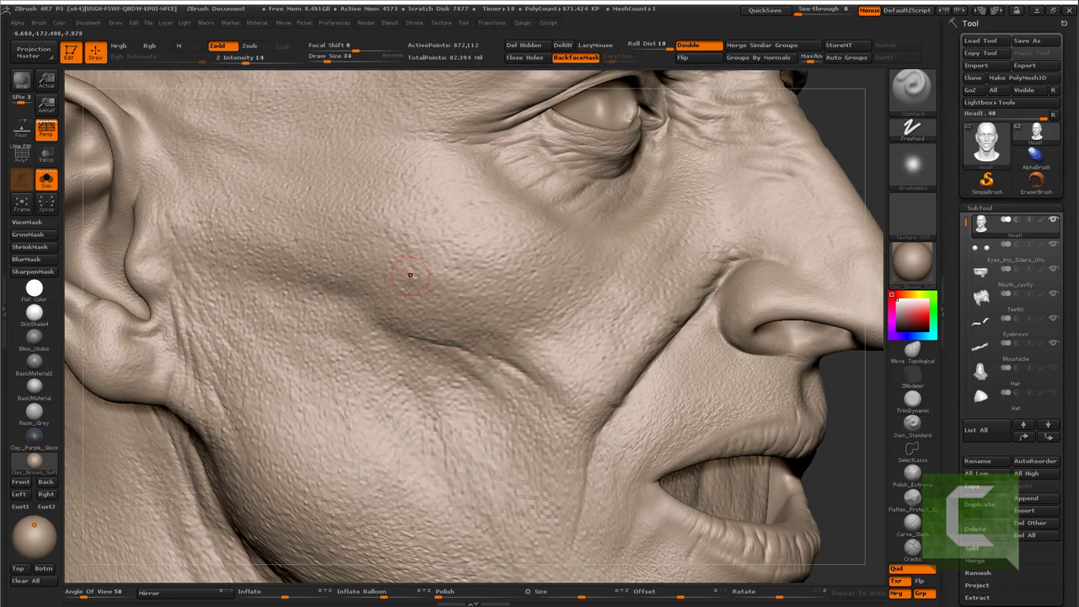
pyautogui.click(581, 47)
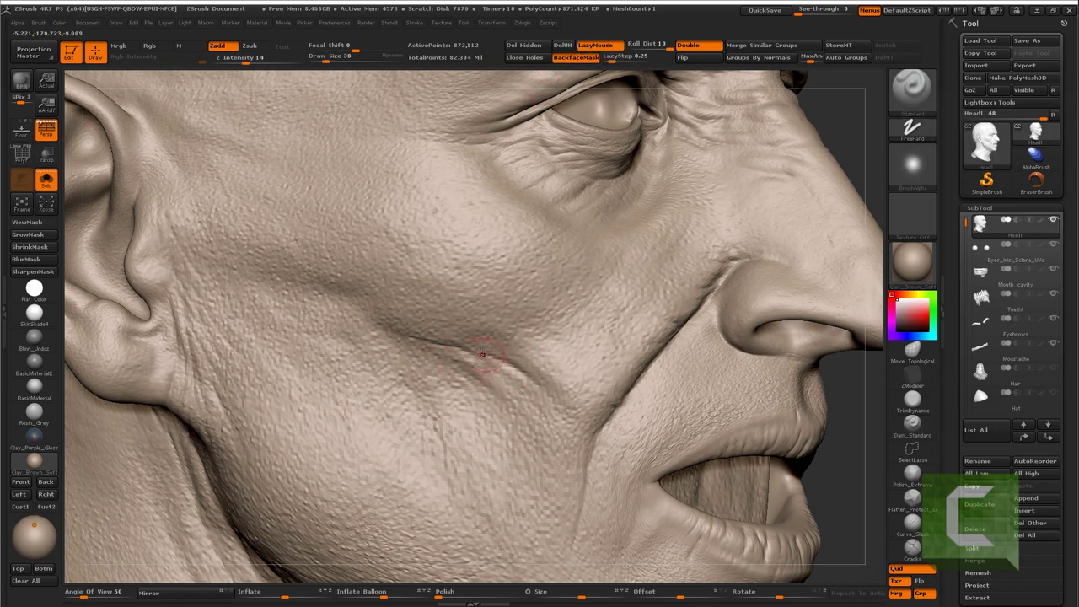
pyautogui.click(414, 22)
pyautogui.click(451, 182)
# Deepen the fold along the lower eyelid and the crease just below it
pyautogui.moveTo(491, 347); pyautogui.dragTo(483, 342)
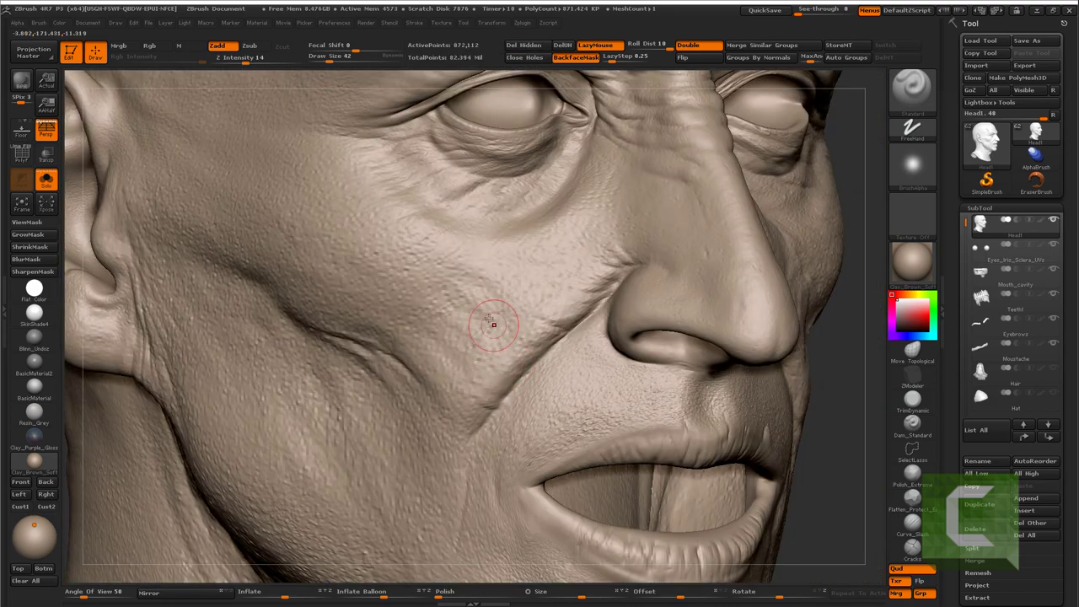
pyautogui.moveTo(495, 316)
pyautogui.mouseDown(button='right')
pyautogui.moveTo(498, 279)
pyautogui.moveTo(514, 277)
pyautogui.mouseUp(button='right')
pyautogui.press('[')
pyautogui.press('[')
pyautogui.press('[')
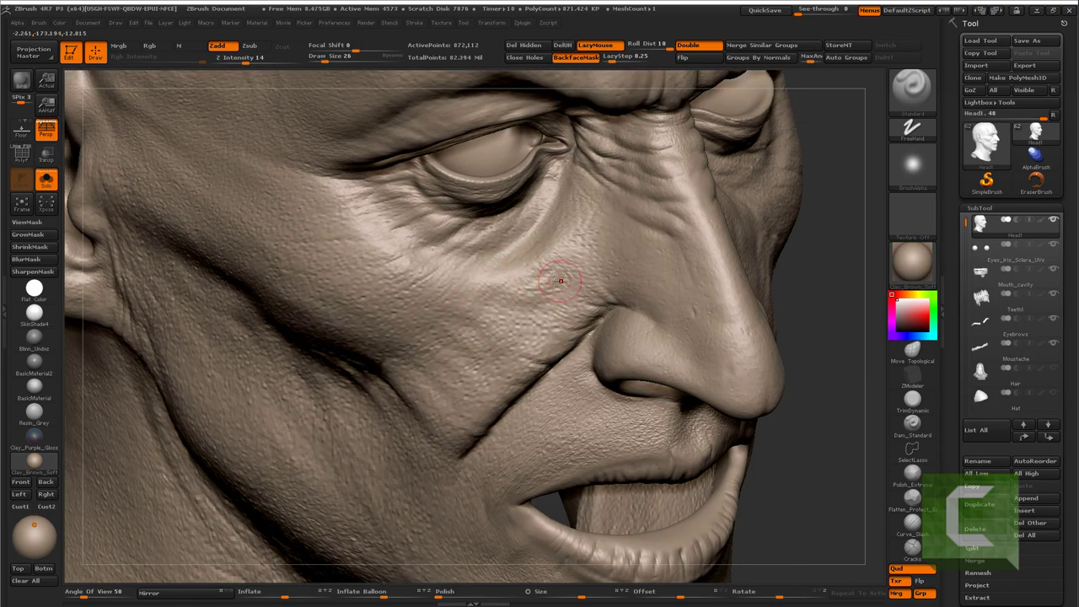
pyautogui.moveTo(494, 273)
pyautogui.mouseDown(button='right')
pyautogui.moveTo(536, 261)
pyautogui.moveTo(505, 253)
pyautogui.moveTo(529, 250)
pyautogui.moveTo(482, 265)
pyautogui.mouseUp(button='right')
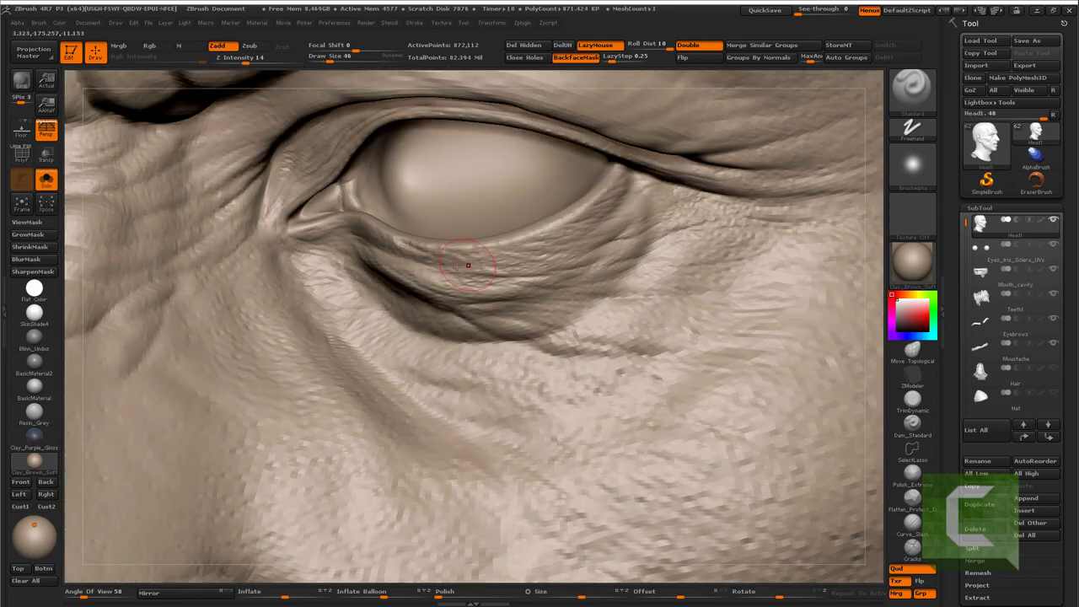
pyautogui.press(']')
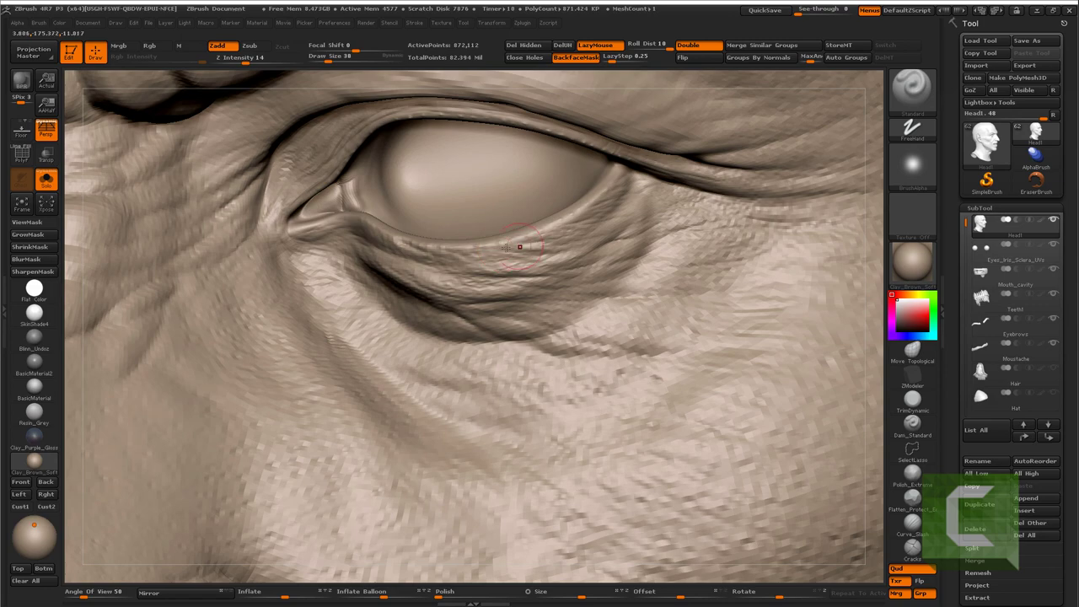
pyautogui.moveTo(520, 247); pyautogui.dragTo(597, 219)
pyautogui.moveTo(523, 297); pyautogui.dragTo(621, 308)
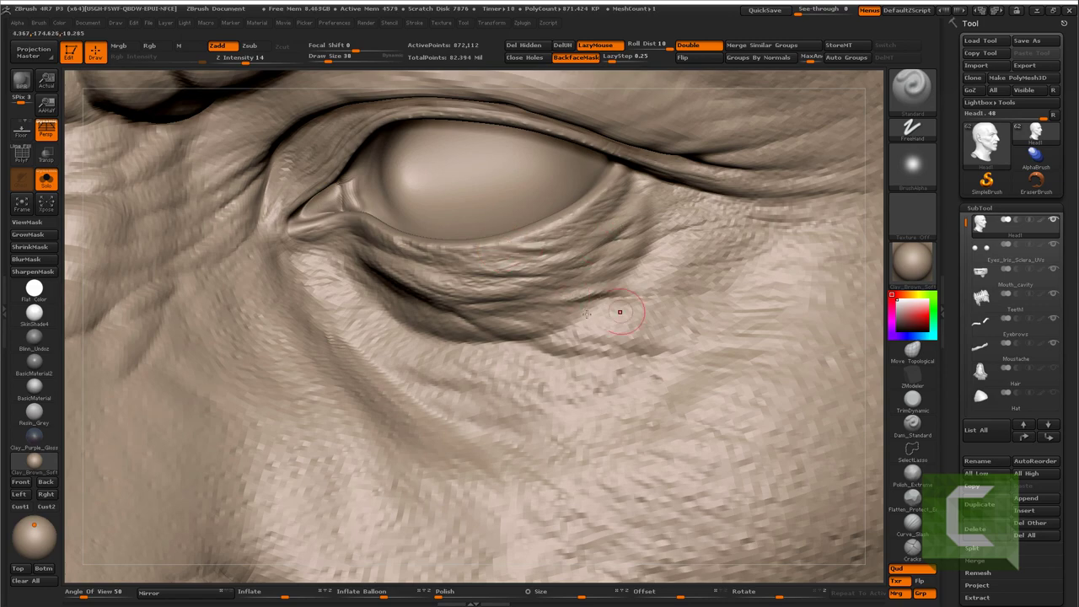
# Frame the head frontally and fine-tune Draw Size for the lower cheek, nose and mouth
pyautogui.press('f')
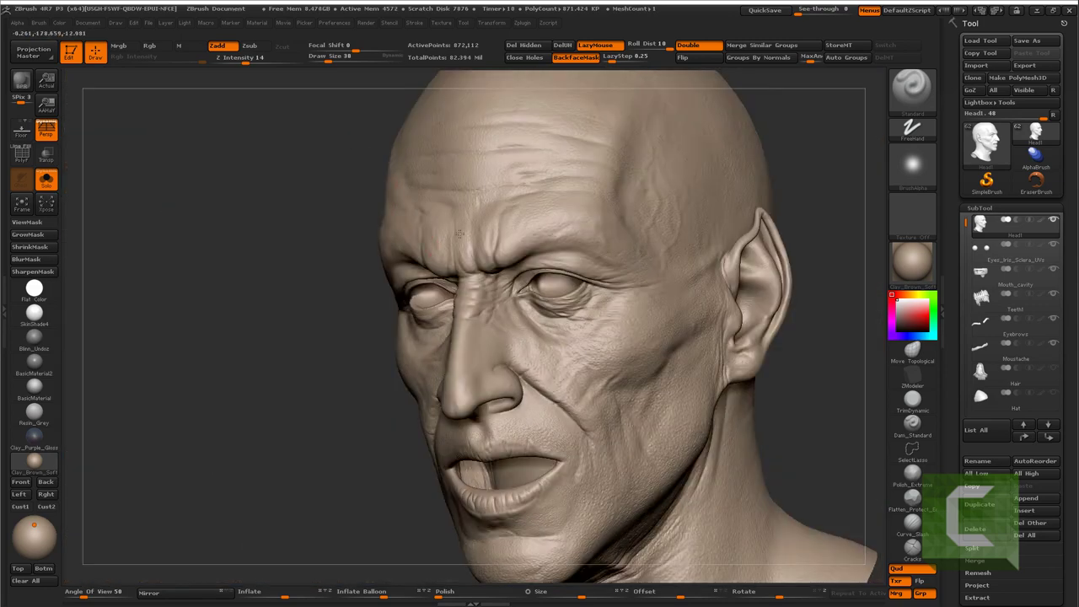
pyautogui.moveTo(472, 354)
pyautogui.mouseDown()
pyautogui.moveTo(577, 357)
pyautogui.moveTo(306, 337)
pyautogui.moveTo(330, 320)
pyautogui.mouseUp()
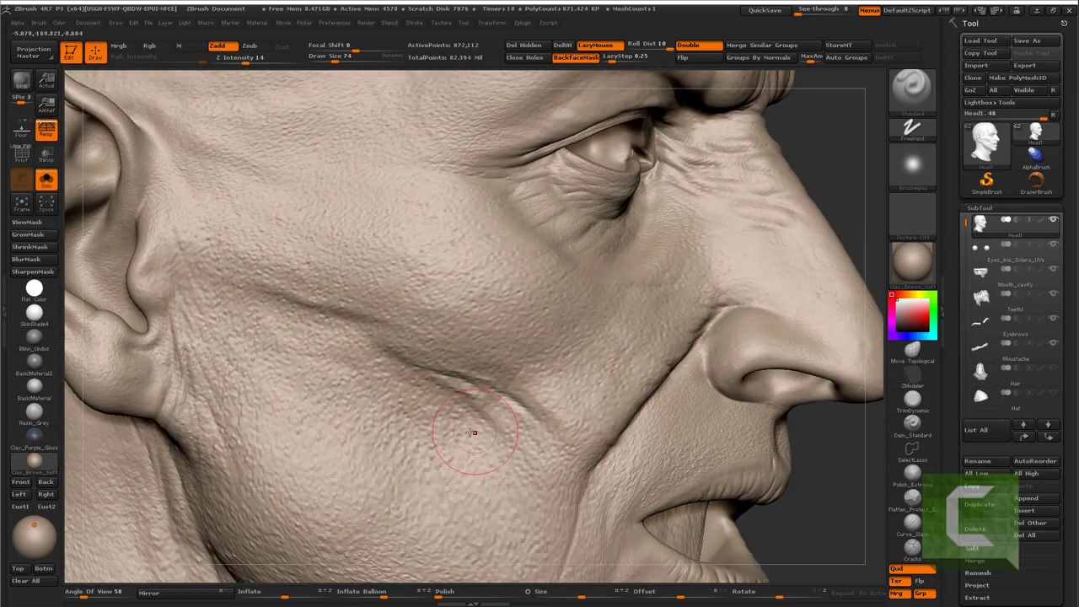
pyautogui.moveTo(389, 319); pyautogui.dragTo(410, 355)
pyautogui.press('[')
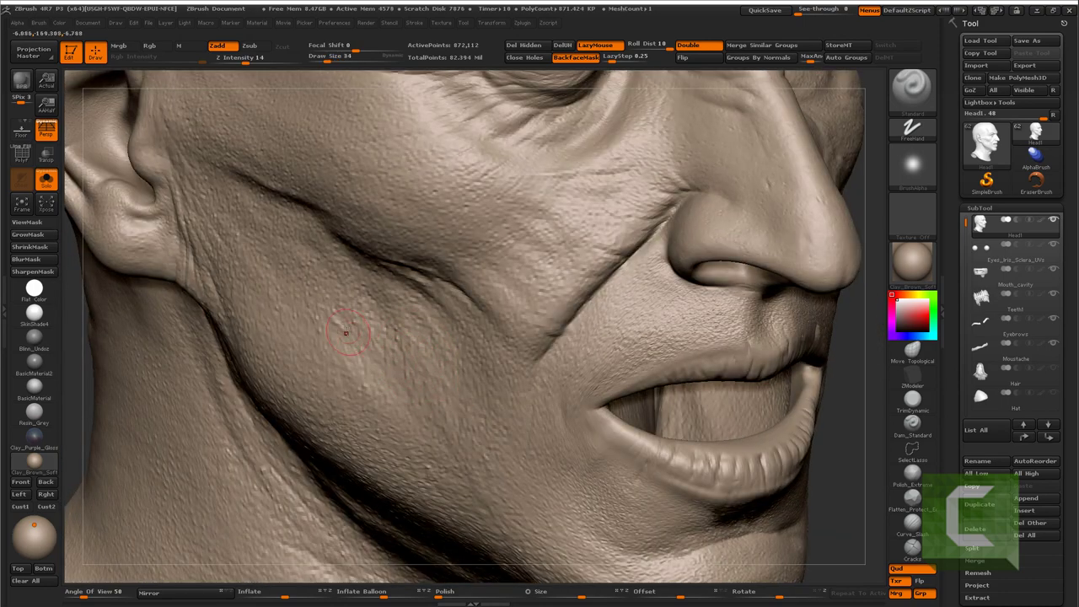
pyautogui.press(']')
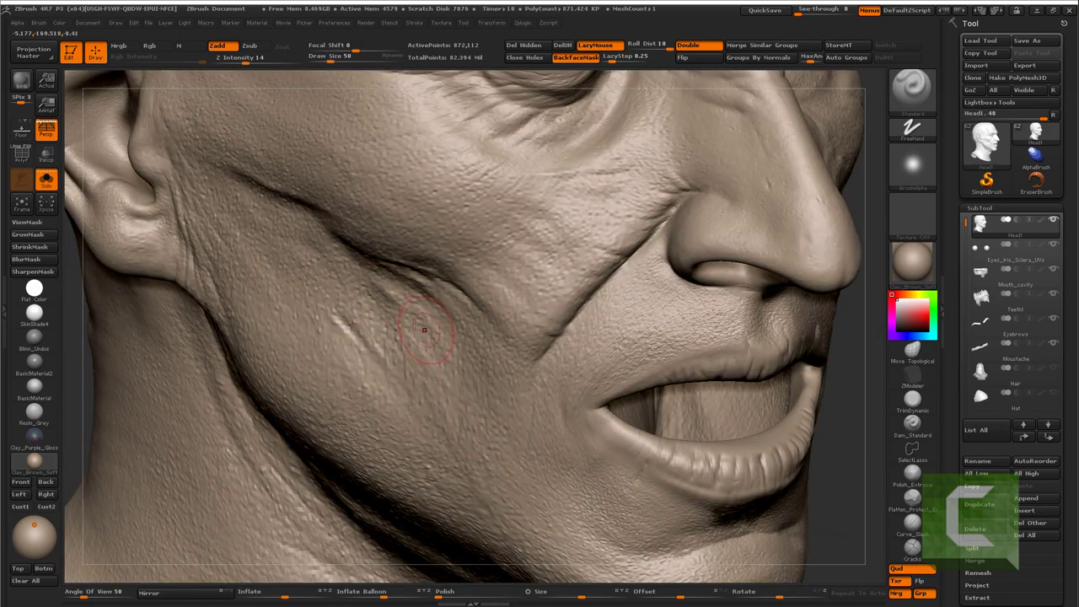
pyautogui.press(']')
pyautogui.press(']')
pyautogui.press(']')
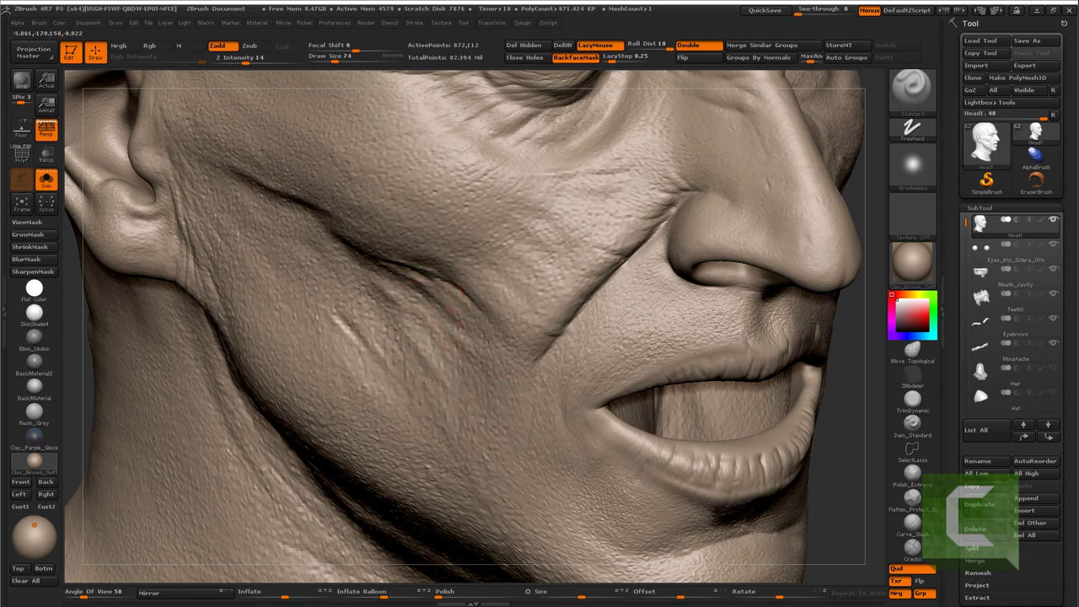
pyautogui.press('[')
pyautogui.moveTo(486, 337); pyautogui.dragTo(476, 297, button='middle')
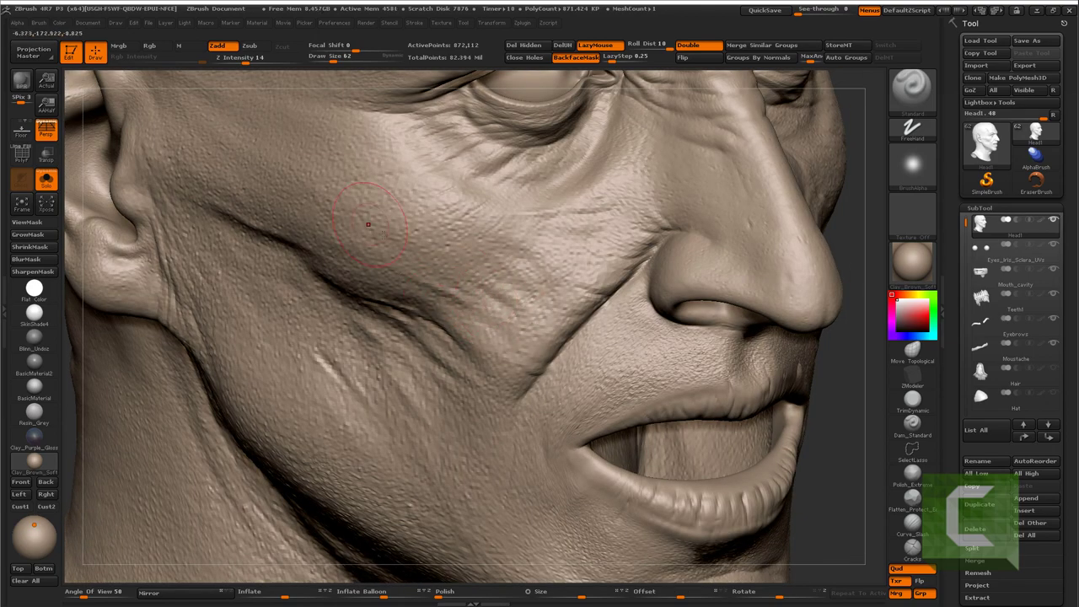
pyautogui.press('f')
# Soften the left cheek's skin texture with Smooth, then frame the head from the front
pyautogui.moveTo(367, 240); pyautogui.dragTo(368, 169, button='middle')
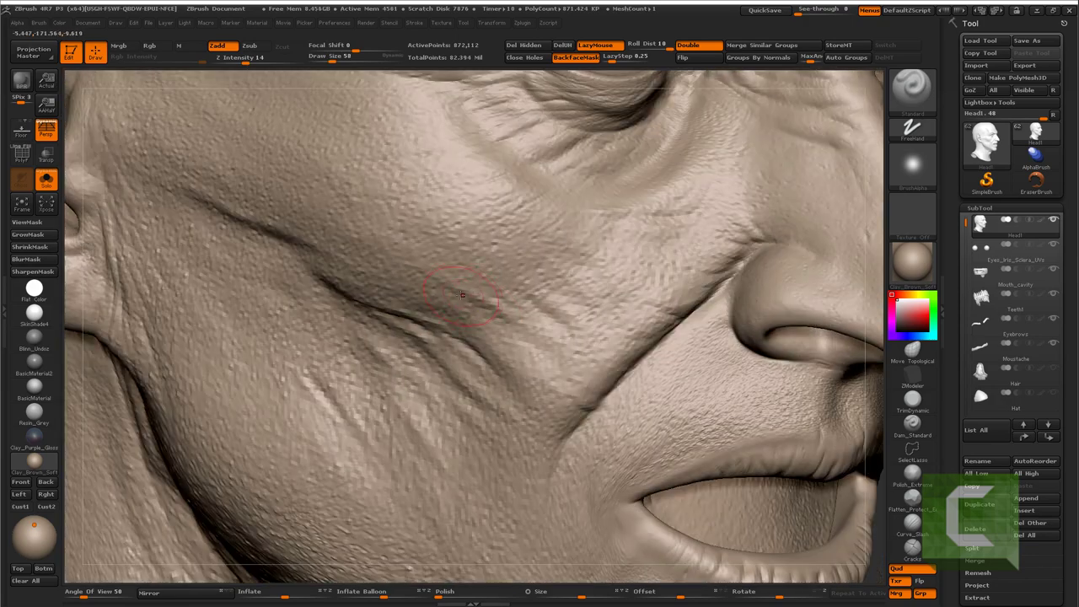
pyautogui.press('l')
pyautogui.moveTo(253, 61); pyautogui.dragTo(243, 61)
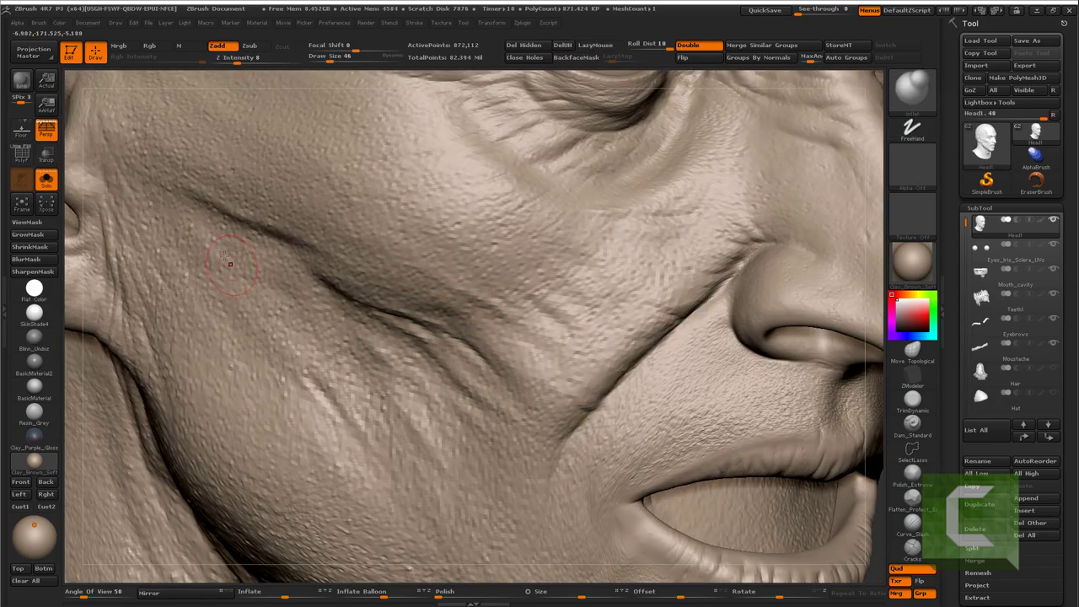
pyautogui.moveTo(229, 264); pyautogui.dragTo(295, 158)
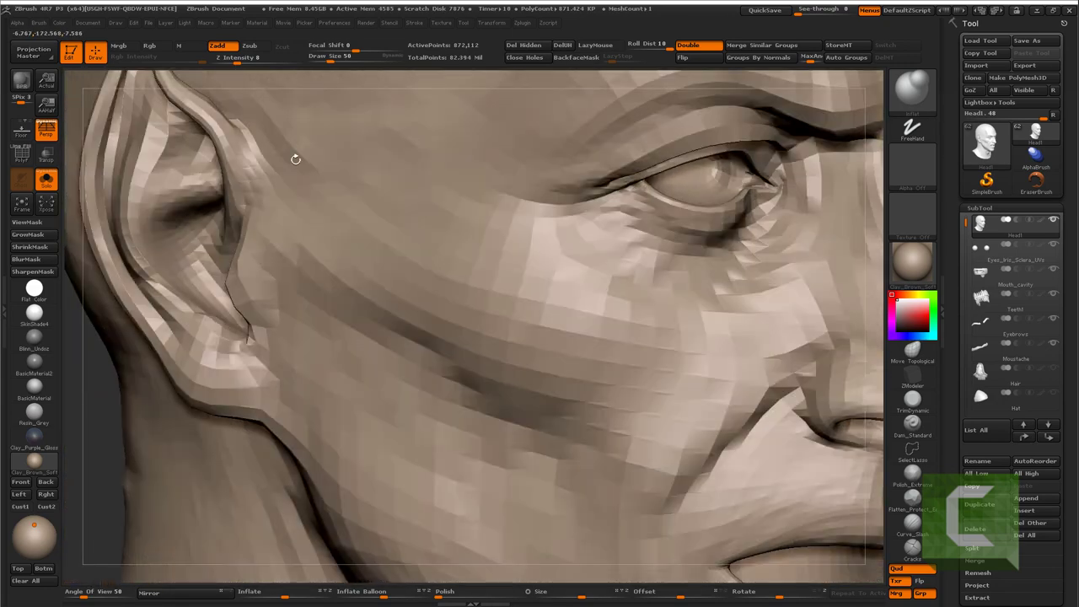
pyautogui.press('f')
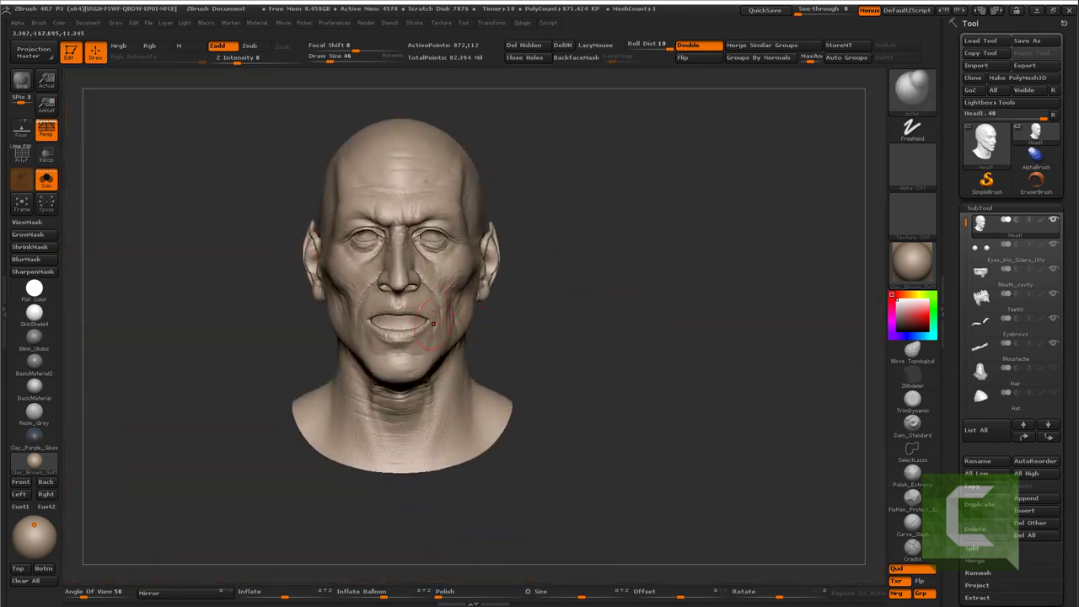
# Zoom in on the neck under the chin and drop one subdivision level
pyautogui.scroll(3, 444, 434)
pyautogui.scroll(2, 446, 422)
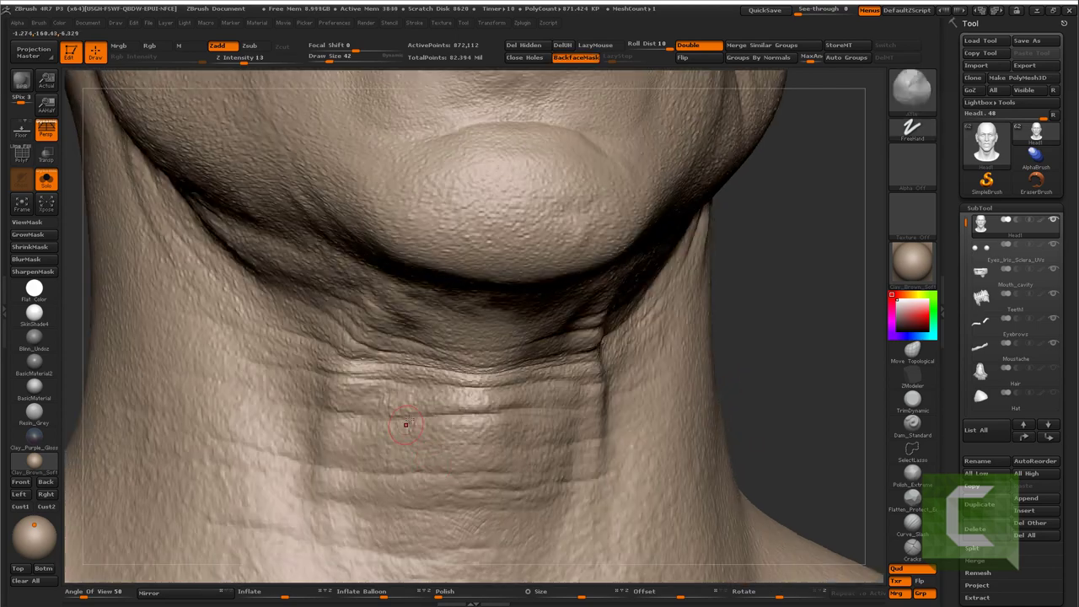
pyautogui.scroll(1, 434, 419)
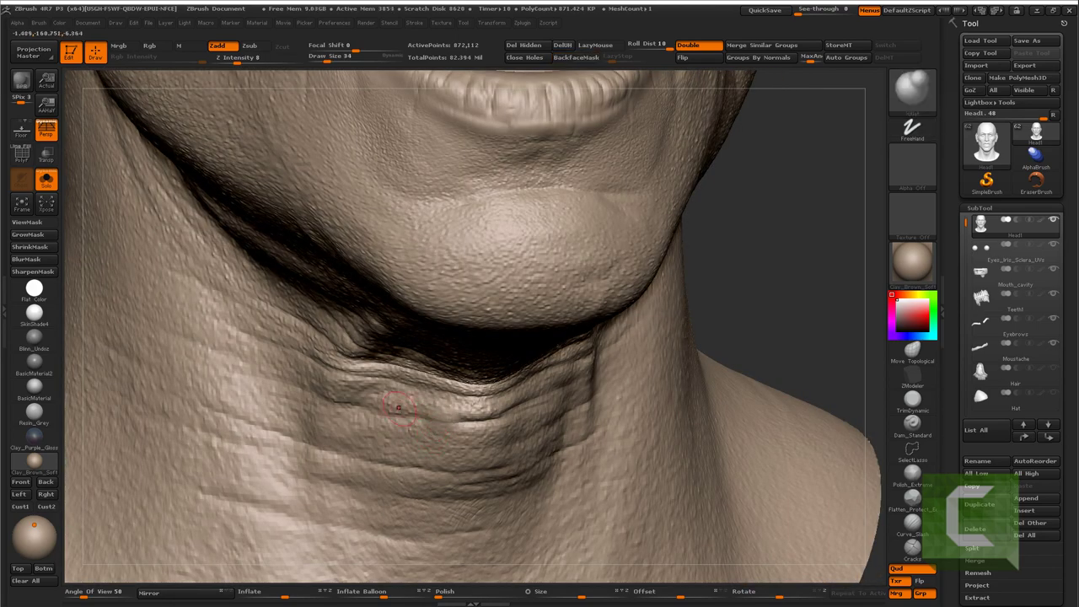
pyautogui.press('f')
pyautogui.moveTo(484, 456); pyautogui.dragTo(421, 438, button='right')
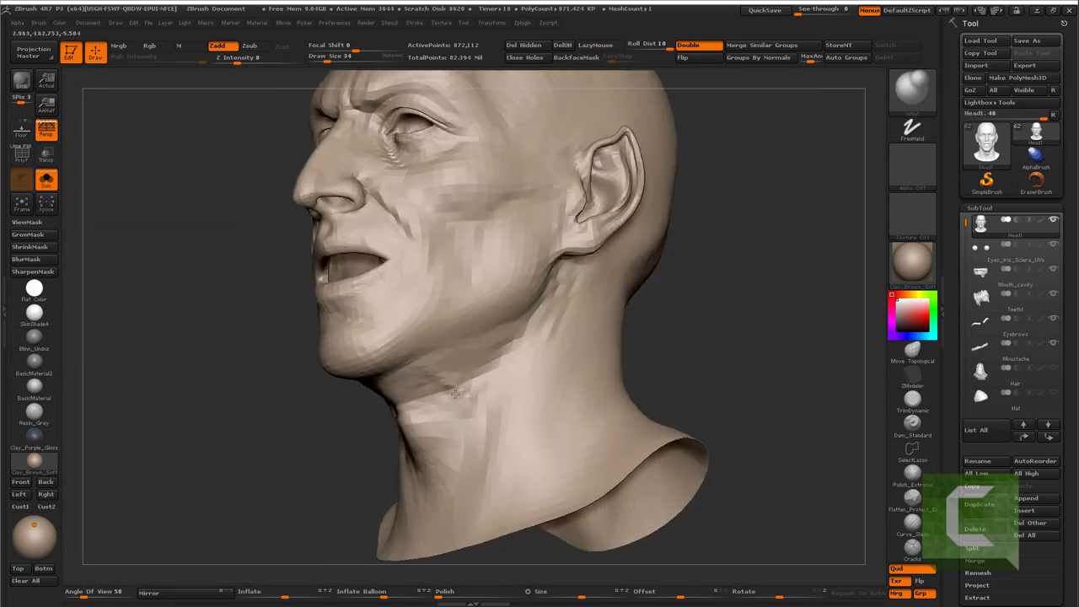
pyautogui.scroll(4, 377, 424)
pyautogui.scroll(2, 377, 424)
pyautogui.scroll(2, 390, 450)
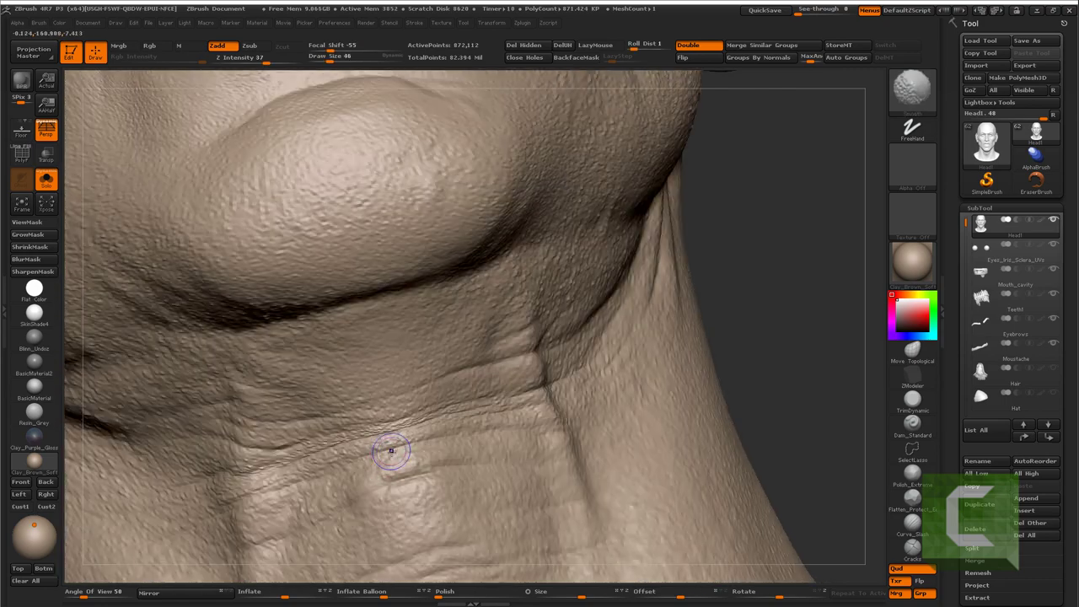
pyautogui.hotkey('shift', 'd')
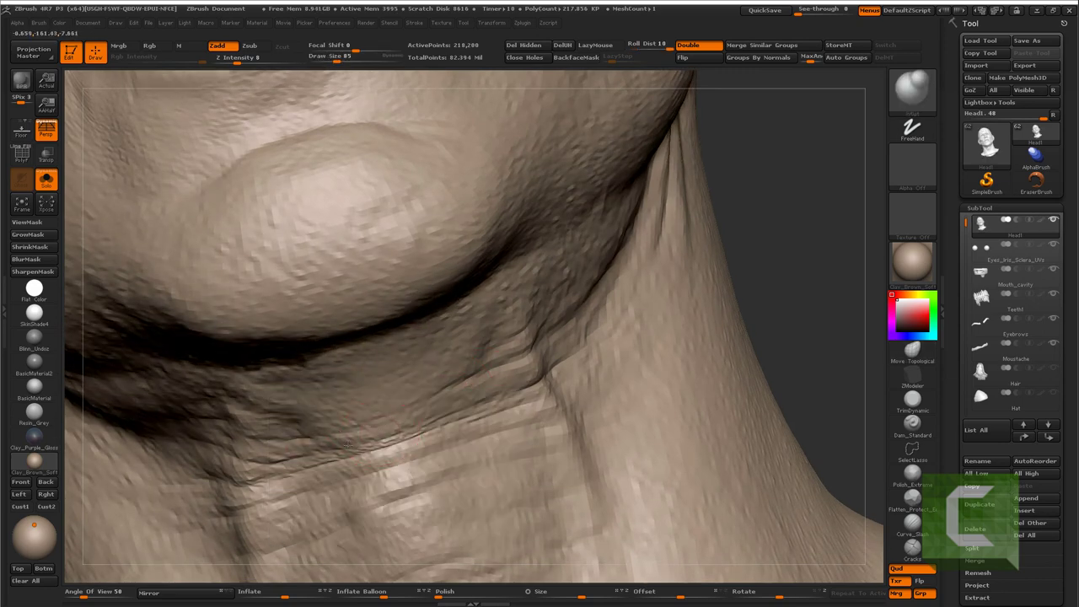
# Enlarge the brush and smooth gently around the ear and neck below the jaw
pyautogui.press(']')
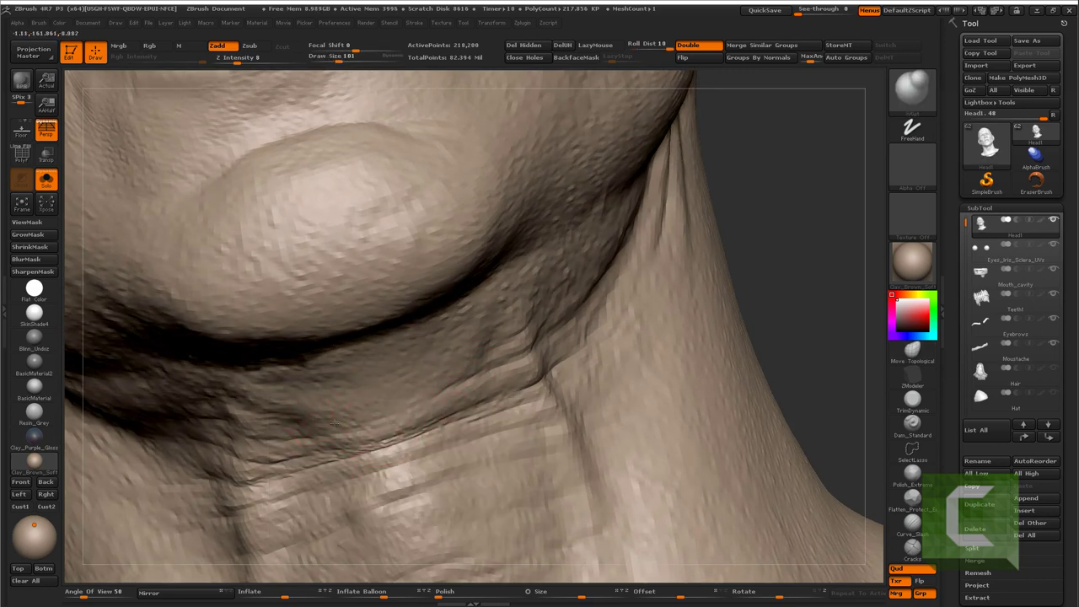
pyautogui.moveTo(387, 385)
pyautogui.keyDown('alt'); pyautogui.mouseDown(button='right')
pyautogui.moveTo(452, 416)
pyautogui.moveTo(292, 456)
pyautogui.mouseUp(button='right'); pyautogui.keyUp('alt')
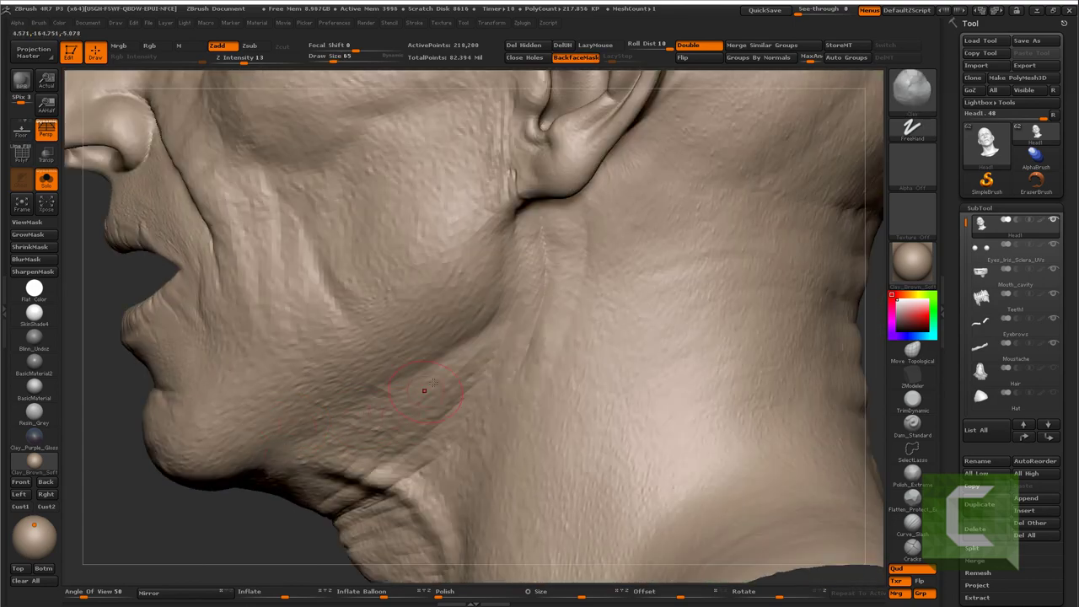
pyautogui.press('shift')
pyautogui.moveTo(494, 296)
pyautogui.keyDown('alt'); pyautogui.mouseDown(button='right')
pyautogui.moveTo(525, 270)
pyautogui.moveTo(509, 335)
pyautogui.mouseUp(button='right'); pyautogui.keyUp('alt')
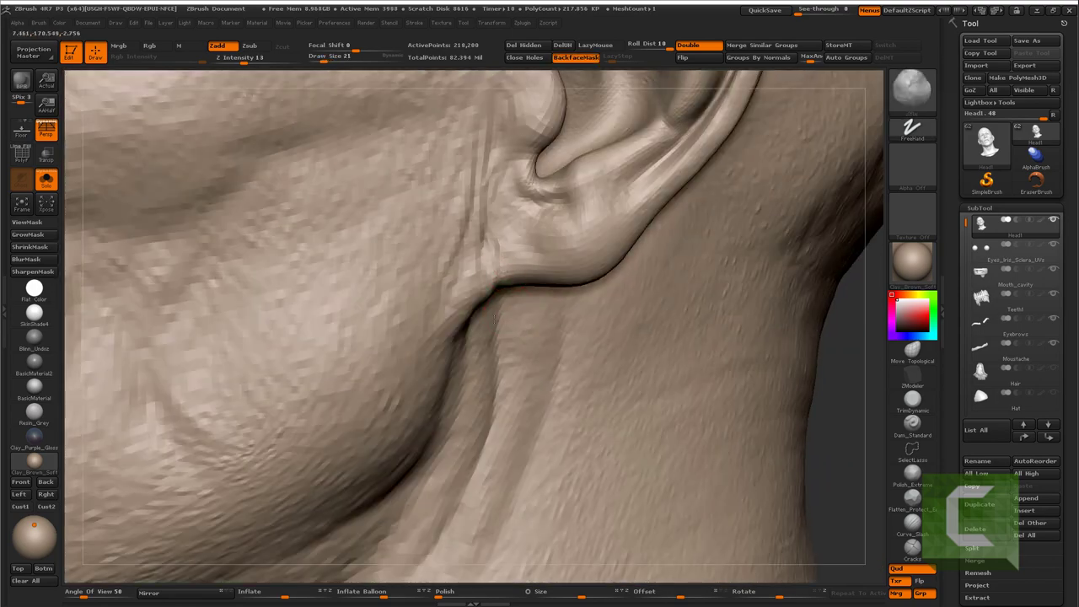
pyautogui.moveTo(470, 296)
pyautogui.keyDown('alt'); pyautogui.mouseDown(button='right')
pyautogui.moveTo(409, 306)
pyautogui.moveTo(405, 320)
pyautogui.moveTo(494, 446)
pyautogui.moveTo(537, 344)
pyautogui.mouseUp(button='right'); pyautogui.keyUp('alt')
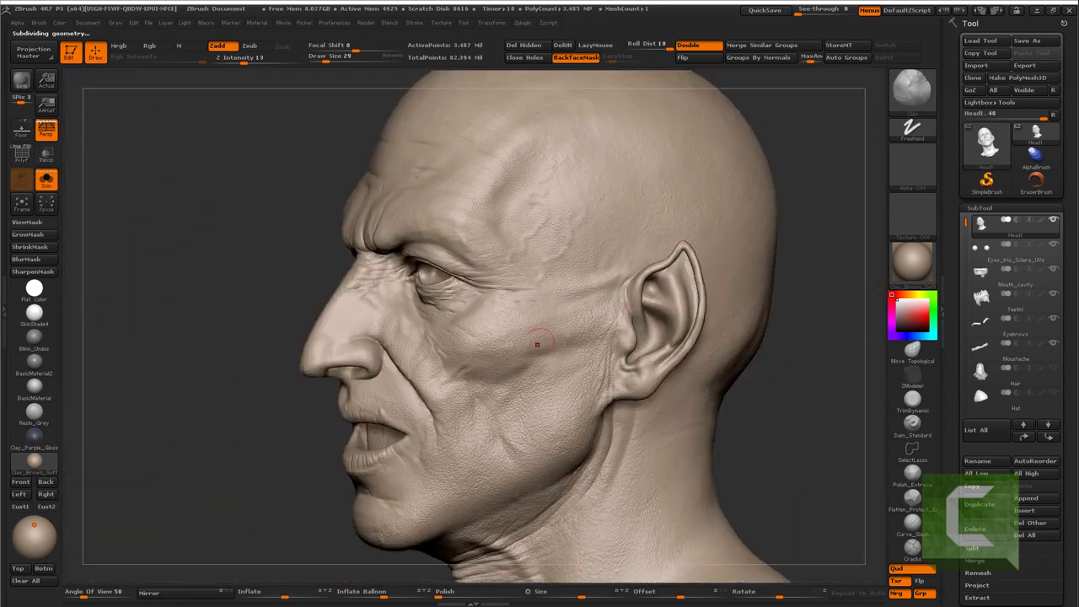
# Re-sculpt the fold running from nose to mouth with a slightly resized brush
pyautogui.moveTo(355, 390)
pyautogui.mouseDown(button='right')
pyautogui.moveTo(366, 385)
pyautogui.moveTo(251, 414)
pyautogui.moveTo(401, 329)
pyautogui.moveTo(413, 333)
pyautogui.moveTo(414, 356)
pyautogui.mouseUp(button='right')
pyautogui.press('[')
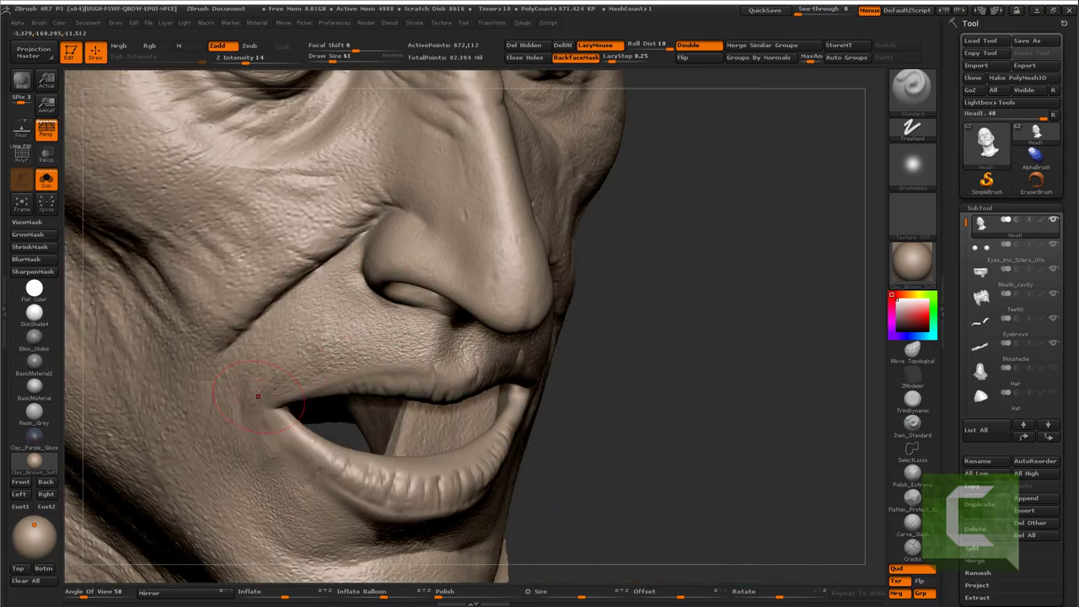
pyautogui.press(']')
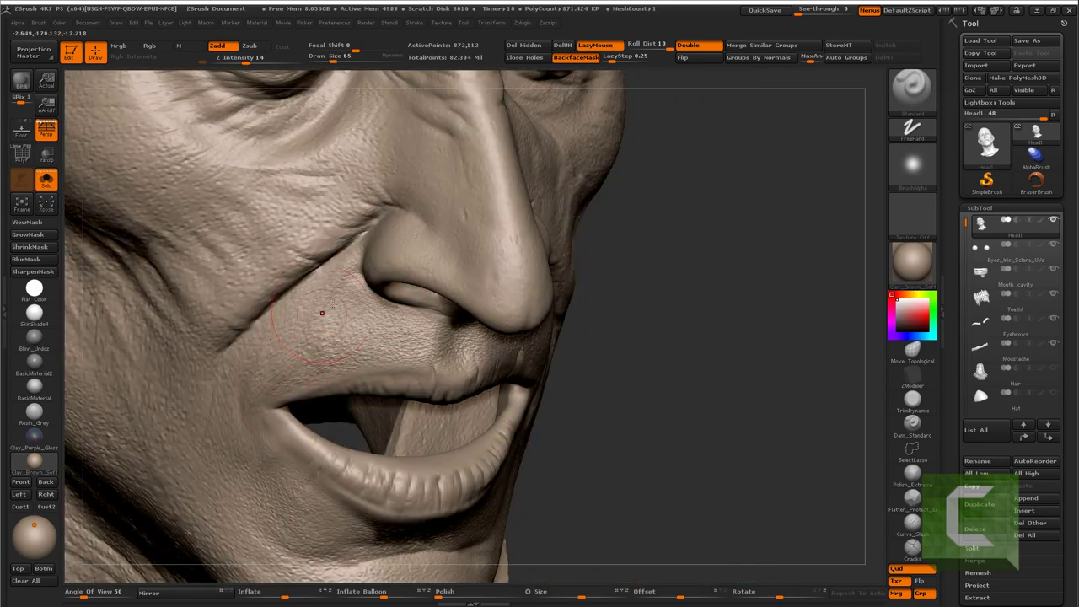
pyautogui.moveTo(321, 313); pyautogui.dragTo(552, 325, button='right')
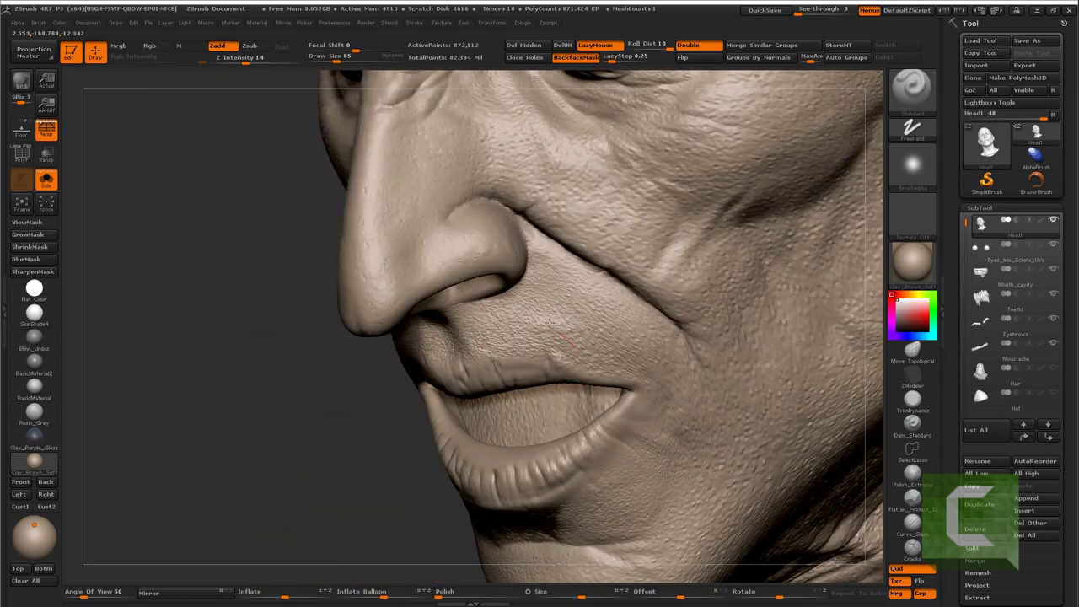
pyautogui.moveTo(565, 335); pyautogui.dragTo(602, 269)
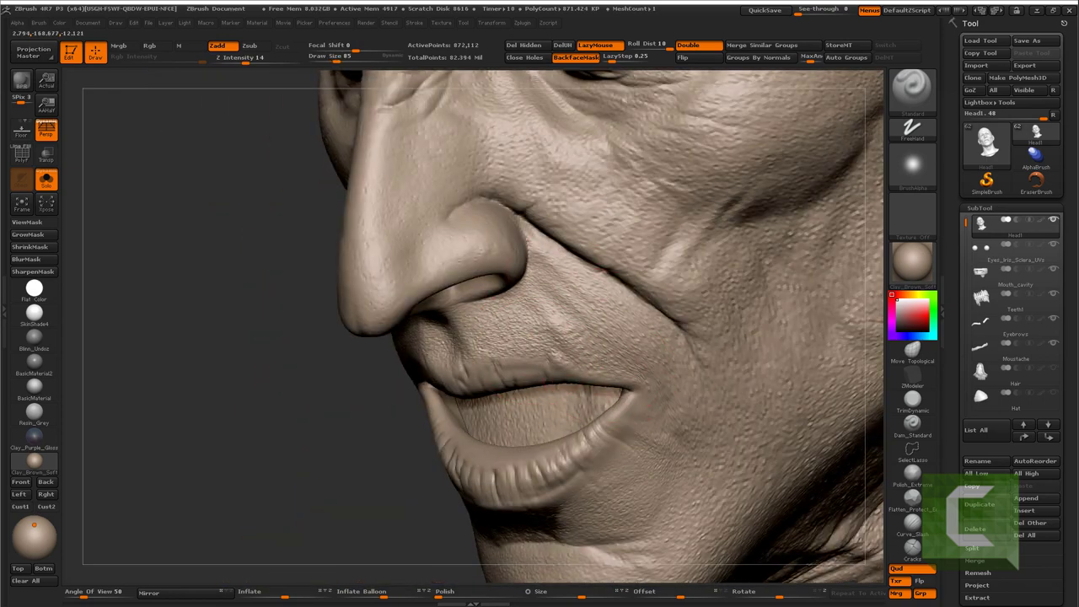
# Shrink the brush and drop to a lower subdivision level, focused on the lips and cheek
pyautogui.moveTo(603, 270); pyautogui.dragTo(413, 319, button='right')
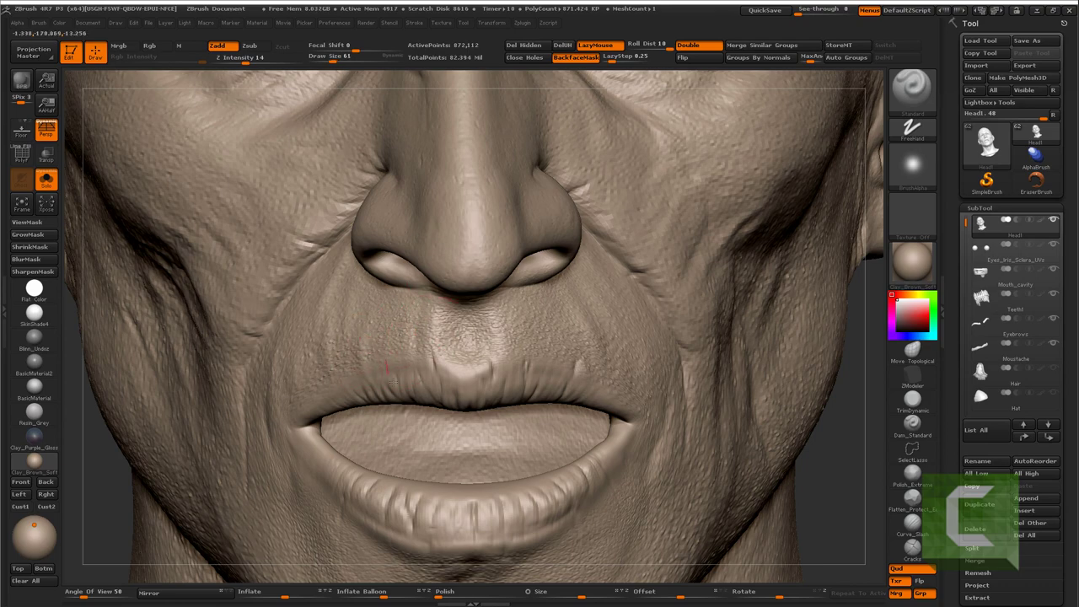
pyautogui.moveTo(468, 391); pyautogui.dragTo(582, 386, button='right')
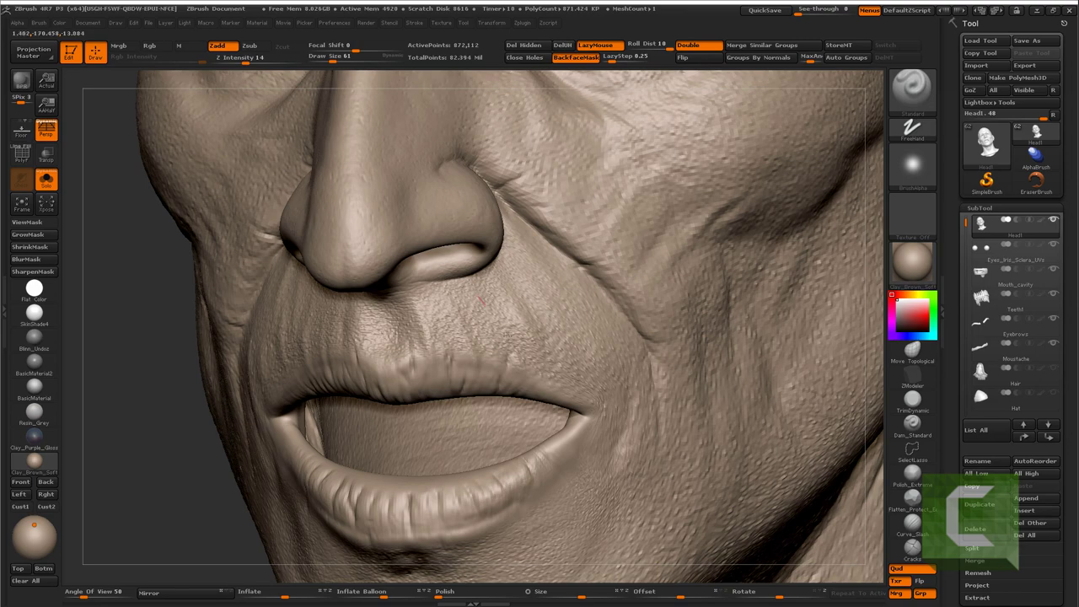
pyautogui.moveTo(597, 414)
pyautogui.mouseDown(button='right')
pyautogui.moveTo(529, 340)
pyautogui.moveTo(577, 362)
pyautogui.mouseUp(button='right')
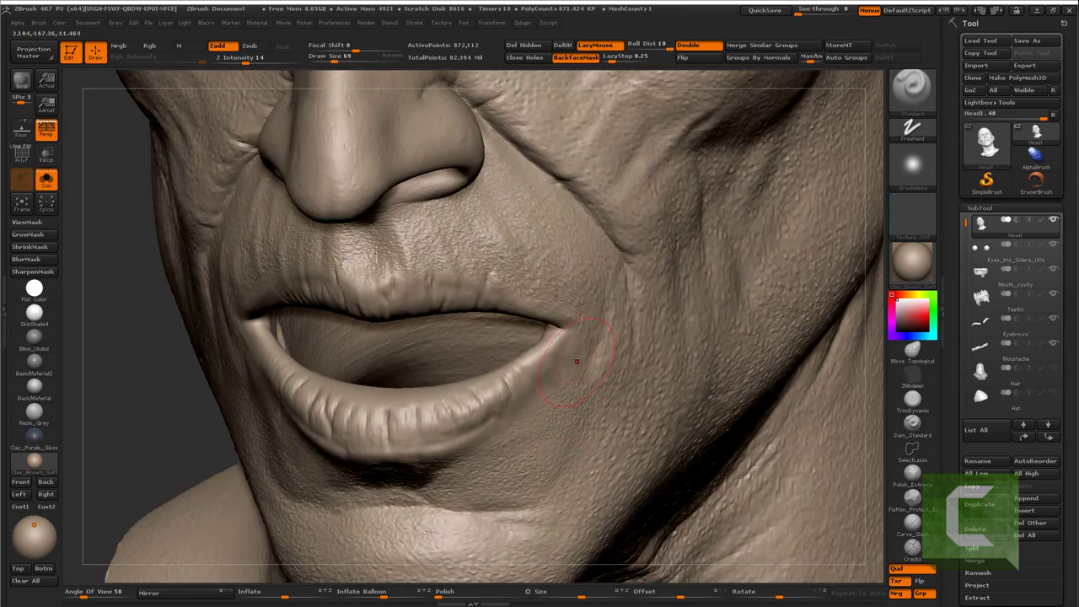
pyautogui.press('[')
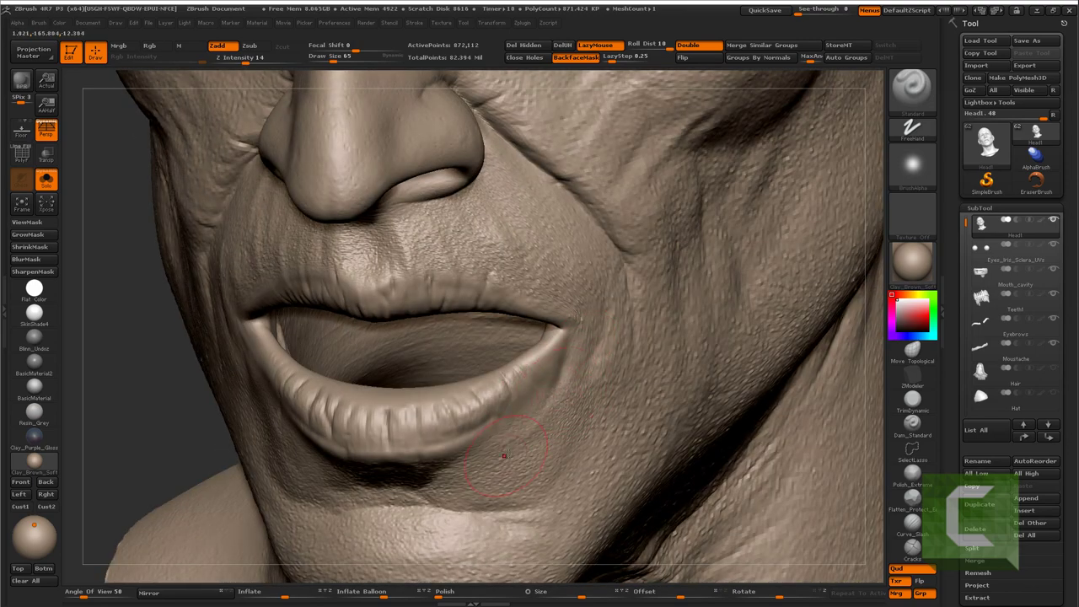
pyautogui.moveTo(504, 455)
pyautogui.mouseDown(button='right')
pyautogui.moveTo(556, 422)
pyautogui.moveTo(547, 370)
pyautogui.mouseUp(button='right')
pyautogui.hotkey('shift', 'd')
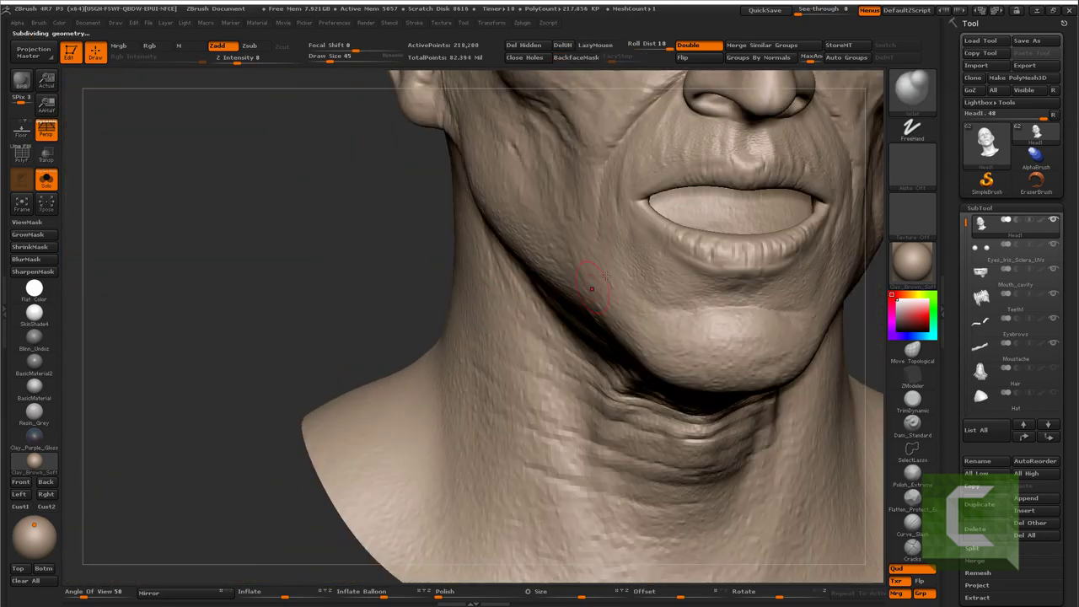
pyautogui.moveTo(476, 220); pyautogui.dragTo(498, 371, button='right')
# Switch to the Standard brush (BST), then shape and smooth the crease at the mouth corner
pyautogui.press('b')
pyautogui.press('s')
pyautogui.press('t')
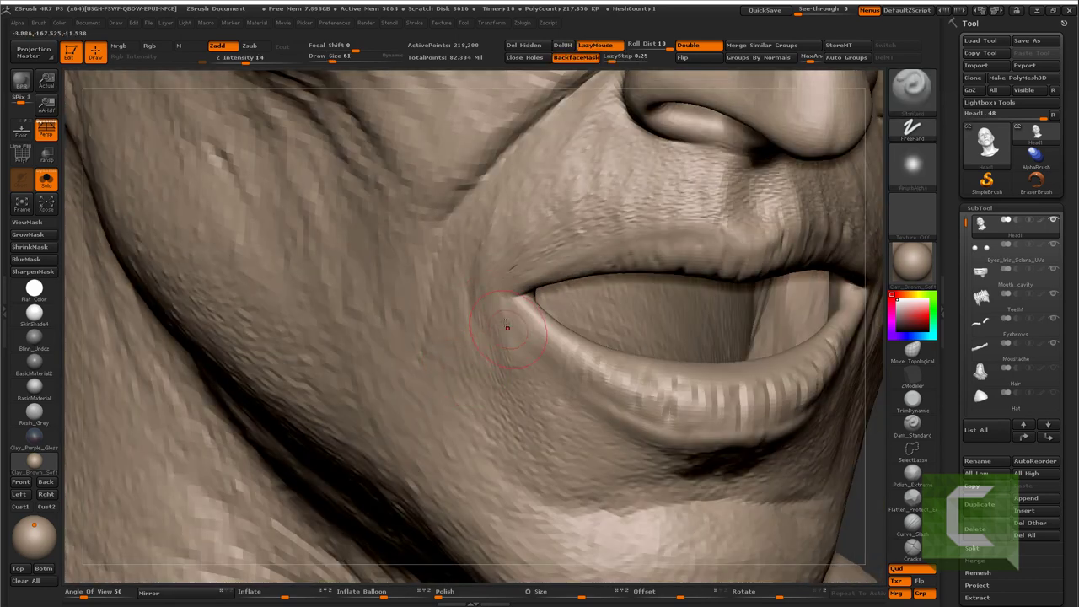
pyautogui.moveTo(507, 328); pyautogui.dragTo(606, 396)
pyautogui.keyDown('shift'); pyautogui.moveTo(523, 368); pyautogui.dragTo(512, 361); pyautogui.keyUp('shift')
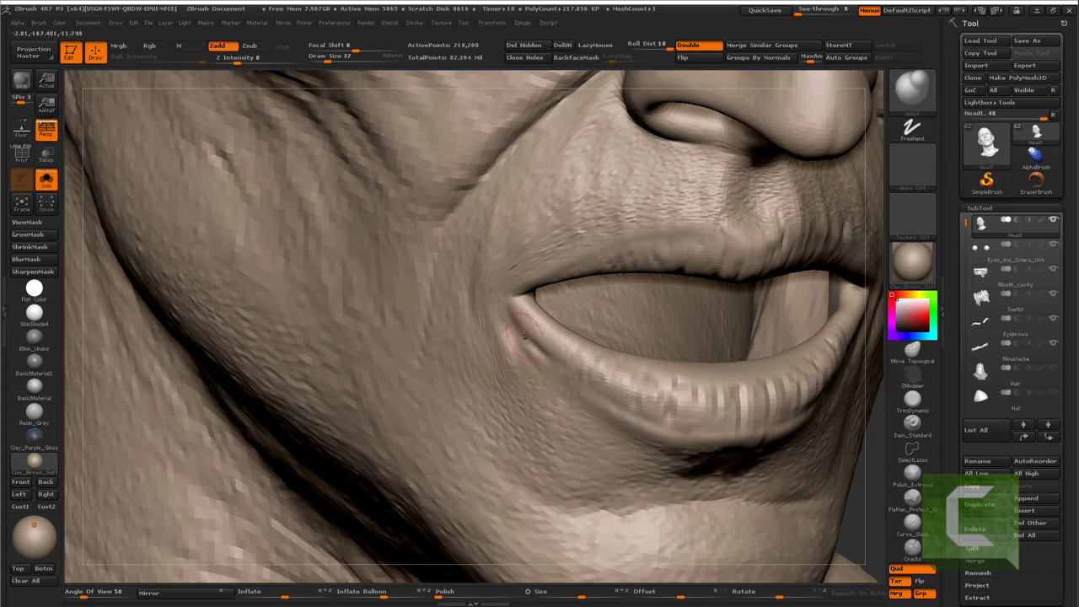
# Frame the head, turn the cheek toward the view, and switch to the Slash brush (BSL)
pyautogui.keyDown('ctrl'); pyautogui.moveTo(495, 297); pyautogui.dragTo(457, 424, button='right'); pyautogui.keyUp('ctrl')
pyautogui.press('f')
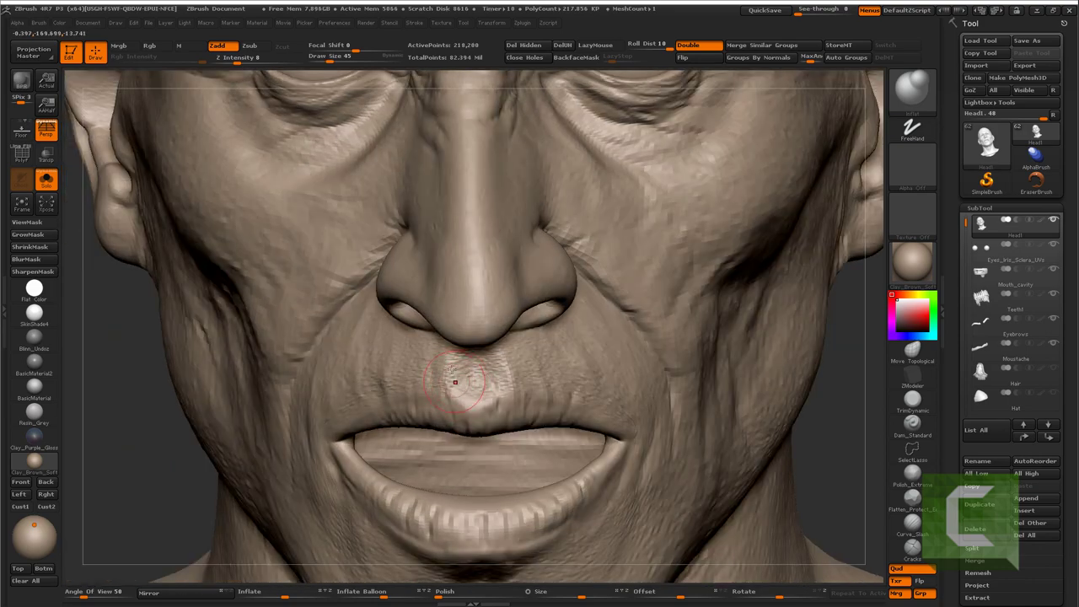
pyautogui.moveTo(478, 408); pyautogui.dragTo(561, 403, button='right')
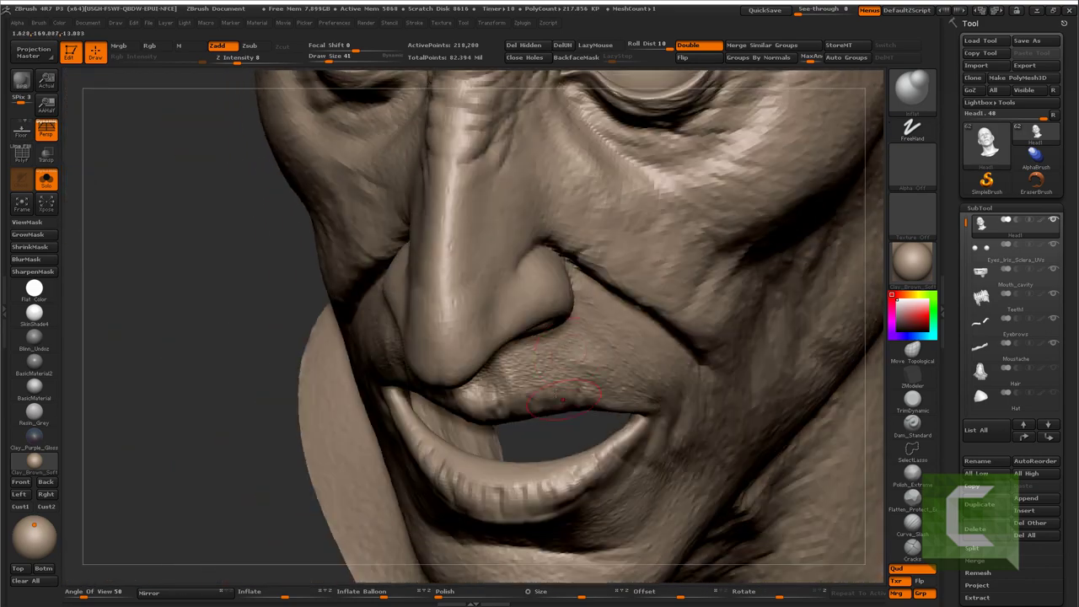
pyautogui.moveTo(598, 356); pyautogui.dragTo(573, 354, button='right')
pyautogui.press('f')
pyautogui.moveTo(472, 338)
pyautogui.mouseDown(button='right')
pyautogui.moveTo(481, 320)
pyautogui.moveTo(455, 413)
pyautogui.mouseUp(button='right')
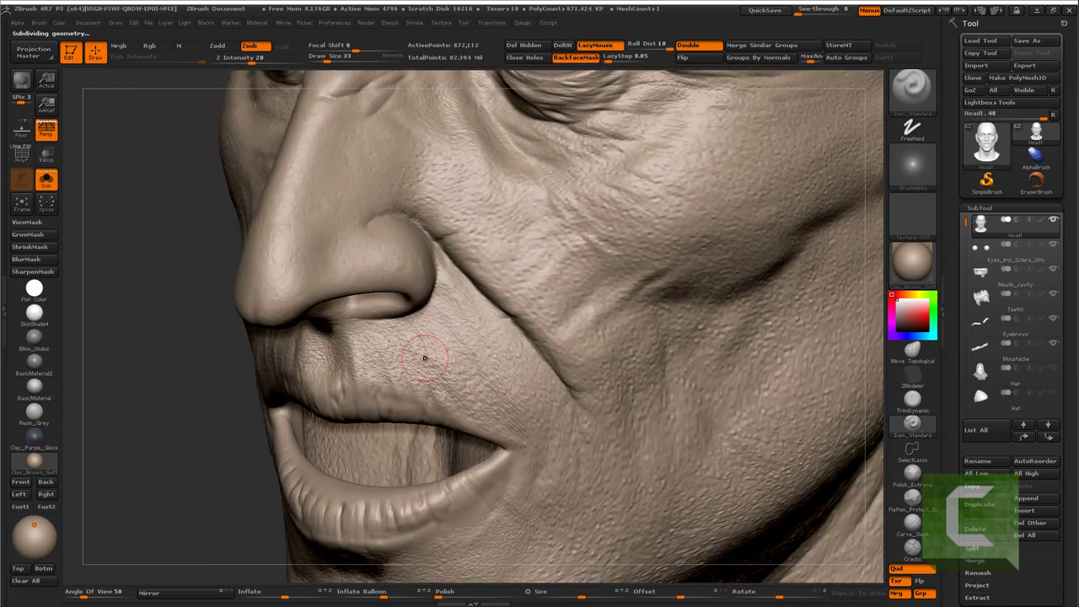
pyautogui.moveTo(425, 357); pyautogui.dragTo(440, 411, button='right')
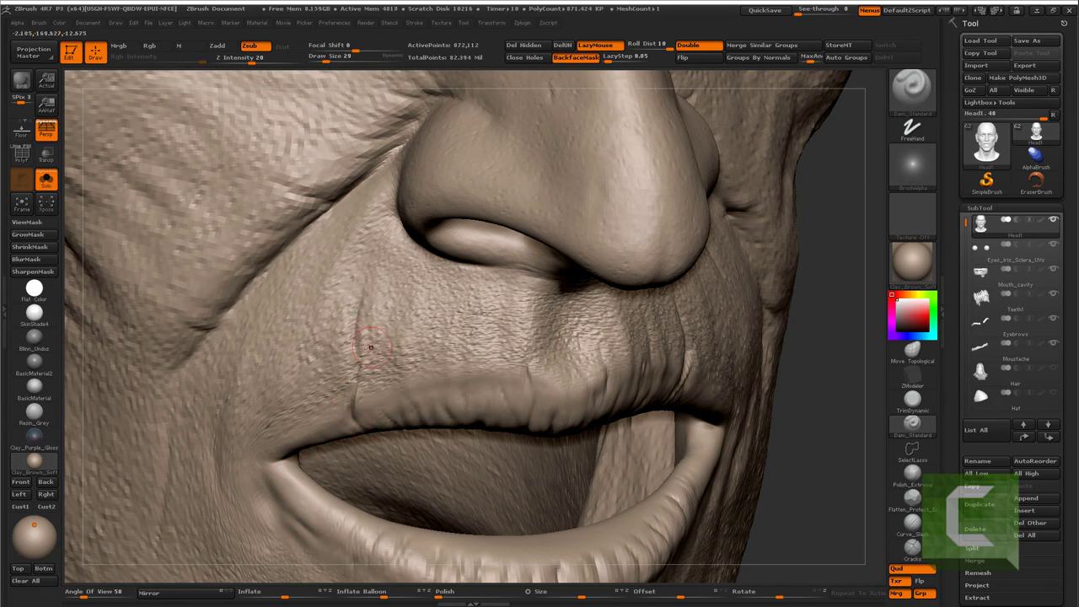
pyautogui.press('b')
pyautogui.press('s')
pyautogui.press('l')
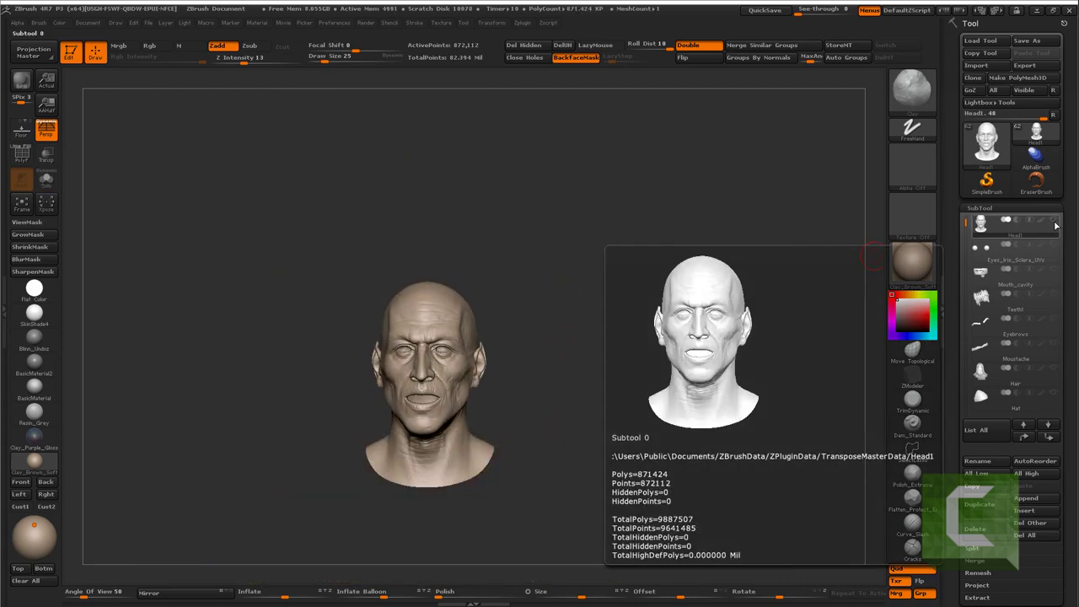
# Make Teeth the active subtool, solo it, and sculpt the upper front teeth
pyautogui.click(1054, 298)
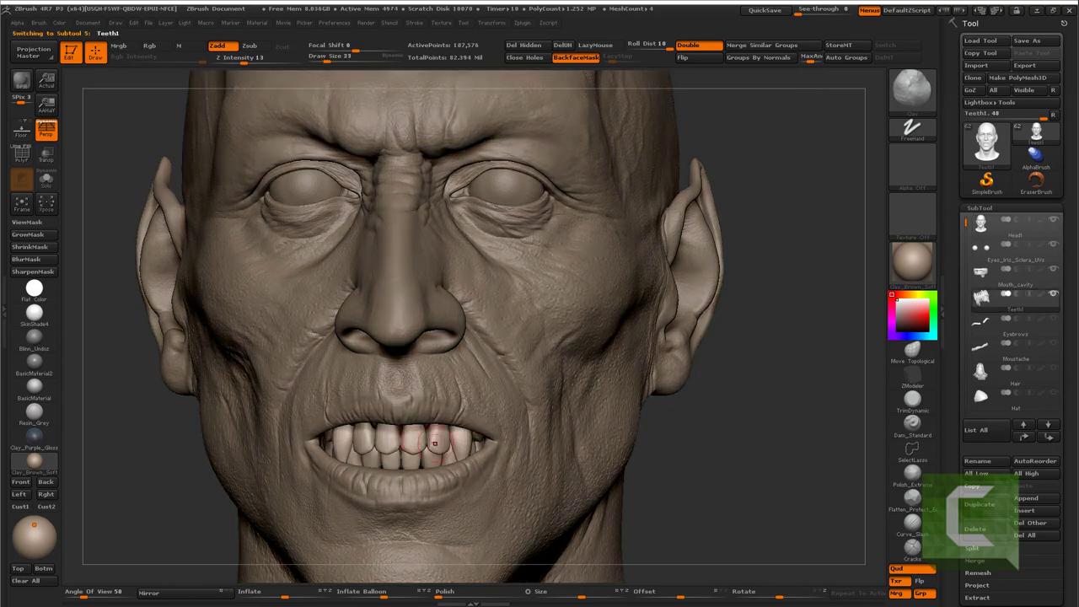
pyautogui.keyDown('alt'); pyautogui.click(431, 451); pyautogui.keyUp('alt')
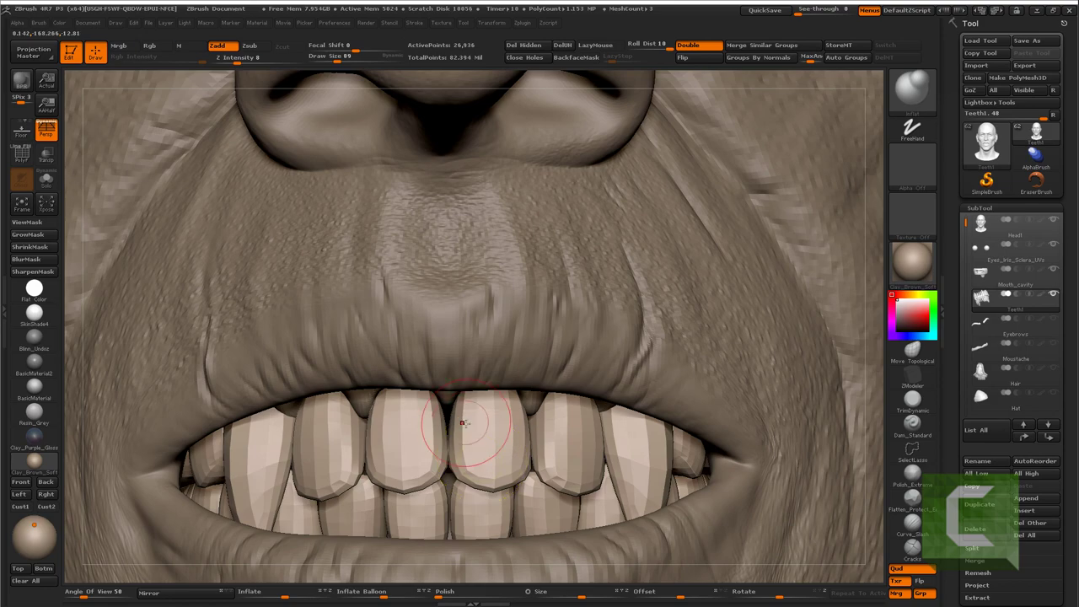
pyautogui.moveTo(458, 397); pyautogui.dragTo(445, 410)
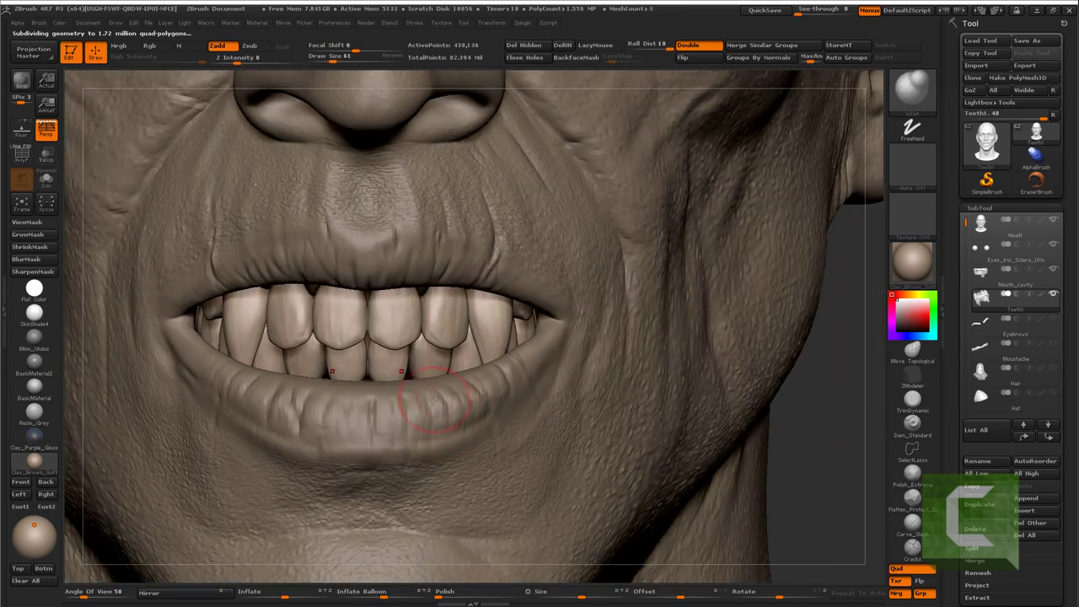
# Switch to the Move Topological brush and zoom in on the nose and eye in left profile
pyautogui.press('b')
pyautogui.press('m')
pyautogui.press('t')
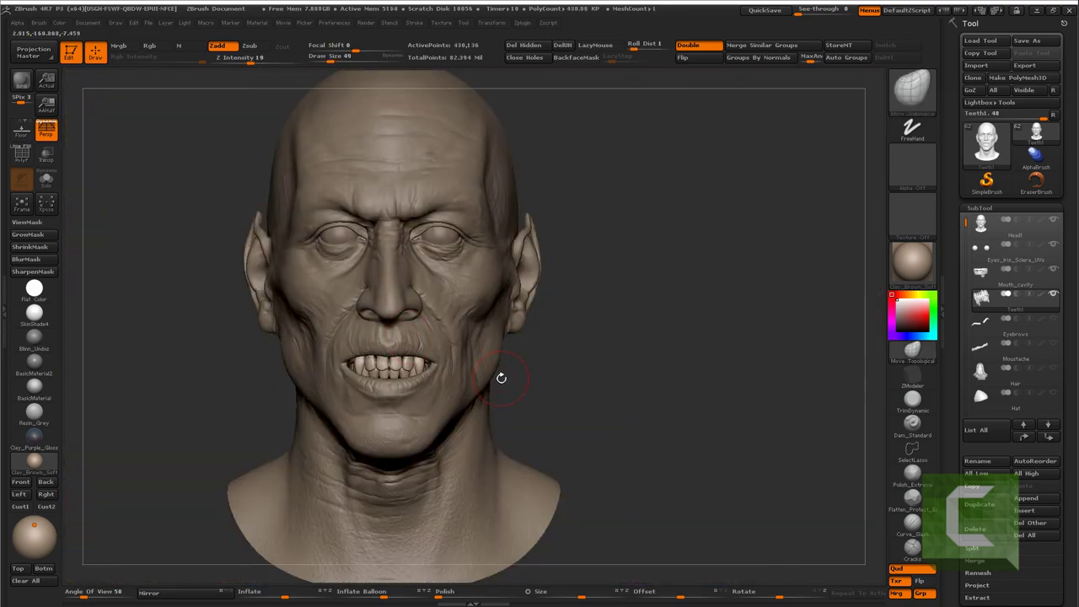
pyautogui.moveTo(501, 376)
pyautogui.mouseDown()
pyautogui.moveTo(358, 369)
pyautogui.moveTo(342, 418)
pyautogui.mouseUp()
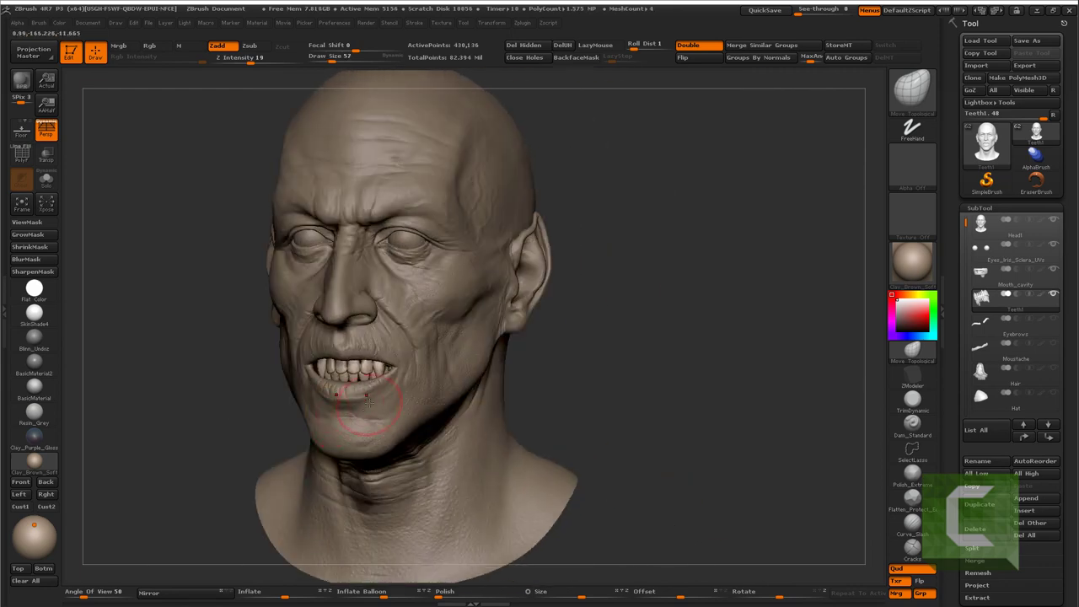
pyautogui.moveTo(443, 390); pyautogui.dragTo(400, 408)
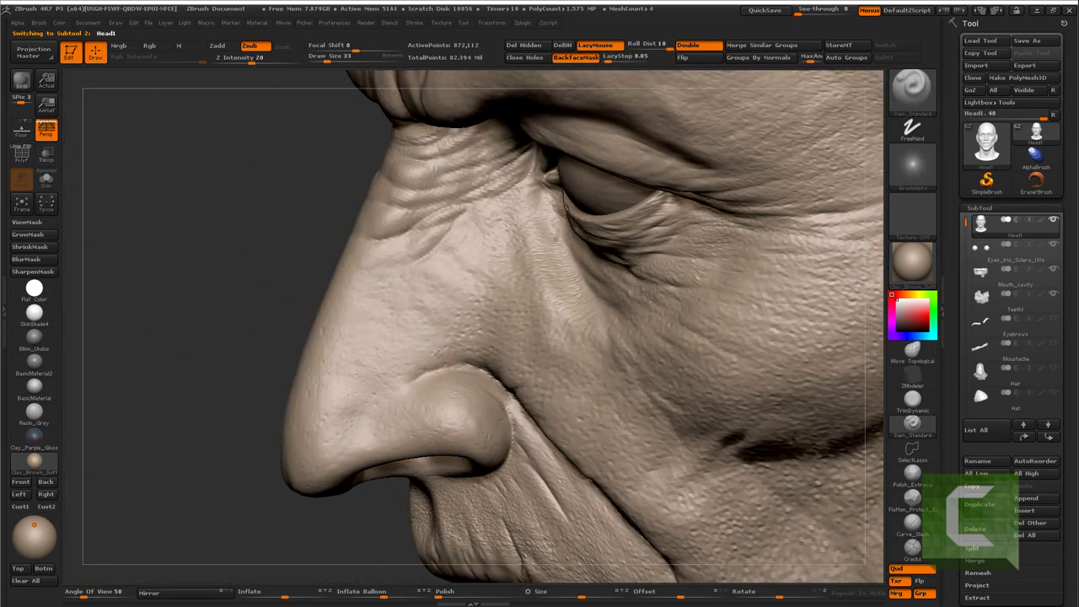
# Carve a crease beside the nose, switch to the Standard brush, and drop a subdivision level
pyautogui.moveTo(414, 345); pyautogui.dragTo(434, 372)
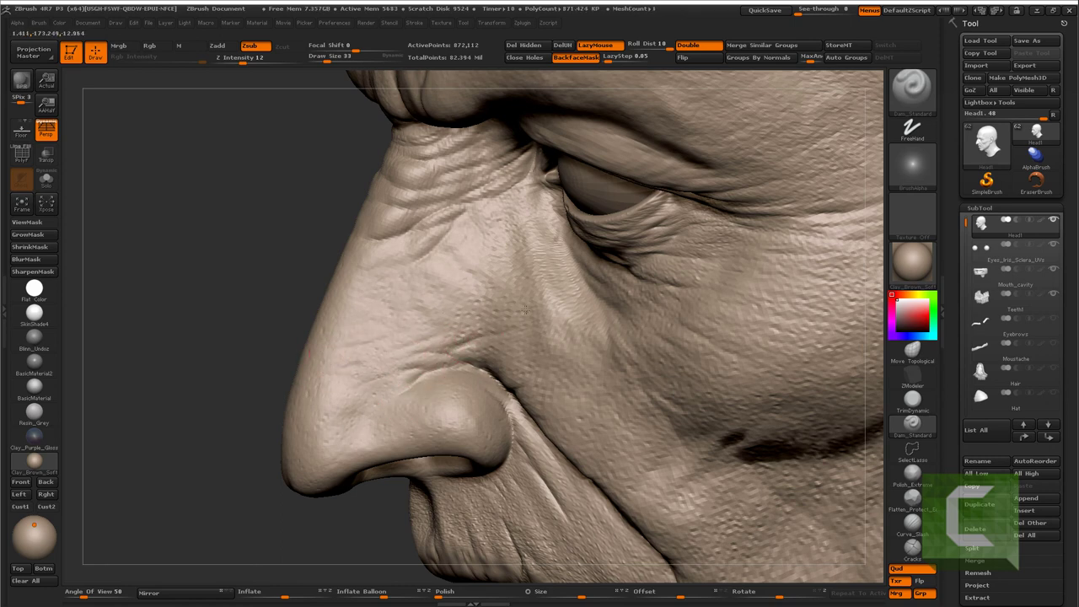
pyautogui.press('b')
pyautogui.press('s')
pyautogui.press('t')
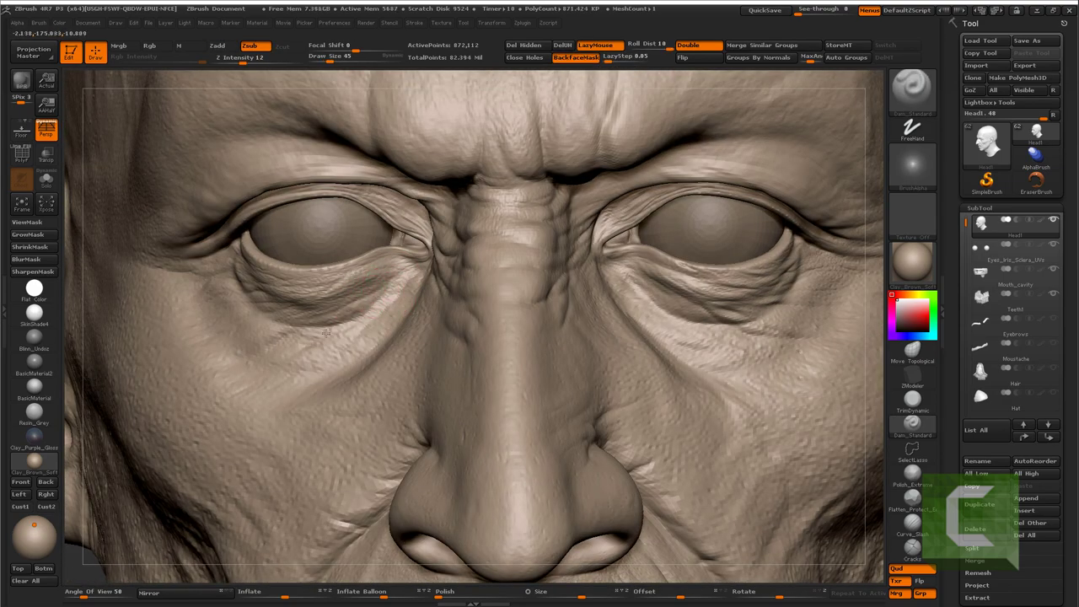
pyautogui.moveTo(300, 354); pyautogui.dragTo(335, 365)
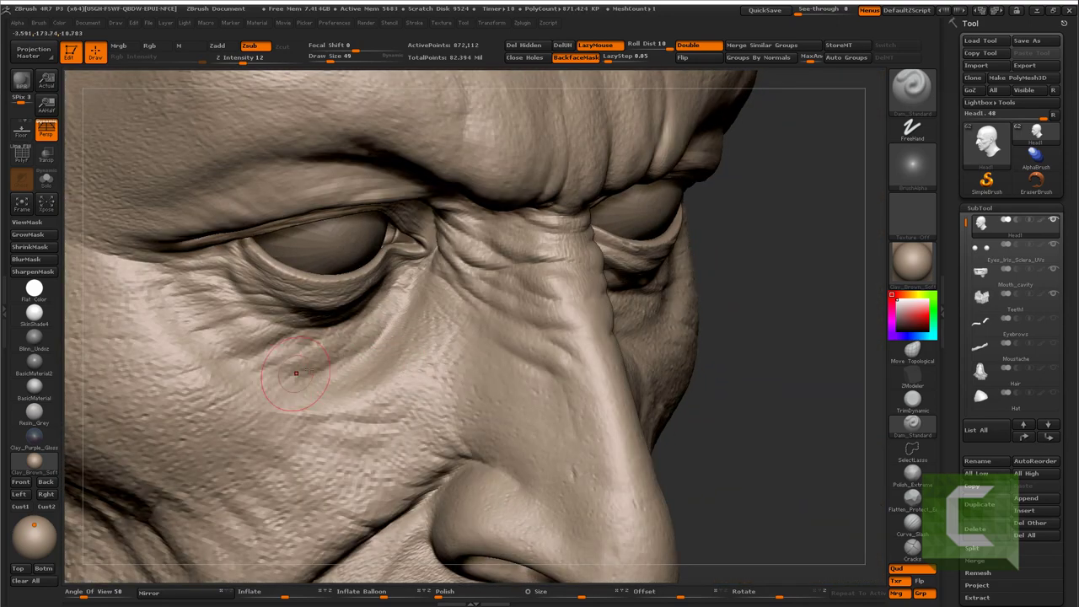
pyautogui.hotkey('shift', 'd')
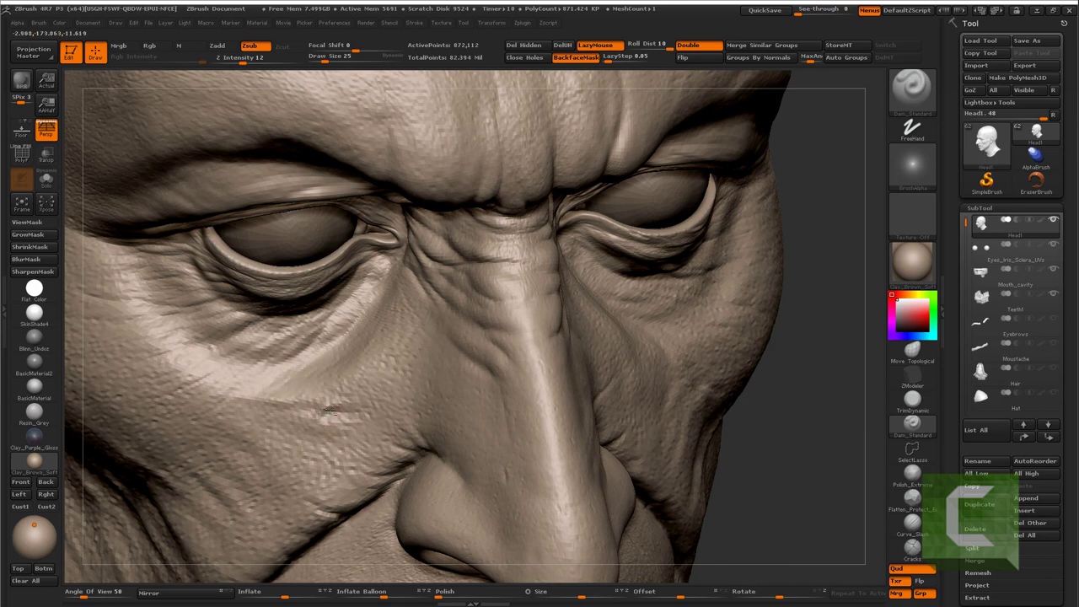
# Review the cheek, eye, ear and nose by orbiting the head in profile
pyautogui.press('f')
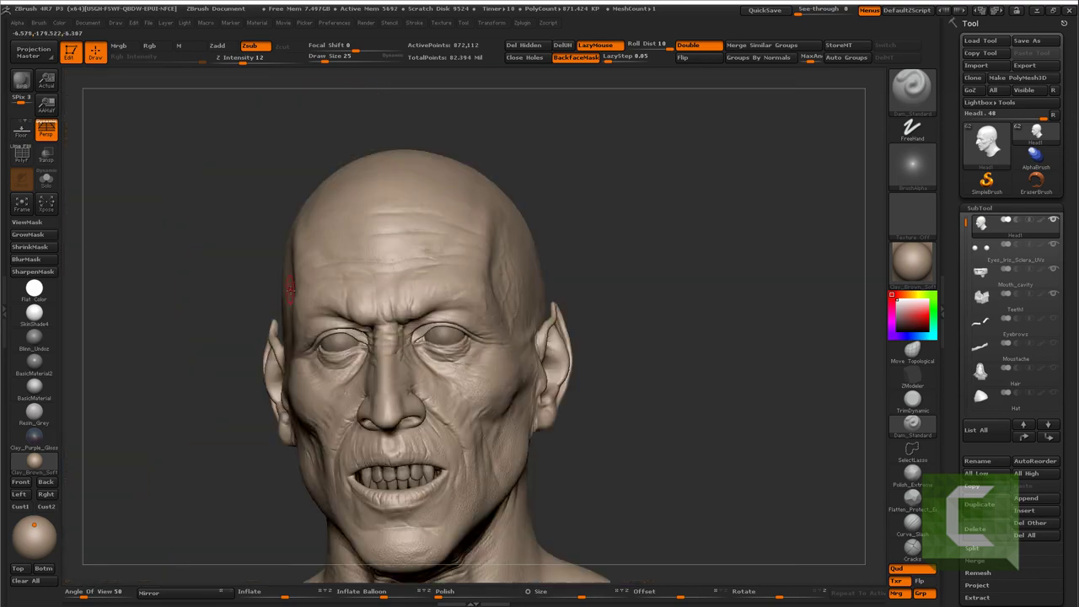
pyautogui.keyDown('alt'); pyautogui.moveTo(192, 374); pyautogui.dragTo(280, 242); pyautogui.keyUp('alt')
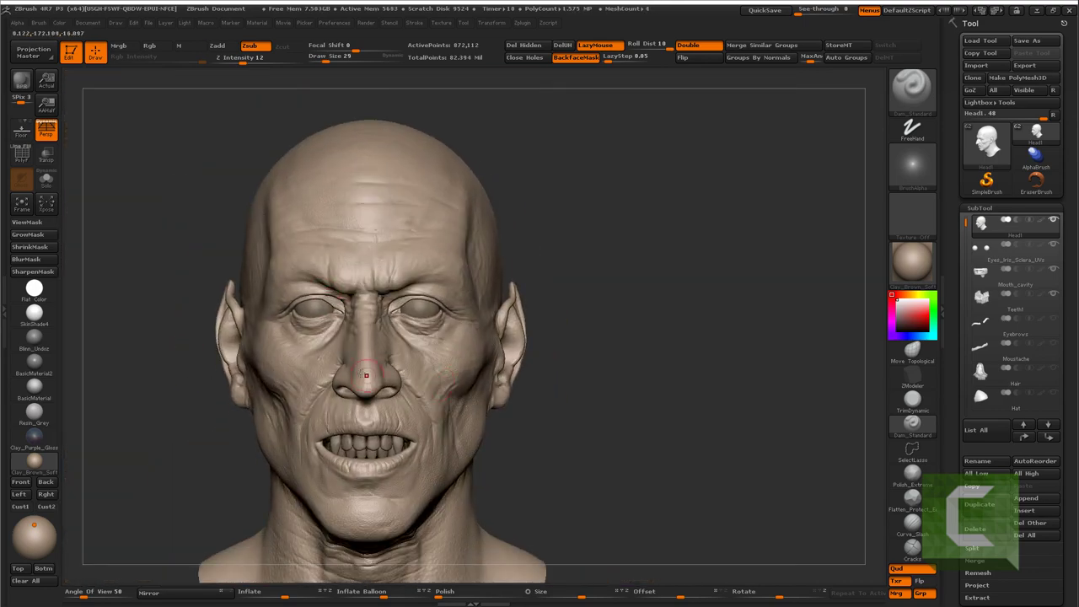
pyautogui.moveTo(366, 374); pyautogui.dragTo(311, 407)
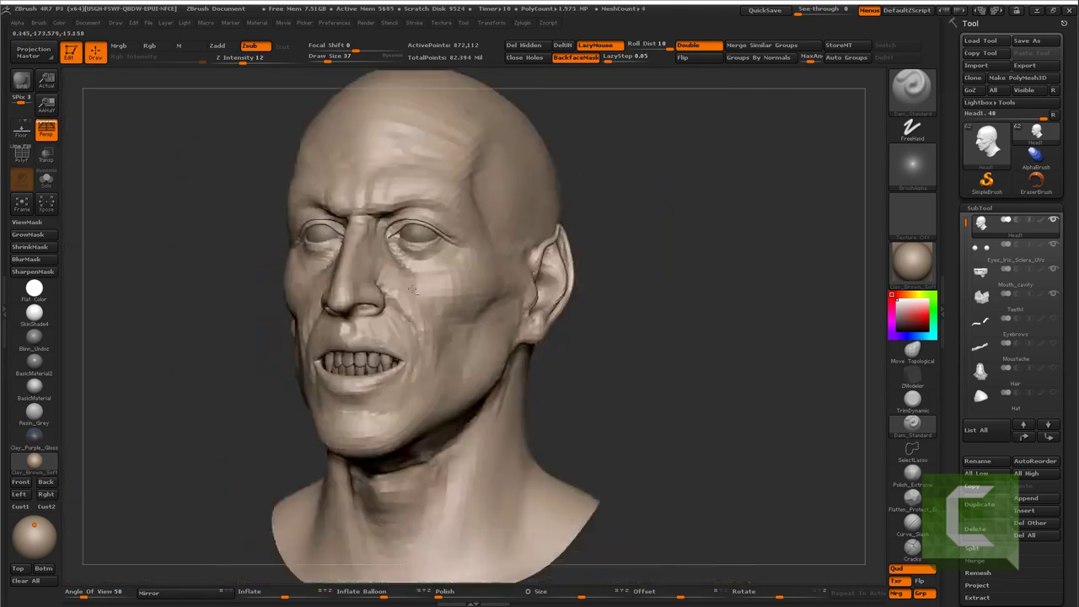
pyautogui.moveTo(517, 403); pyautogui.dragTo(371, 315)
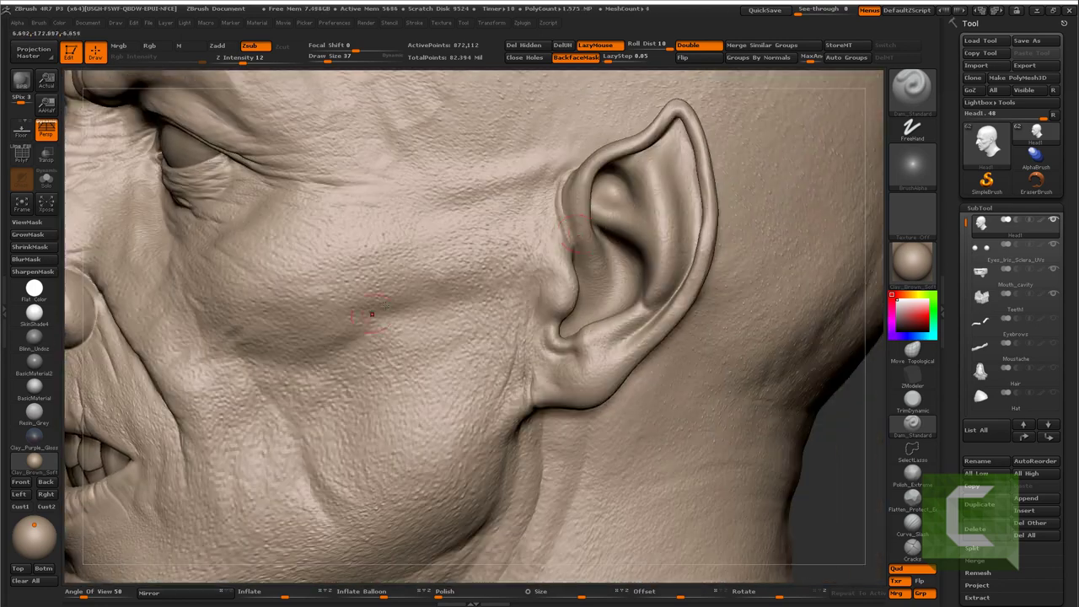
pyautogui.moveTo(570, 216)
pyautogui.mouseDown()
pyautogui.moveTo(352, 373)
pyautogui.moveTo(313, 368)
pyautogui.moveTo(362, 379)
pyautogui.moveTo(249, 283)
pyautogui.mouseUp()
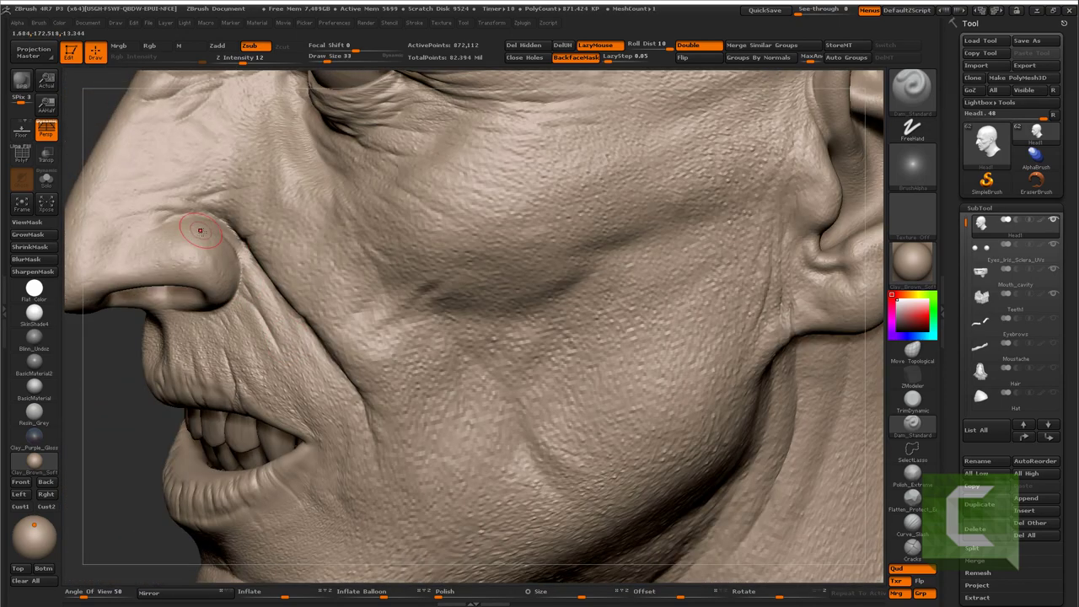
# Switch to the additive Standard brush (BST) with the whole head in profile view
pyautogui.press('b')
pyautogui.press('s')
pyautogui.press('t')
pyautogui.moveTo(207, 253)
pyautogui.keyDown('alt'); pyautogui.mouseDown()
pyautogui.moveTo(205, 270)
pyautogui.moveTo(334, 418)
pyautogui.moveTo(355, 398)
pyautogui.mouseUp(); pyautogui.keyUp('alt')
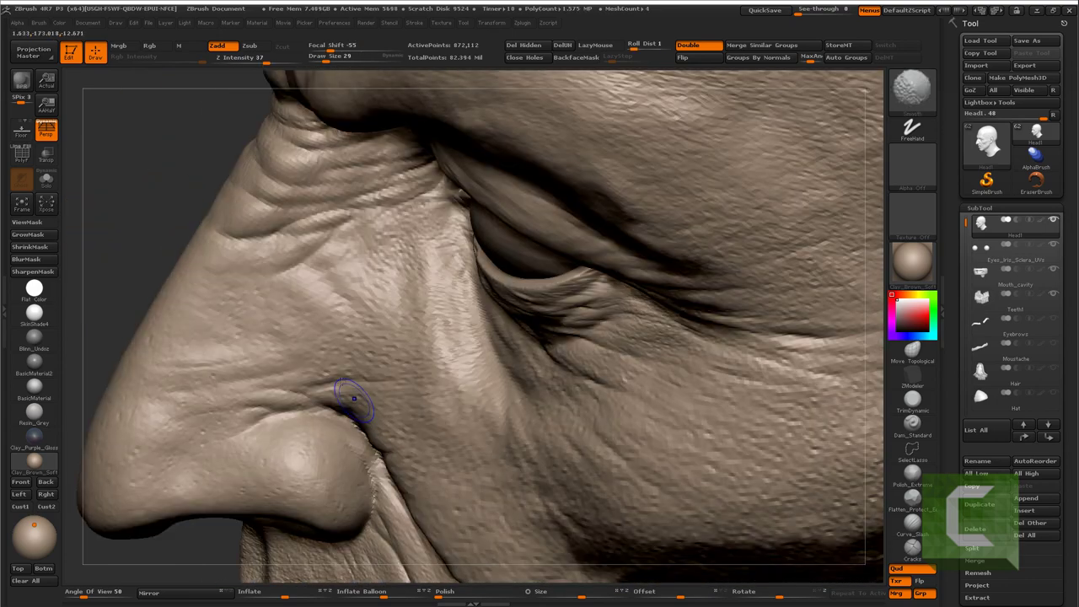
# Toggle between low and full subdivision levels while checking the cheek and ear
pyautogui.hotkey('shift', 'd')
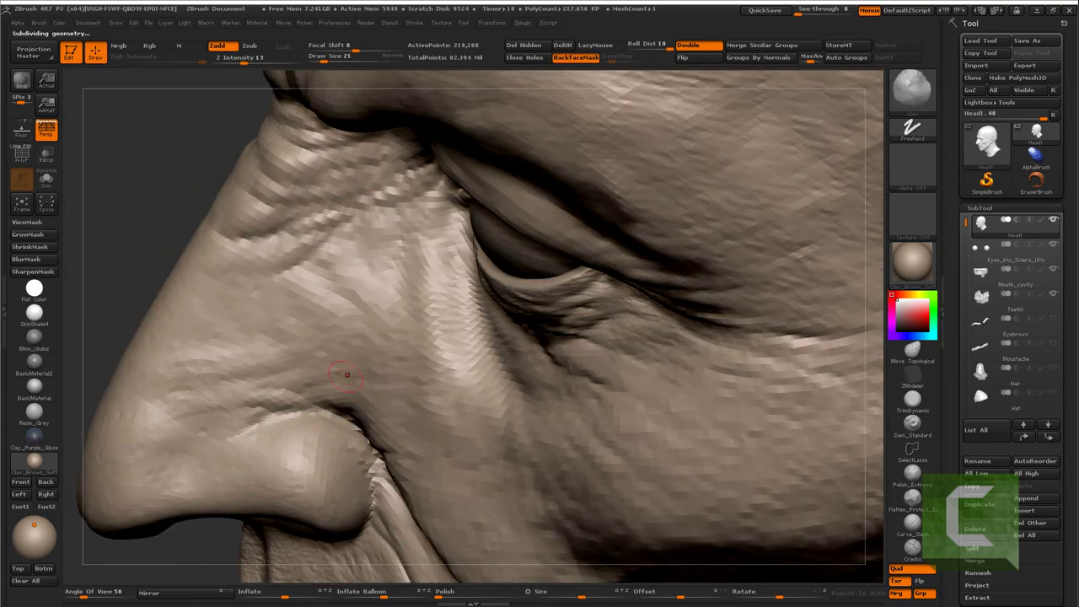
pyautogui.press('d')
pyautogui.press('d')
pyautogui.press('f')
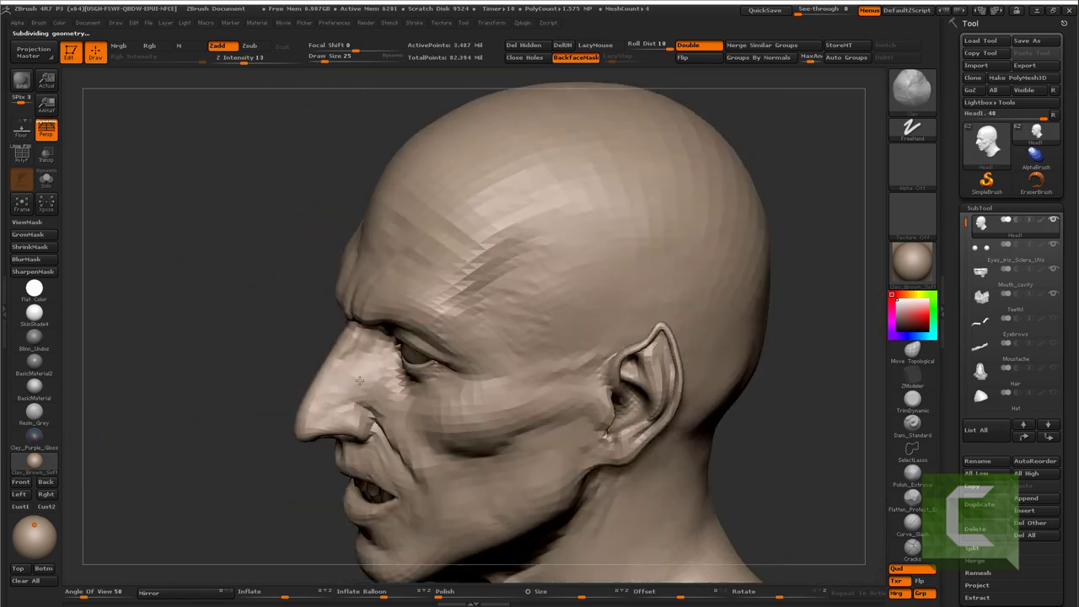
pyautogui.keyDown('alt'); pyautogui.moveTo(444, 321); pyautogui.dragTo(438, 366); pyautogui.keyUp('alt')
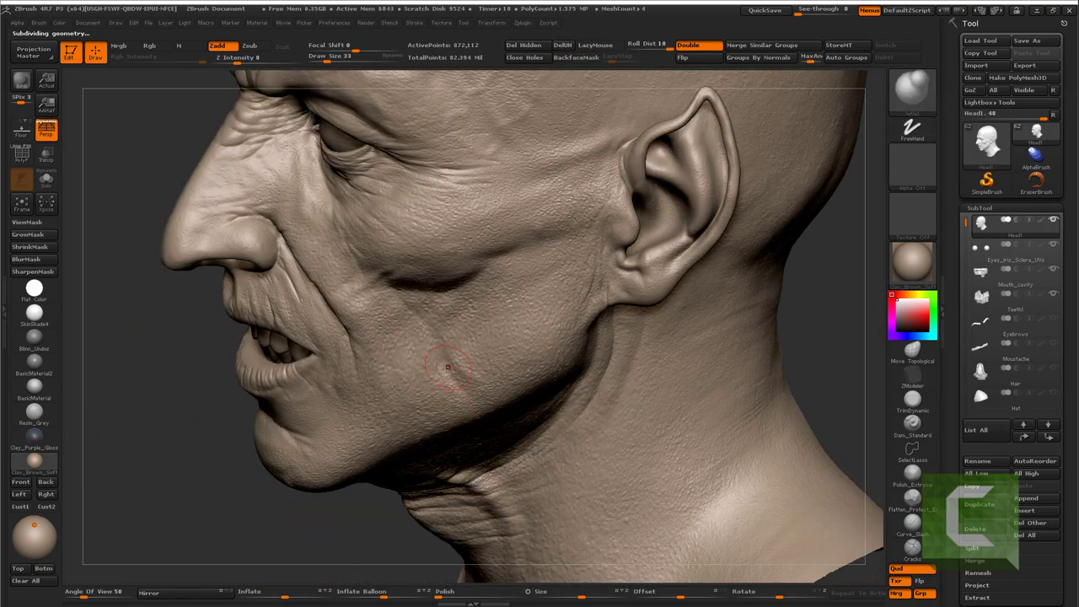
pyautogui.hotkey('shift', 'd')
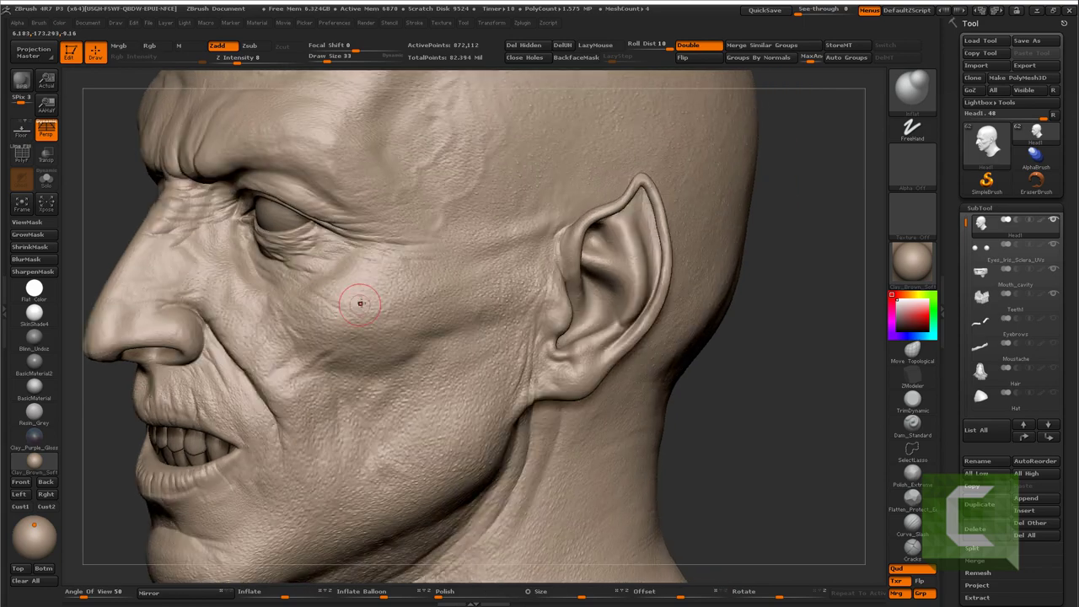
pyautogui.hotkey('shift', 'd')
pyautogui.moveTo(351, 374)
pyautogui.keyDown('alt'); pyautogui.mouseDown()
pyautogui.moveTo(277, 380)
pyautogui.moveTo(339, 406)
pyautogui.mouseUp(); pyautogui.keyUp('alt')
pyautogui.press('d')
pyautogui.hotkey('shift', 'd')
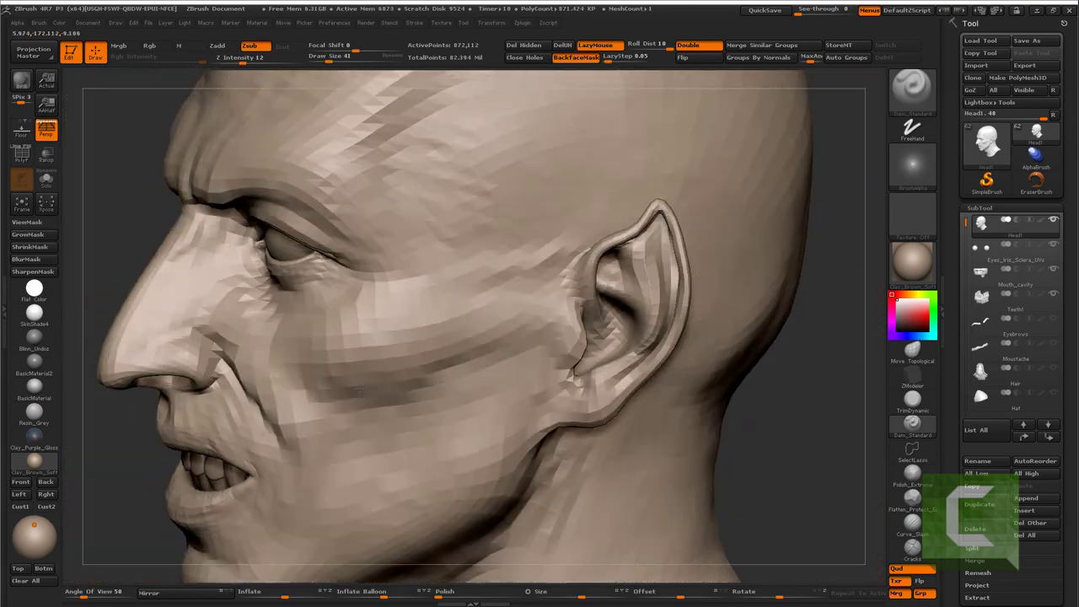
pyautogui.press('d')
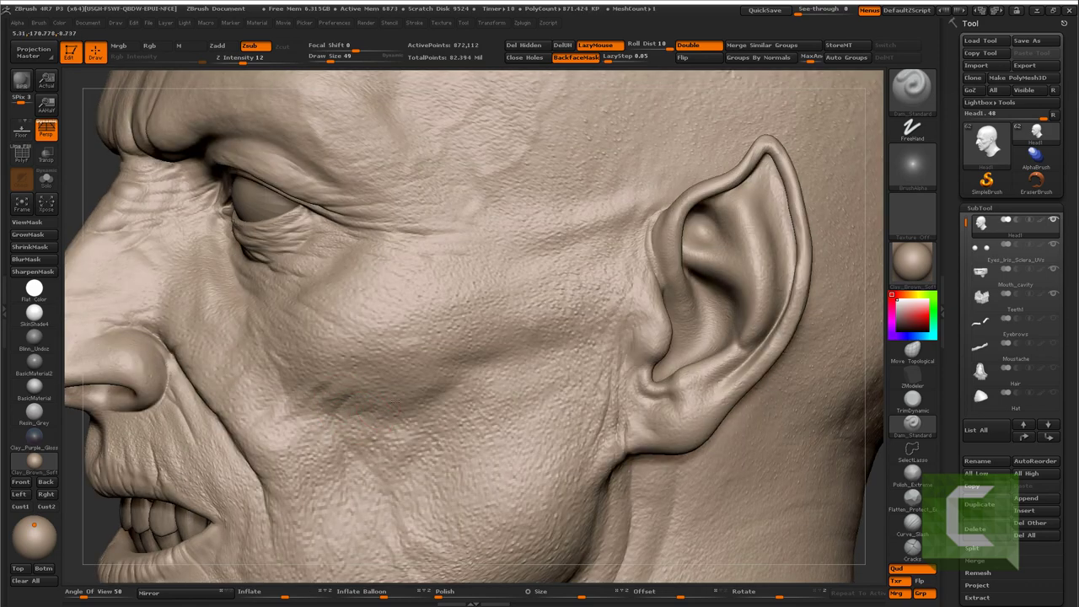
pyautogui.hotkey('shift', 'd')
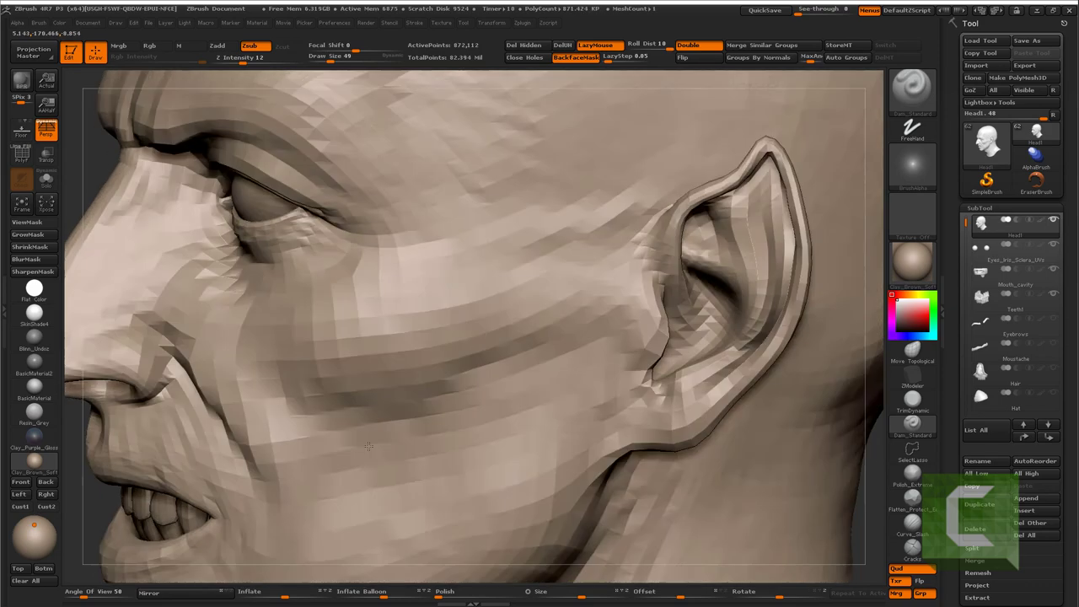
pyautogui.moveTo(355, 397); pyautogui.dragTo(331, 406)
pyautogui.press('d')
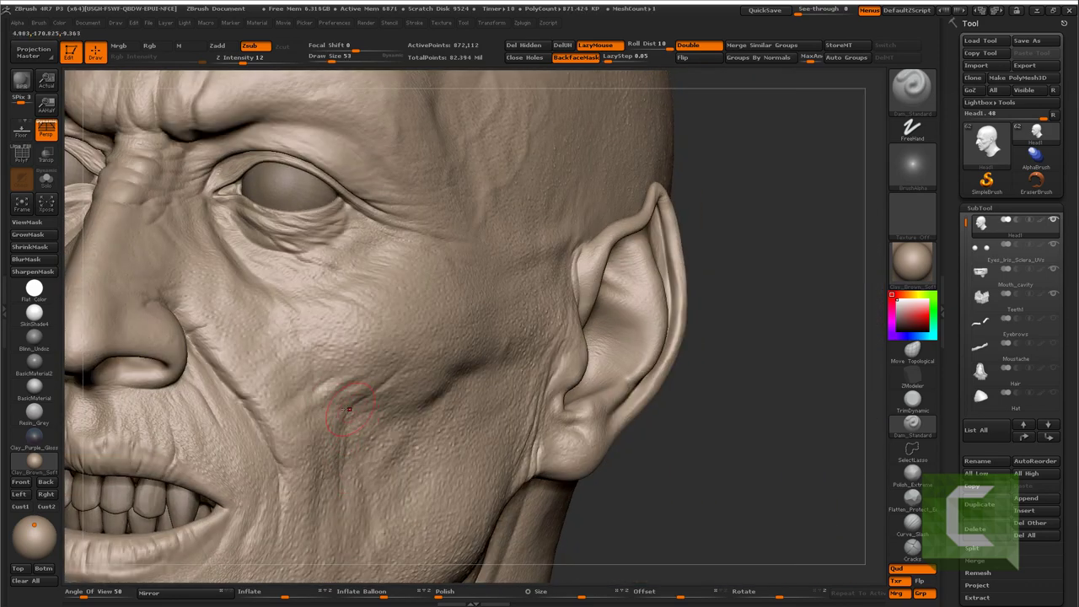
# Switch to the additive Standard brush and undo the crease stroke at the mouth corner
pyautogui.press('b')
pyautogui.press('s')
pyautogui.press('t')
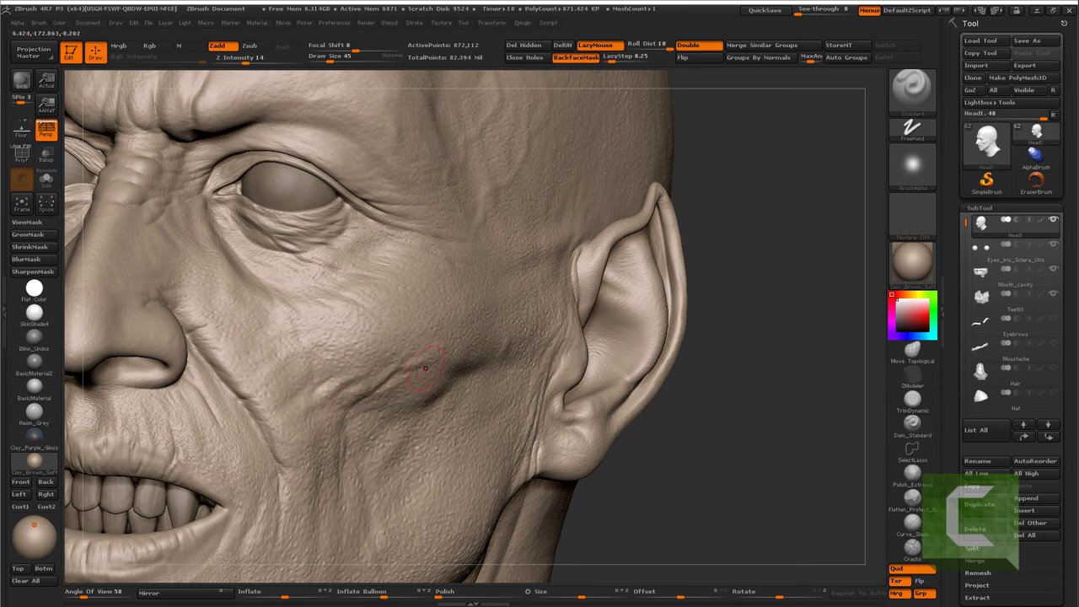
pyautogui.moveTo(502, 361); pyautogui.dragTo(422, 387)
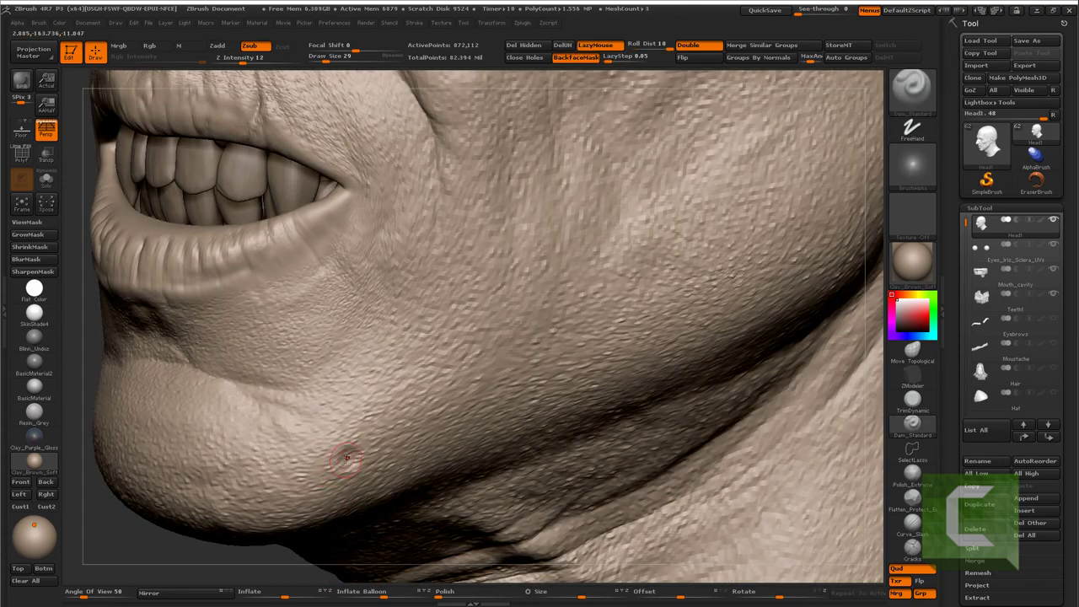
pyautogui.hotkey('ctrl', 'z')
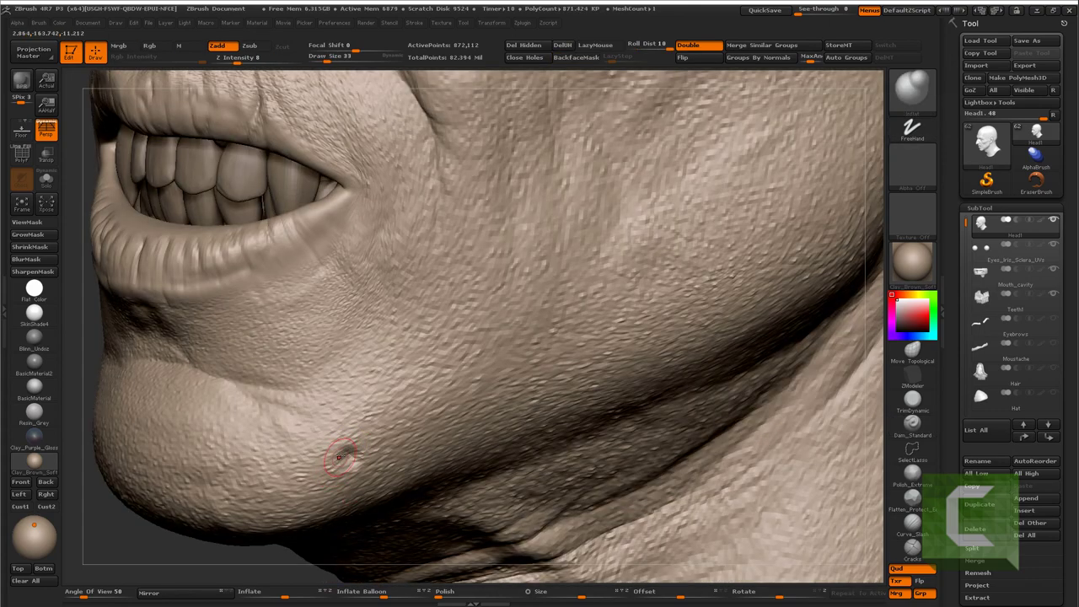
# Frame the head and orbit in close on the brow, forehead and both eyes
pyautogui.press('f')
pyautogui.moveTo(200, 335); pyautogui.dragTo(555, 430)
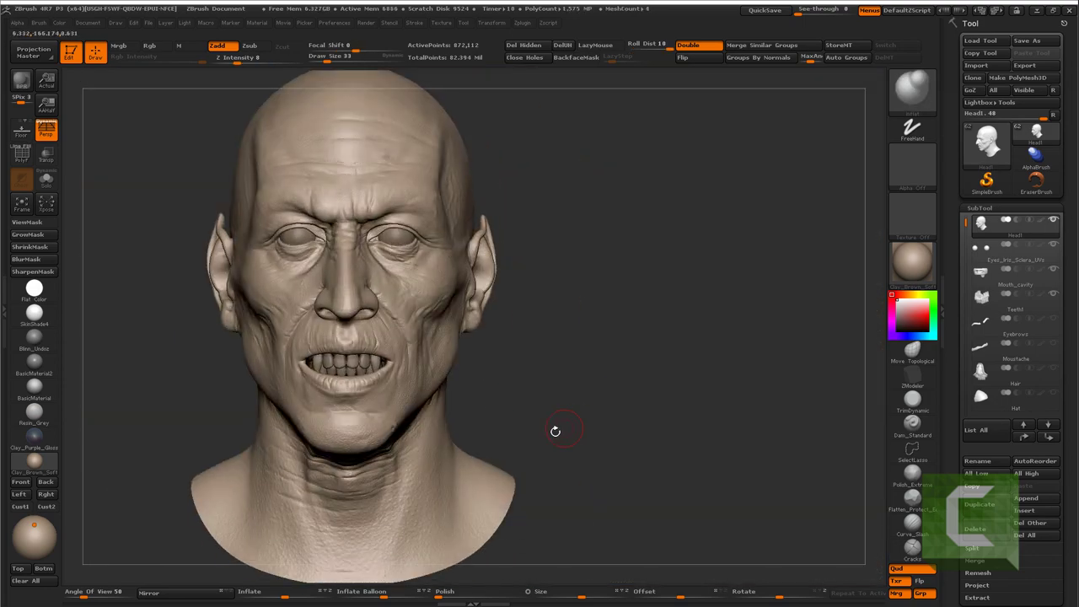
pyautogui.keyDown('alt'); pyautogui.moveTo(369, 450); pyautogui.dragTo(400, 361, button='right'); pyautogui.keyUp('alt')
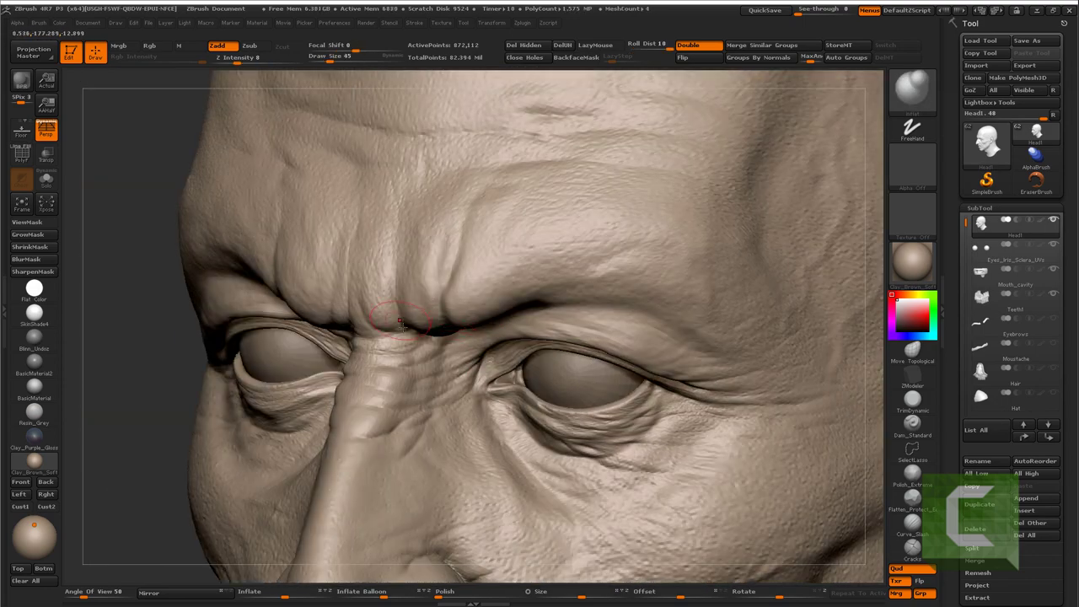
pyautogui.moveTo(393, 292); pyautogui.dragTo(414, 338, button='right')
pyautogui.moveTo(414, 375); pyautogui.dragTo(404, 349, button='right')
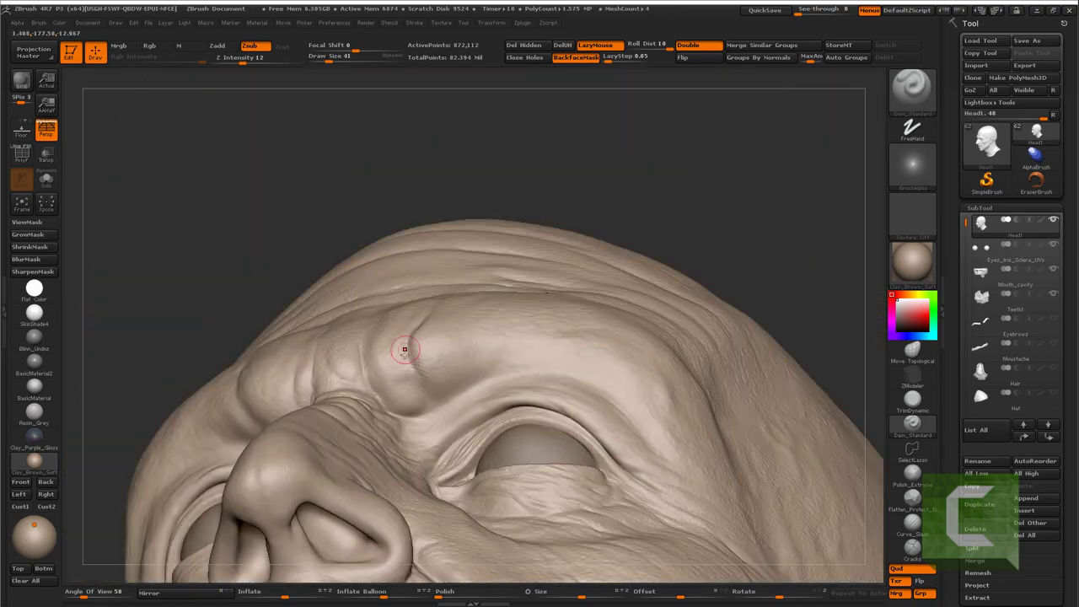
pyautogui.moveTo(435, 390); pyautogui.dragTo(448, 408, button='right')
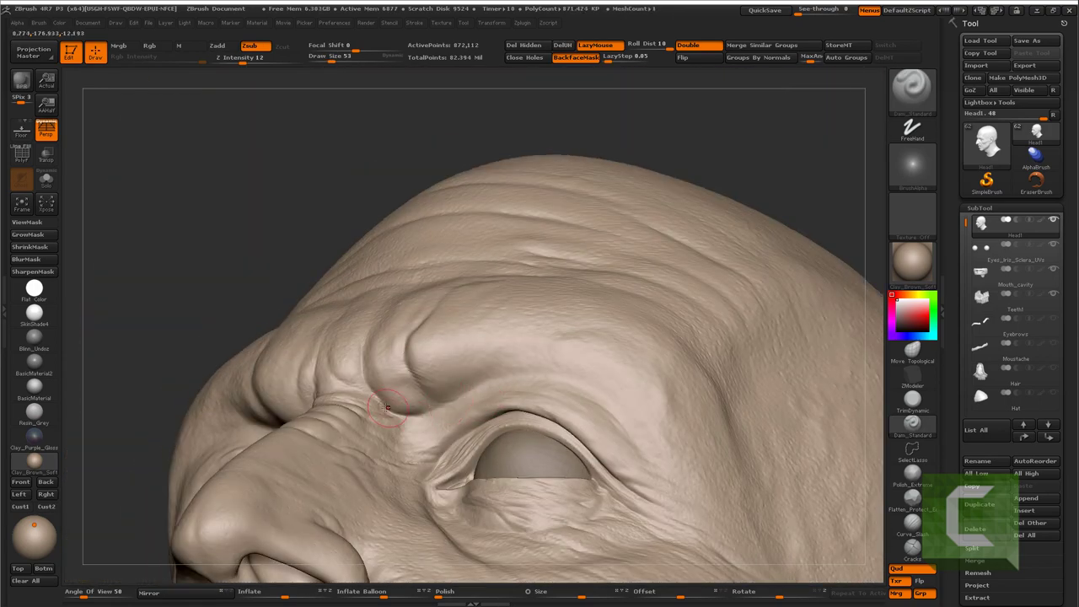
pyautogui.moveTo(460, 400); pyautogui.dragTo(412, 368, button='right')
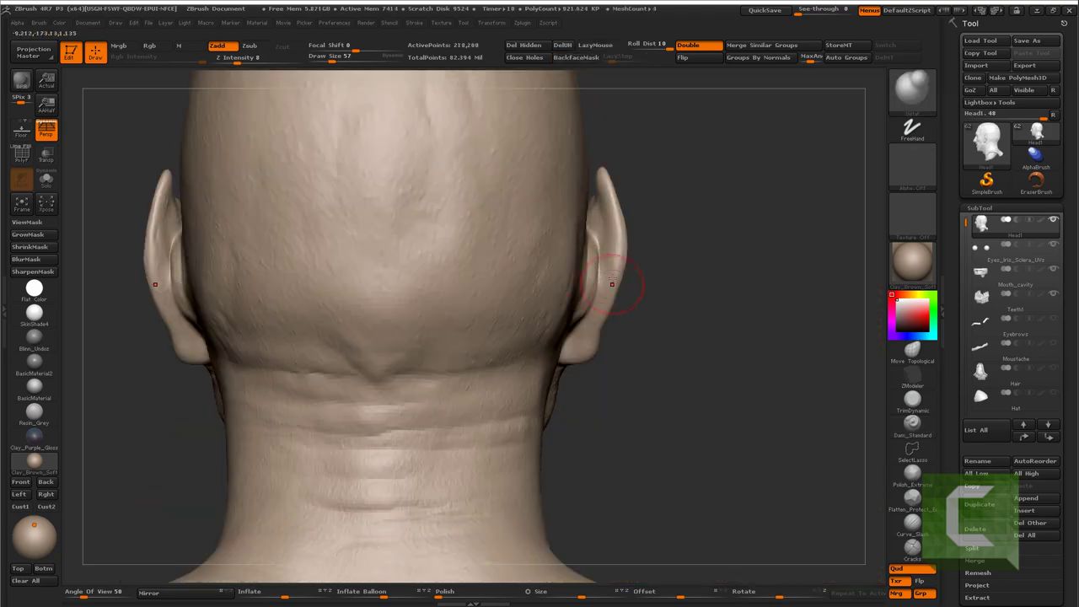
# At a low subdivision level, pull the ear rim with the Move Topological brush
pyautogui.moveTo(631, 289)
pyautogui.mouseDown(button='right')
pyautogui.moveTo(621, 308)
pyautogui.moveTo(799, 293)
pyautogui.mouseUp(button='right')
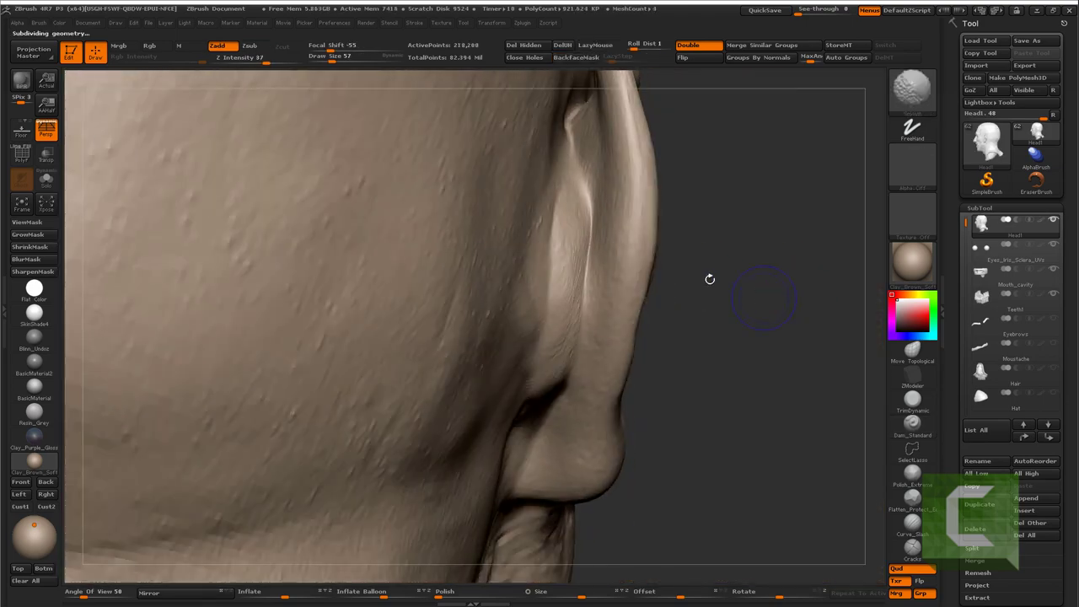
pyautogui.hotkey('shift', 'd')
pyautogui.hotkey('shift', 'd')
pyautogui.press('b')
pyautogui.press('m')
pyautogui.press('t')
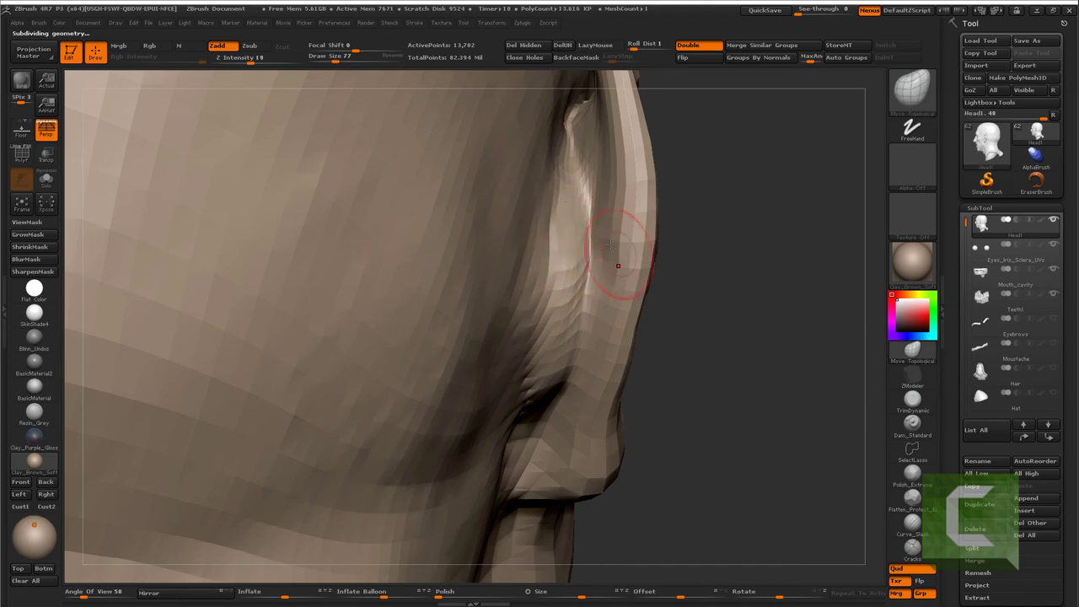
pyautogui.moveTo(618, 266); pyautogui.dragTo(573, 268)
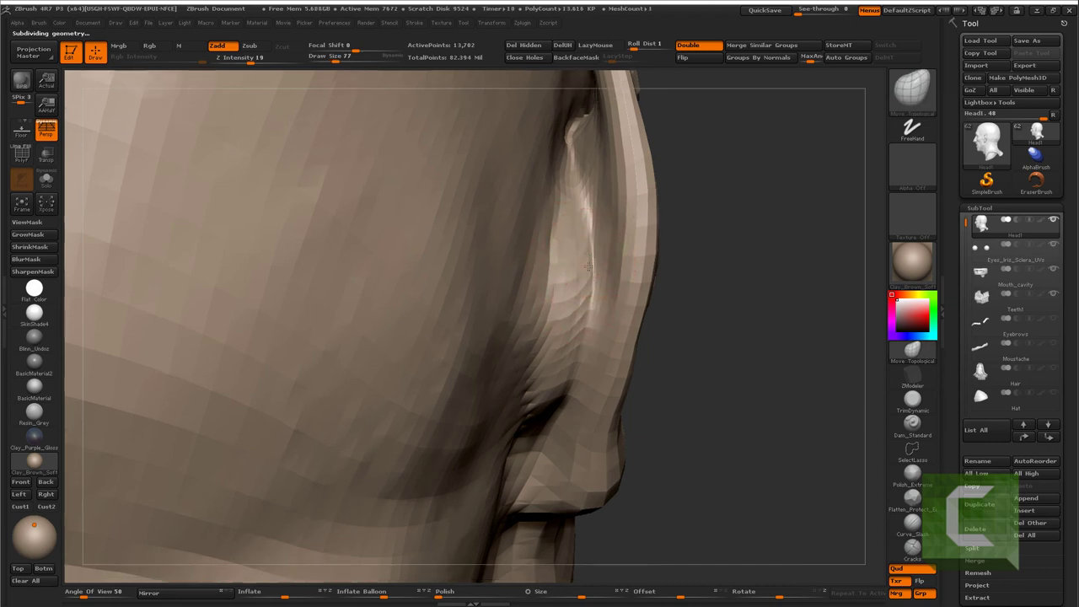
# Reshape the ear further with a smaller brush, then return to the highest subdivision level
pyautogui.moveTo(606, 230); pyautogui.dragTo(366, 109, button='right')
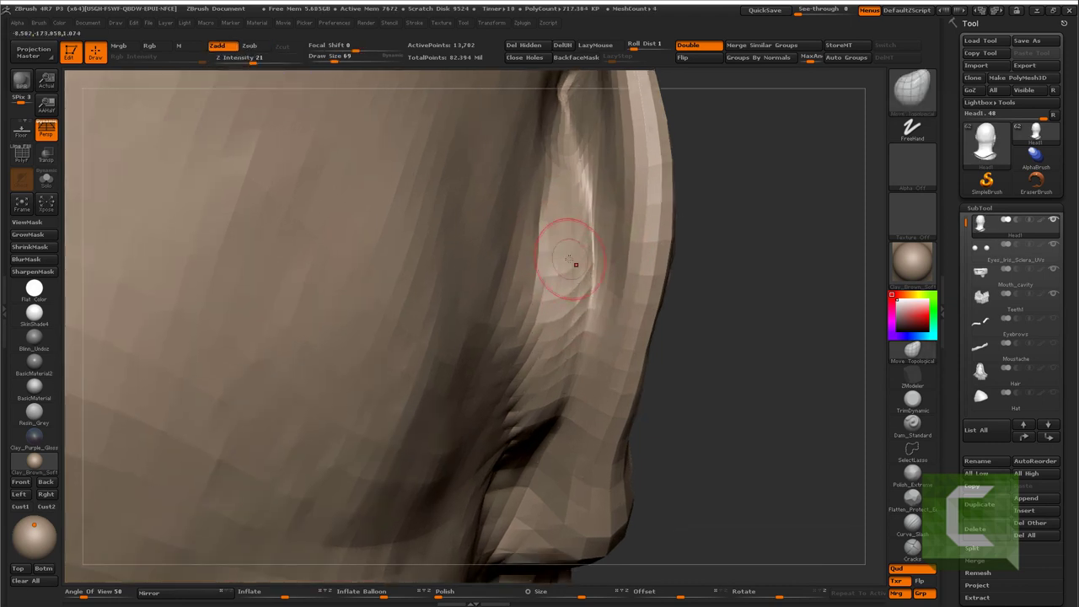
pyautogui.moveTo(565, 212); pyautogui.dragTo(574, 267, button='right')
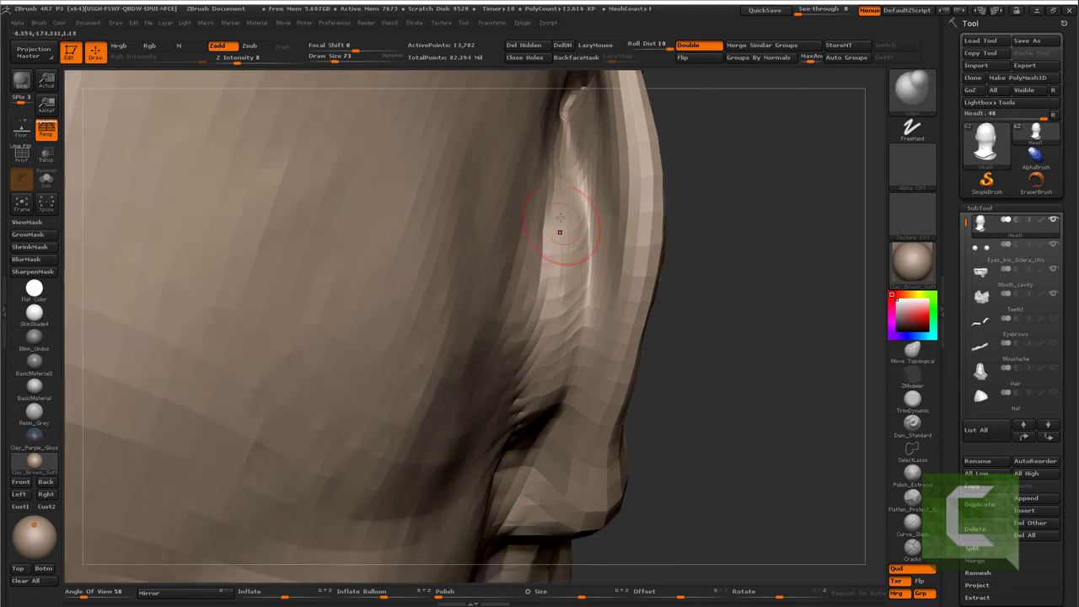
pyautogui.press('[')
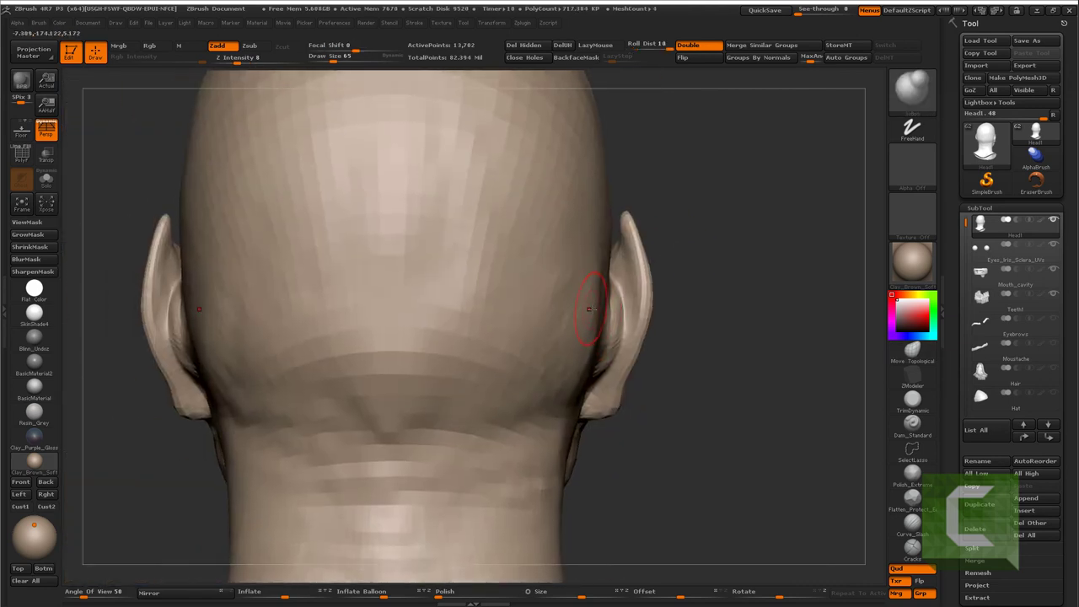
pyautogui.keyDown('alt'); pyautogui.moveTo(613, 327); pyautogui.dragTo(616, 268, button='right'); pyautogui.keyUp('alt')
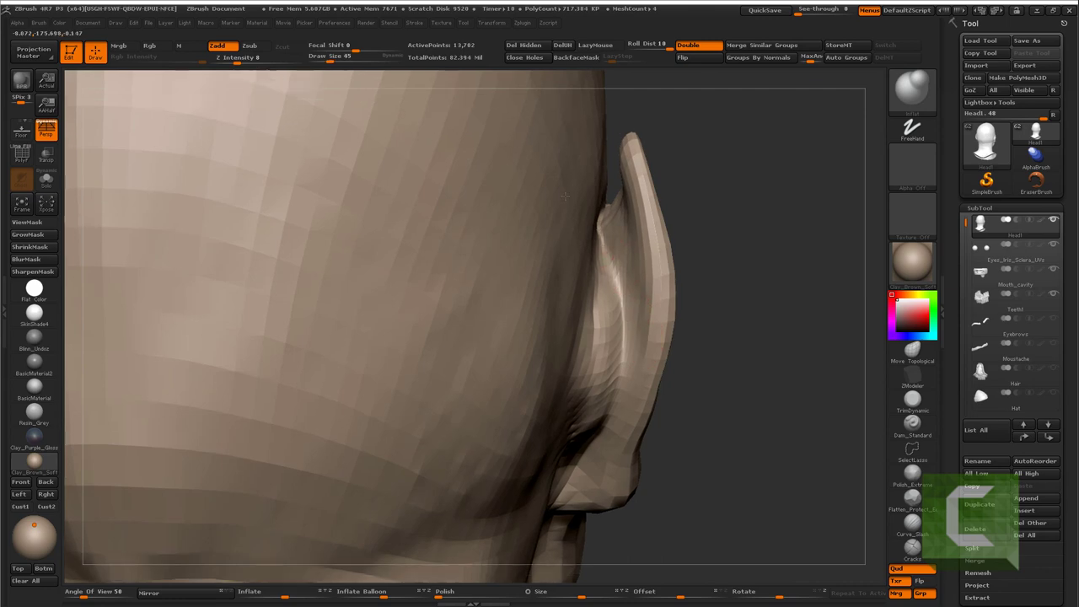
pyautogui.moveTo(620, 338)
pyautogui.mouseDown(button='right')
pyautogui.moveTo(453, 380)
pyautogui.moveTo(447, 410)
pyautogui.moveTo(487, 369)
pyautogui.moveTo(605, 296)
pyautogui.moveTo(578, 296)
pyautogui.moveTo(691, 289)
pyautogui.moveTo(484, 323)
pyautogui.moveTo(444, 289)
pyautogui.mouseUp(button='right')
pyautogui.press('d')
pyautogui.press('d')
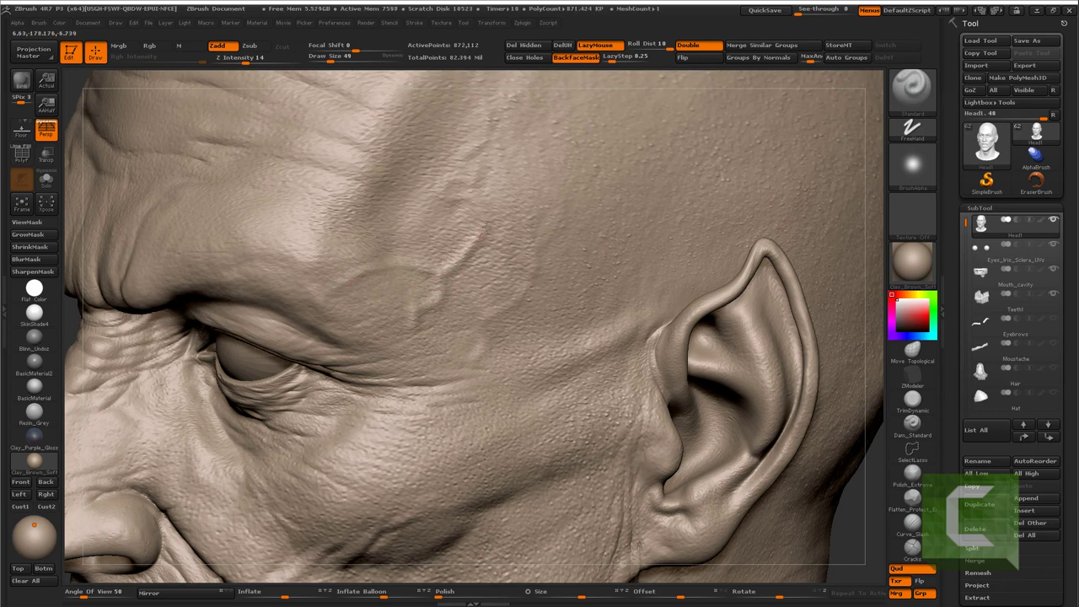
# Sculpt raised vein ridges on the temple beside the eye
pyautogui.moveTo(443, 271); pyautogui.dragTo(474, 251, button='right')
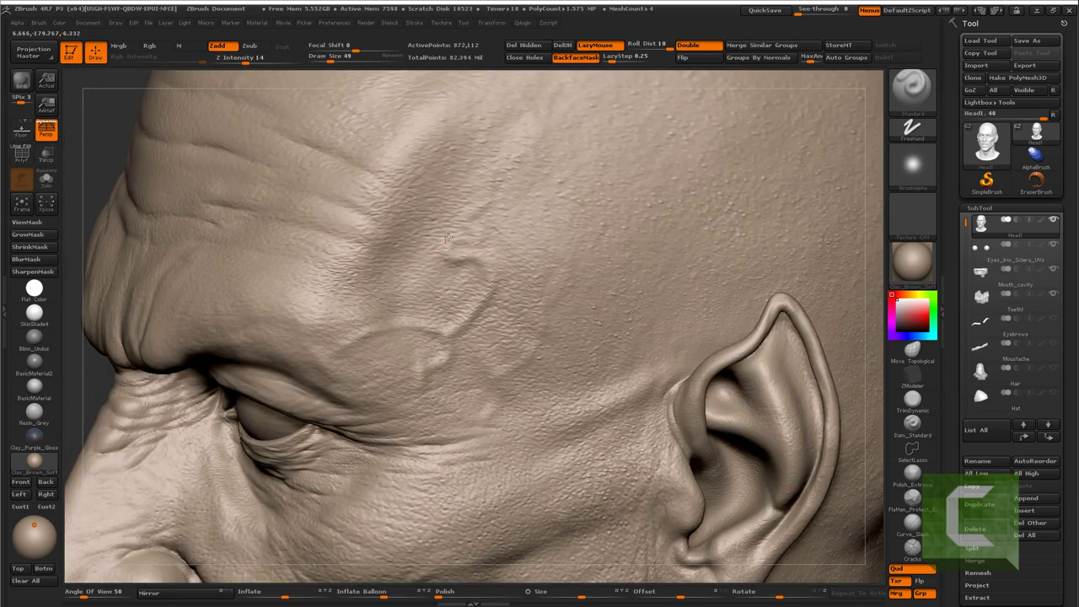
pyautogui.moveTo(451, 249); pyautogui.dragTo(505, 167)
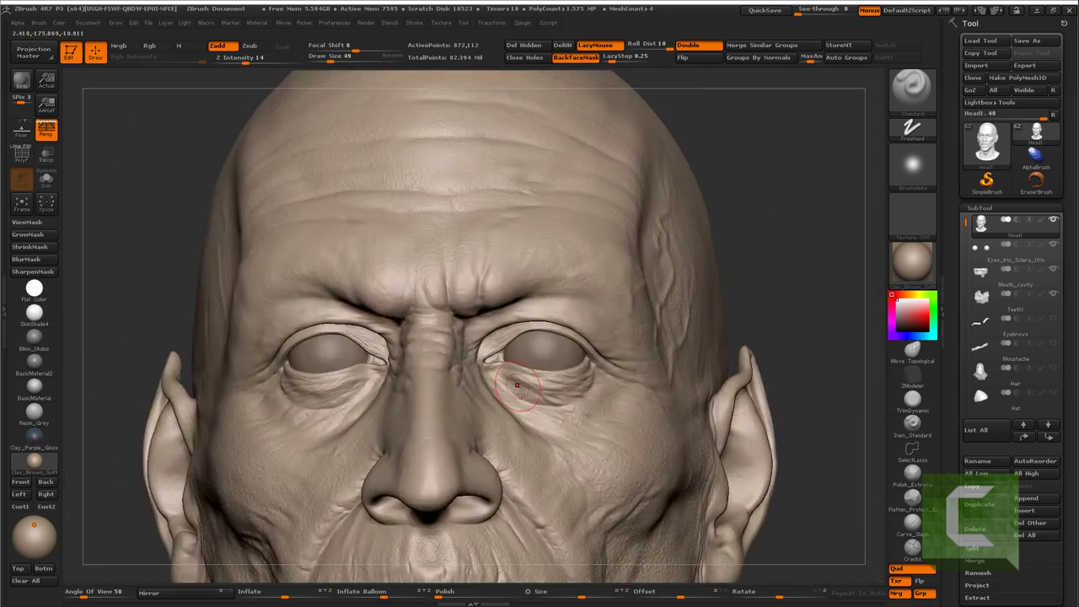
pyautogui.keyDown('ctrl'); pyautogui.moveTo(378, 333); pyautogui.dragTo(490, 319, button='right'); pyautogui.keyUp('ctrl')
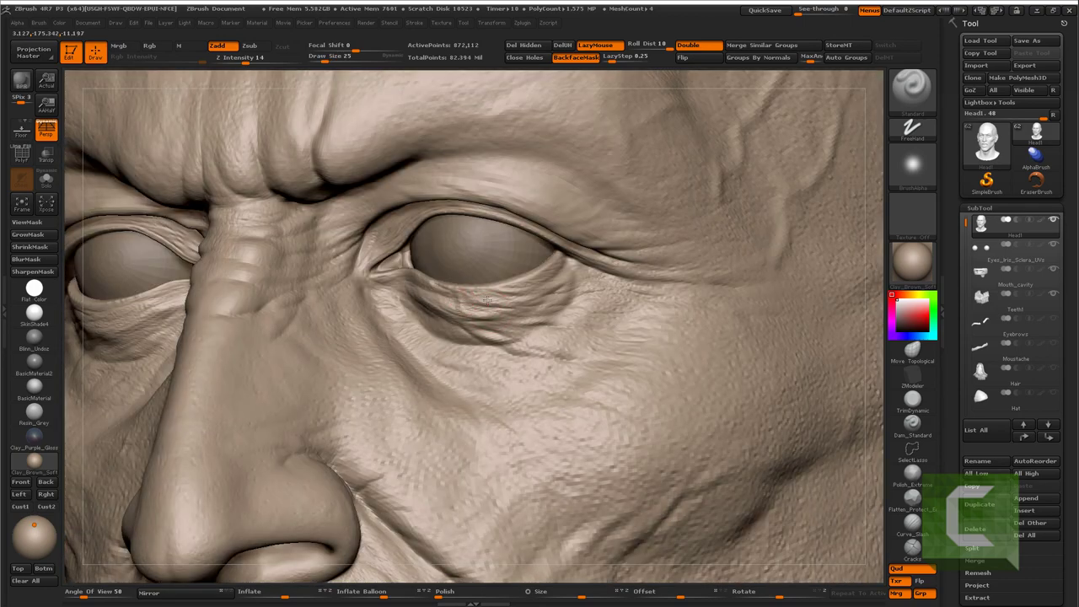
pyautogui.moveTo(489, 314); pyautogui.dragTo(487, 321, button='right')
# Carve and deepen a thin crease below the left eye, then check the head from the front
pyautogui.moveTo(524, 380); pyautogui.dragTo(510, 383, button='right')
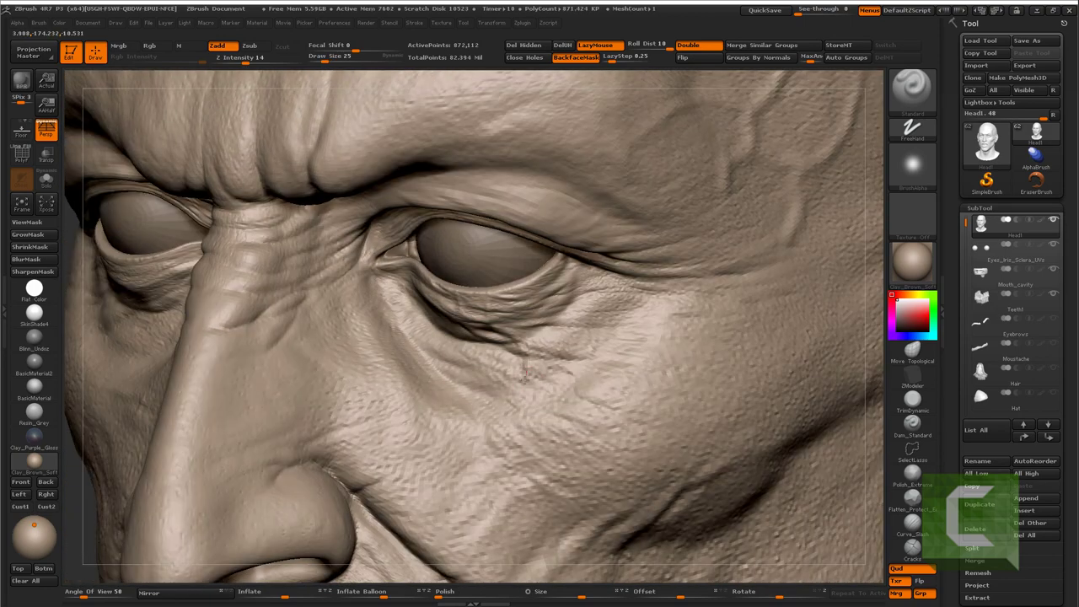
pyautogui.moveTo(510, 384); pyautogui.dragTo(489, 416)
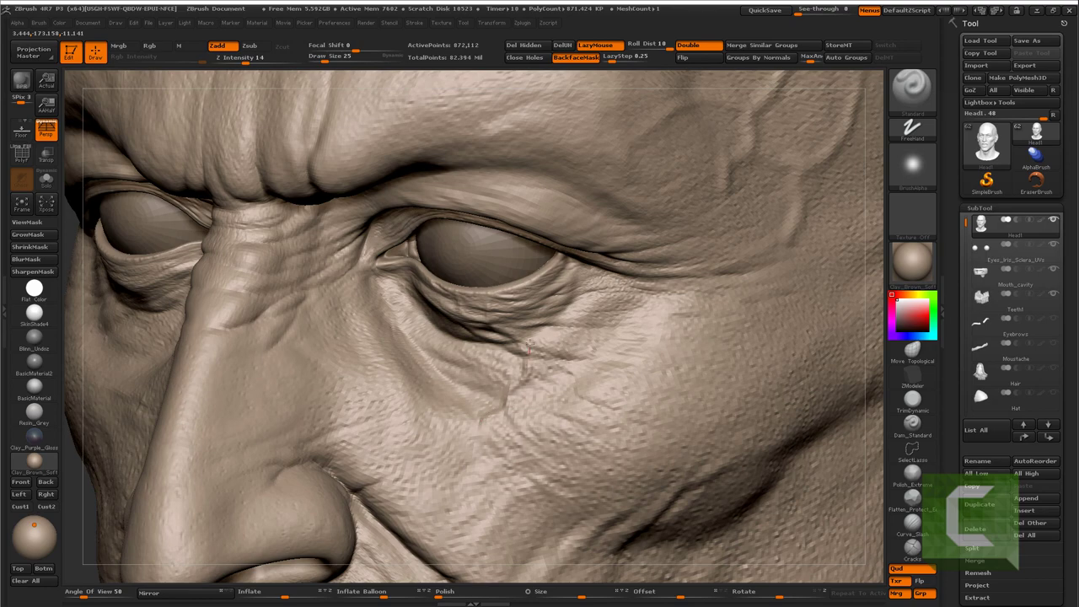
pyautogui.moveTo(530, 343); pyautogui.dragTo(564, 304, button='right')
pyautogui.moveTo(489, 301)
pyautogui.keyDown('alt'); pyautogui.mouseDown(button='right')
pyautogui.moveTo(405, 200)
pyautogui.moveTo(367, 331)
pyautogui.moveTo(386, 301)
pyautogui.moveTo(424, 315)
pyautogui.moveTo(390, 317)
pyautogui.mouseUp(button='right'); pyautogui.keyUp('alt')
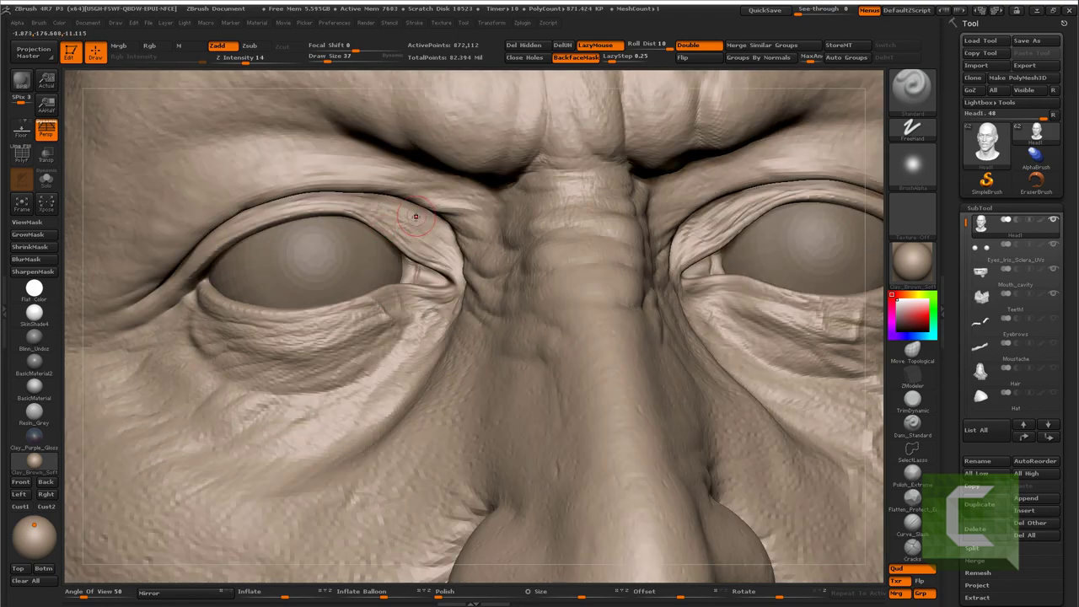
pyautogui.moveTo(372, 240); pyautogui.dragTo(407, 222, button='right')
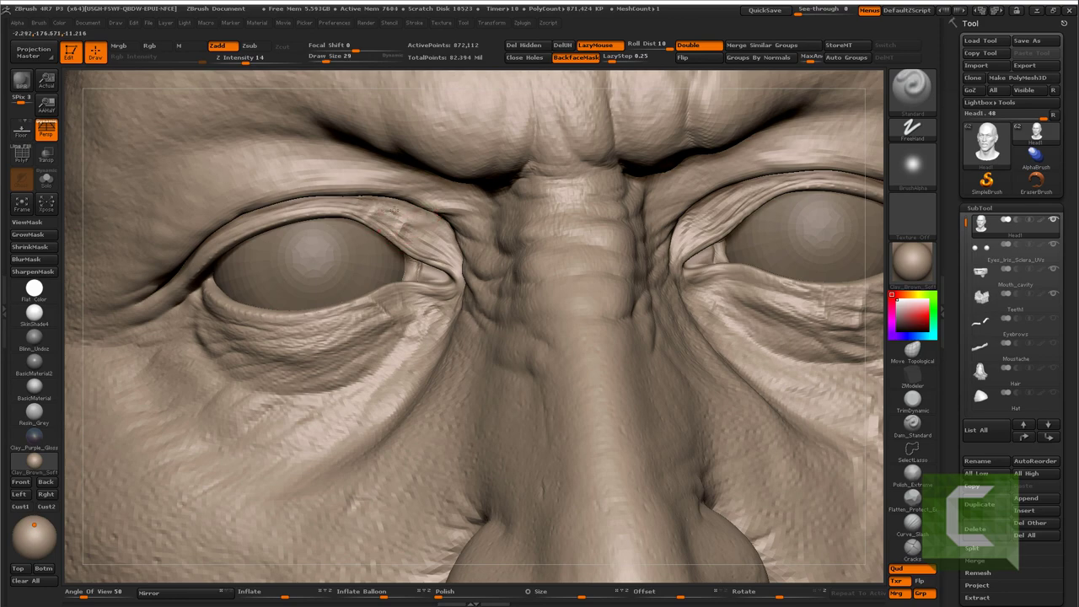
pyautogui.press('f')
pyautogui.moveTo(222, 219)
pyautogui.mouseDown(button='right')
pyautogui.moveTo(216, 193)
pyautogui.moveTo(181, 244)
pyautogui.mouseUp(button='right')
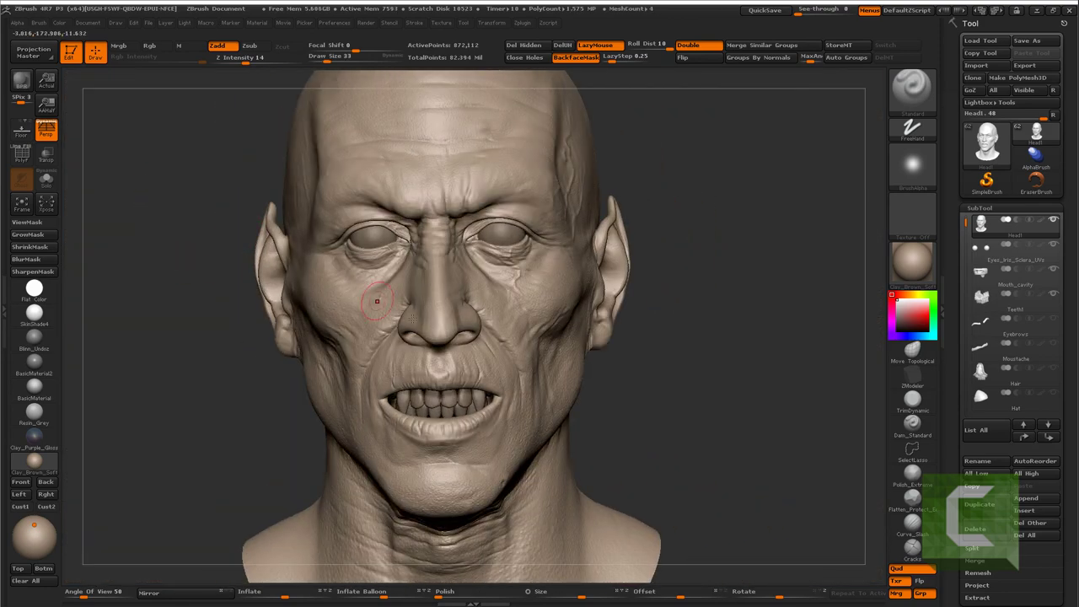
# Shrink the brush and inspect the mouth, chin and jaw from several angles
pyautogui.moveTo(708, 334)
pyautogui.mouseDown(button='right')
pyautogui.moveTo(655, 366)
pyautogui.moveTo(524, 349)
pyautogui.moveTo(466, 289)
pyautogui.moveTo(477, 290)
pyautogui.mouseUp(button='right')
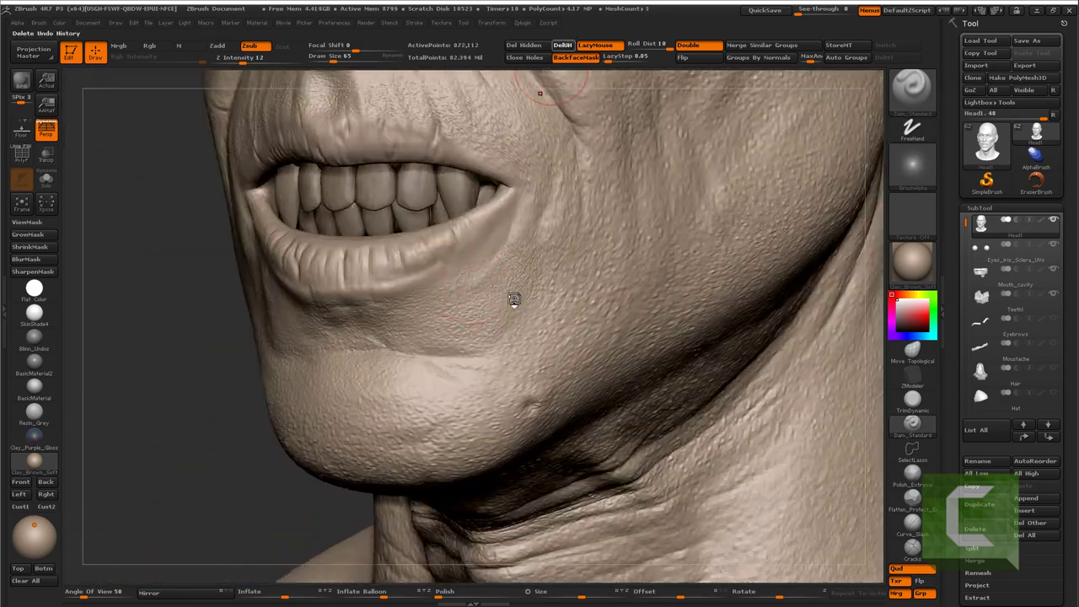
pyautogui.press('[')
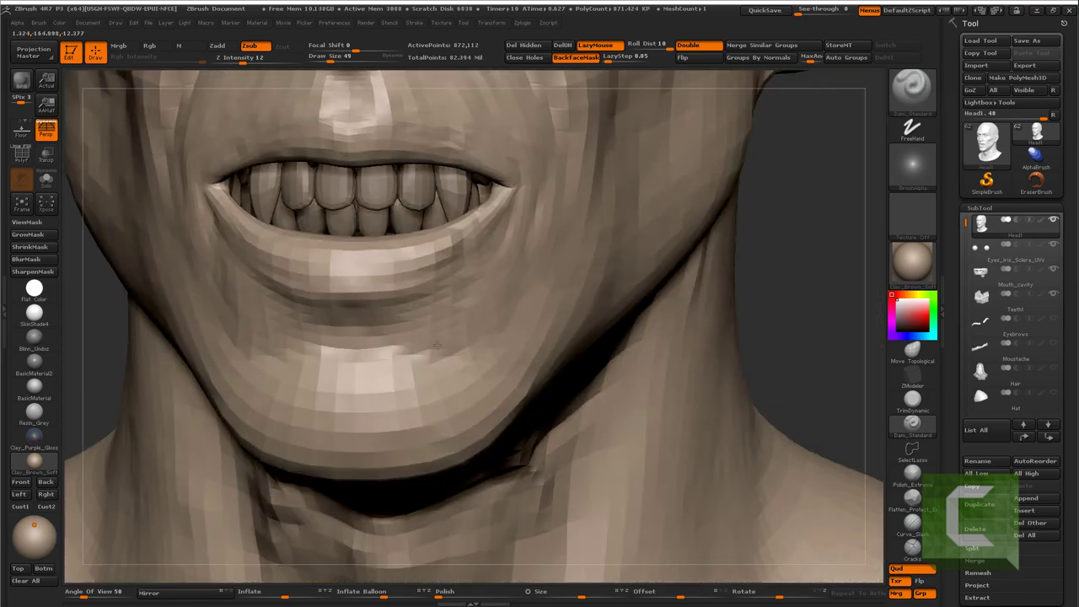
pyautogui.moveTo(441, 356); pyautogui.dragTo(472, 329, button='right')
pyautogui.moveTo(390, 284)
pyautogui.mouseDown(button='right')
pyautogui.moveTo(398, 362)
pyautogui.moveTo(451, 379)
pyautogui.moveTo(214, 209)
pyautogui.mouseUp(button='right')
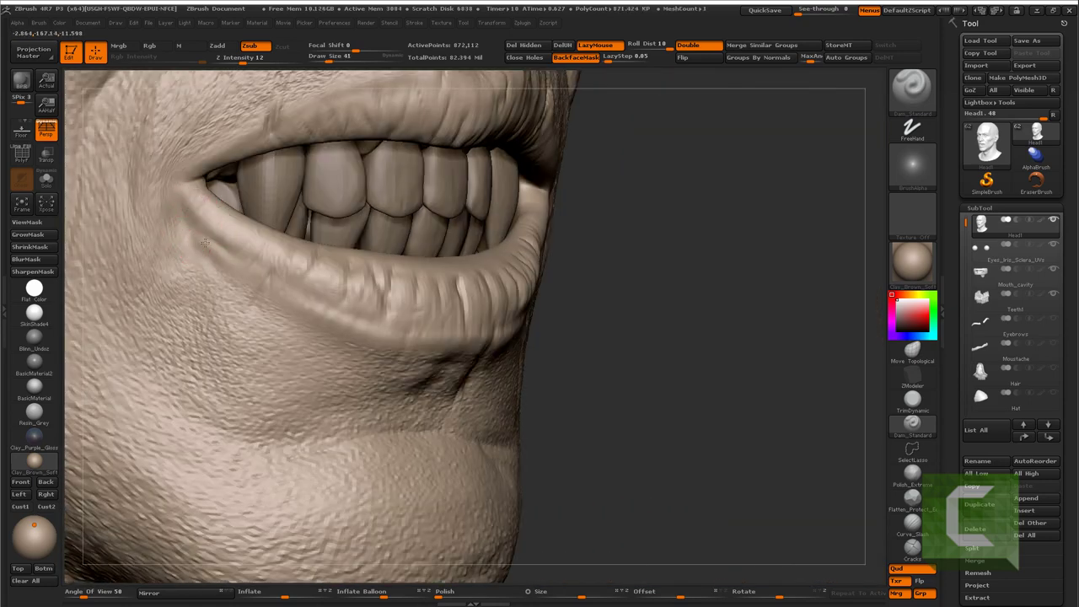
pyautogui.moveTo(222, 325)
pyautogui.mouseDown(button='right')
pyautogui.moveTo(211, 295)
pyautogui.moveTo(216, 382)
pyautogui.moveTo(287, 312)
pyautogui.mouseUp(button='right')
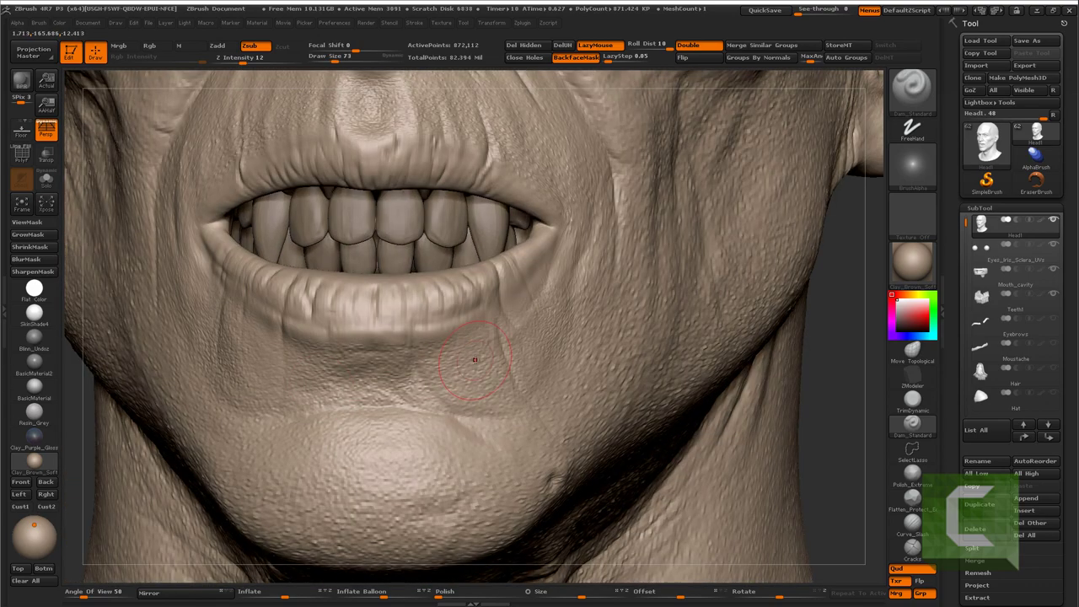
pyautogui.moveTo(276, 385)
pyautogui.mouseDown(button='right')
pyautogui.moveTo(530, 336)
pyautogui.moveTo(496, 298)
pyautogui.mouseUp(button='right')
# Switch to the Standard brush and reduce its size for the lower lip, chin and jaw
pyautogui.press('b')
pyautogui.press('c')
pyautogui.press('b')
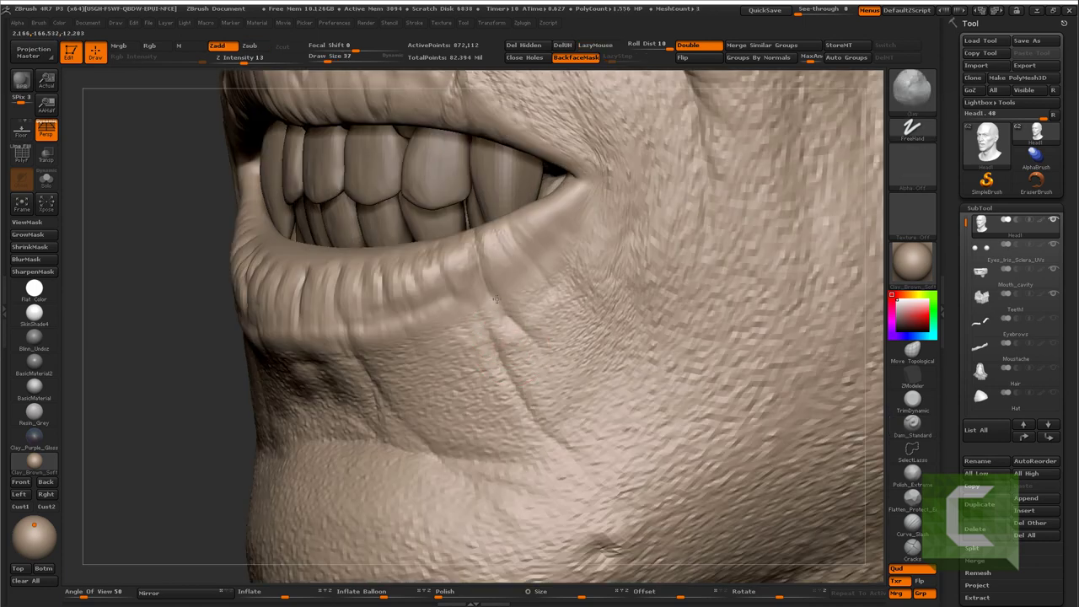
pyautogui.press('b')
pyautogui.press('s')
pyautogui.press('t')
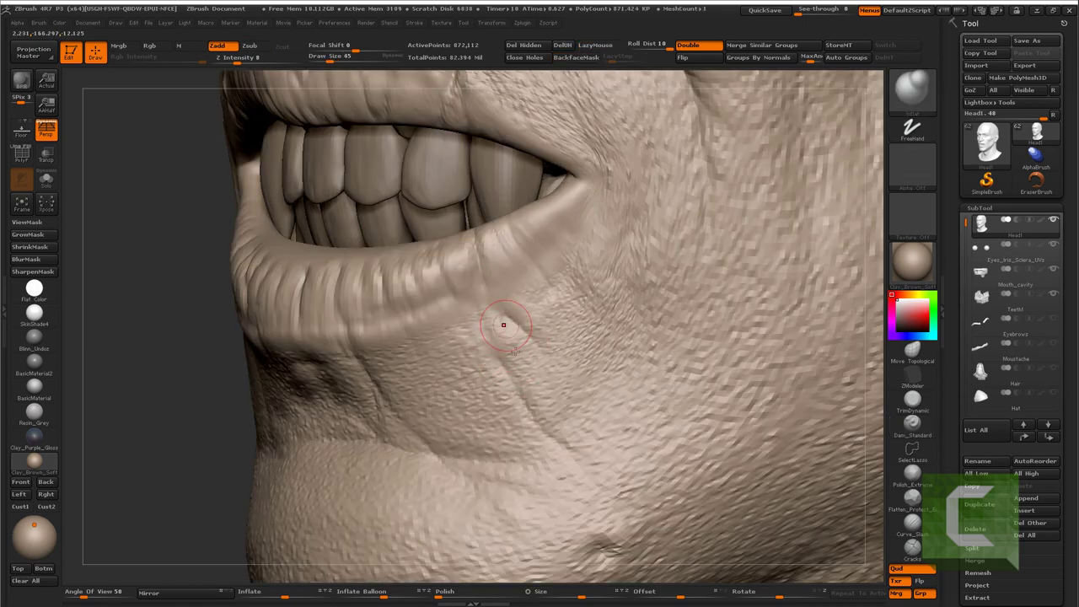
pyautogui.moveTo(500, 323)
pyautogui.keyDown('alt'); pyautogui.mouseDown(button='right')
pyautogui.moveTo(535, 382)
pyautogui.moveTo(501, 314)
pyautogui.mouseUp(button='right'); pyautogui.keyUp('alt')
pyautogui.moveTo(559, 378)
pyautogui.keyDown('alt'); pyautogui.mouseDown(button='right')
pyautogui.moveTo(449, 387)
pyautogui.moveTo(295, 362)
pyautogui.moveTo(264, 293)
pyautogui.mouseUp(button='right'); pyautogui.keyUp('alt')
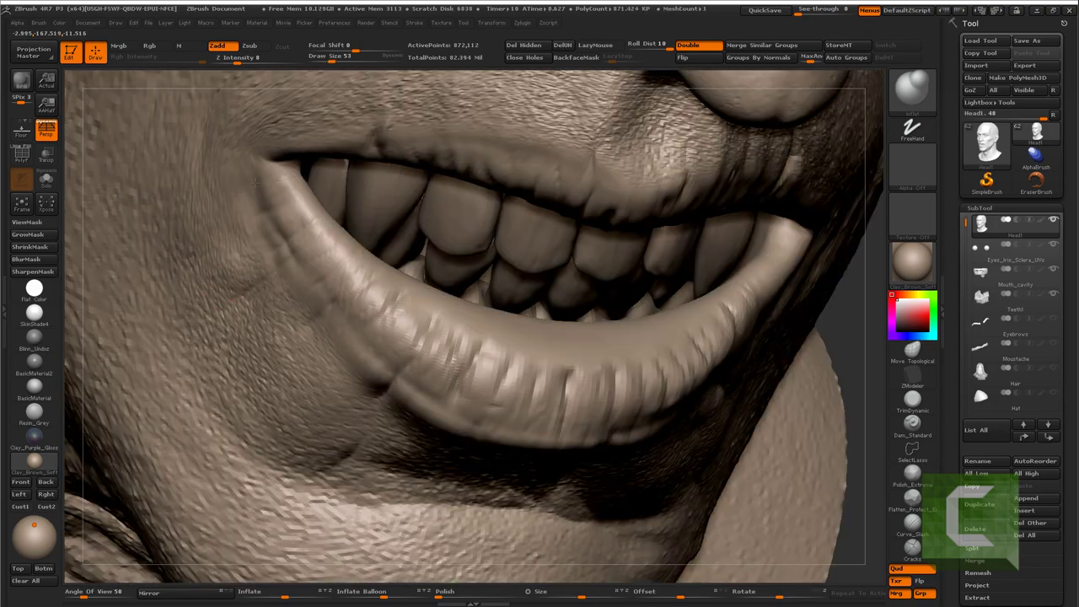
pyautogui.keyDown('alt'); pyautogui.moveTo(253, 186); pyautogui.dragTo(427, 327, button='right'); pyautogui.keyUp('alt')
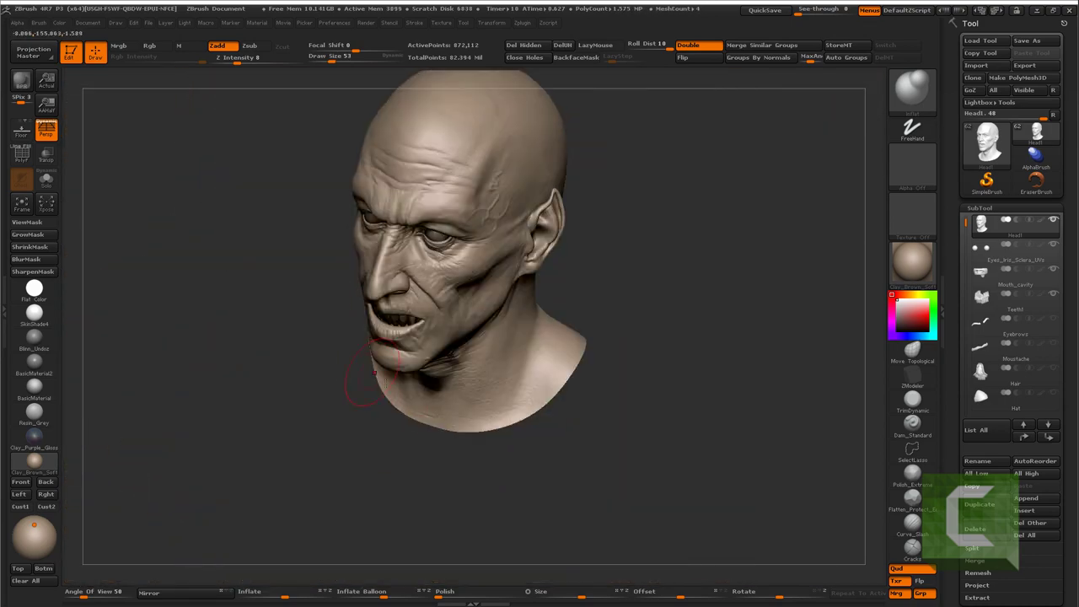
pyautogui.moveTo(360, 385)
pyautogui.mouseDown(button='right')
pyautogui.moveTo(422, 433)
pyautogui.moveTo(366, 381)
pyautogui.mouseUp(button='right')
pyautogui.press('[')
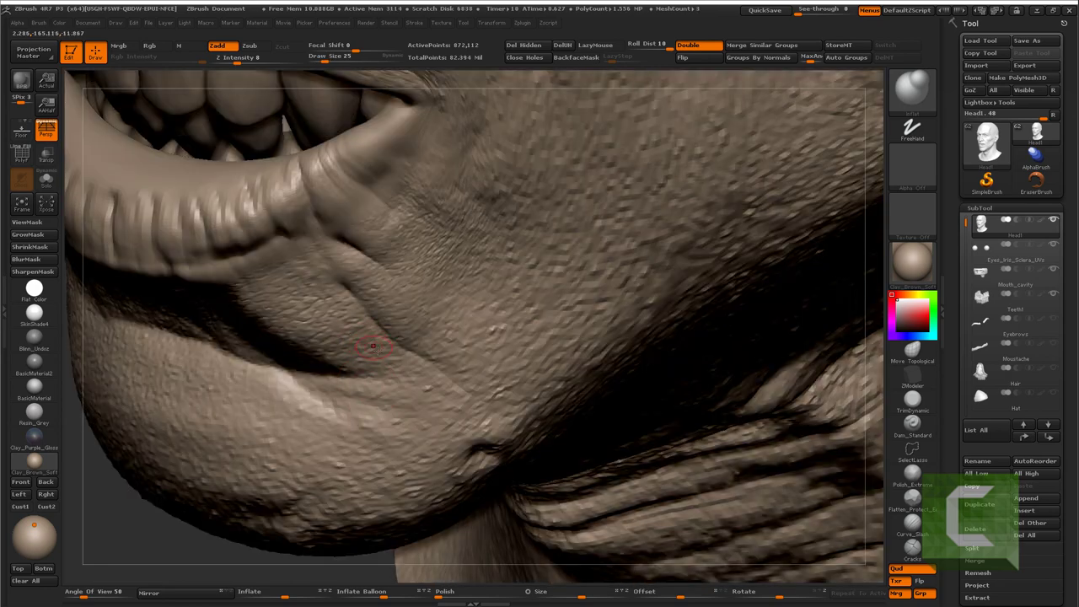
# Switch from the Clay brush to Dam_Standard and bring the chin front-on
pyautogui.press('b')
pyautogui.press('c')
pyautogui.press('l')
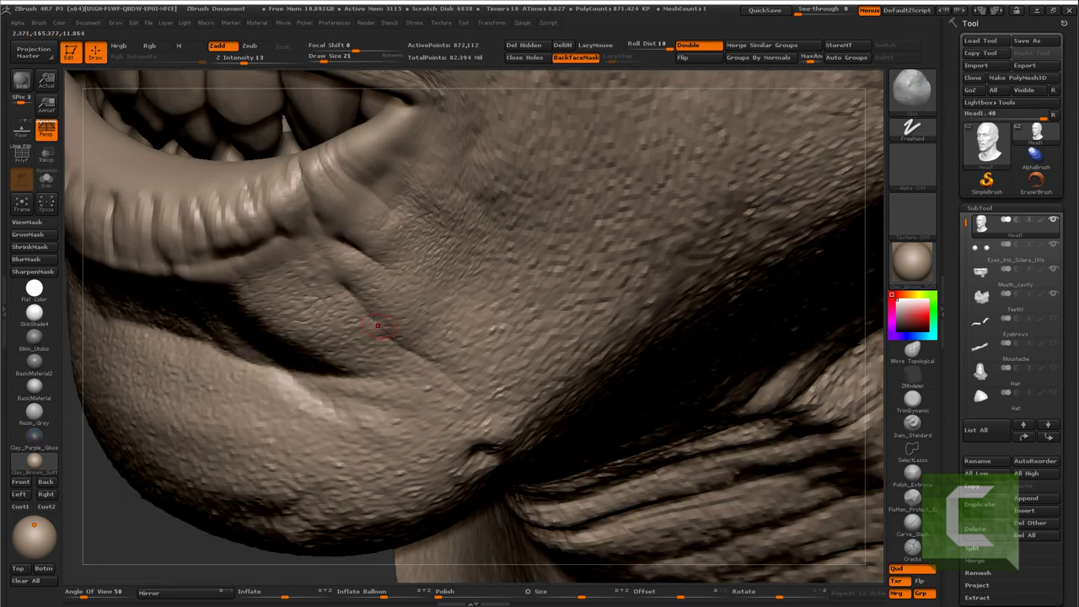
pyautogui.press('b')
pyautogui.press('d')
pyautogui.press('s')
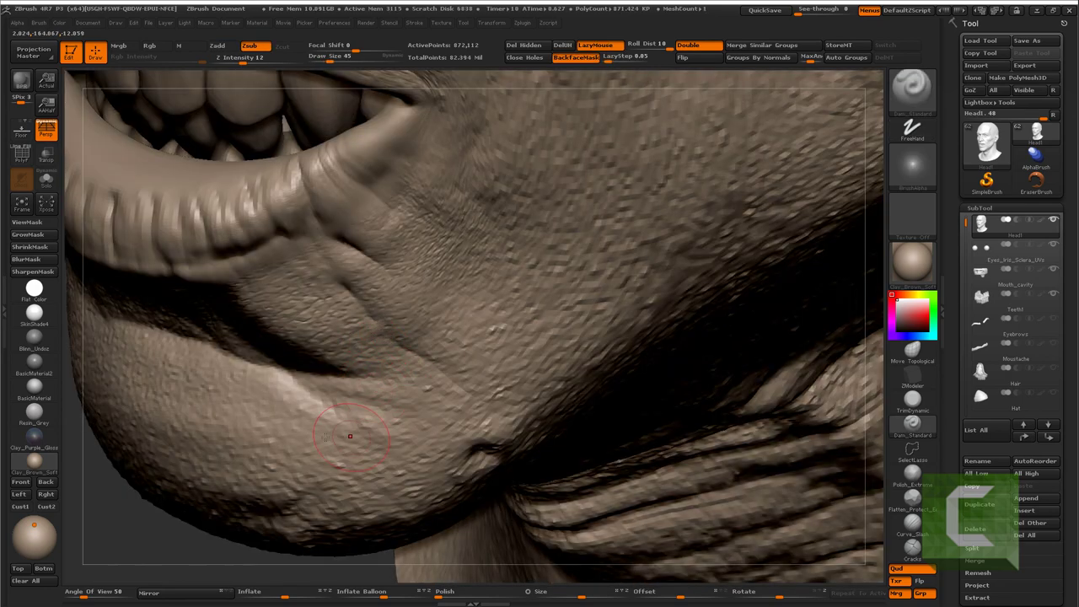
pyautogui.keyDown('alt'); pyautogui.moveTo(391, 377); pyautogui.dragTo(334, 479); pyautogui.keyUp('alt')
pyautogui.moveTo(321, 481); pyautogui.dragTo(396, 363, button='right')
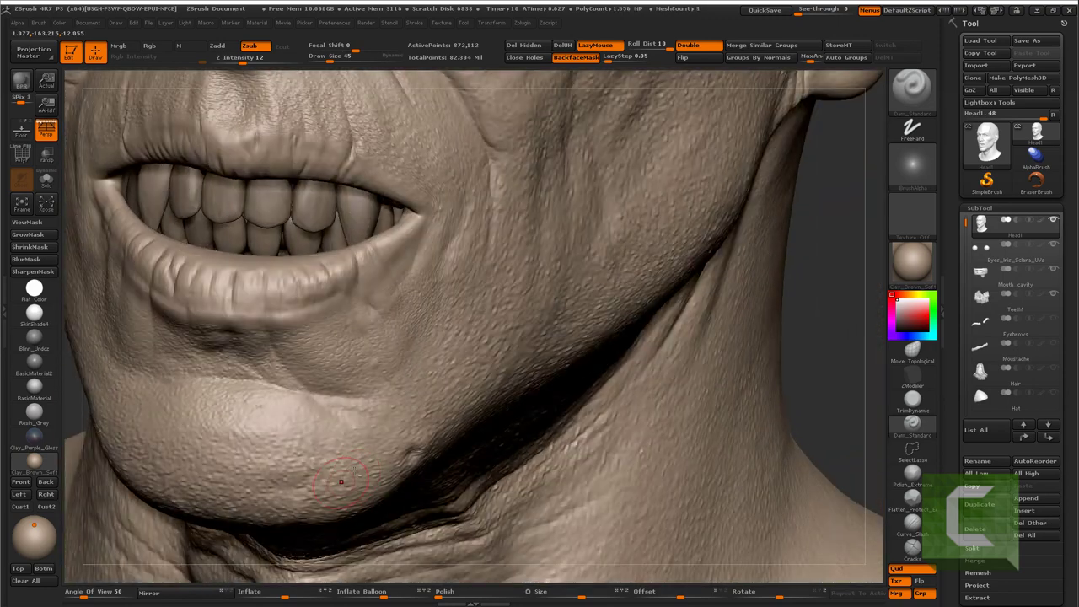
pyautogui.keyDown('alt'); pyautogui.moveTo(397, 363); pyautogui.dragTo(402, 342); pyautogui.keyUp('alt')
pyautogui.press('f')
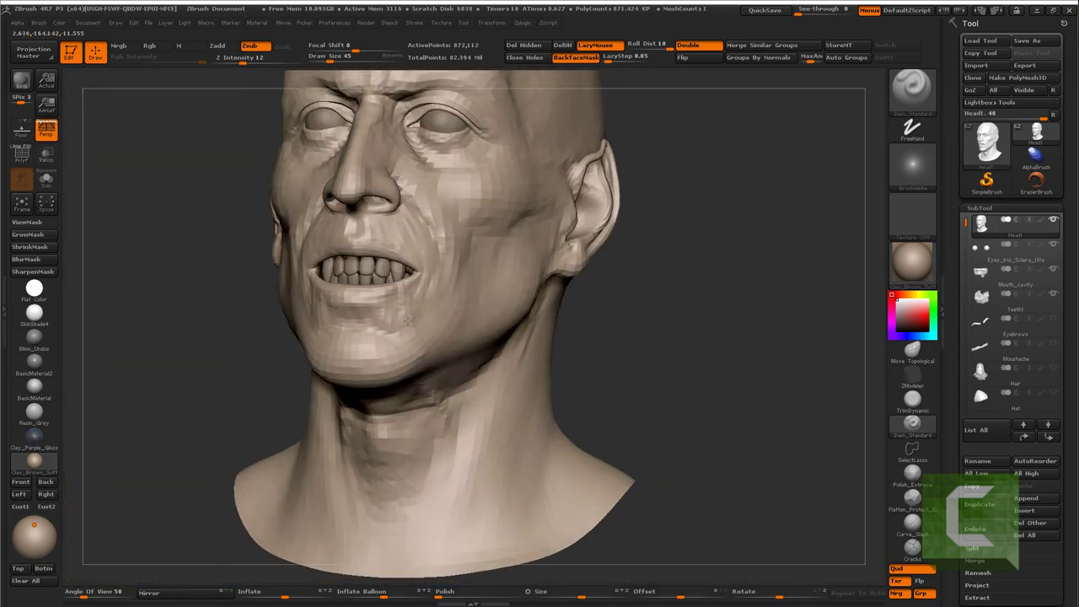
pyautogui.keyDown('alt'); pyautogui.moveTo(506, 321); pyautogui.dragTo(559, 308); pyautogui.keyUp('alt')
pyautogui.moveTo(559, 309)
pyautogui.mouseDown(button='right')
pyautogui.moveTo(446, 441)
pyautogui.moveTo(441, 320)
pyautogui.mouseUp(button='right')
# Deepen the upper eyelid fold with Dam_Standard strokes along the upper lid
pyautogui.moveTo(539, 328)
pyautogui.mouseDown(button='right')
pyautogui.moveTo(514, 338)
pyautogui.moveTo(472, 312)
pyautogui.mouseUp(button='right')
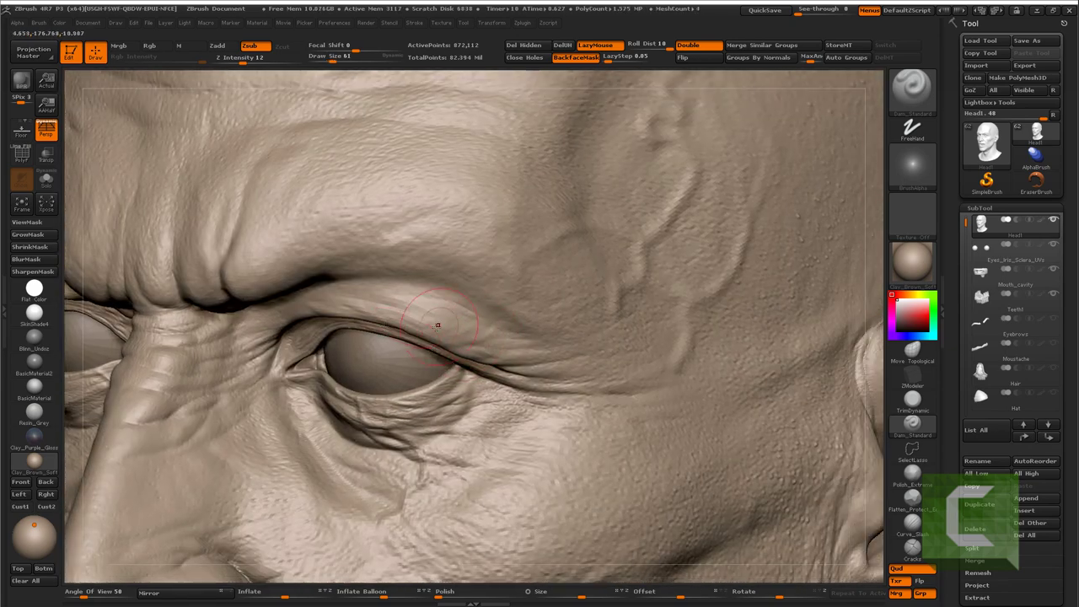
pyautogui.moveTo(373, 301)
pyautogui.mouseDown(button='right')
pyautogui.moveTo(287, 294)
pyautogui.moveTo(369, 307)
pyautogui.mouseUp(button='right')
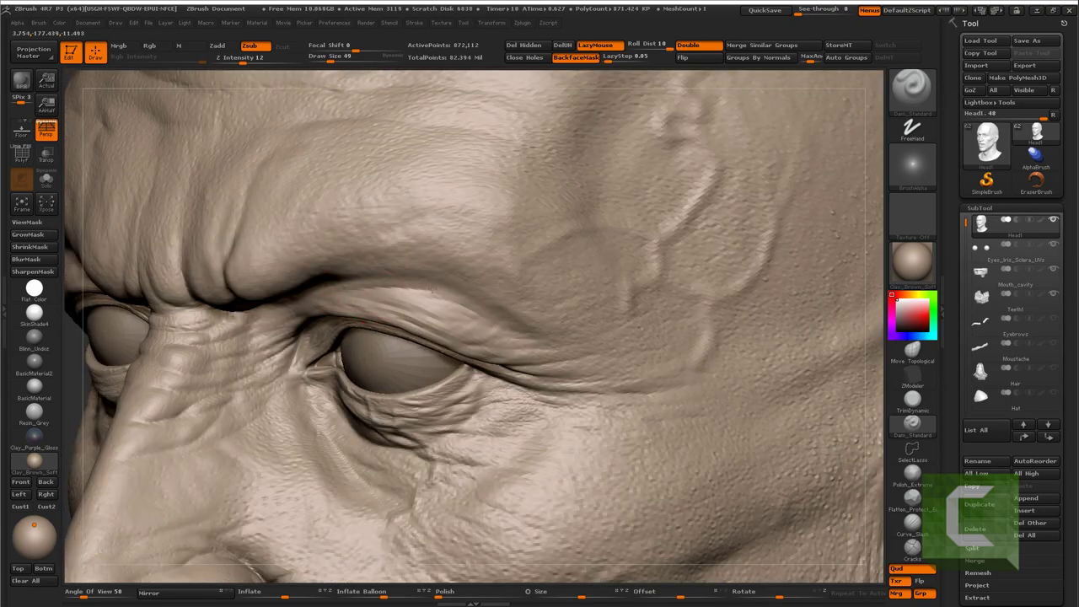
pyautogui.moveTo(375, 280); pyautogui.dragTo(447, 296)
pyautogui.moveTo(492, 298); pyautogui.dragTo(441, 299, button='right')
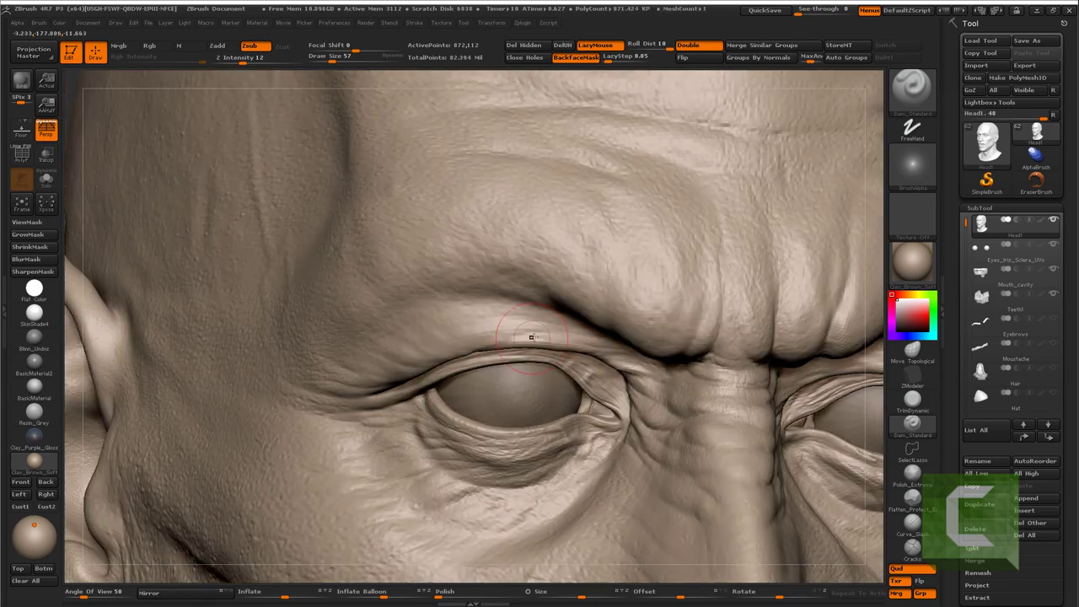
pyautogui.moveTo(531, 337); pyautogui.dragTo(426, 357)
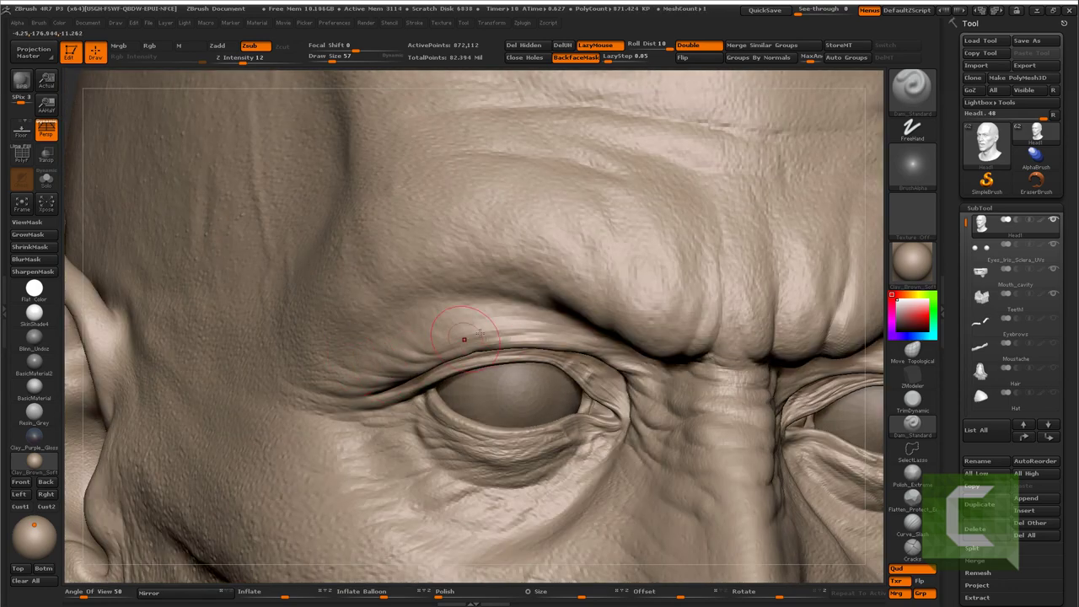
pyautogui.moveTo(557, 337); pyautogui.dragTo(407, 324)
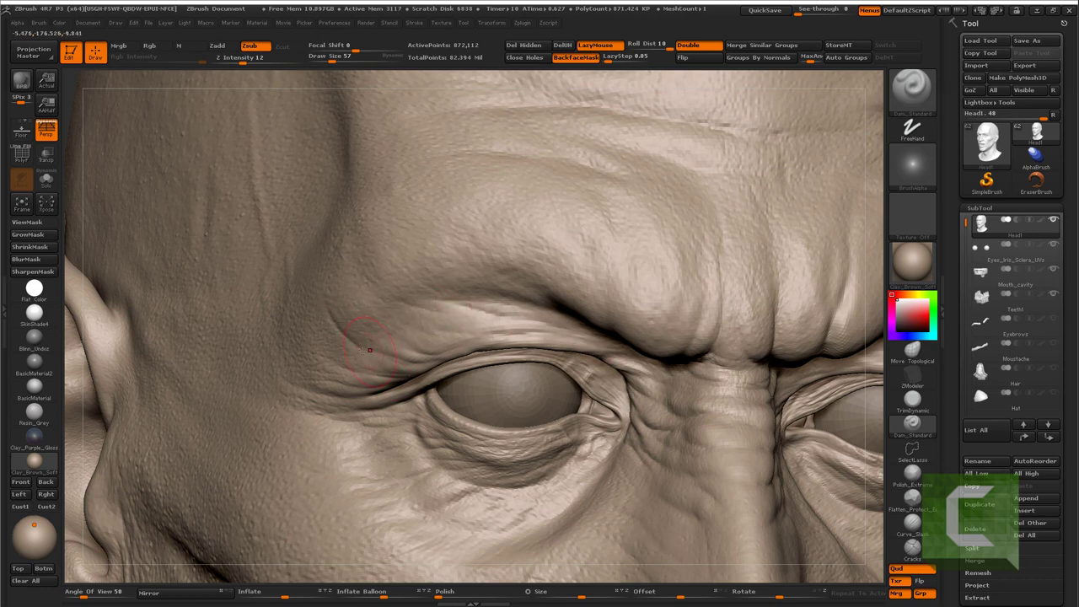
# Frame the head, zoom onto the eye's outer corner, and switch to the Inflate brush
pyautogui.keyDown('alt'); pyautogui.moveTo(369, 350); pyautogui.dragTo(480, 436, button='right'); pyautogui.keyUp('alt')
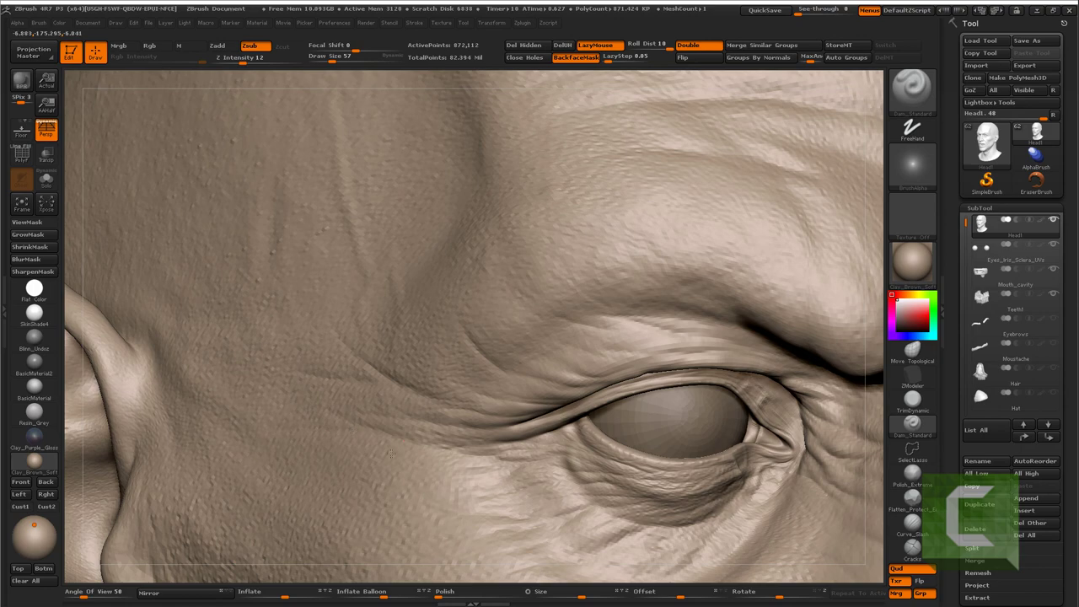
pyautogui.keyDown('alt'); pyautogui.moveTo(368, 448); pyautogui.dragTo(411, 415, button='right'); pyautogui.keyUp('alt')
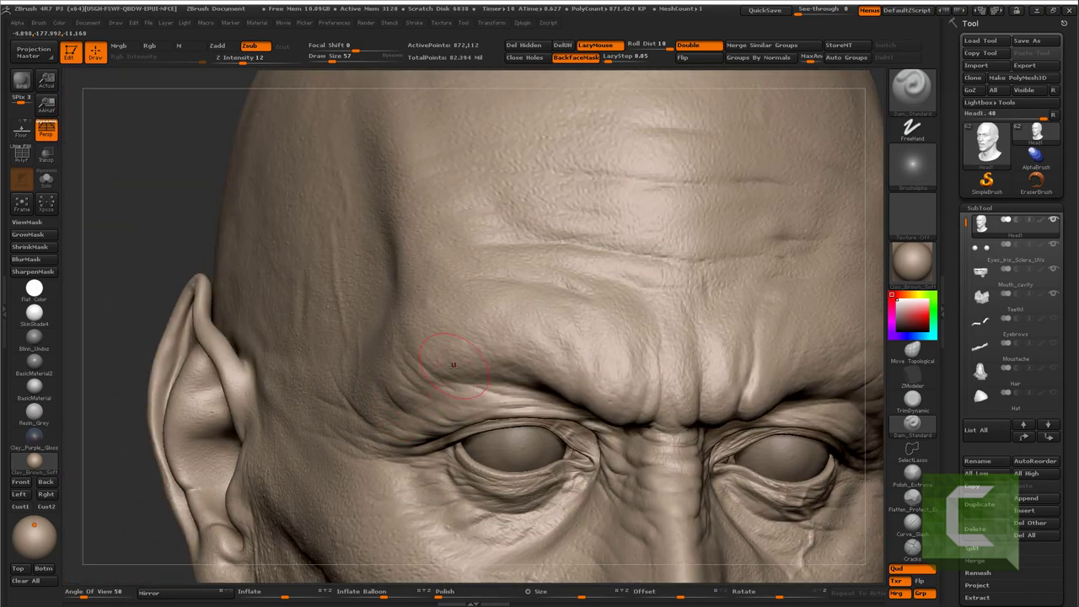
pyautogui.press('f')
pyautogui.keyDown('alt'); pyautogui.moveTo(447, 291); pyautogui.dragTo(302, 454, button='right'); pyautogui.keyUp('alt')
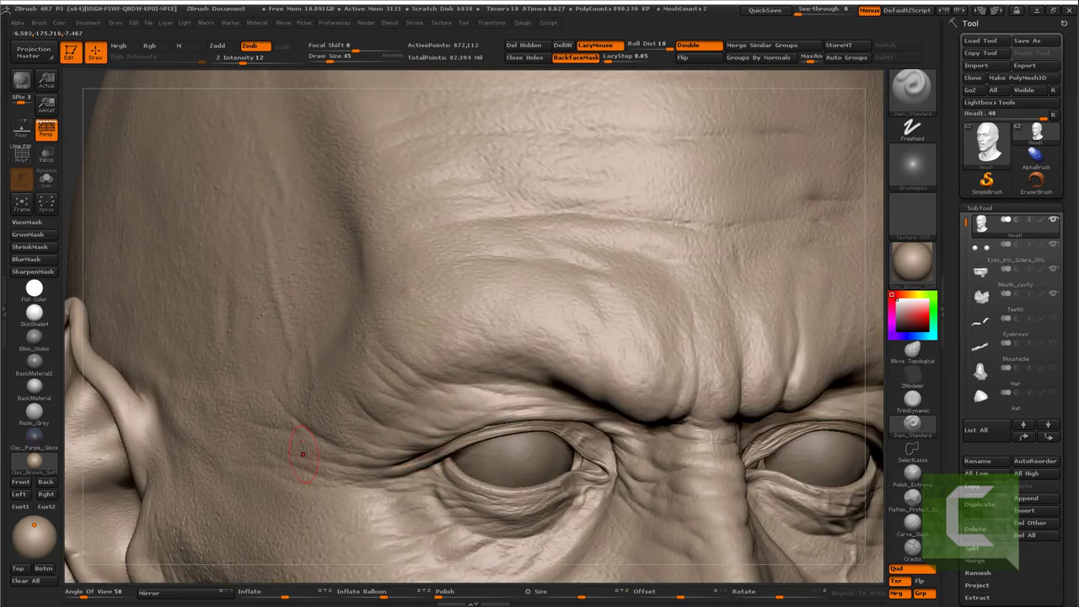
pyautogui.keyDown('alt'); pyautogui.moveTo(342, 453); pyautogui.dragTo(376, 414, button='right'); pyautogui.keyUp('alt')
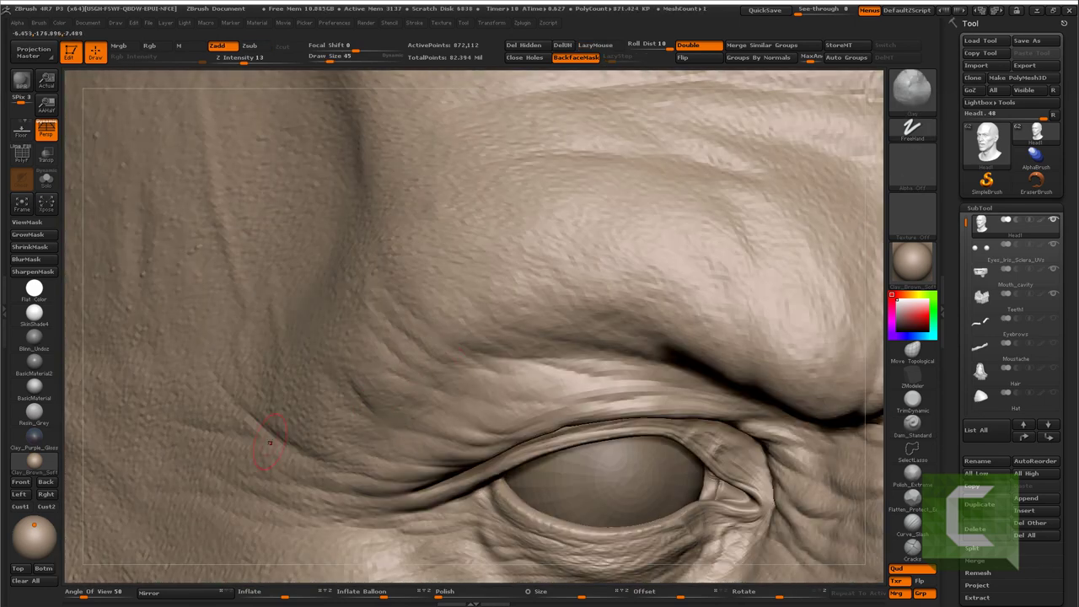
pyautogui.press('b')
pyautogui.press('i')
pyautogui.press('n')
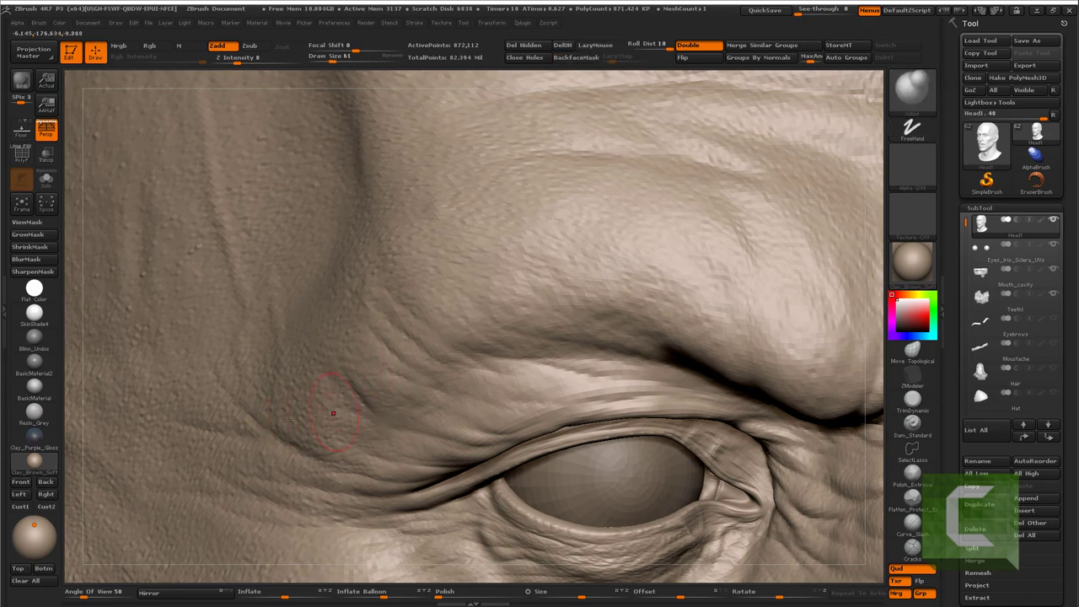
pyautogui.keyDown('alt'); pyautogui.moveTo(209, 347); pyautogui.dragTo(335, 430, button='right'); pyautogui.keyUp('alt')
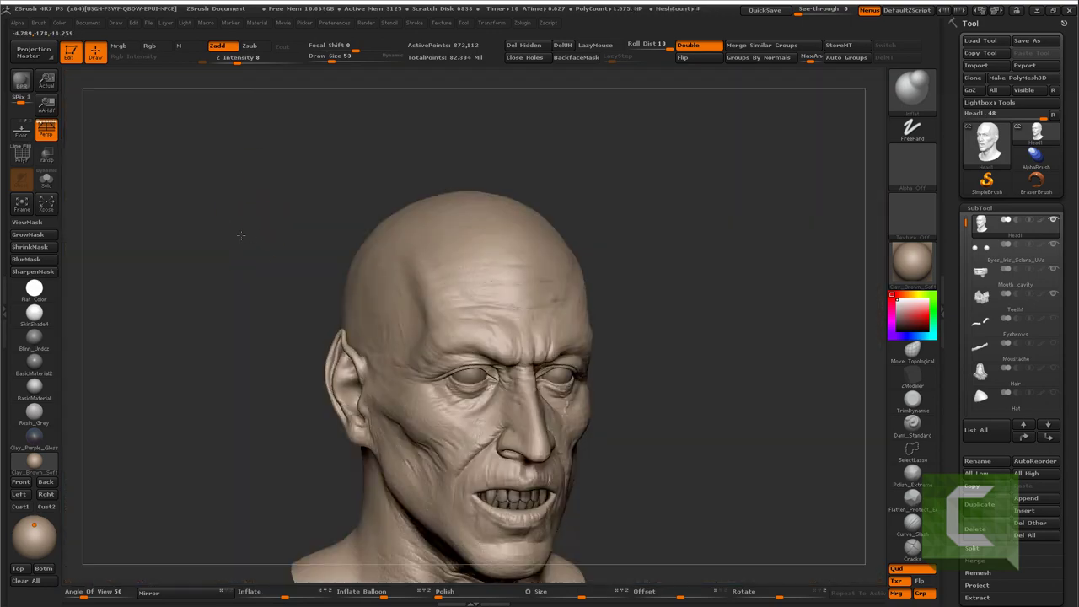
# Frame the head from the front and pick the Standard brush at a smaller draw size
pyautogui.moveTo(509, 385)
pyautogui.keyDown('alt'); pyautogui.mouseDown(button='right')
pyautogui.moveTo(303, 284)
pyautogui.moveTo(518, 414)
pyautogui.moveTo(423, 372)
pyautogui.moveTo(422, 428)
pyautogui.moveTo(459, 448)
pyautogui.moveTo(506, 354)
pyautogui.mouseUp(button='right'); pyautogui.keyUp('alt')
pyautogui.press('f')
pyautogui.moveTo(549, 186)
pyautogui.mouseDown(button='right')
pyautogui.moveTo(603, 258)
pyautogui.moveTo(421, 244)
pyautogui.moveTo(421, 386)
pyautogui.moveTo(433, 342)
pyautogui.moveTo(390, 330)
pyautogui.mouseUp(button='right')
pyautogui.press('b')
pyautogui.press('d')
pyautogui.press('s')
pyautogui.press('b')
pyautogui.press('s')
pyautogui.press('t')
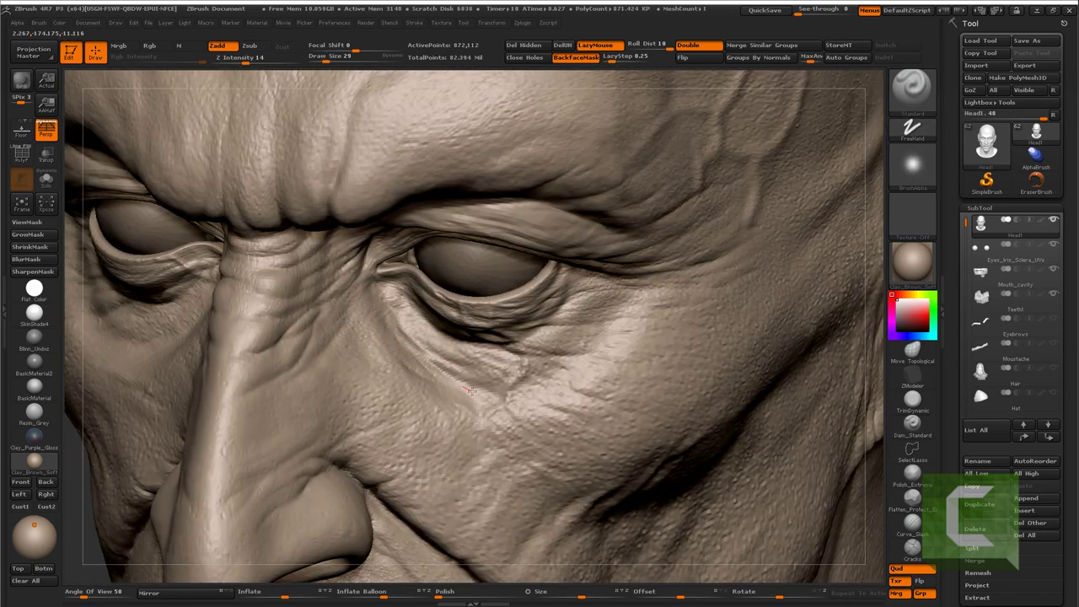
pyautogui.moveTo(443, 378); pyautogui.dragTo(423, 331, button='right')
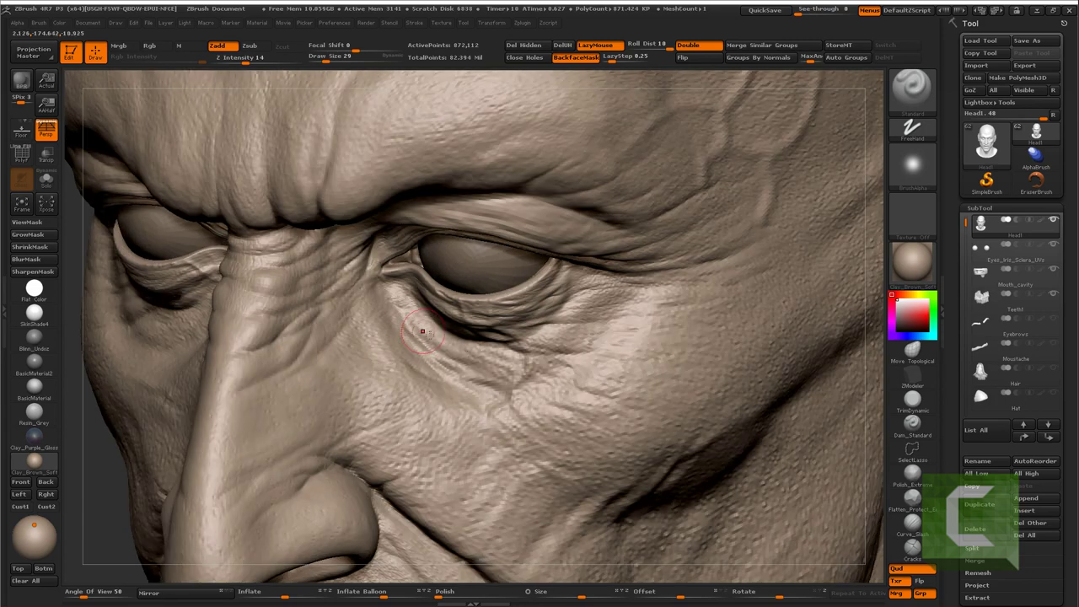
pyautogui.press('[')
pyautogui.press('[')
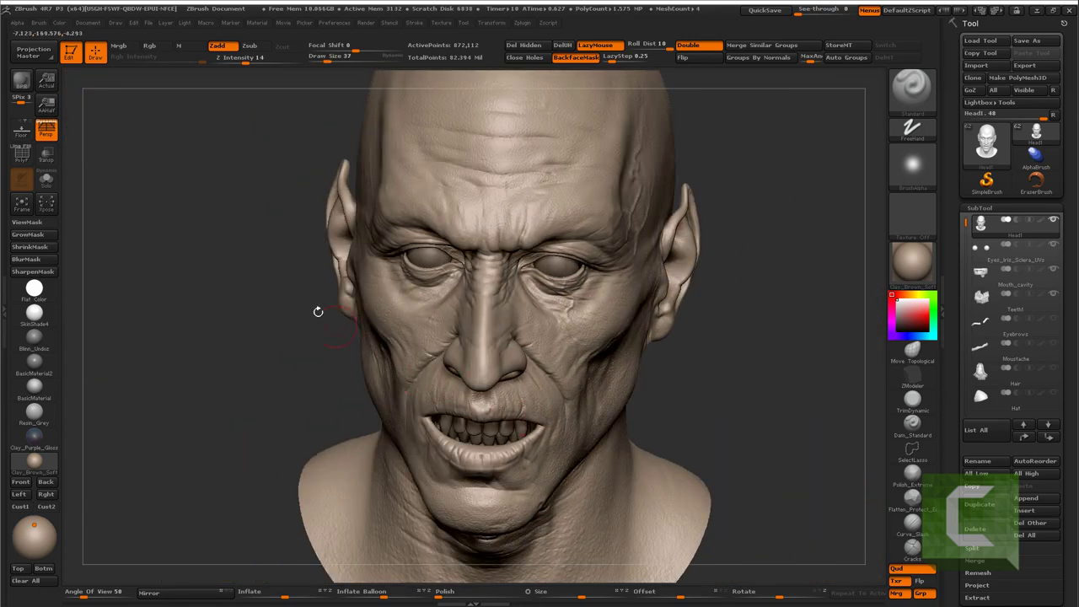
# Raise wrinkles on the nose bridge and between the brows
pyautogui.moveTo(449, 370)
pyautogui.mouseDown(button='right')
pyautogui.moveTo(494, 423)
pyautogui.moveTo(499, 196)
pyautogui.moveTo(525, 379)
pyautogui.moveTo(513, 430)
pyautogui.mouseUp(button='right')
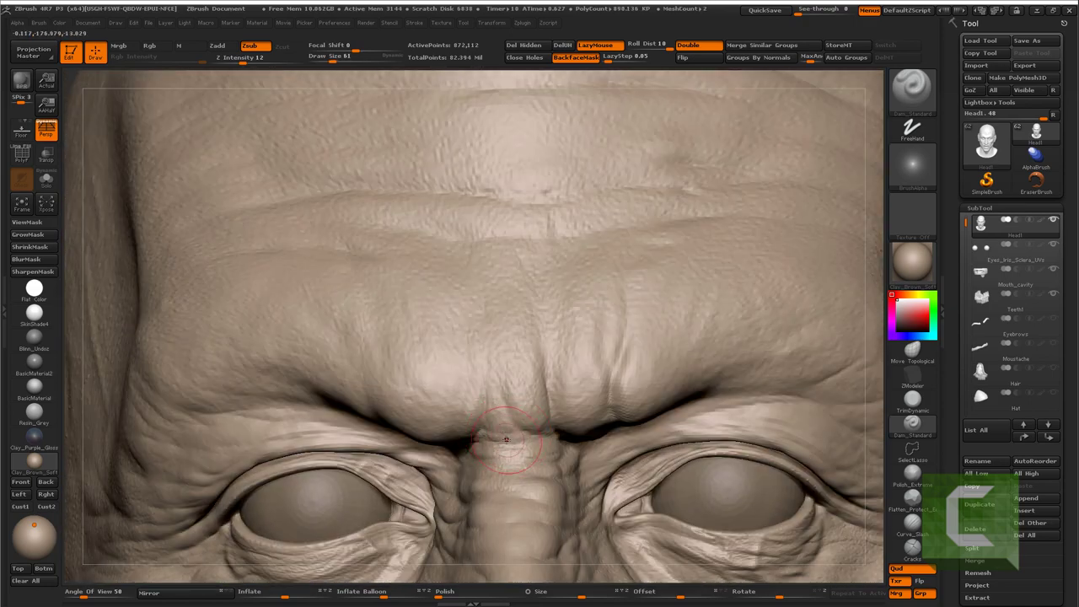
pyautogui.moveTo(506, 438); pyautogui.dragTo(529, 441)
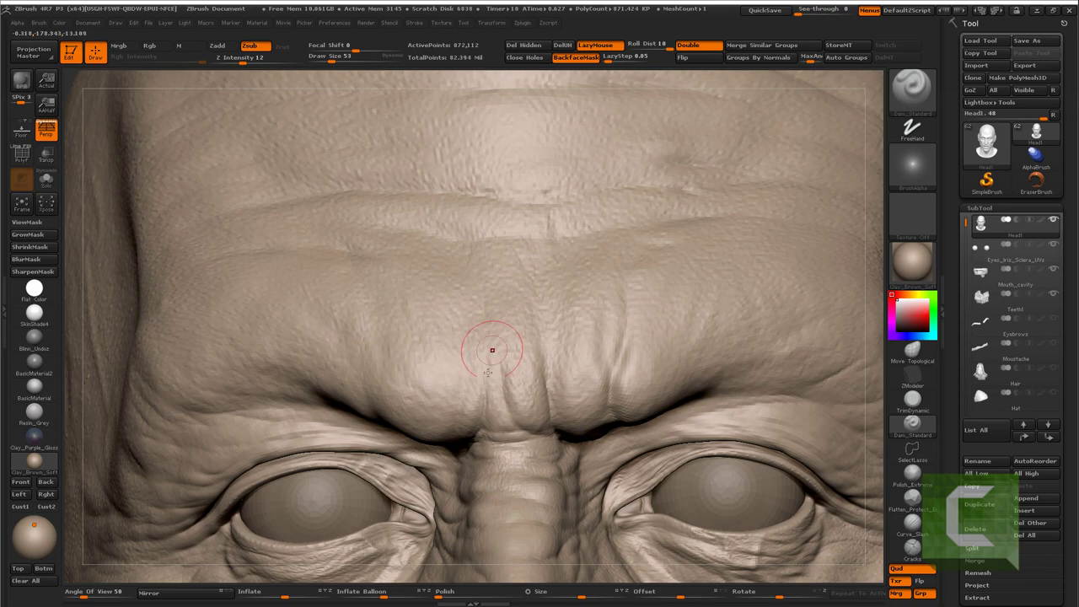
pyautogui.moveTo(492, 350); pyautogui.dragTo(533, 431, button='right')
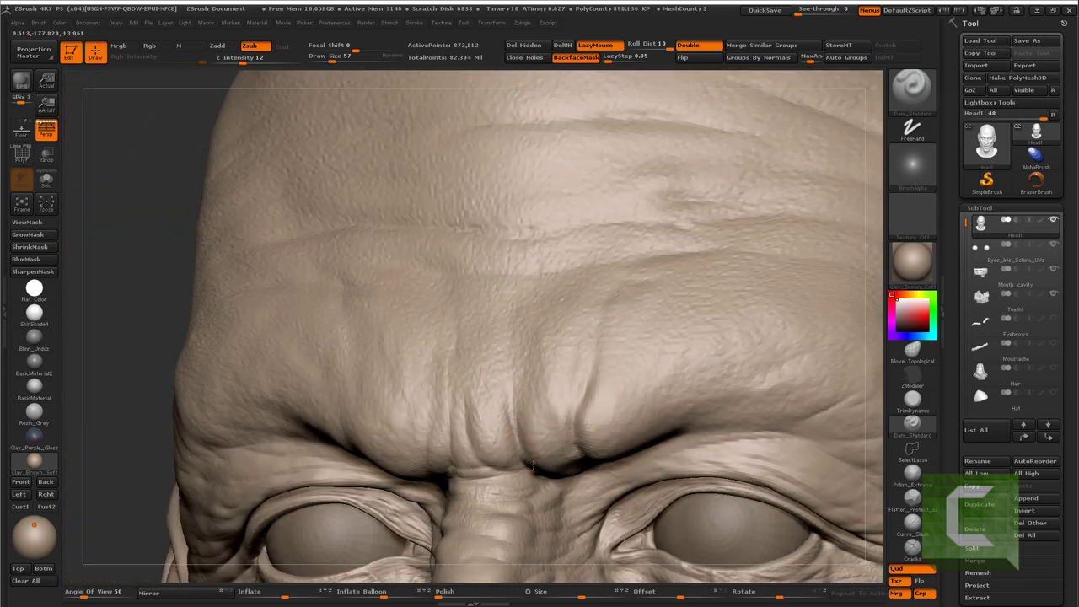
pyautogui.moveTo(512, 388); pyautogui.dragTo(425, 359, button='right')
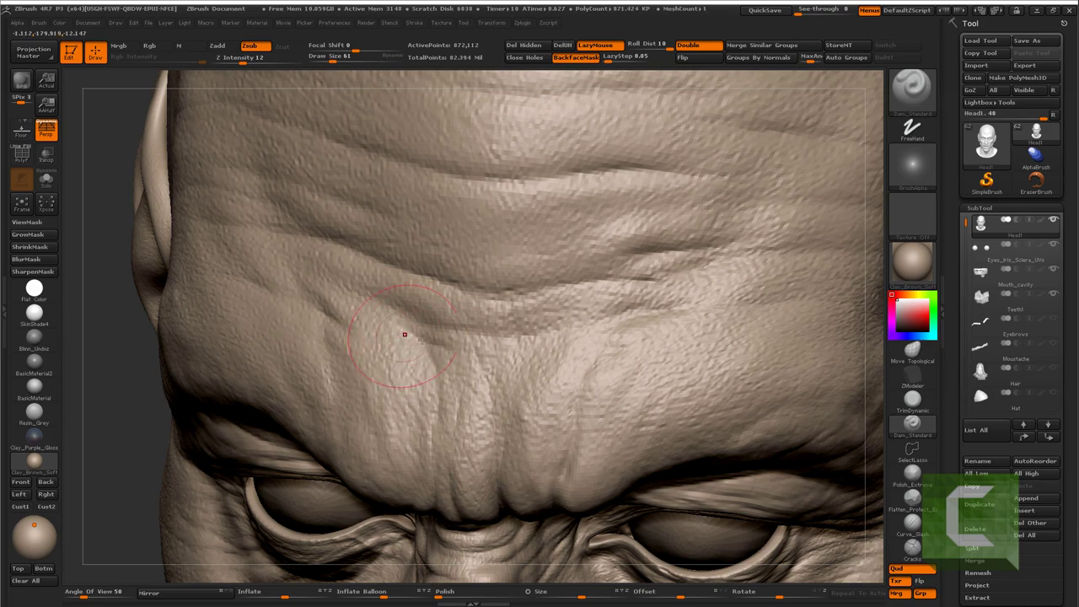
pyautogui.moveTo(533, 351)
pyautogui.mouseDown(button='right')
pyautogui.moveTo(513, 386)
pyautogui.moveTo(531, 353)
pyautogui.mouseUp(button='right')
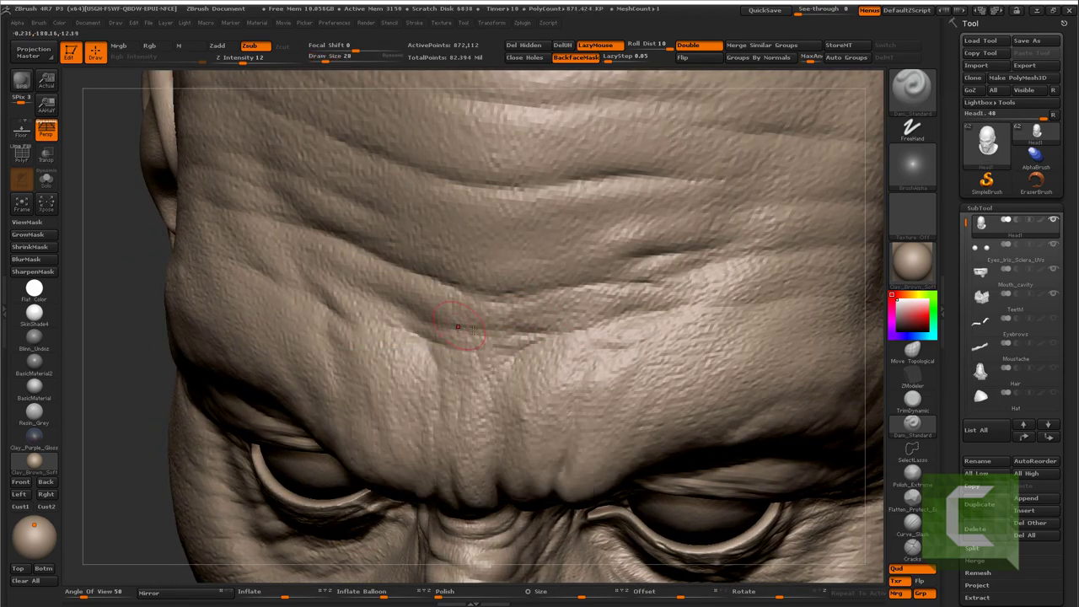
pyautogui.press('f')
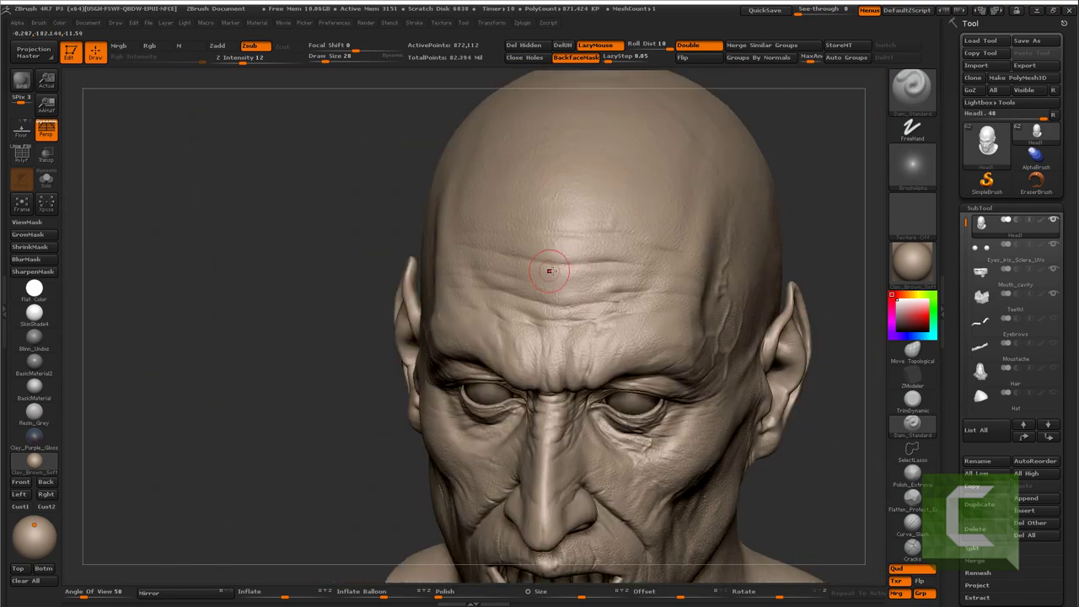
pyautogui.moveTo(582, 309); pyautogui.dragTo(503, 342, button='right')
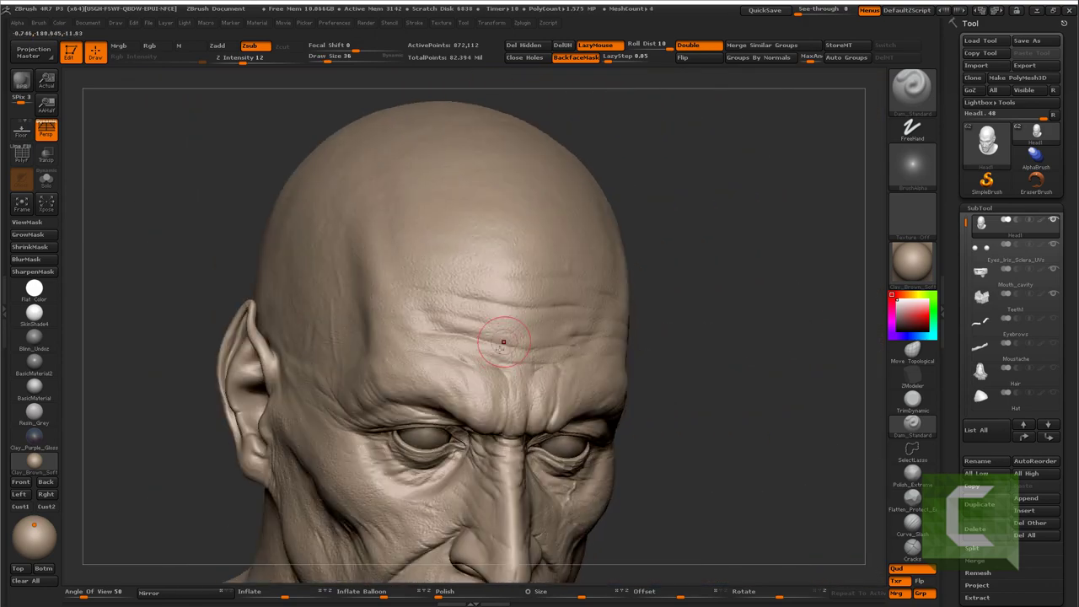
pyautogui.moveTo(429, 408); pyautogui.dragTo(499, 372, button='right')
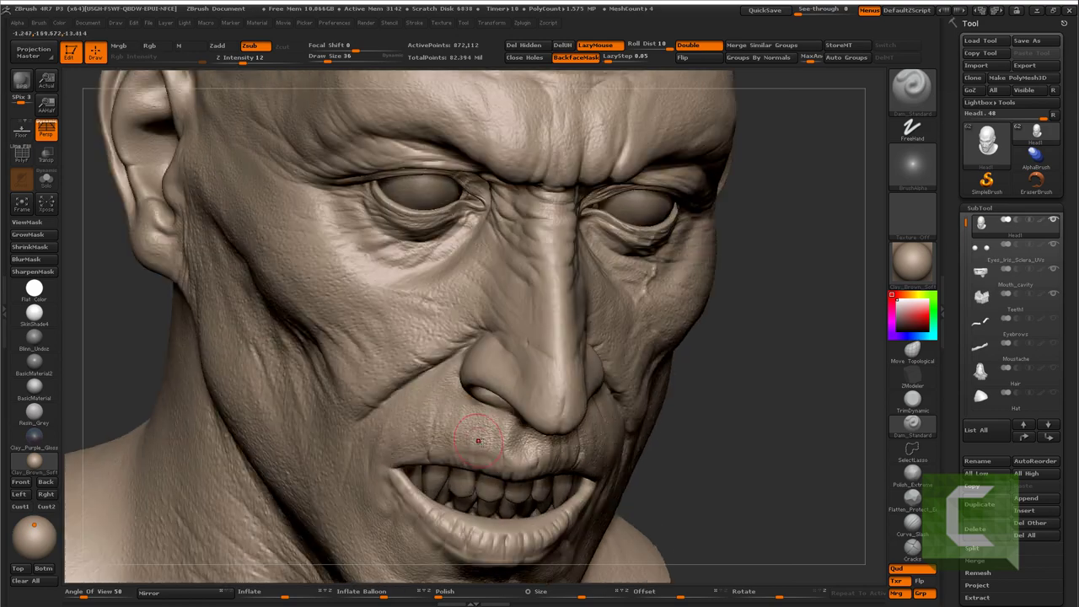
pyautogui.press('d')
pyautogui.press('d')
pyautogui.press('d')
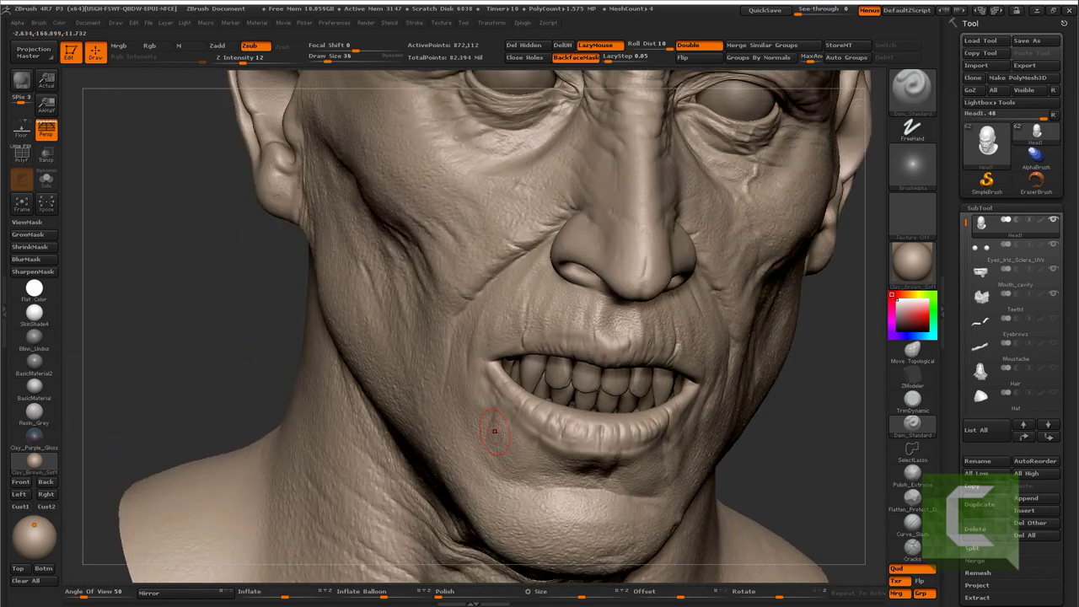
pyautogui.moveTo(591, 413); pyautogui.dragTo(476, 439, button='right')
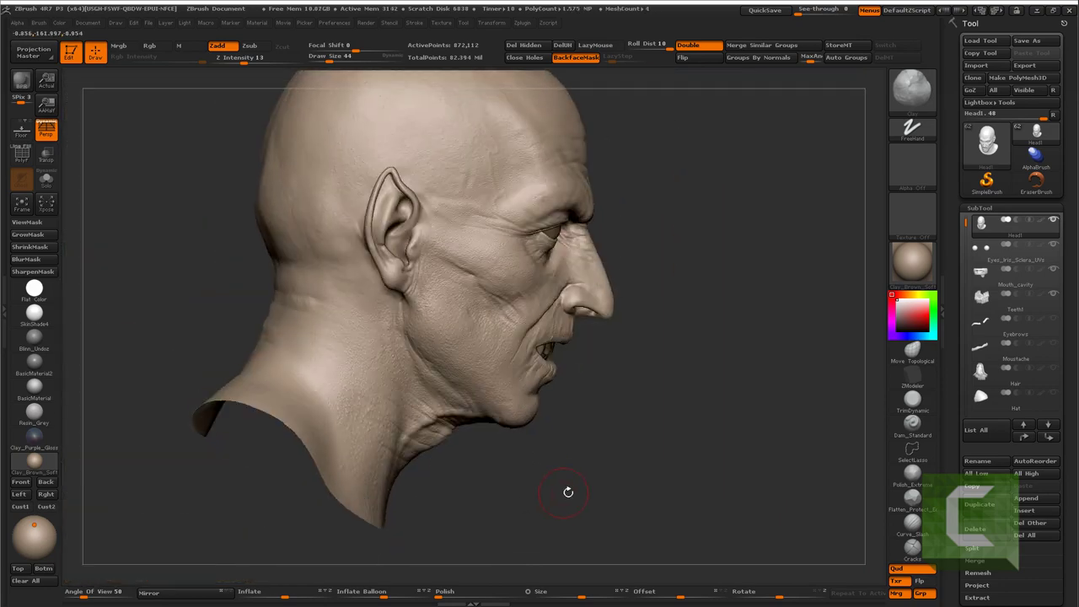
pyautogui.moveTo(568, 492)
pyautogui.mouseDown()
pyautogui.moveTo(541, 512)
pyautogui.moveTo(578, 411)
pyautogui.moveTo(699, 463)
pyautogui.mouseUp()
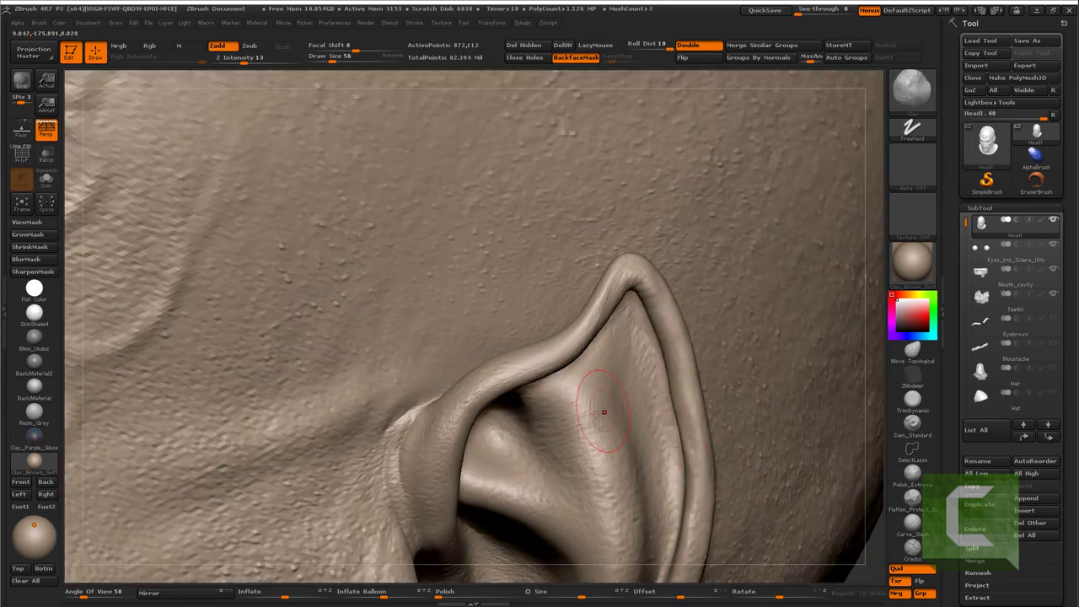
pyautogui.moveTo(604, 412); pyautogui.dragTo(628, 369)
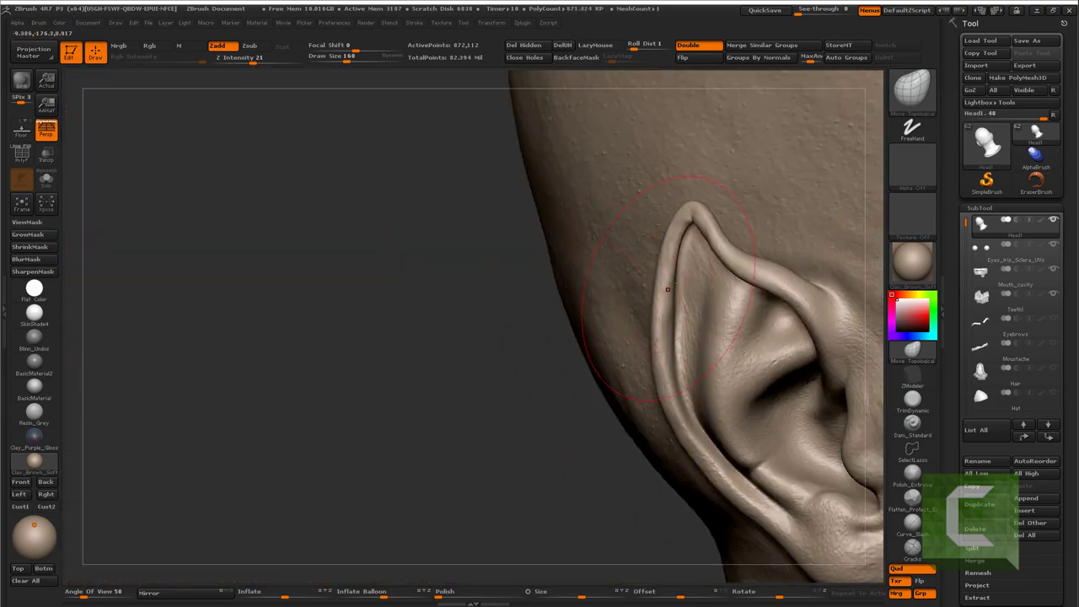
pyautogui.moveTo(613, 286)
pyautogui.mouseDown()
pyautogui.moveTo(556, 283)
pyautogui.moveTo(621, 326)
pyautogui.moveTo(781, 380)
pyautogui.moveTo(667, 433)
pyautogui.mouseUp()
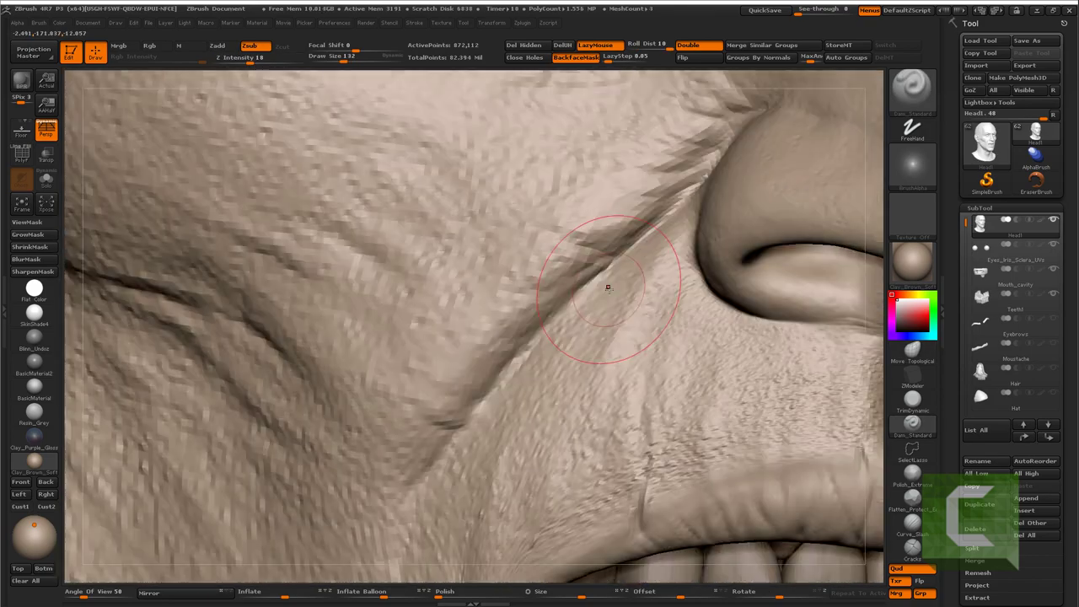
# Carve creases across the cheek and forehead with Dam_Standard
pyautogui.press('b')
pyautogui.press('d')
pyautogui.press('s')
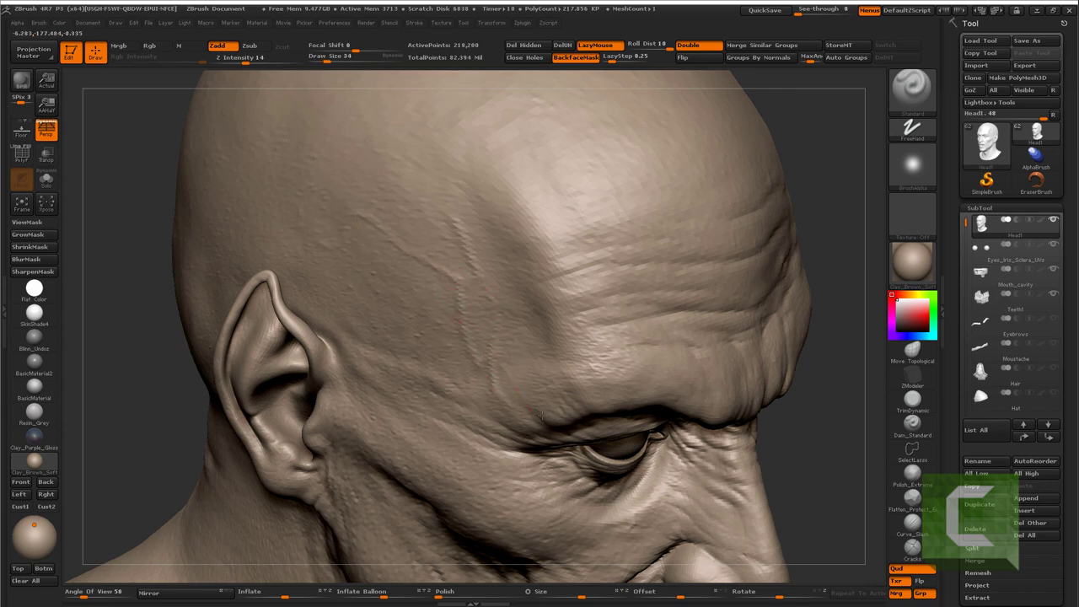
pyautogui.moveTo(409, 361)
pyautogui.mouseDown()
pyautogui.moveTo(431, 379)
pyautogui.moveTo(486, 383)
pyautogui.mouseUp()
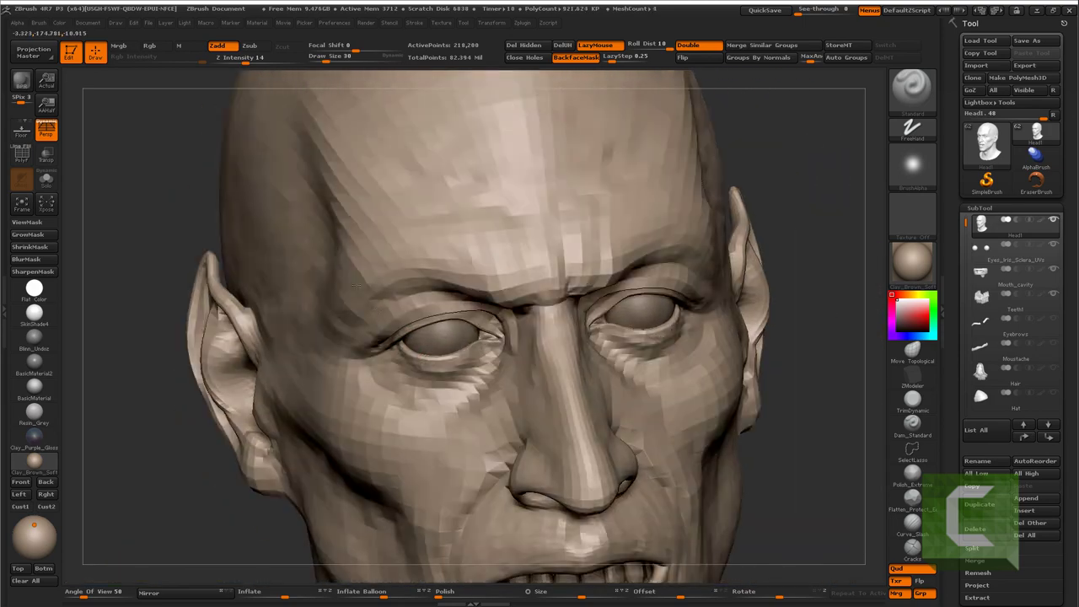
# Switch to Clay, then Inflate, and zoom out to the whole head from the front
pyautogui.press('b')
pyautogui.press('c')
pyautogui.press('l')
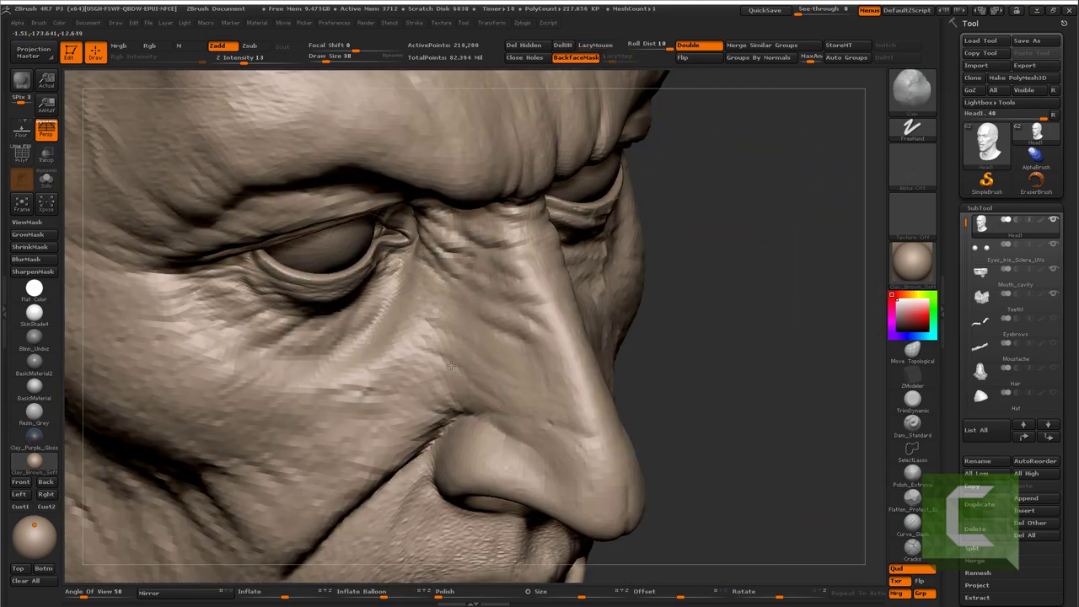
pyautogui.press('b')
pyautogui.press('i')
pyautogui.press('n')
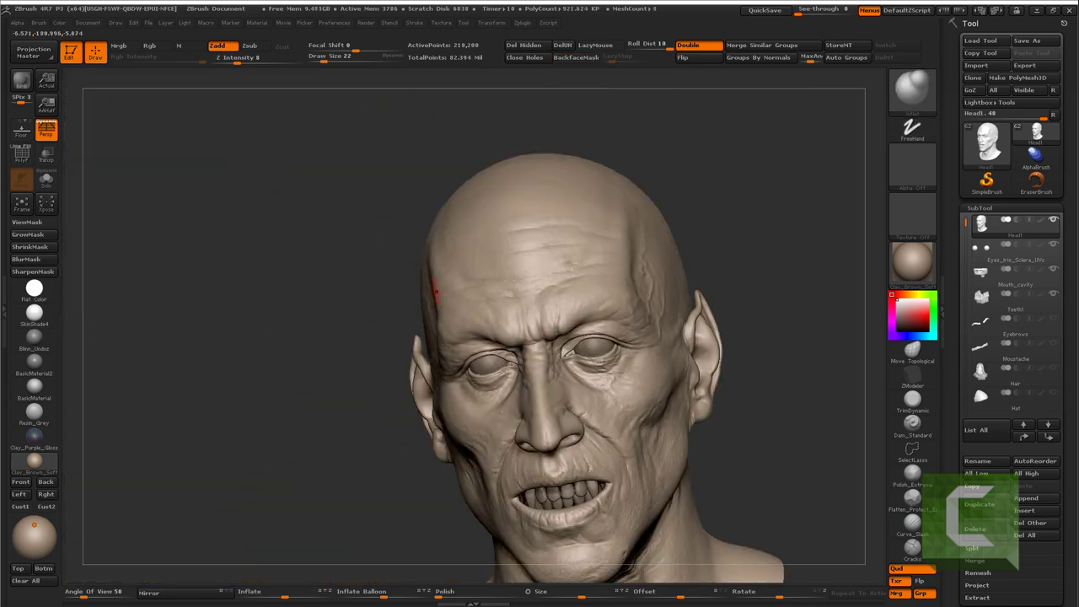
pyautogui.moveTo(569, 415); pyautogui.dragTo(172, 367)
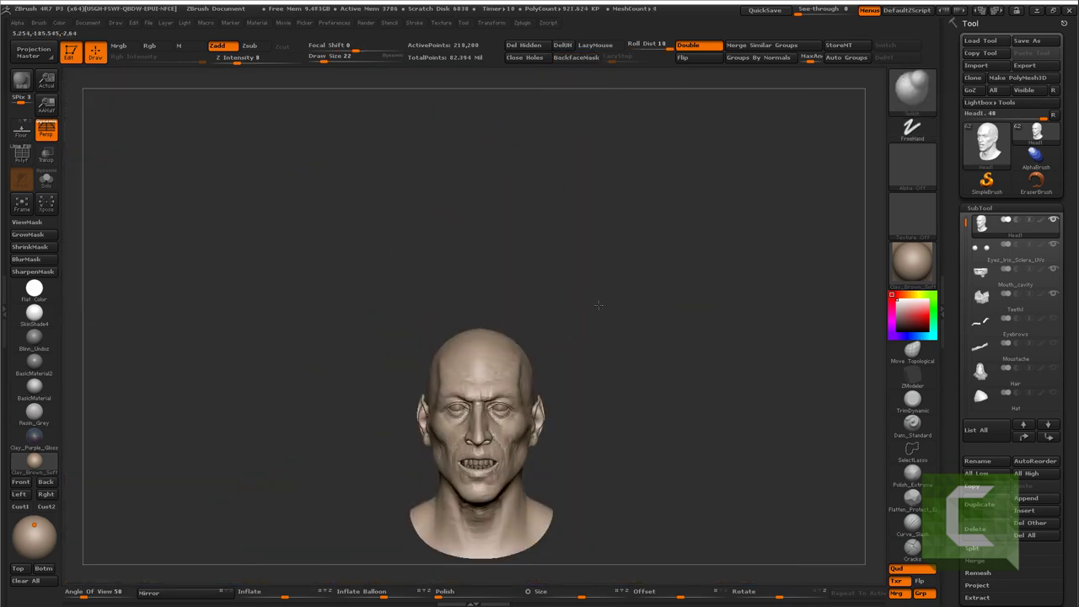
# Inspect the brow, eyes and nose closely under the Clay_Purple_Gloss material
pyautogui.moveTo(359, 426); pyautogui.dragTo(251, 372)
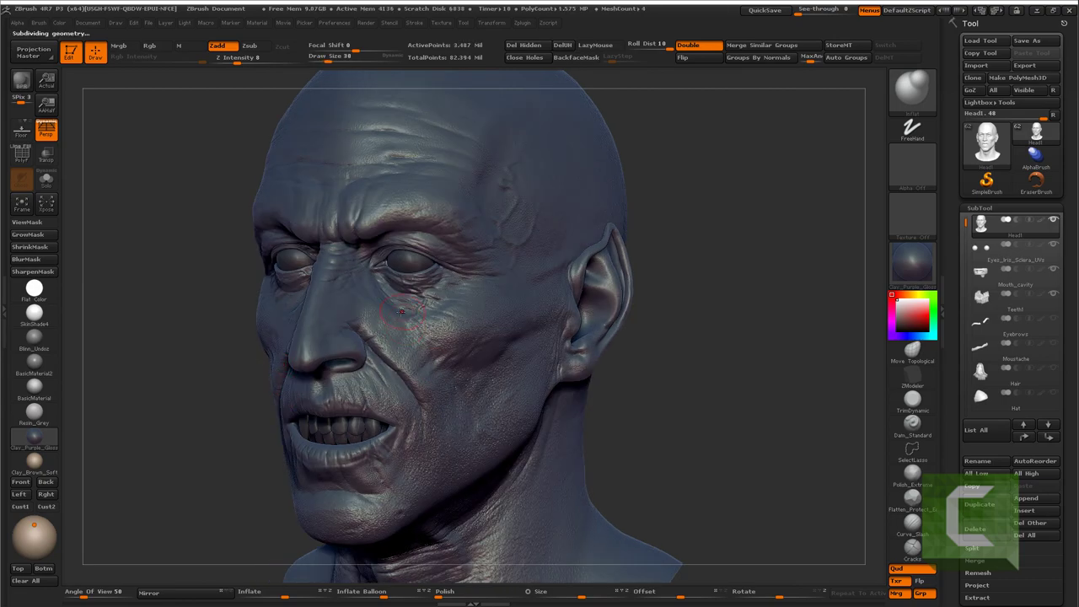
pyautogui.moveTo(430, 329); pyautogui.dragTo(447, 411)
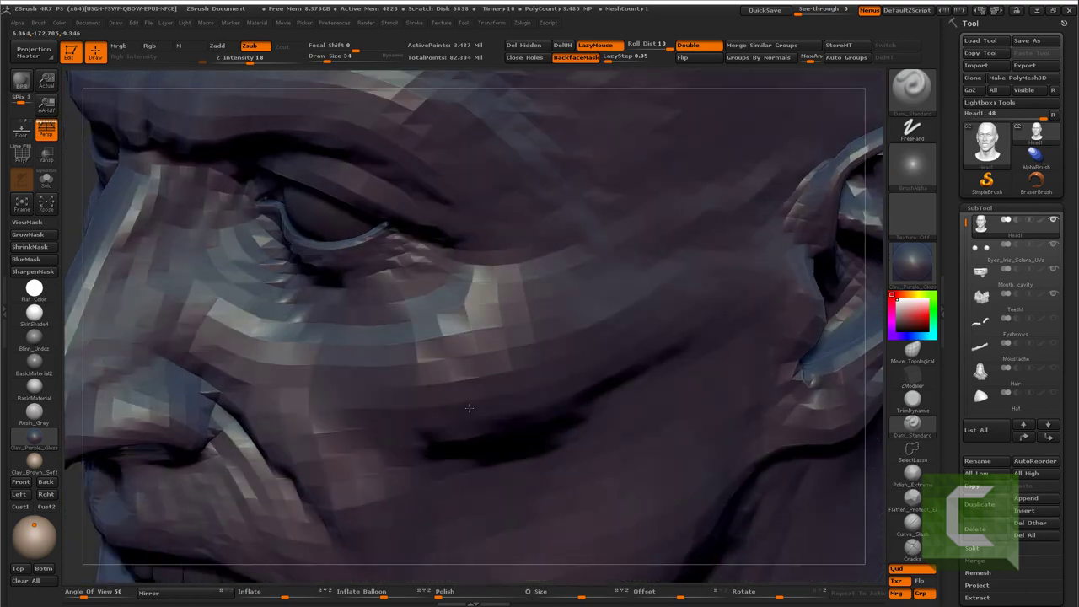
pyautogui.moveTo(470, 381); pyautogui.dragTo(373, 388)
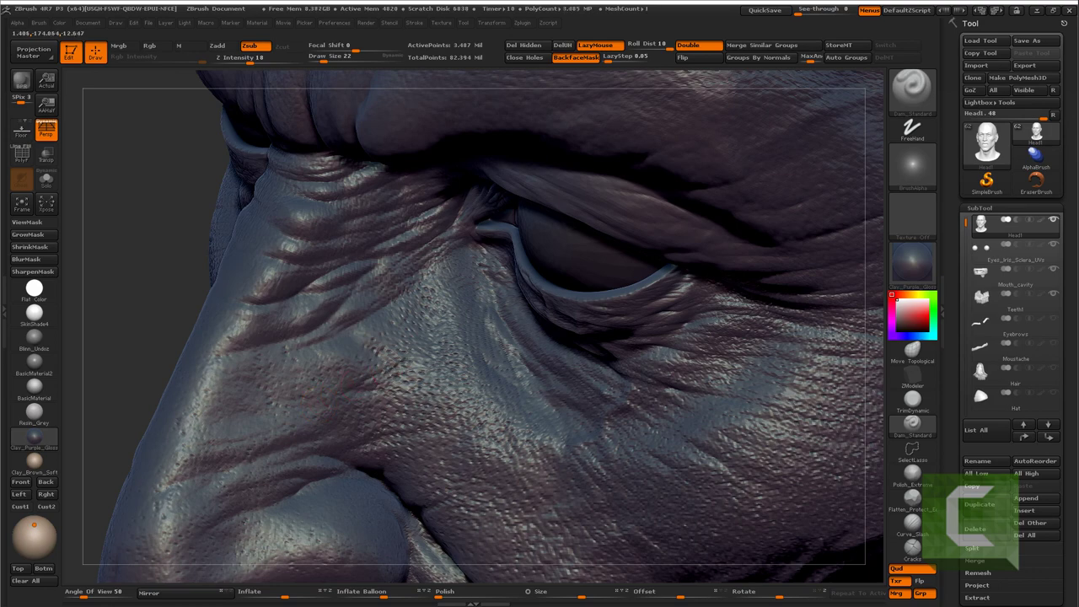
pyautogui.moveTo(349, 364); pyautogui.dragTo(365, 289)
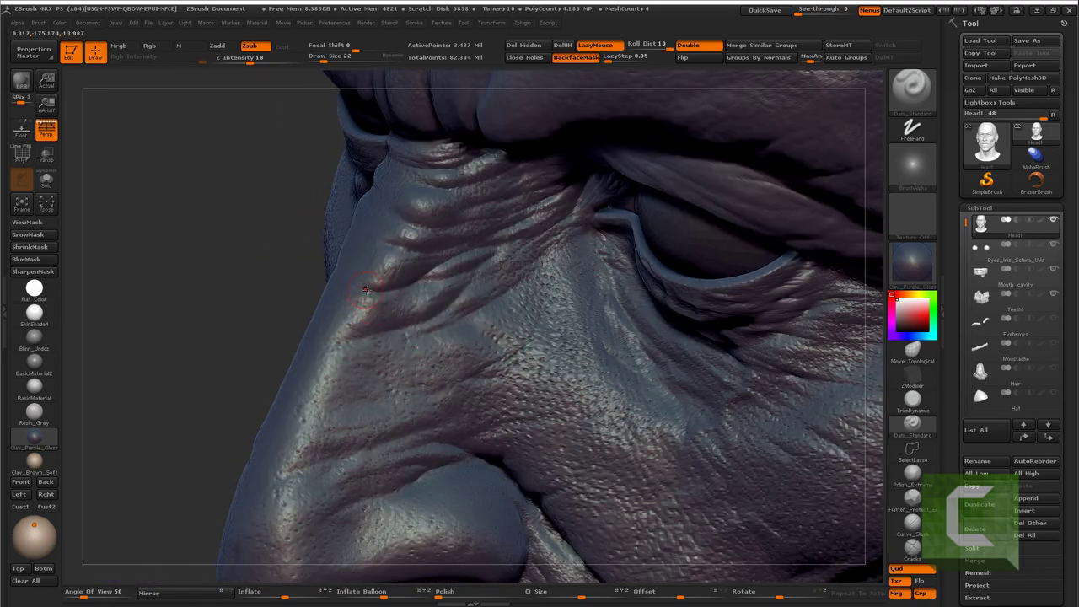
# Pick the Clay brush, drop a subdivision level, and render the head in BasicMaterial2
pyautogui.press('b')
pyautogui.press('c')
pyautogui.press('l')
pyautogui.hotkey('shift', 'd')
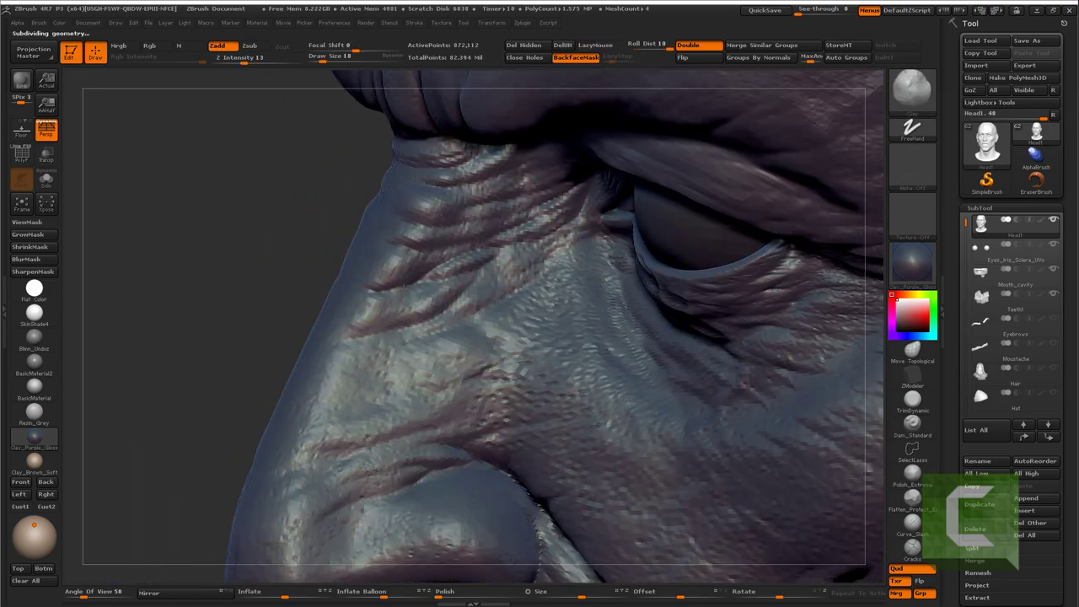
pyautogui.press('f')
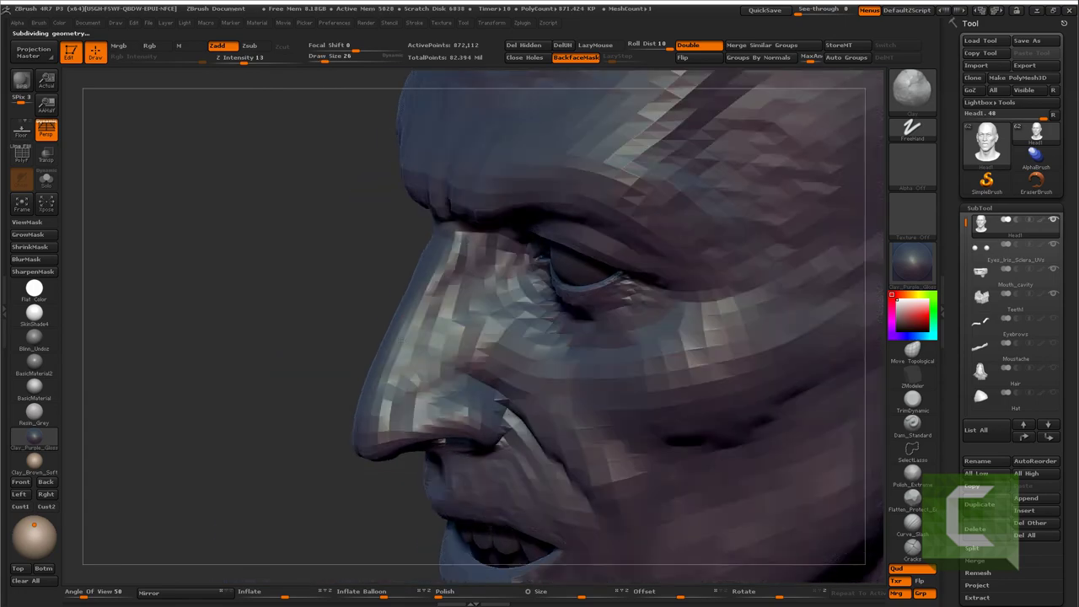
pyautogui.moveTo(424, 288); pyautogui.dragTo(279, 338)
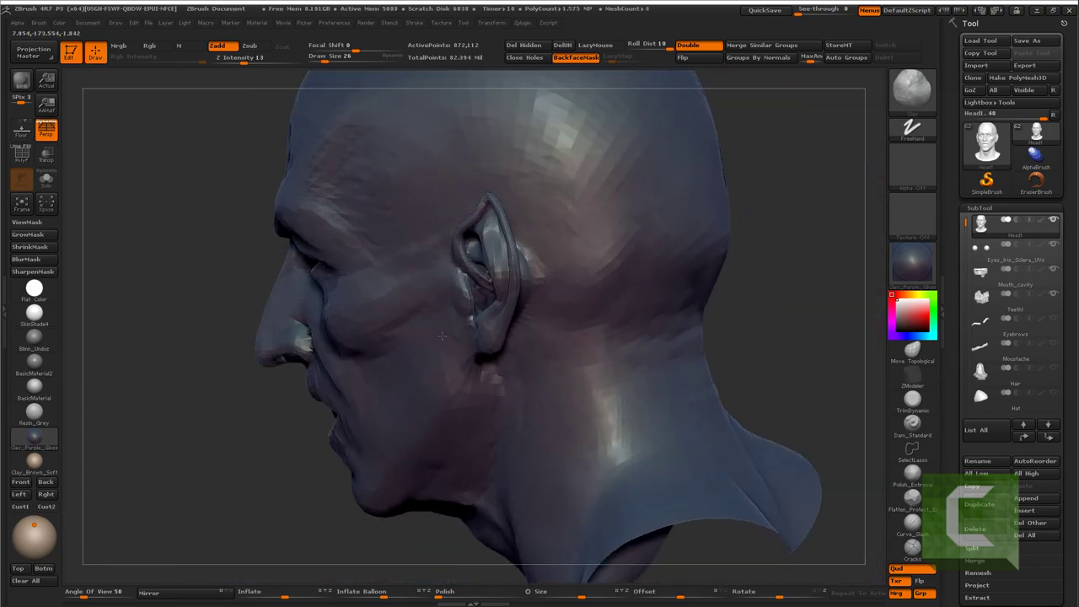
pyautogui.click(45, 357)
pyautogui.moveTo(518, 263)
pyautogui.mouseDown()
pyautogui.moveTo(407, 329)
pyautogui.moveTo(398, 347)
pyautogui.mouseUp()
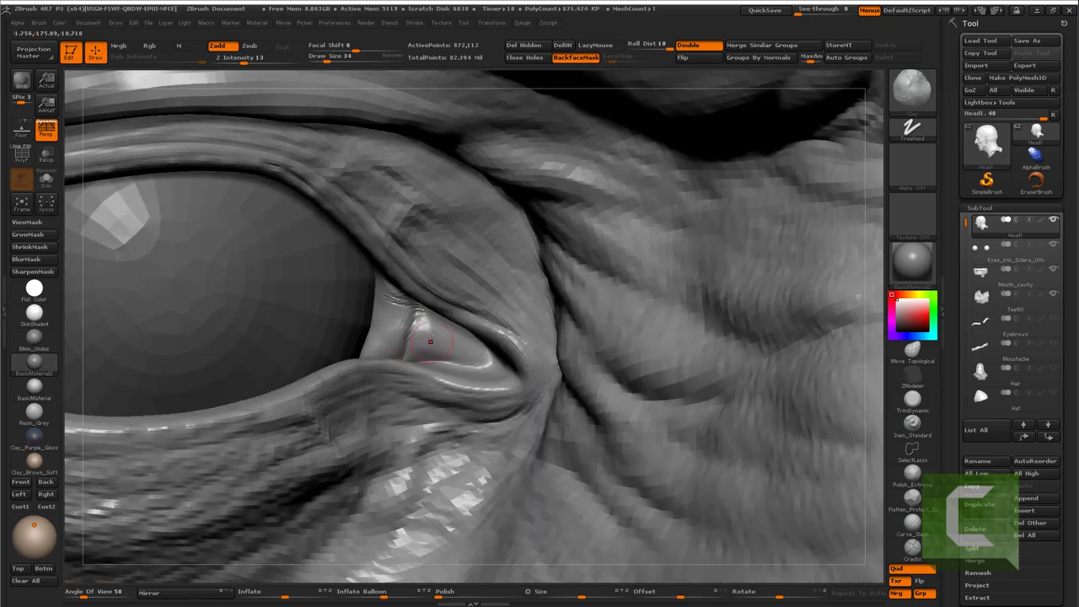
# Reframe on the brow and eyes, select Dam_Standard, and turn to a nose-and-cheek profile
pyautogui.moveTo(462, 348)
pyautogui.keyDown('alt'); pyautogui.mouseDown()
pyautogui.moveTo(422, 308)
pyautogui.moveTo(414, 284)
pyautogui.moveTo(414, 356)
pyautogui.mouseUp(); pyautogui.keyUp('alt')
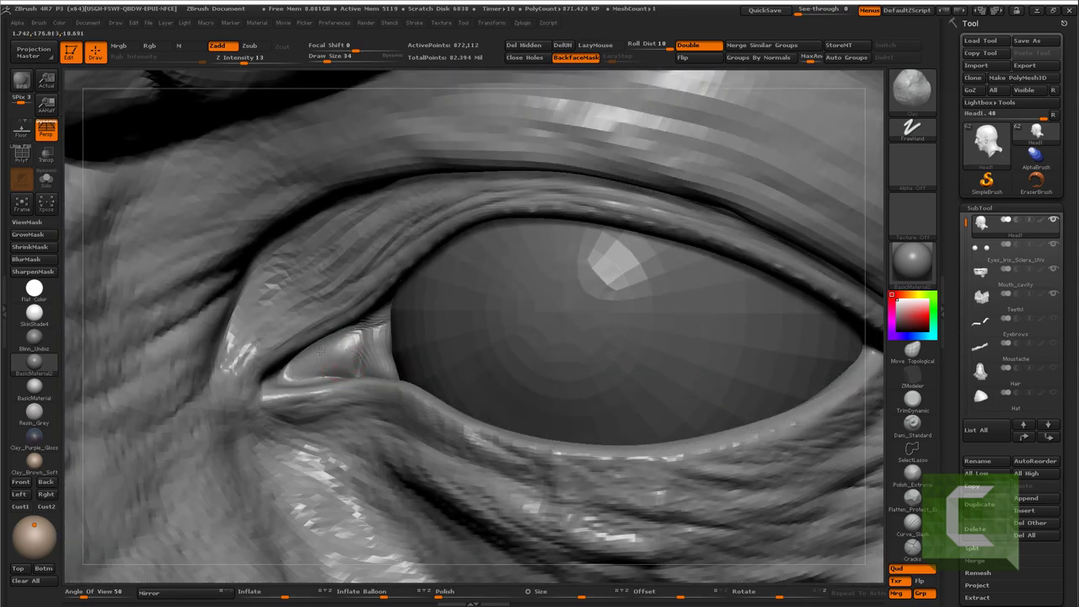
pyautogui.moveTo(354, 382)
pyautogui.keyDown('alt'); pyautogui.mouseDown()
pyautogui.moveTo(356, 309)
pyautogui.moveTo(439, 348)
pyautogui.moveTo(501, 336)
pyautogui.moveTo(505, 315)
pyautogui.mouseUp(); pyautogui.keyUp('alt')
pyautogui.press('b')
pyautogui.press('d')
pyautogui.press('s')
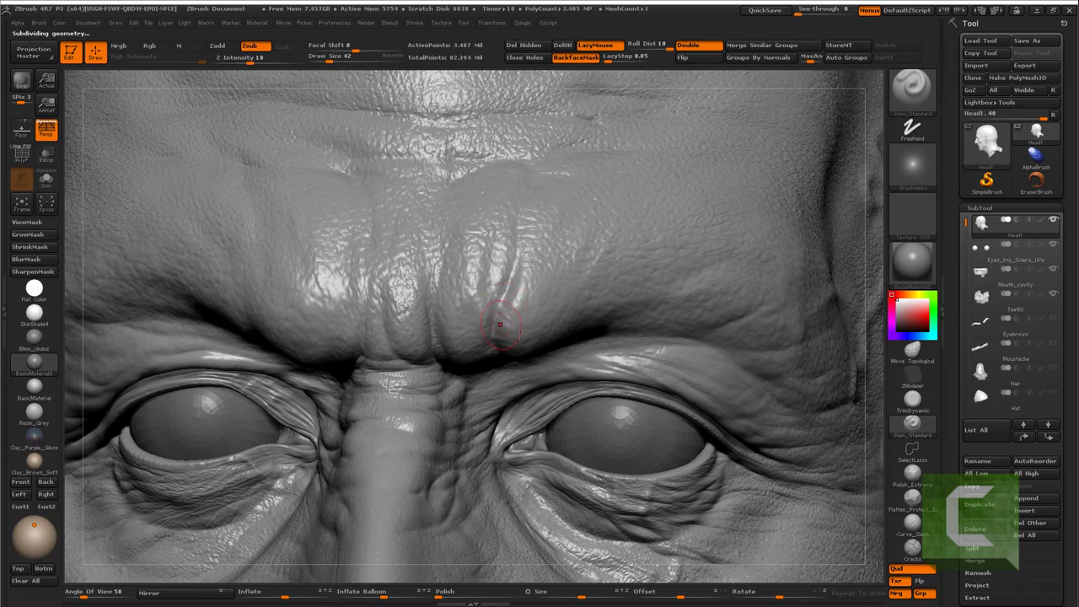
pyautogui.press('f')
pyautogui.moveTo(524, 326)
pyautogui.mouseDown()
pyautogui.moveTo(424, 396)
pyautogui.moveTo(504, 401)
pyautogui.mouseUp()
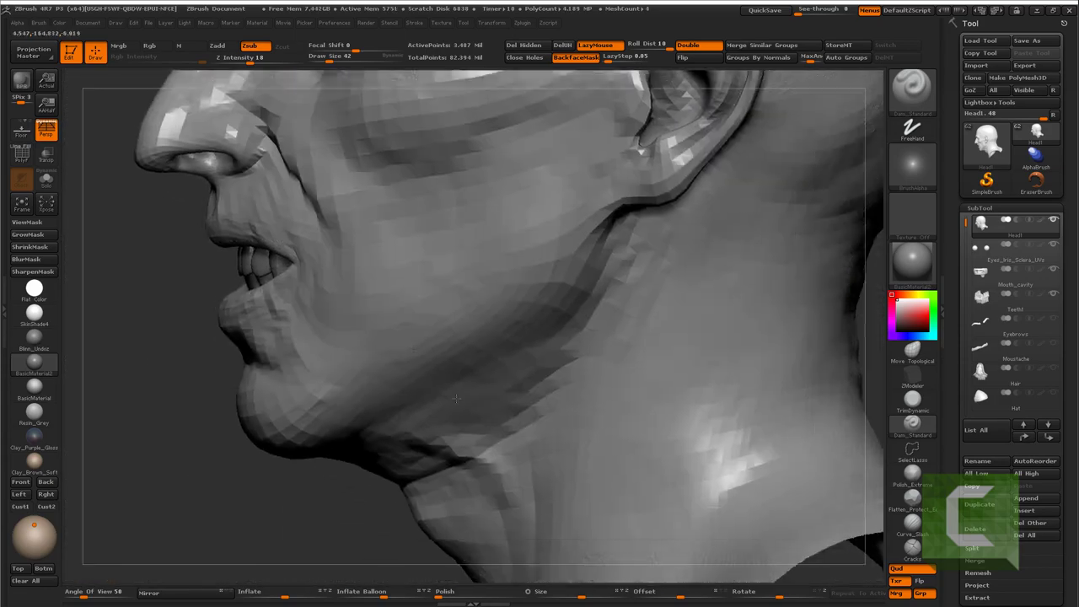
pyautogui.scroll(3, 503, 401)
# Switch to the Standard brush and bring the eyes and nose to a front view
pyautogui.press('b')
pyautogui.press('s')
pyautogui.press('t')
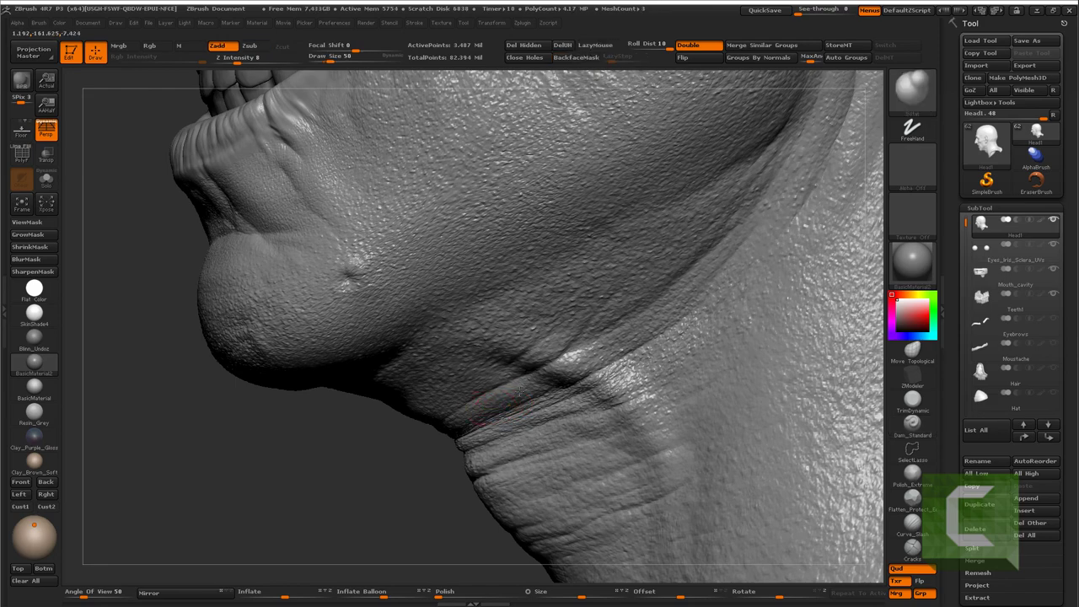
pyautogui.moveTo(514, 402); pyautogui.dragTo(635, 430)
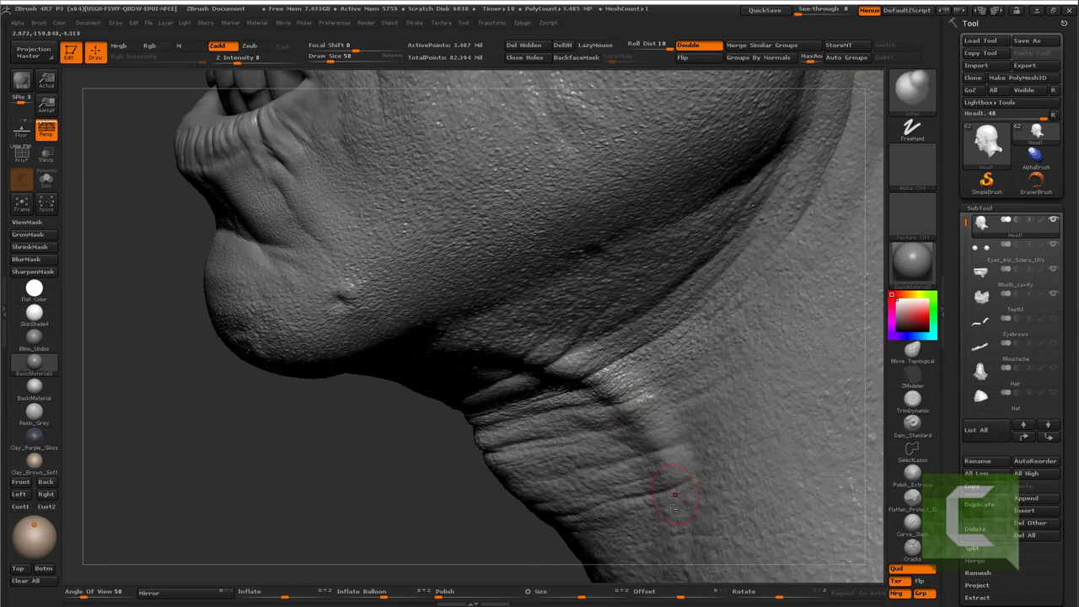
pyautogui.scroll(-5, 674, 496)
pyautogui.scroll(3, 554, 229)
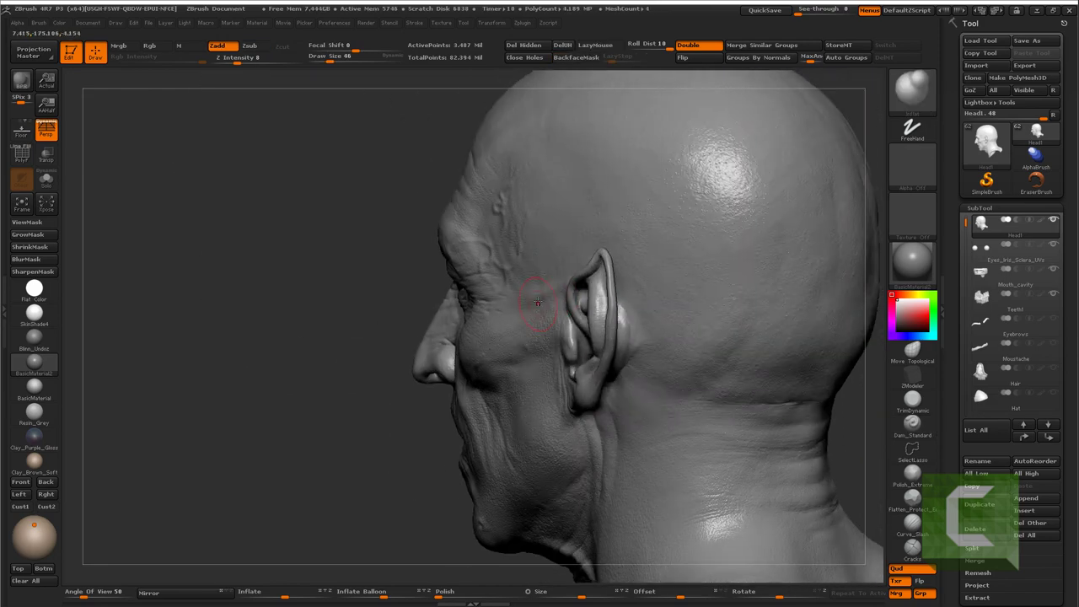
pyautogui.moveTo(537, 301); pyautogui.dragTo(518, 244)
pyautogui.scroll(4, 405, 336)
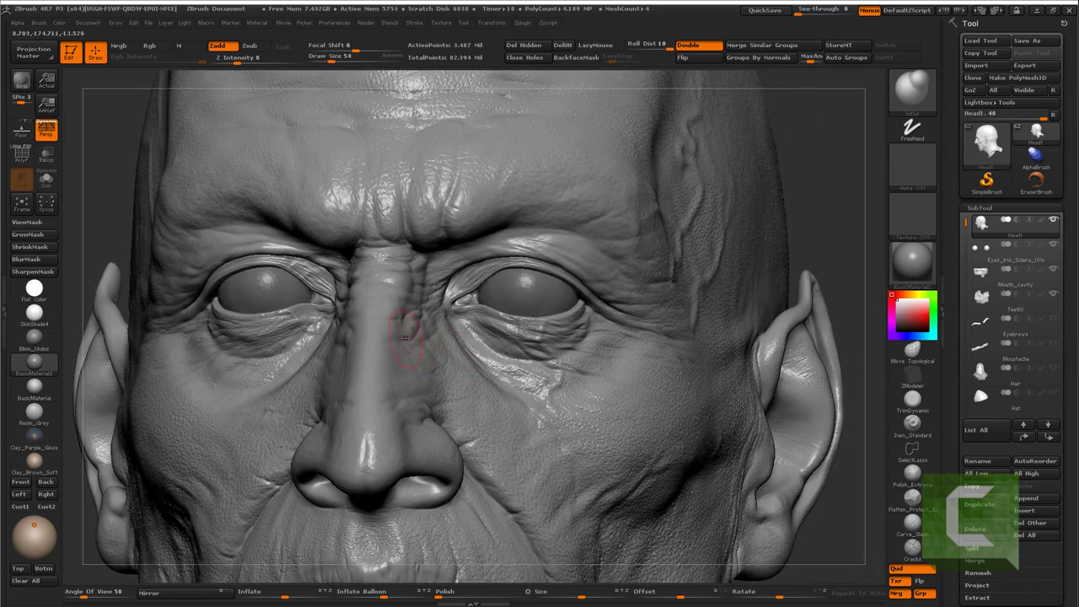
pyautogui.scroll(2, 405, 336)
pyautogui.scroll(4, 475, 373)
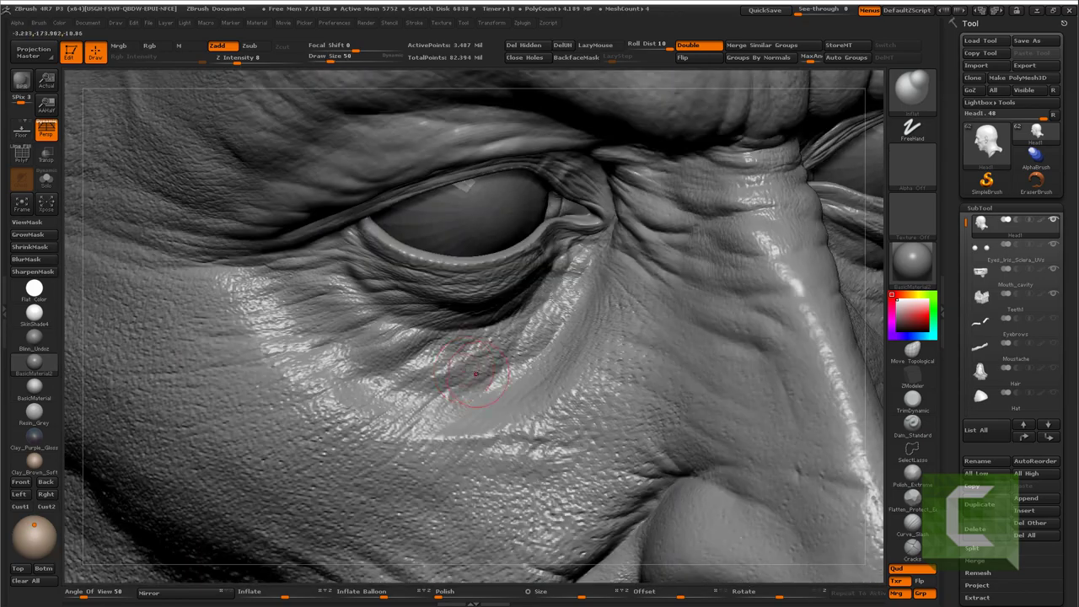
# With a smaller Dam_Standard brush, carve a fine crease across the cheek below the eye
pyautogui.press('b')
pyautogui.press('d')
pyautogui.press('s')
pyautogui.moveTo(317, 327); pyautogui.dragTo(361, 326)
pyautogui.scroll(-3, 357, 313)
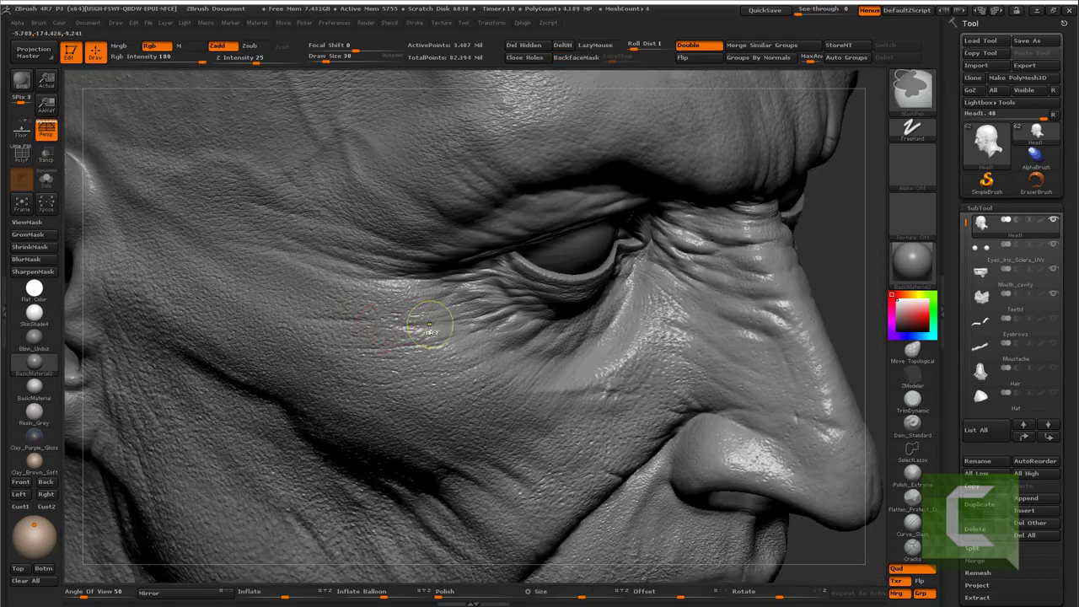
pyautogui.press('[')
pyautogui.press('[')
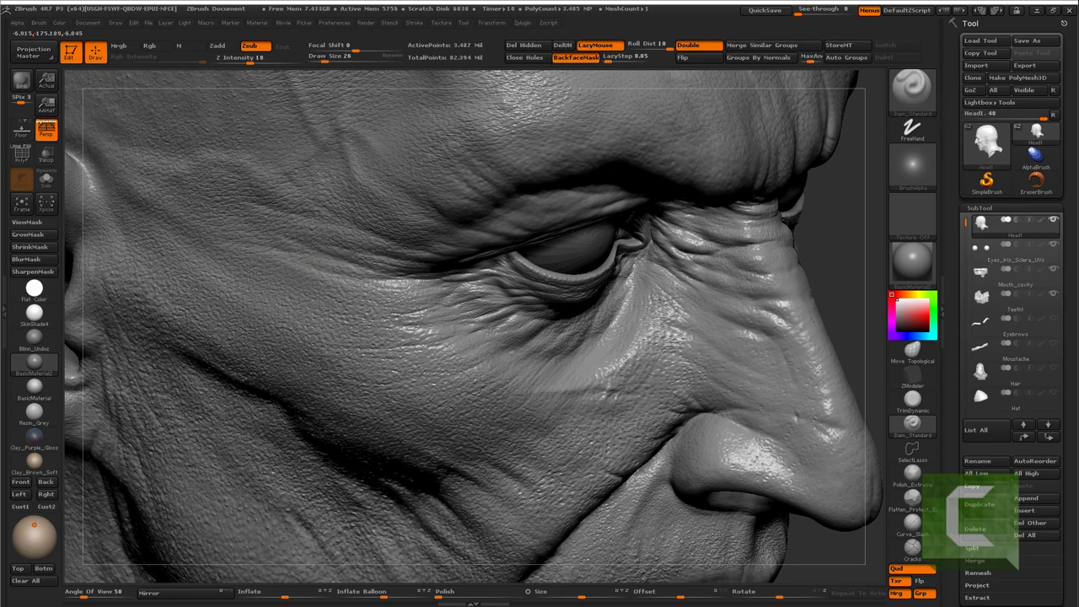
pyautogui.moveTo(417, 373)
pyautogui.mouseDown()
pyautogui.moveTo(482, 361)
pyautogui.moveTo(572, 373)
pyautogui.mouseUp()
pyautogui.keyDown('alt'); pyautogui.moveTo(517, 358); pyautogui.dragTo(455, 321, button='right'); pyautogui.keyUp('alt')
pyautogui.scroll(4, 428, 300)
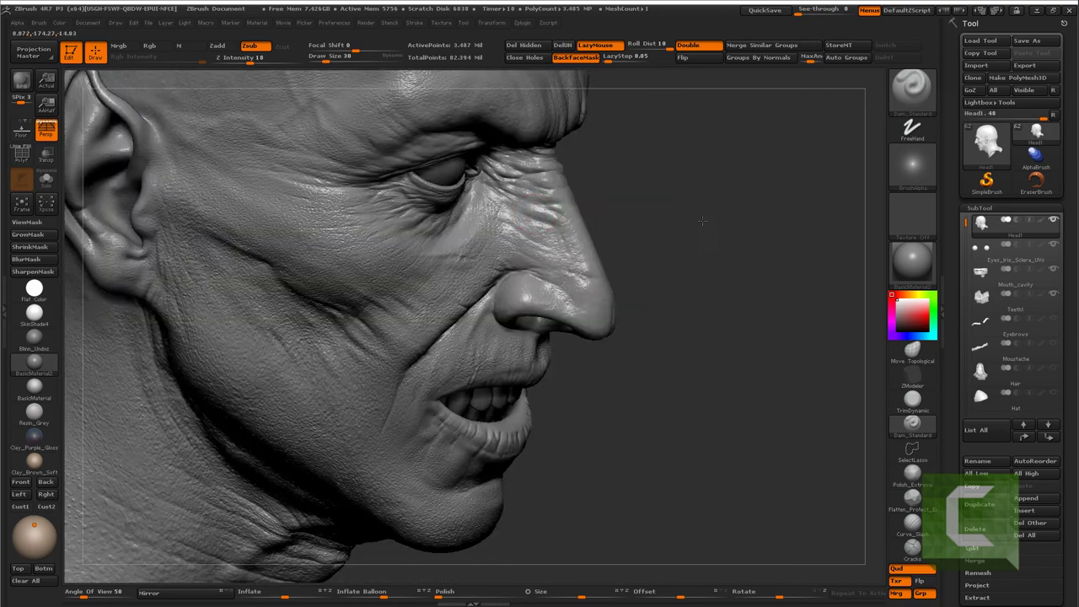
# Pick Inflate and step the head to another subdivision level around the cheek and mouth
pyautogui.moveTo(579, 285); pyautogui.dragTo(419, 311, button='right')
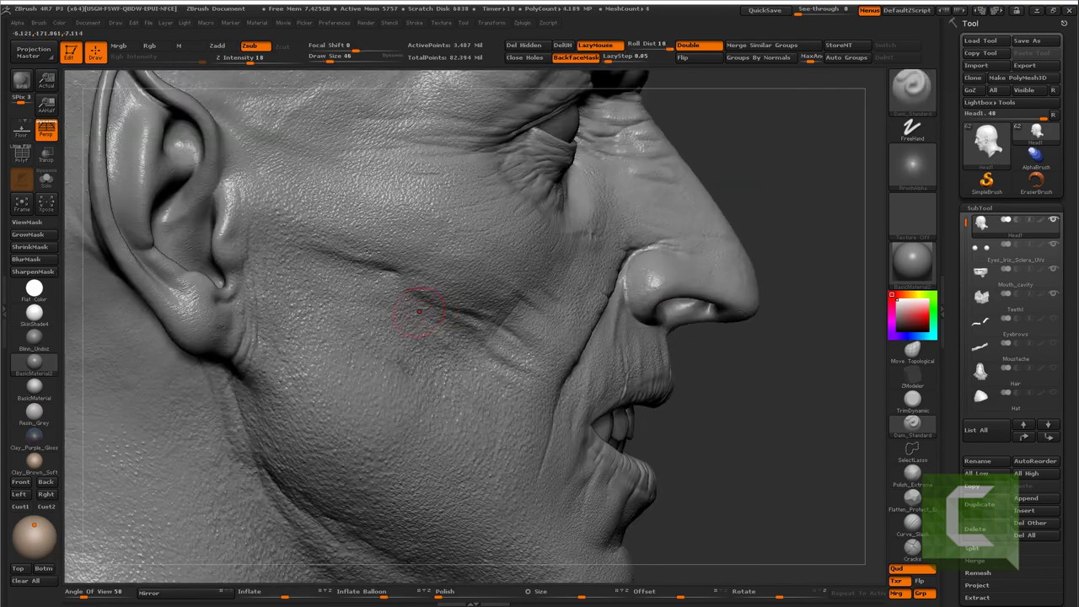
pyautogui.press('b')
pyautogui.press('i')
pyautogui.press('n')
pyautogui.moveTo(565, 379)
pyautogui.keyDown('alt'); pyautogui.mouseDown(button='right')
pyautogui.moveTo(482, 361)
pyautogui.moveTo(458, 397)
pyautogui.moveTo(465, 360)
pyautogui.mouseUp(button='right'); pyautogui.keyUp('alt')
pyautogui.hotkey('shift', 'd')
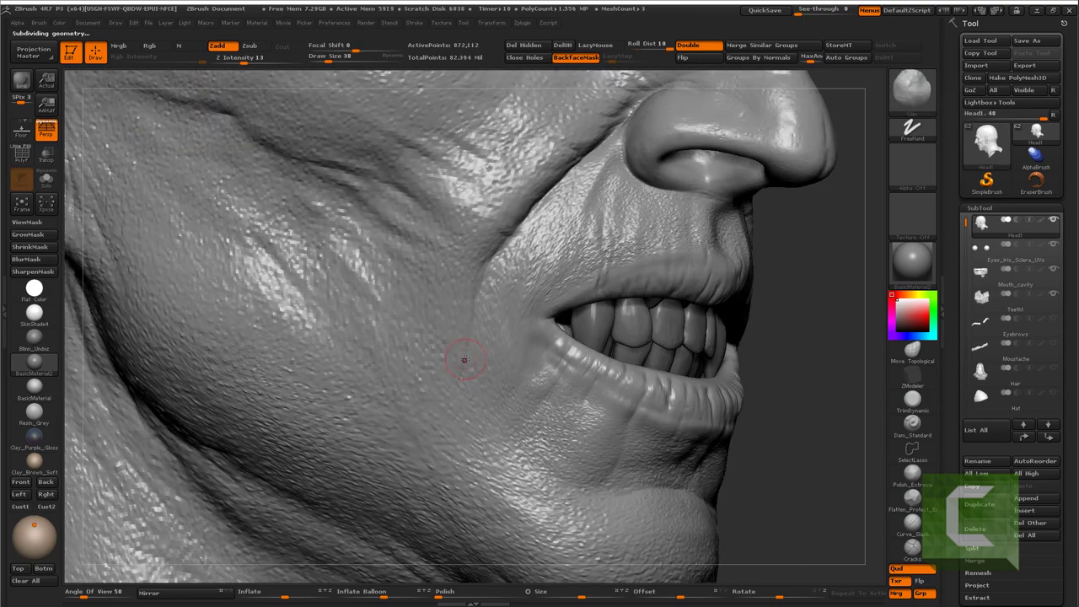
pyautogui.moveTo(484, 317)
pyautogui.keyDown('alt'); pyautogui.mouseDown(button='right')
pyautogui.moveTo(443, 231)
pyautogui.moveTo(324, 353)
pyautogui.mouseUp(button='right'); pyautogui.keyUp('alt')
# Smooth the neck and back of the head with a larger brush at strength 8
pyautogui.press('shift')
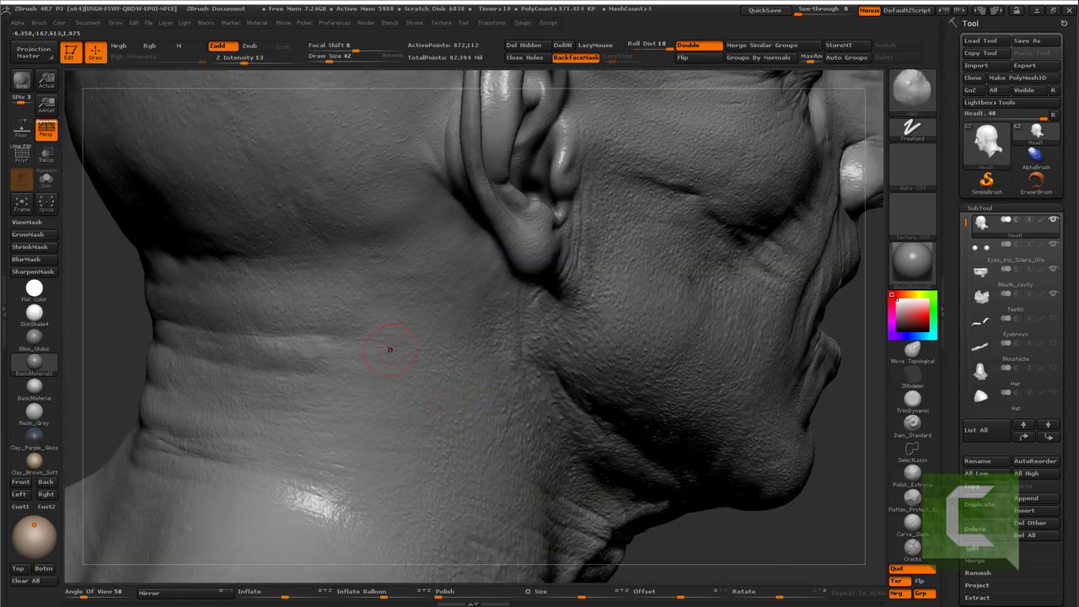
pyautogui.press('shift')
pyautogui.press('shift')
pyautogui.moveTo(322, 357); pyautogui.dragTo(310, 354, button='right')
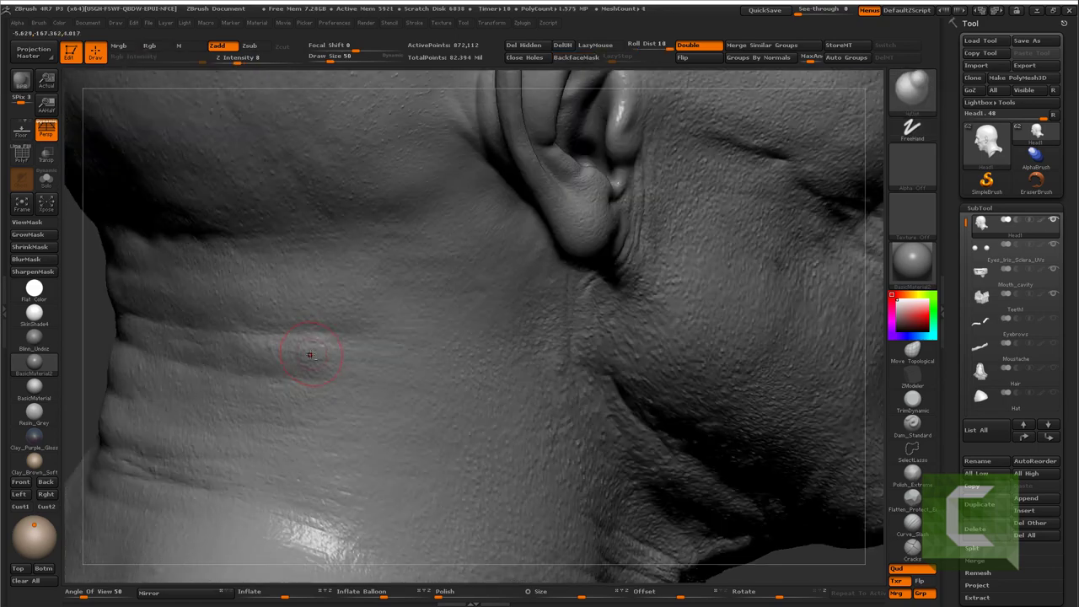
pyautogui.moveTo(232, 355); pyautogui.dragTo(357, 274, button='right')
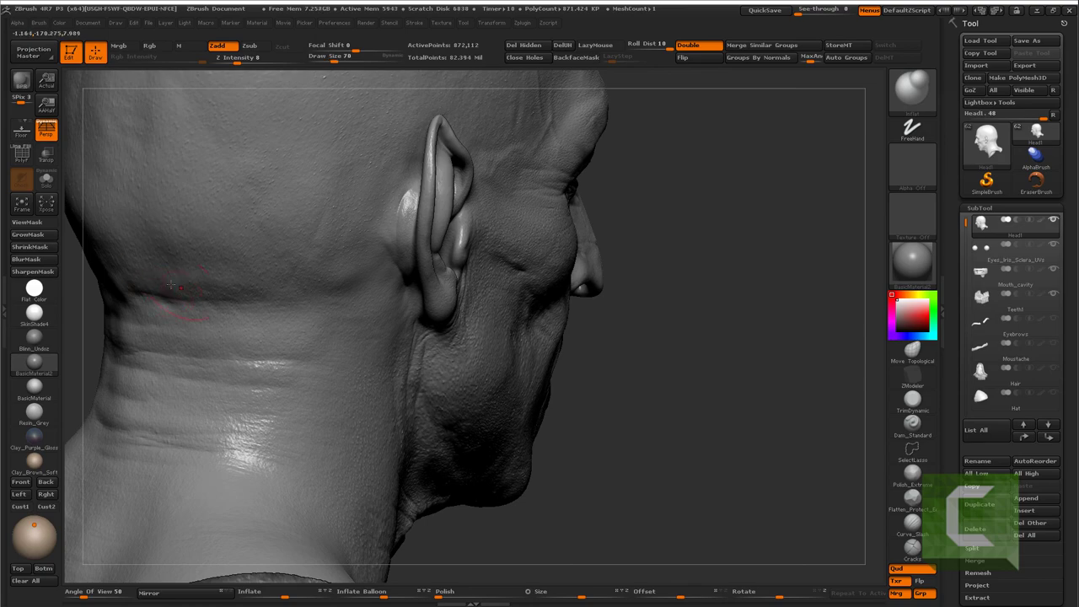
pyautogui.moveTo(171, 285)
pyautogui.mouseDown(button='right')
pyautogui.moveTo(358, 428)
pyautogui.moveTo(346, 391)
pyautogui.moveTo(330, 392)
pyautogui.mouseUp(button='right')
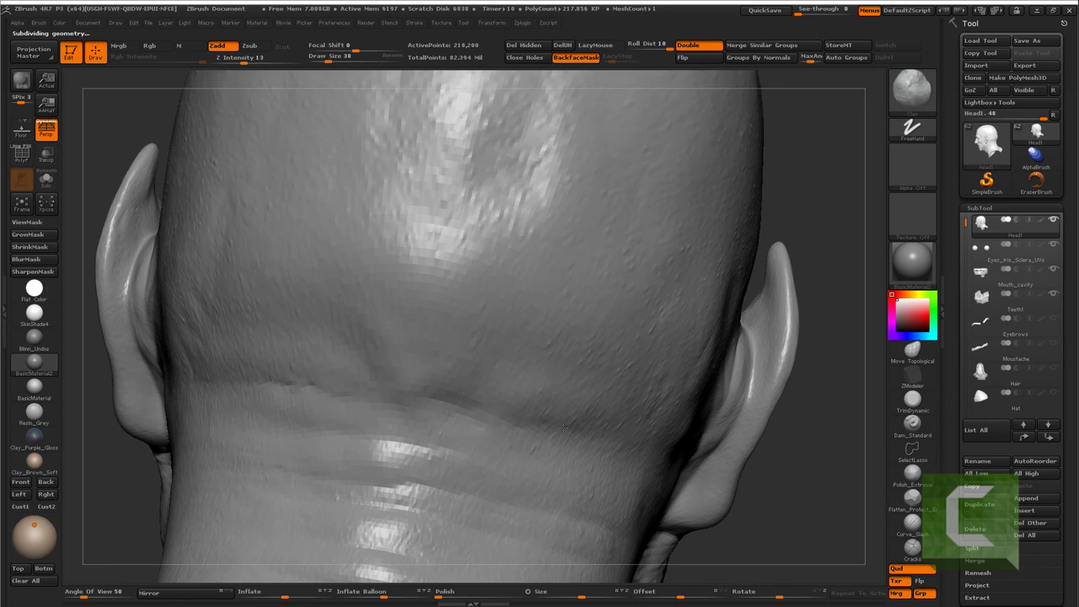
pyautogui.keyDown('alt'); pyautogui.moveTo(524, 388); pyautogui.dragTo(525, 373, button='right'); pyautogui.keyUp('alt')
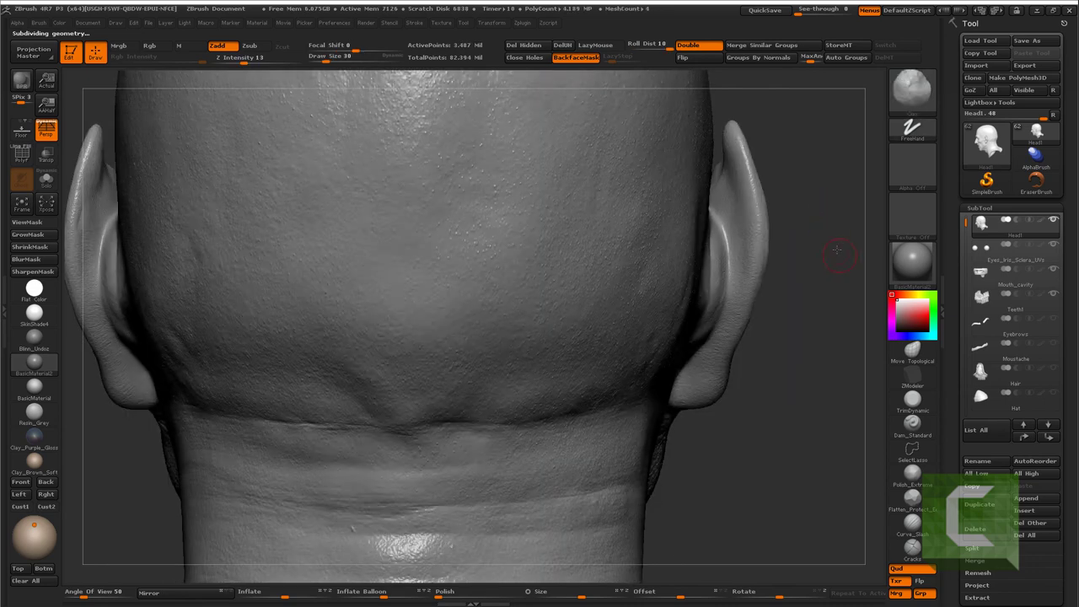
# Frame the head, turn to the face, and bring up the brush picker
pyautogui.press('f')
pyautogui.moveTo(659, 198)
pyautogui.mouseDown()
pyautogui.moveTo(765, 202)
pyautogui.moveTo(724, 344)
pyautogui.mouseUp()
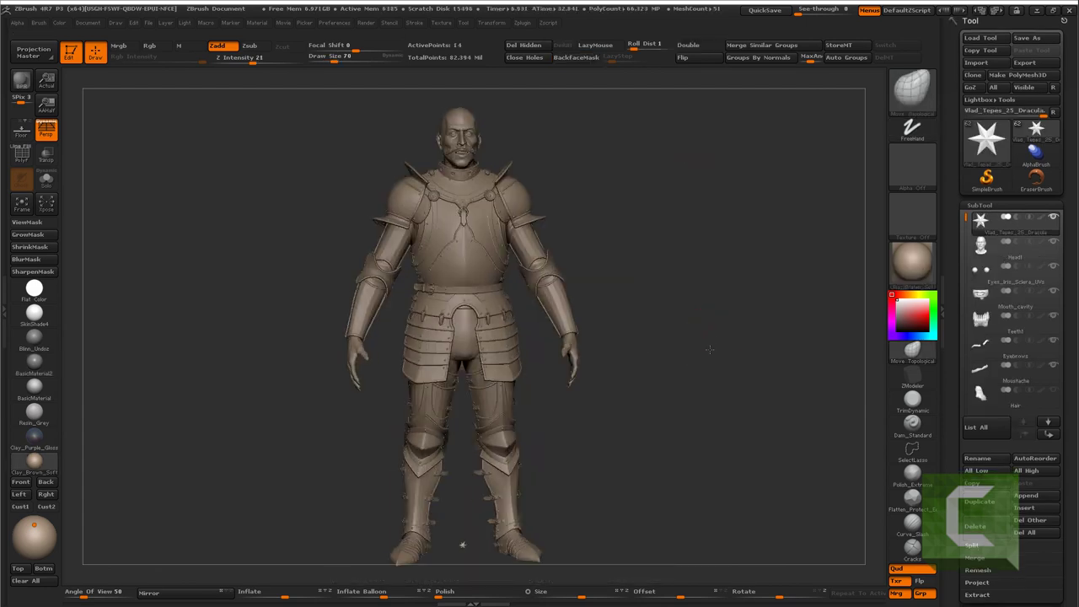
pyautogui.press('b')
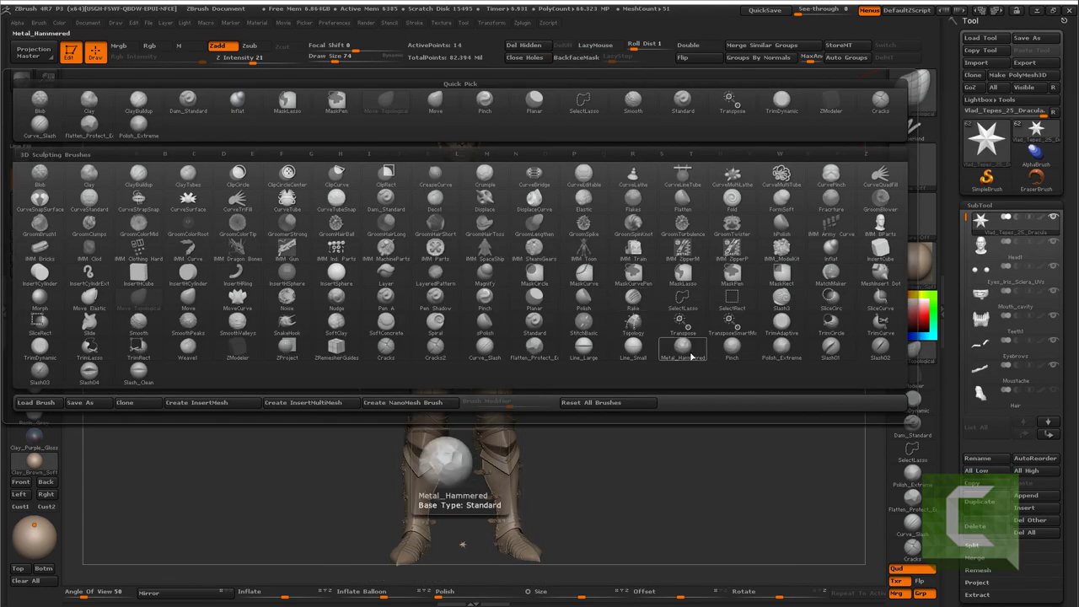
# Hammer dents into the soloed Armor_neck gorget with Metal_Hammered, raising Z Intensity to 6
pyautogui.click(628, 300)
pyautogui.moveTo(627, 299)
pyautogui.keyDown('alt'); pyautogui.mouseDown()
pyautogui.moveTo(753, 220)
pyautogui.moveTo(392, 344)
pyautogui.moveTo(498, 470)
pyautogui.moveTo(481, 373)
pyautogui.mouseUp(); pyautogui.keyUp('alt')
pyautogui.hotkey('shift', 'ctrl', 'f')
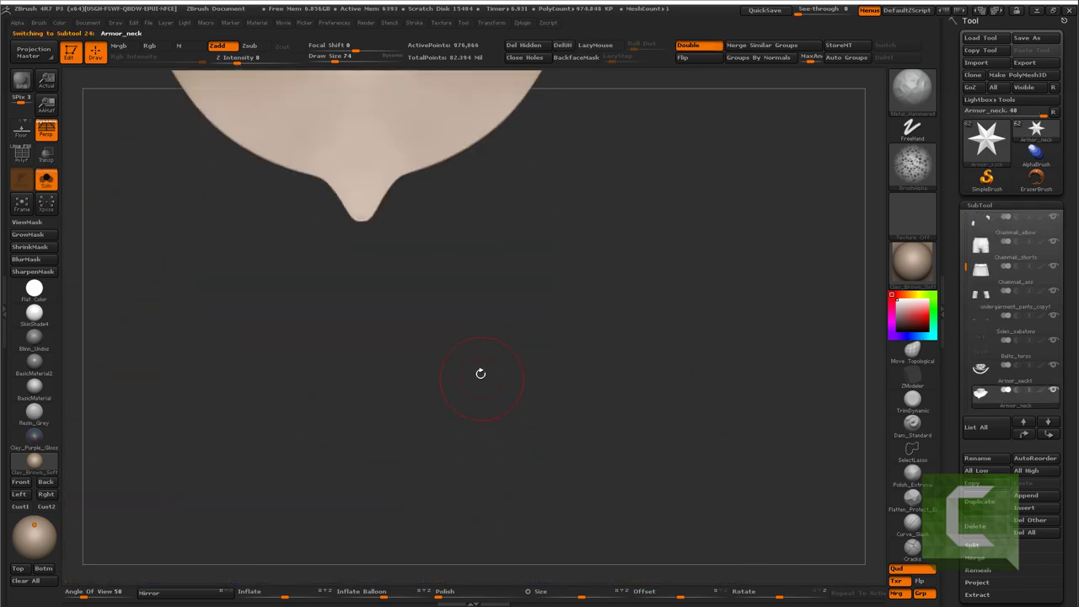
pyautogui.moveTo(474, 329)
pyautogui.mouseDown()
pyautogui.moveTo(445, 386)
pyautogui.moveTo(414, 282)
pyautogui.moveTo(467, 351)
pyautogui.mouseUp()
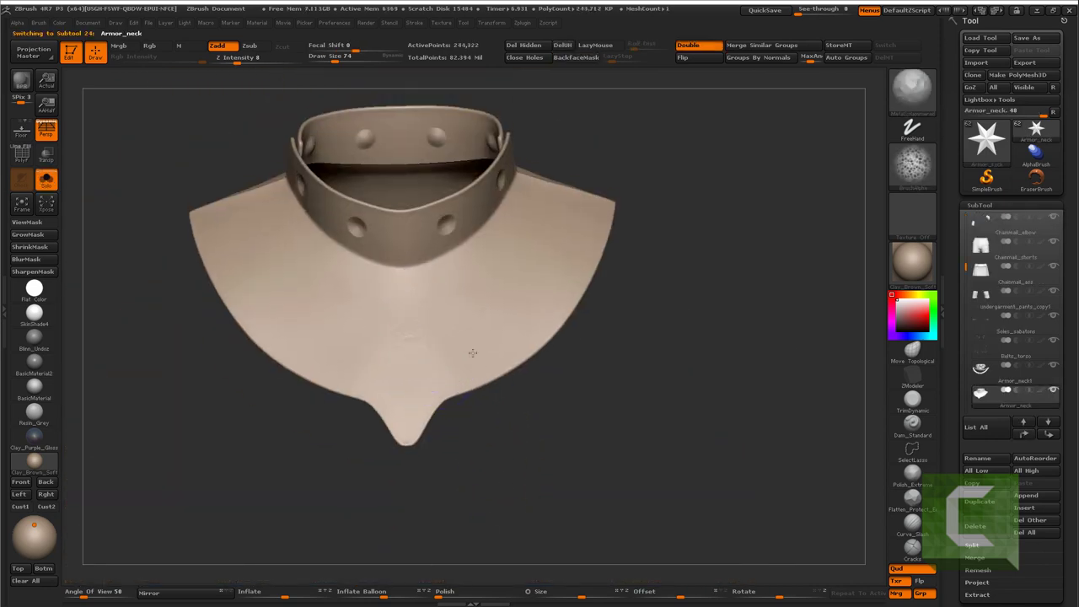
pyautogui.moveTo(567, 396); pyautogui.dragTo(574, 460)
pyautogui.moveTo(230, 61); pyautogui.dragTo(248, 88)
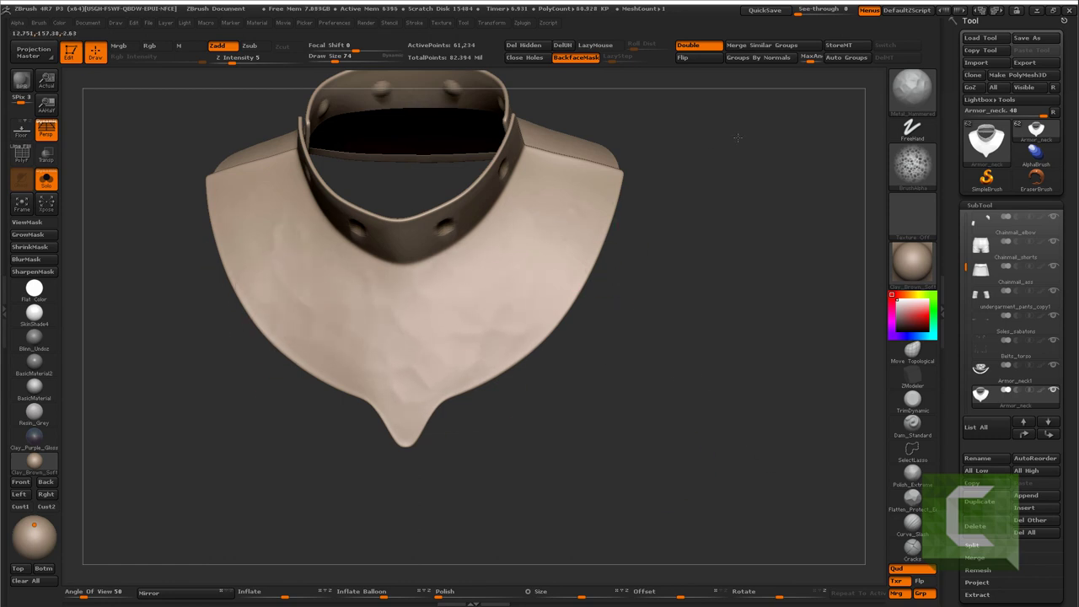
# Orbit the gorget to inspect the dents from above, below and the sides
pyautogui.moveTo(477, 249); pyautogui.dragTo(349, 229)
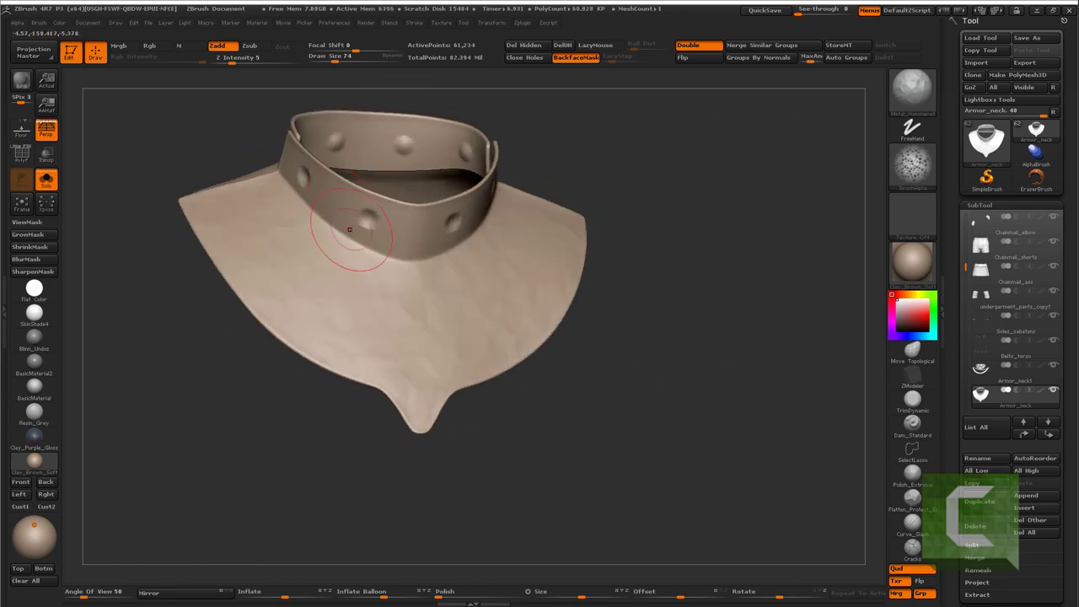
pyautogui.moveTo(679, 164); pyautogui.dragTo(518, 197)
pyautogui.moveTo(595, 141)
pyautogui.mouseDown()
pyautogui.moveTo(668, 146)
pyautogui.moveTo(475, 338)
pyautogui.moveTo(665, 314)
pyautogui.mouseUp()
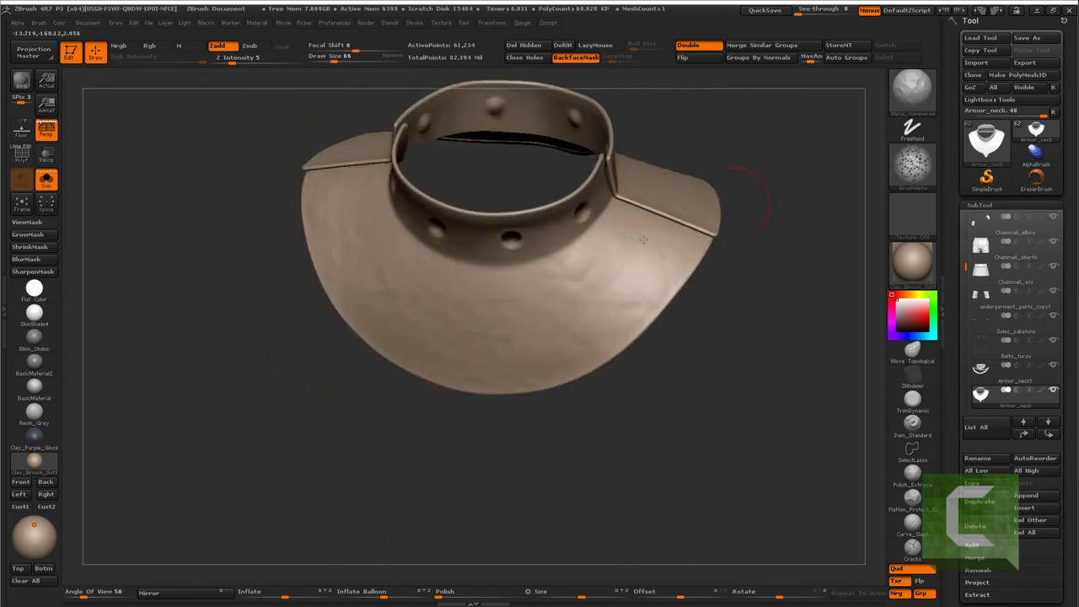
pyautogui.moveTo(643, 240); pyautogui.dragTo(738, 125)
pyautogui.moveTo(796, 88)
pyautogui.mouseDown()
pyautogui.moveTo(604, 197)
pyautogui.moveTo(831, 120)
pyautogui.mouseUp()
pyautogui.moveTo(611, 207)
pyautogui.mouseDown()
pyautogui.moveTo(800, 250)
pyautogui.moveTo(570, 209)
pyautogui.mouseUp()
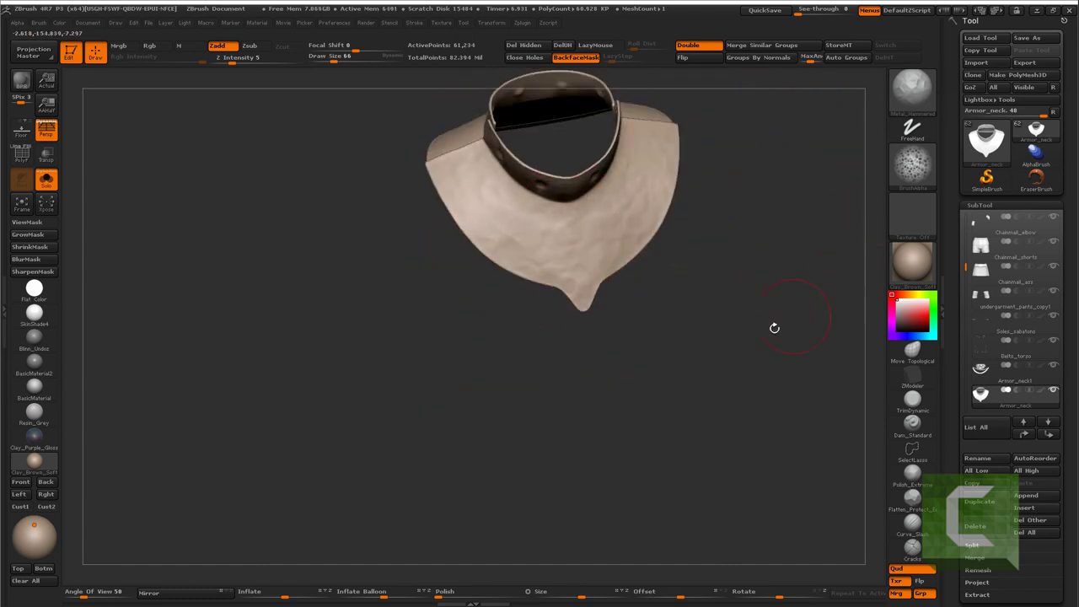
pyautogui.moveTo(774, 328)
pyautogui.mouseDown()
pyautogui.moveTo(725, 248)
pyautogui.moveTo(732, 175)
pyautogui.moveTo(641, 253)
pyautogui.moveTo(422, 278)
pyautogui.moveTo(649, 165)
pyautogui.moveTo(525, 303)
pyautogui.moveTo(386, 410)
pyautogui.moveTo(577, 481)
pyautogui.mouseUp()
# Select the Armor_neck1 collar piece and isolate it with Solo
pyautogui.hotkey('ctrl', 'shift', 's')
pyautogui.keyDown('alt'); pyautogui.click(408, 283); pyautogui.keyUp('alt')
pyautogui.hotkey('ctrl', 'shift', 's')
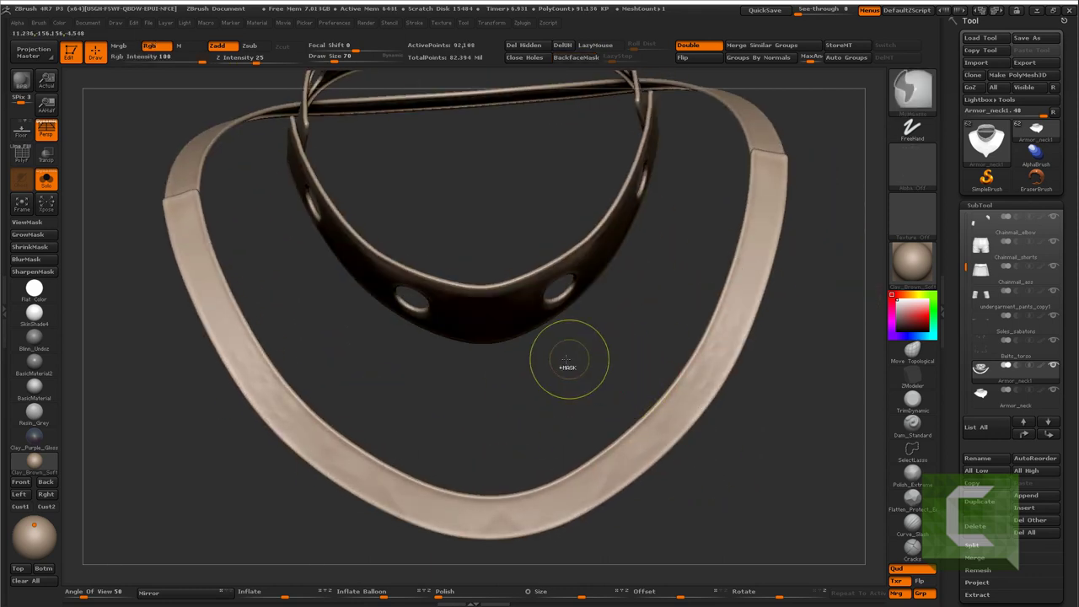
# Work hammered dents around the Armor_neck1 bands while turning the collar
pyautogui.moveTo(536, 517); pyautogui.dragTo(301, 392)
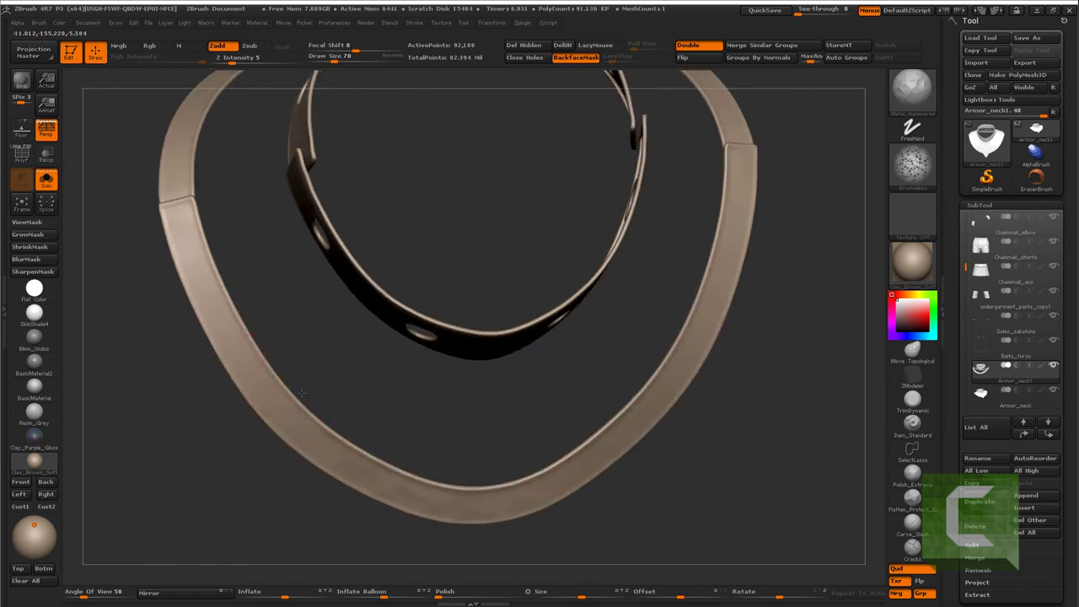
pyautogui.moveTo(523, 469); pyautogui.dragTo(774, 280)
pyautogui.moveTo(731, 176); pyautogui.dragTo(712, 307)
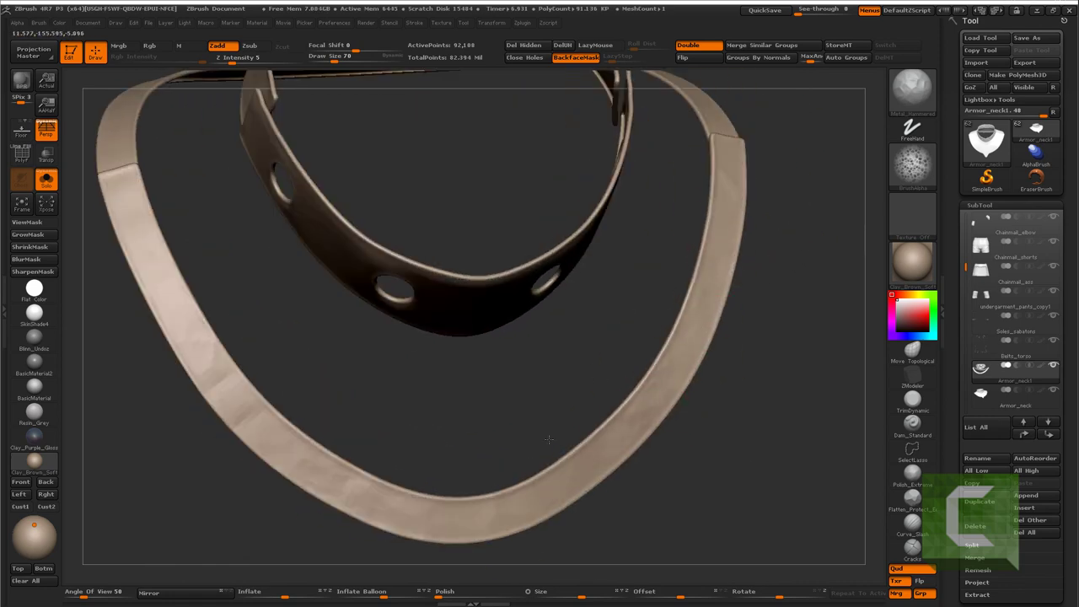
pyautogui.moveTo(548, 439)
pyautogui.mouseDown()
pyautogui.moveTo(706, 349)
pyautogui.moveTo(690, 222)
pyautogui.mouseUp()
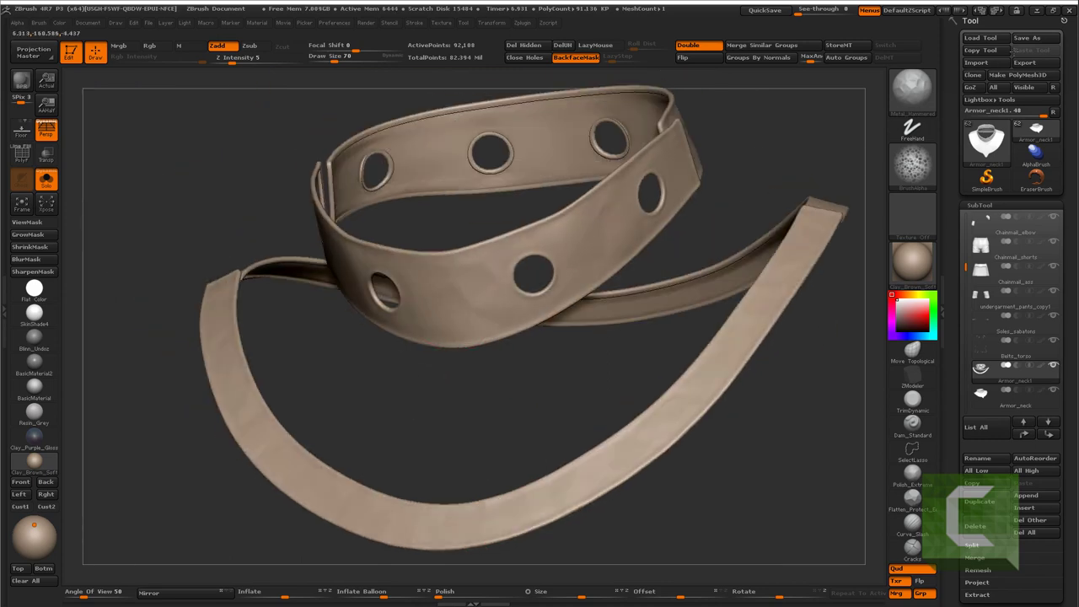
pyautogui.moveTo(872, 162); pyautogui.dragTo(671, 253)
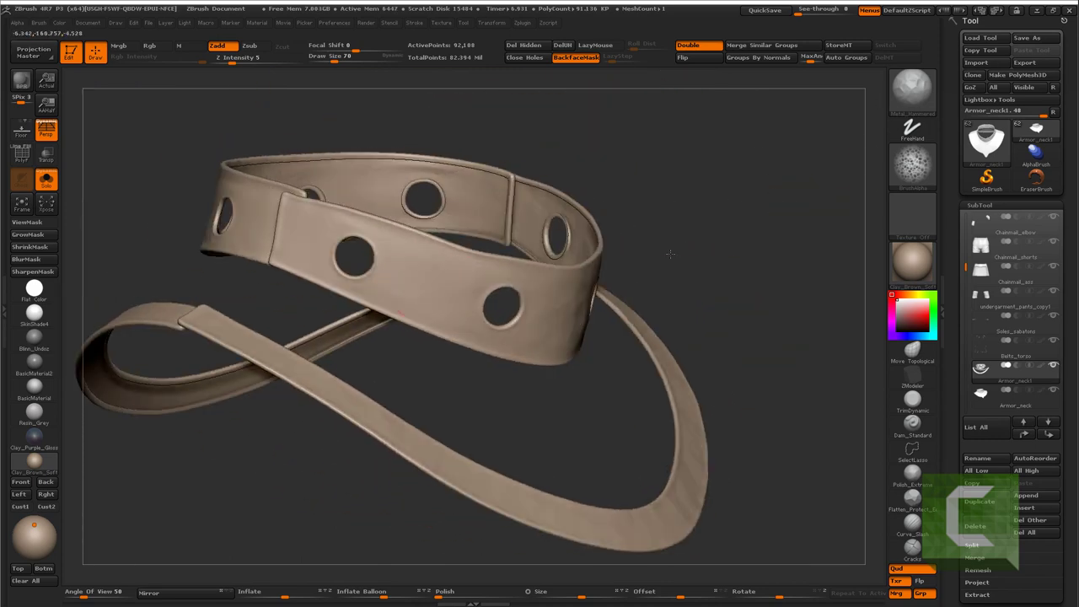
pyautogui.moveTo(789, 215); pyautogui.dragTo(634, 250)
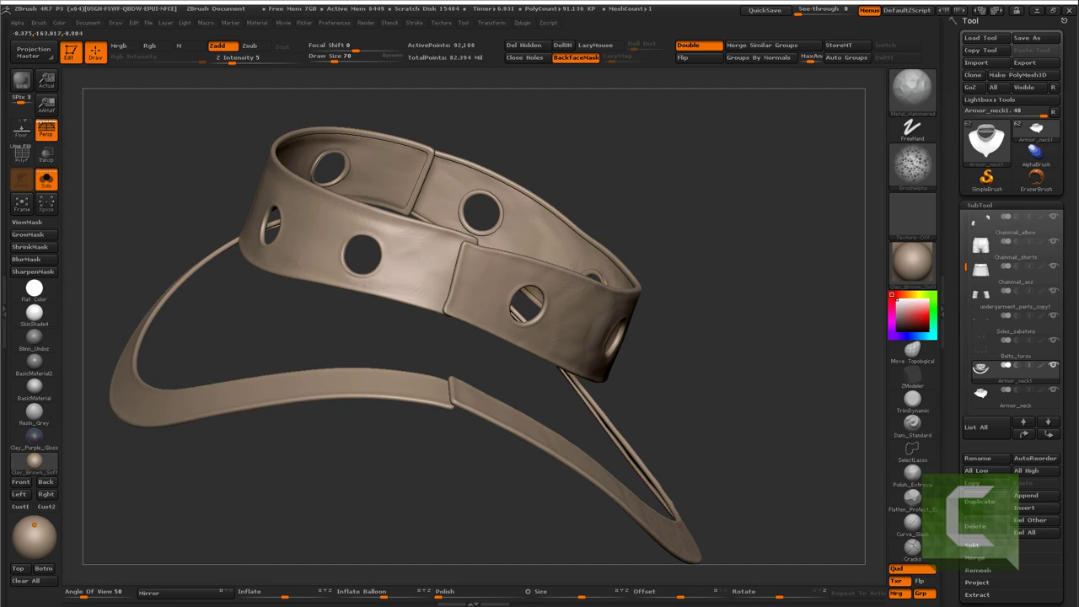
pyautogui.moveTo(780, 244)
pyautogui.mouseDown()
pyautogui.moveTo(433, 193)
pyautogui.moveTo(683, 231)
pyautogui.mouseUp()
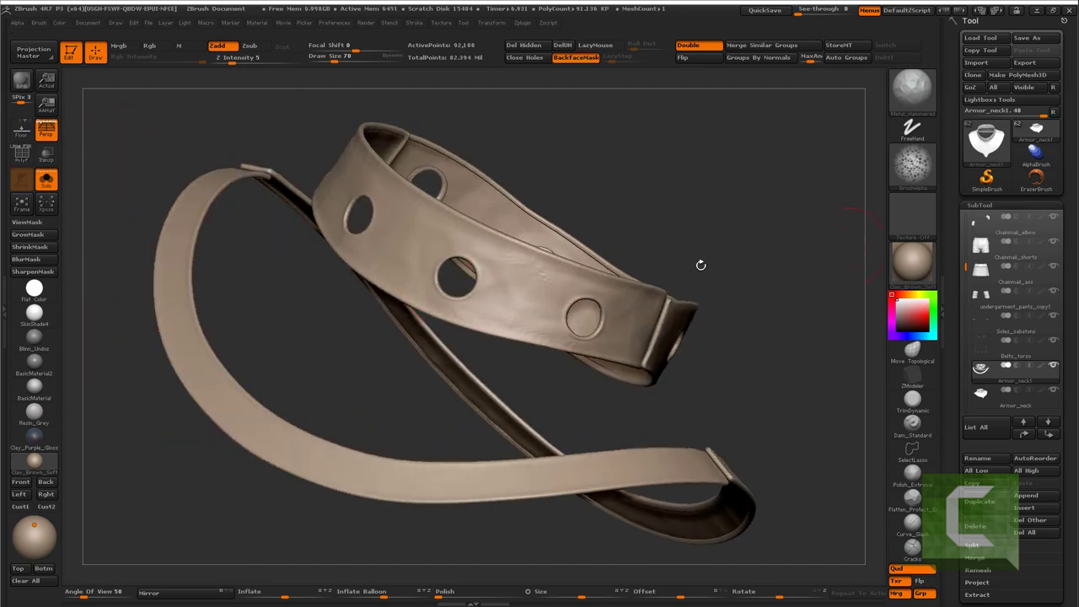
pyautogui.moveTo(630, 306); pyautogui.dragTo(455, 253)
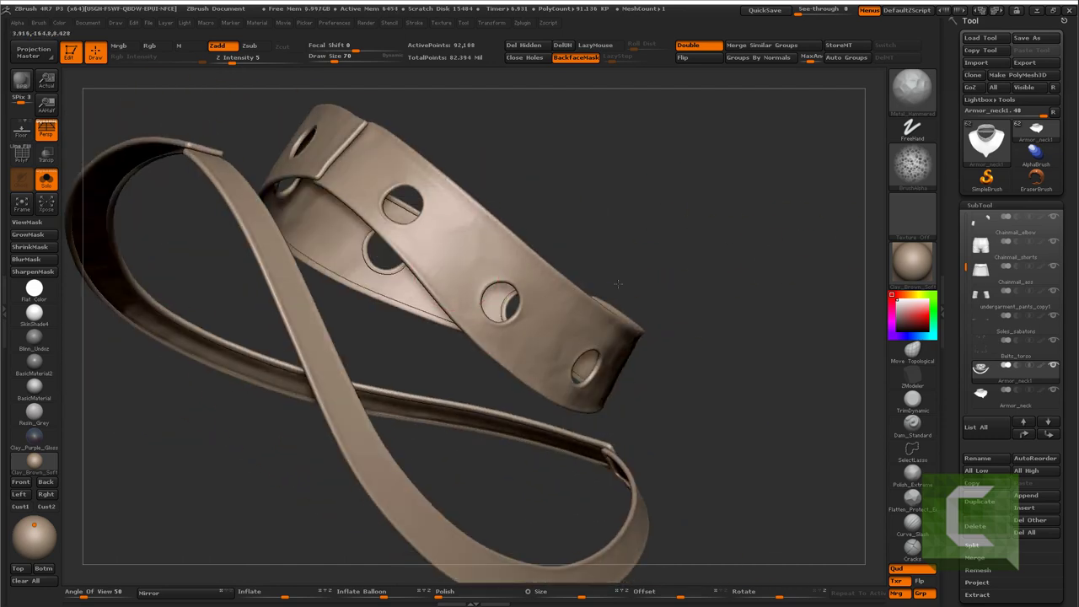
pyautogui.moveTo(618, 284)
pyautogui.mouseDown()
pyautogui.moveTo(472, 278)
pyautogui.moveTo(328, 309)
pyautogui.mouseUp()
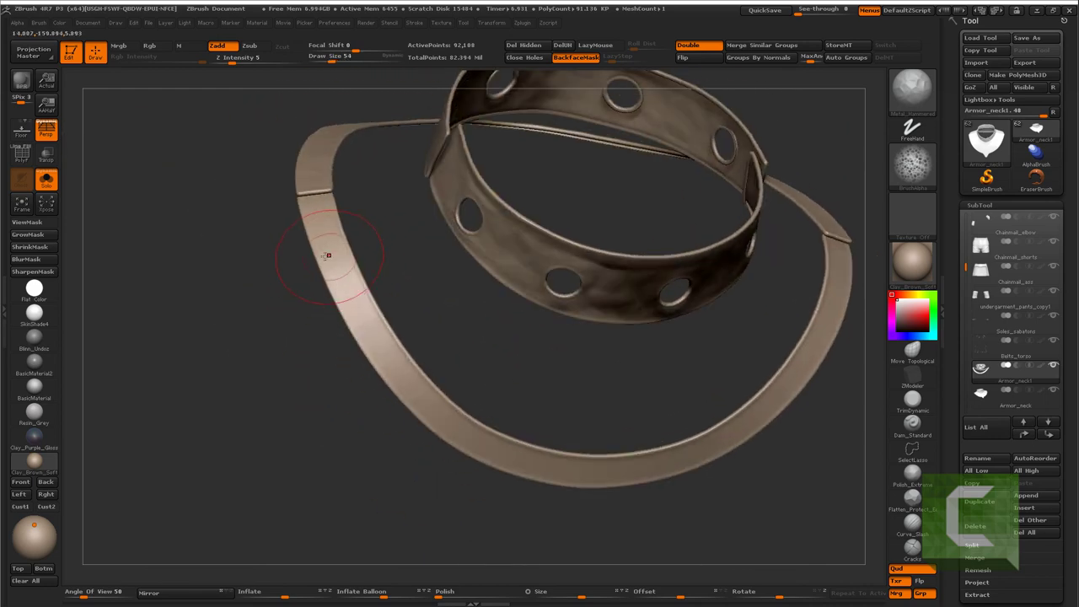
pyautogui.moveTo(328, 256)
pyautogui.mouseDown()
pyautogui.moveTo(304, 244)
pyautogui.moveTo(438, 278)
pyautogui.mouseUp()
# Collapse the right tray, finish the outer trim ring, and turn Solo off
pyautogui.click(955, 371)
pyautogui.moveTo(867, 354); pyautogui.dragTo(285, 298)
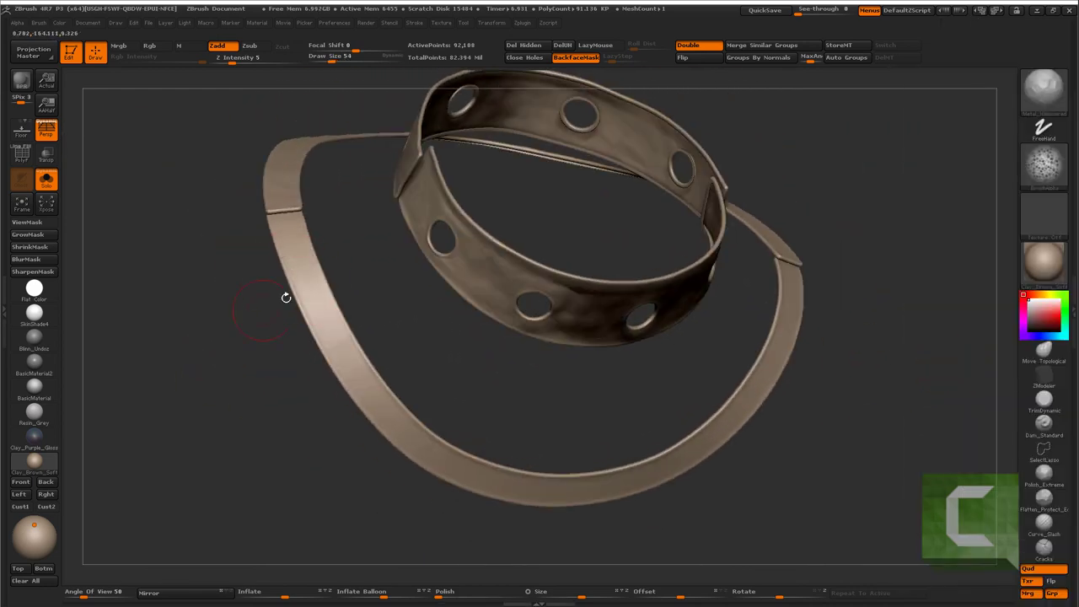
pyautogui.moveTo(398, 402)
pyautogui.mouseDown()
pyautogui.moveTo(616, 414)
pyautogui.moveTo(587, 386)
pyautogui.mouseUp()
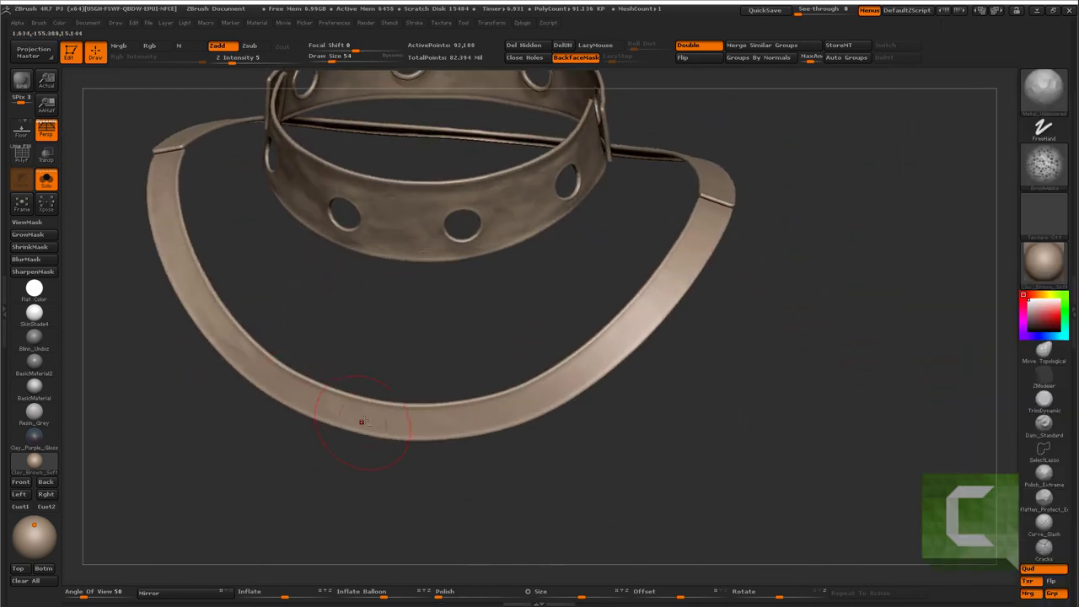
pyautogui.moveTo(972, 227); pyautogui.dragTo(777, 182)
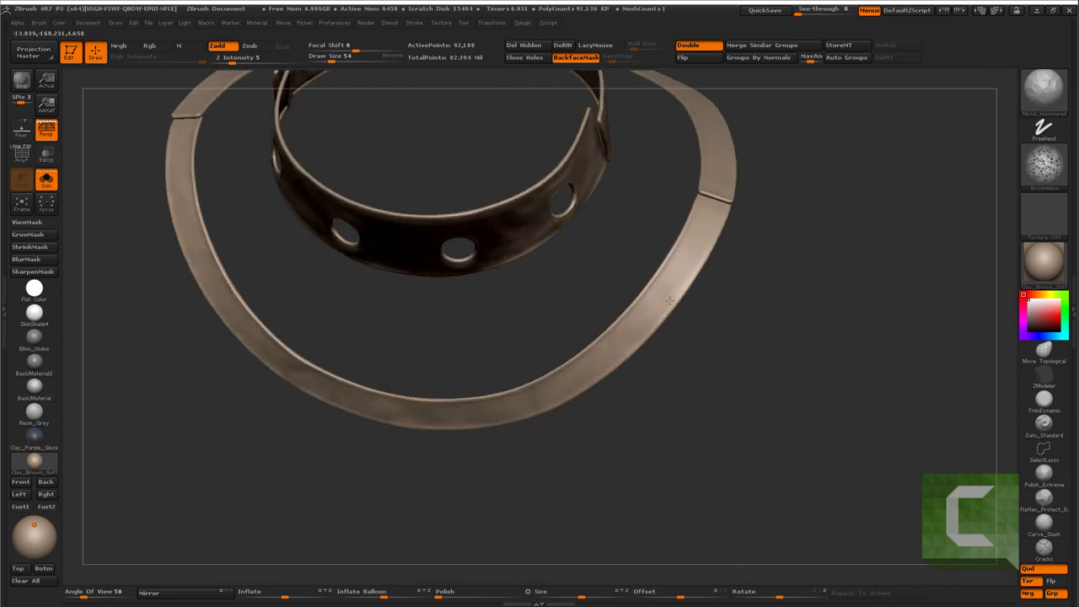
pyautogui.moveTo(875, 395)
pyautogui.mouseDown()
pyautogui.moveTo(766, 342)
pyautogui.moveTo(693, 189)
pyautogui.moveTo(759, 236)
pyautogui.moveTo(744, 268)
pyautogui.moveTo(607, 253)
pyautogui.mouseUp()
pyautogui.hotkey('ctrl', 'shift', 'x')
# Select the Armor_neck gorget, set Draw Size to 136, and orbit the bust to its back
pyautogui.keyDown('alt'); pyautogui.click(743, 271); pyautogui.keyUp('alt')
pyautogui.press('space')
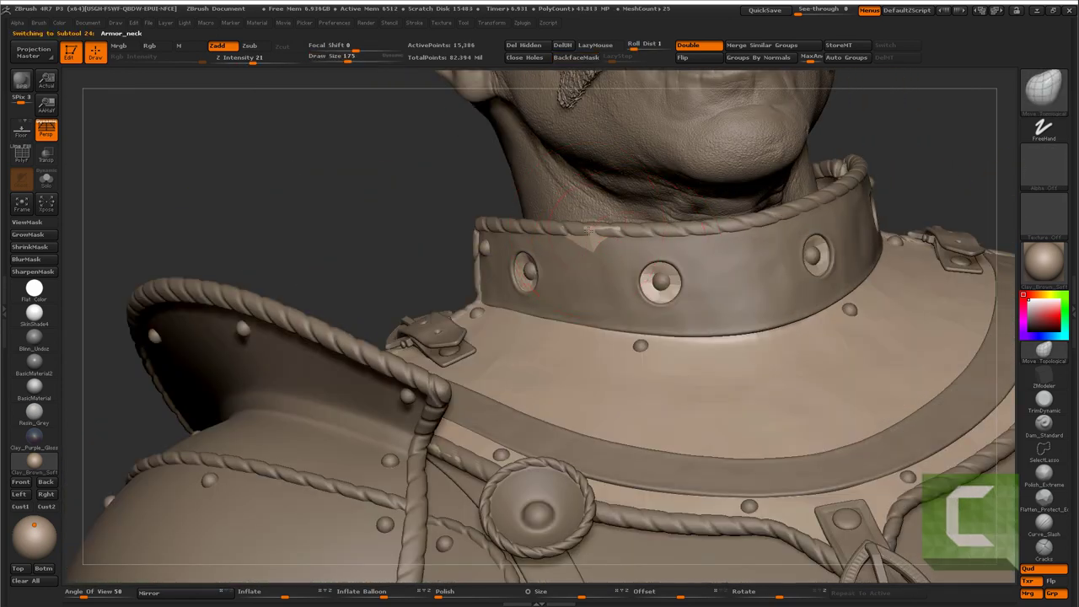
pyautogui.press('space')
pyautogui.moveTo(602, 239); pyautogui.dragTo(411, 387)
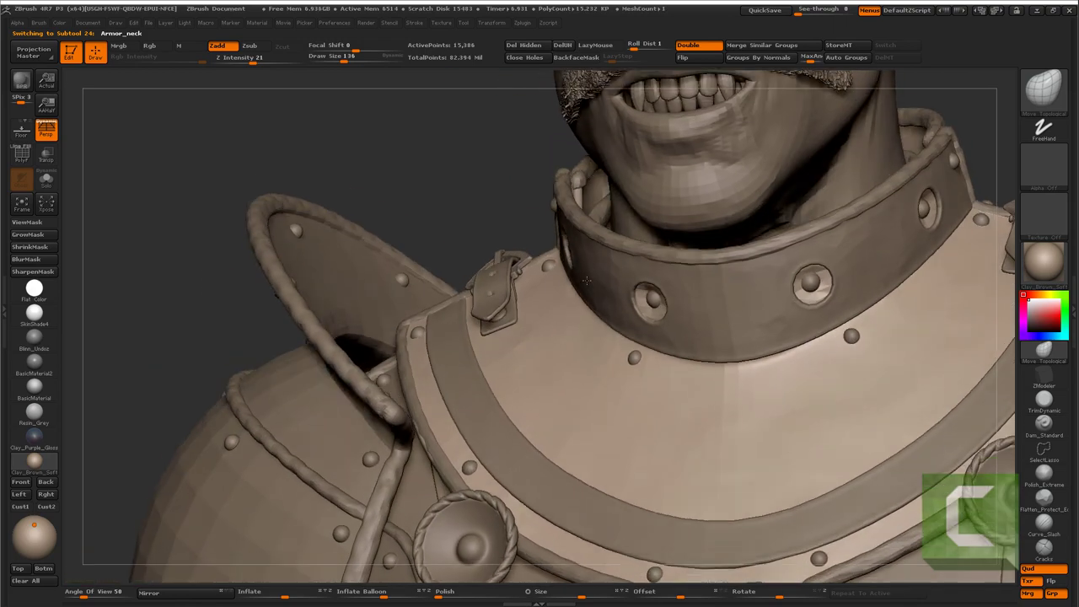
pyautogui.scroll(2, 412, 386)
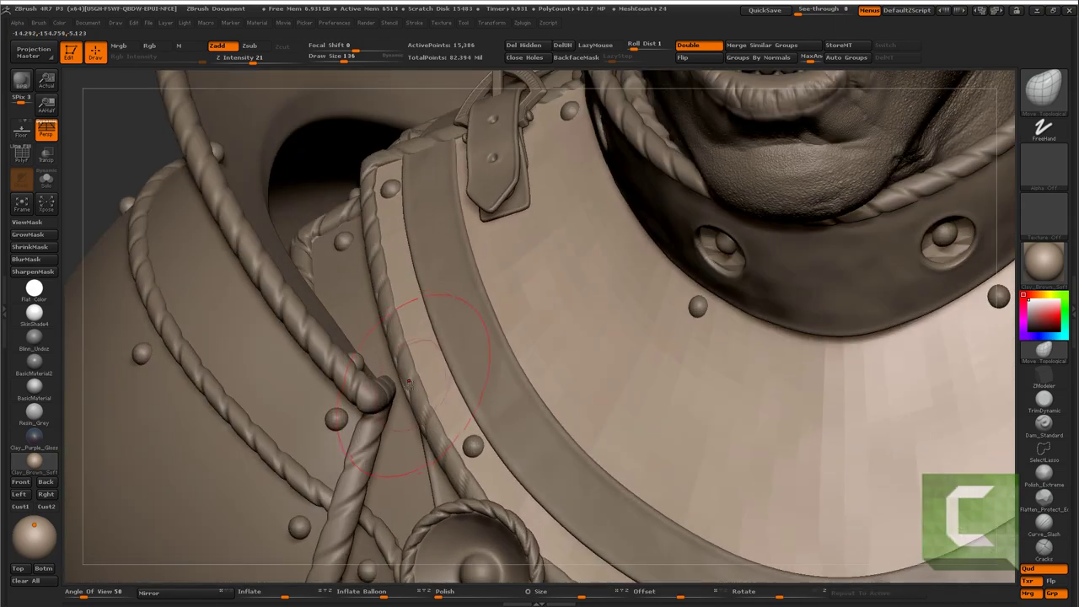
pyautogui.moveTo(400, 306)
pyautogui.mouseDown()
pyautogui.moveTo(535, 202)
pyautogui.moveTo(695, 255)
pyautogui.mouseUp()
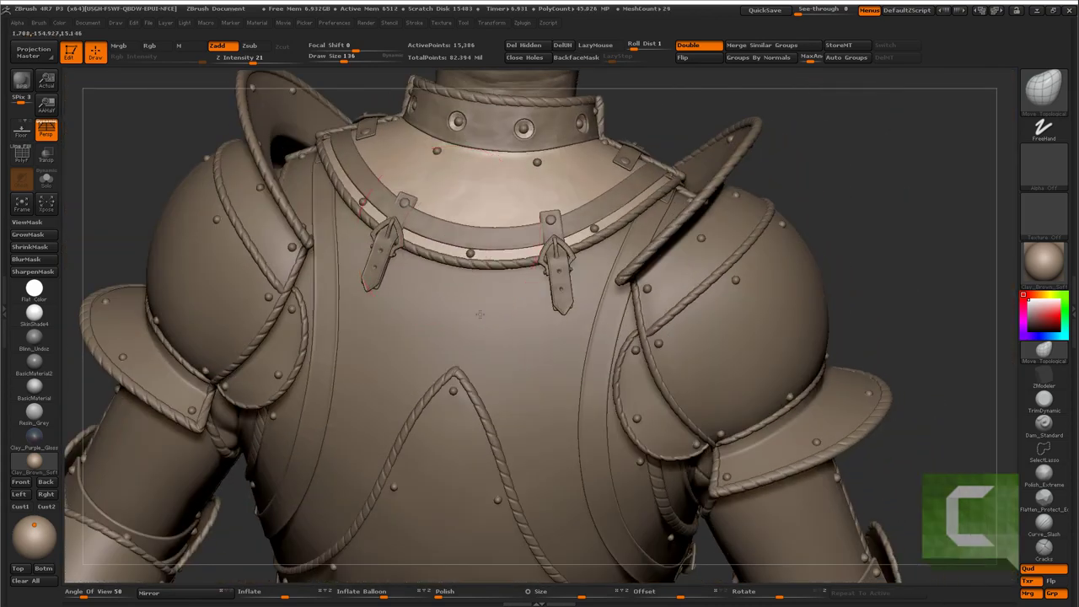
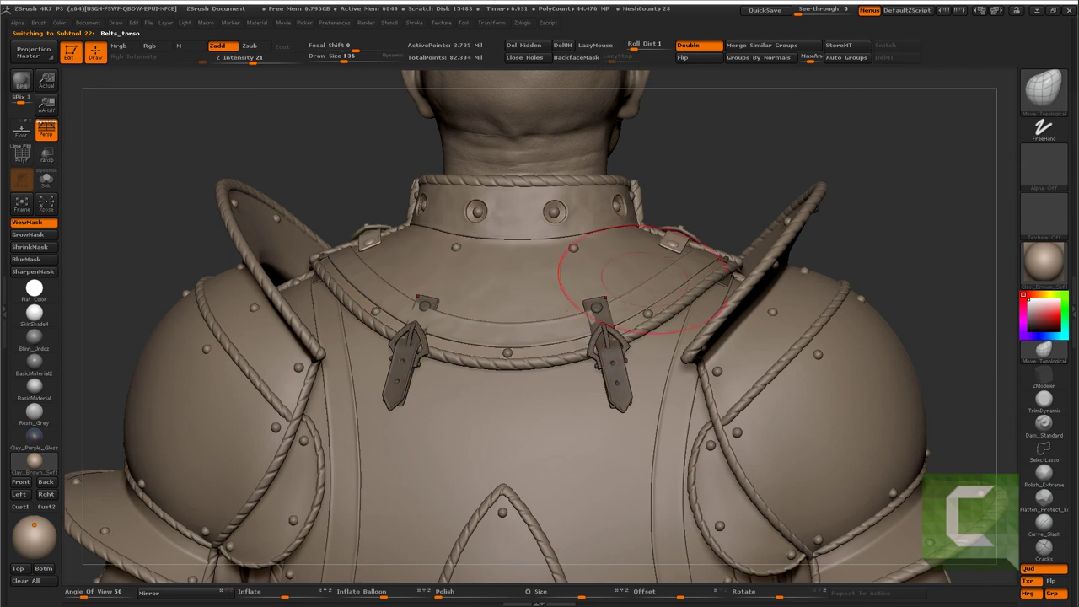
# Solo the Belts_torso subtool and sort through the strap parts by hiding and unhiding them
pyautogui.keyDown('alt'); pyautogui.click(675, 246); pyautogui.keyUp('alt')
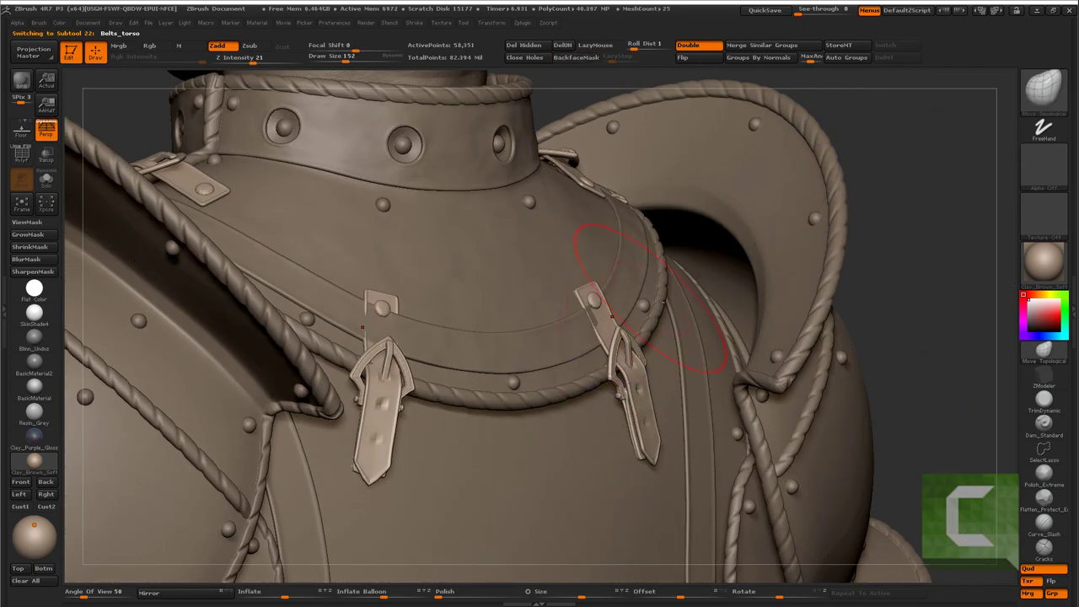
pyautogui.hotkey('shift', 'ctrl', 's')
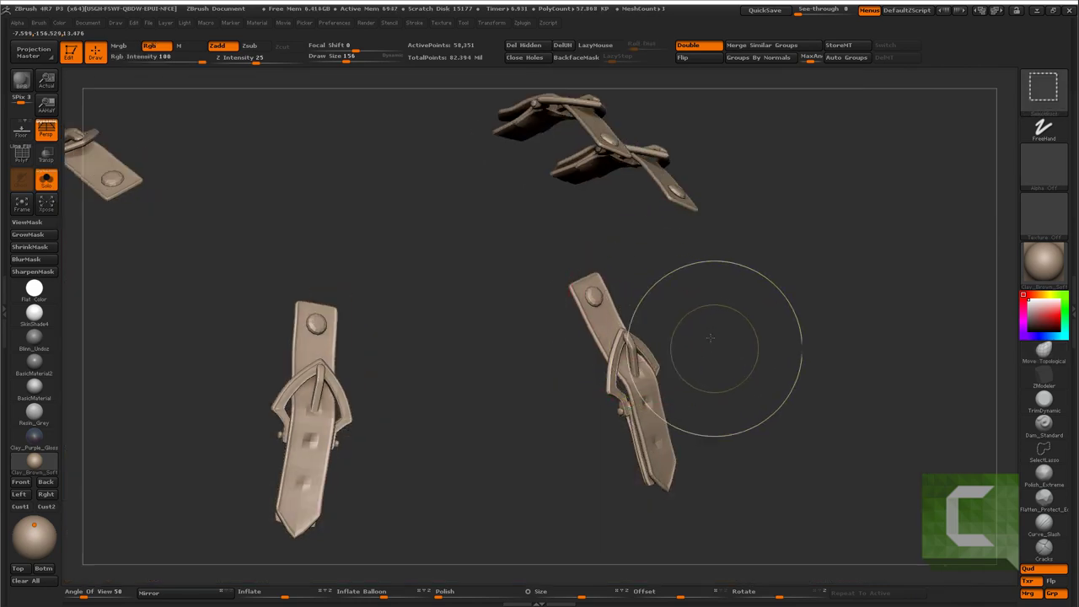
pyautogui.keyDown('ctrl'); pyautogui.keyDown('shift'); pyautogui.moveTo(711, 338); pyautogui.dragTo(278, 253); pyautogui.keyUp('shift'); pyautogui.keyUp('ctrl')
pyautogui.keyDown('ctrl'); pyautogui.keyDown('shift'); pyautogui.click(703, 354); pyautogui.keyUp('shift'); pyautogui.keyUp('ctrl')
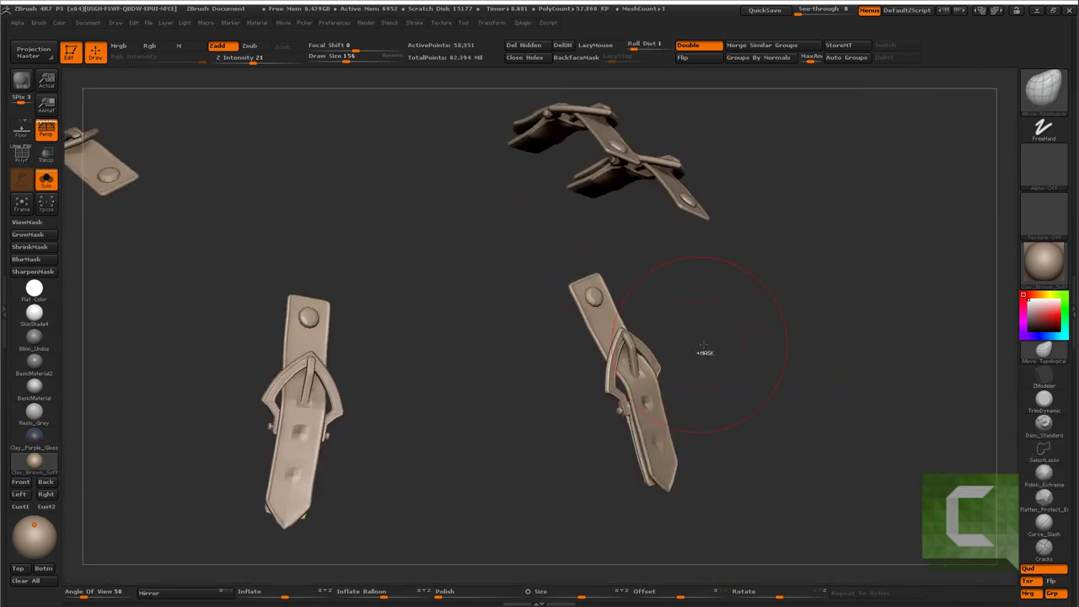
pyautogui.keyDown('ctrl'); pyautogui.keyDown('shift'); pyautogui.moveTo(515, 253); pyautogui.dragTo(725, 506); pyautogui.keyUp('shift'); pyautogui.keyUp('ctrl')
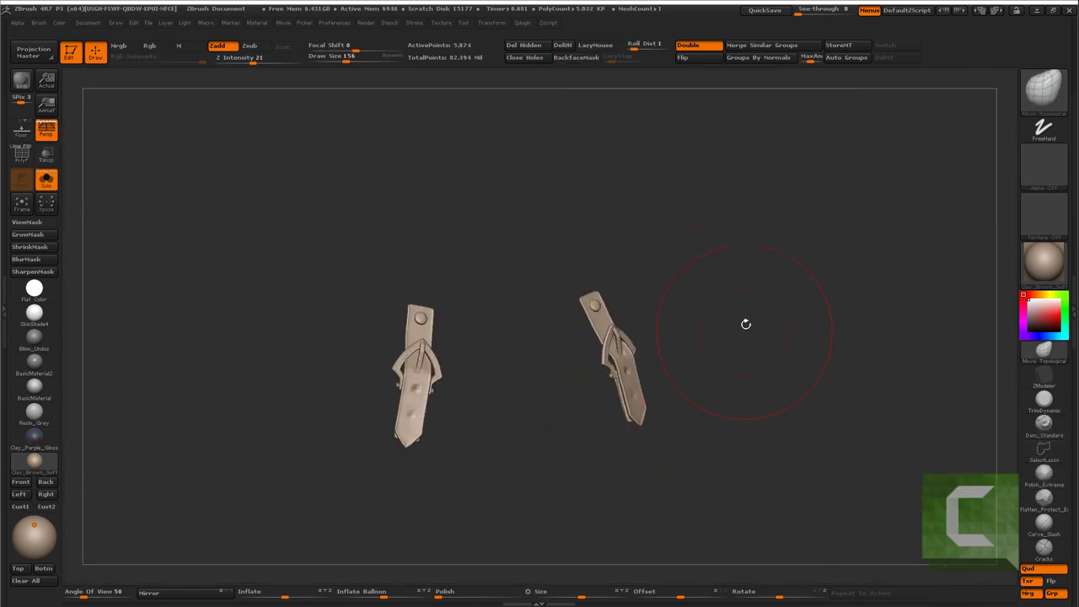
pyautogui.keyDown('ctrl'); pyautogui.keyDown('shift'); pyautogui.click(573, 274); pyautogui.keyUp('shift'); pyautogui.keyUp('ctrl')
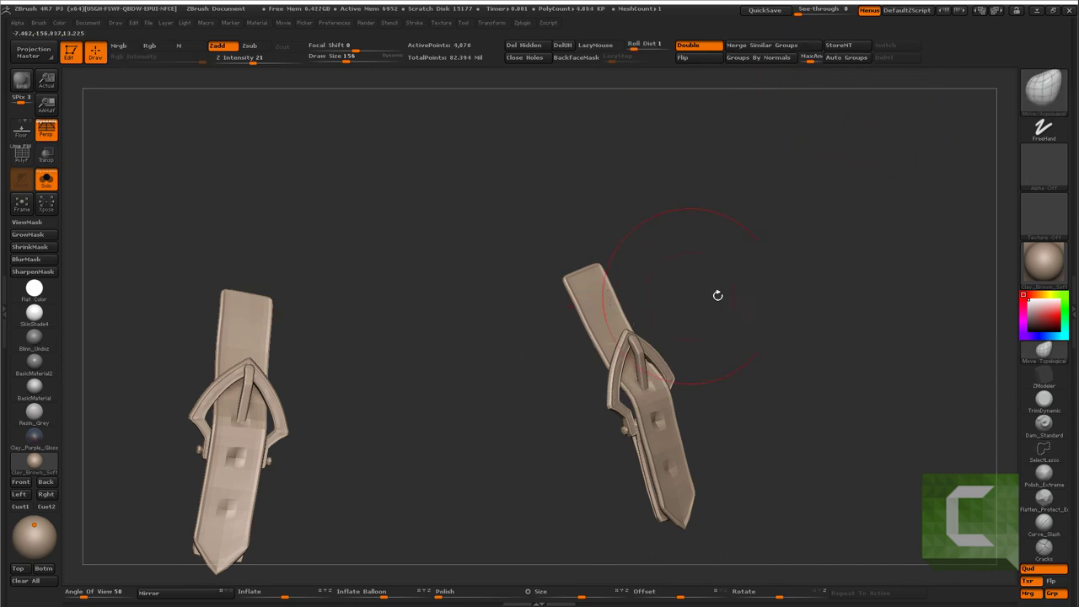
pyautogui.keyDown('ctrl'); pyautogui.keyDown('shift'); pyautogui.moveTo(717, 295); pyautogui.dragTo(638, 321); pyautogui.keyUp('shift'); pyautogui.keyUp('ctrl')
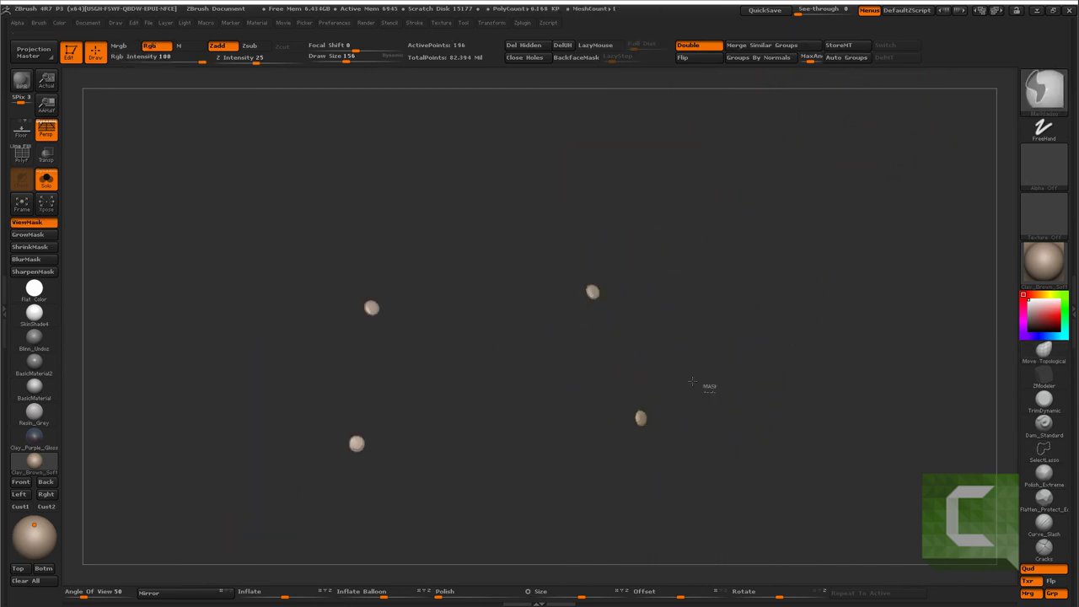
pyautogui.keyDown('ctrl'); pyautogui.keyDown('shift'); pyautogui.click(725, 413); pyautogui.keyUp('shift'); pyautogui.keyUp('ctrl')
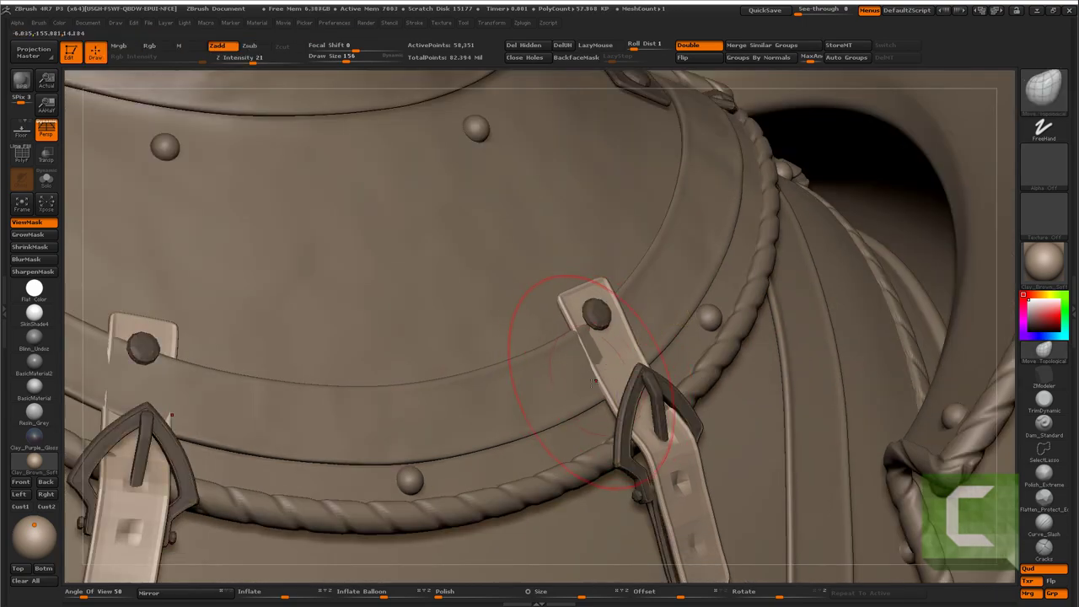
# Lasso-mask the other strap pieces so only the right buckle strap stays unmasked
pyautogui.moveTo(597, 371)
pyautogui.mouseDown(button='right')
pyautogui.moveTo(544, 363)
pyautogui.moveTo(566, 337)
pyautogui.moveTo(699, 337)
pyautogui.mouseUp(button='right')
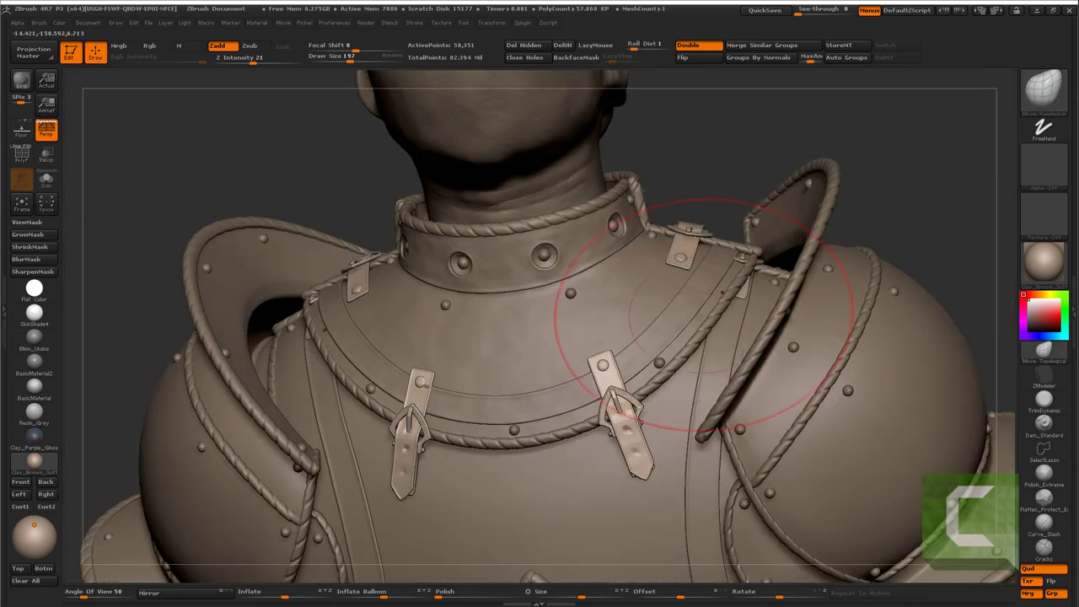
pyautogui.hotkey('alt', 'shift', 's')
pyautogui.keyDown('ctrl'); pyautogui.moveTo(697, 394); pyautogui.dragTo(518, 321); pyautogui.keyUp('ctrl')
pyautogui.hotkey('alt', 'shift', 's')
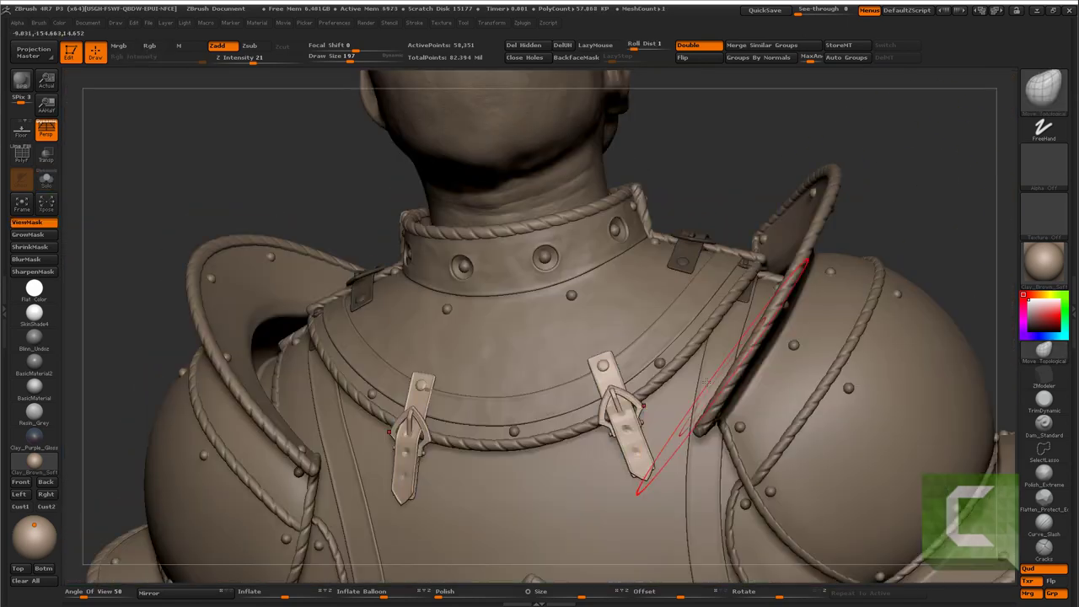
pyautogui.moveTo(751, 445)
pyautogui.mouseDown(button='right')
pyautogui.moveTo(920, 210)
pyautogui.moveTo(641, 215)
pyautogui.mouseUp(button='right')
# Rotate the right buckle strap to a new angle around a Transpose line drawn along it
pyautogui.press('w')
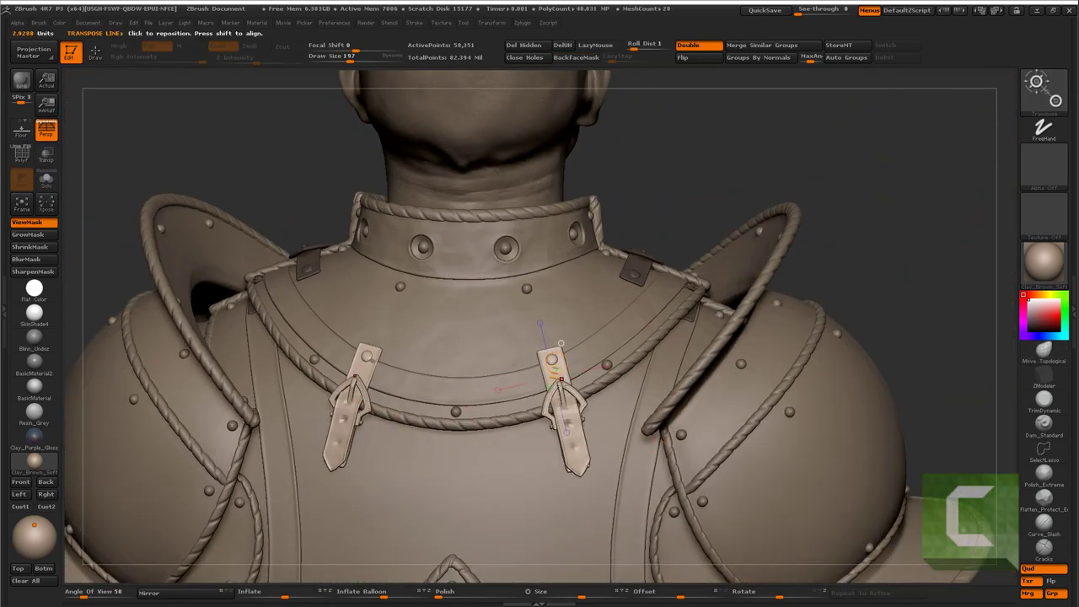
pyautogui.moveTo(550, 369); pyautogui.dragTo(573, 430, button='right')
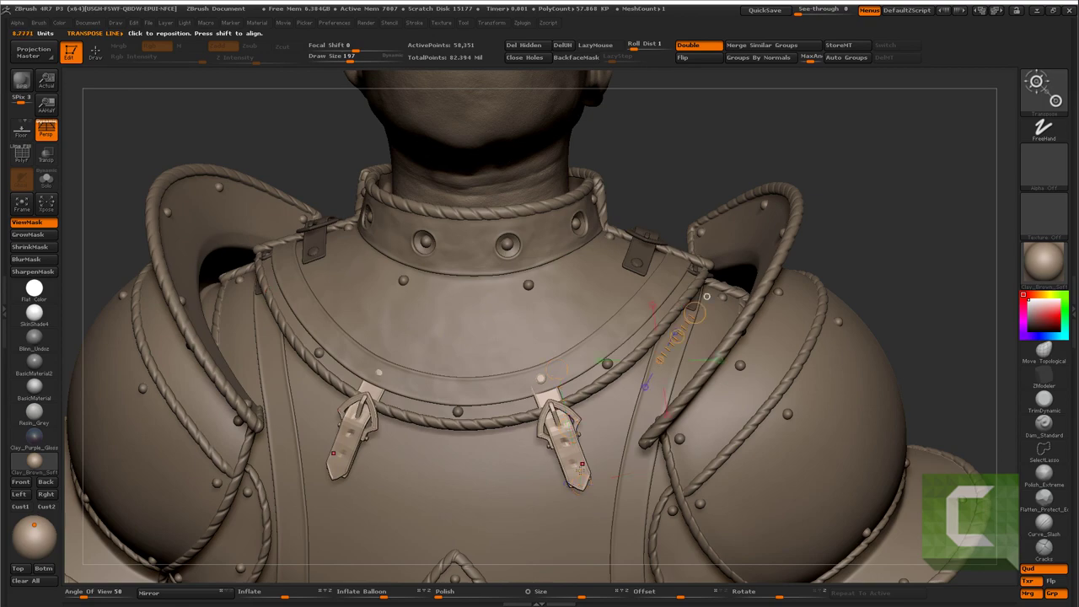
pyautogui.moveTo(540, 363); pyautogui.dragTo(590, 506)
pyautogui.moveTo(570, 322)
pyautogui.mouseDown(button='right')
pyautogui.moveTo(670, 298)
pyautogui.moveTo(666, 311)
pyautogui.mouseUp(button='right')
pyautogui.hotkey('ctrl', 'shift', 's')
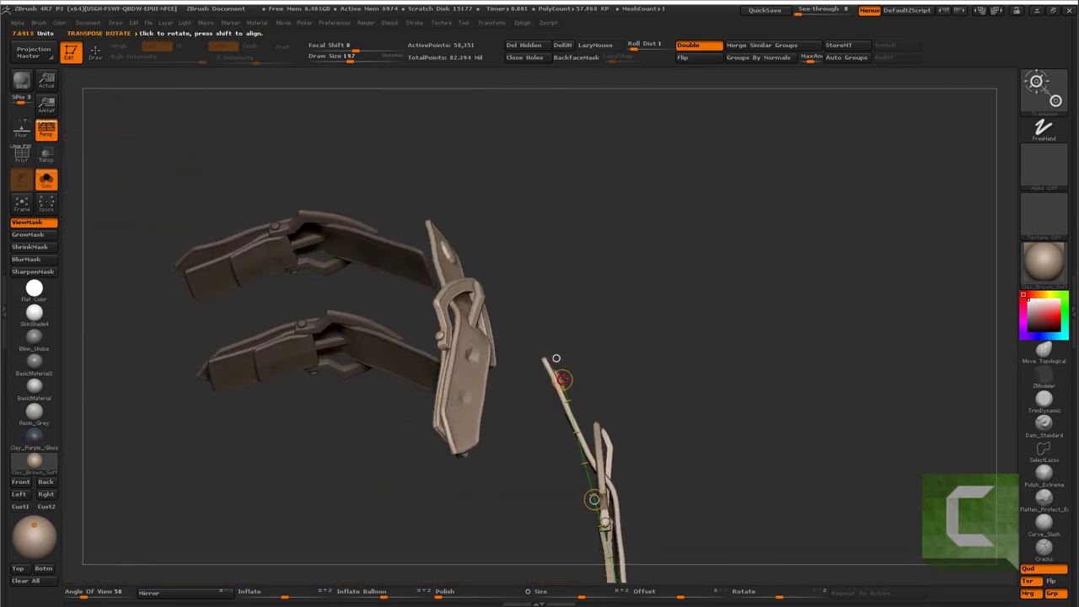
pyautogui.hotkey('ctrl', 'shift', 's')
pyautogui.moveTo(555, 359)
pyautogui.mouseDown(button='right')
pyautogui.moveTo(647, 311)
pyautogui.moveTo(537, 291)
pyautogui.moveTo(681, 340)
pyautogui.mouseUp(button='right')
# Return to Draw mode, restore the top subdivision level and orbit to a back view
pyautogui.press('q')
pyautogui.press('d')
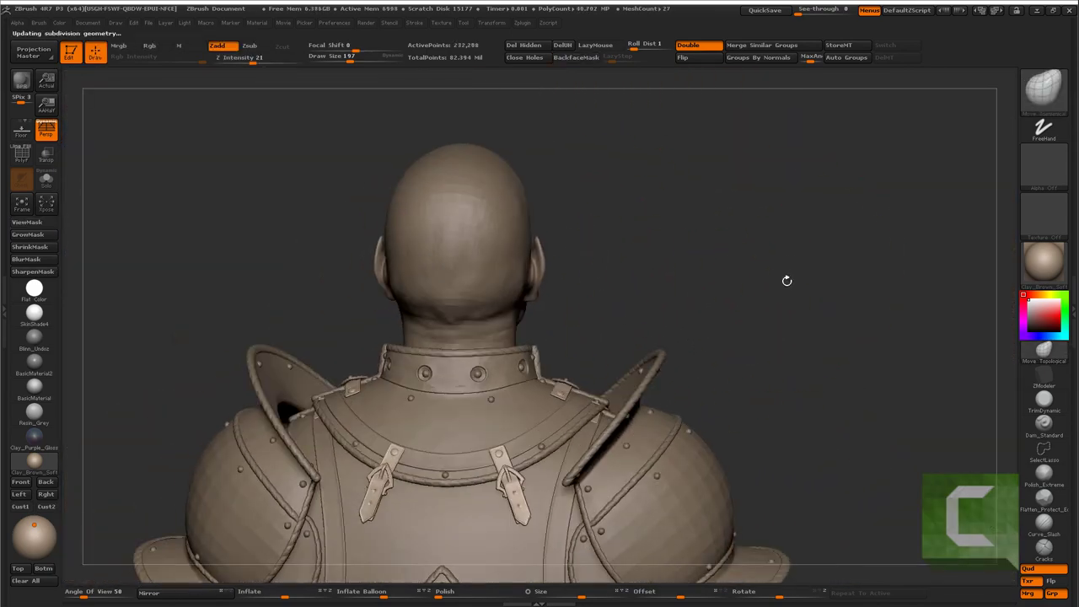
pyautogui.moveTo(786, 280)
pyautogui.mouseDown(button='right')
pyautogui.moveTo(795, 303)
pyautogui.moveTo(676, 349)
pyautogui.moveTo(815, 245)
pyautogui.moveTo(775, 295)
pyautogui.moveTo(806, 277)
pyautogui.mouseUp(button='right')
# Solo Armor_shoulders_full, load the Metal_Hammered brush and set the highest subdivision level
pyautogui.keyDown('alt'); pyautogui.click(776, 295); pyautogui.keyUp('alt')
pyautogui.click(46, 179)
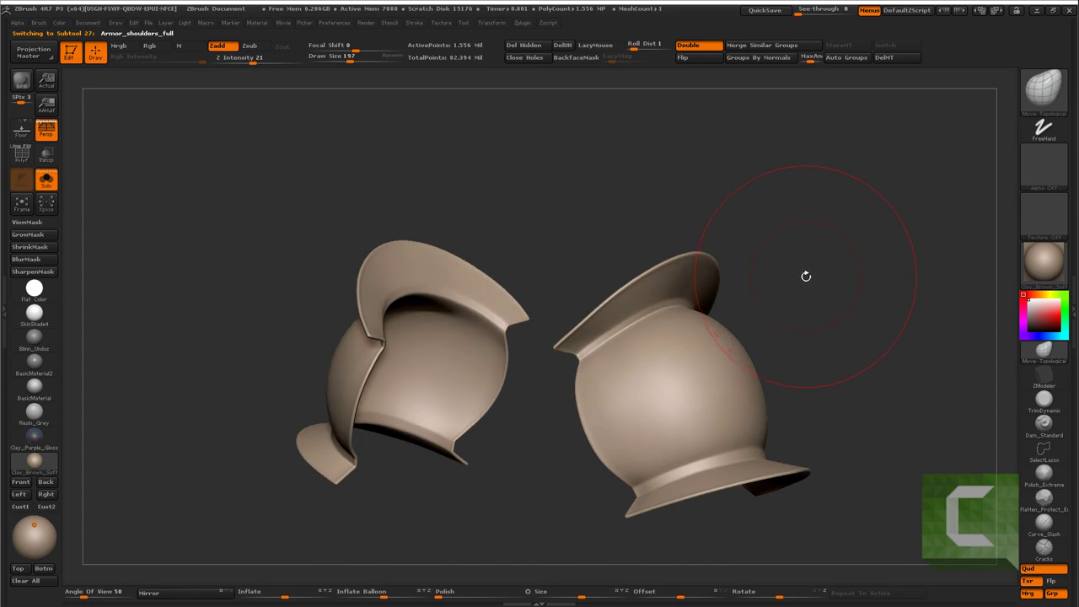
pyautogui.press('b')
pyautogui.click(699, 361)
pyautogui.moveTo(699, 362); pyautogui.dragTo(696, 261, button='right')
pyautogui.hotkey('shift', 'd')
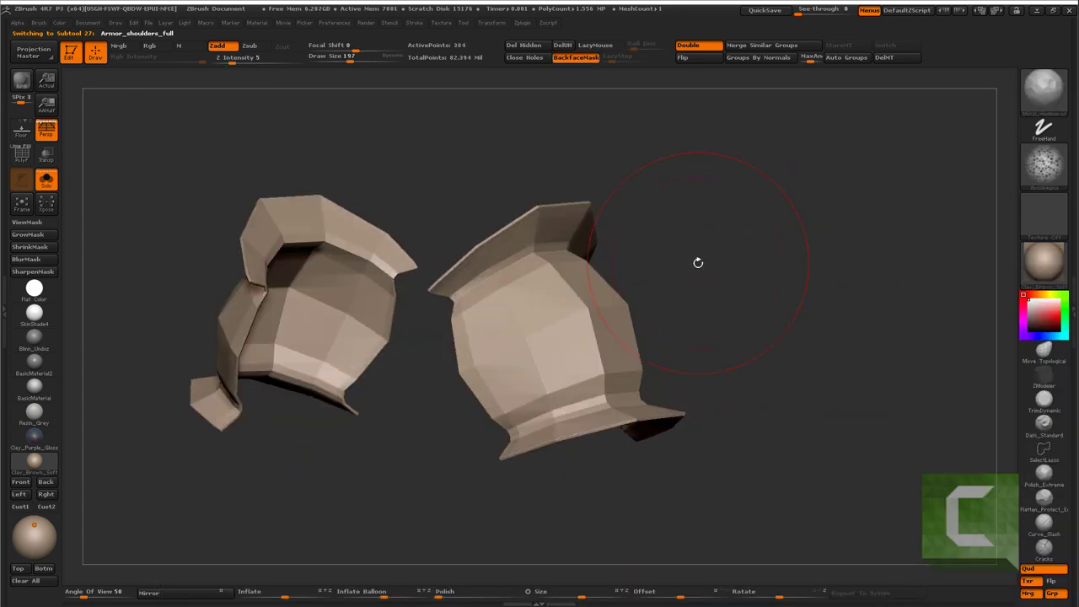
pyautogui.press('d')
pyautogui.press('d')
pyautogui.press('d')
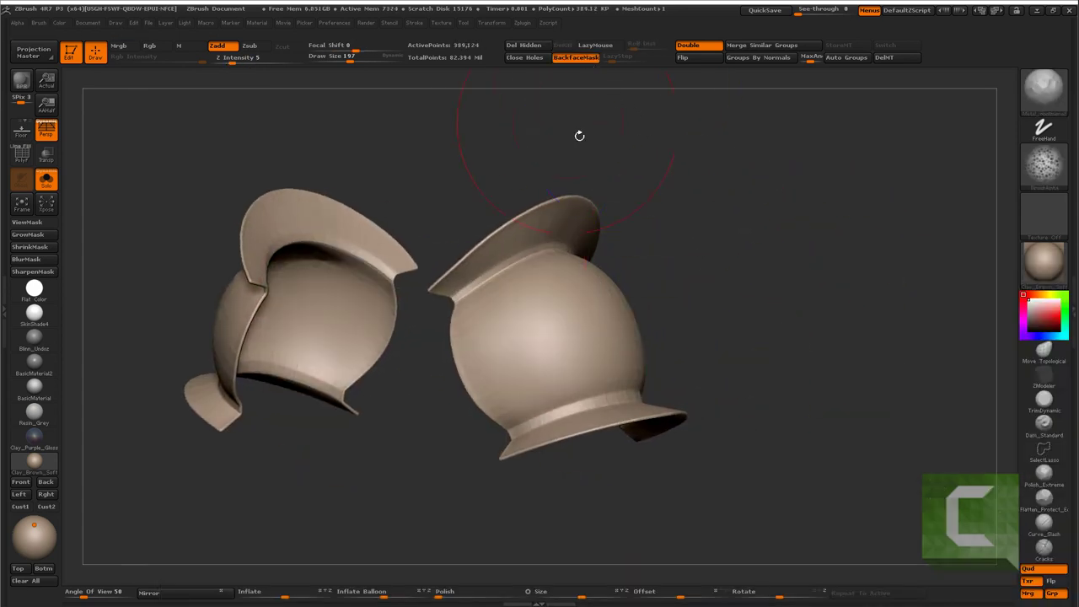
# Hammer dents over the shoulder cups, including their underside and front
pyautogui.moveTo(579, 136)
pyautogui.mouseDown(button='right')
pyautogui.moveTo(481, 361)
pyautogui.moveTo(540, 356)
pyautogui.moveTo(662, 384)
pyautogui.moveTo(814, 371)
pyautogui.moveTo(614, 196)
pyautogui.mouseUp(button='right')
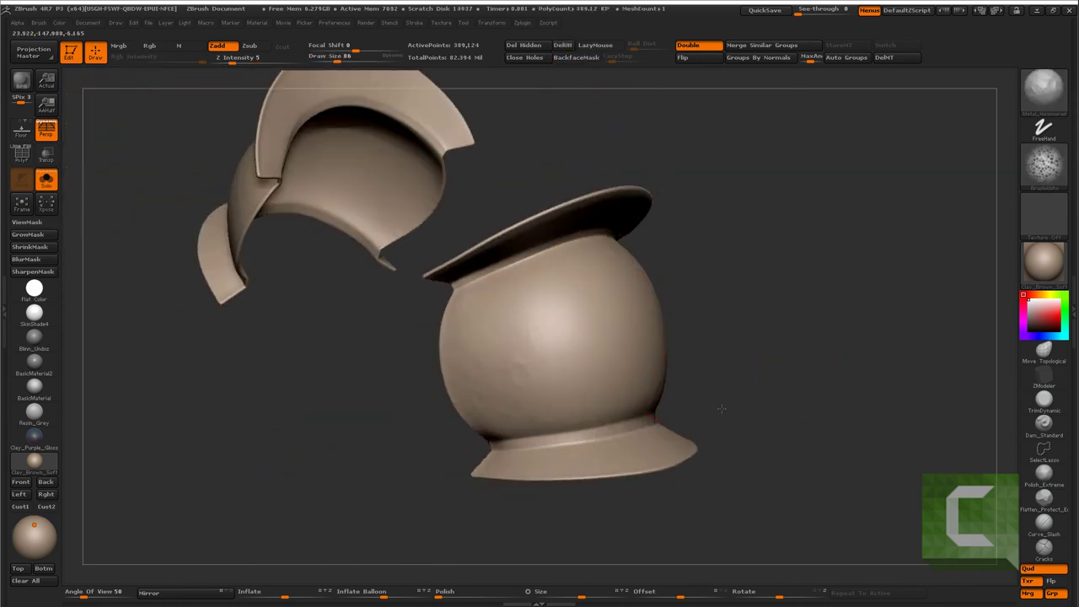
pyautogui.moveTo(811, 328)
pyautogui.mouseDown(button='right')
pyautogui.moveTo(650, 349)
pyautogui.moveTo(641, 456)
pyautogui.moveTo(730, 445)
pyautogui.mouseUp(button='right')
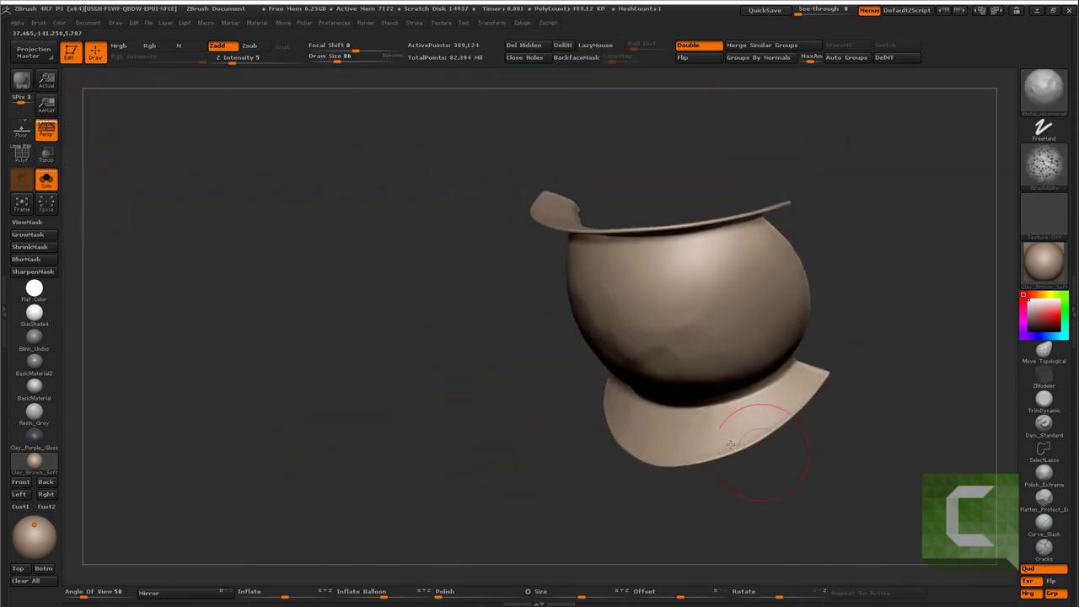
pyautogui.moveTo(969, 253)
pyautogui.mouseDown(button='right')
pyautogui.moveTo(826, 236)
pyautogui.moveTo(778, 205)
pyautogui.mouseUp(button='right')
pyautogui.moveTo(921, 371)
pyautogui.mouseDown(button='right')
pyautogui.moveTo(457, 260)
pyautogui.moveTo(734, 436)
pyautogui.moveTo(796, 428)
pyautogui.moveTo(556, 362)
pyautogui.moveTo(656, 358)
pyautogui.moveTo(860, 515)
pyautogui.moveTo(964, 388)
pyautogui.moveTo(840, 325)
pyautogui.moveTo(602, 409)
pyautogui.moveTo(511, 397)
pyautogui.moveTo(648, 410)
pyautogui.moveTo(799, 290)
pyautogui.mouseUp(button='right')
# Solo the round shoulder pads and orbit around them to check the dents
pyautogui.hotkey('shift', 'ctrl', 's')
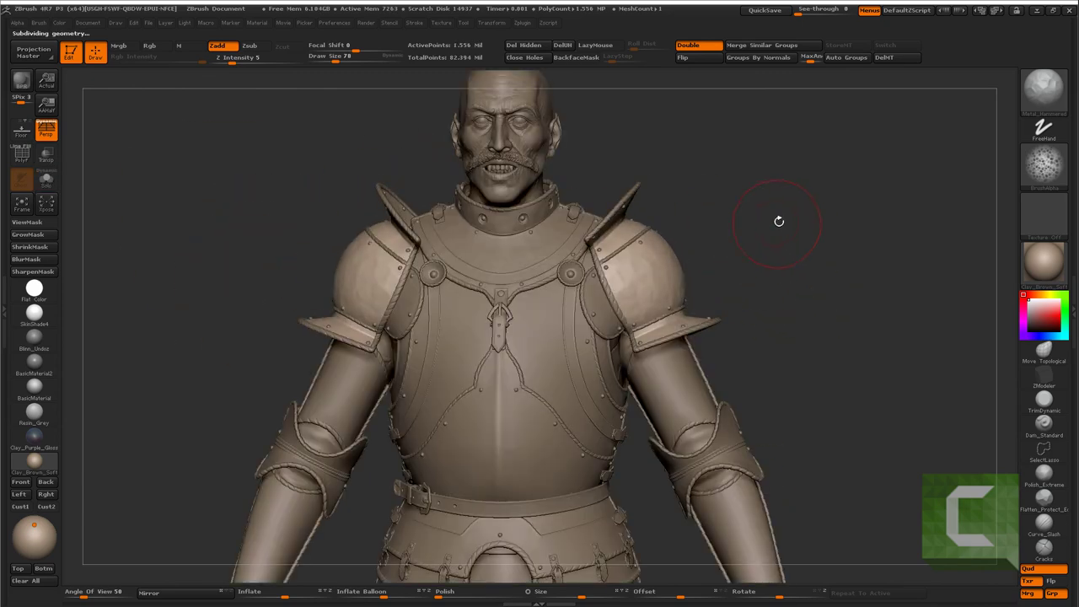
pyautogui.moveTo(776, 217)
pyautogui.mouseDown(button='right')
pyautogui.moveTo(807, 246)
pyautogui.moveTo(538, 319)
pyautogui.moveTo(571, 378)
pyautogui.moveTo(550, 377)
pyautogui.mouseUp(button='right')
pyautogui.hotkey('shift', 'ctrl', 's')
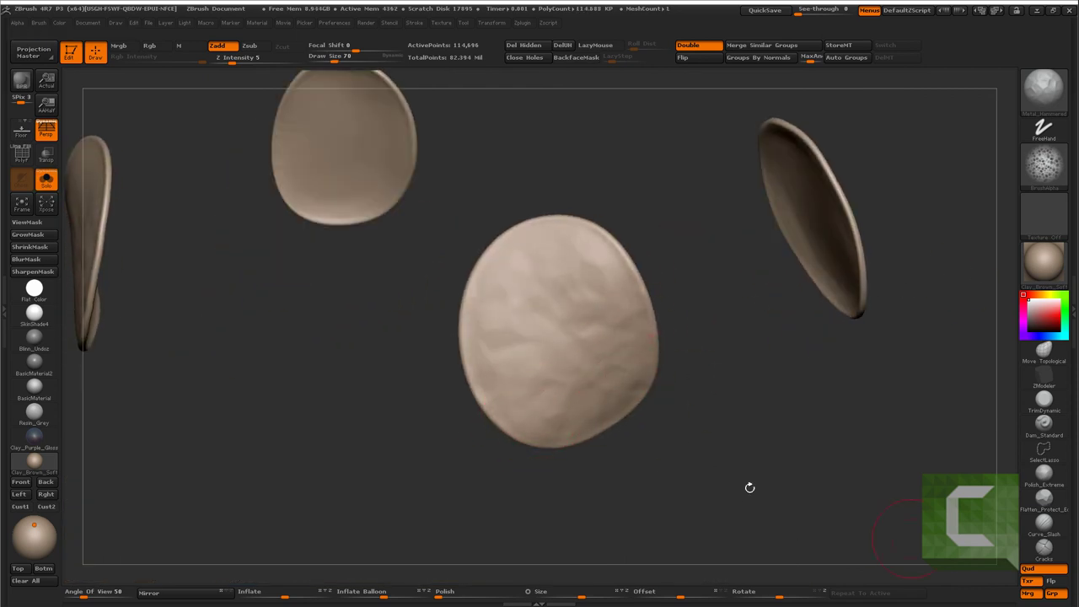
pyautogui.moveTo(641, 472)
pyautogui.mouseDown(button='right')
pyautogui.moveTo(706, 464)
pyautogui.moveTo(512, 462)
pyautogui.mouseUp(button='right')
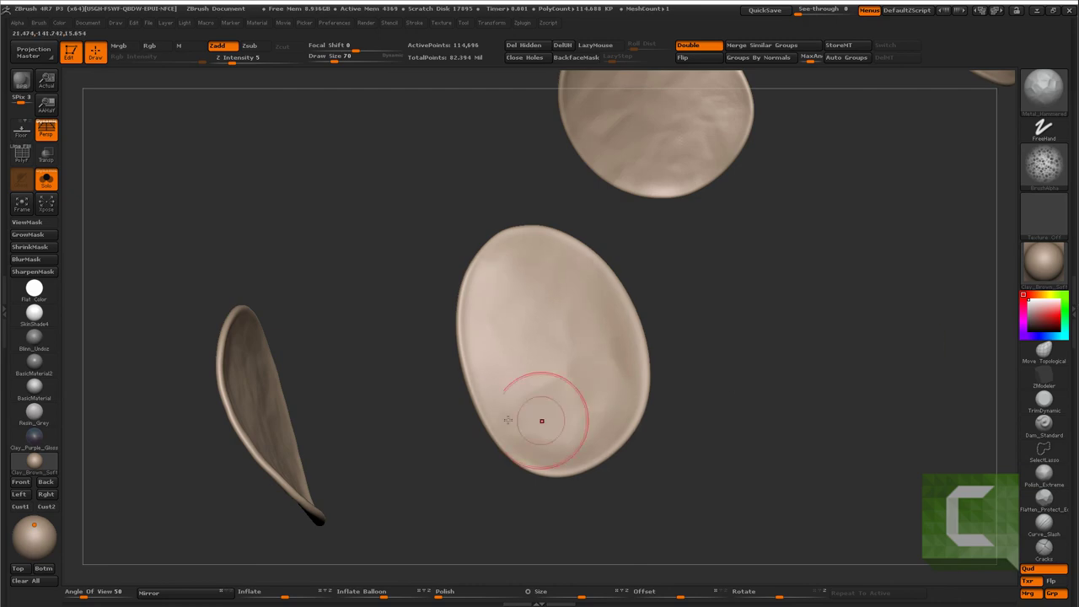
pyautogui.moveTo(541, 420); pyautogui.dragTo(588, 329, button='right')
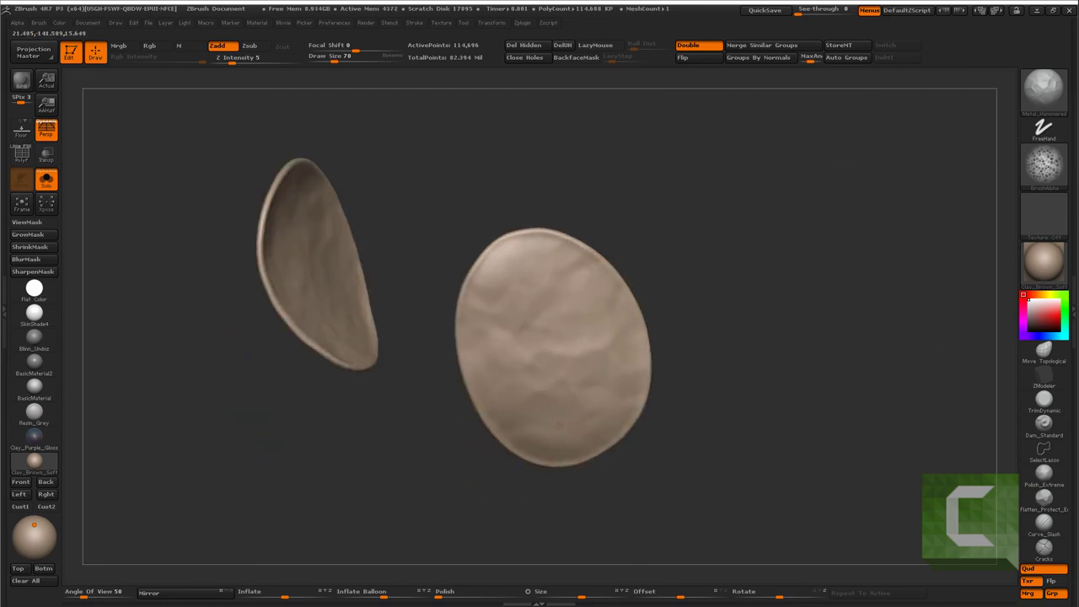
pyautogui.moveTo(818, 552)
pyautogui.mouseDown(button='right')
pyautogui.moveTo(749, 422)
pyautogui.moveTo(761, 388)
pyautogui.mouseUp(button='right')
# Turn Solo off and select the Armor_breastplate subtool from the back
pyautogui.click(46, 178)
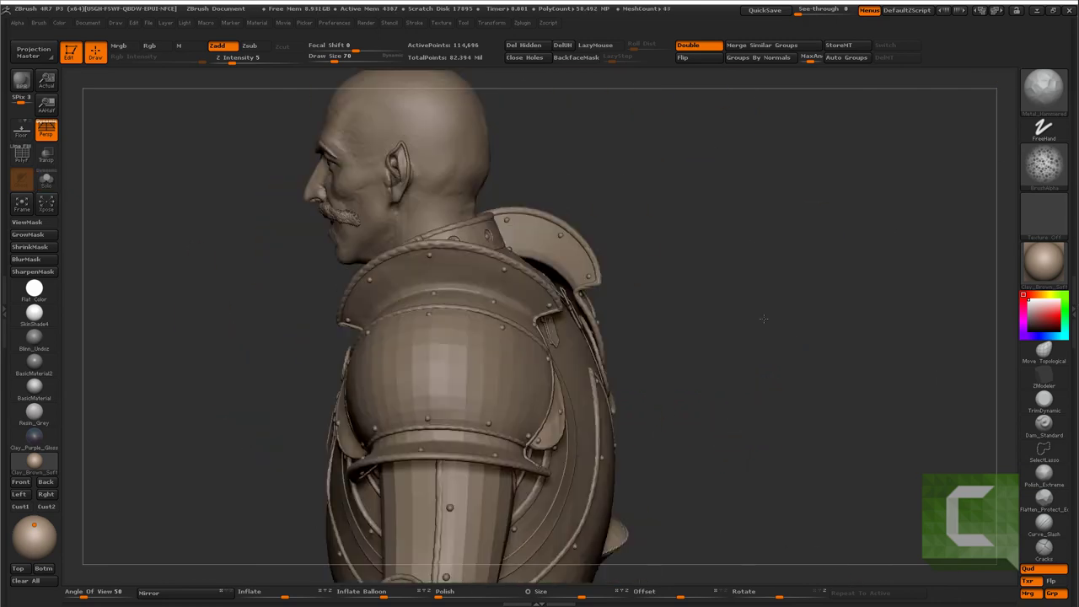
pyautogui.moveTo(843, 386)
pyautogui.mouseDown(button='right')
pyautogui.moveTo(506, 371)
pyautogui.moveTo(580, 283)
pyautogui.moveTo(598, 348)
pyautogui.mouseUp(button='right')
pyautogui.keyDown('alt'); pyautogui.click(592, 338); pyautogui.keyUp('alt')
# Orbit around the breastplate's right side, armhole and left plates down to the tassets
pyautogui.moveTo(731, 258)
pyautogui.mouseDown()
pyautogui.moveTo(744, 290)
pyautogui.moveTo(563, 372)
pyautogui.mouseUp()
pyautogui.keyDown('alt'); pyautogui.moveTo(834, 418); pyautogui.dragTo(798, 358); pyautogui.keyUp('alt')
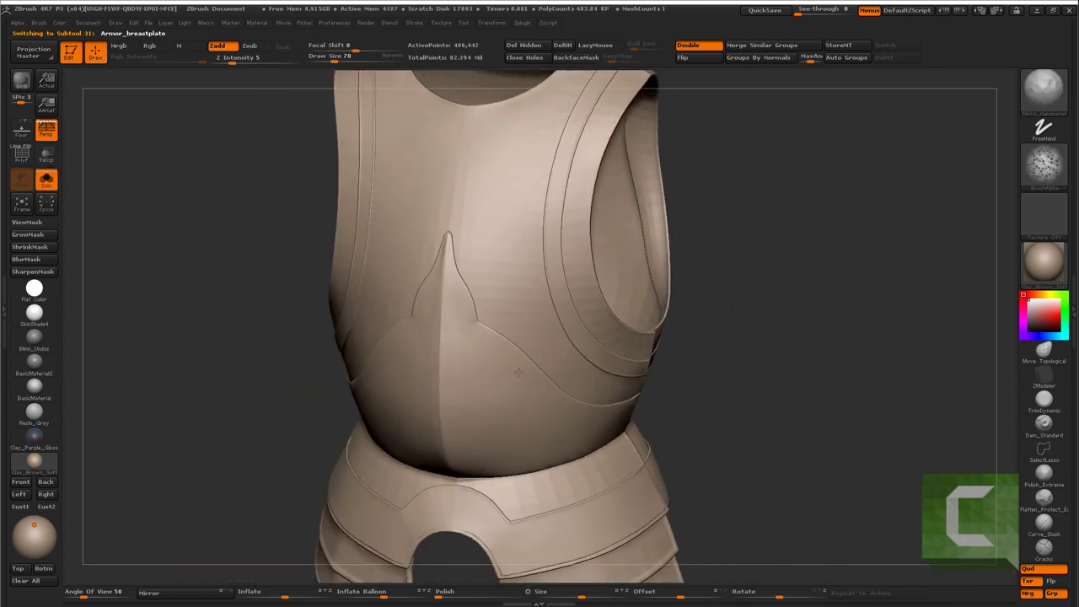
pyautogui.moveTo(457, 392); pyautogui.dragTo(1076, 238)
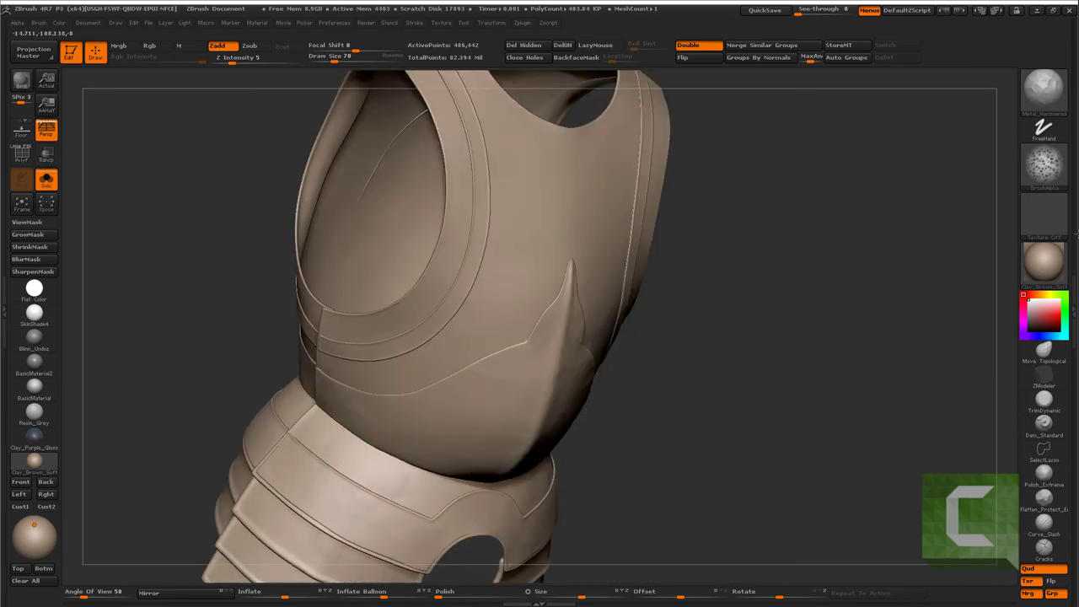
pyautogui.moveTo(1005, 148)
pyautogui.mouseDown()
pyautogui.moveTo(485, 337)
pyautogui.moveTo(576, 290)
pyautogui.mouseUp()
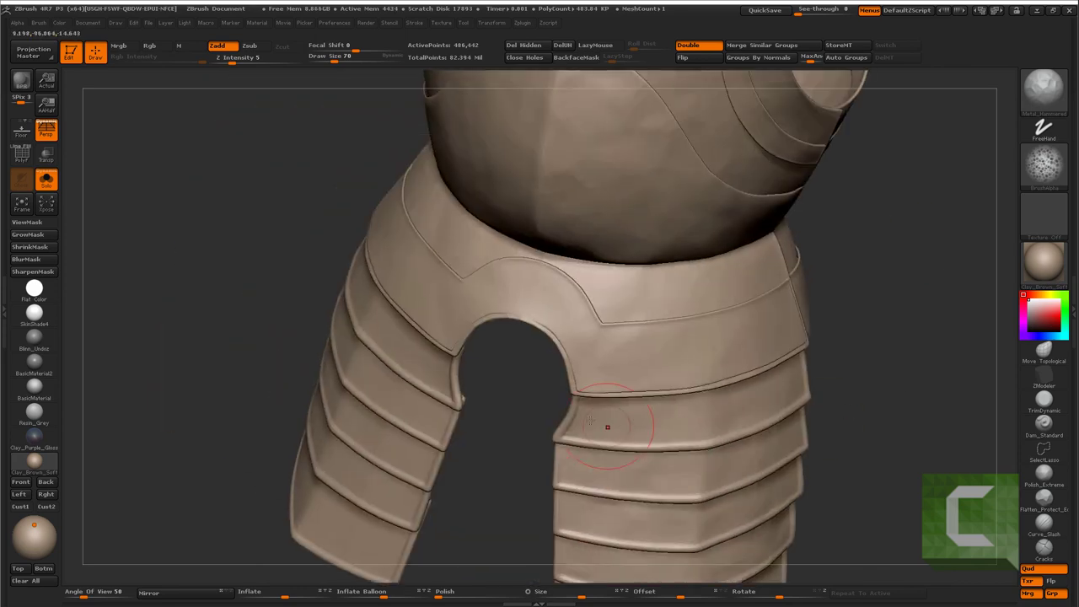
pyautogui.moveTo(830, 309); pyautogui.dragTo(423, 289)
pyautogui.moveTo(372, 397); pyautogui.dragTo(482, 372)
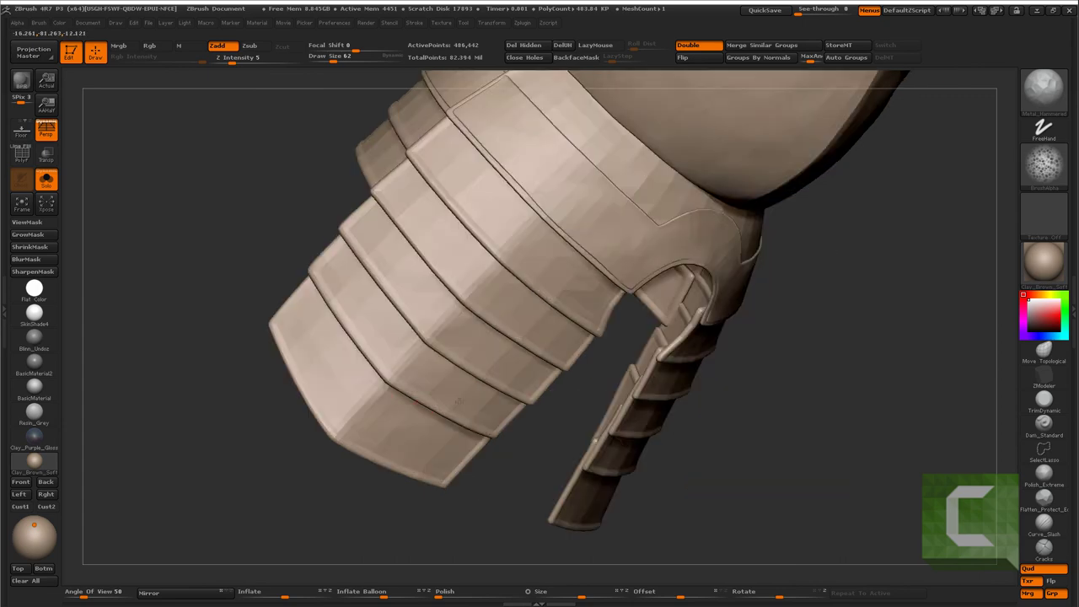
pyautogui.moveTo(366, 427)
pyautogui.mouseDown()
pyautogui.moveTo(948, 244)
pyautogui.moveTo(581, 378)
pyautogui.mouseUp()
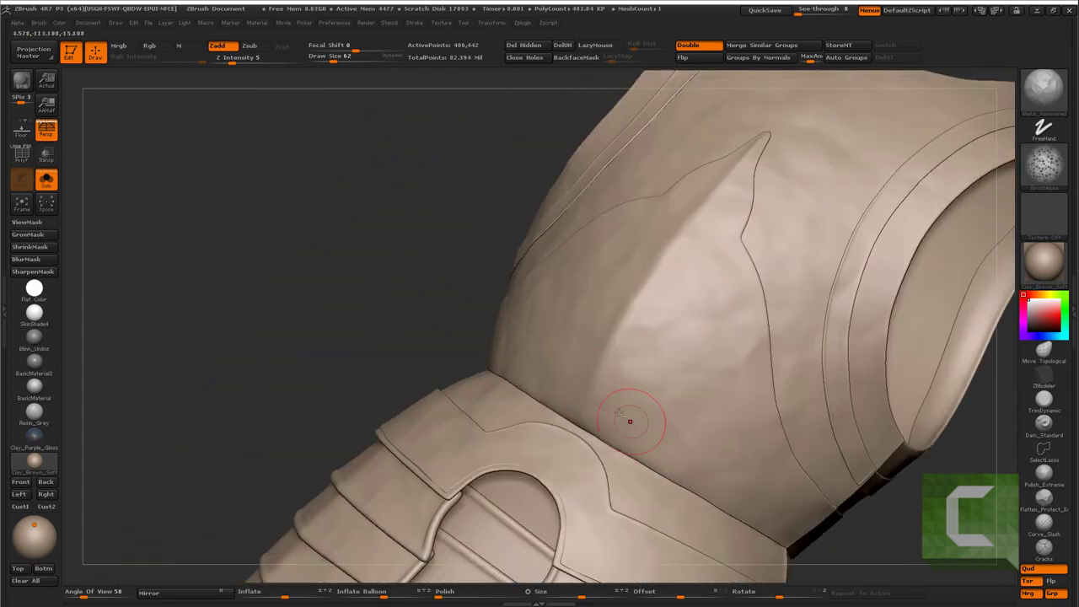
pyautogui.moveTo(629, 419)
pyautogui.mouseDown()
pyautogui.moveTo(885, 340)
pyautogui.moveTo(542, 356)
pyautogui.moveTo(494, 386)
pyautogui.moveTo(464, 312)
pyautogui.moveTo(764, 337)
pyautogui.moveTo(518, 414)
pyautogui.moveTo(491, 373)
pyautogui.moveTo(607, 423)
pyautogui.mouseUp()
# Review the chest plate from the front and above, then the armhole and tassets
pyautogui.moveTo(647, 221); pyautogui.dragTo(555, 244)
pyautogui.moveTo(915, 230); pyautogui.dragTo(827, 246)
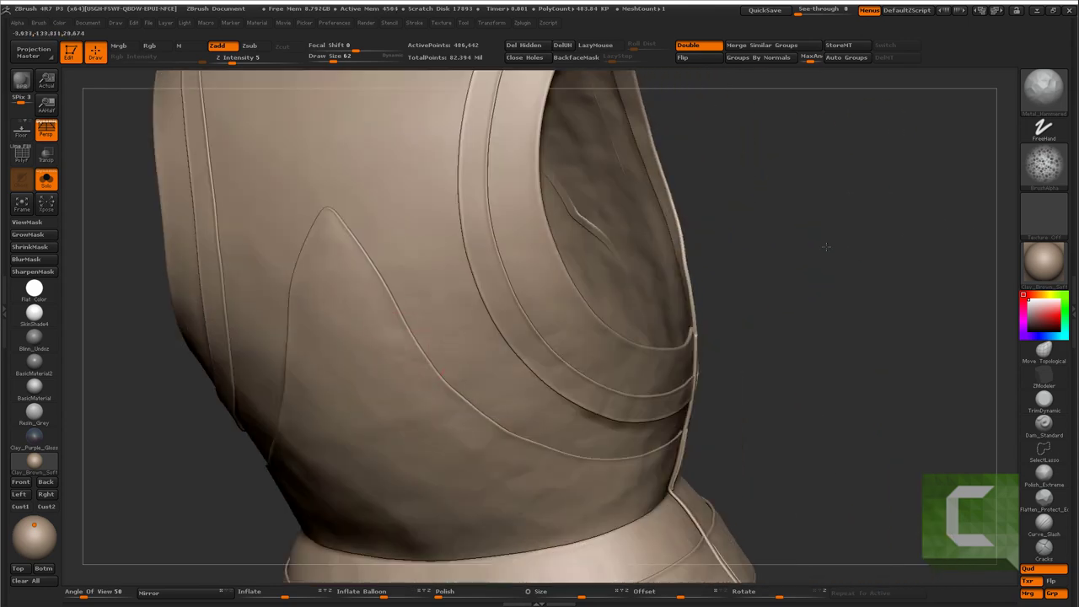
pyautogui.moveTo(656, 178)
pyautogui.mouseDown()
pyautogui.moveTo(506, 316)
pyautogui.moveTo(862, 133)
pyautogui.moveTo(410, 308)
pyautogui.moveTo(437, 255)
pyautogui.moveTo(430, 355)
pyautogui.mouseUp()
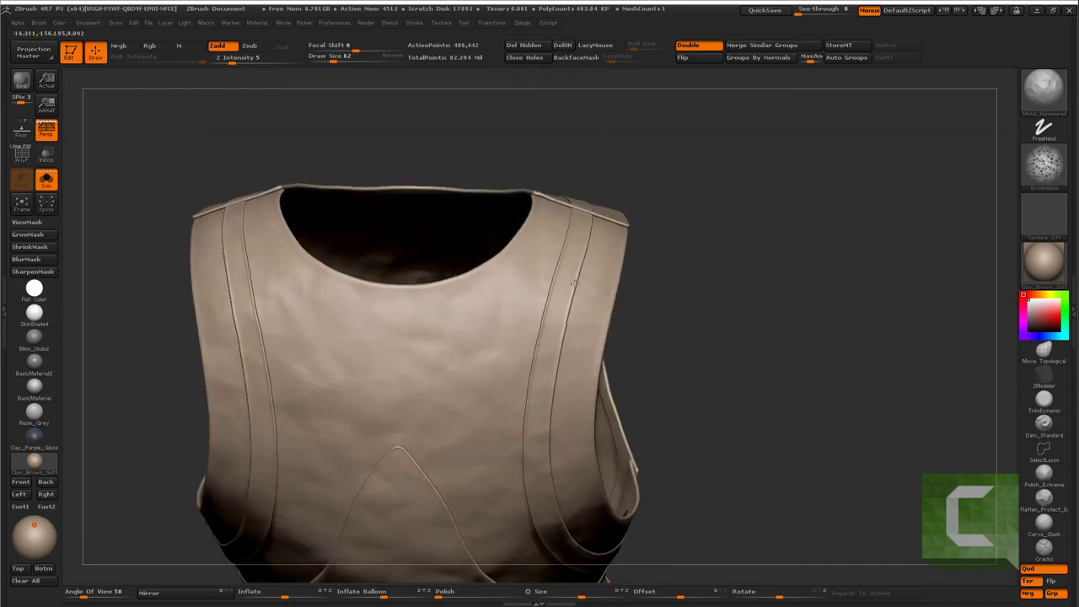
pyautogui.moveTo(574, 282)
pyautogui.mouseDown()
pyautogui.moveTo(492, 295)
pyautogui.moveTo(500, 364)
pyautogui.moveTo(580, 256)
pyautogui.moveTo(886, 250)
pyautogui.moveTo(683, 307)
pyautogui.moveTo(514, 247)
pyautogui.moveTo(584, 343)
pyautogui.moveTo(463, 290)
pyautogui.moveTo(556, 337)
pyautogui.moveTo(677, 362)
pyautogui.moveTo(573, 374)
pyautogui.moveTo(552, 277)
pyautogui.mouseUp()
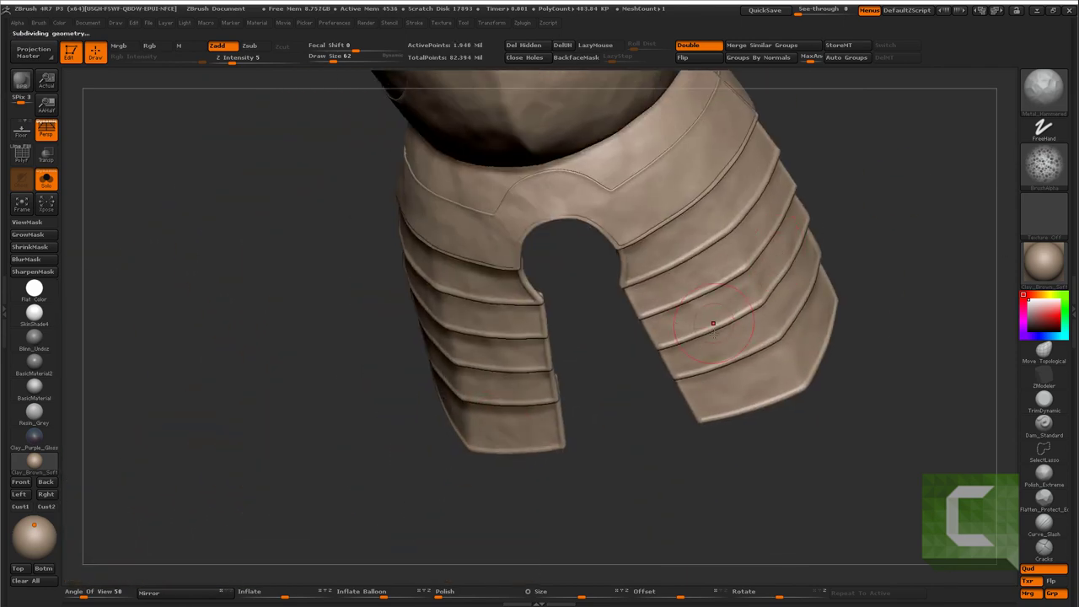
pyautogui.moveTo(712, 323); pyautogui.dragTo(499, 427)
pyautogui.moveTo(745, 402); pyautogui.dragTo(884, 352)
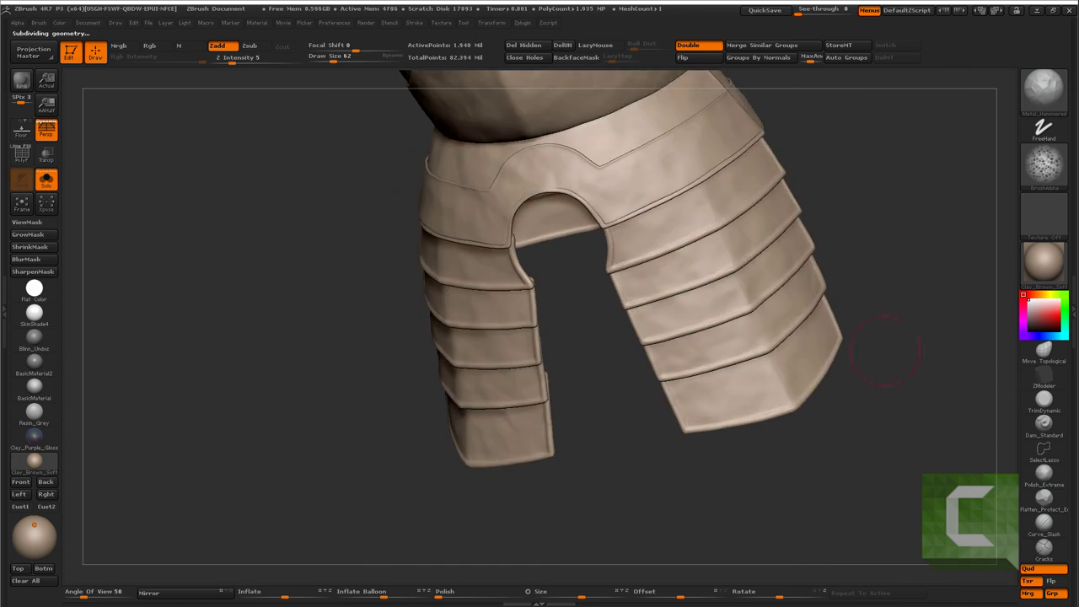
# Frame the armour and bring the full knight back by turning Solo off
pyautogui.press('f')
pyautogui.moveTo(718, 335); pyautogui.dragTo(744, 349)
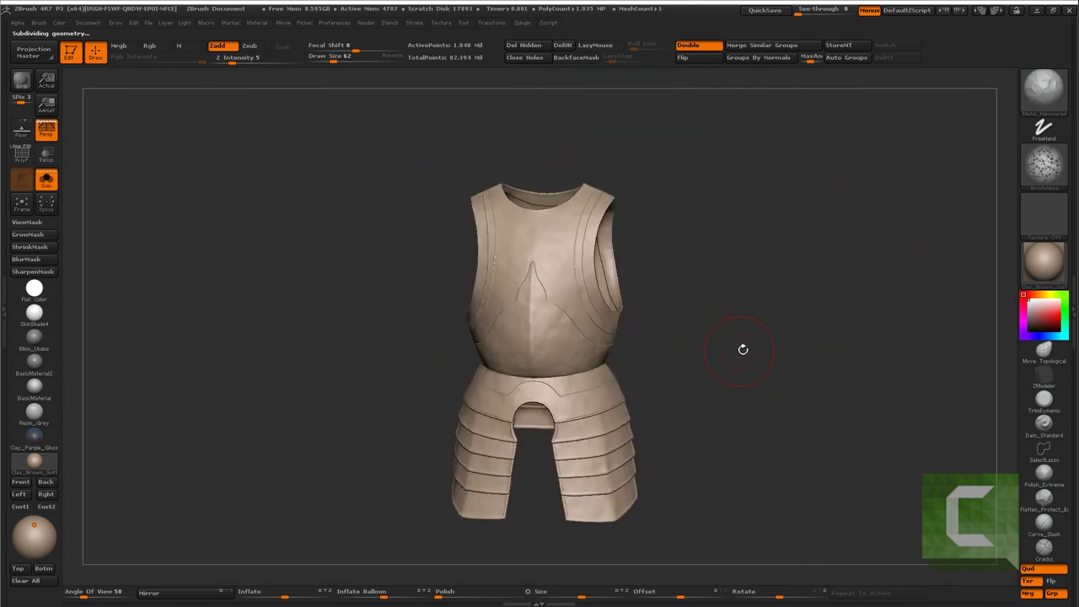
pyautogui.hotkey('alt', 's')
pyautogui.moveTo(768, 264); pyautogui.dragTo(607, 416)
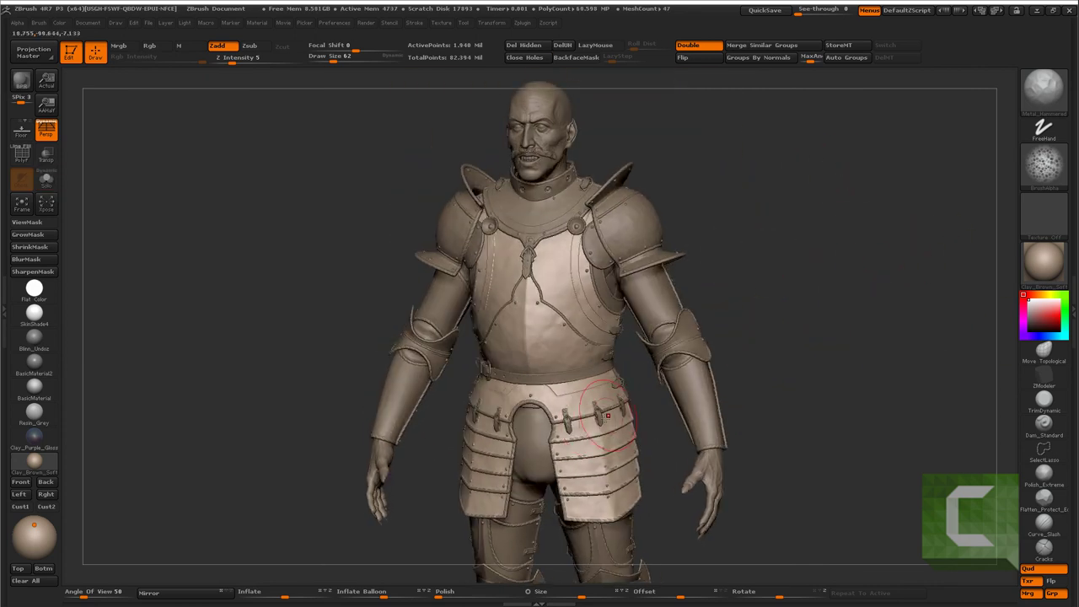
# Solo the Armor_arms subtool, frame it and hide the wavy elbow piece
pyautogui.keyDown('alt'); pyautogui.click(656, 297); pyautogui.keyUp('alt')
pyautogui.hotkey('alt', 's')
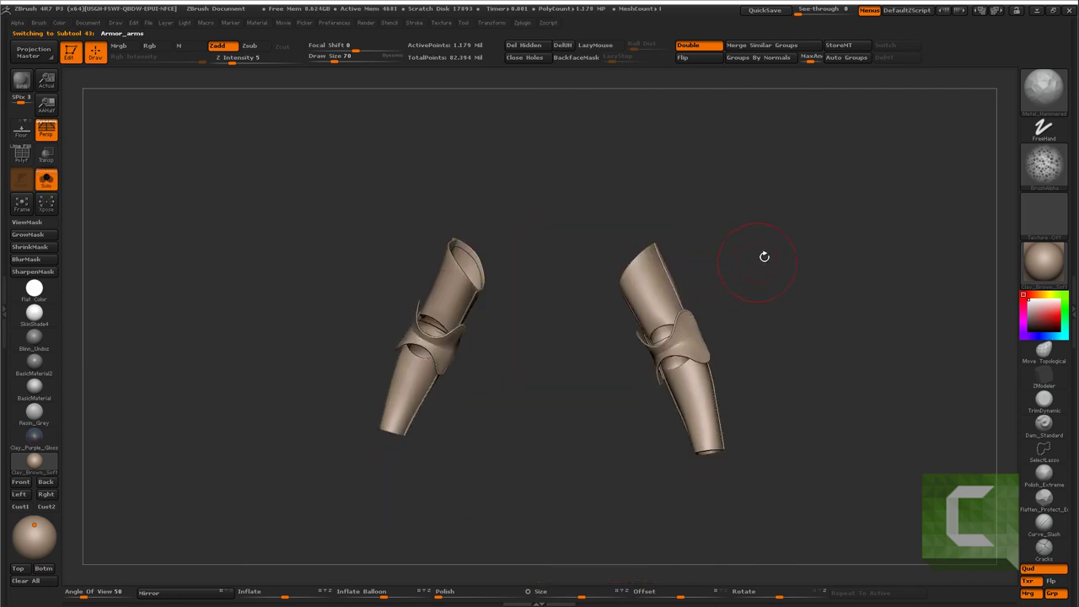
pyautogui.press('f')
pyautogui.moveTo(747, 233); pyautogui.dragTo(587, 331)
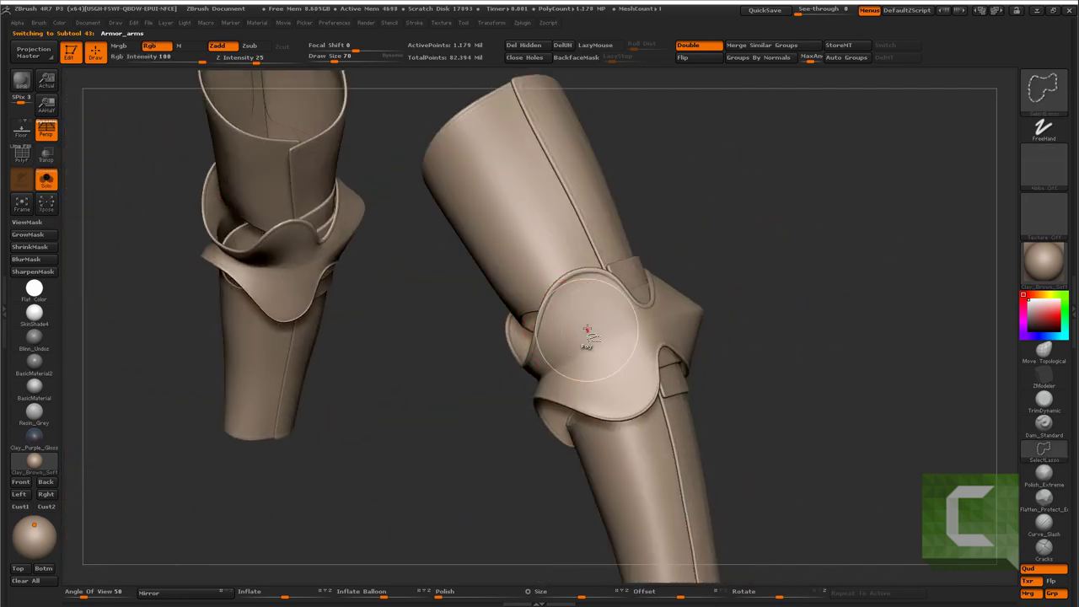
pyautogui.keyDown('ctrl'); pyautogui.keyDown('shift'); pyautogui.click(598, 329); pyautogui.keyUp('shift'); pyautogui.keyUp('ctrl')
pyautogui.keyDown('ctrl'); pyautogui.keyDown('shift'); pyautogui.click(756, 292); pyautogui.keyUp('shift'); pyautogui.keyUp('ctrl')
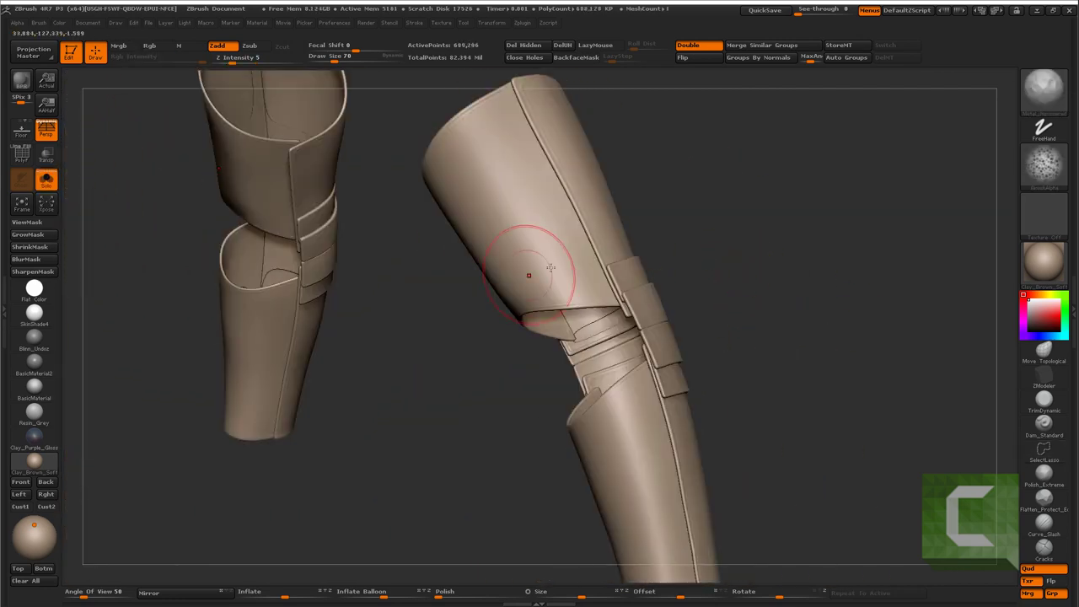
# Orbit one arm guard to inspect its bands, open top, front flap and lower tapered end
pyautogui.moveTo(898, 179); pyautogui.dragTo(568, 242)
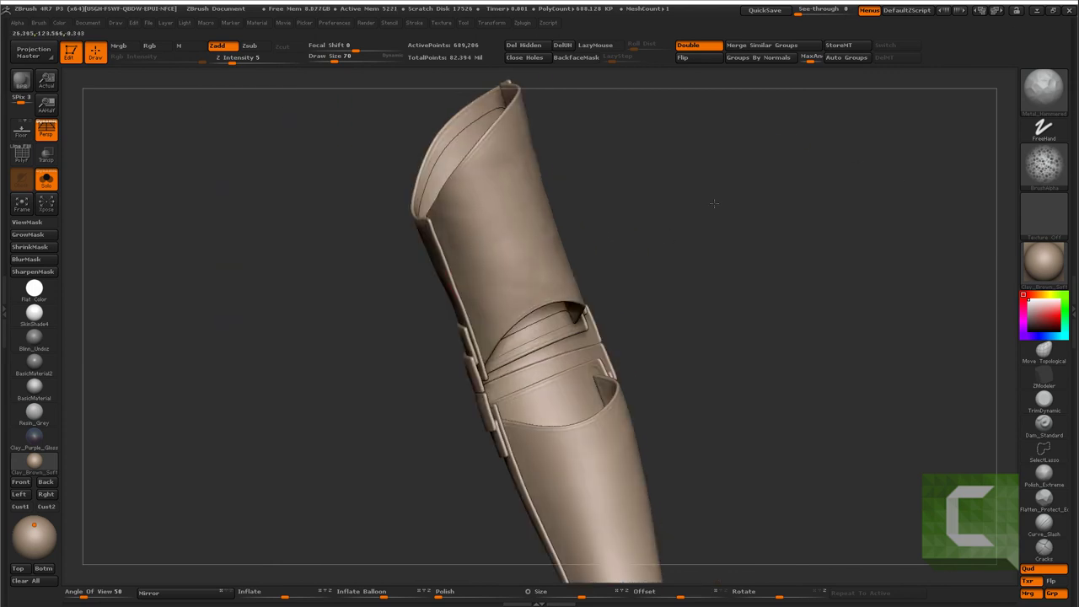
pyautogui.moveTo(745, 232); pyautogui.dragTo(881, 257)
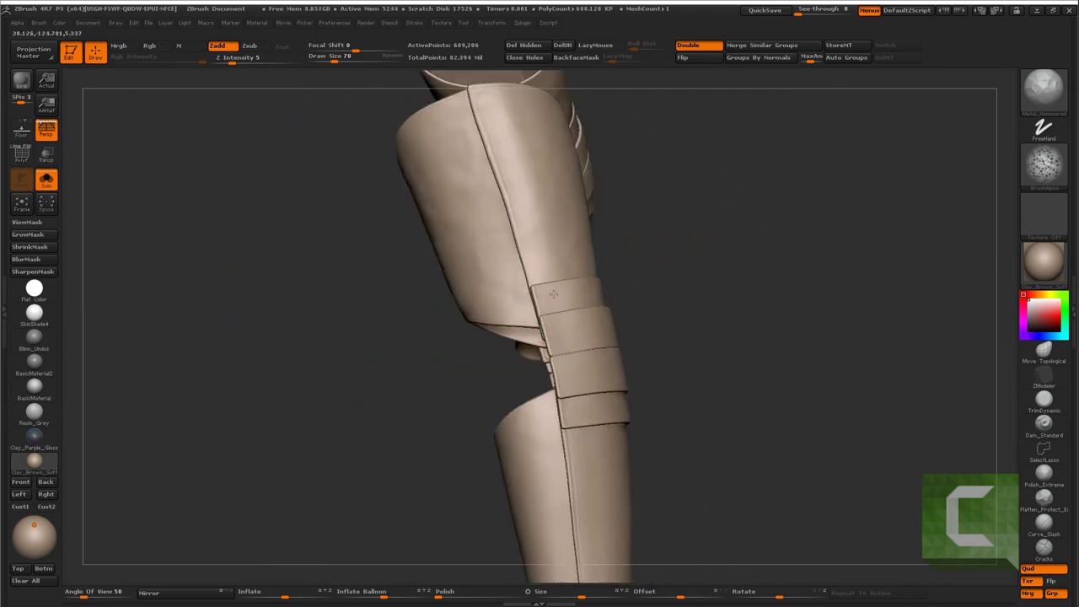
pyautogui.moveTo(843, 397)
pyautogui.mouseDown()
pyautogui.moveTo(815, 354)
pyautogui.moveTo(647, 437)
pyautogui.mouseUp()
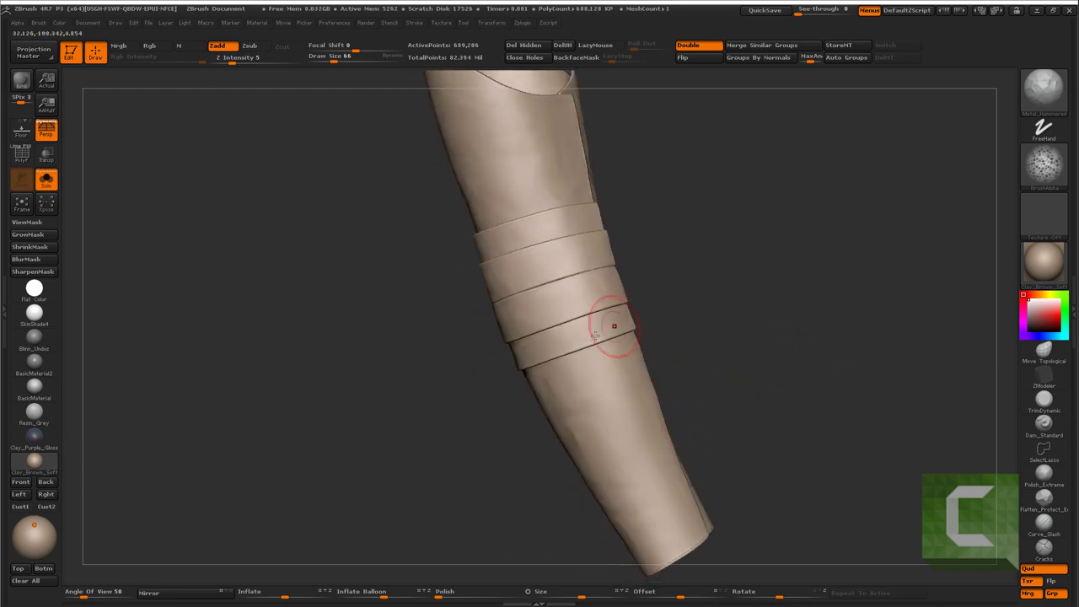
pyautogui.moveTo(674, 321); pyautogui.dragTo(956, 236)
pyautogui.moveTo(975, 135); pyautogui.dragTo(577, 290)
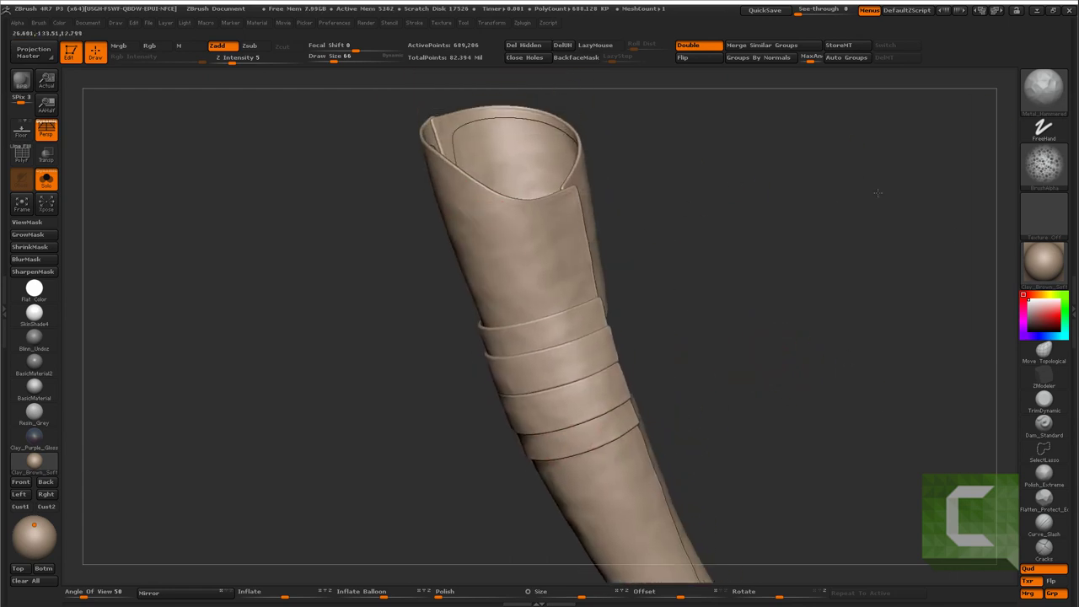
pyautogui.moveTo(878, 193)
pyautogui.mouseDown()
pyautogui.moveTo(641, 245)
pyautogui.moveTo(650, 242)
pyautogui.mouseUp()
pyautogui.moveTo(647, 135)
pyautogui.mouseDown()
pyautogui.moveTo(722, 89)
pyautogui.moveTo(494, 190)
pyautogui.moveTo(574, 170)
pyautogui.mouseUp()
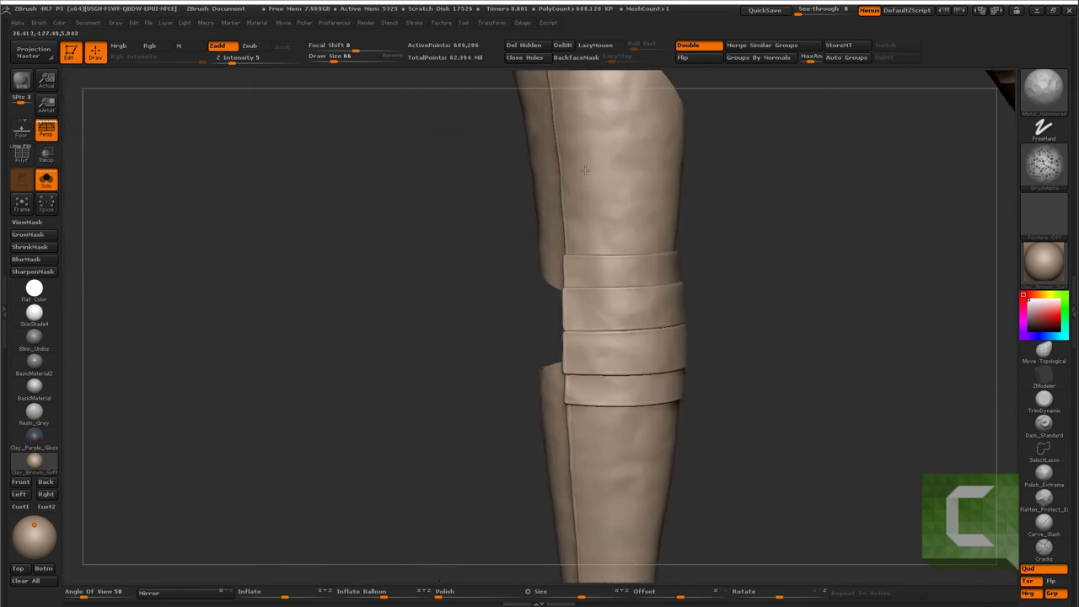
pyautogui.keyDown('alt'); pyautogui.moveTo(759, 438); pyautogui.dragTo(709, 164); pyautogui.keyUp('alt')
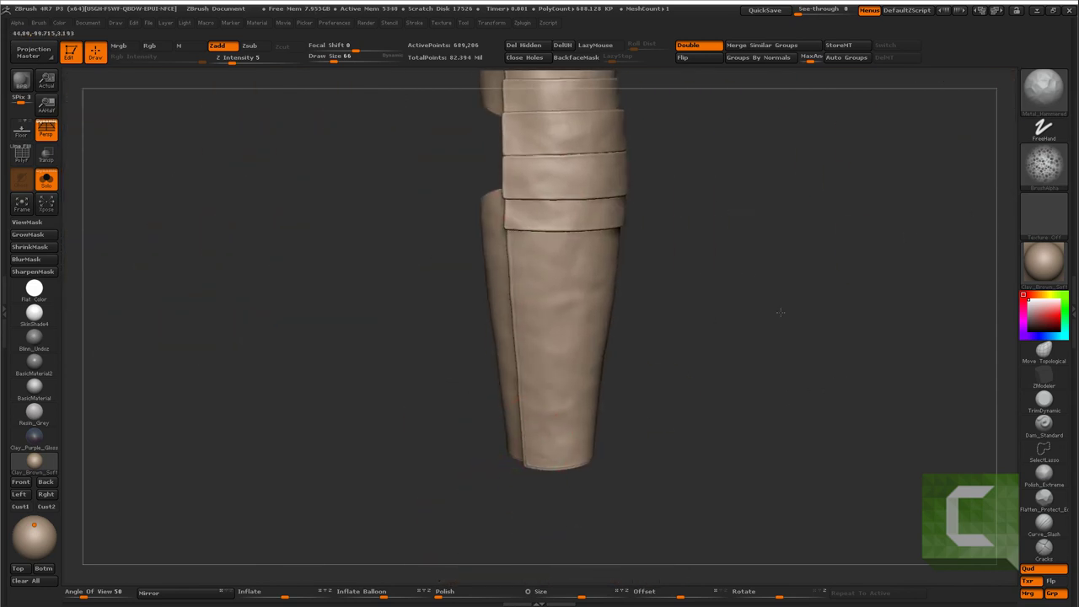
pyautogui.moveTo(550, 265); pyautogui.dragTo(749, 339)
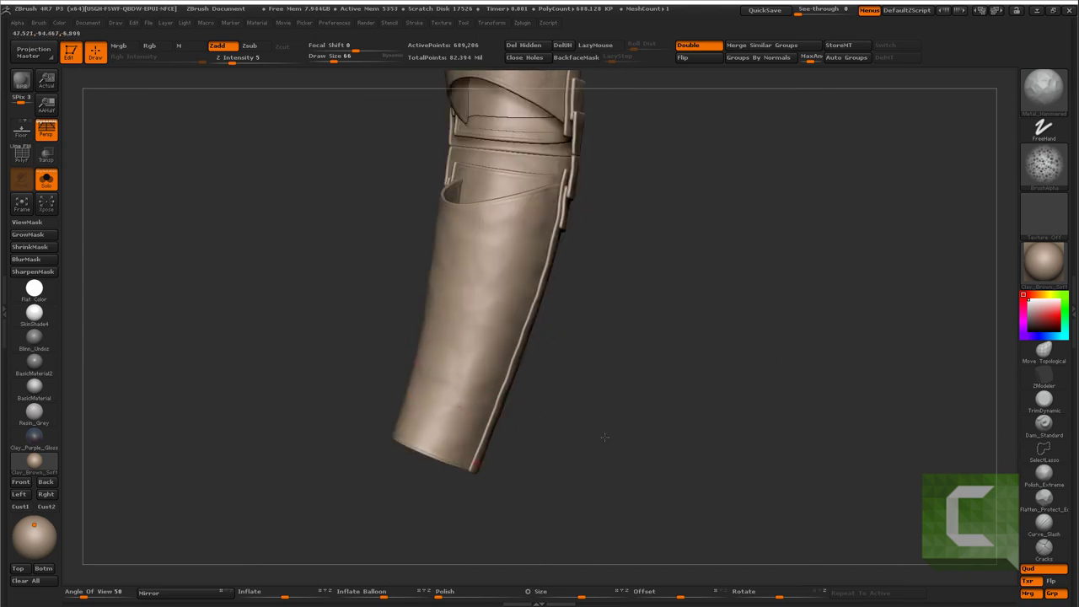
pyautogui.moveTo(522, 304)
pyautogui.mouseDown()
pyautogui.moveTo(571, 378)
pyautogui.moveTo(535, 339)
pyautogui.mouseUp()
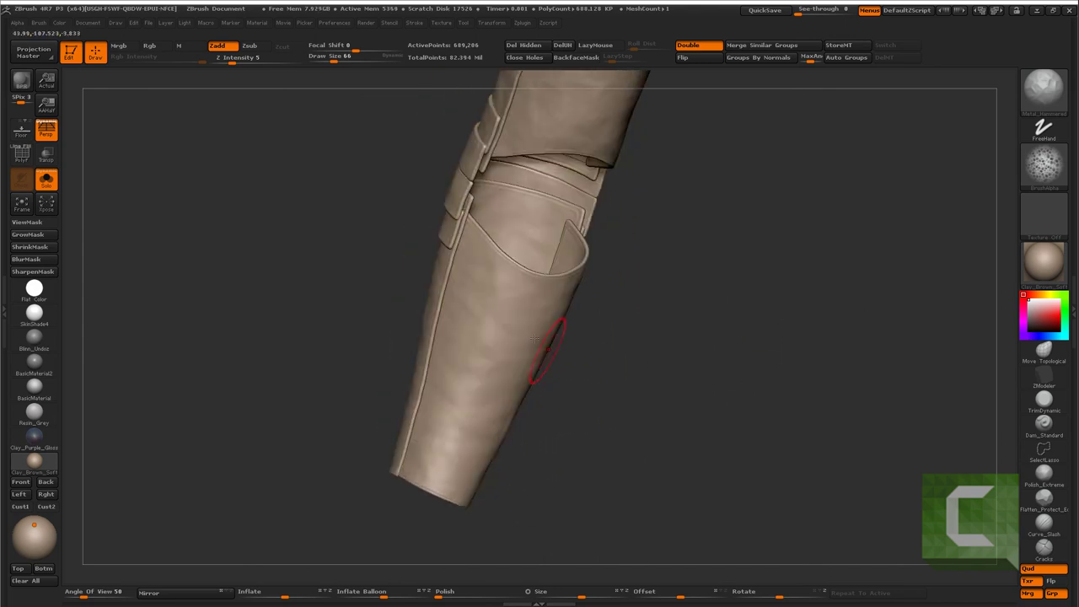
pyautogui.moveTo(539, 268); pyautogui.dragTo(502, 264)
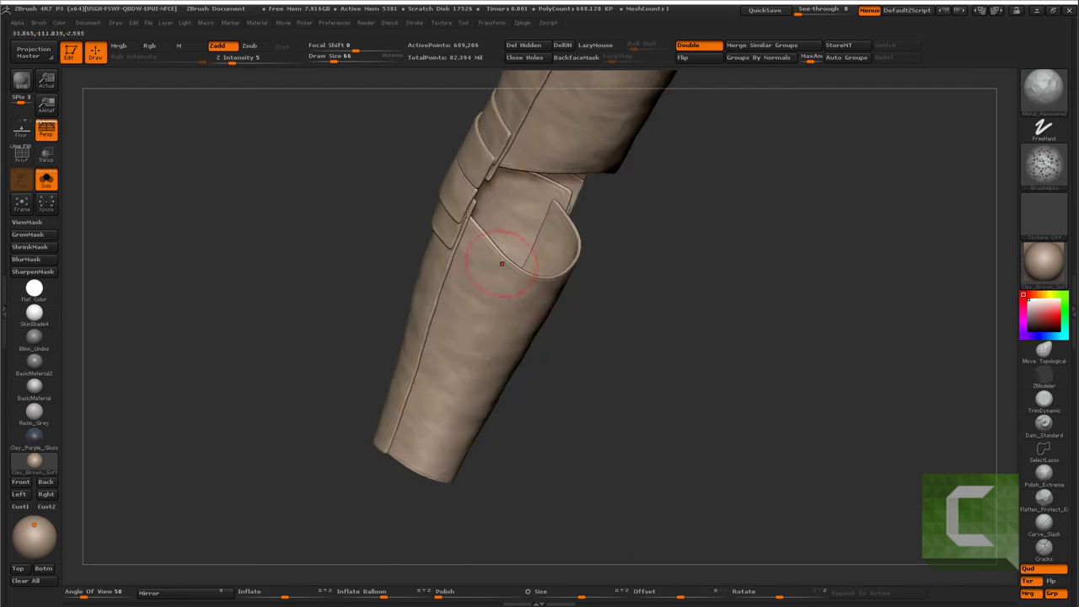
# Compare both arm guards side by side, from above and close on the elbow
pyautogui.moveTo(596, 392)
pyautogui.keyDown('alt'); pyautogui.mouseDown()
pyautogui.moveTo(433, 214)
pyautogui.moveTo(629, 345)
pyautogui.moveTo(596, 355)
pyautogui.mouseUp(); pyautogui.keyUp('alt')
pyautogui.keyDown('alt'); pyautogui.moveTo(625, 321); pyautogui.dragTo(752, 245); pyautogui.keyUp('alt')
pyautogui.moveTo(693, 196)
pyautogui.mouseDown()
pyautogui.moveTo(767, 244)
pyautogui.moveTo(774, 265)
pyautogui.moveTo(662, 233)
pyautogui.mouseUp()
pyautogui.moveTo(561, 353)
pyautogui.keyDown('alt'); pyautogui.mouseDown()
pyautogui.moveTo(641, 364)
pyautogui.moveTo(827, 279)
pyautogui.mouseUp(); pyautogui.keyUp('alt')
pyautogui.moveTo(903, 244)
pyautogui.mouseDown()
pyautogui.moveTo(659, 315)
pyautogui.moveTo(862, 200)
pyautogui.moveTo(827, 236)
pyautogui.moveTo(708, 282)
pyautogui.moveTo(869, 253)
pyautogui.moveTo(646, 358)
pyautogui.moveTo(719, 400)
pyautogui.mouseUp()
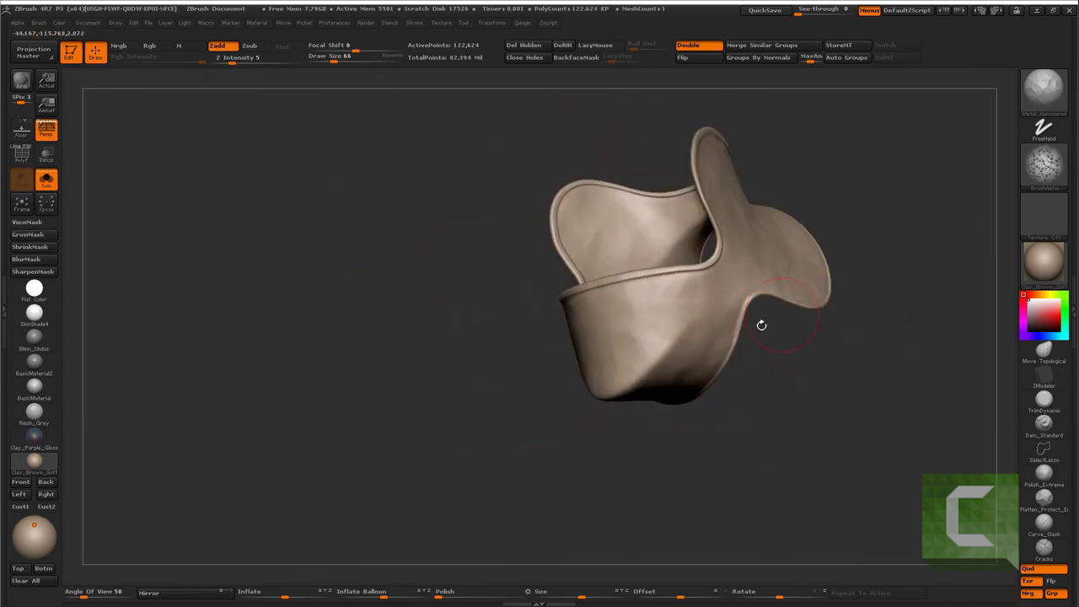
pyautogui.moveTo(762, 325)
pyautogui.mouseDown()
pyautogui.moveTo(701, 284)
pyautogui.moveTo(748, 254)
pyautogui.mouseUp()
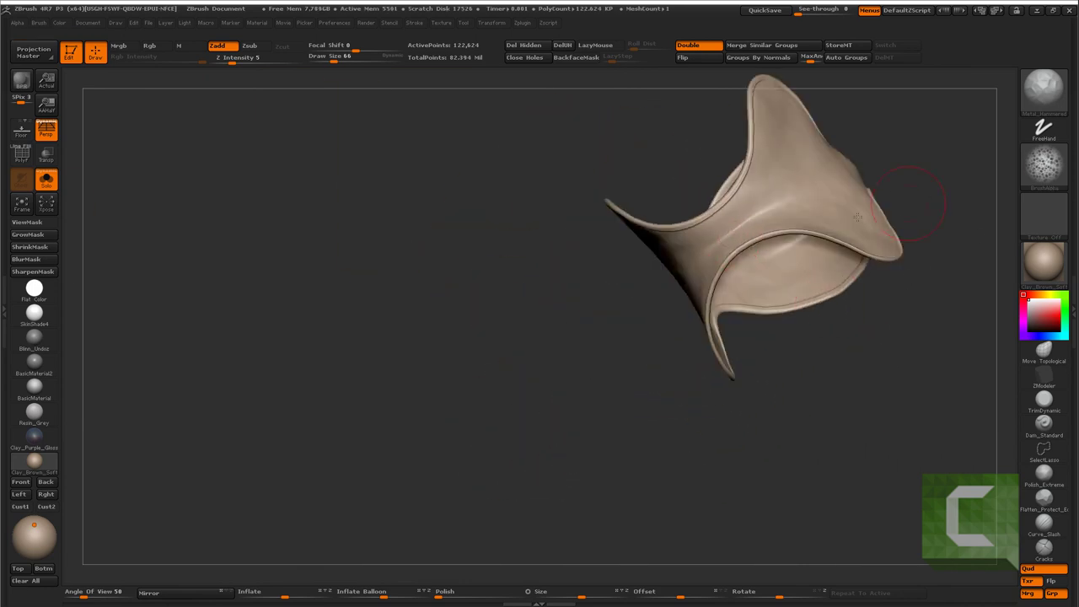
pyautogui.moveTo(857, 217)
pyautogui.mouseDown()
pyautogui.moveTo(730, 325)
pyautogui.moveTo(719, 349)
pyautogui.mouseUp()
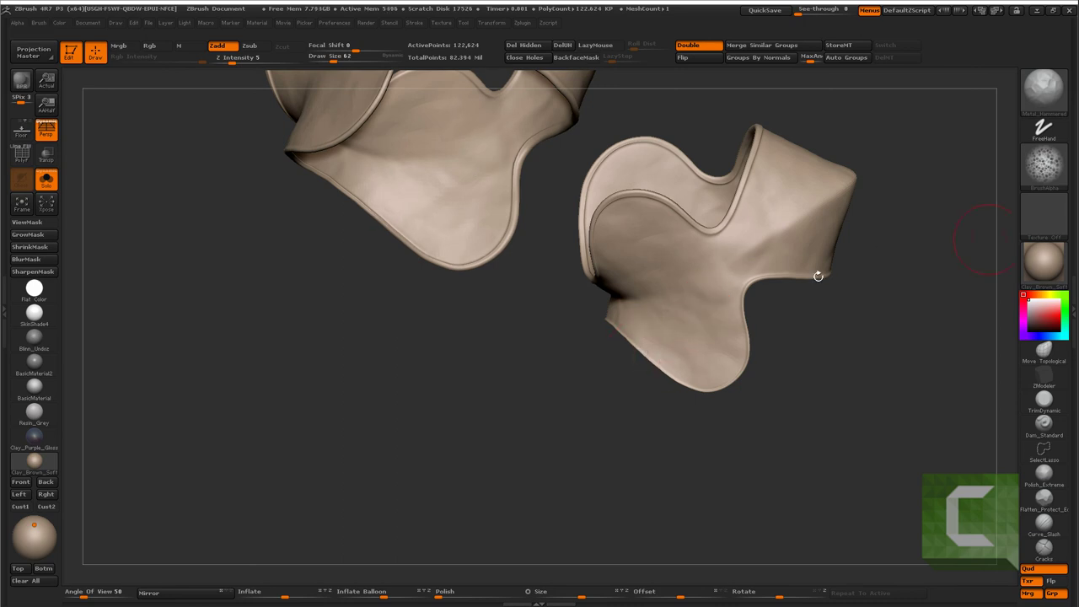
pyautogui.moveTo(923, 265)
pyautogui.mouseDown()
pyautogui.moveTo(713, 383)
pyautogui.moveTo(754, 391)
pyautogui.moveTo(682, 87)
pyautogui.mouseUp()
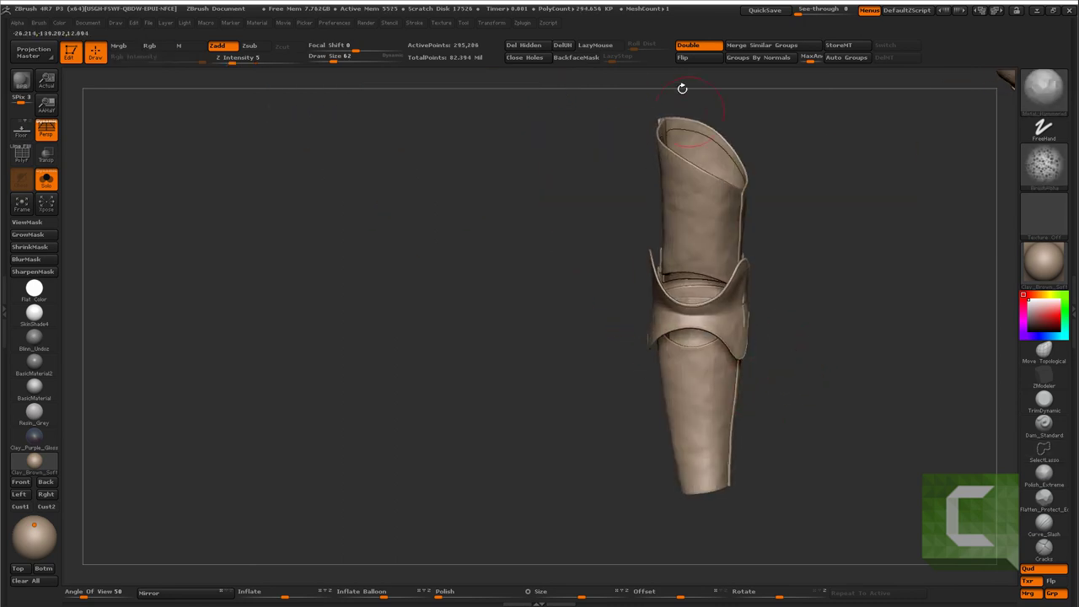
# Clear the undo history, mask everything but the elbow plate, and turn Solo off
pyautogui.click(563, 45)
pyautogui.moveTo(734, 290)
pyautogui.mouseDown()
pyautogui.moveTo(751, 345)
pyautogui.moveTo(604, 311)
pyautogui.mouseUp()
pyautogui.keyDown('ctrl'); pyautogui.click(604, 310); pyautogui.keyUp('ctrl')
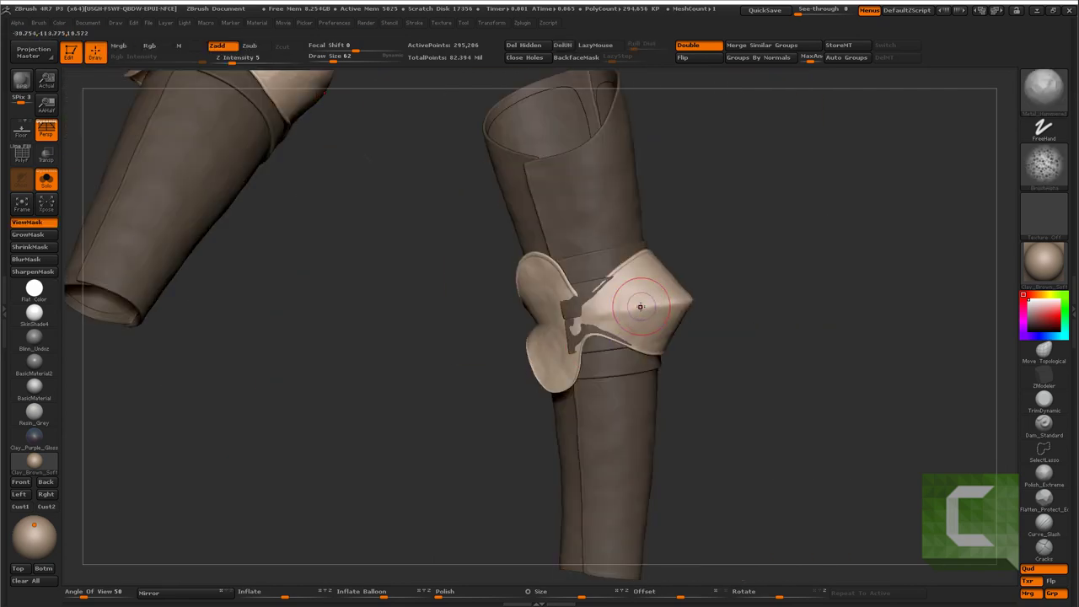
pyautogui.press('b')
pyautogui.press('m')
pyautogui.press('t')
pyautogui.press('space')
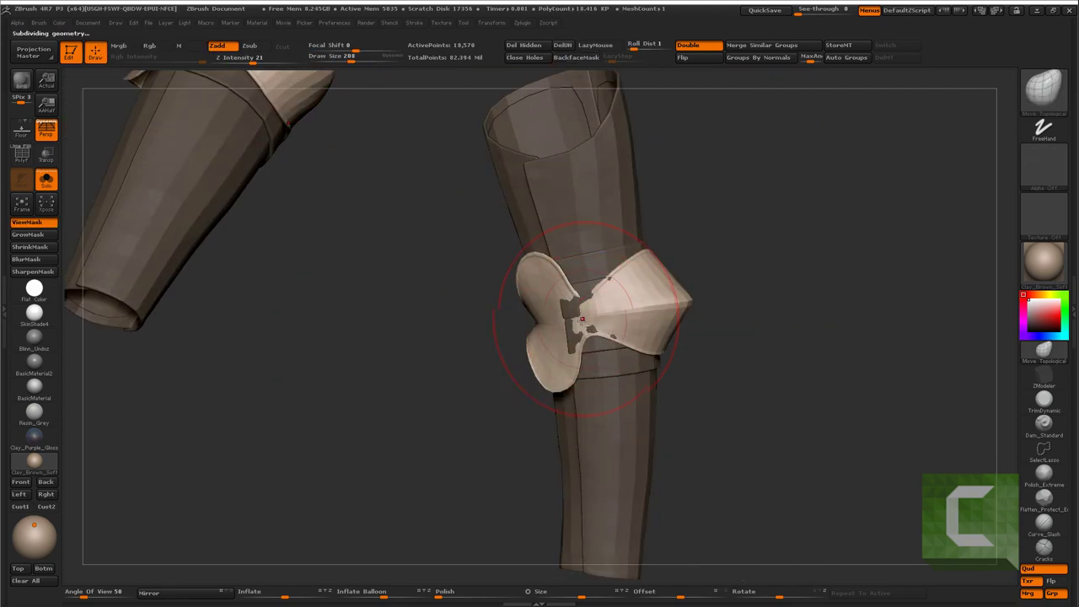
pyautogui.moveTo(580, 312); pyautogui.dragTo(687, 334)
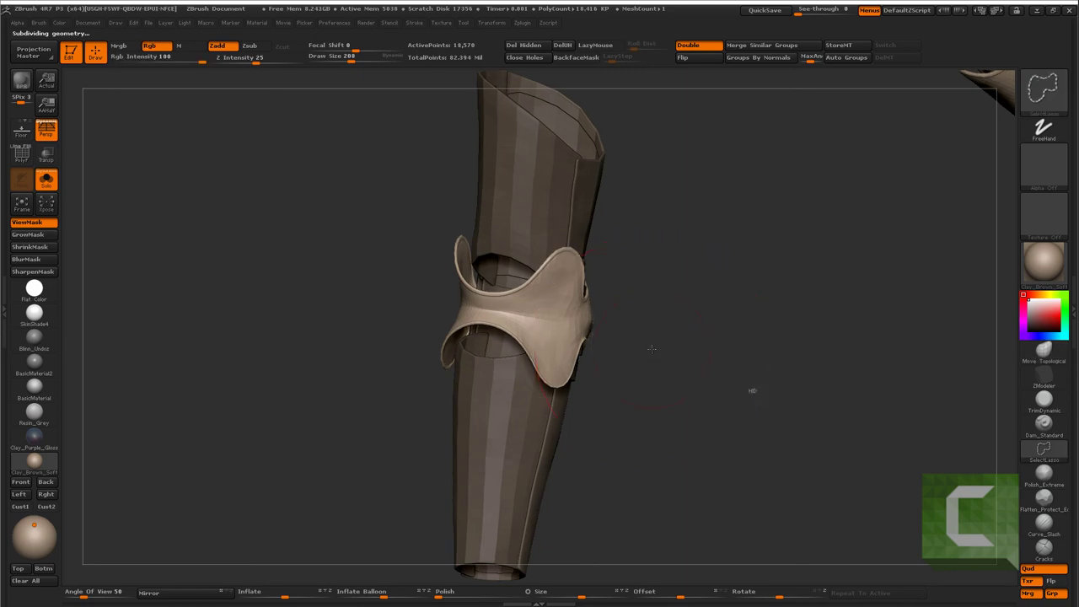
pyautogui.hotkey('shift', 'alt', 's')
# Pick the arm armour from the SubTool list and raise its subdivision level
pyautogui.keyDown('alt'); pyautogui.click(563, 319); pyautogui.keyUp('alt')
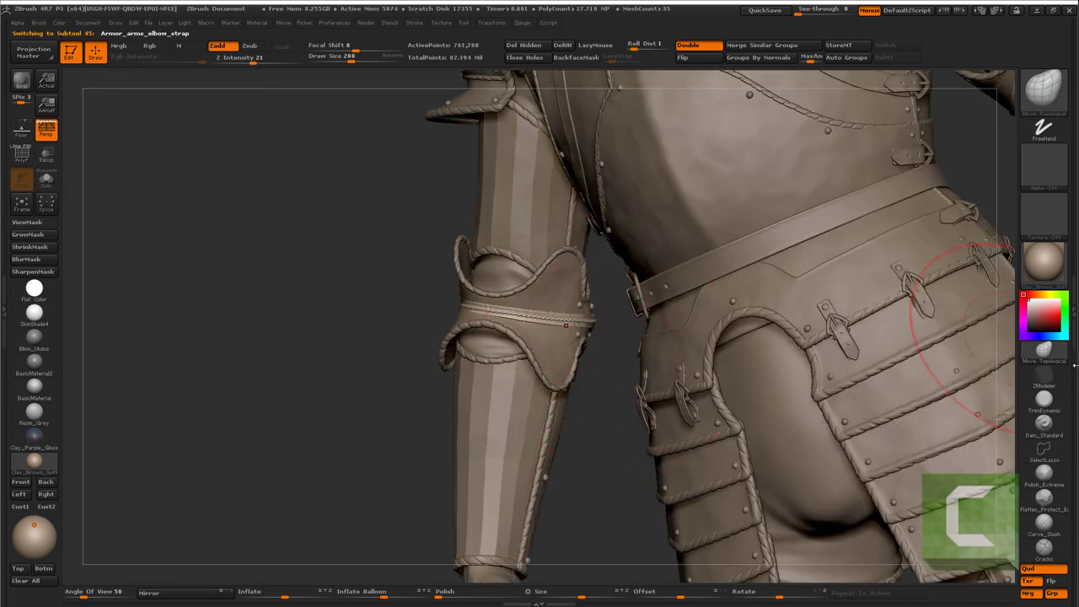
pyautogui.click(1072, 364)
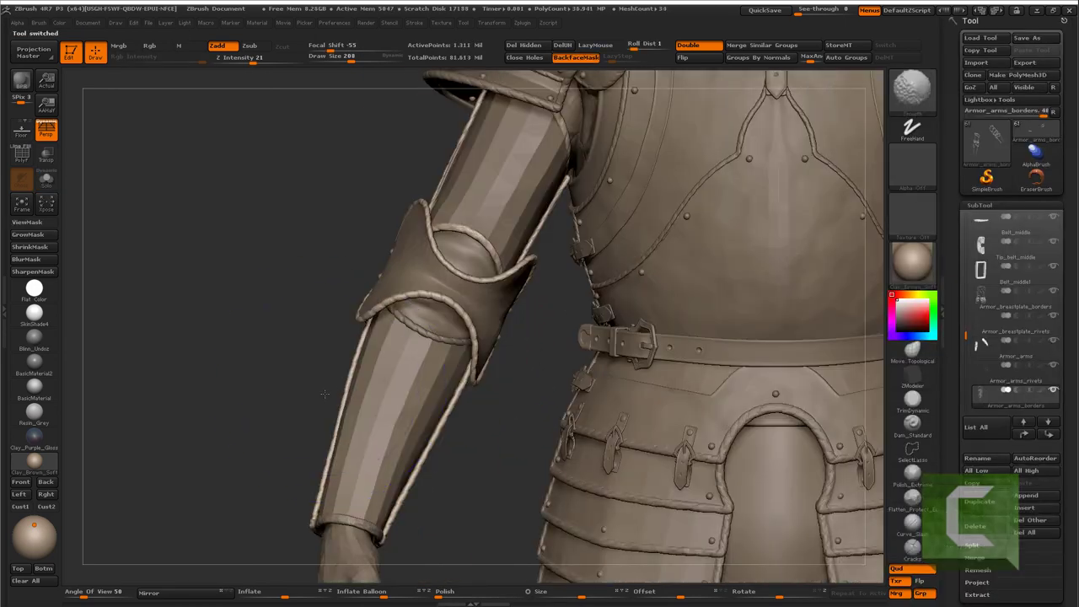
pyautogui.keyDown('alt'); pyautogui.moveTo(324, 394); pyautogui.dragTo(456, 391); pyautogui.keyUp('alt')
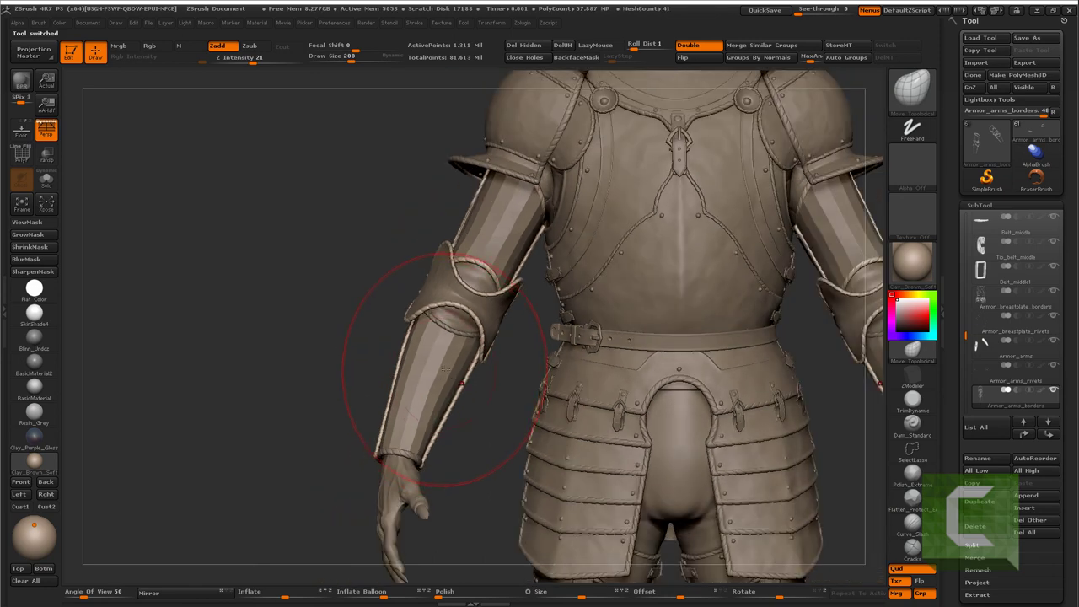
pyautogui.keyDown('alt'); pyautogui.click(455, 375); pyautogui.keyUp('alt')
pyautogui.hotkey('ctrl', 'd')
# Frame the whole figure, turn to a side view and select the Armor_greaves subtool
pyautogui.press('f')
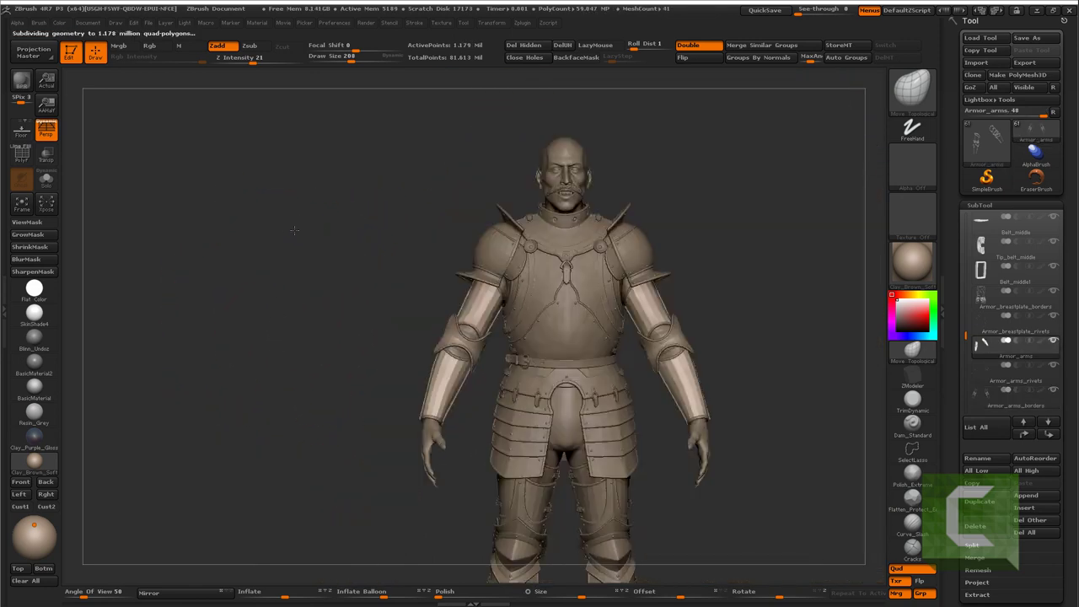
pyautogui.moveTo(294, 304); pyautogui.dragTo(331, 337)
pyautogui.moveTo(701, 190)
pyautogui.mouseDown()
pyautogui.moveTo(518, 309)
pyautogui.moveTo(579, 330)
pyautogui.mouseUp()
pyautogui.keyDown('alt'); pyautogui.click(503, 331); pyautogui.keyUp('alt')
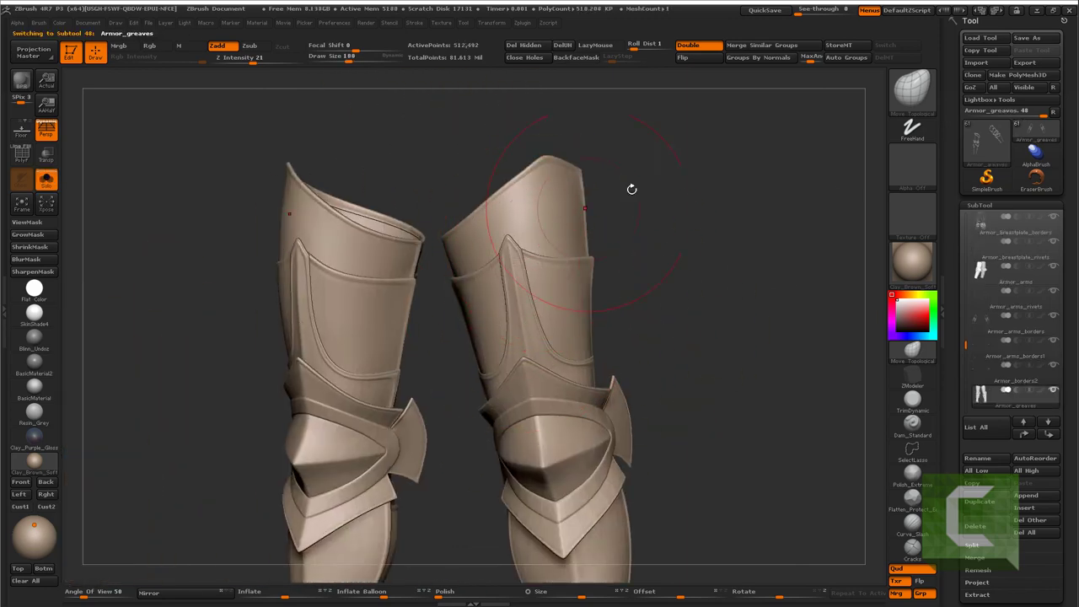
# Pick the hammered-metal brush from the Brush library and dent the knee area
pyautogui.click(909, 97)
pyautogui.click(238, 125)
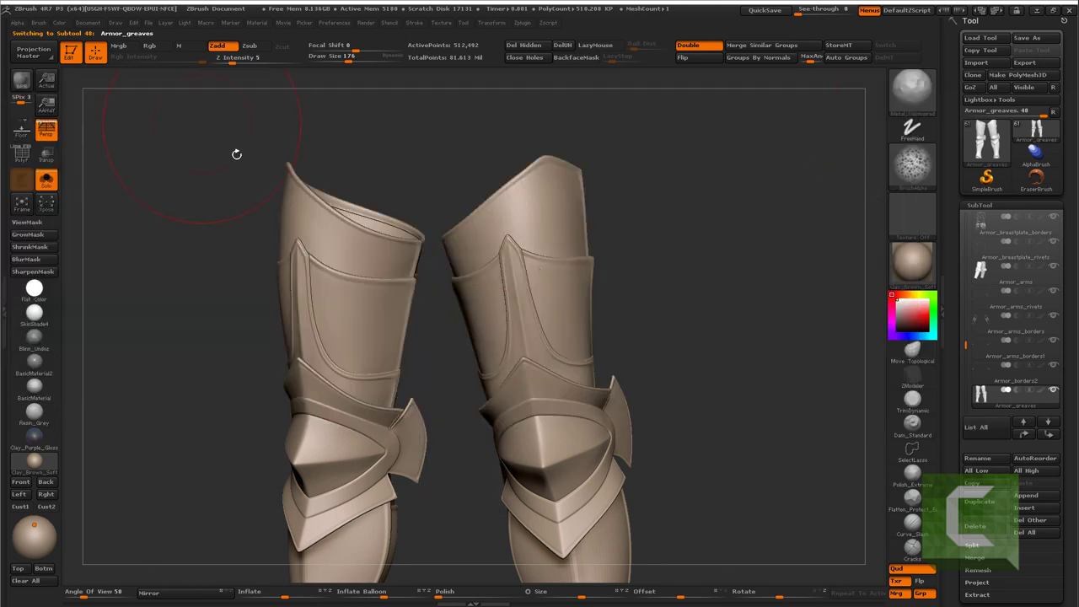
pyautogui.moveTo(531, 264)
pyautogui.mouseDown()
pyautogui.moveTo(713, 212)
pyautogui.moveTo(701, 269)
pyautogui.mouseUp()
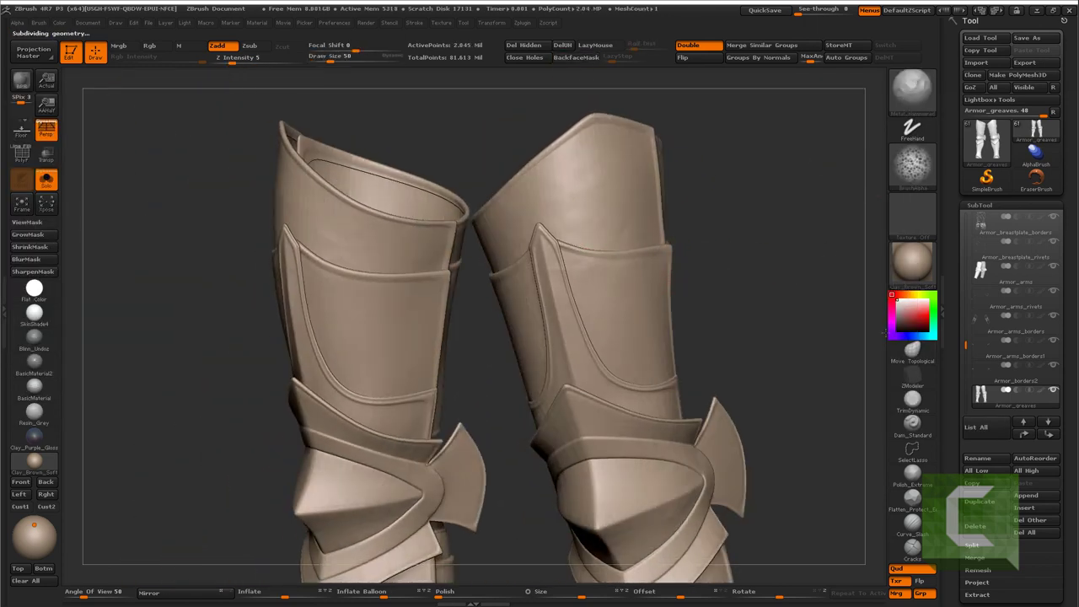
pyautogui.moveTo(803, 364)
pyautogui.mouseDown()
pyautogui.moveTo(610, 283)
pyautogui.moveTo(615, 293)
pyautogui.mouseUp()
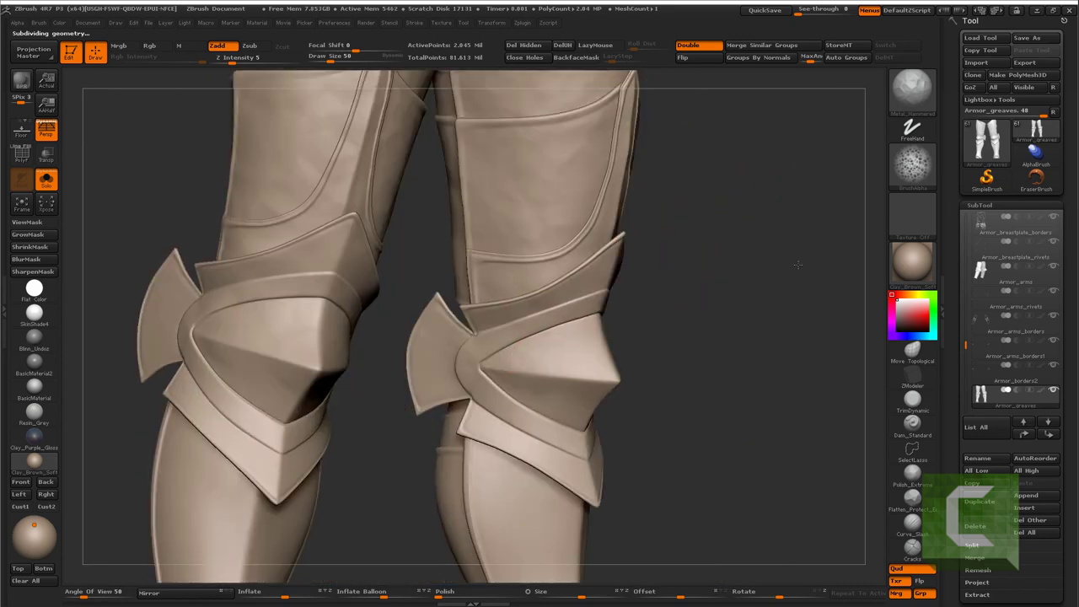
pyautogui.moveTo(827, 341); pyautogui.dragTo(592, 357)
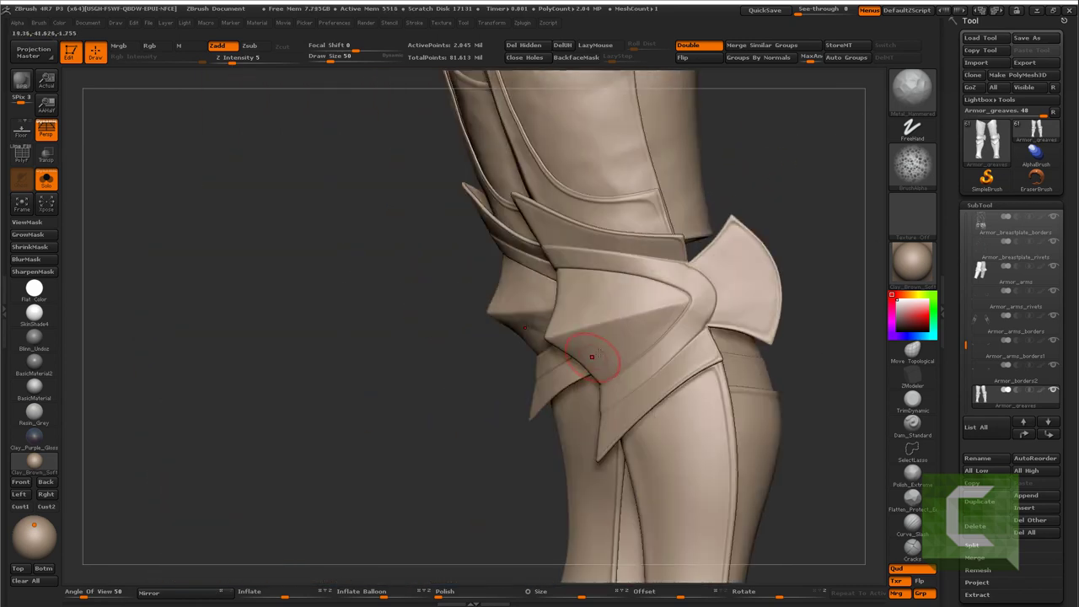
pyautogui.moveTo(735, 271); pyautogui.dragTo(629, 334)
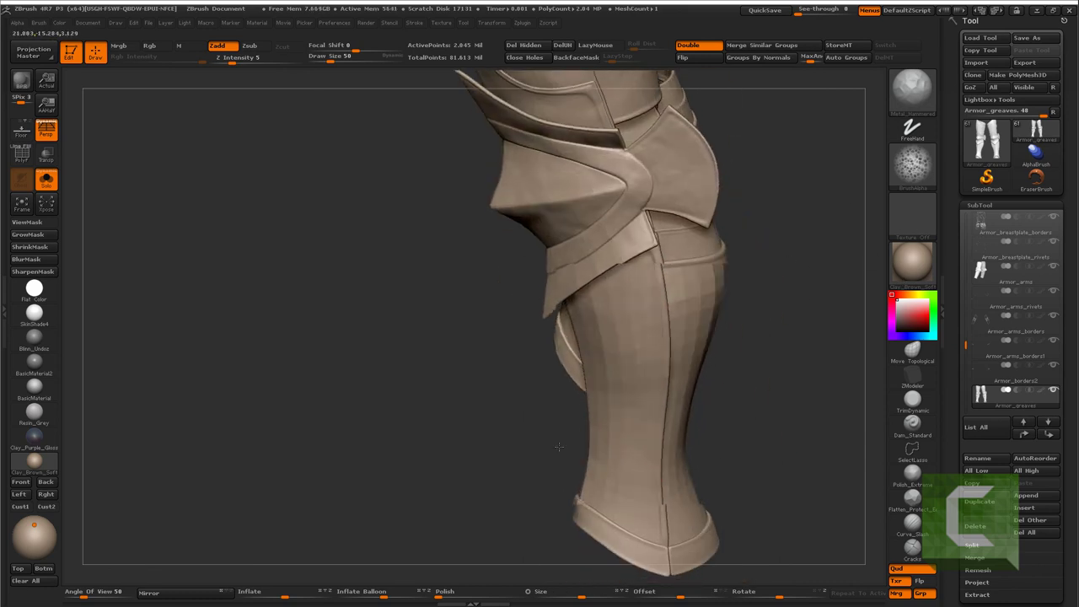
# Hammer dents down the shin and around the knee guard
pyautogui.moveTo(742, 337); pyautogui.dragTo(475, 456)
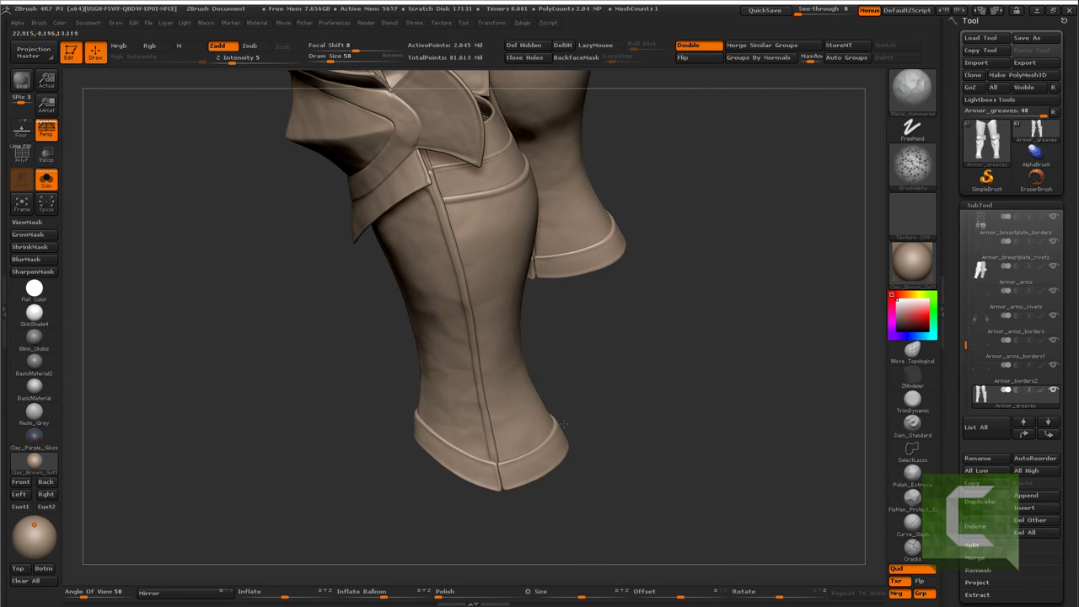
pyautogui.moveTo(564, 425)
pyautogui.mouseDown()
pyautogui.moveTo(818, 335)
pyautogui.moveTo(824, 322)
pyautogui.mouseUp()
pyautogui.moveTo(789, 245); pyautogui.dragTo(453, 312)
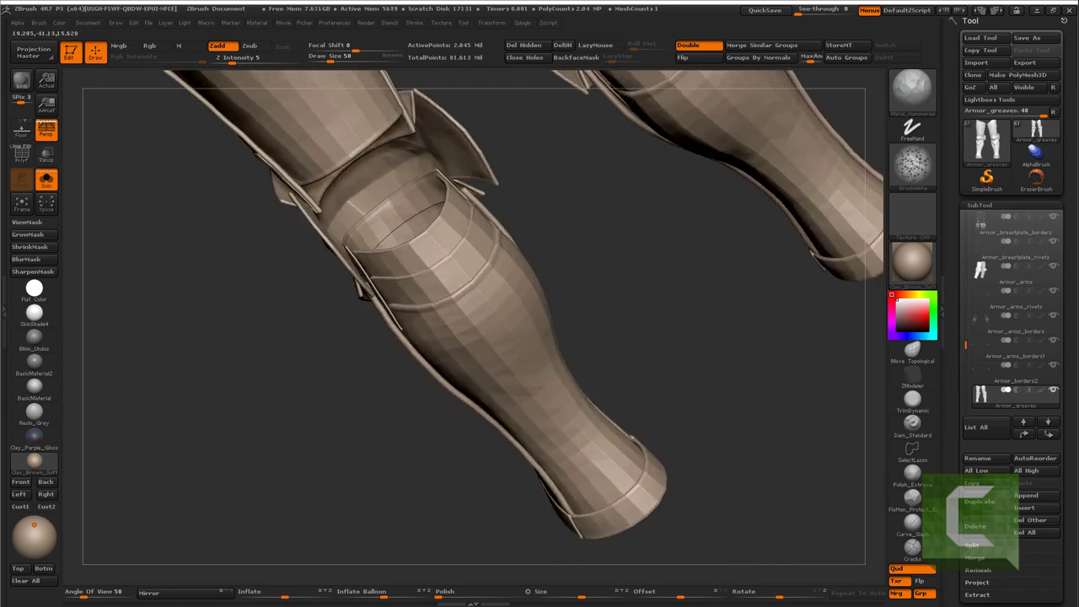
pyautogui.moveTo(725, 497); pyautogui.dragTo(586, 450)
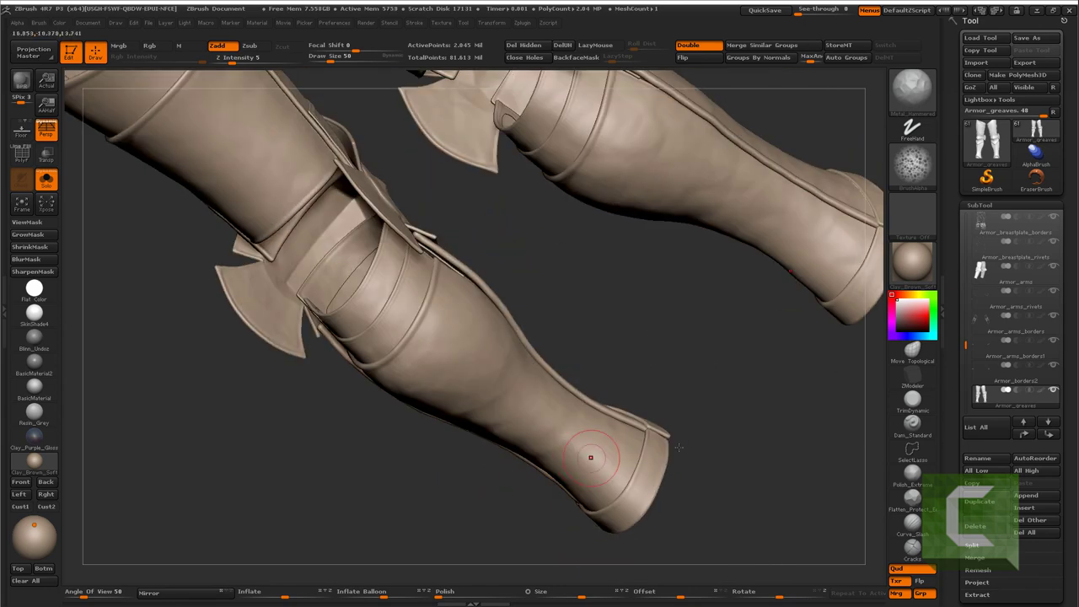
pyautogui.moveTo(403, 323); pyautogui.dragTo(687, 268)
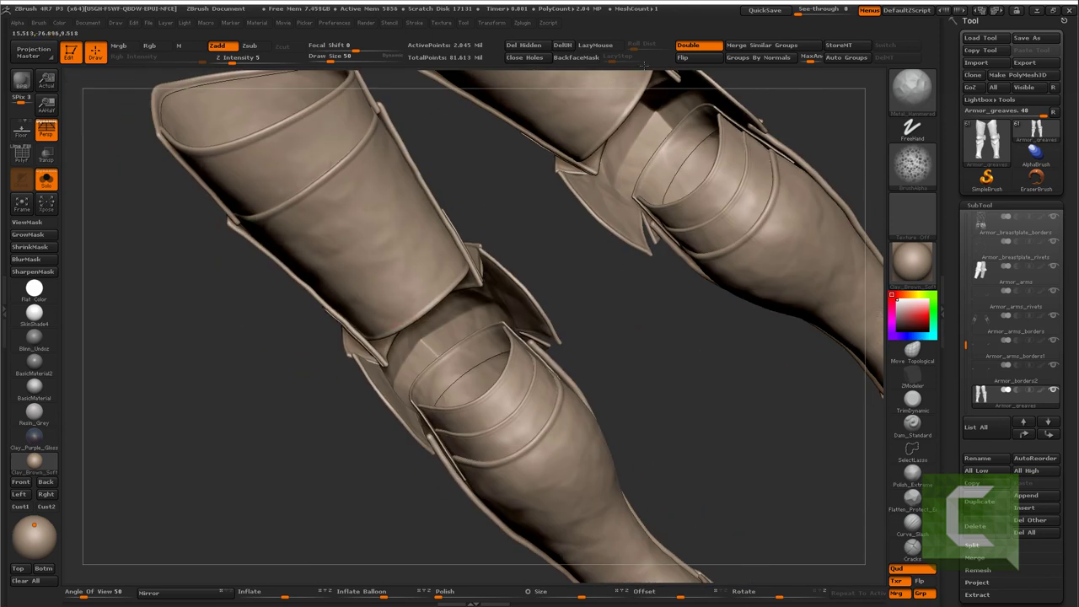
pyautogui.moveTo(627, 214); pyautogui.dragTo(748, 190)
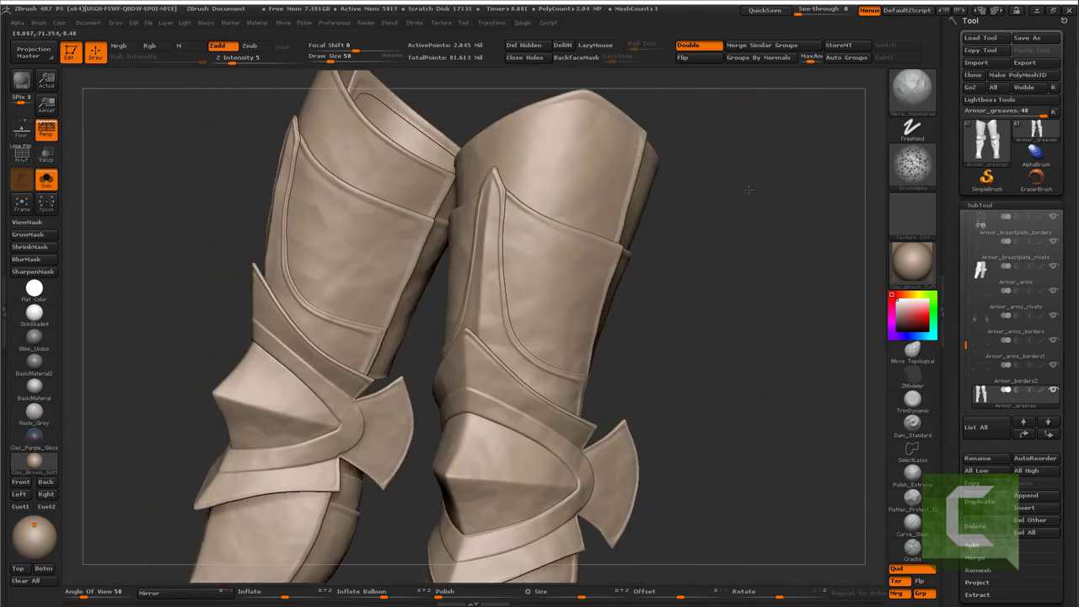
# Work dents over both greaves from front, slanted and side views
pyautogui.moveTo(506, 213)
pyautogui.mouseDown()
pyautogui.moveTo(530, 169)
pyautogui.moveTo(433, 349)
pyautogui.moveTo(607, 340)
pyautogui.mouseUp()
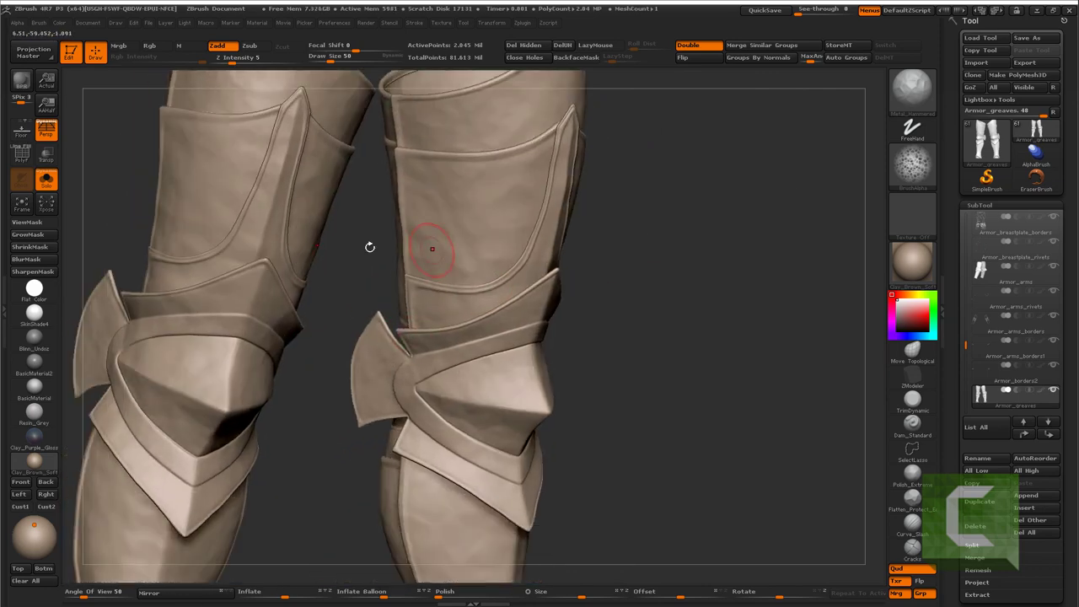
pyautogui.moveTo(369, 247); pyautogui.dragTo(315, 261)
pyautogui.moveTo(617, 210)
pyautogui.mouseDown()
pyautogui.moveTo(353, 381)
pyautogui.moveTo(528, 388)
pyautogui.mouseUp()
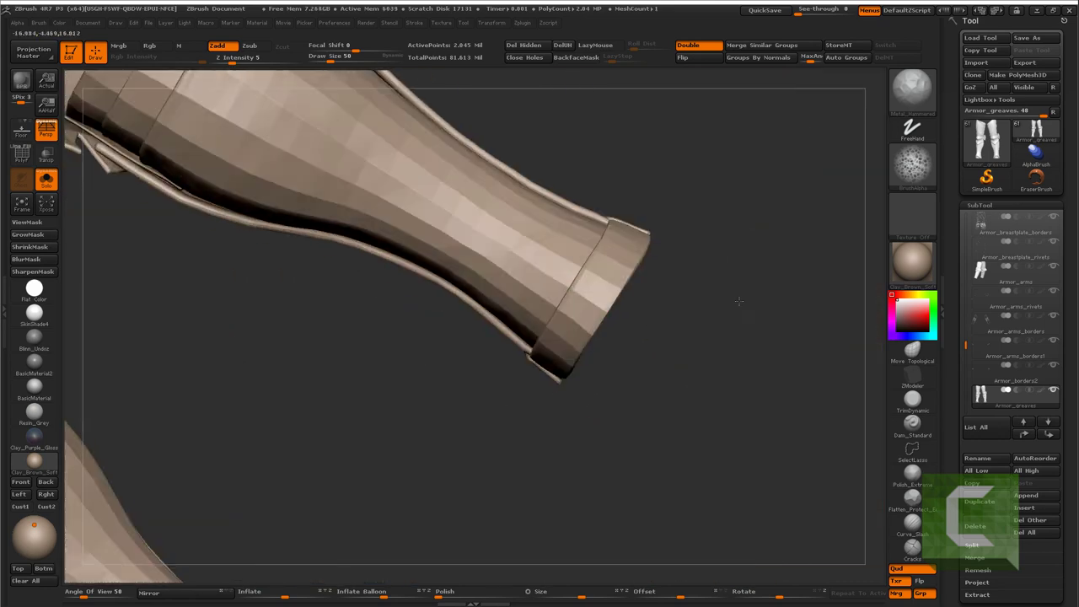
pyautogui.moveTo(686, 314); pyautogui.dragTo(642, 228)
pyautogui.moveTo(939, 175); pyautogui.dragTo(808, 207)
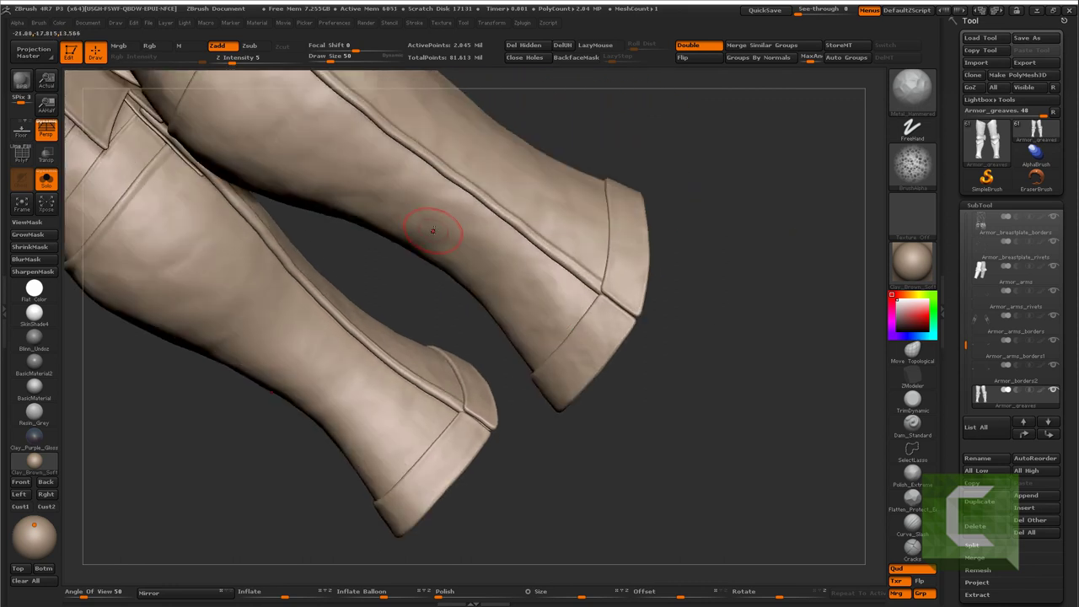
pyautogui.moveTo(556, 199)
pyautogui.mouseDown()
pyautogui.moveTo(578, 296)
pyautogui.moveTo(548, 294)
pyautogui.mouseUp()
# Show the surrounding armour again, then make Armor_sabatons the active, soloed subtool
pyautogui.hotkey('shift', 'alt', 's')
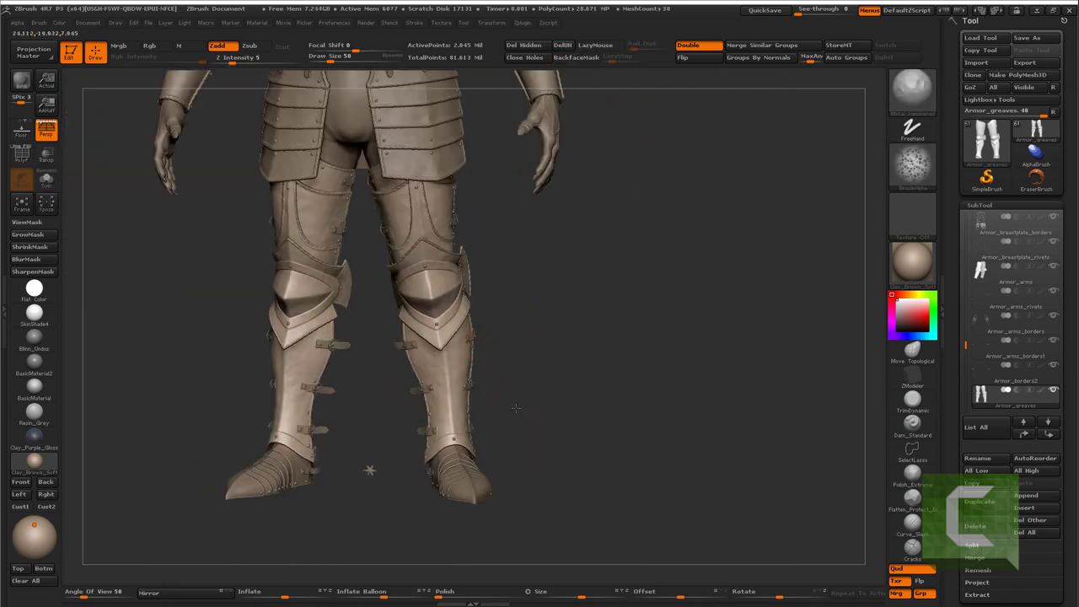
pyautogui.moveTo(516, 408)
pyautogui.keyDown('alt'); pyautogui.mouseDown()
pyautogui.moveTo(492, 236)
pyautogui.moveTo(510, 397)
pyautogui.moveTo(522, 389)
pyautogui.moveTo(441, 272)
pyautogui.moveTo(554, 379)
pyautogui.mouseUp(); pyautogui.keyUp('alt')
pyautogui.keyDown('alt'); pyautogui.click(554, 379); pyautogui.keyUp('alt')
pyautogui.hotkey('shift', 'alt', 's')
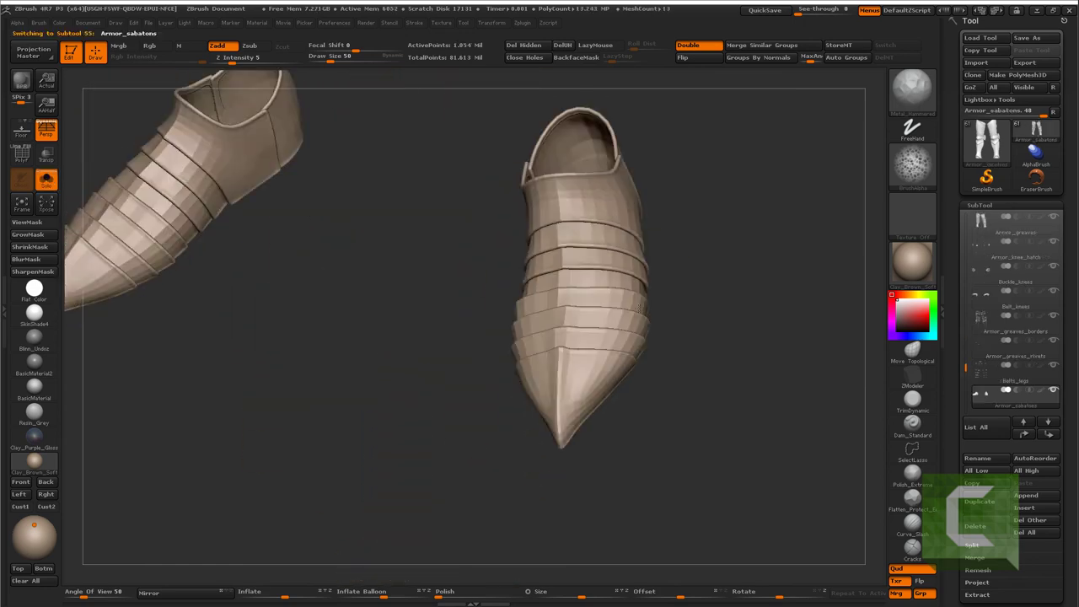
# Orbit around a sabaton's front and top opening, then zoom out to the whole knight
pyautogui.moveTo(641, 309)
pyautogui.keyDown('alt'); pyautogui.mouseDown()
pyautogui.moveTo(750, 284)
pyautogui.moveTo(675, 380)
pyautogui.moveTo(641, 320)
pyautogui.moveTo(649, 442)
pyautogui.moveTo(685, 357)
pyautogui.mouseUp(); pyautogui.keyUp('alt')
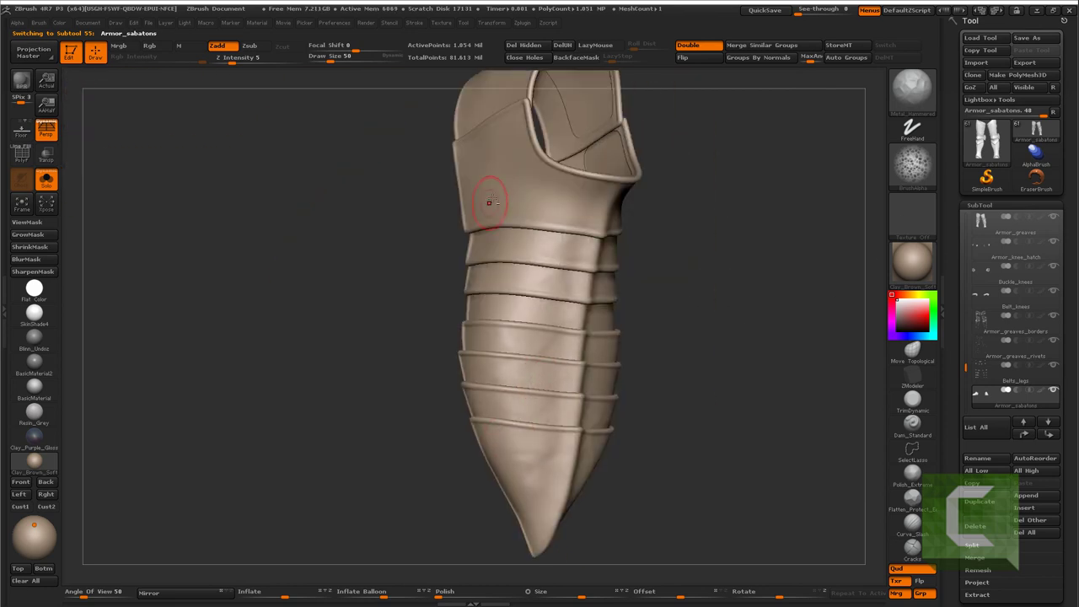
pyautogui.moveTo(552, 182)
pyautogui.keyDown('alt'); pyautogui.mouseDown()
pyautogui.moveTo(535, 241)
pyautogui.moveTo(712, 396)
pyautogui.mouseUp(); pyautogui.keyUp('alt')
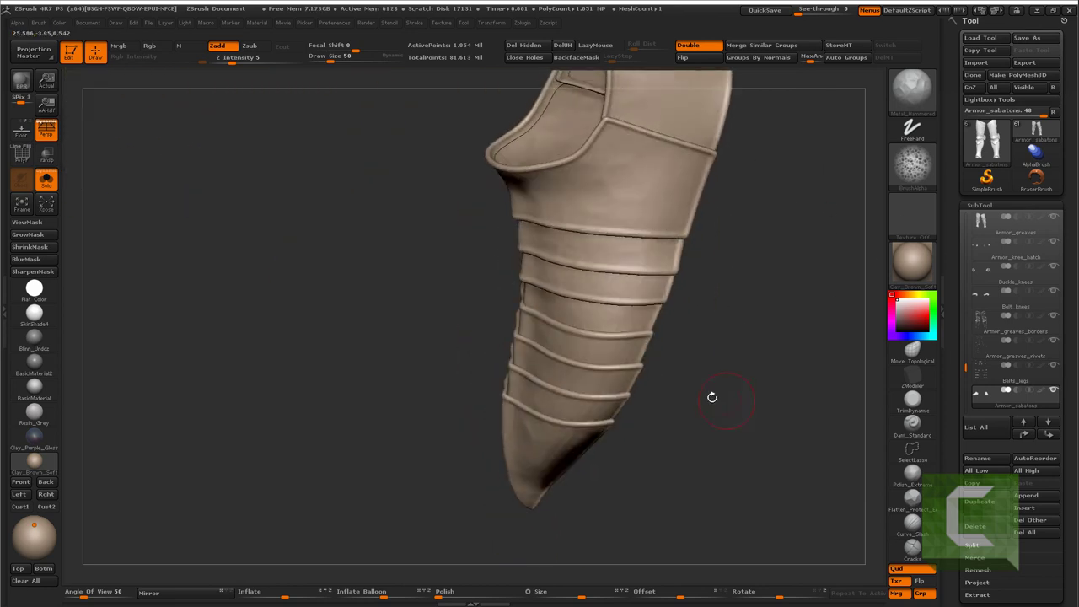
pyautogui.moveTo(662, 504); pyautogui.dragTo(736, 554)
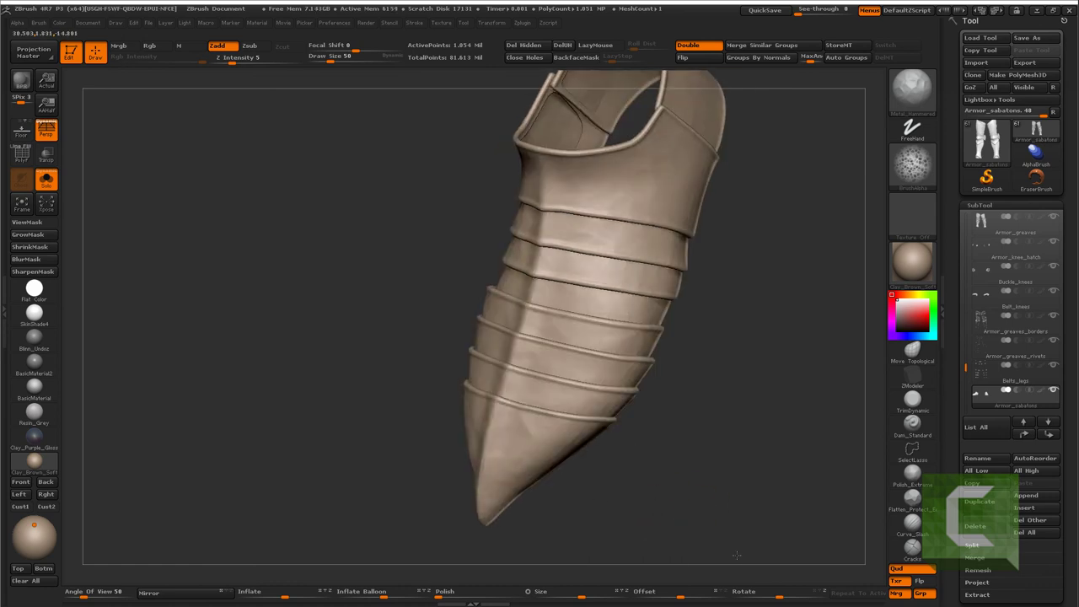
pyautogui.moveTo(685, 244)
pyautogui.mouseDown()
pyautogui.moveTo(715, 221)
pyautogui.moveTo(615, 357)
pyautogui.moveTo(592, 346)
pyautogui.moveTo(588, 369)
pyautogui.moveTo(453, 332)
pyautogui.moveTo(694, 332)
pyautogui.moveTo(709, 274)
pyautogui.mouseUp()
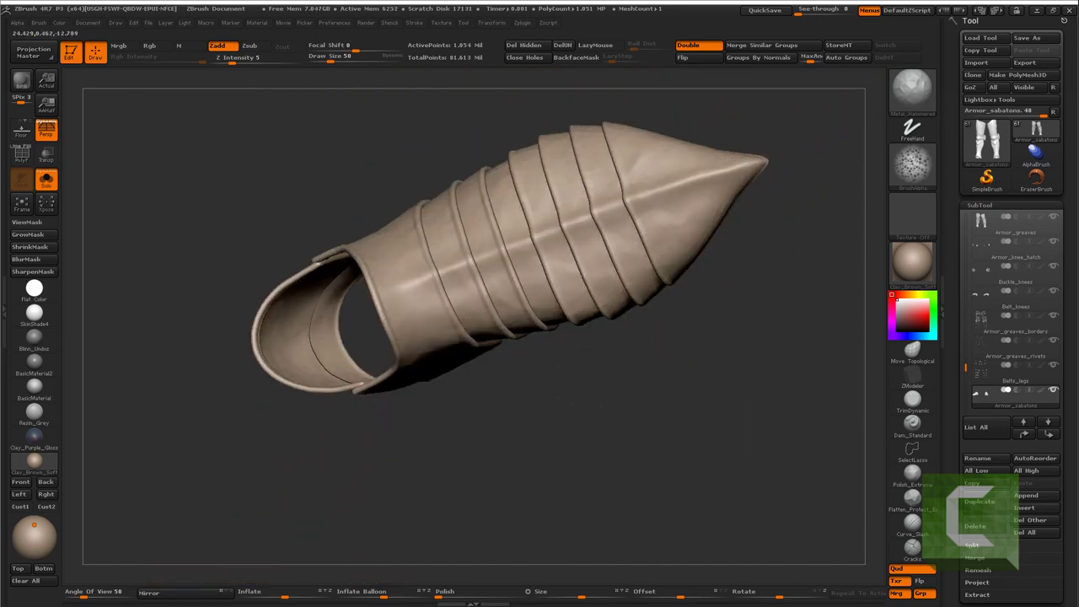
pyautogui.moveTo(708, 191); pyautogui.dragTo(388, 308)
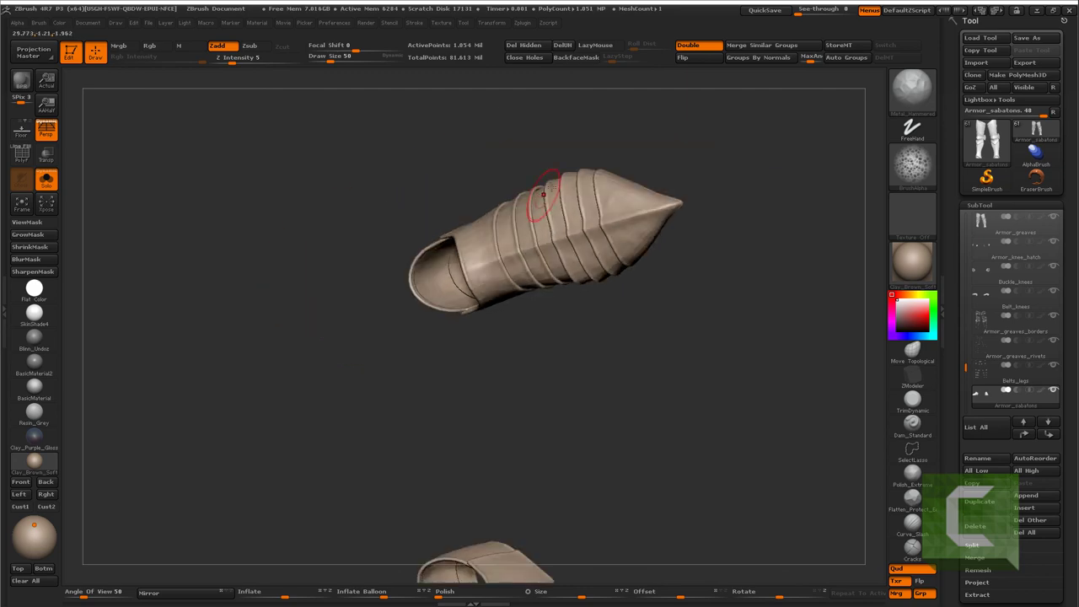
pyautogui.moveTo(542, 181); pyautogui.dragTo(694, 202)
pyautogui.moveTo(678, 238)
pyautogui.keyDown('alt'); pyautogui.mouseDown()
pyautogui.moveTo(464, 205)
pyautogui.moveTo(590, 405)
pyautogui.moveTo(571, 345)
pyautogui.moveTo(653, 268)
pyautogui.moveTo(590, 269)
pyautogui.moveTo(634, 292)
pyautogui.mouseUp(); pyautogui.keyUp('alt')
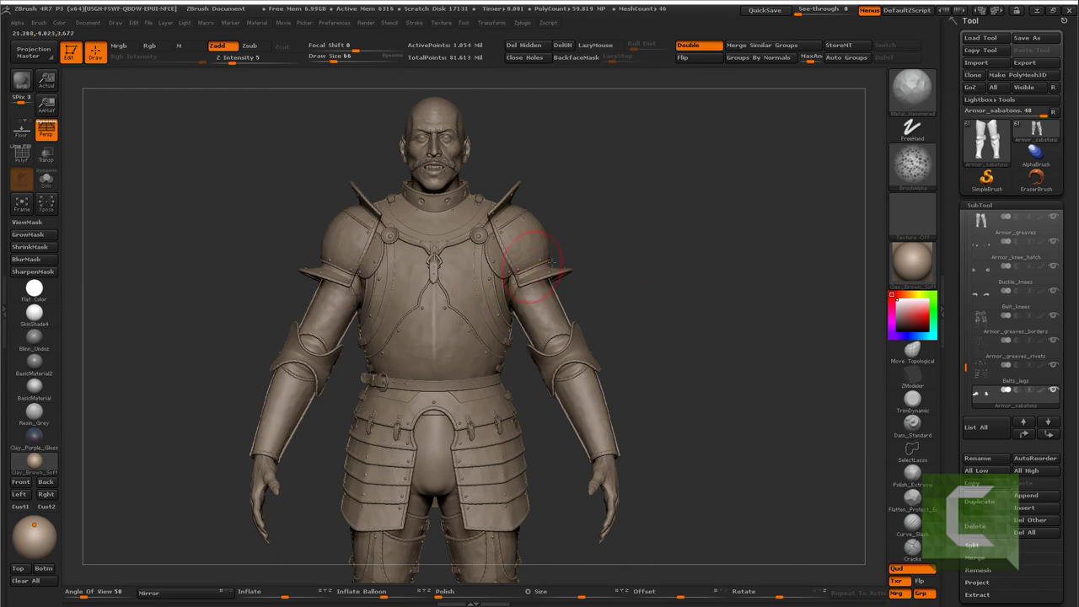
# Spin the knight round and zoom in toward the gorget and upper chest
pyautogui.moveTo(550, 263); pyautogui.dragTo(565, 236)
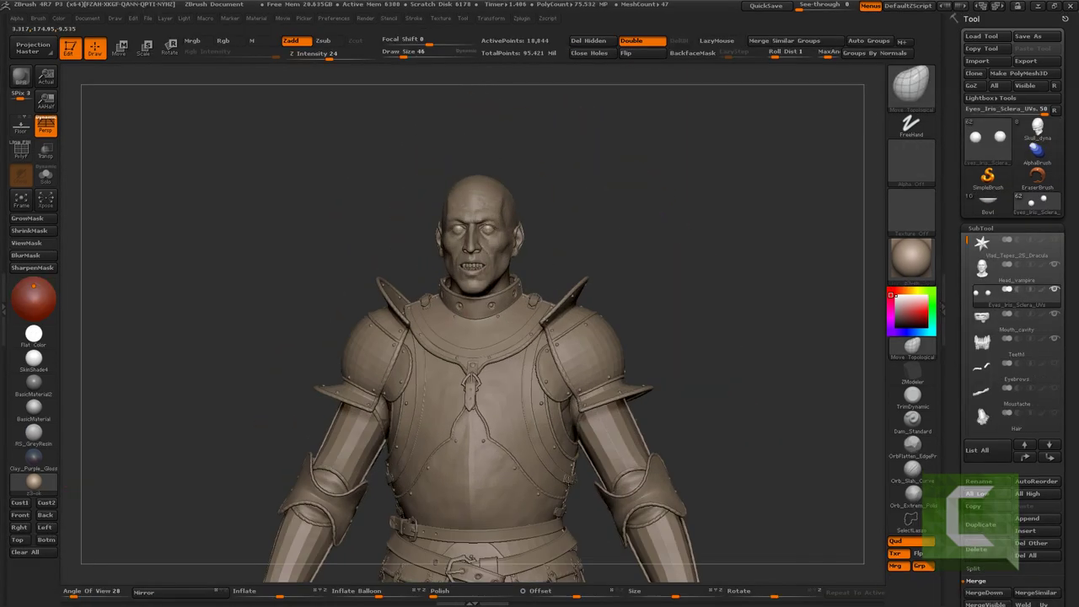
pyautogui.moveTo(553, 338)
pyautogui.keyDown('alt'); pyautogui.mouseDown()
pyautogui.moveTo(542, 442)
pyautogui.moveTo(482, 400)
pyautogui.moveTo(536, 416)
pyautogui.mouseUp(); pyautogui.keyUp('alt')
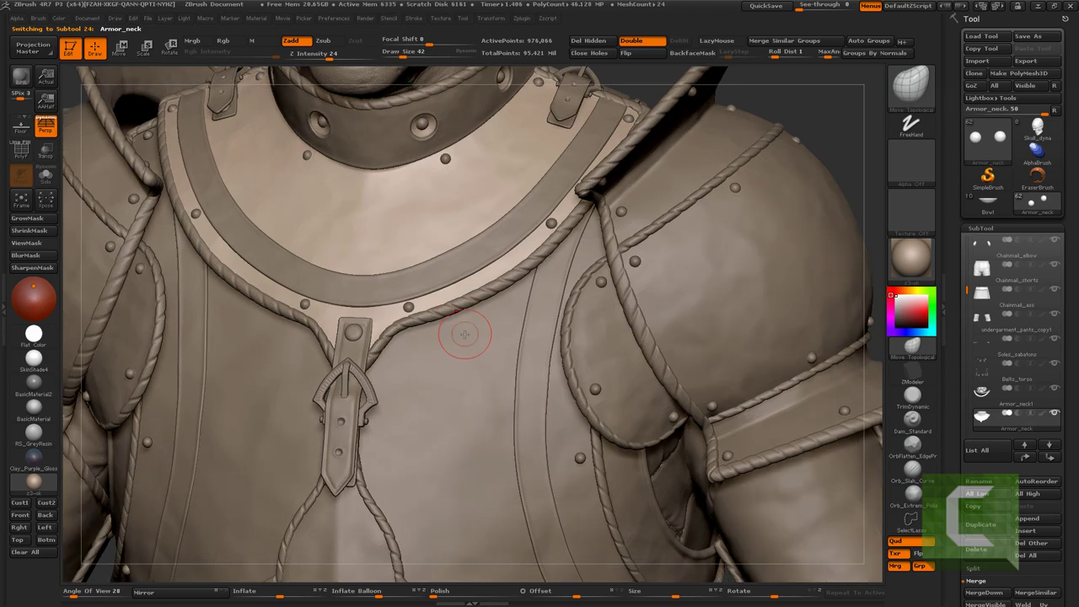
# Load the crack brush at lower strength with colour off and crack the gorget's lower edge
pyautogui.press('b')
pyautogui.click(451, 320)
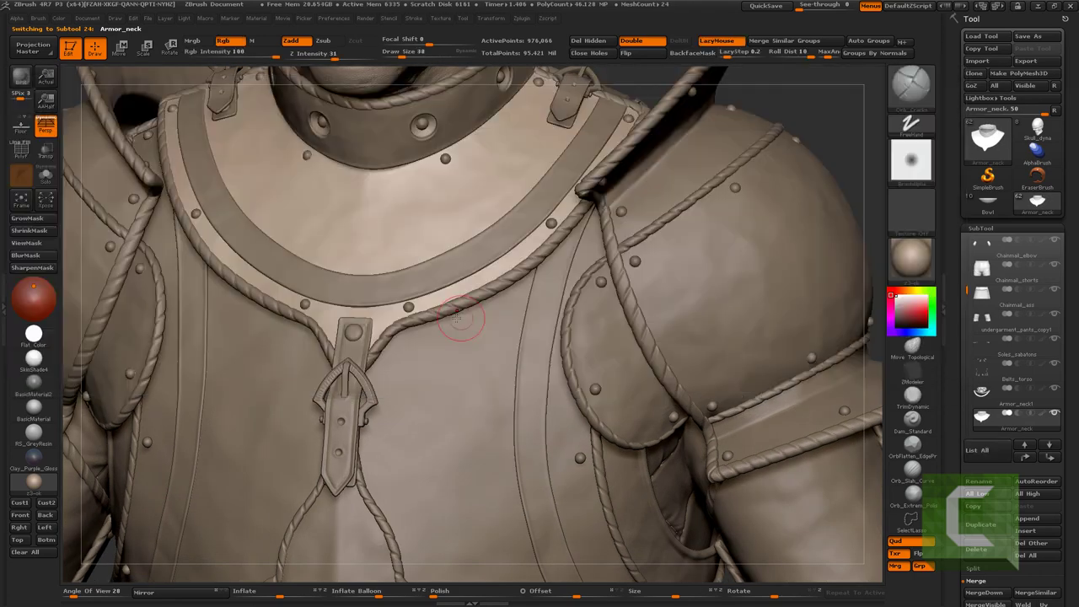
pyautogui.moveTo(333, 61); pyautogui.dragTo(325, 60)
pyautogui.click(223, 40)
pyautogui.moveTo(219, 253); pyautogui.dragTo(452, 296)
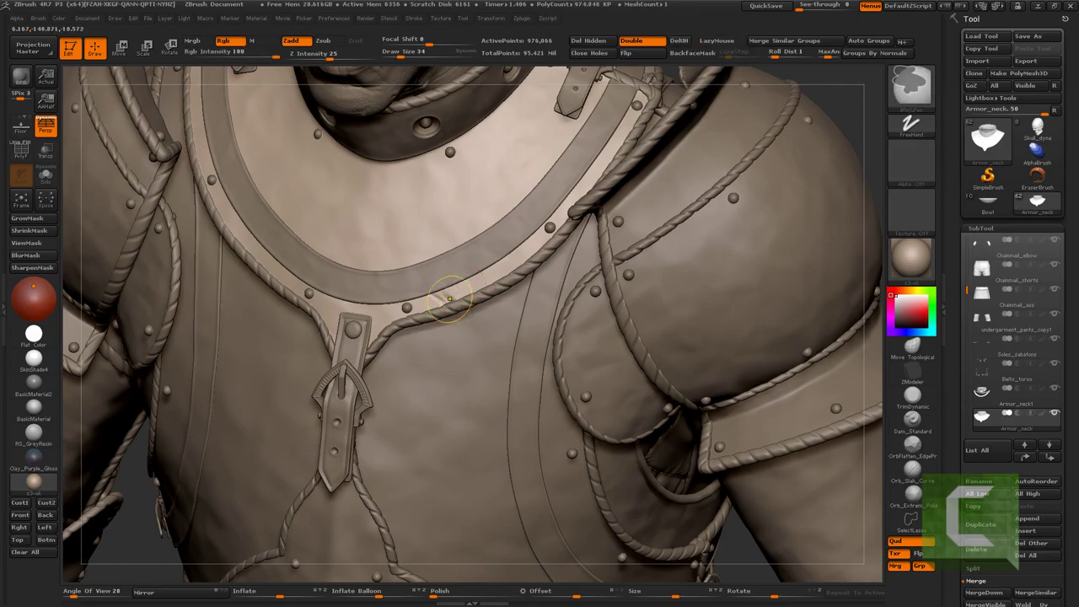
pyautogui.hotkey('shift', 's')
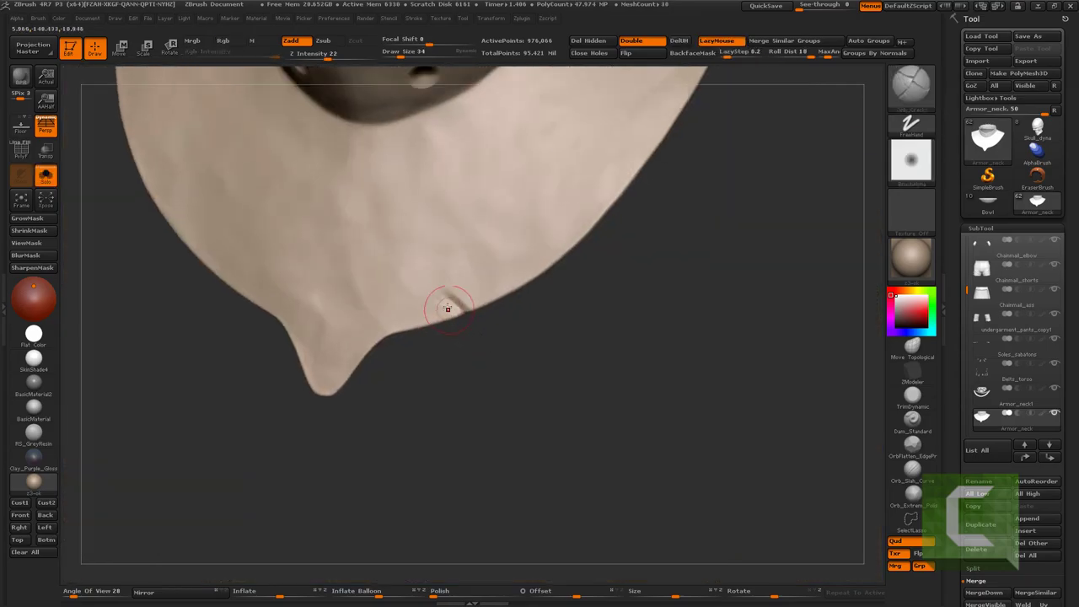
pyautogui.moveTo(426, 280); pyautogui.dragTo(463, 310)
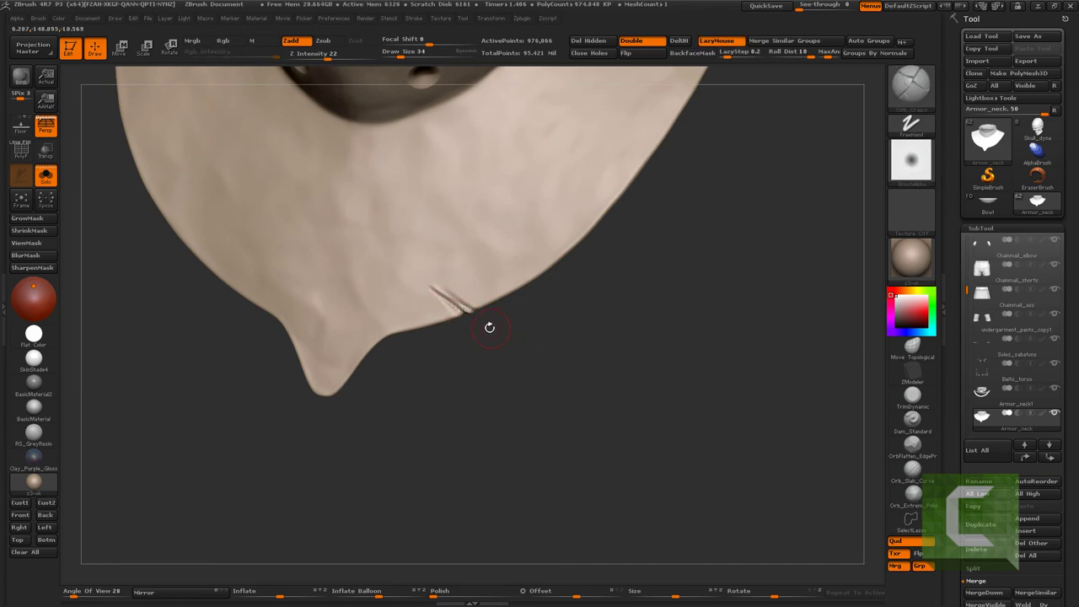
pyautogui.hotkey('shift', 's')
# Subdivide the neck armour, switch to the TrimDynamic brush and enable BackfaceMask
pyautogui.keyDown('alt'); pyautogui.click(460, 314); pyautogui.keyUp('alt')
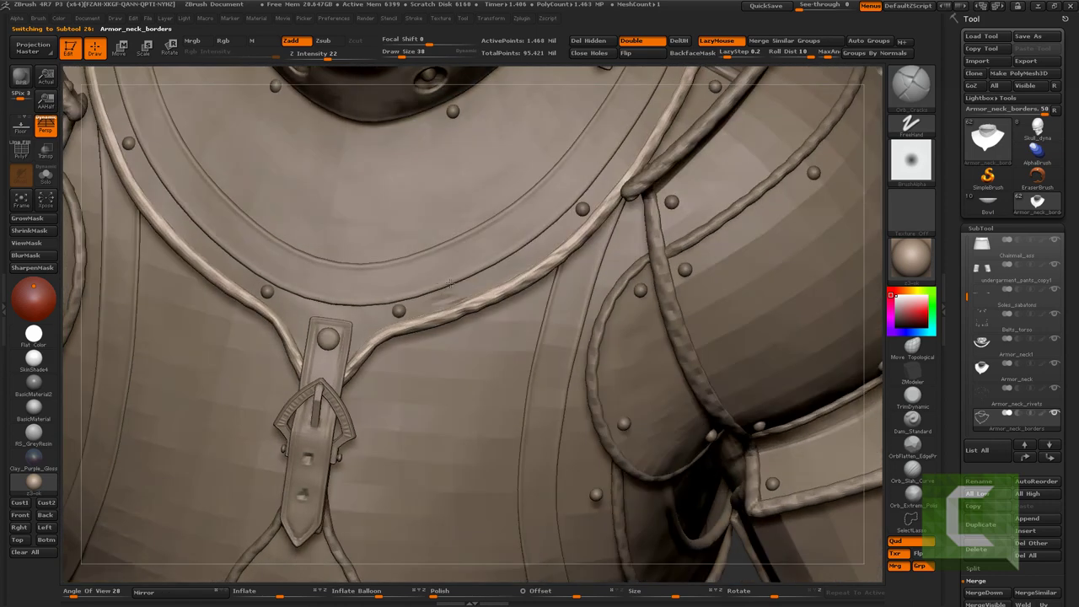
pyautogui.keyDown('alt'); pyautogui.click(430, 290); pyautogui.keyUp('alt')
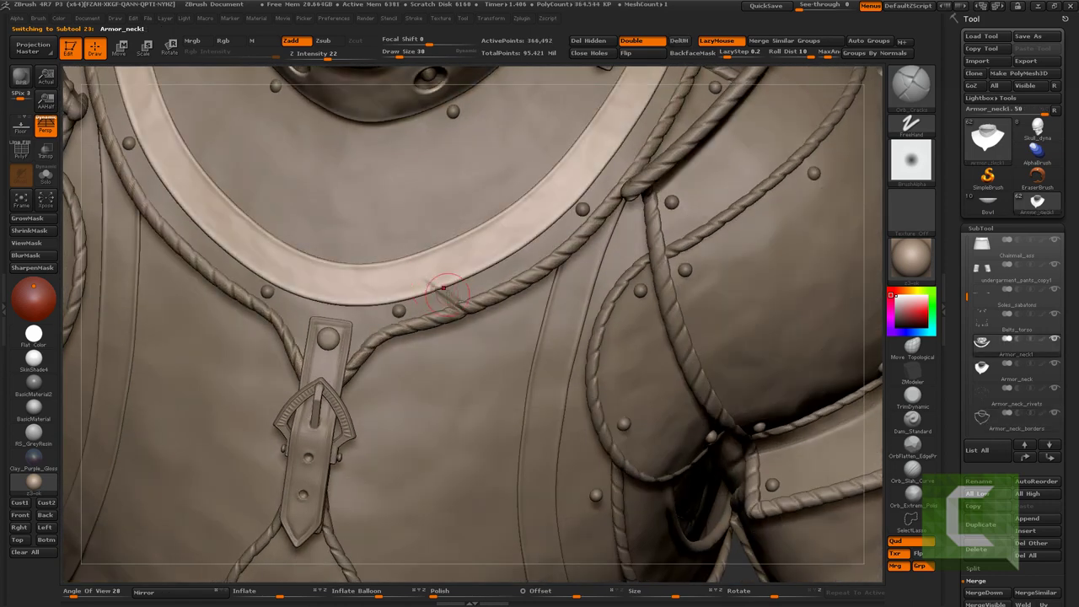
pyautogui.hotkey('ctrl', 'd')
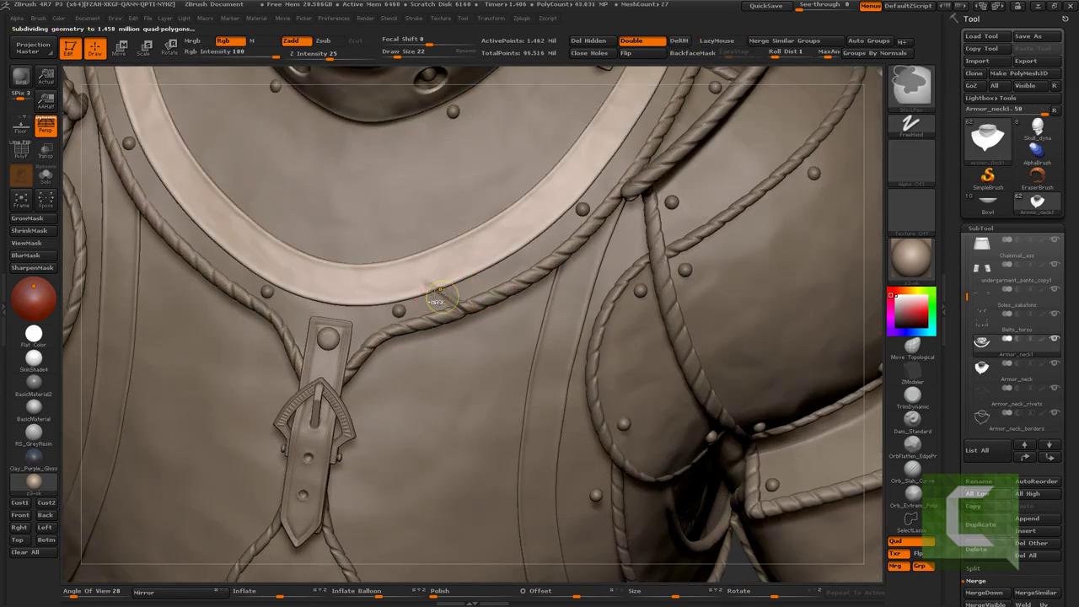
pyautogui.press('1')
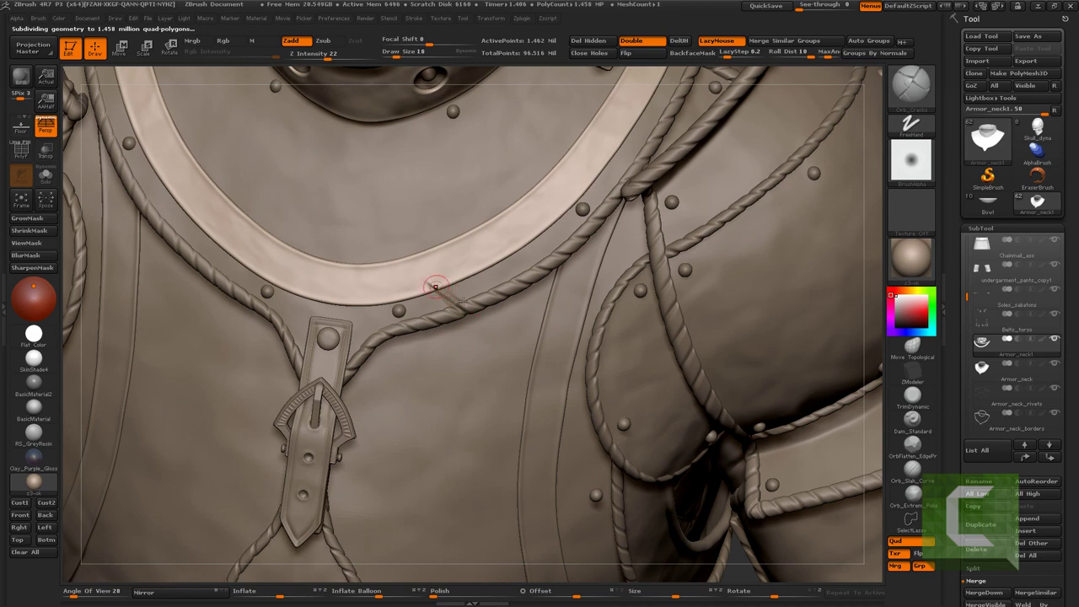
pyautogui.press('2')
pyautogui.click(693, 53)
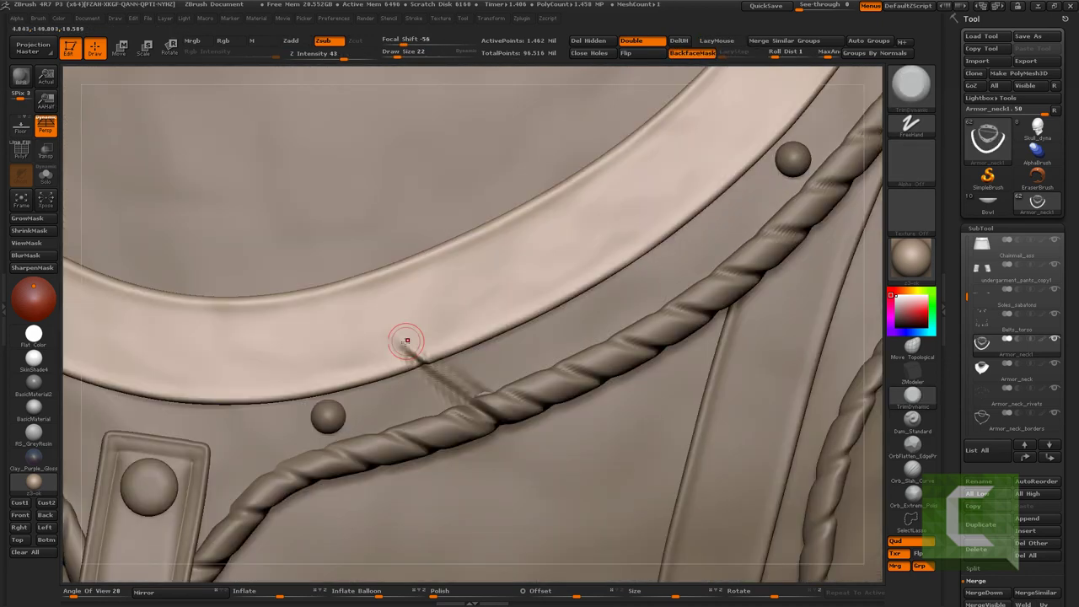
# Select the Armor_breastplate and load the Orb_Cracks brush
pyautogui.moveTo(422, 346)
pyautogui.mouseDown(button='right')
pyautogui.moveTo(555, 478)
pyautogui.moveTo(433, 313)
pyautogui.moveTo(446, 349)
pyautogui.mouseUp(button='right')
pyautogui.keyDown('alt'); pyautogui.click(446, 349); pyautogui.keyUp('alt')
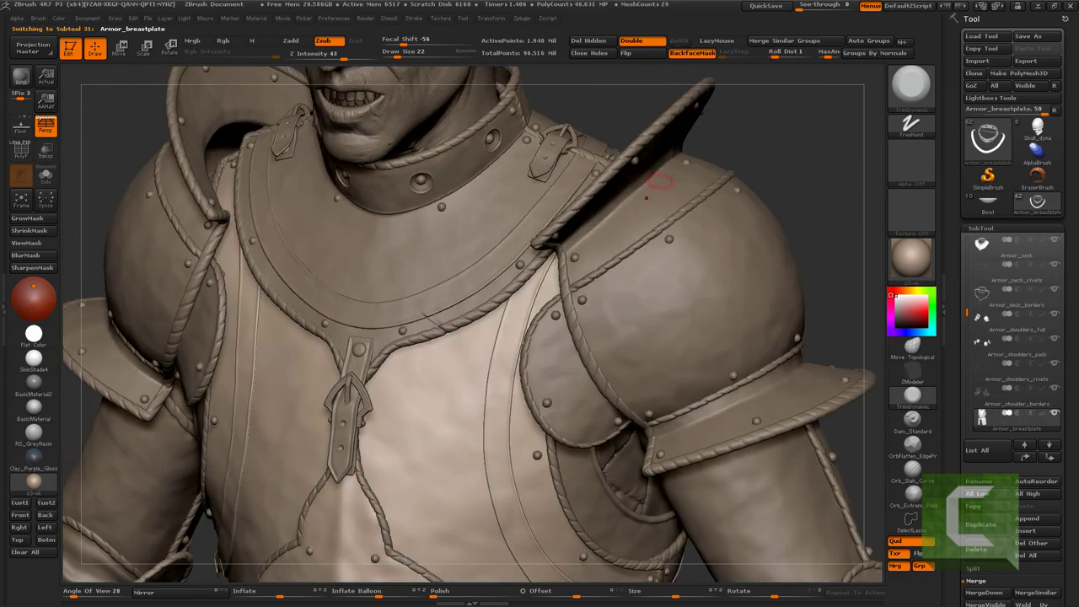
pyautogui.press('b')
pyautogui.click(826, 99)
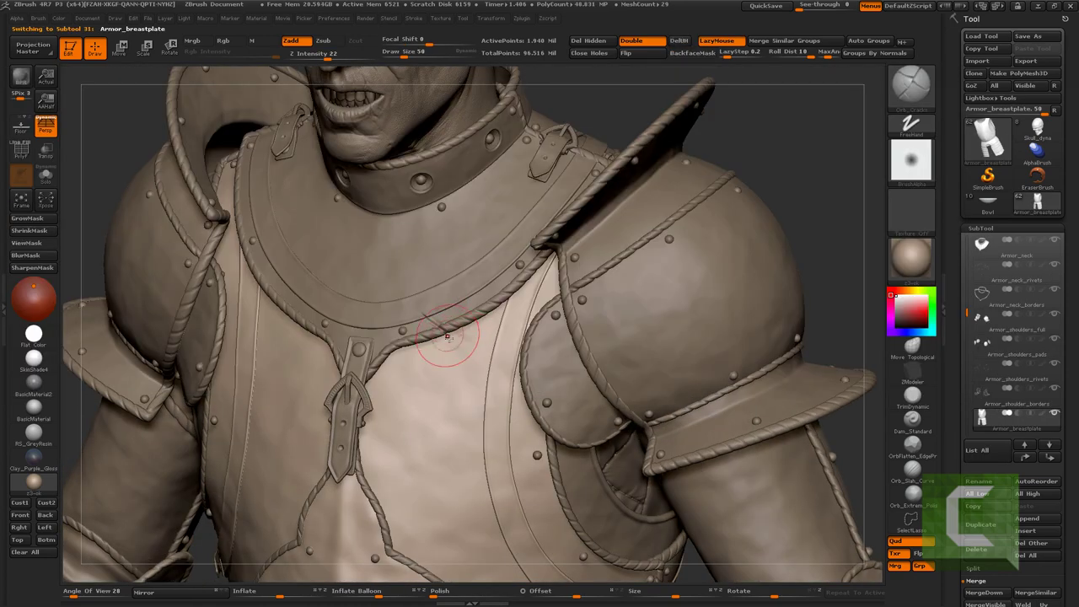
pyautogui.hotkey('alt', 'Tab')
pyautogui.hotkey('alt', 'Tab')
pyautogui.hotkey('alt', 'Tab')
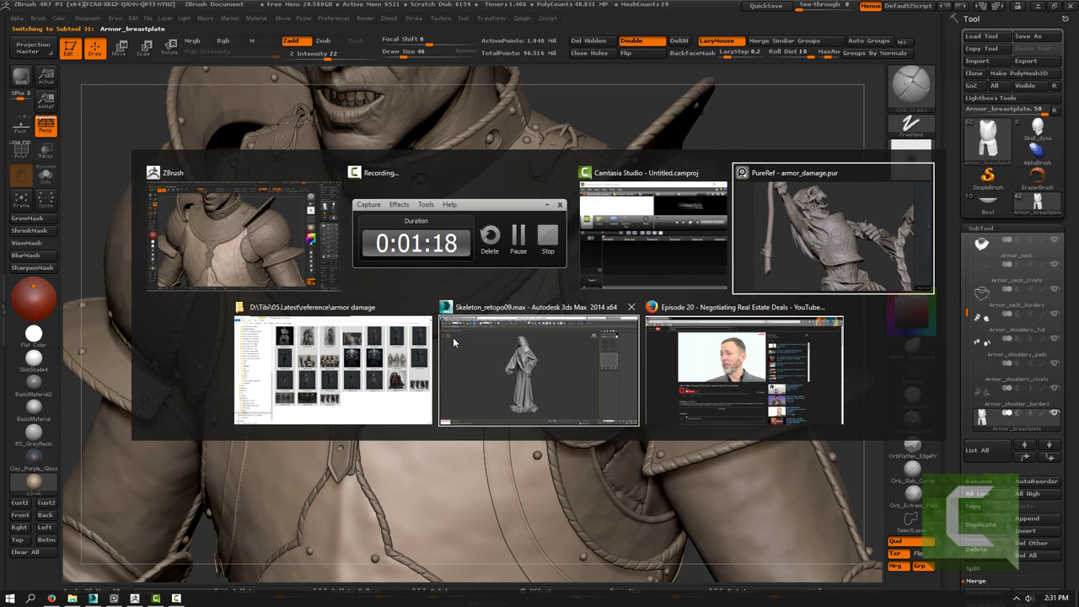
pyautogui.hotkey('alt', 'Tab')
pyautogui.hotkey('alt', 'Tab')
pyautogui.hotkey('alt', 'Tab')
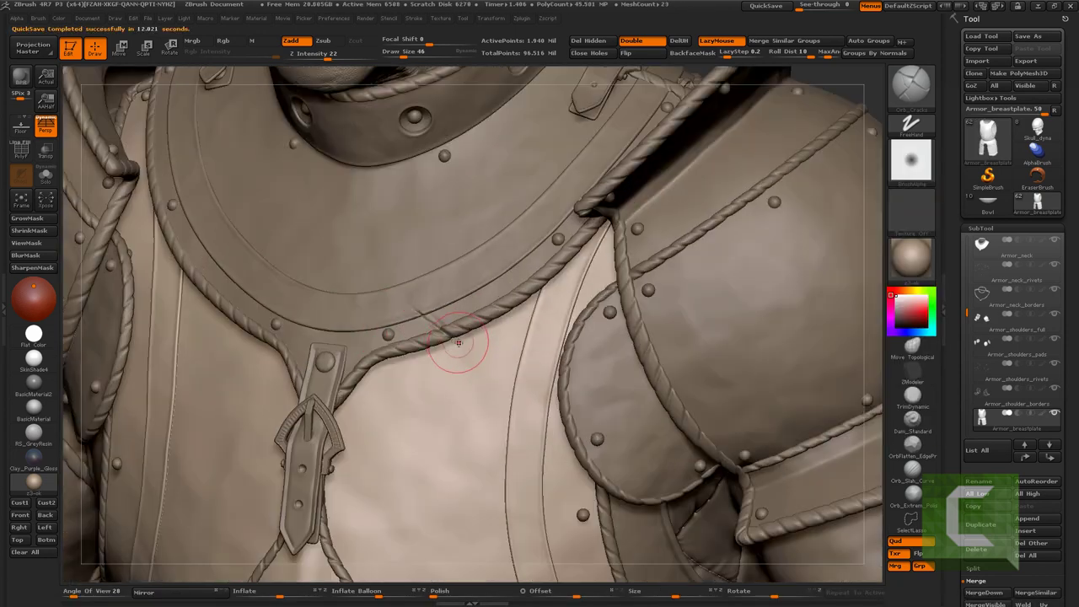
pyautogui.press('b')
pyautogui.press('s')
pyautogui.press('p')
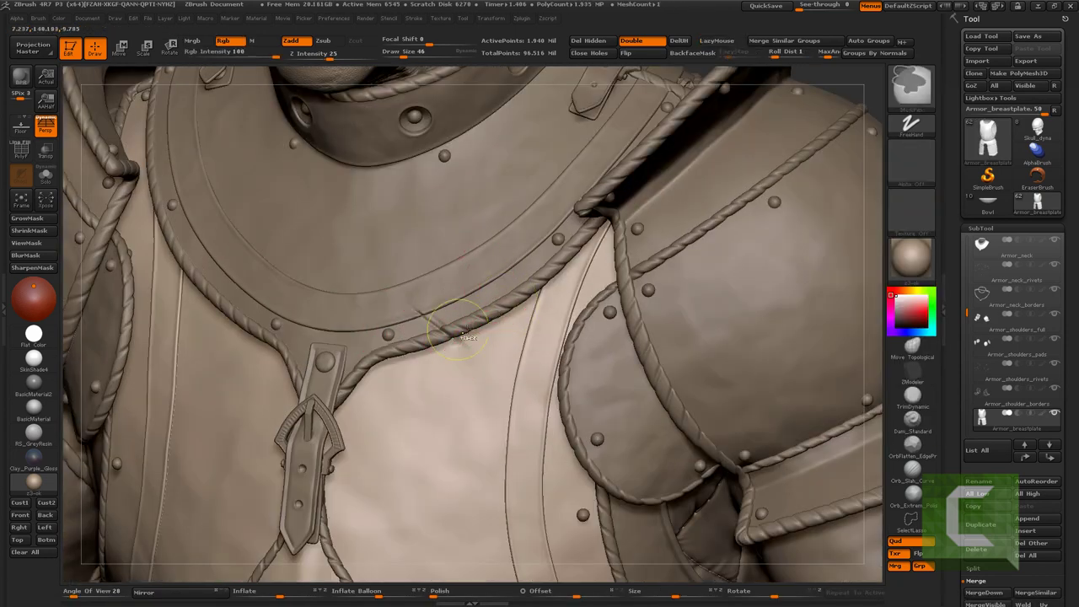
# Subdivide the breastplate and carve a short slash into the isolated chest plate
pyautogui.hotkey('ctrl', 'd')
pyautogui.press('b')
pyautogui.press('o')
pyautogui.press('c')
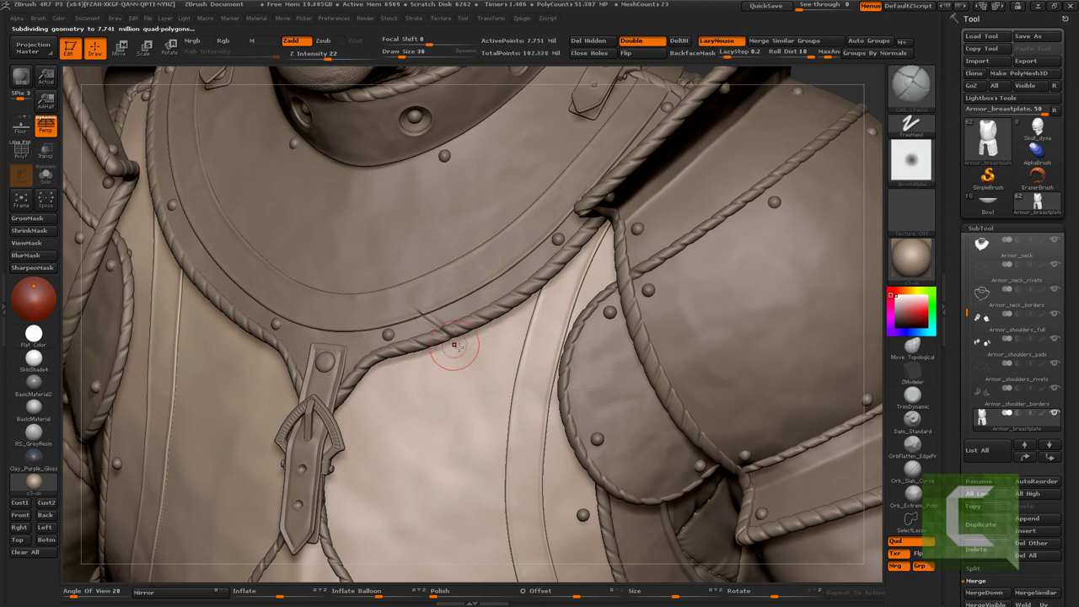
pyautogui.hotkey('ctrl', 'shift', 's')
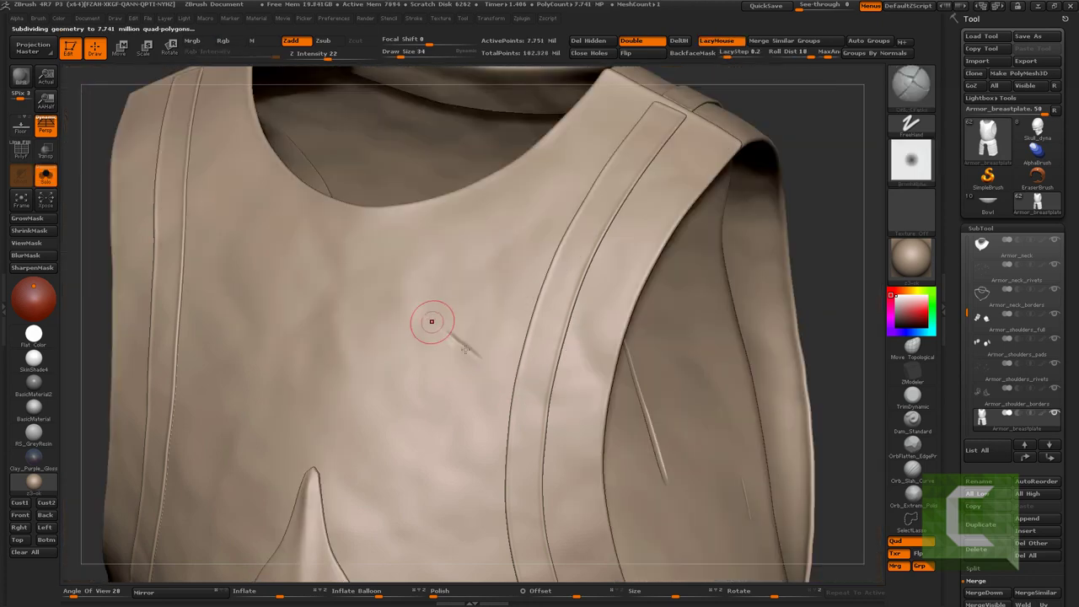
pyautogui.moveTo(454, 346); pyautogui.dragTo(472, 358)
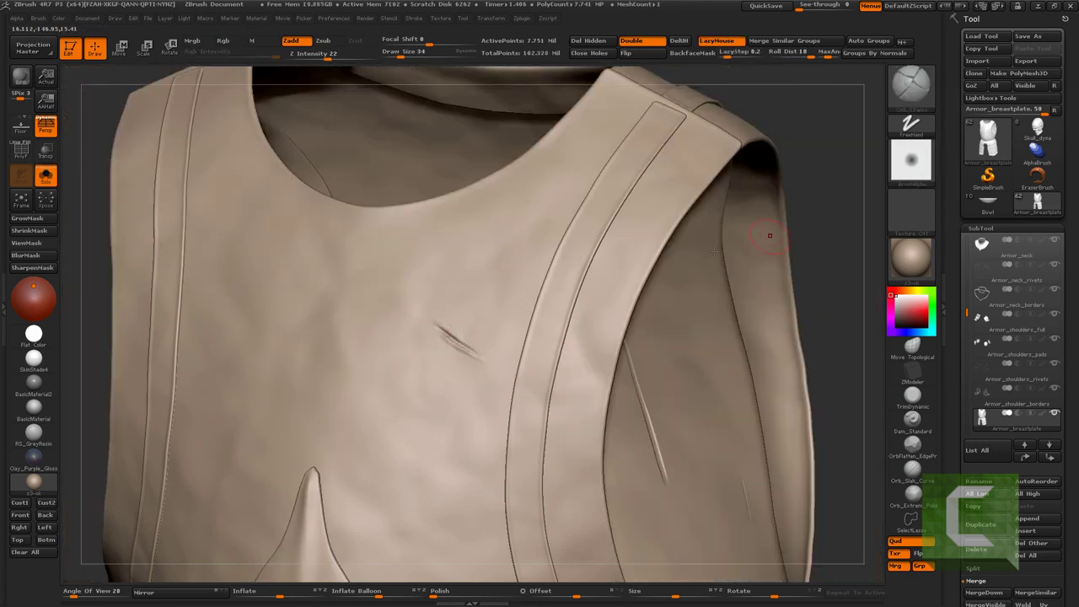
pyautogui.scroll(3, 451, 362)
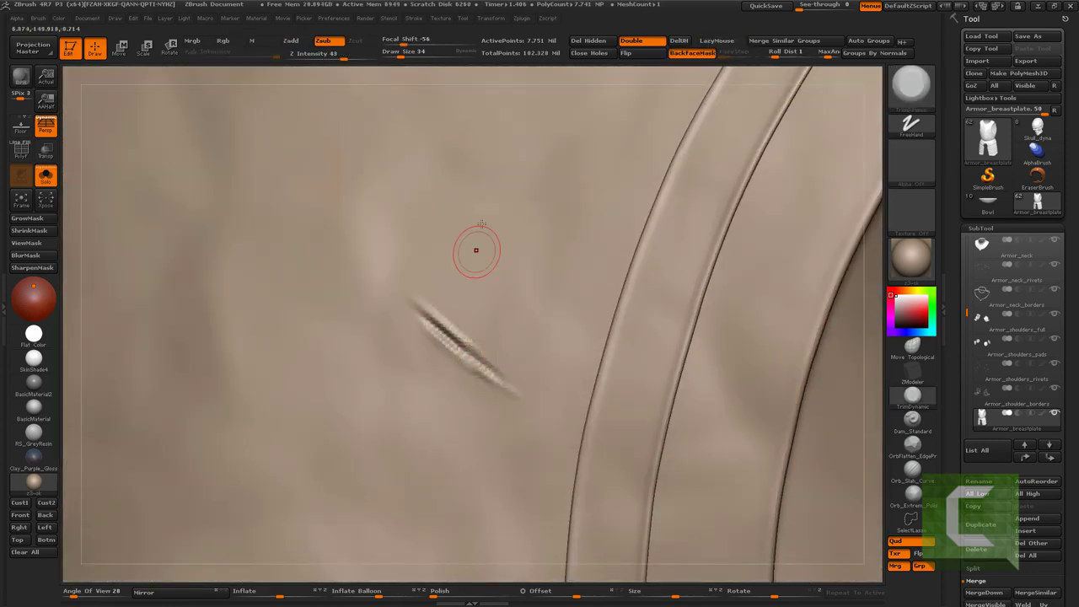
pyautogui.hotkey('ctrl', 'shift', 's')
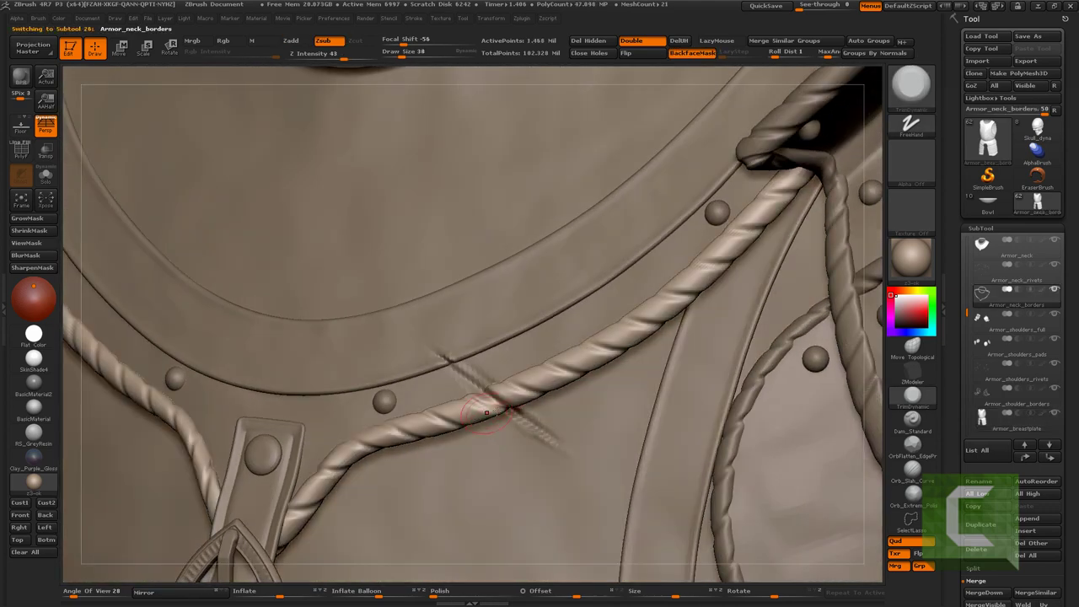
pyautogui.press('b')
pyautogui.click(543, 322)
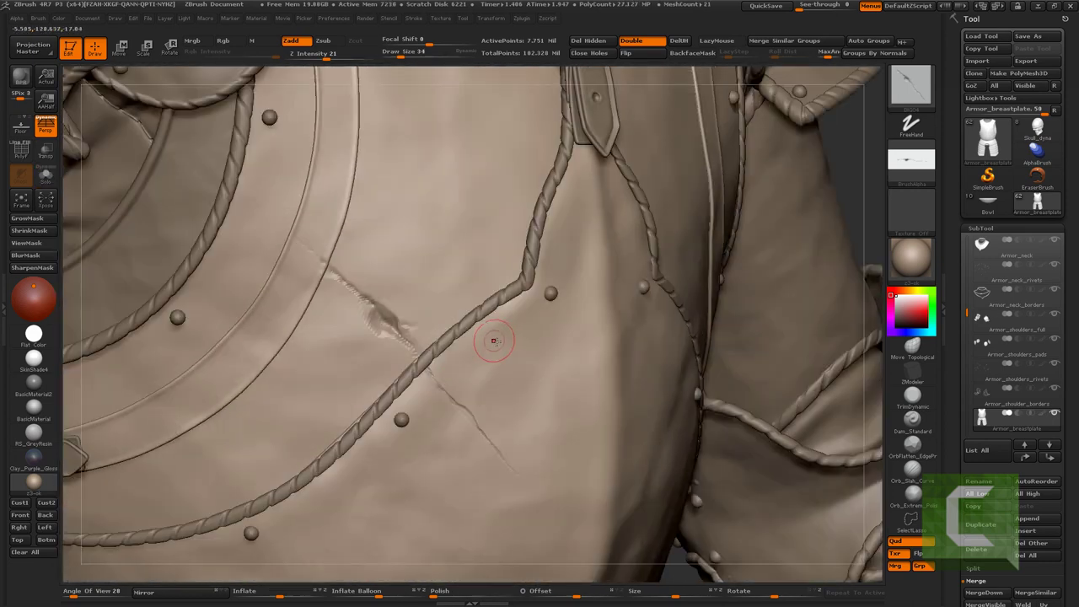
# Select Armor_breastplate_borders, load the topological move brush and subdivide the rope trim
pyautogui.keyDown('alt'); pyautogui.click(382, 424); pyautogui.keyUp('alt')
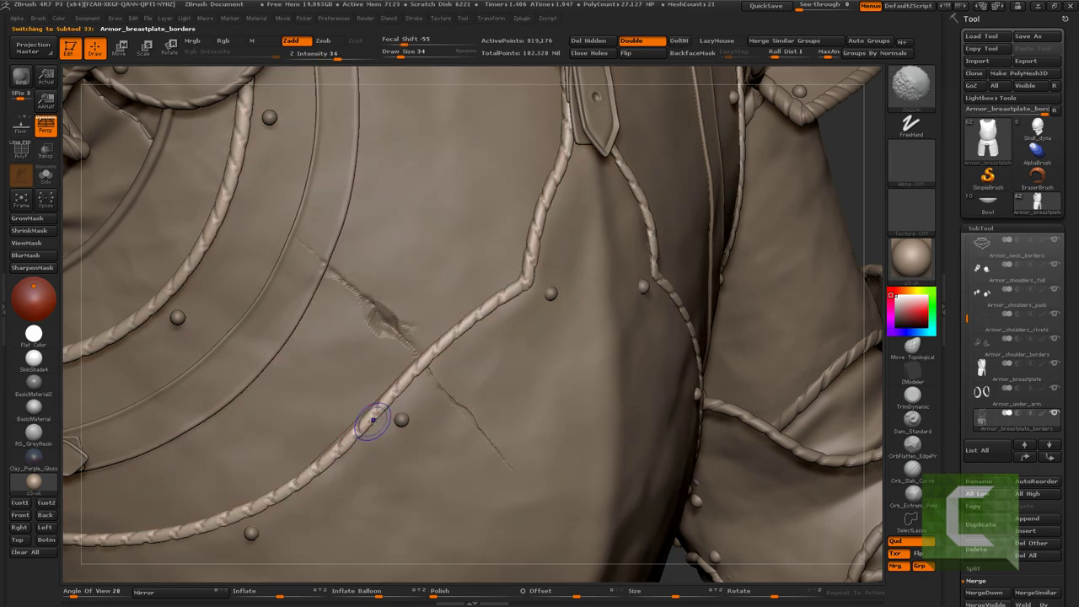
pyautogui.press('b')
pyautogui.press('m')
pyautogui.press('t')
pyautogui.press('d')
pyautogui.press('d')
pyautogui.press('space')
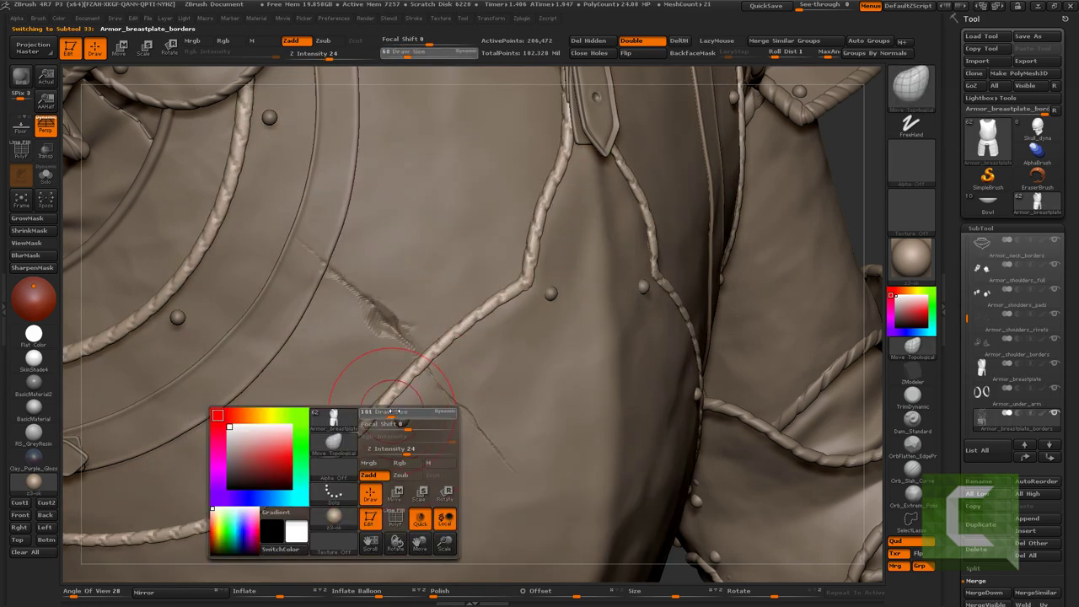
pyautogui.moveTo(434, 342)
pyautogui.mouseDown(button='right')
pyautogui.moveTo(353, 279)
pyautogui.moveTo(361, 282)
pyautogui.mouseUp(button='right')
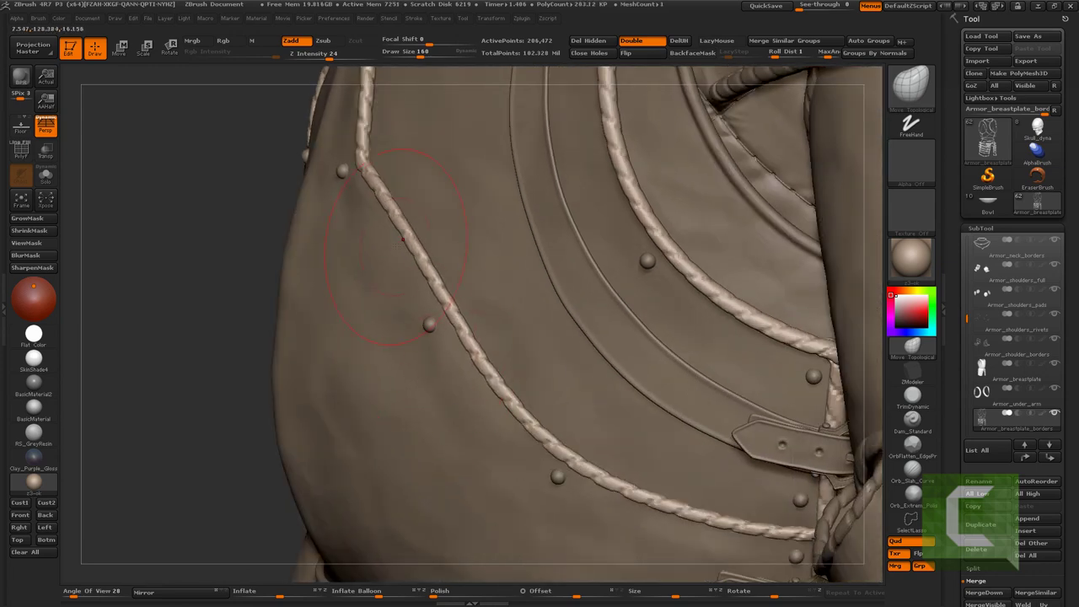
pyautogui.moveTo(402, 240); pyautogui.dragTo(319, 382, button='right')
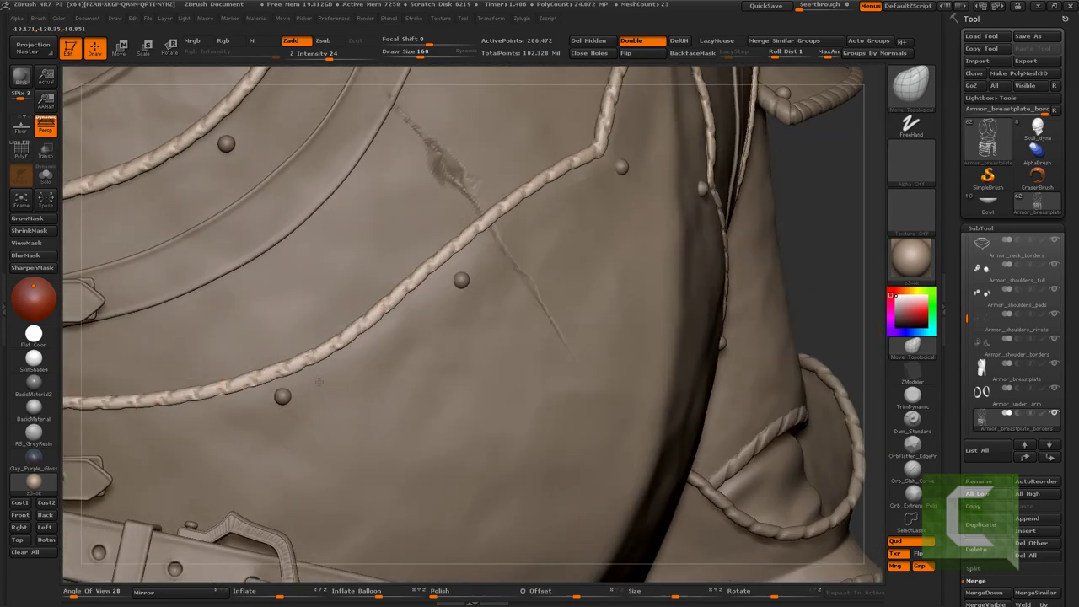
pyautogui.hotkey('ctrl', 'd')
# Carve the crack across the rope border with a smaller Orb_Cracks brush
pyautogui.moveTo(725, 231); pyautogui.dragTo(518, 279, button='right')
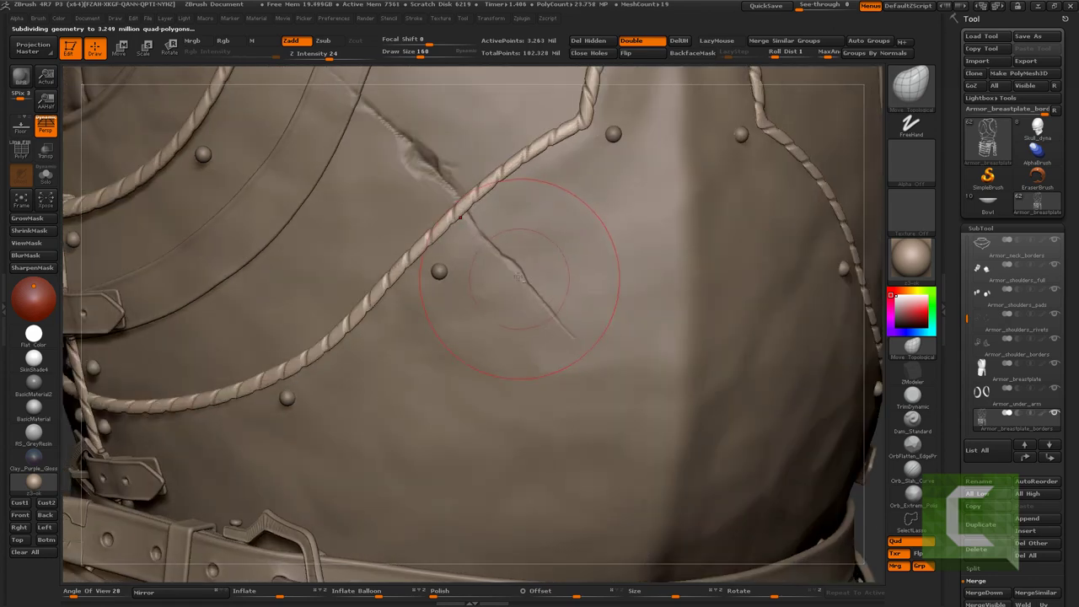
pyautogui.moveTo(518, 217)
pyautogui.keyDown('alt'); pyautogui.mouseDown(button='right')
pyautogui.moveTo(540, 278)
pyautogui.moveTo(843, 126)
pyautogui.mouseUp(button='right'); pyautogui.keyUp('alt')
pyautogui.click(906, 90)
pyautogui.click(833, 103)
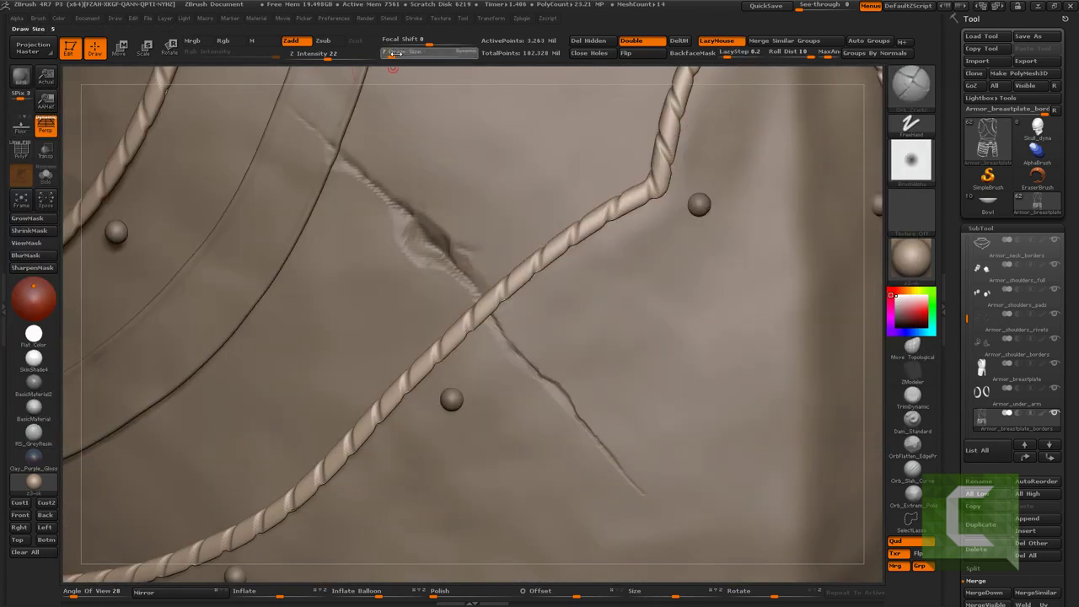
pyautogui.keyDown('alt'); pyautogui.moveTo(470, 278); pyautogui.dragTo(480, 301, button='right'); pyautogui.keyUp('alt')
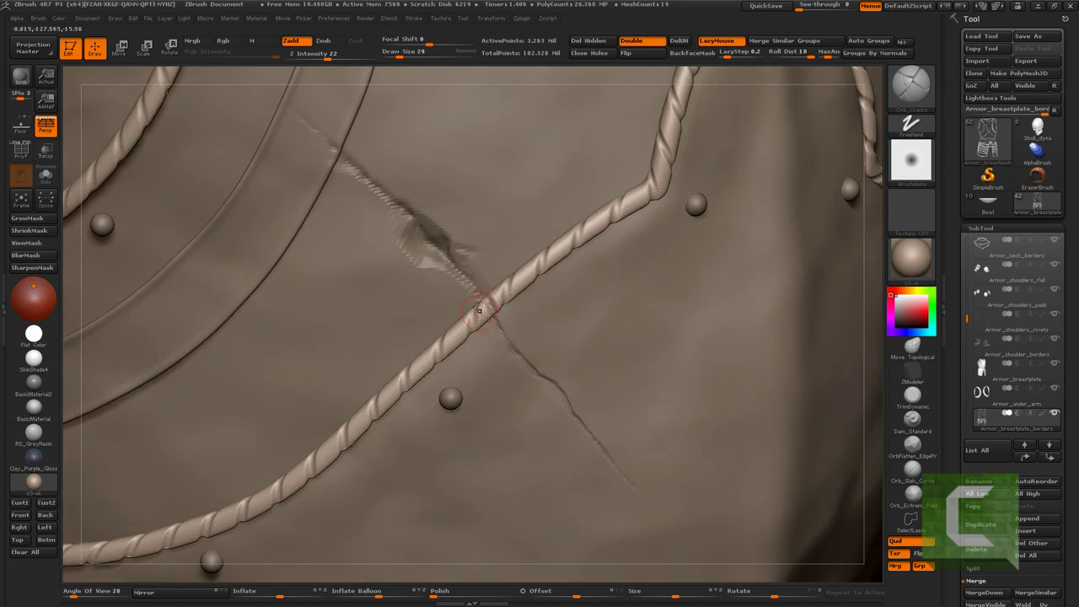
pyautogui.moveTo(483, 308); pyautogui.dragTo(489, 298)
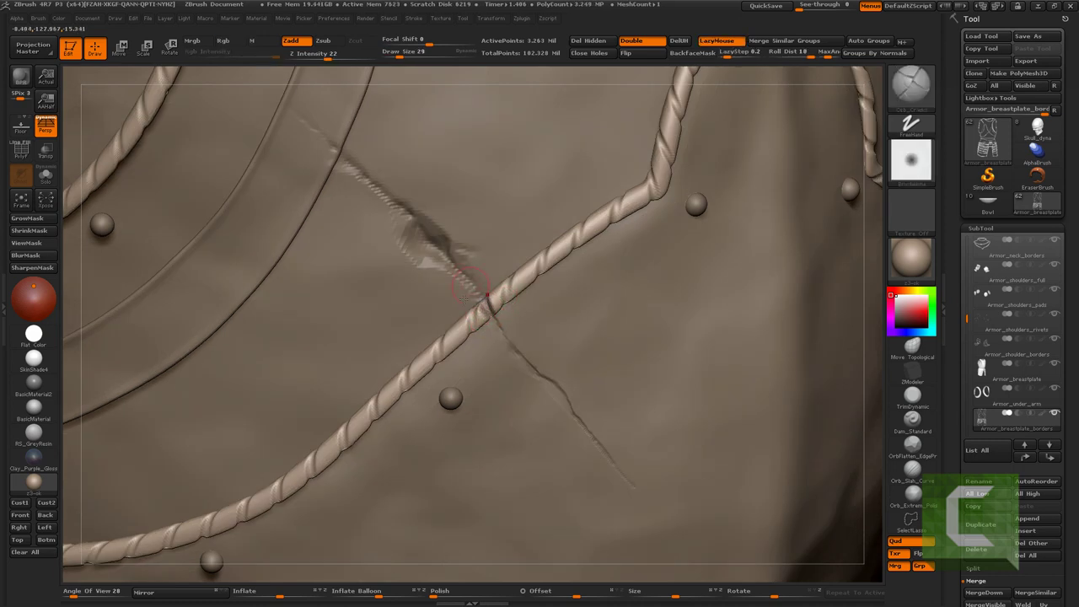
# Briefly isolate the breastplate, reselect the crack brush, then zoom out to the whole knight
pyautogui.press('b')
pyautogui.press('m')
pyautogui.press('t')
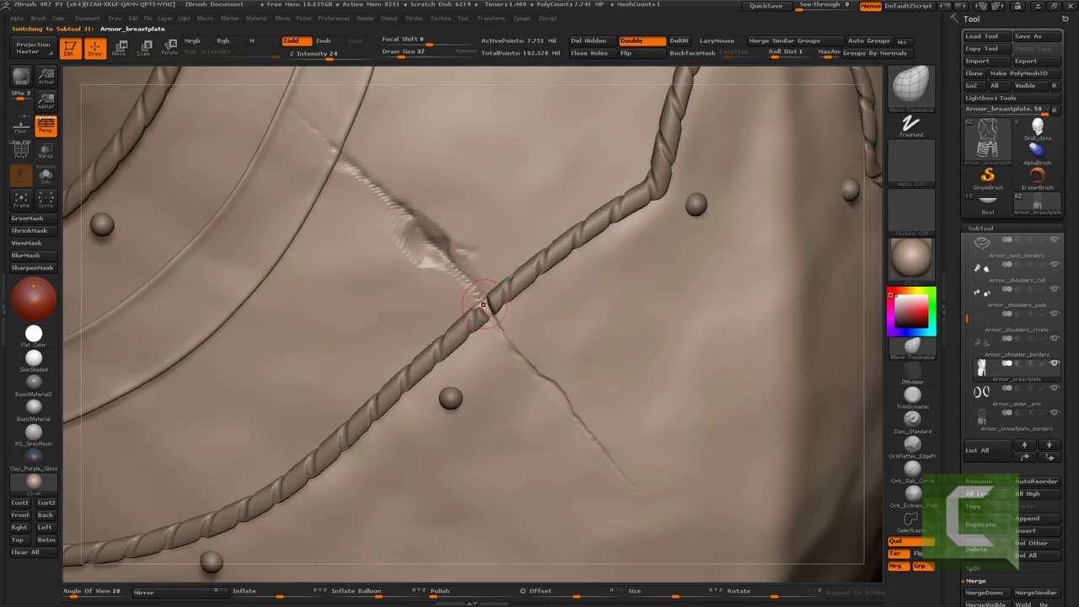
pyautogui.hotkey('alt', 's')
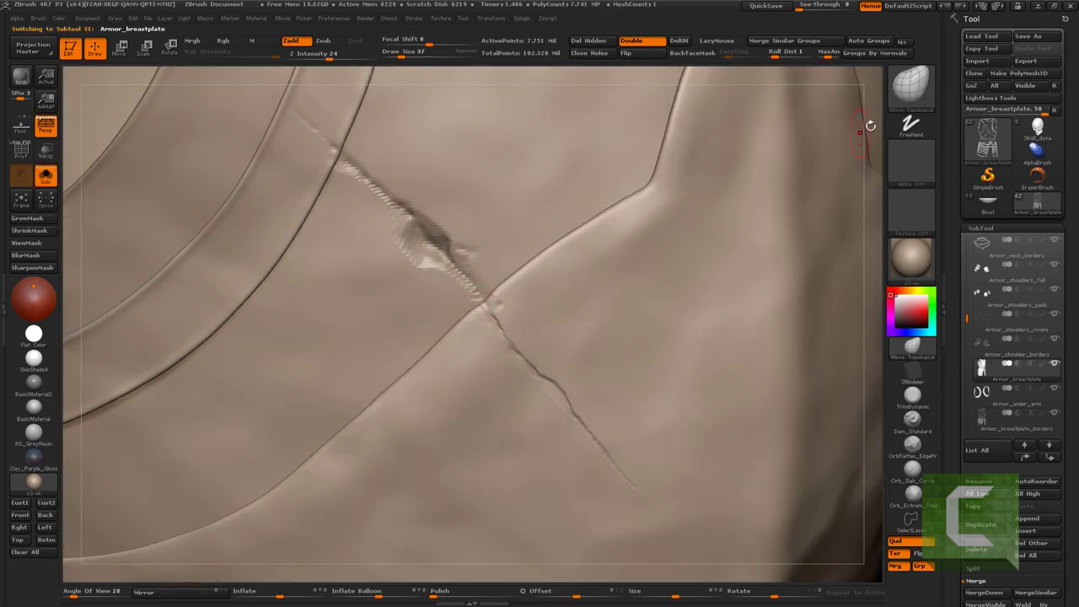
pyautogui.press('b')
pyautogui.press('o')
pyautogui.press('c')
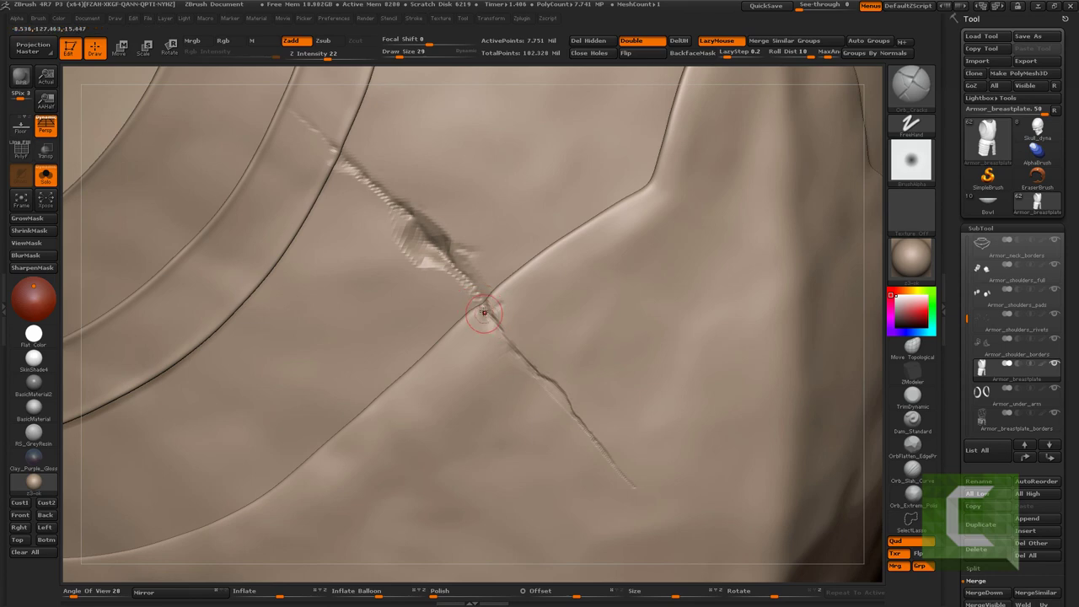
pyautogui.hotkey('alt', 's')
pyautogui.moveTo(476, 256)
pyautogui.keyDown('alt'); pyautogui.mouseDown()
pyautogui.moveTo(469, 354)
pyautogui.moveTo(523, 289)
pyautogui.moveTo(734, 264)
pyautogui.moveTo(680, 248)
pyautogui.mouseUp(); pyautogui.keyUp('alt')
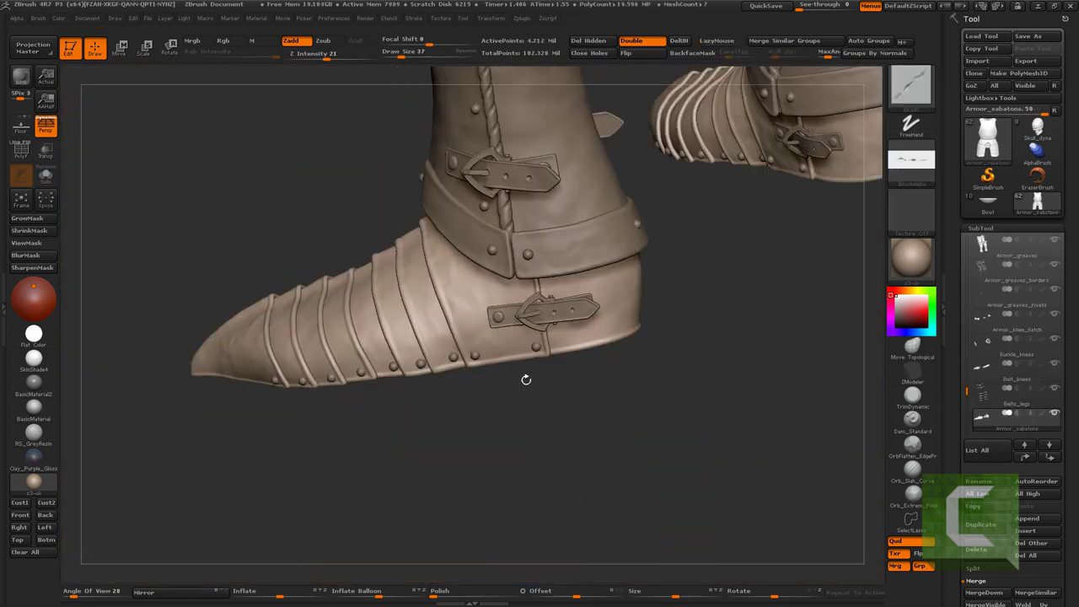
# Smooth away the dark crease along the lower edge of the sabaton's pointed tip
pyautogui.moveTo(494, 419)
pyautogui.keyDown('alt'); pyautogui.mouseDown()
pyautogui.moveTo(581, 392)
pyautogui.moveTo(472, 409)
pyautogui.moveTo(607, 392)
pyautogui.moveTo(447, 423)
pyautogui.mouseUp(); pyautogui.keyUp('alt')
pyautogui.moveTo(557, 523)
pyautogui.keyDown('alt'); pyautogui.mouseDown()
pyautogui.moveTo(540, 491)
pyautogui.moveTo(695, 470)
pyautogui.moveTo(638, 520)
pyautogui.moveTo(559, 448)
pyautogui.moveTo(556, 398)
pyautogui.mouseUp(); pyautogui.keyUp('alt')
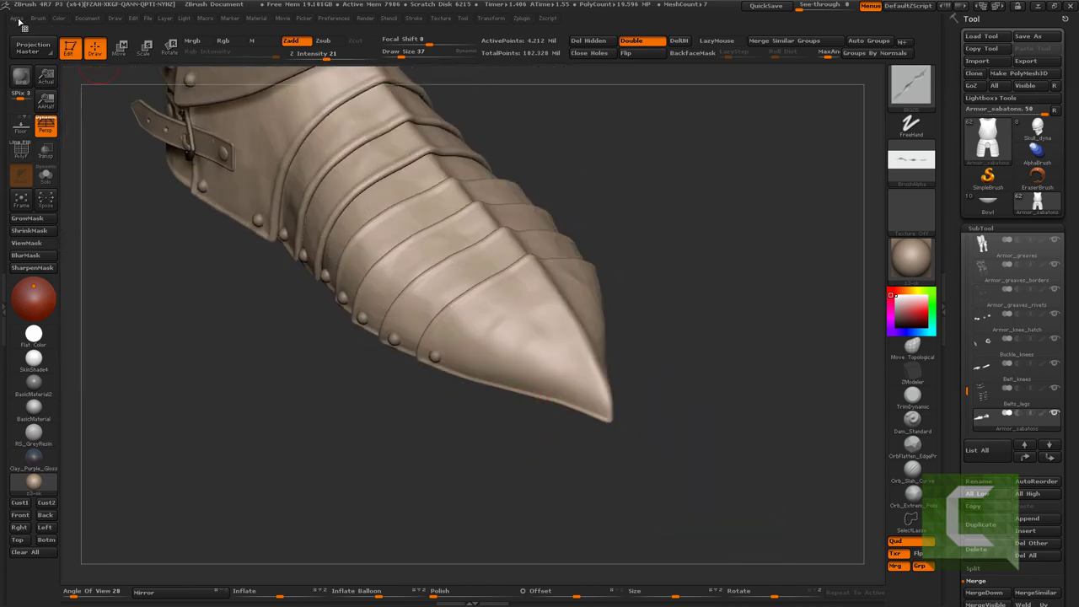
pyautogui.moveTo(472, 472); pyautogui.dragTo(513, 247)
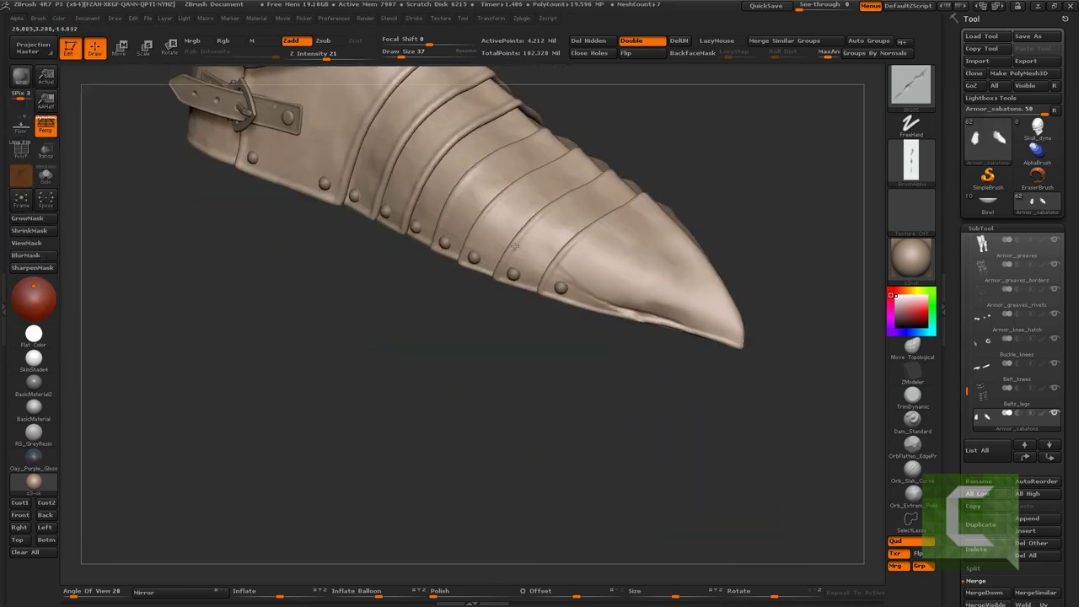
pyautogui.moveTo(675, 324); pyautogui.dragTo(611, 283)
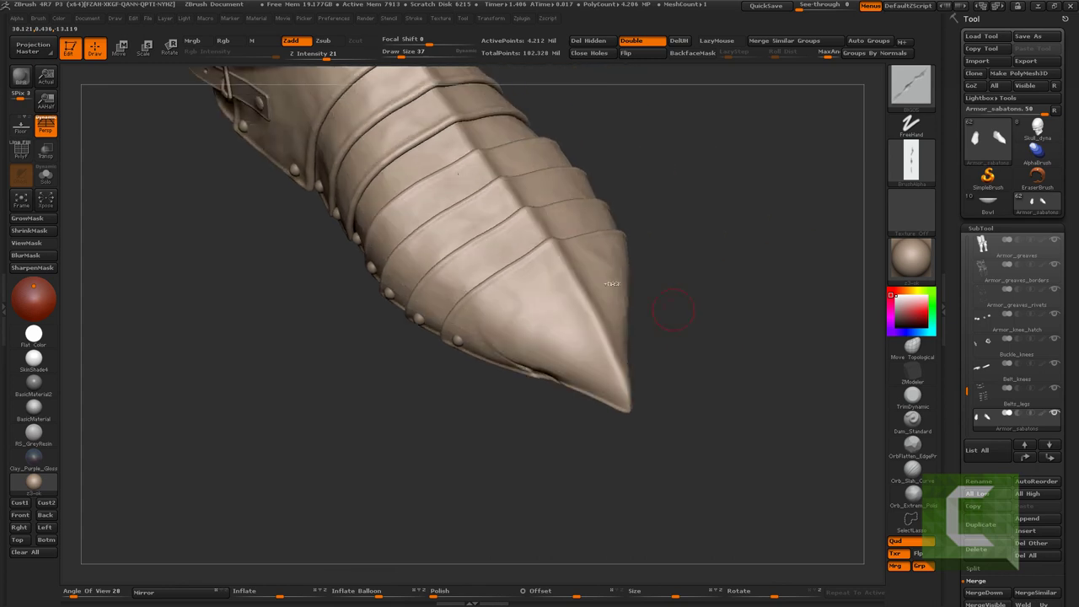
pyautogui.moveTo(565, 376)
pyautogui.keyDown('shift'); pyautogui.mouseDown()
pyautogui.moveTo(550, 350)
pyautogui.moveTo(519, 361)
pyautogui.mouseUp(); pyautogui.keyUp('shift')
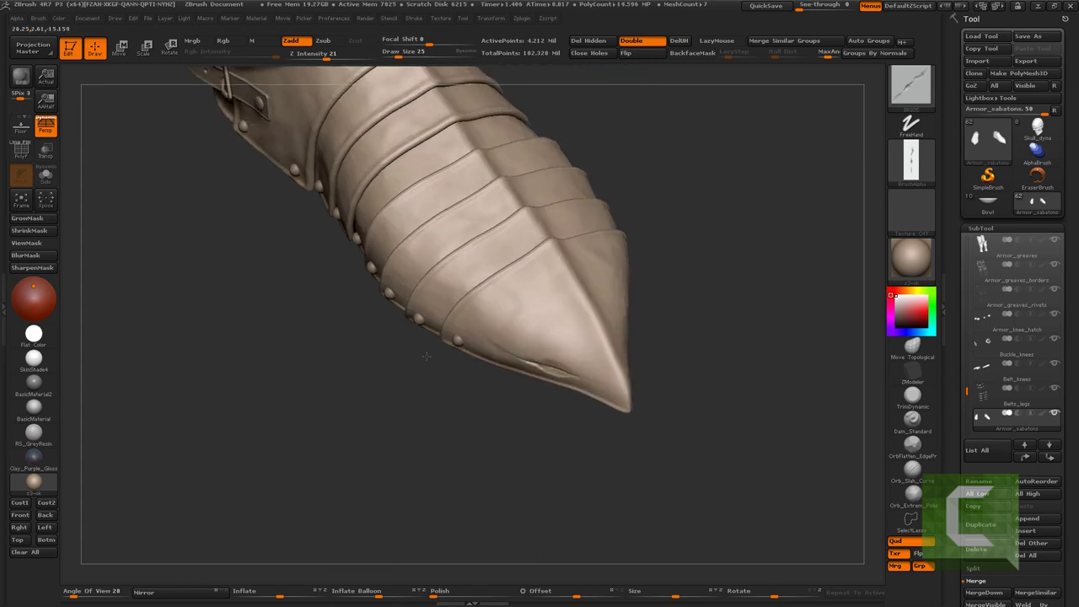
pyautogui.keyDown('alt'); pyautogui.moveTo(498, 421); pyautogui.dragTo(462, 412); pyautogui.keyUp('alt')
pyautogui.keyDown('shift'); pyautogui.moveTo(510, 379); pyautogui.dragTo(397, 346); pyautogui.keyUp('shift')
pyautogui.keyDown('shift'); pyautogui.moveTo(514, 379); pyautogui.dragTo(326, 336); pyautogui.keyUp('shift')
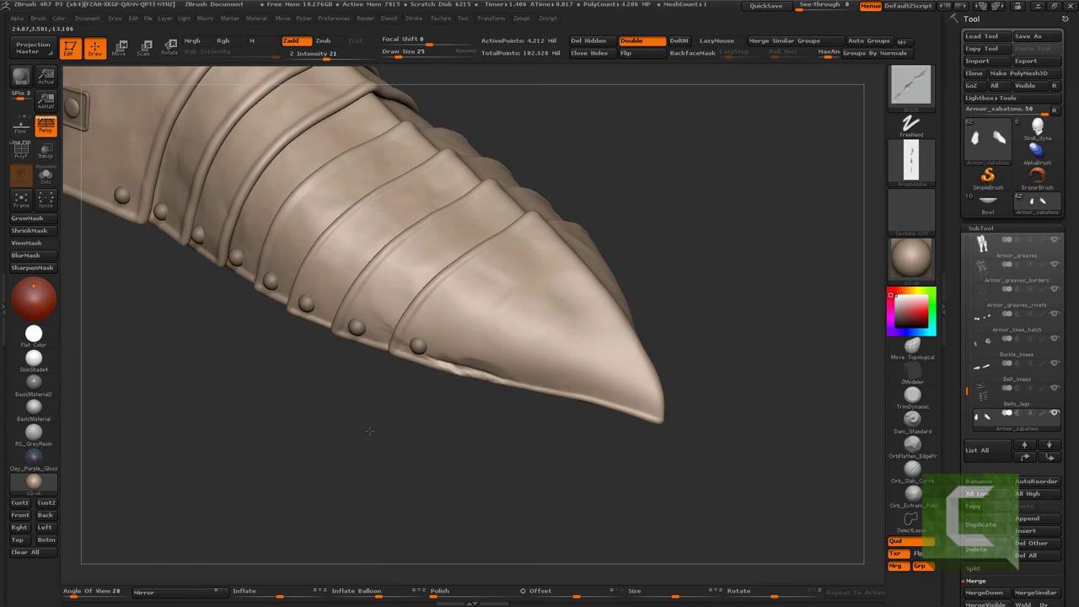
# Orbit and zoom around both sabatons to inspect the toe plates and opening
pyautogui.moveTo(369, 431)
pyautogui.keyDown('alt'); pyautogui.mouseDown()
pyautogui.moveTo(586, 295)
pyautogui.moveTo(631, 357)
pyautogui.moveTo(572, 317)
pyautogui.moveTo(622, 378)
pyautogui.moveTo(604, 388)
pyautogui.moveTo(700, 274)
pyautogui.mouseUp(); pyautogui.keyUp('alt')
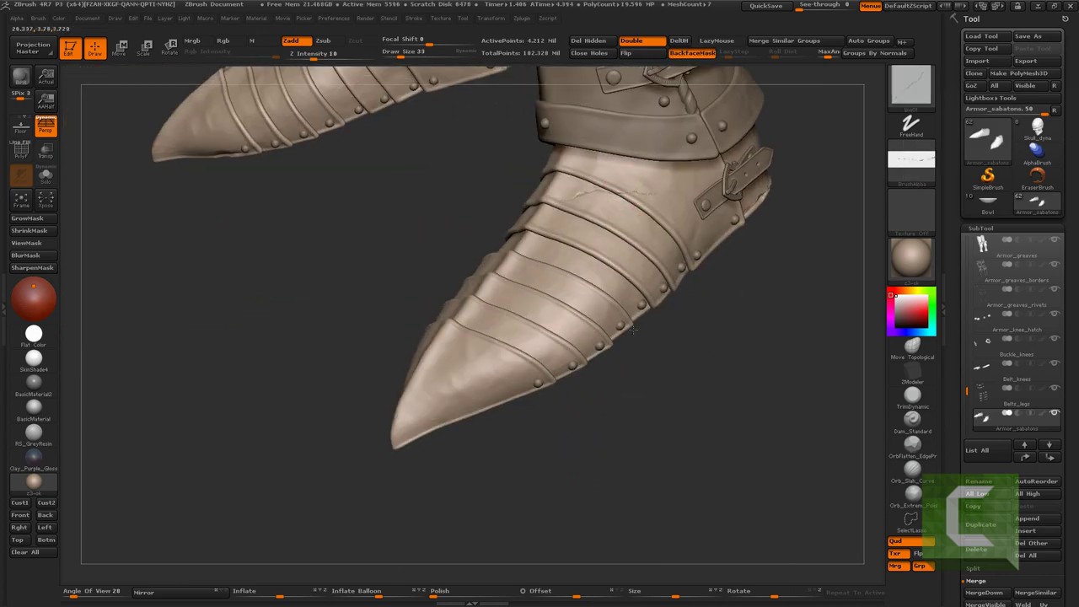
pyautogui.moveTo(633, 329)
pyautogui.keyDown('alt'); pyautogui.mouseDown()
pyautogui.moveTo(706, 380)
pyautogui.moveTo(658, 301)
pyautogui.moveTo(660, 328)
pyautogui.moveTo(515, 429)
pyautogui.moveTo(535, 447)
pyautogui.moveTo(405, 383)
pyautogui.moveTo(393, 391)
pyautogui.mouseUp(); pyautogui.keyUp('alt')
pyautogui.moveTo(395, 461)
pyautogui.mouseDown()
pyautogui.moveTo(388, 480)
pyautogui.moveTo(555, 312)
pyautogui.mouseUp()
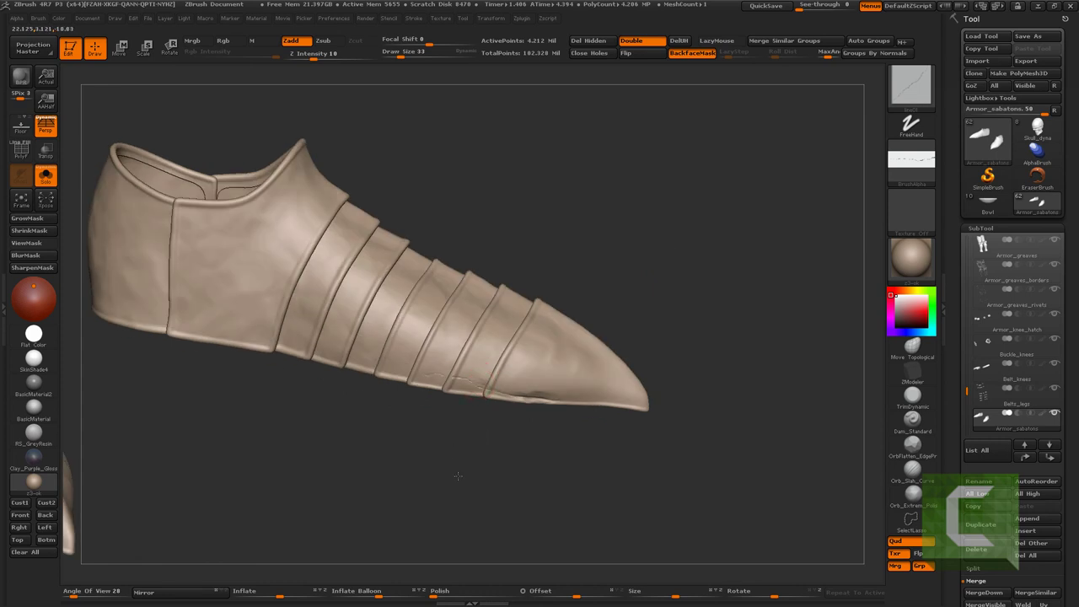
pyautogui.moveTo(466, 480)
pyautogui.mouseDown()
pyautogui.moveTo(356, 393)
pyautogui.moveTo(357, 355)
pyautogui.mouseUp()
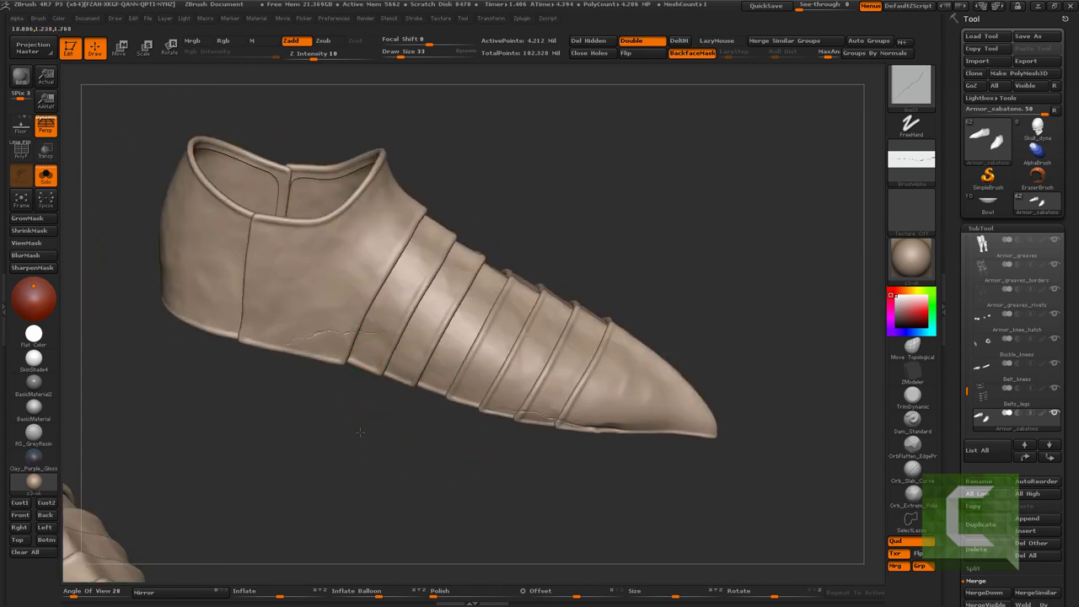
pyautogui.moveTo(393, 460)
pyautogui.mouseDown()
pyautogui.moveTo(517, 281)
pyautogui.moveTo(579, 270)
pyautogui.moveTo(562, 273)
pyautogui.moveTo(636, 286)
pyautogui.mouseUp()
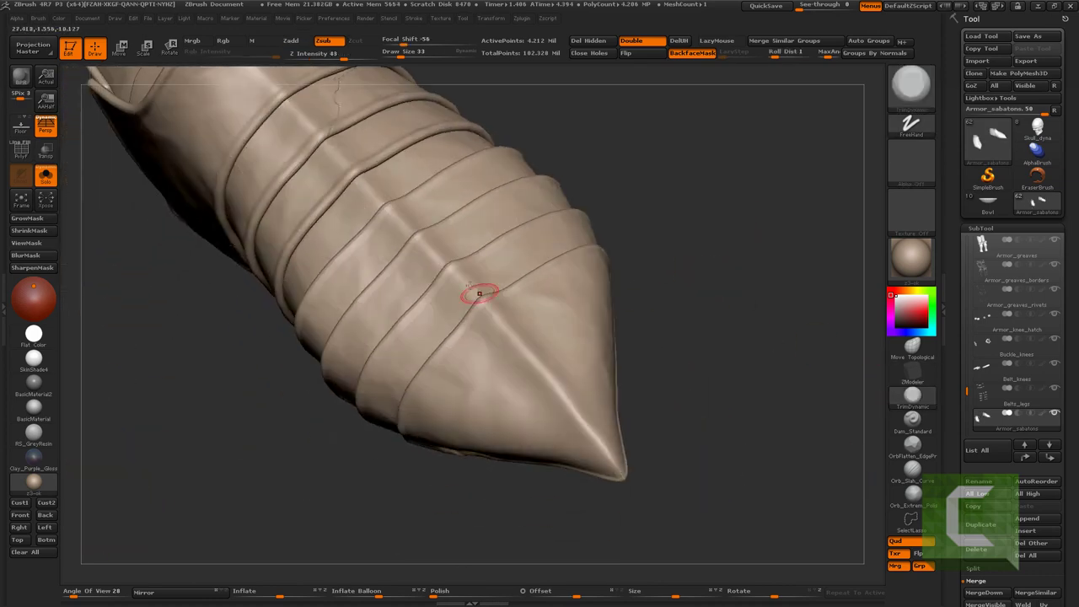
pyautogui.moveTo(516, 334)
pyautogui.mouseDown()
pyautogui.moveTo(478, 302)
pyautogui.moveTo(497, 297)
pyautogui.mouseUp()
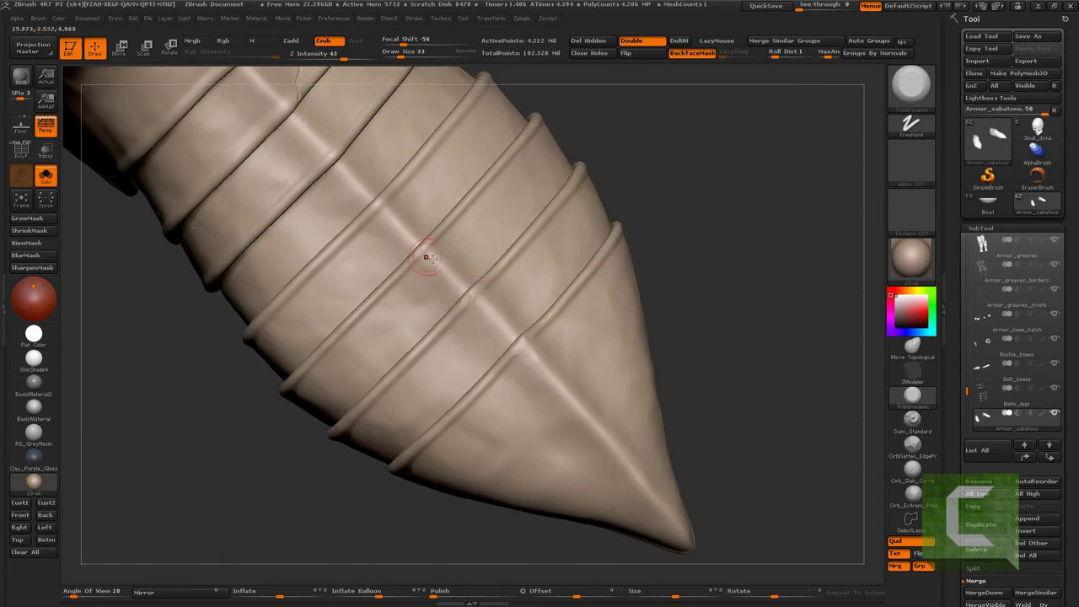
pyautogui.moveTo(426, 257); pyautogui.dragTo(494, 313)
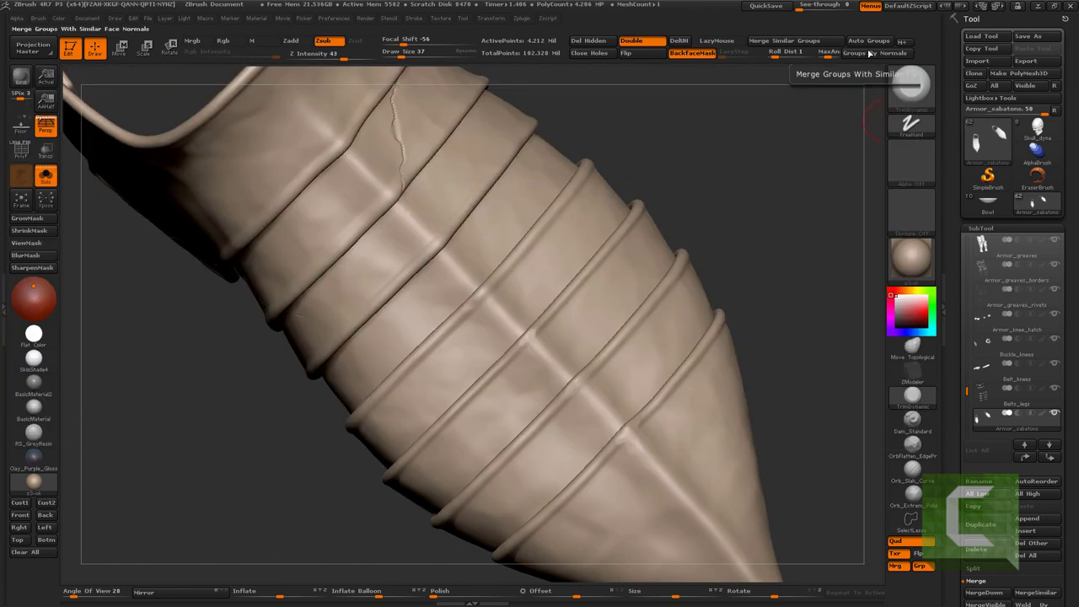
# Chip the toe plate edge near the crack with the OrbFlatten edge brush and BackfaceMask off
pyautogui.click(898, 101)
pyautogui.click(392, 358)
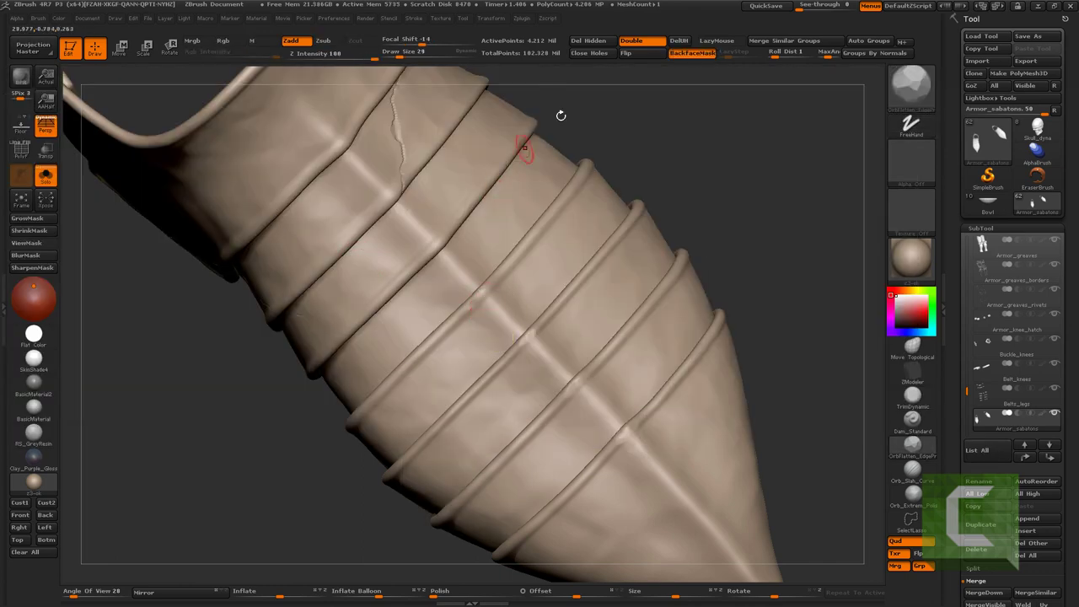
pyautogui.click(690, 55)
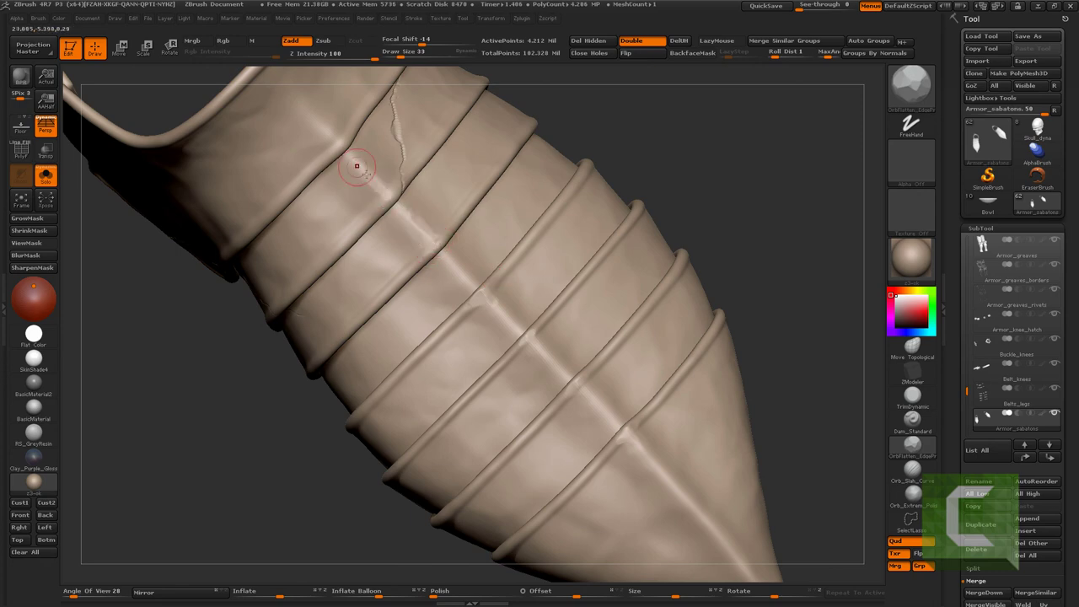
pyautogui.moveTo(360, 210)
pyautogui.mouseDown(button='right')
pyautogui.moveTo(320, 225)
pyautogui.moveTo(354, 252)
pyautogui.mouseUp(button='right')
pyautogui.press('f')
pyautogui.moveTo(578, 160)
pyautogui.mouseDown(button='right')
pyautogui.moveTo(632, 222)
pyautogui.moveTo(630, 272)
pyautogui.mouseUp(button='right')
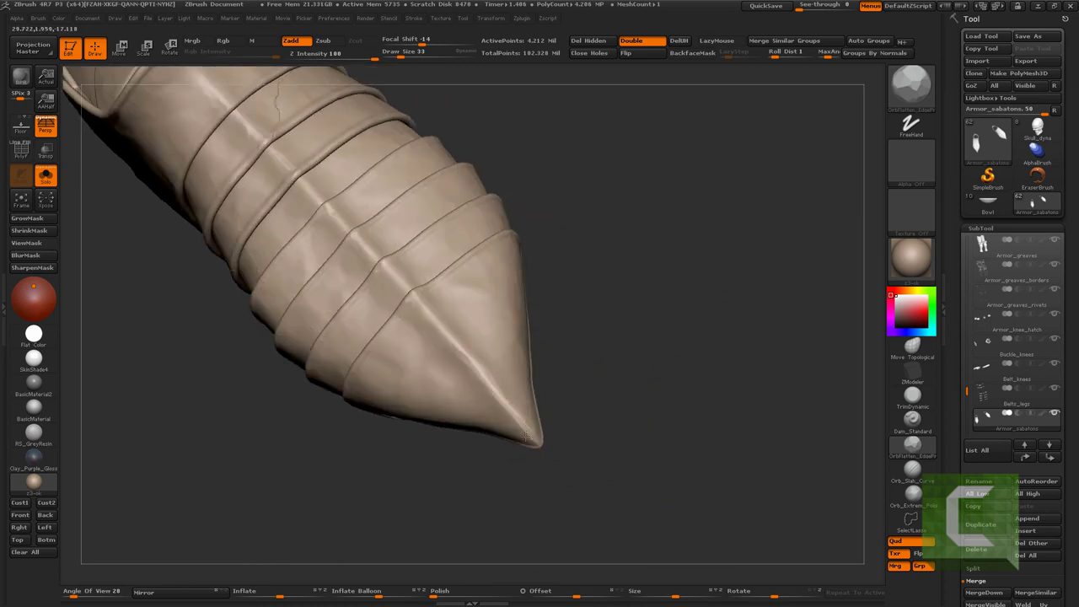
pyautogui.moveTo(449, 333); pyautogui.dragTo(553, 278, button='right')
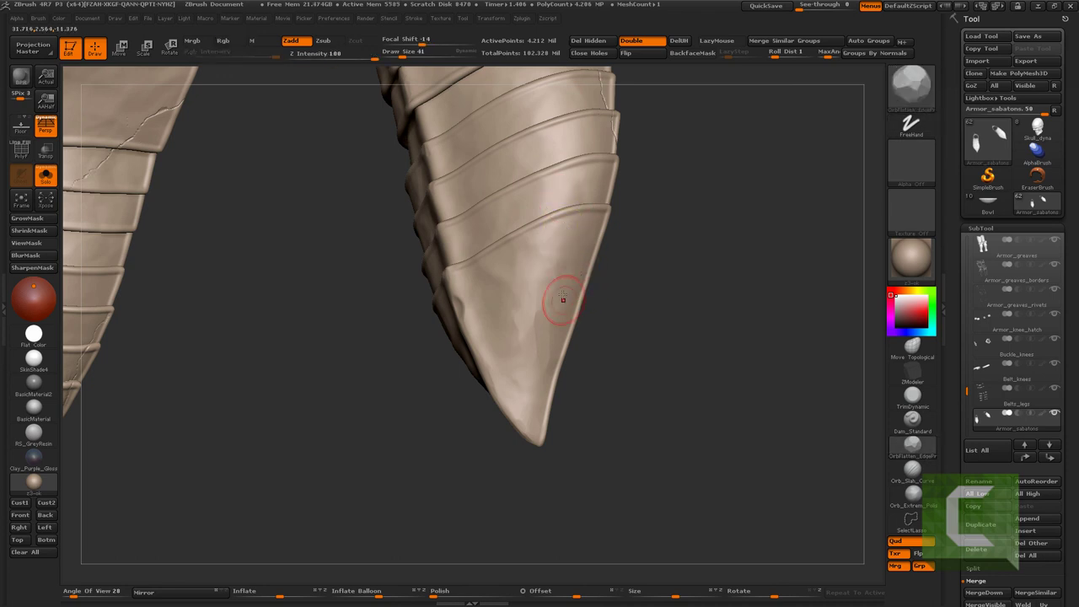
pyautogui.press('ctrl')
pyautogui.moveTo(612, 298)
pyautogui.mouseDown()
pyautogui.moveTo(691, 287)
pyautogui.moveTo(515, 346)
pyautogui.mouseUp()
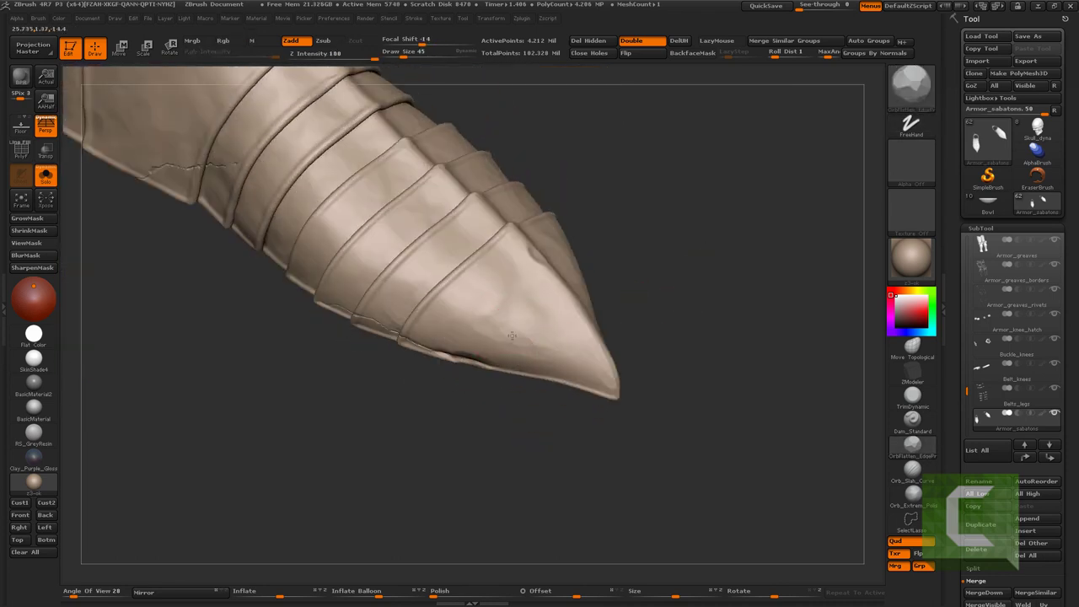
pyautogui.moveTo(721, 356)
pyautogui.keyDown('alt'); pyautogui.mouseDown()
pyautogui.moveTo(498, 446)
pyautogui.moveTo(422, 453)
pyautogui.moveTo(311, 354)
pyautogui.moveTo(279, 374)
pyautogui.moveTo(328, 412)
pyautogui.mouseUp(); pyautogui.keyUp('alt')
pyautogui.moveTo(385, 261)
pyautogui.keyDown('alt'); pyautogui.mouseDown()
pyautogui.moveTo(405, 236)
pyautogui.moveTo(447, 327)
pyautogui.moveTo(450, 216)
pyautogui.mouseUp(); pyautogui.keyUp('alt')
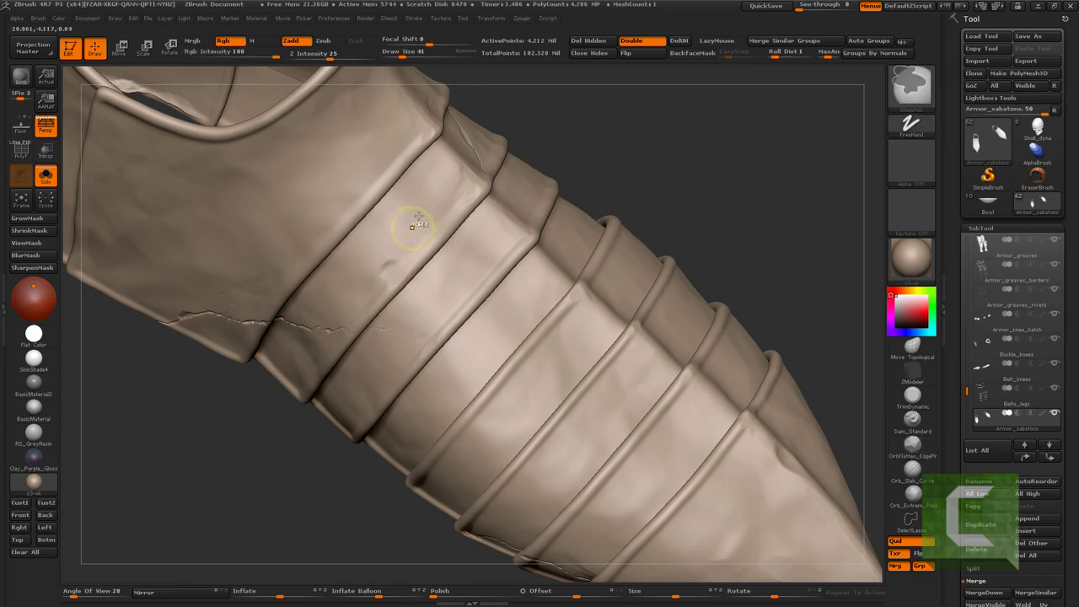
# Orbit around the sabaton to inspect its toe, opening and plate edges
pyautogui.keyDown('alt'); pyautogui.moveTo(295, 225); pyautogui.dragTo(332, 241); pyautogui.keyUp('alt')
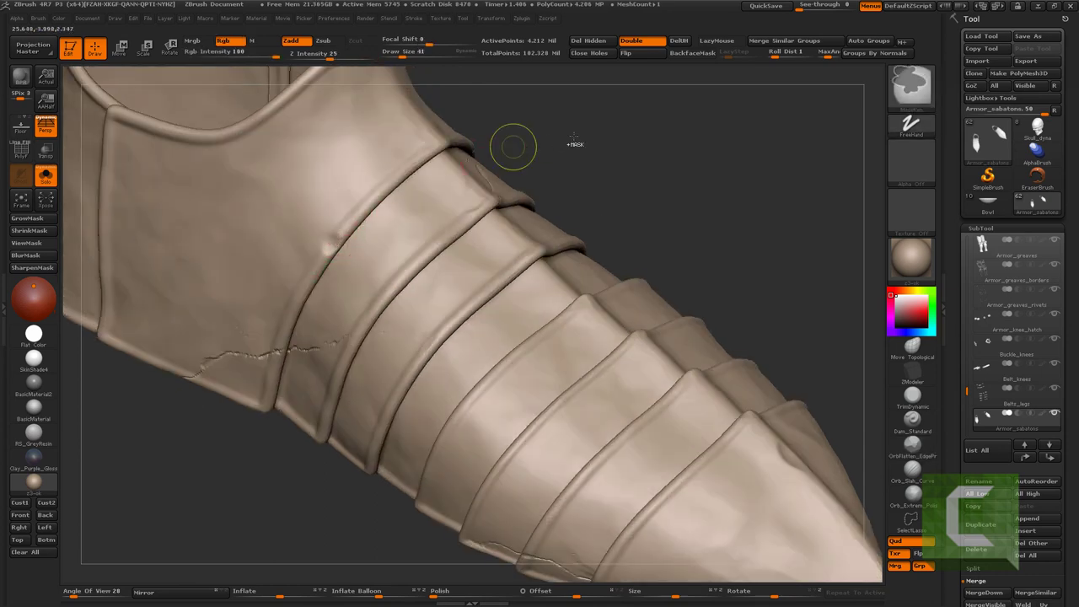
pyautogui.moveTo(511, 143)
pyautogui.mouseDown()
pyautogui.moveTo(592, 166)
pyautogui.moveTo(389, 320)
pyautogui.mouseUp()
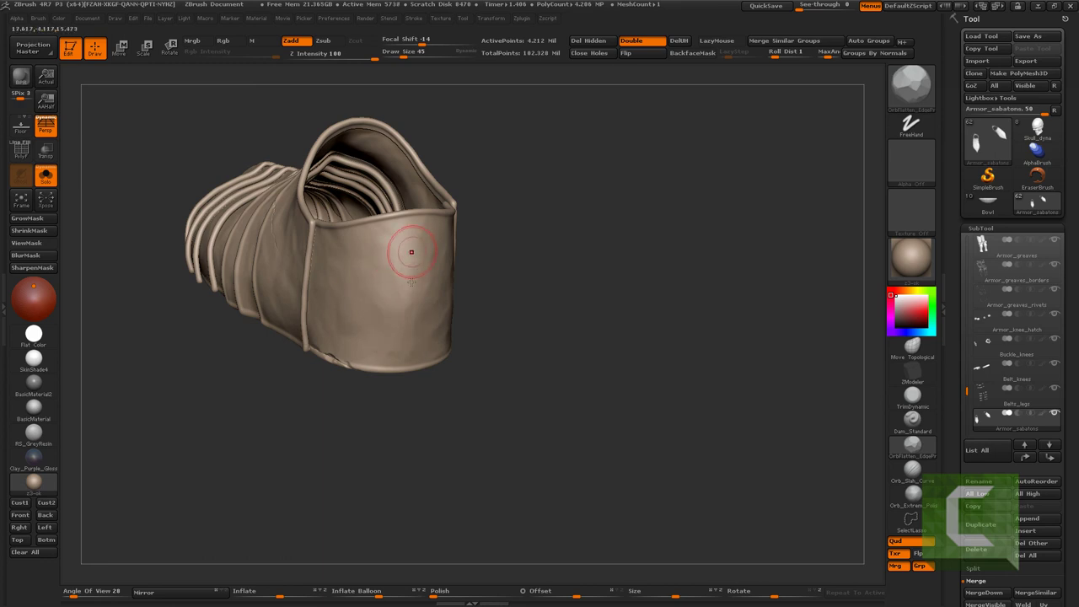
pyautogui.moveTo(411, 252); pyautogui.dragTo(455, 289)
pyautogui.moveTo(521, 303)
pyautogui.mouseDown()
pyautogui.moveTo(595, 402)
pyautogui.moveTo(248, 441)
pyautogui.moveTo(317, 389)
pyautogui.mouseUp()
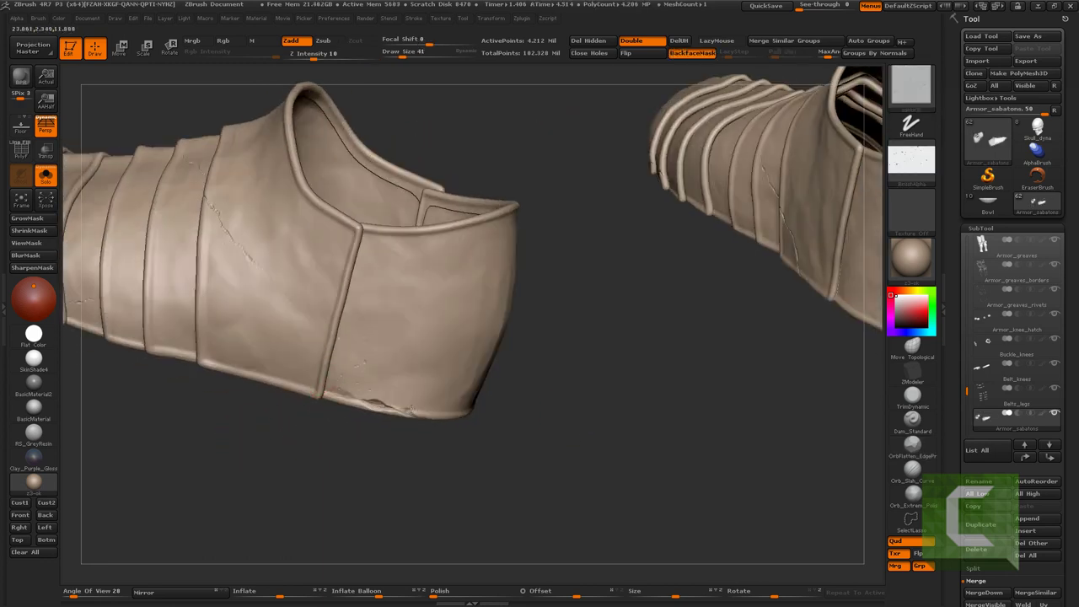
pyautogui.moveTo(378, 433)
pyautogui.mouseDown()
pyautogui.moveTo(258, 441)
pyautogui.moveTo(402, 441)
pyautogui.moveTo(389, 443)
pyautogui.mouseUp()
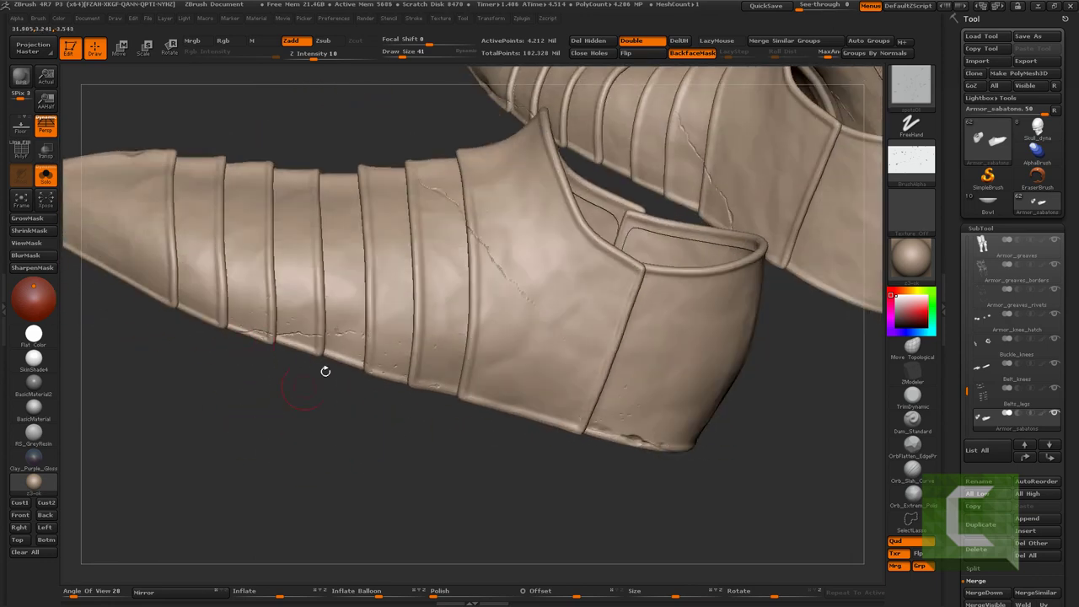
pyautogui.moveTo(321, 456); pyautogui.dragTo(535, 416)
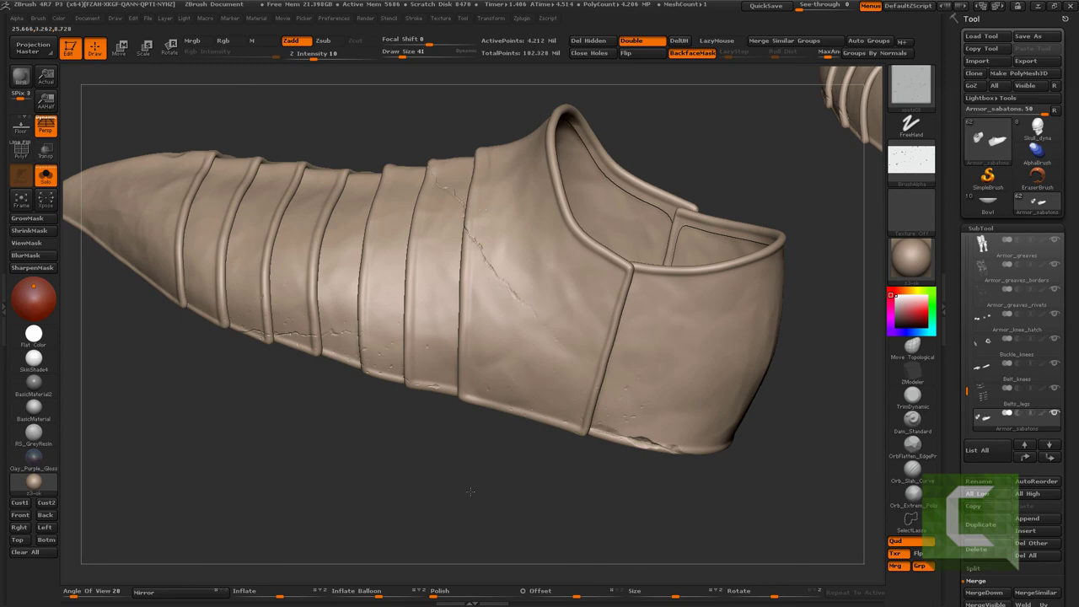
pyautogui.moveTo(411, 500)
pyautogui.mouseDown()
pyautogui.moveTo(361, 393)
pyautogui.moveTo(450, 436)
pyautogui.moveTo(452, 466)
pyautogui.mouseUp()
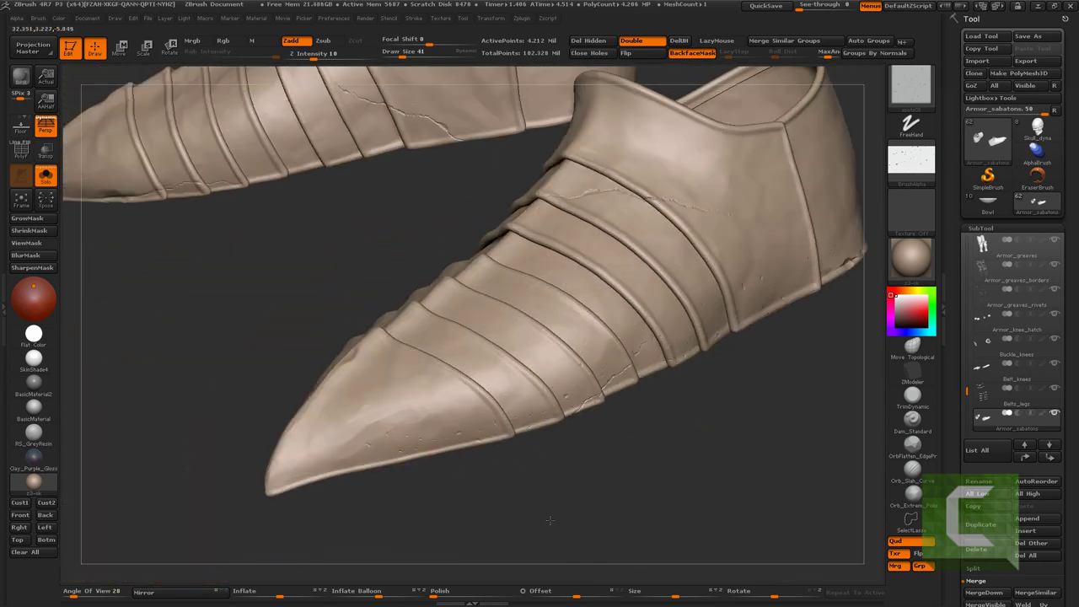
pyautogui.moveTo(549, 520); pyautogui.dragTo(388, 456)
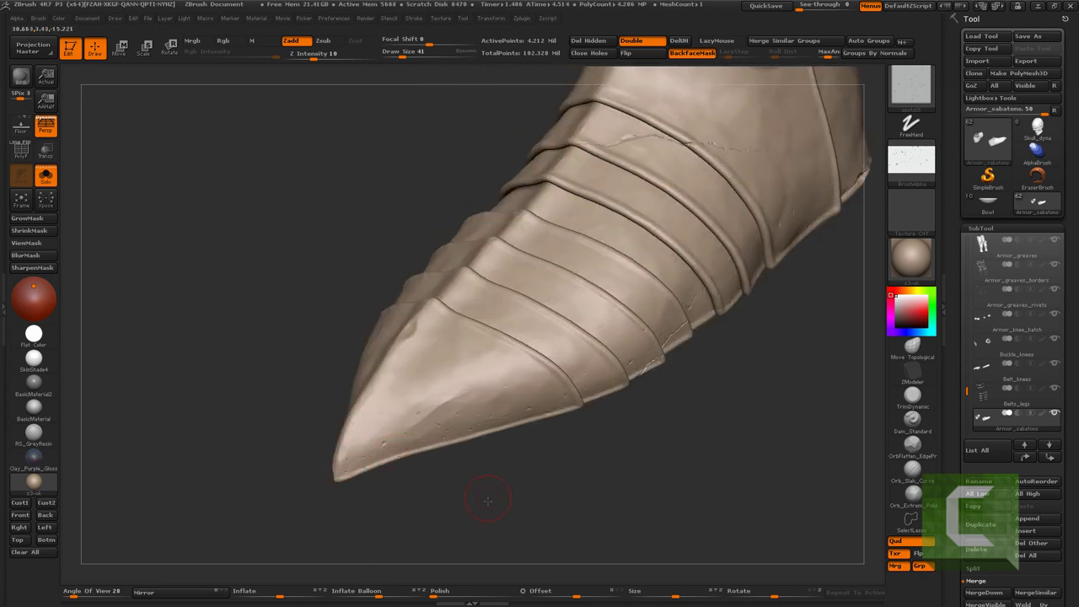
pyautogui.moveTo(487, 501); pyautogui.dragTo(285, 261)
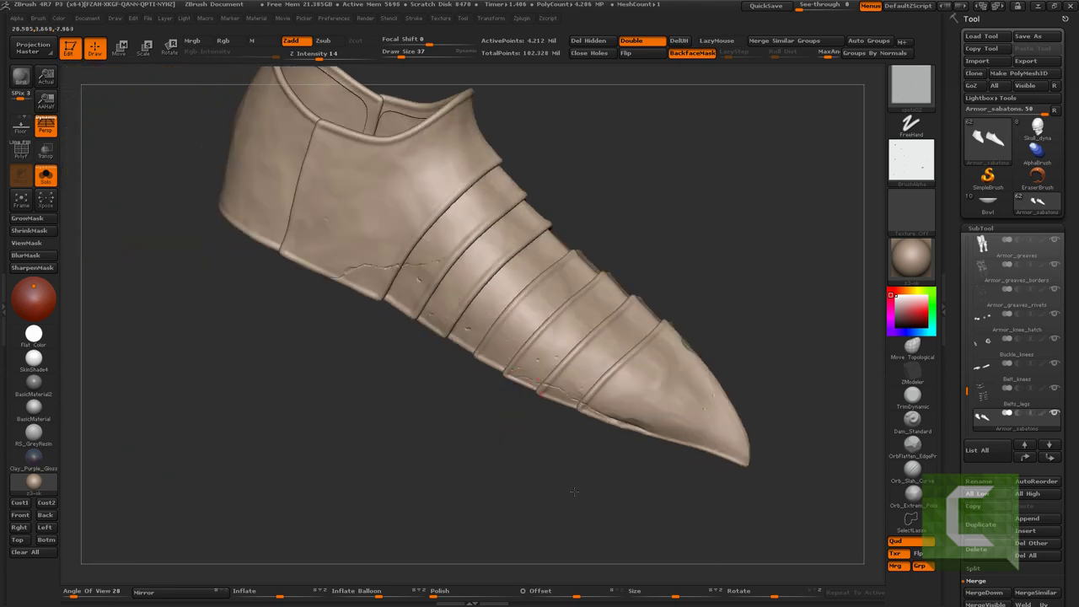
# Check the sabaton from a few more angles, then frame the whole armoured knight
pyautogui.moveTo(486, 524)
pyautogui.mouseDown()
pyautogui.moveTo(501, 366)
pyautogui.moveTo(607, 231)
pyautogui.moveTo(689, 224)
pyautogui.moveTo(826, 247)
pyautogui.mouseUp()
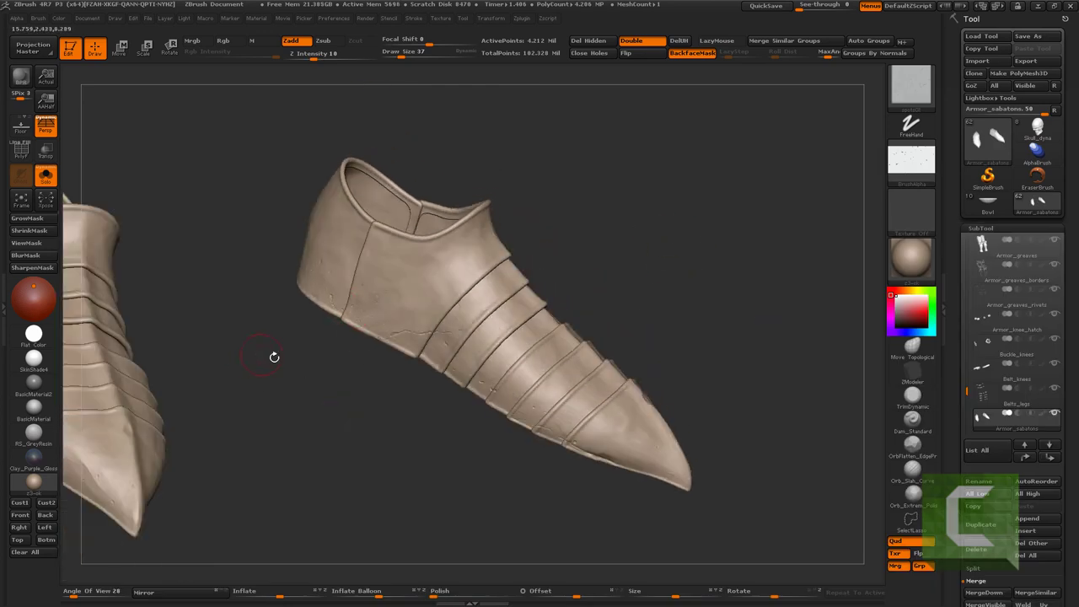
pyautogui.moveTo(274, 357)
pyautogui.mouseDown()
pyautogui.moveTo(485, 301)
pyautogui.moveTo(417, 318)
pyautogui.moveTo(454, 314)
pyautogui.mouseUp()
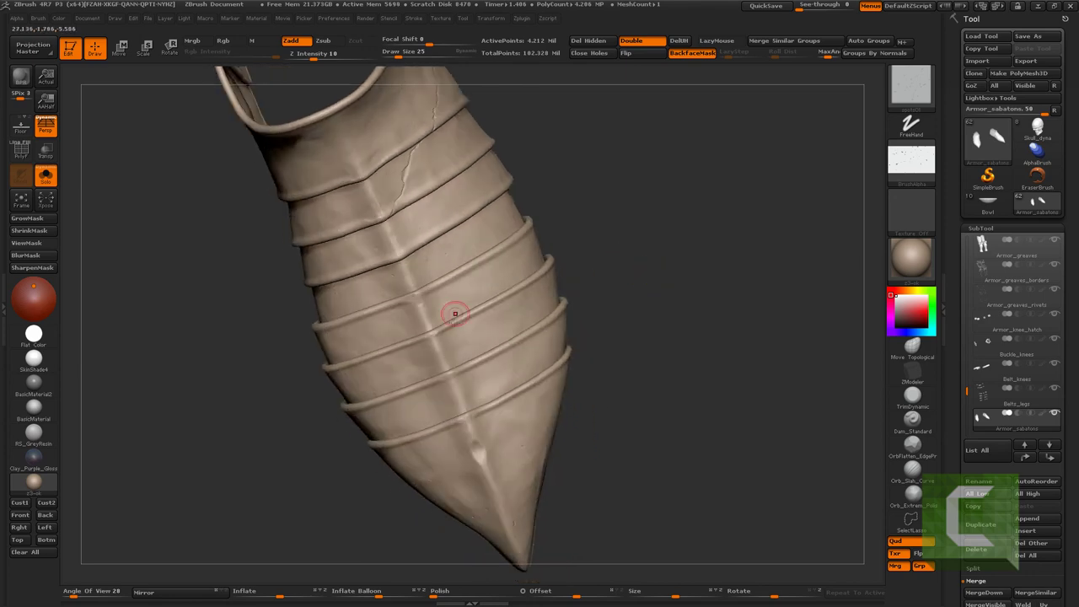
pyautogui.moveTo(530, 360); pyautogui.dragTo(640, 224)
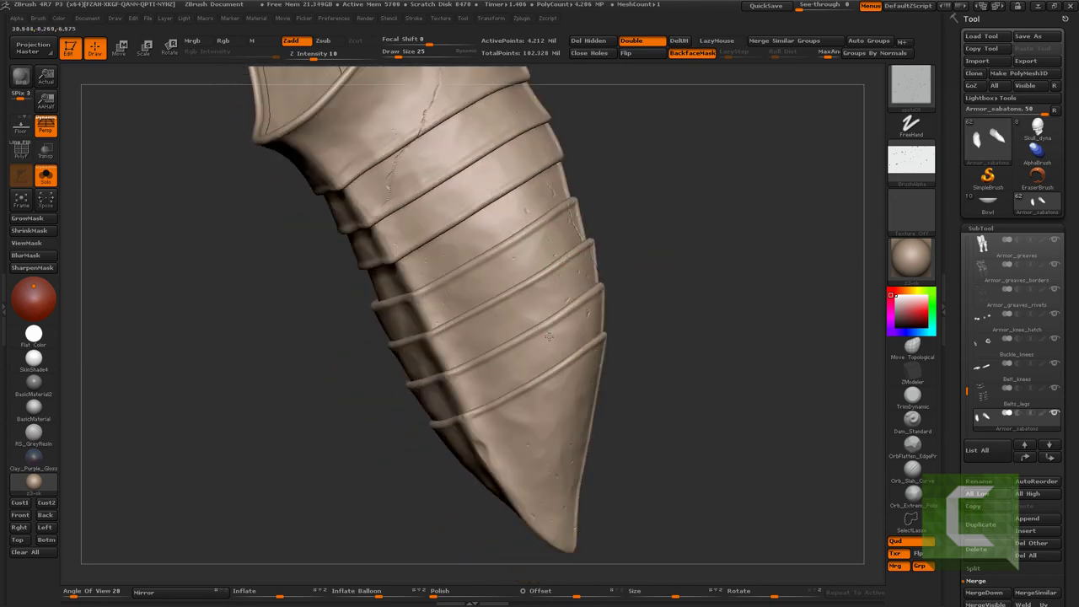
pyautogui.moveTo(549, 338)
pyautogui.mouseDown()
pyautogui.moveTo(670, 261)
pyautogui.moveTo(455, 323)
pyautogui.mouseUp()
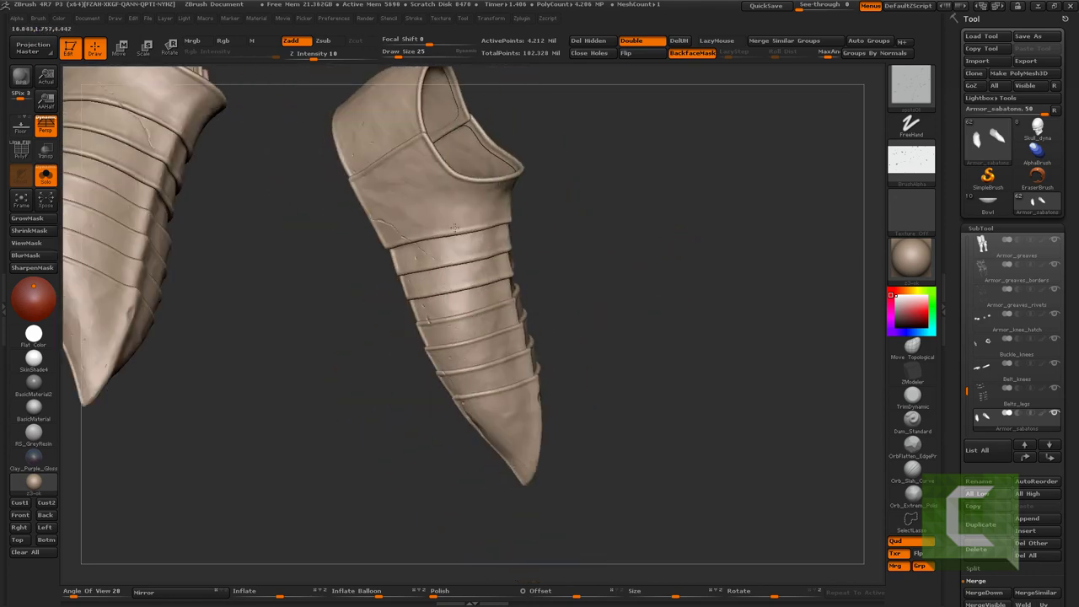
pyautogui.press('f')
pyautogui.moveTo(650, 253)
pyautogui.mouseDown()
pyautogui.moveTo(588, 261)
pyautogui.moveTo(678, 196)
pyautogui.moveTo(665, 181)
pyautogui.moveTo(327, 268)
pyautogui.mouseUp()
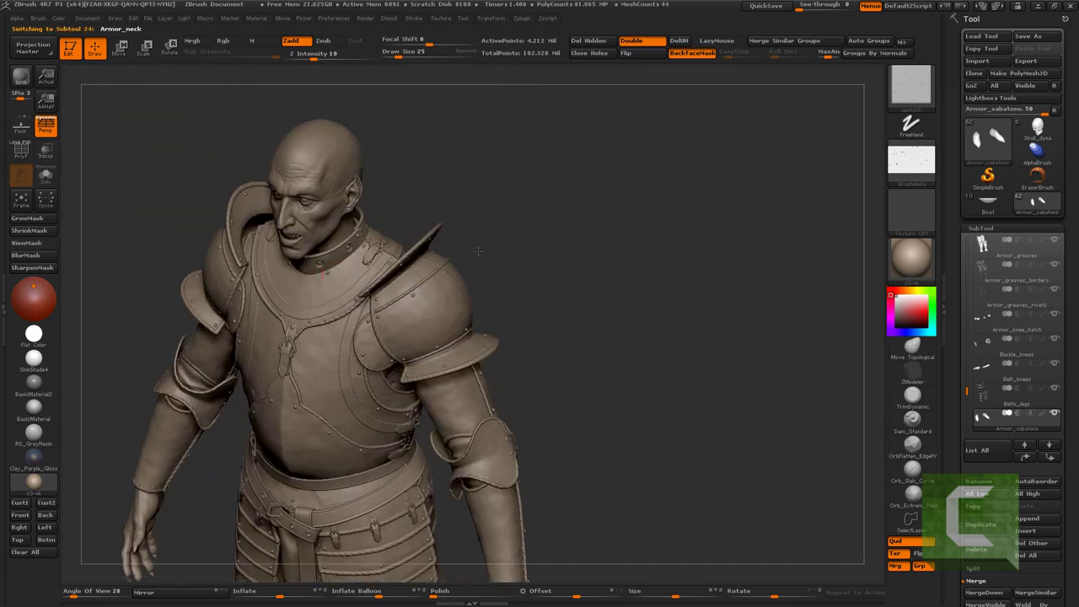
# Solo the Armor_neck piece and duplicate it as a backup
pyautogui.click(19, 514)
pyautogui.click(45, 174)
pyautogui.press('f')
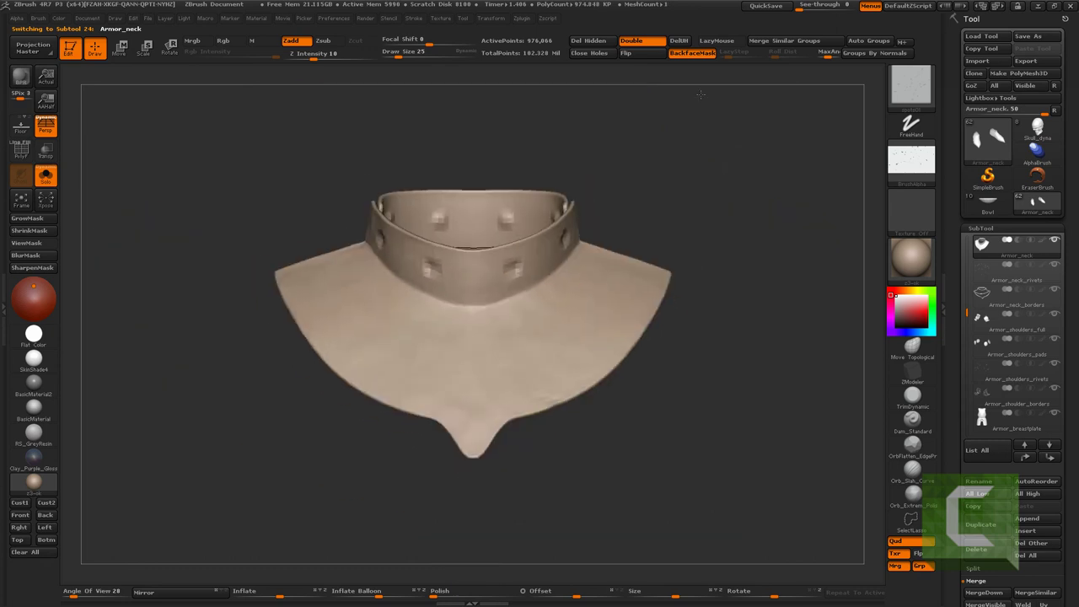
pyautogui.moveTo(700, 95); pyautogui.dragTo(948, 320)
pyautogui.hotkey('ctrl', 'shift', 'd')
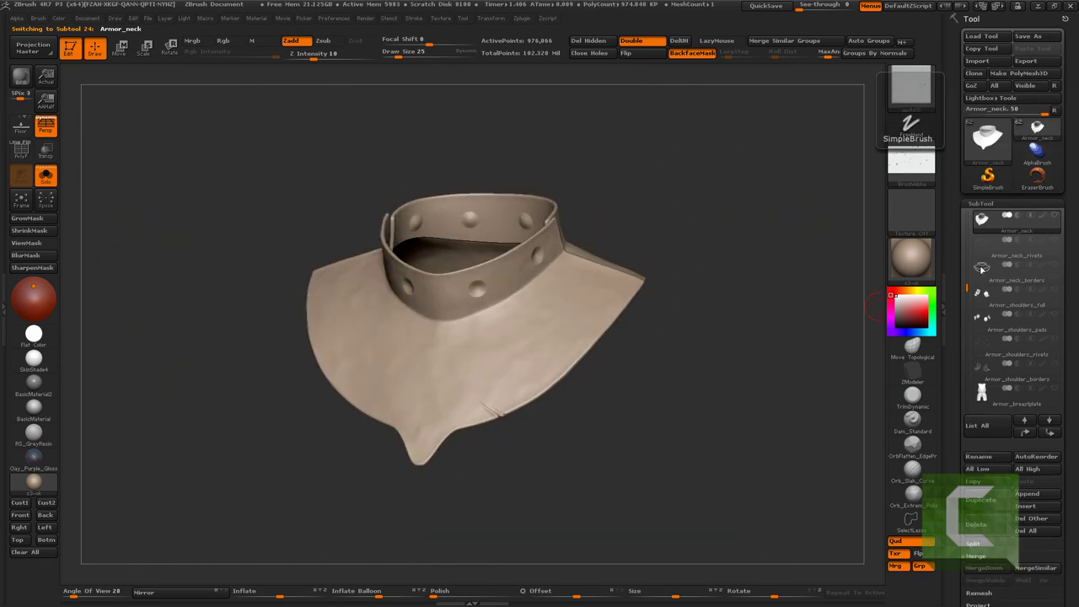
# Make the original Armor_neck active and subdivide it to about 3.9 million points
pyautogui.click(1058, 269)
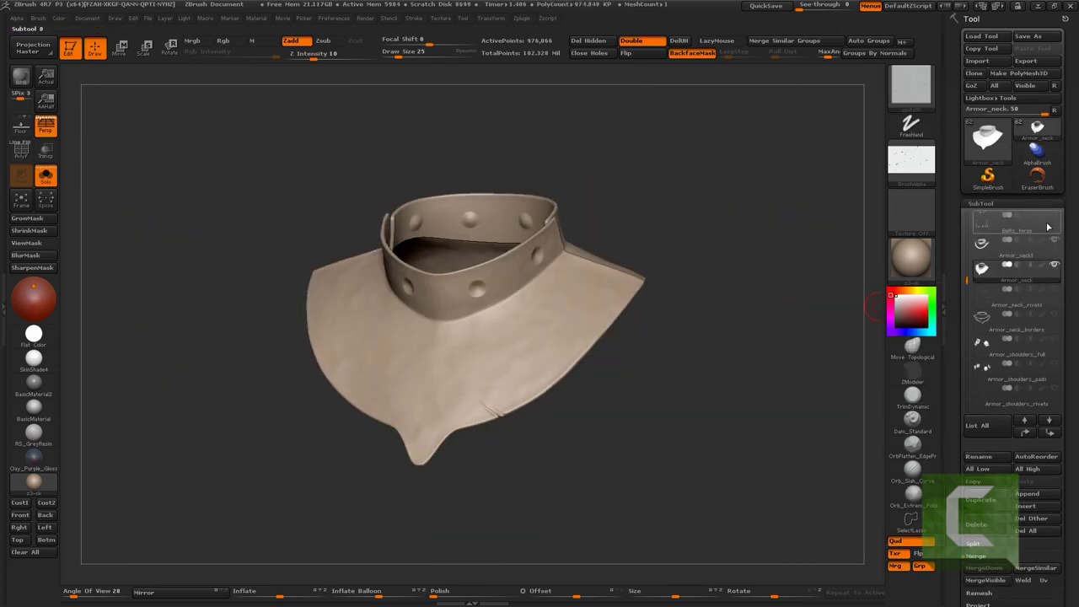
pyautogui.click(1056, 324)
pyautogui.moveTo(859, 341); pyautogui.dragTo(335, 272)
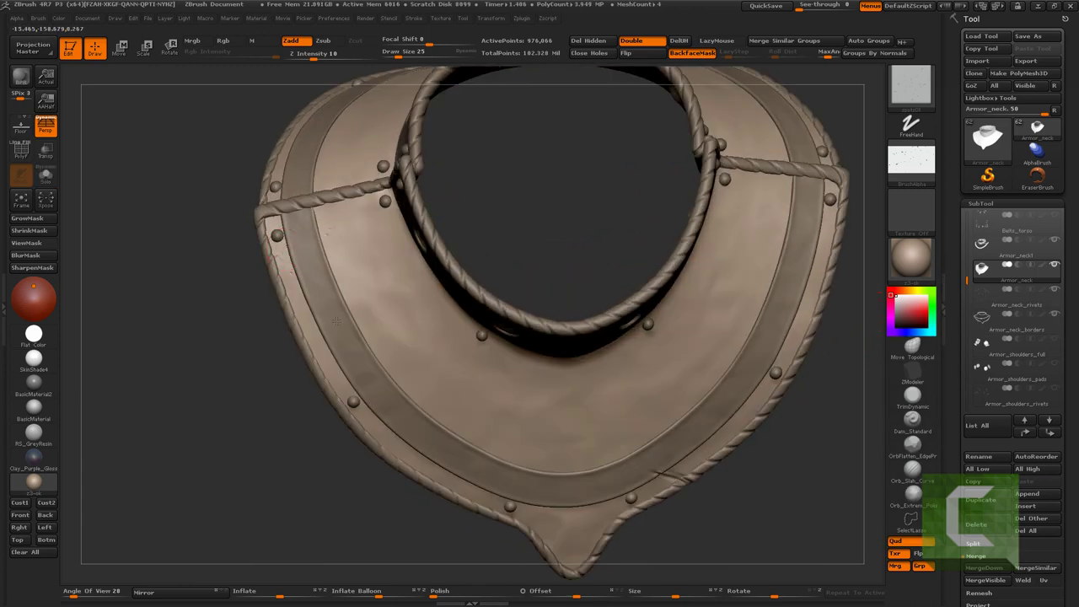
pyautogui.moveTo(325, 233); pyautogui.dragTo(322, 350)
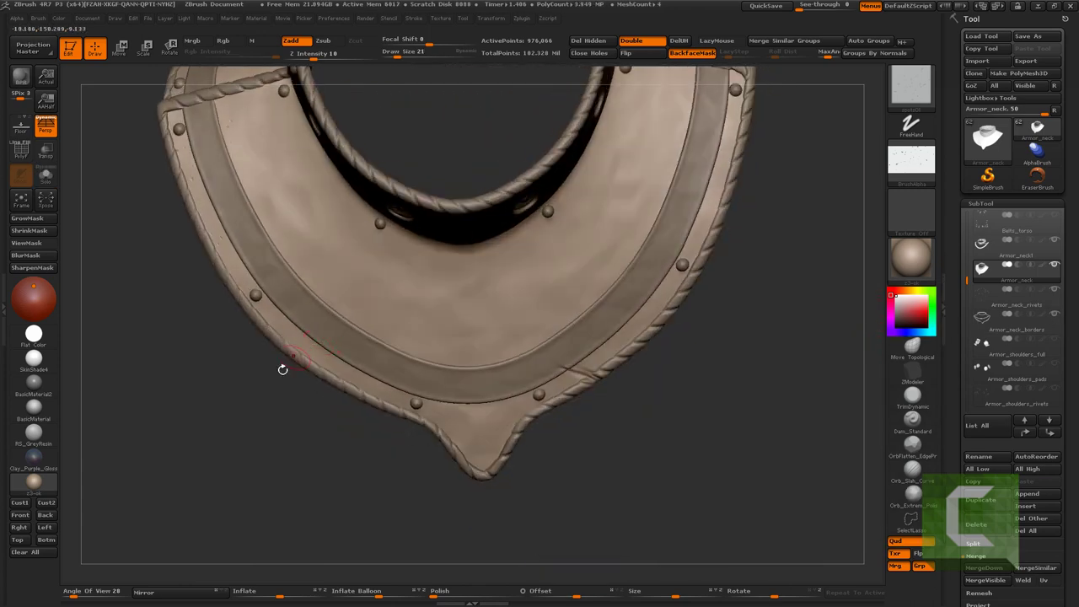
pyautogui.hotkey('ctrl', 'd')
pyautogui.moveTo(293, 347); pyautogui.dragTo(313, 364)
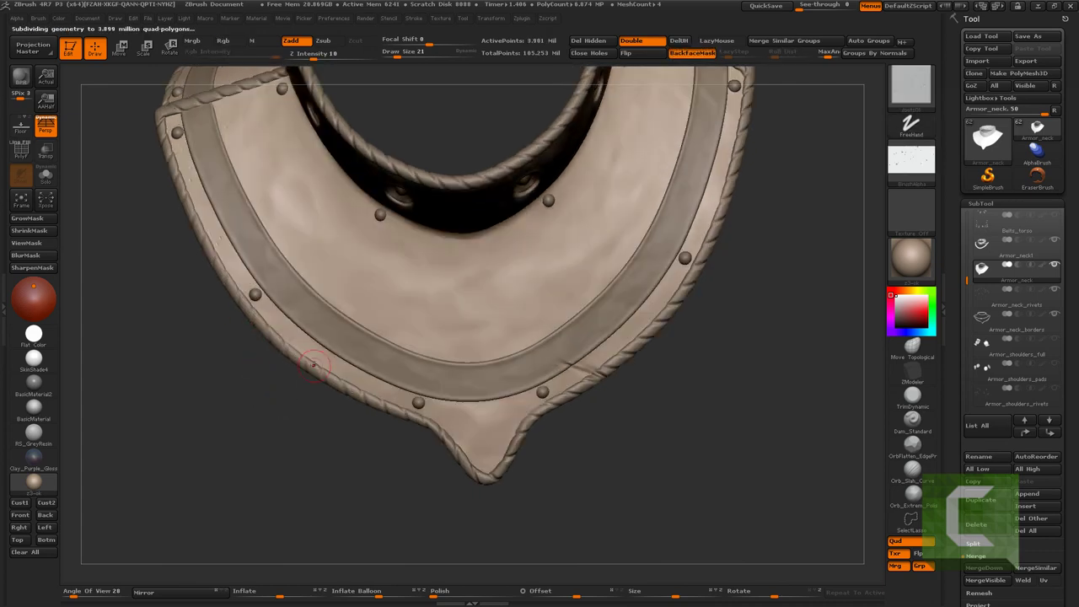
pyautogui.moveTo(355, 437); pyautogui.dragTo(448, 437)
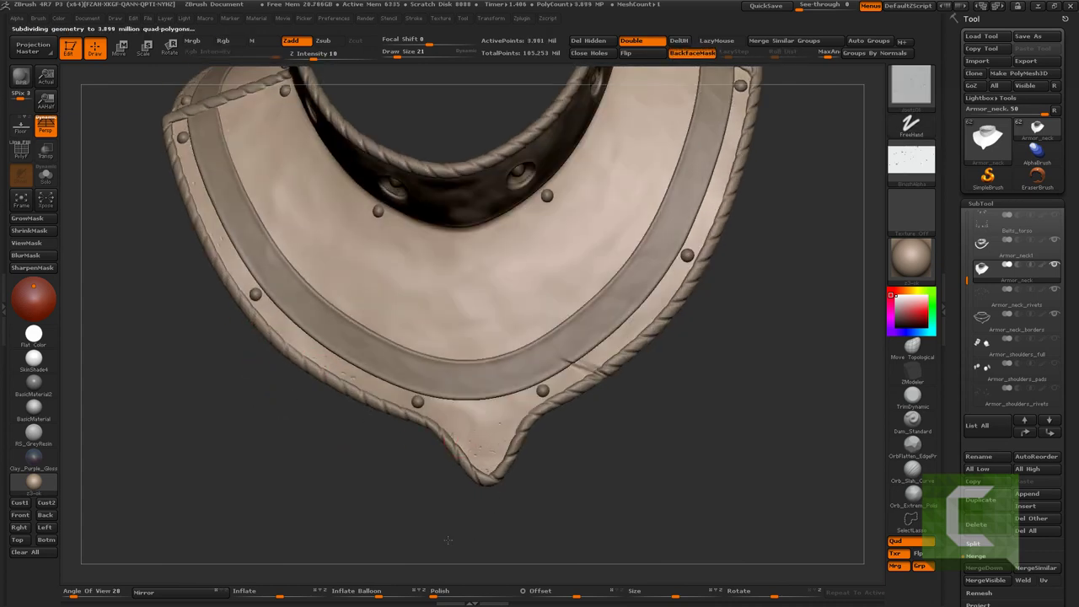
# Pick a denting brush and work around the neck plate's rim and rivets
pyautogui.press('b')
pyautogui.click(622, 415)
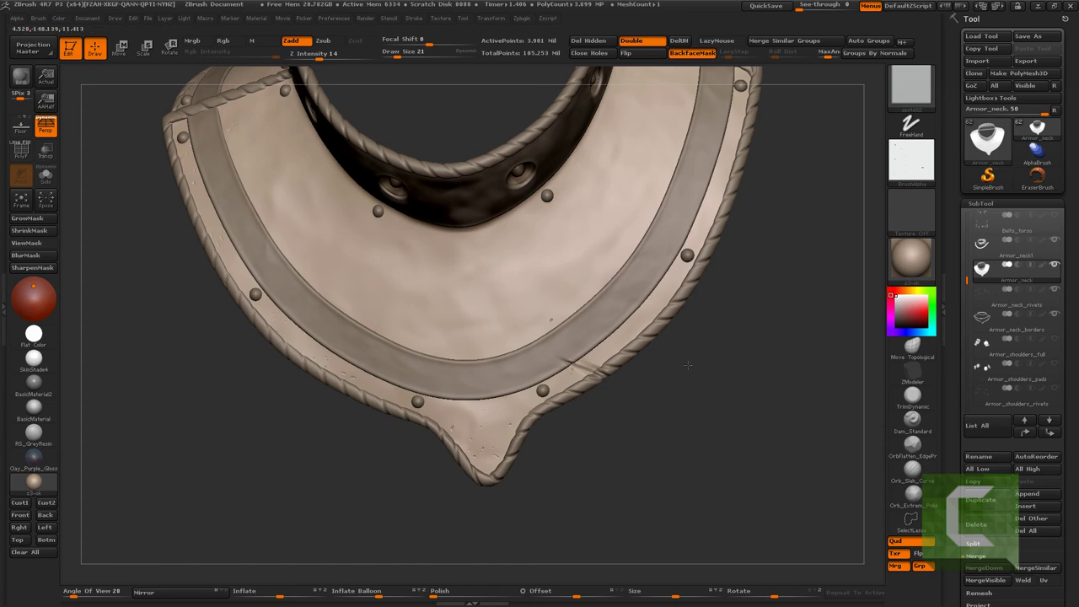
pyautogui.moveTo(765, 265); pyautogui.dragTo(613, 320)
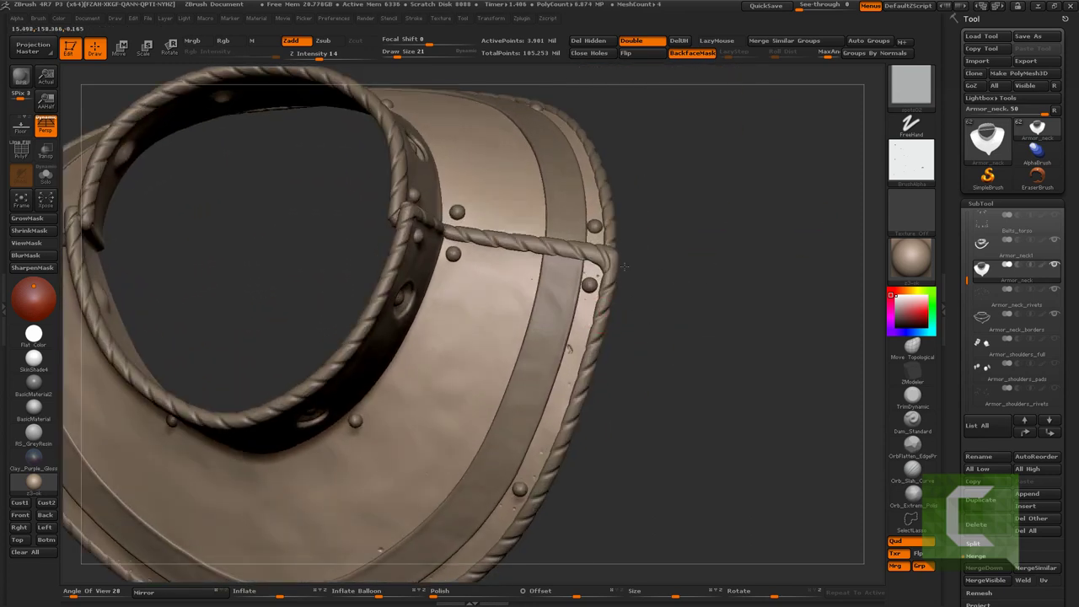
pyautogui.moveTo(591, 285); pyautogui.dragTo(551, 426)
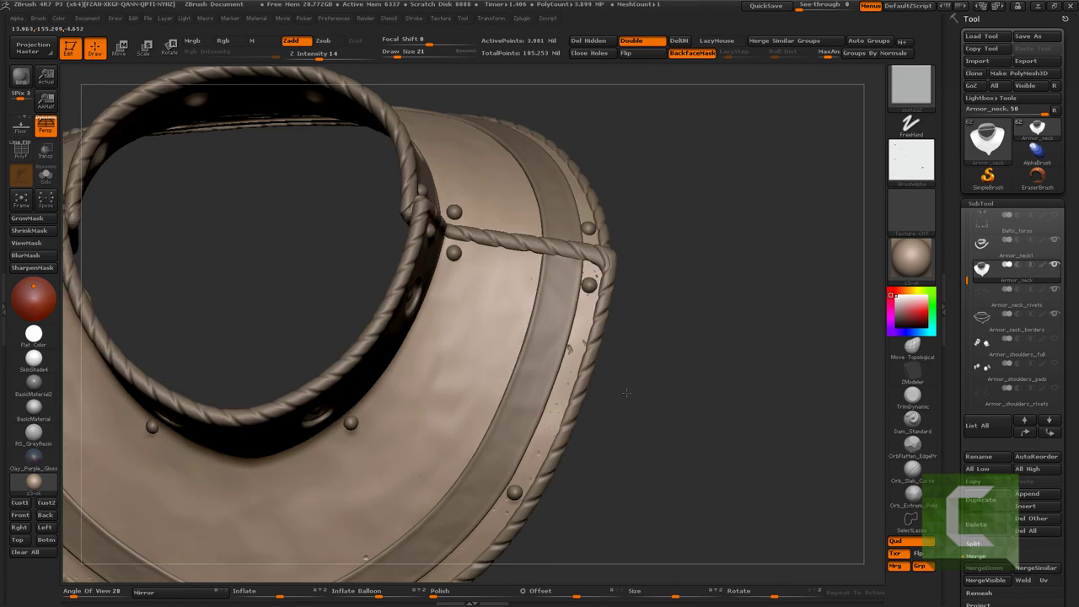
pyautogui.moveTo(625, 392); pyautogui.dragTo(525, 272)
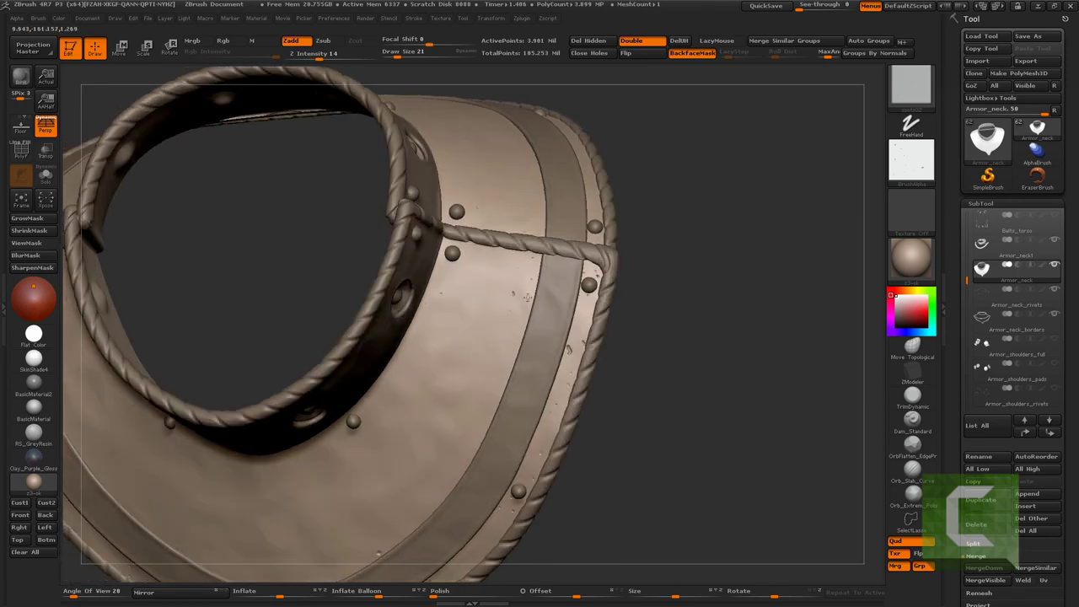
pyautogui.moveTo(495, 317); pyautogui.dragTo(762, 298)
pyautogui.press('b')
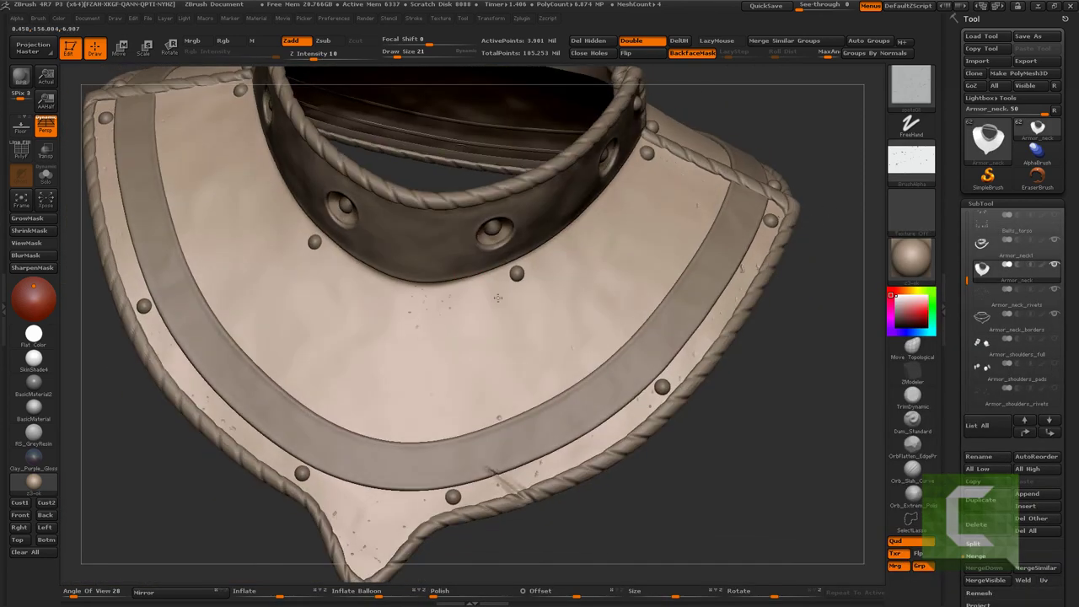
# Scatter small pits across the neck plate around the ring joint and lower rope rim
pyautogui.moveTo(755, 430); pyautogui.dragTo(550, 272)
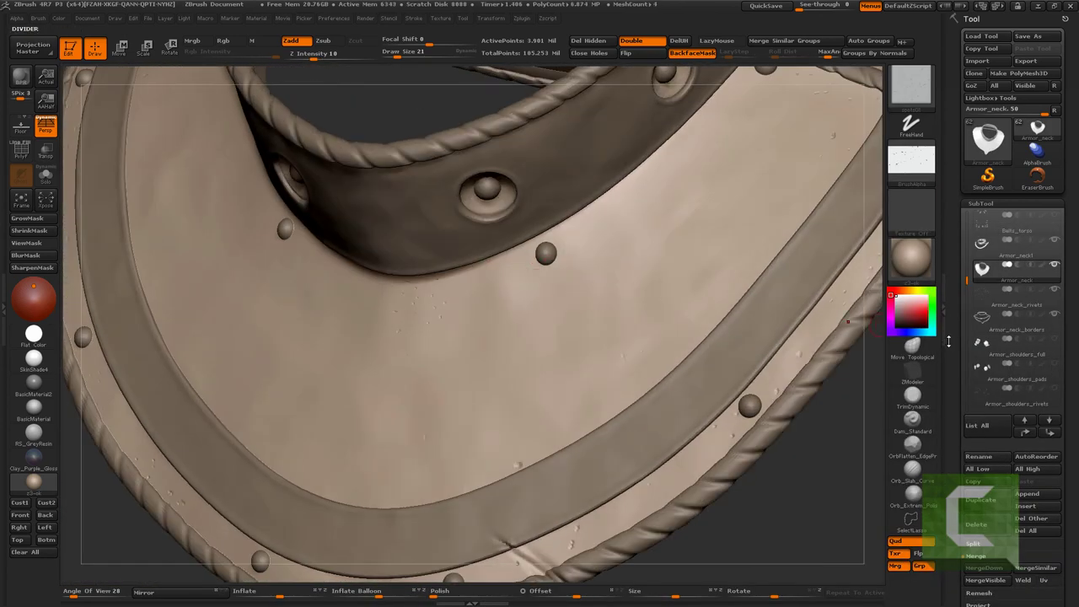
pyautogui.keyDown('alt'); pyautogui.moveTo(758, 464); pyautogui.dragTo(759, 448); pyautogui.keyUp('alt')
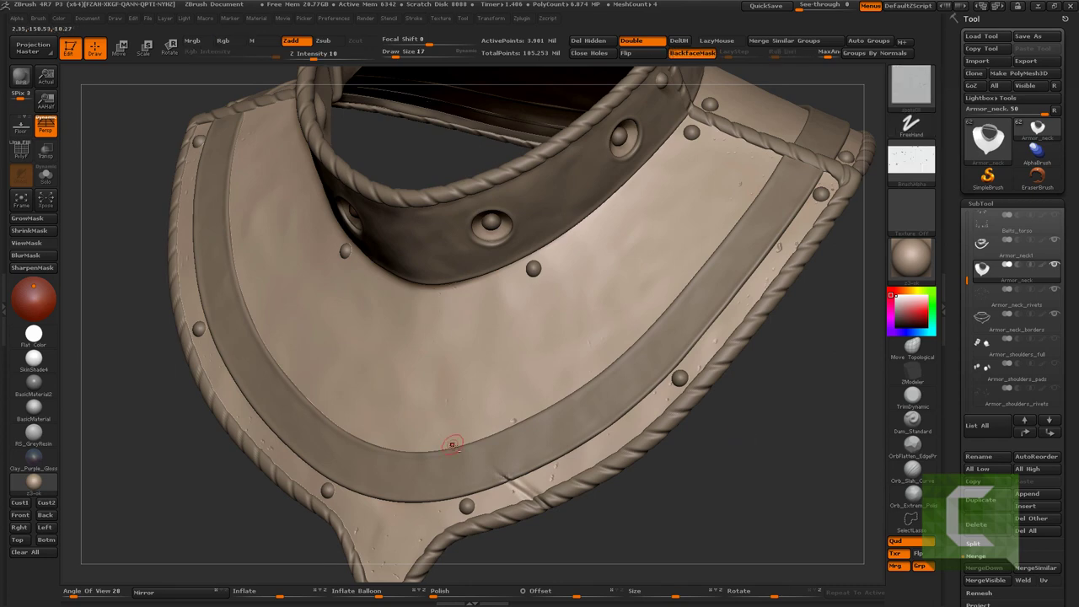
pyautogui.moveTo(452, 445); pyautogui.dragTo(398, 373)
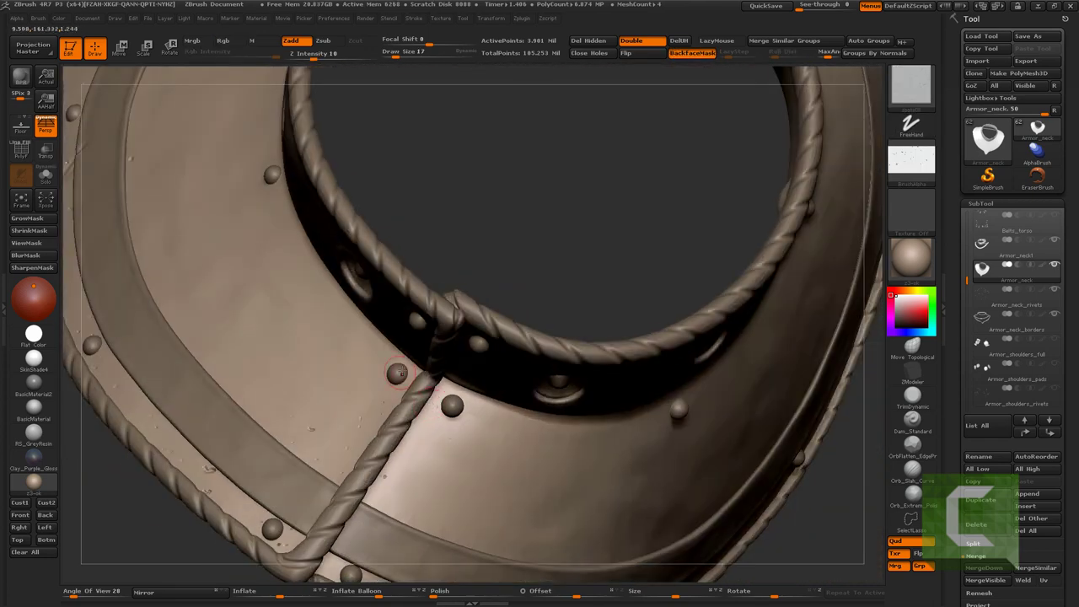
pyautogui.moveTo(558, 398); pyautogui.dragTo(278, 301)
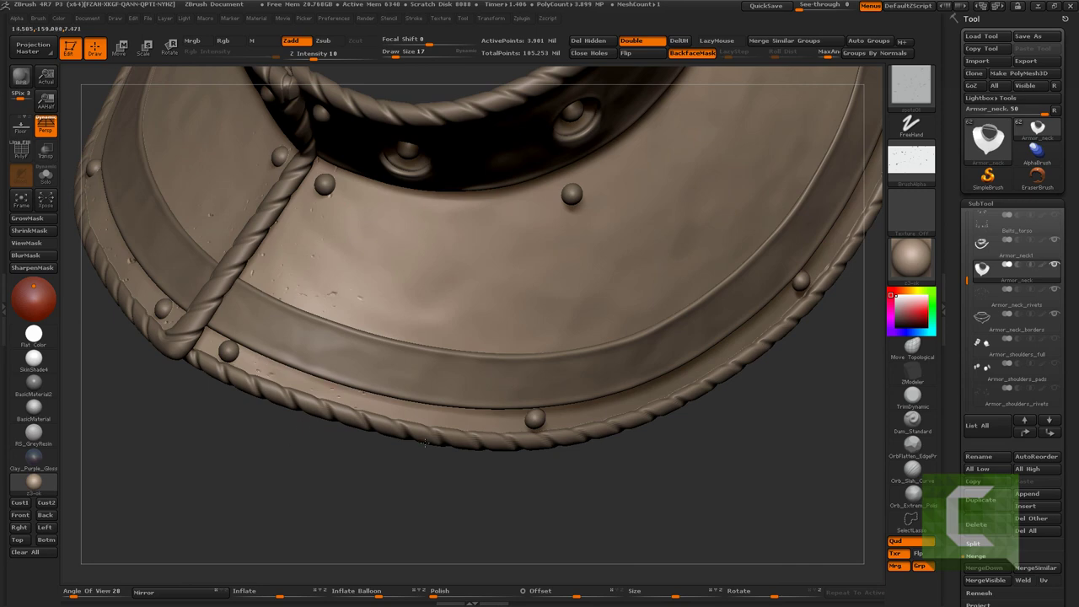
pyautogui.moveTo(425, 442); pyautogui.dragTo(514, 394)
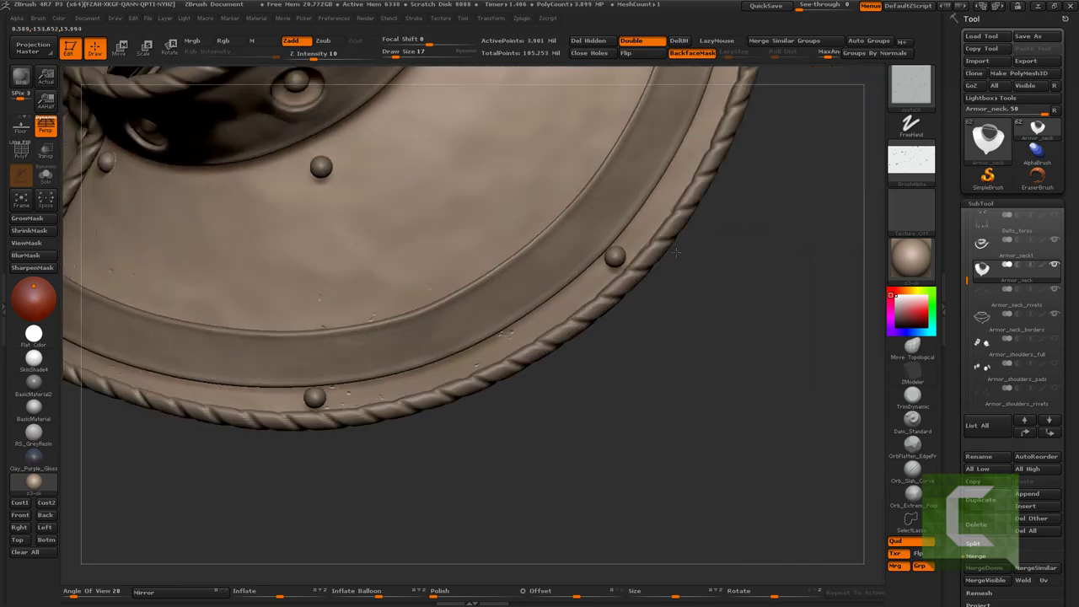
pyautogui.moveTo(675, 252)
pyautogui.mouseDown()
pyautogui.moveTo(544, 309)
pyautogui.moveTo(427, 397)
pyautogui.mouseUp()
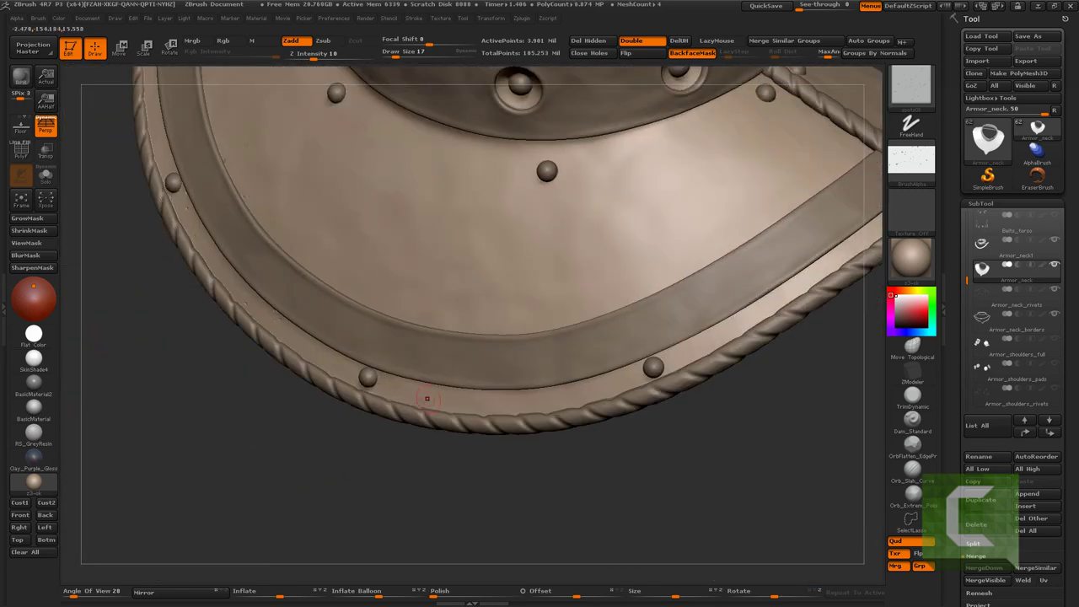
# Continue pitting the plate around the seam and rivets, ending on a front view
pyautogui.moveTo(536, 390); pyautogui.dragTo(527, 417)
pyautogui.moveTo(479, 338); pyautogui.dragTo(533, 327)
pyautogui.moveTo(822, 194)
pyautogui.mouseDown()
pyautogui.moveTo(531, 253)
pyautogui.moveTo(437, 297)
pyautogui.mouseUp()
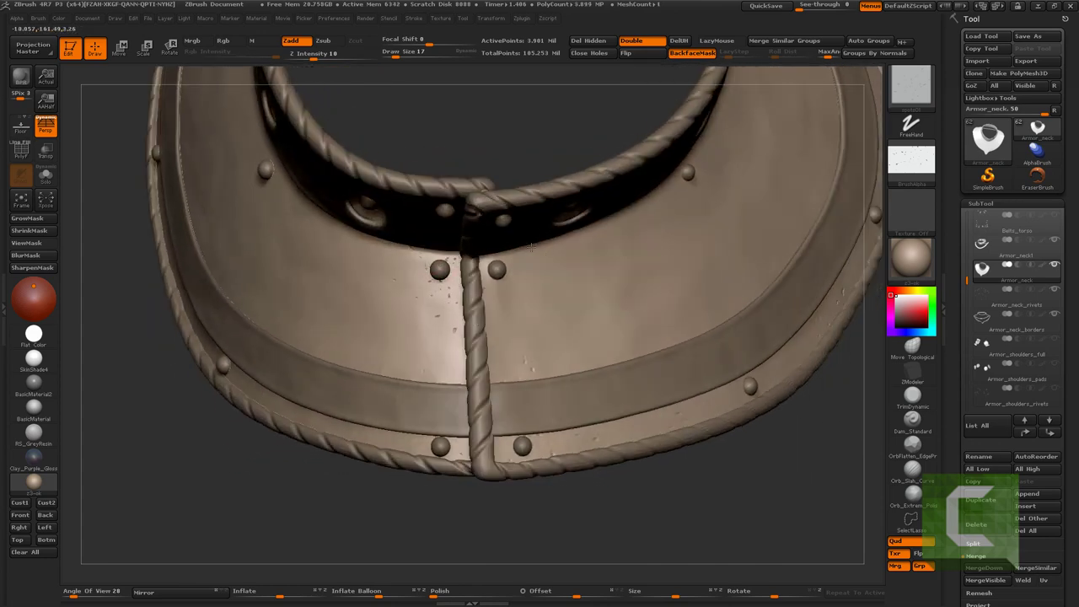
pyautogui.moveTo(531, 246); pyautogui.dragTo(494, 345)
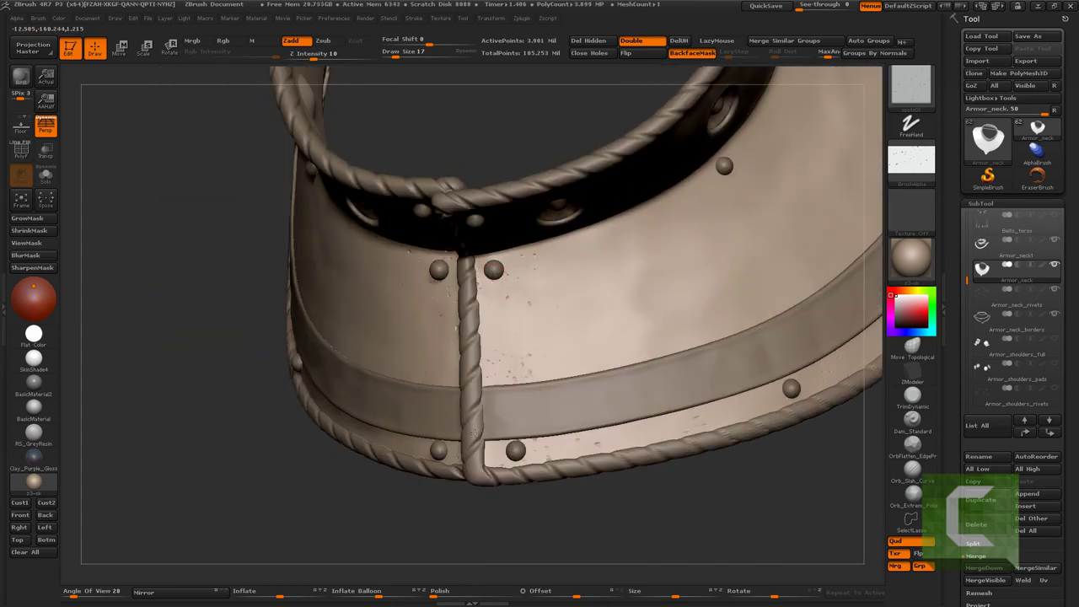
pyautogui.moveTo(421, 396); pyautogui.dragTo(445, 335)
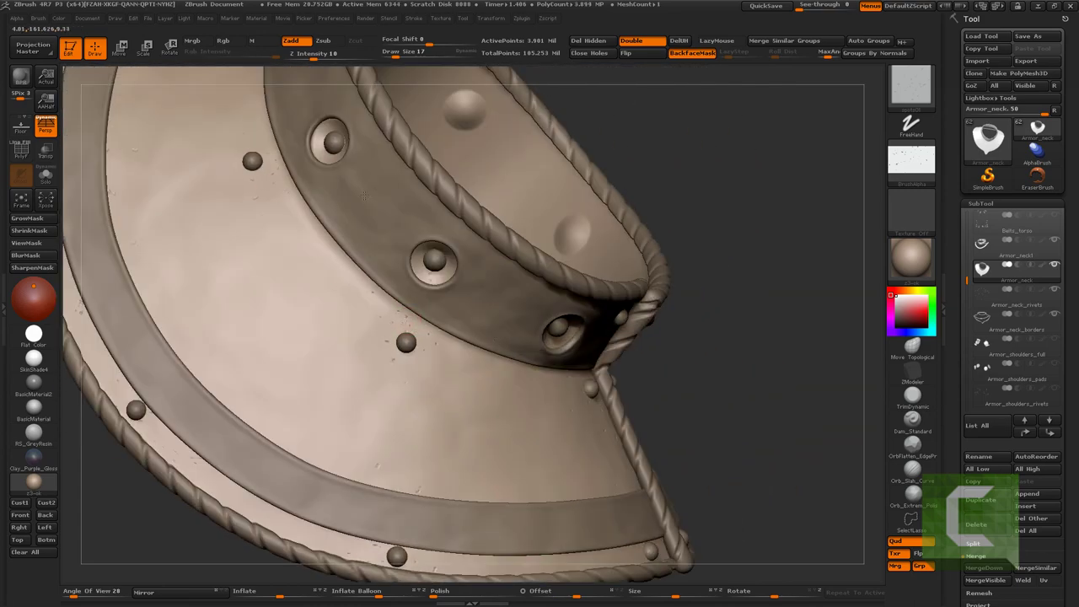
pyautogui.moveTo(363, 195)
pyautogui.mouseDown()
pyautogui.moveTo(374, 279)
pyautogui.moveTo(601, 199)
pyautogui.moveTo(536, 271)
pyautogui.moveTo(414, 349)
pyautogui.moveTo(384, 319)
pyautogui.mouseUp()
# Select Armor_neck1, set the brush size to 101 and subdivide the collar to about 1.46 million points
pyautogui.keyDown('alt'); pyautogui.click(385, 320); pyautogui.keyUp('alt')
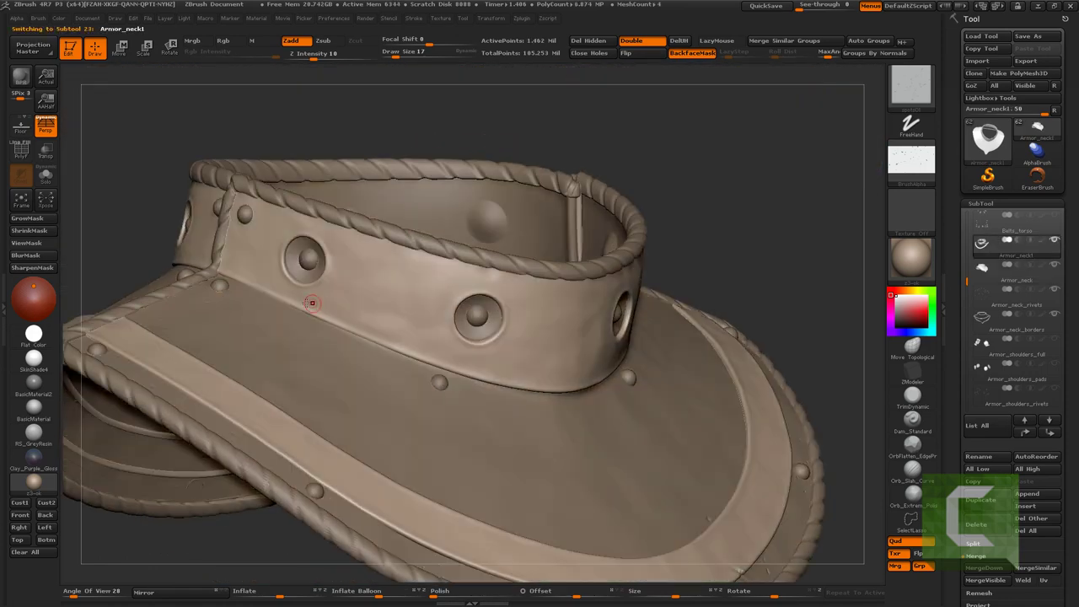
pyautogui.moveTo(312, 306)
pyautogui.mouseDown()
pyautogui.moveTo(687, 144)
pyautogui.moveTo(610, 161)
pyautogui.mouseUp()
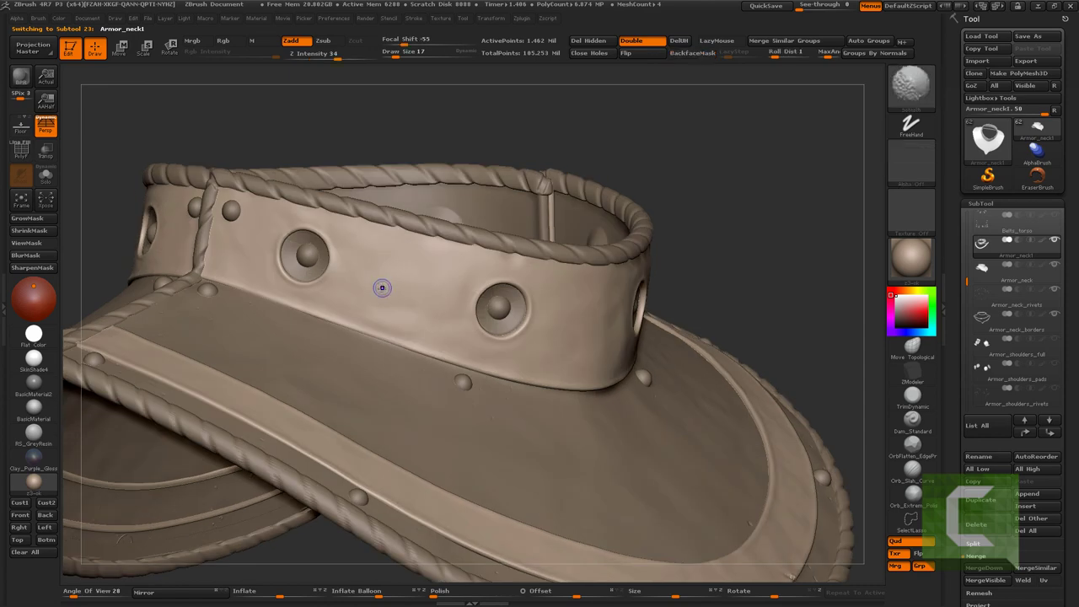
pyautogui.press('space')
pyautogui.click(358, 292)
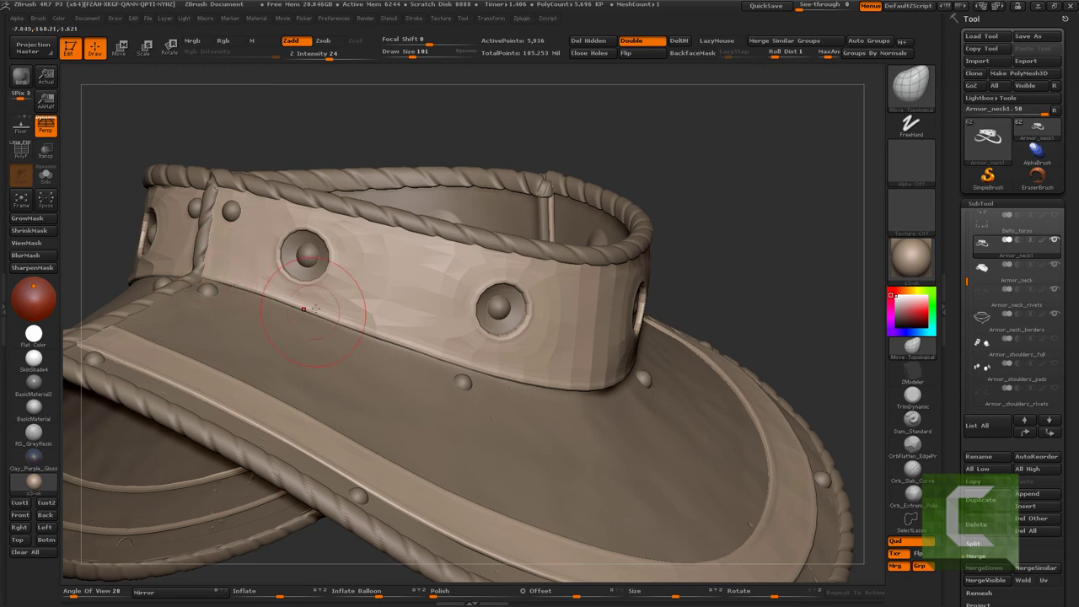
pyautogui.moveTo(456, 160); pyautogui.dragTo(478, 184)
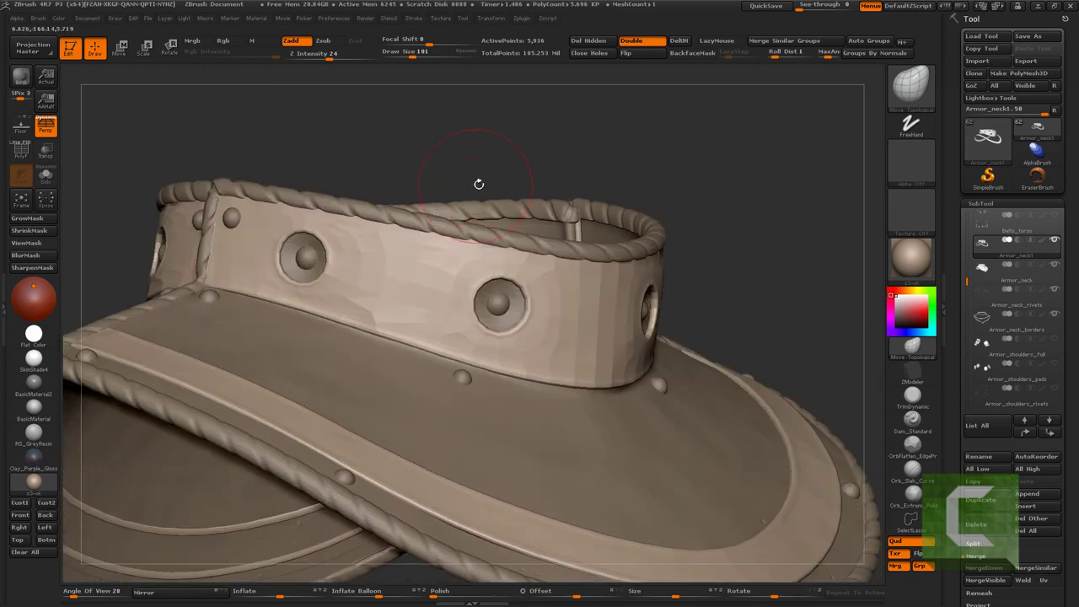
pyautogui.hotkey('ctrl', 'd')
# Inspect the gorget's rim and rope border from several angles, ending on a front view of the whole collar
pyautogui.moveTo(530, 144); pyautogui.dragTo(556, 160)
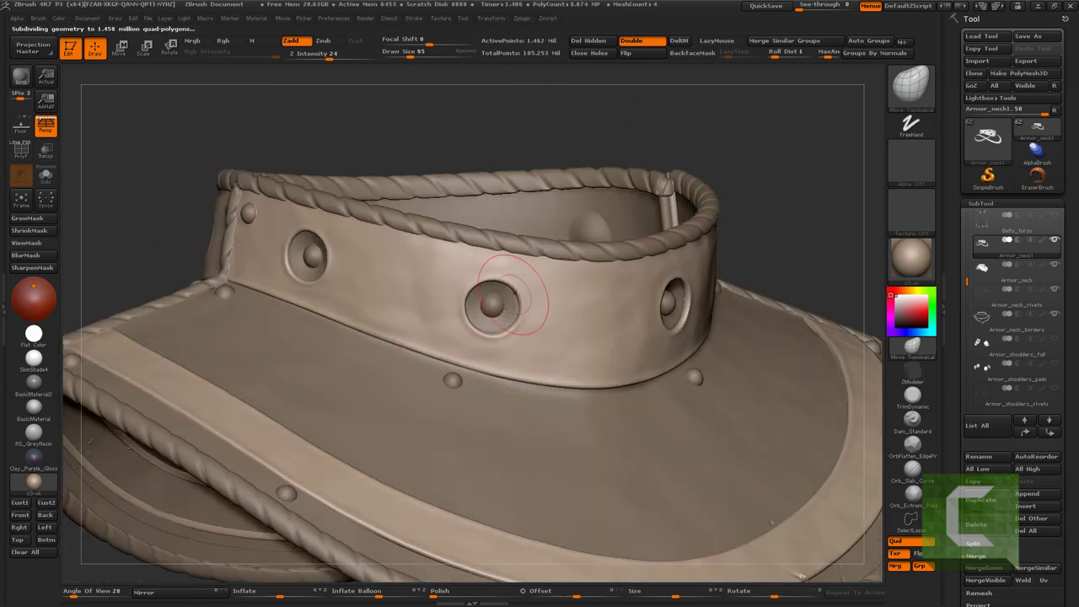
pyautogui.moveTo(725, 152); pyautogui.dragTo(766, 172)
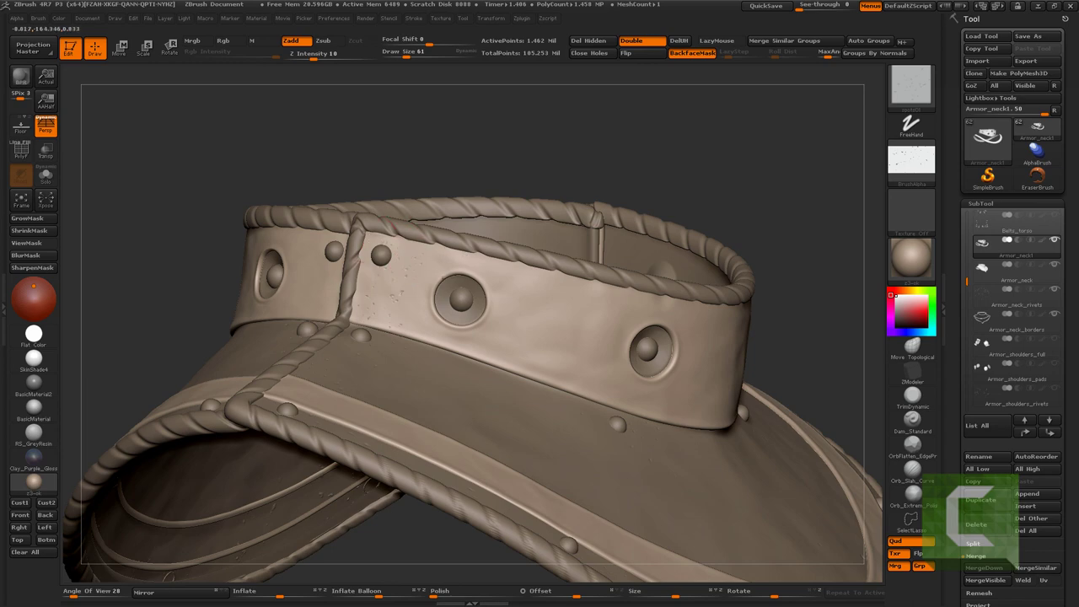
pyautogui.moveTo(600, 159); pyautogui.dragTo(548, 248)
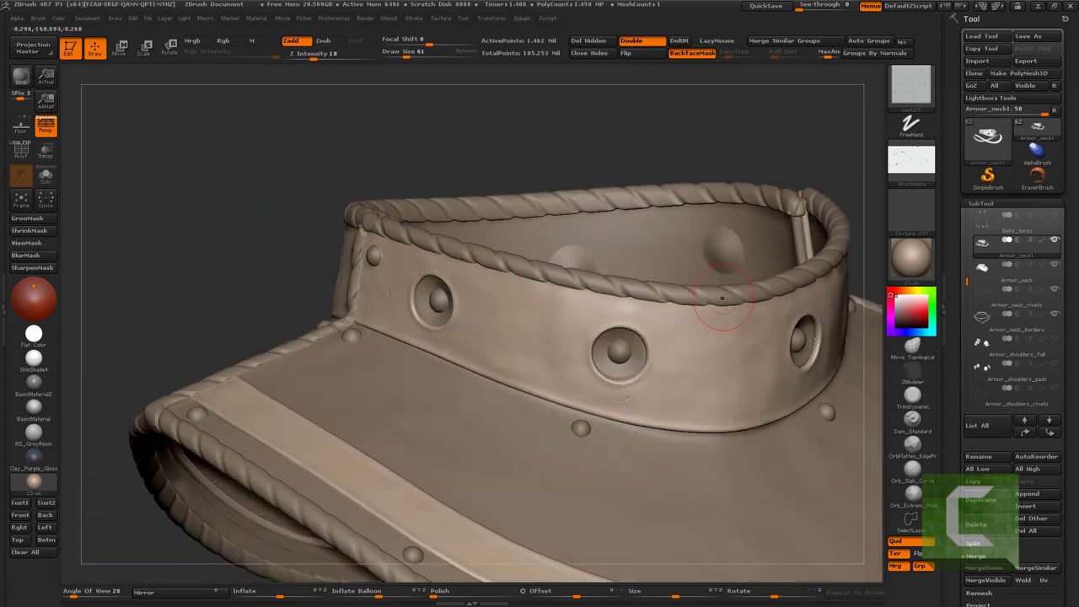
pyautogui.moveTo(722, 298)
pyautogui.keyDown('alt'); pyautogui.mouseDown()
pyautogui.moveTo(526, 313)
pyautogui.moveTo(666, 247)
pyautogui.moveTo(368, 402)
pyautogui.moveTo(469, 415)
pyautogui.mouseUp(); pyautogui.keyUp('alt')
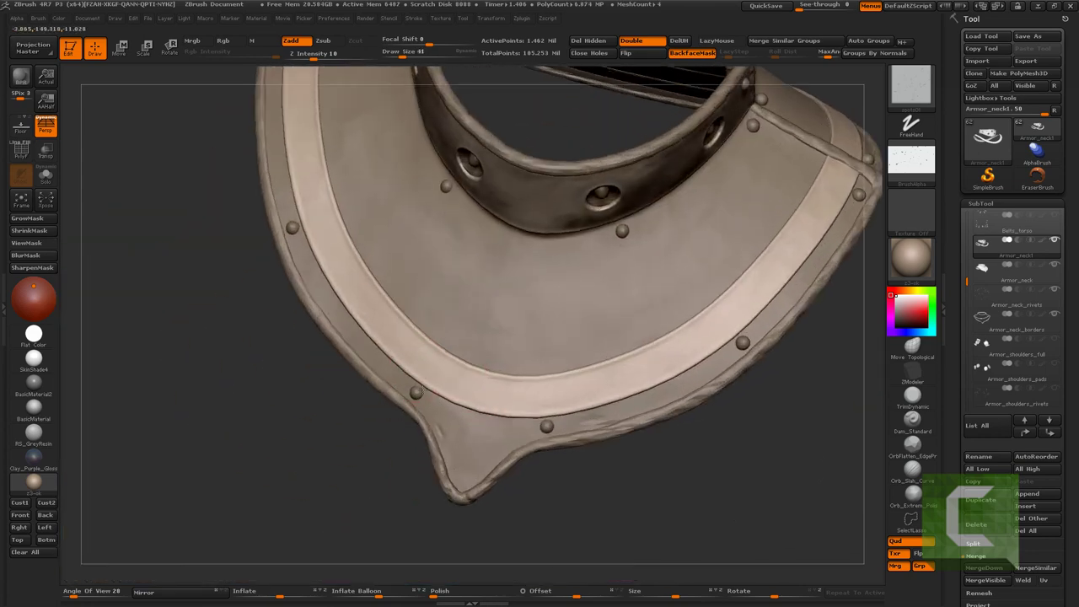
pyautogui.moveTo(416, 470)
pyautogui.mouseDown()
pyautogui.moveTo(445, 295)
pyautogui.moveTo(559, 316)
pyautogui.mouseUp()
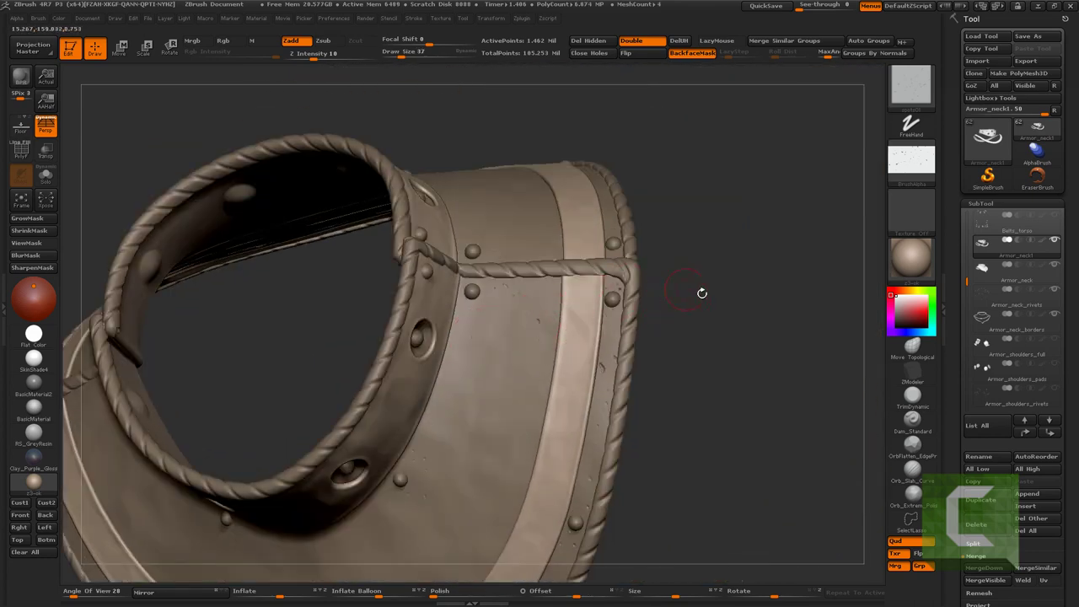
pyautogui.moveTo(684, 289)
pyautogui.mouseDown()
pyautogui.moveTo(566, 284)
pyautogui.moveTo(582, 269)
pyautogui.mouseUp()
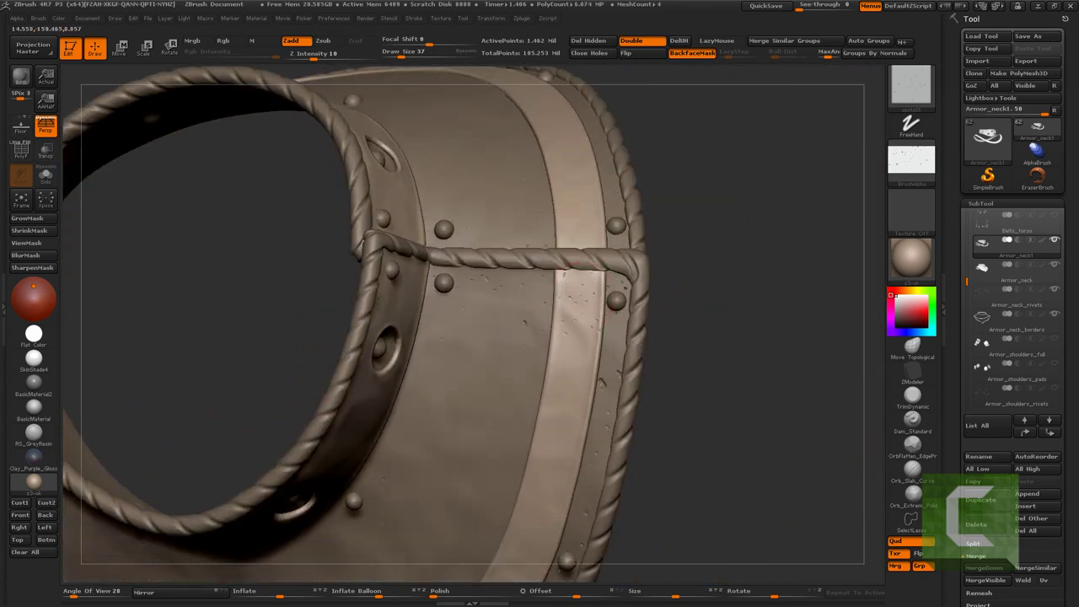
pyautogui.moveTo(472, 256)
pyautogui.mouseDown()
pyautogui.moveTo(523, 332)
pyautogui.moveTo(524, 358)
pyautogui.mouseUp()
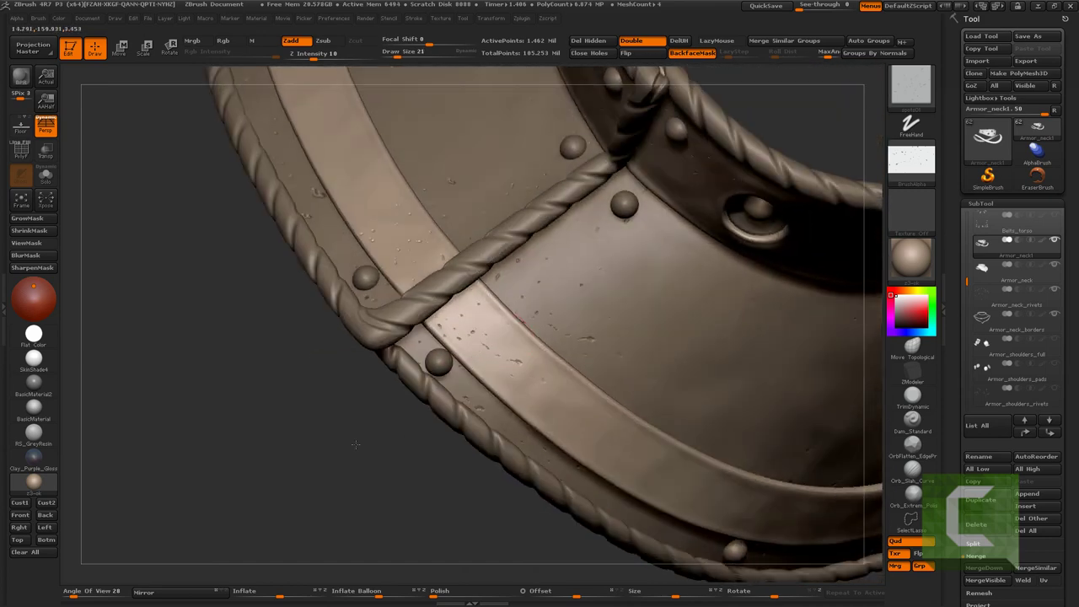
pyautogui.moveTo(355, 444); pyautogui.dragTo(497, 419)
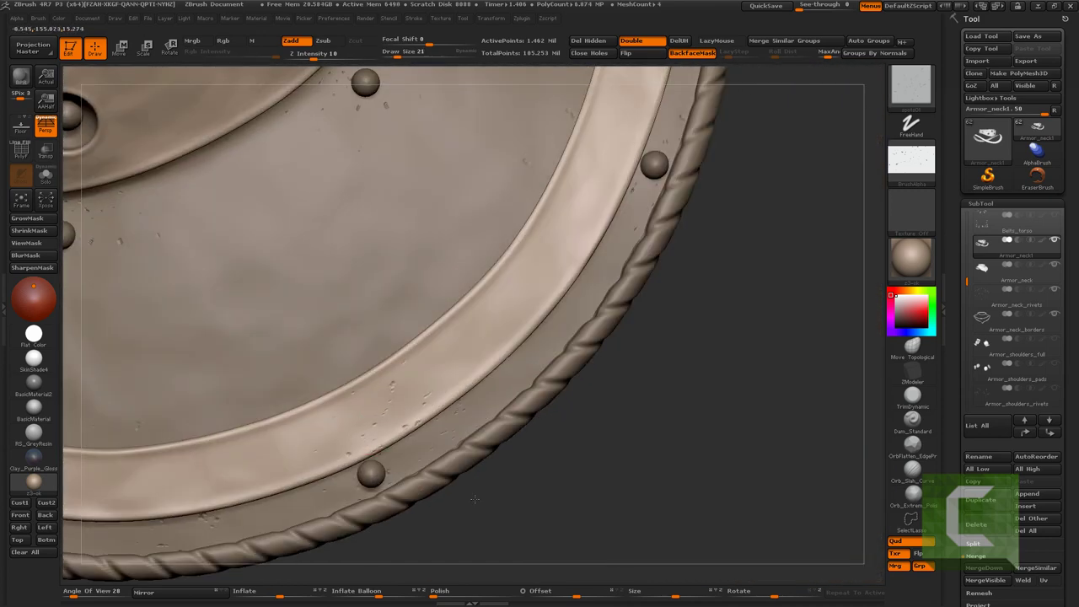
pyautogui.moveTo(475, 499); pyautogui.dragTo(573, 315)
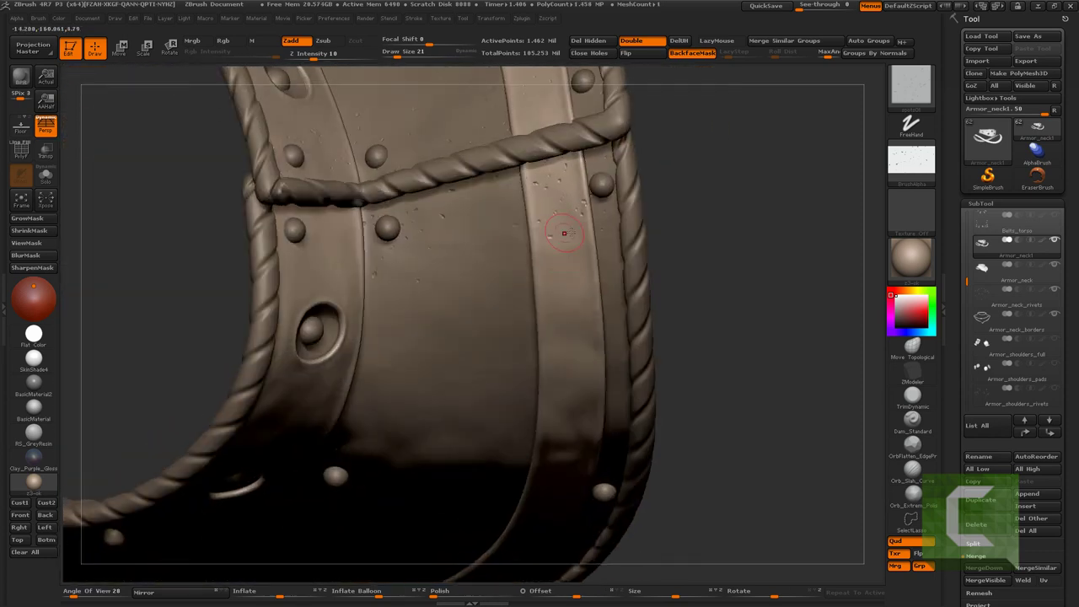
pyautogui.moveTo(564, 234)
pyautogui.mouseDown()
pyautogui.moveTo(590, 308)
pyautogui.moveTo(502, 225)
pyautogui.moveTo(661, 345)
pyautogui.mouseUp()
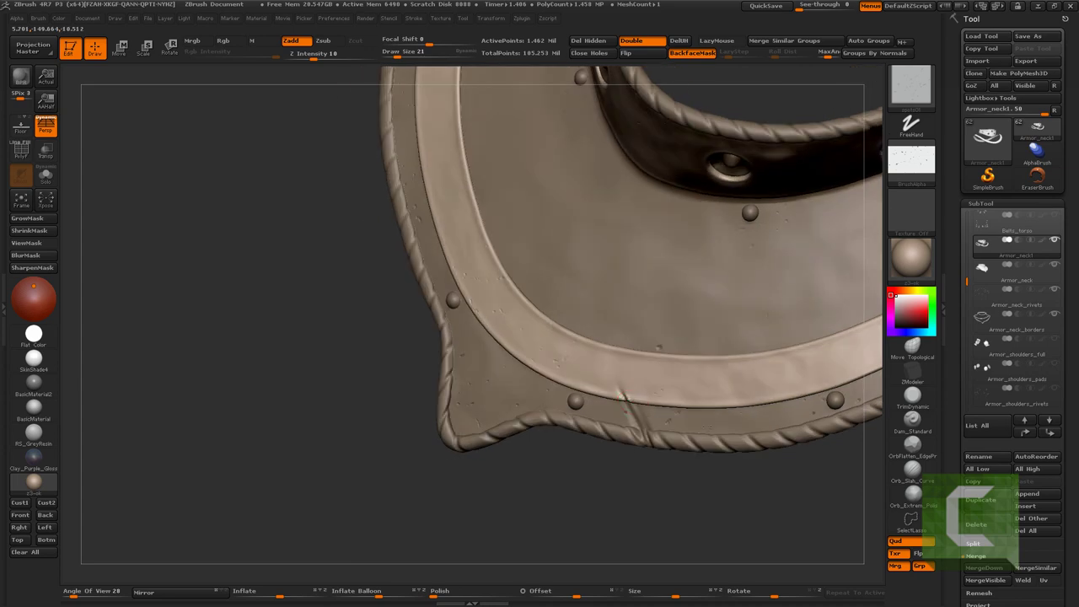
pyautogui.moveTo(616, 432)
pyautogui.mouseDown()
pyautogui.moveTo(641, 240)
pyautogui.moveTo(703, 225)
pyautogui.mouseUp()
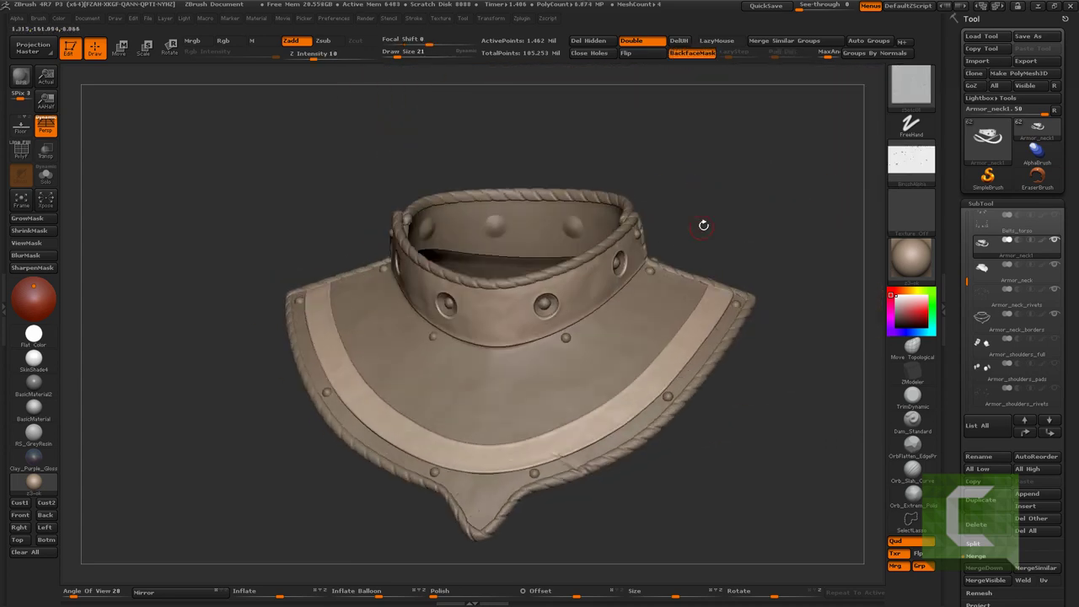
pyautogui.press('Down')
pyautogui.press('Down')
pyautogui.press('Down')
# Orbit around the pauldron's flared rim, side and top to inspect the shoulder armor
pyautogui.moveTo(686, 181)
pyautogui.mouseDown()
pyautogui.moveTo(433, 262)
pyautogui.moveTo(443, 397)
pyautogui.moveTo(466, 429)
pyautogui.mouseUp()
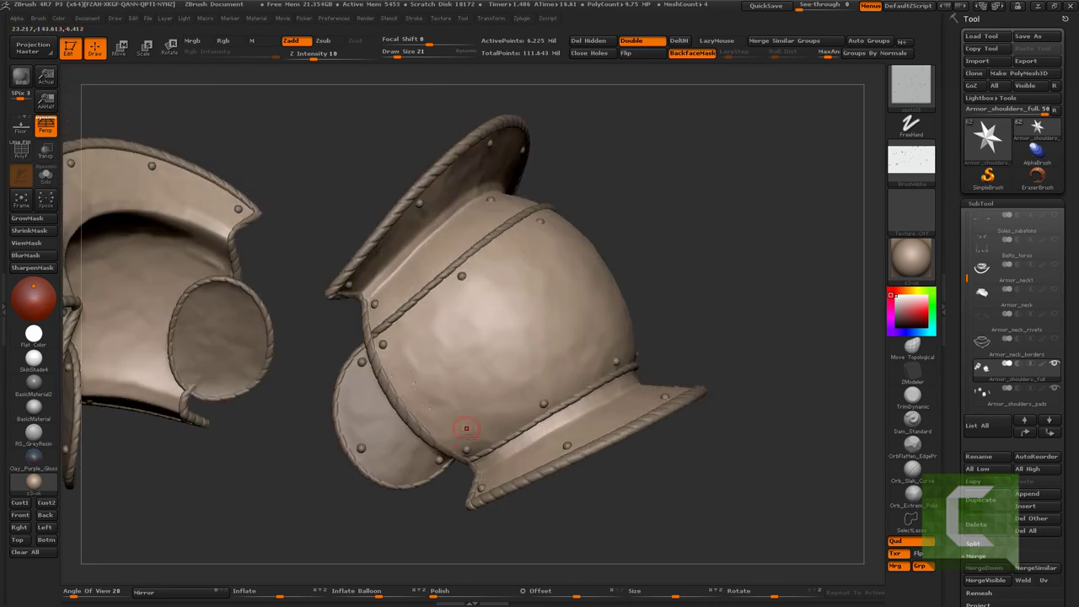
pyautogui.moveTo(546, 438)
pyautogui.mouseDown()
pyautogui.moveTo(496, 368)
pyautogui.moveTo(562, 362)
pyautogui.moveTo(586, 378)
pyautogui.moveTo(539, 354)
pyautogui.moveTo(419, 371)
pyautogui.moveTo(344, 348)
pyautogui.mouseUp()
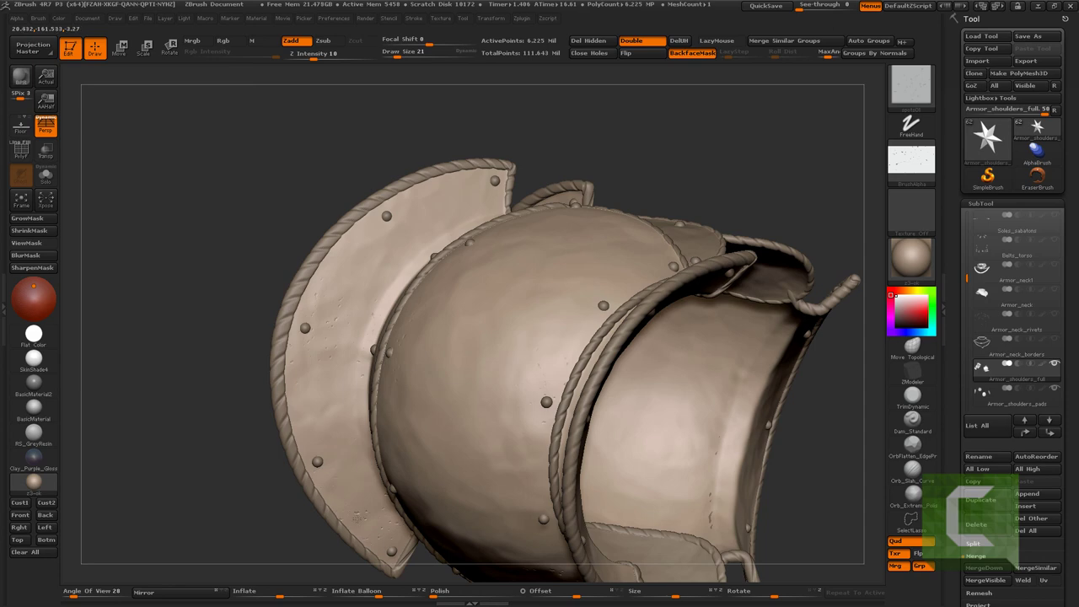
pyautogui.moveTo(435, 239); pyautogui.dragTo(478, 286)
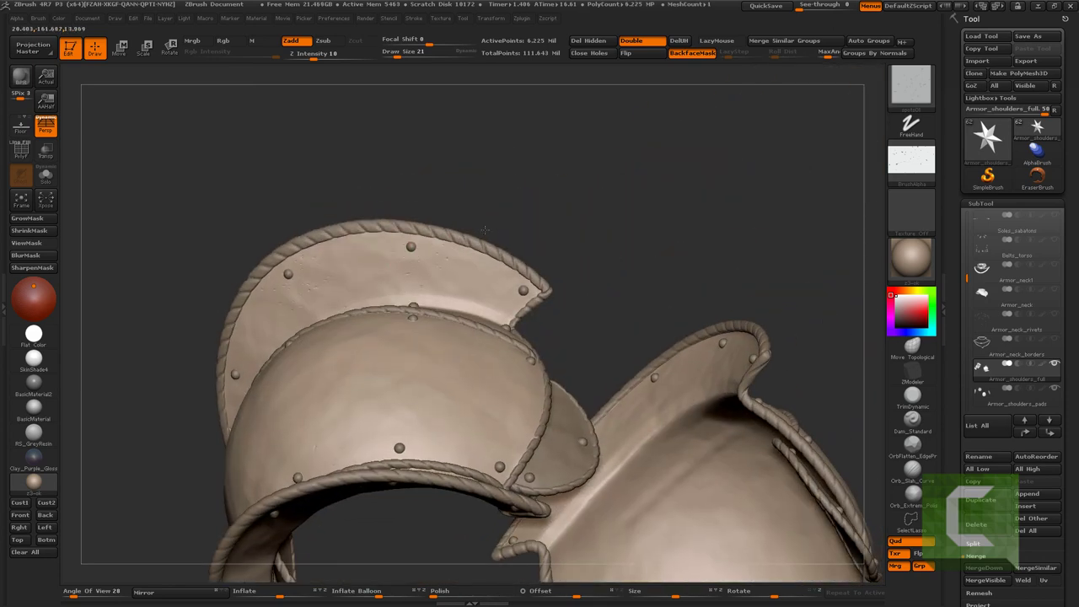
pyautogui.moveTo(557, 270); pyautogui.dragTo(450, 228)
pyautogui.moveTo(477, 266); pyautogui.dragTo(374, 180)
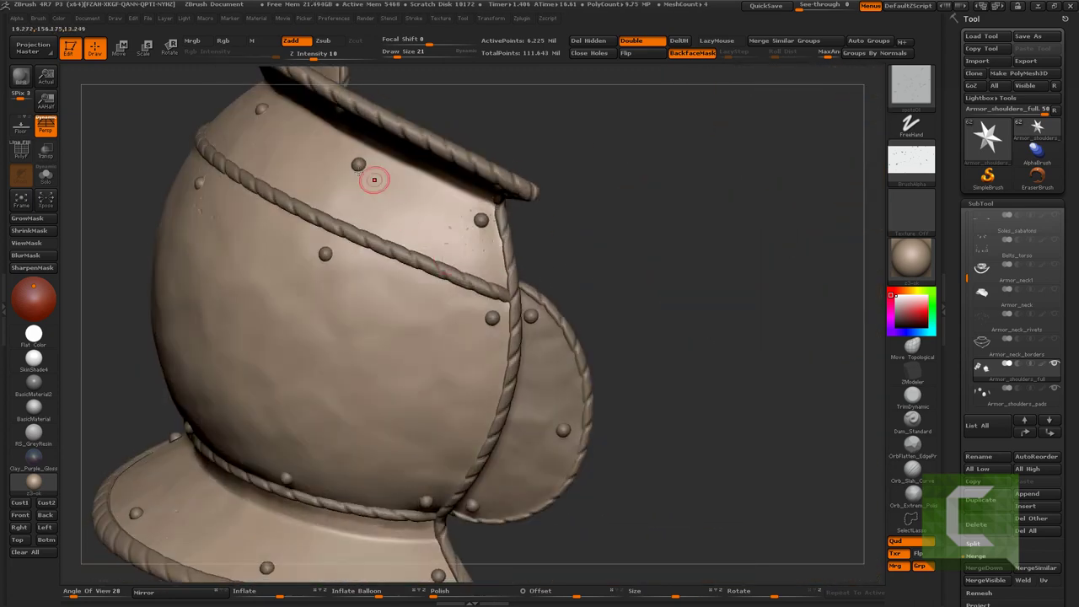
pyautogui.moveTo(470, 399); pyautogui.dragTo(382, 302)
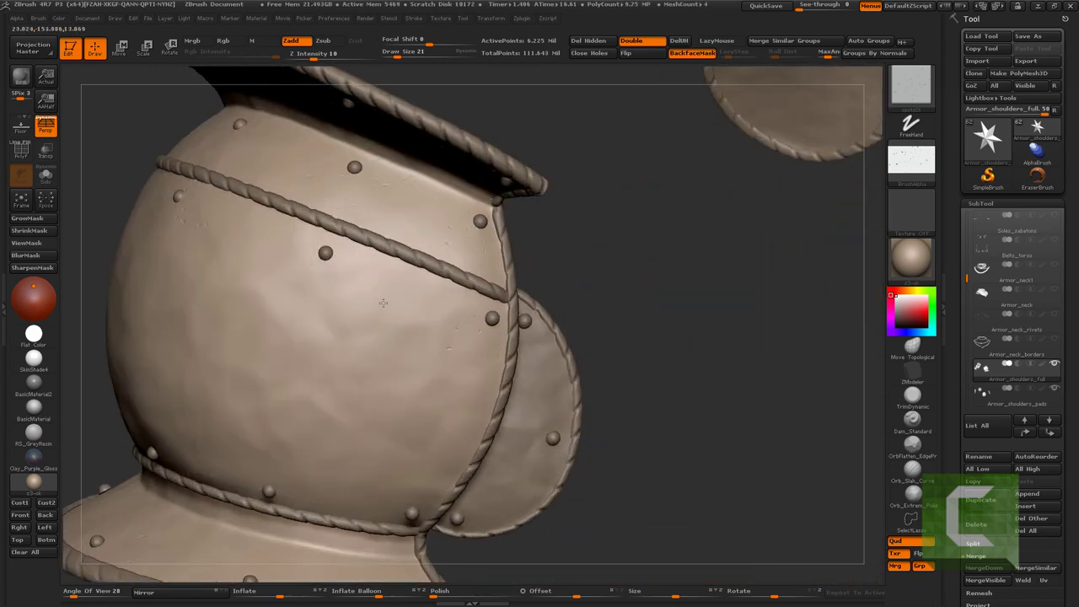
pyautogui.moveTo(413, 381)
pyautogui.mouseDown()
pyautogui.moveTo(352, 456)
pyautogui.moveTo(365, 495)
pyautogui.mouseUp()
pyautogui.moveTo(344, 434)
pyautogui.mouseDown()
pyautogui.moveTo(248, 258)
pyautogui.moveTo(352, 368)
pyautogui.moveTo(501, 410)
pyautogui.mouseUp()
pyautogui.moveTo(868, 164)
pyautogui.mouseDown()
pyautogui.moveTo(697, 304)
pyautogui.moveTo(530, 245)
pyautogui.mouseUp()
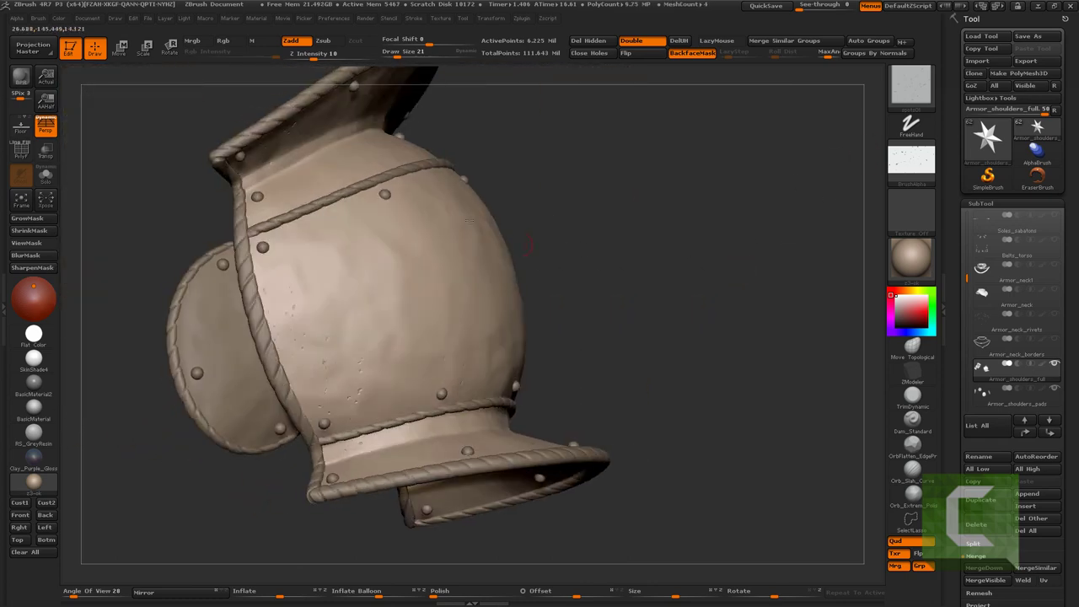
pyautogui.moveTo(448, 214)
pyautogui.mouseDown()
pyautogui.moveTo(309, 313)
pyautogui.moveTo(385, 460)
pyautogui.mouseUp()
# Select the round Armor_shoulders_pads piece and frame it beside the main plate
pyautogui.keyDown('alt'); pyautogui.click(369, 345); pyautogui.keyUp('alt')
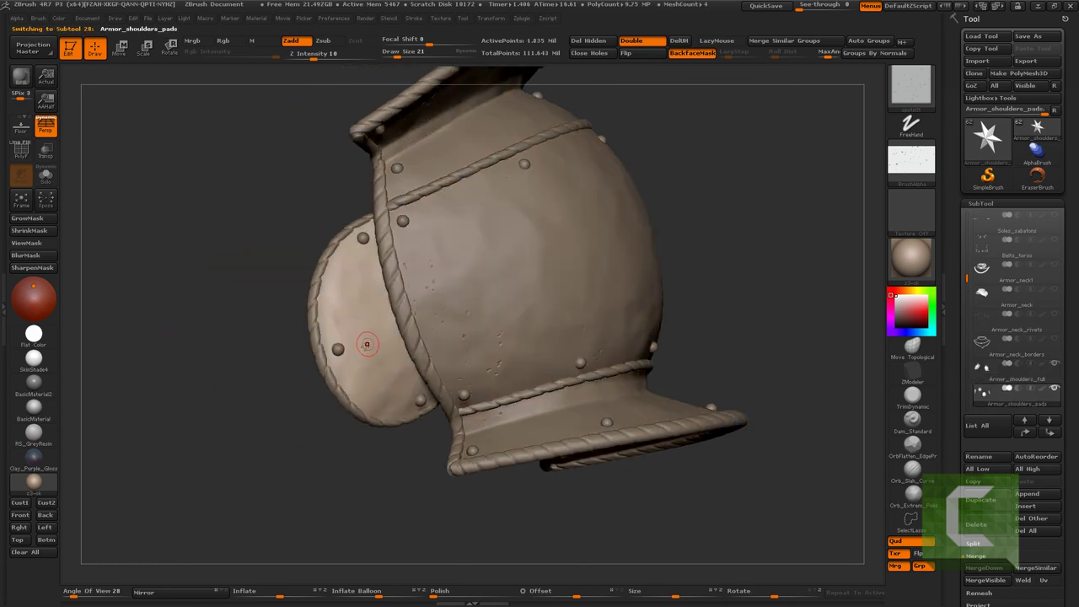
pyautogui.moveTo(368, 345); pyautogui.dragTo(383, 393)
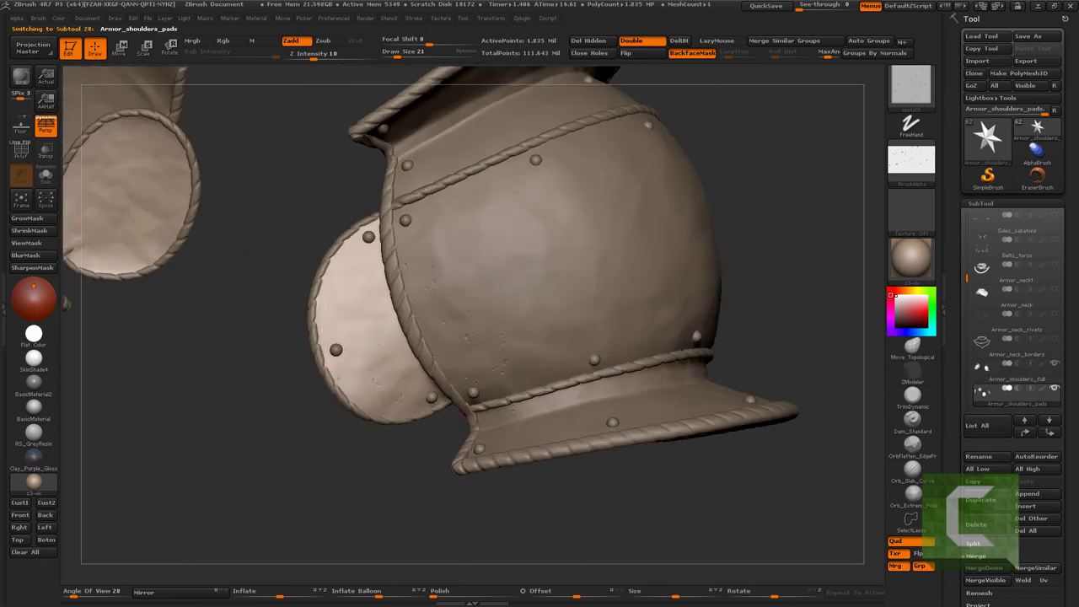
pyautogui.moveTo(509, 405); pyautogui.dragTo(358, 288)
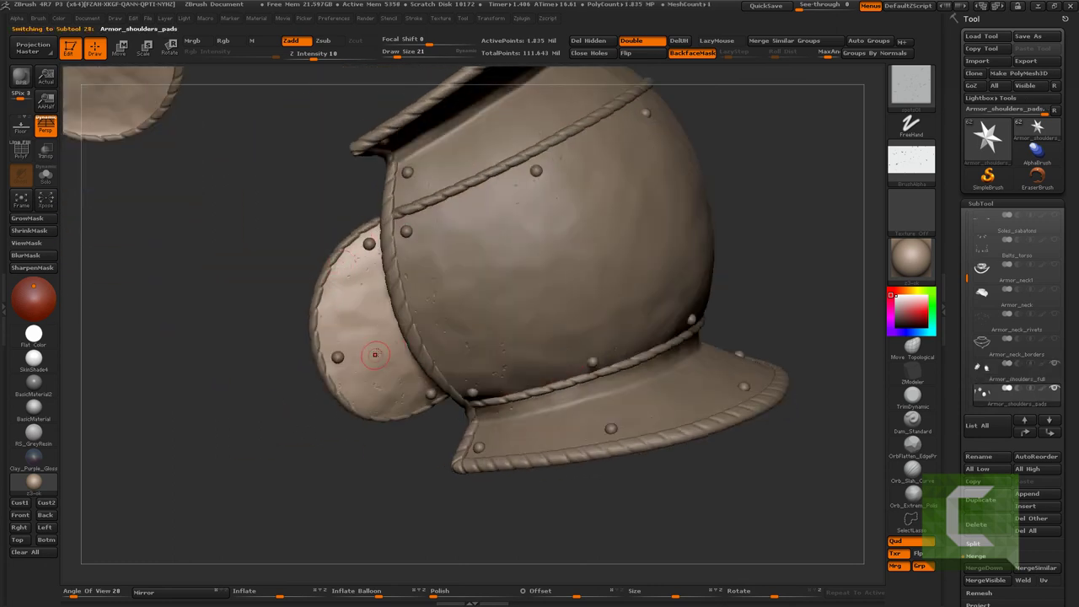
pyautogui.moveTo(376, 354); pyautogui.dragTo(445, 383)
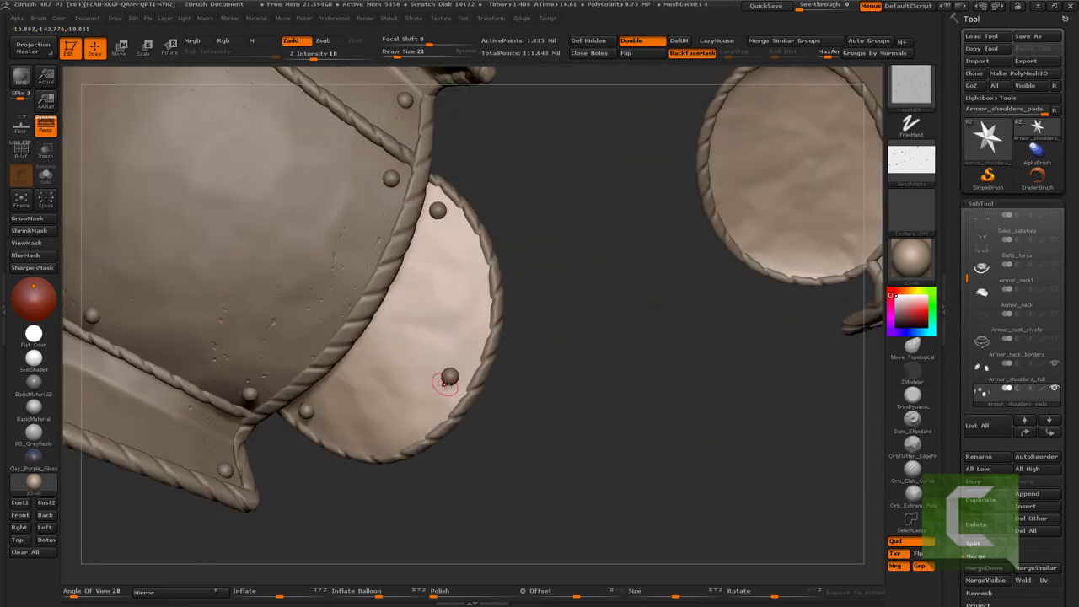
pyautogui.moveTo(397, 444); pyautogui.dragTo(699, 268)
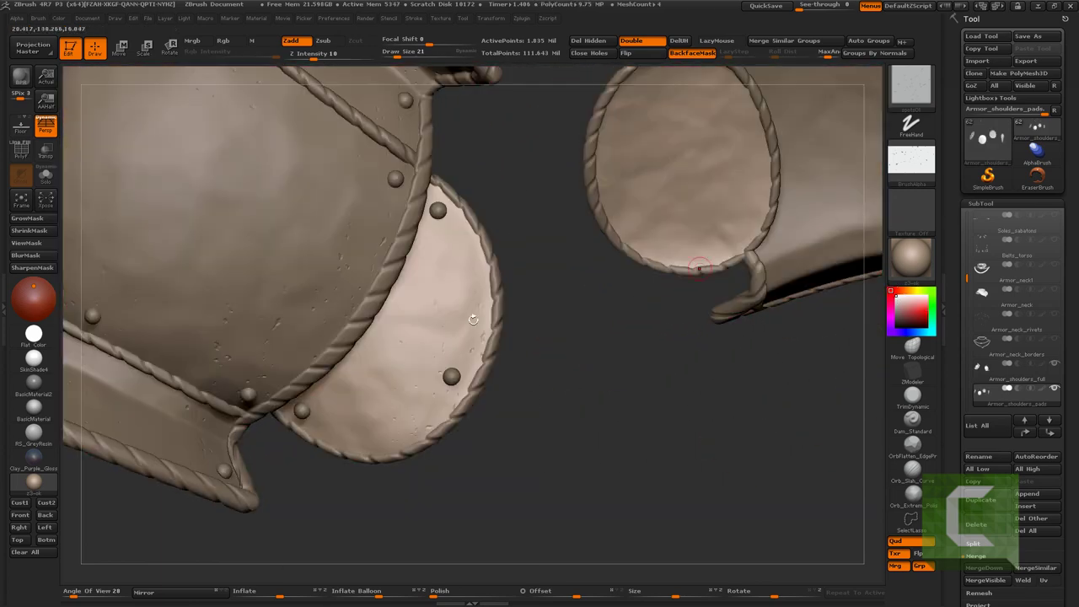
# Pick a different sculpting brush from the B palette and work a stroke on the pad
pyautogui.press('b')
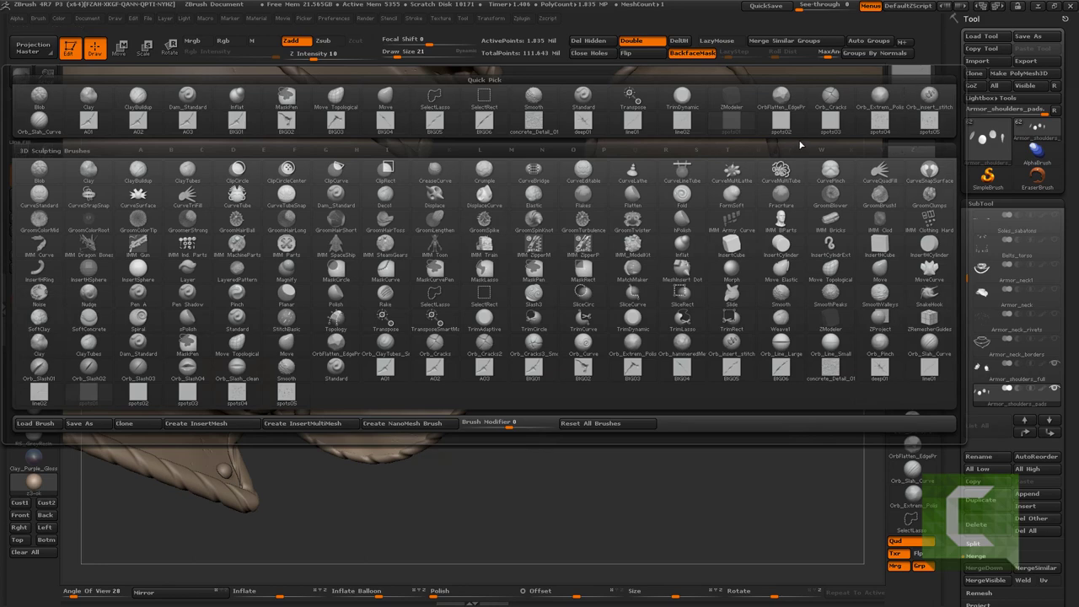
pyautogui.click(426, 404)
pyautogui.moveTo(428, 233); pyautogui.dragTo(486, 221)
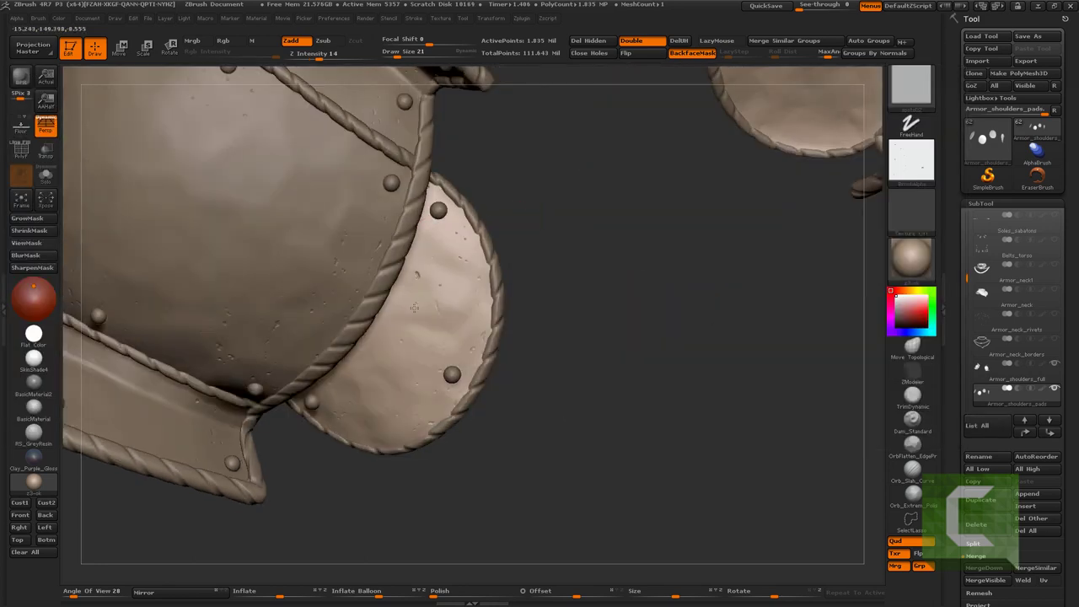
pyautogui.press('b')
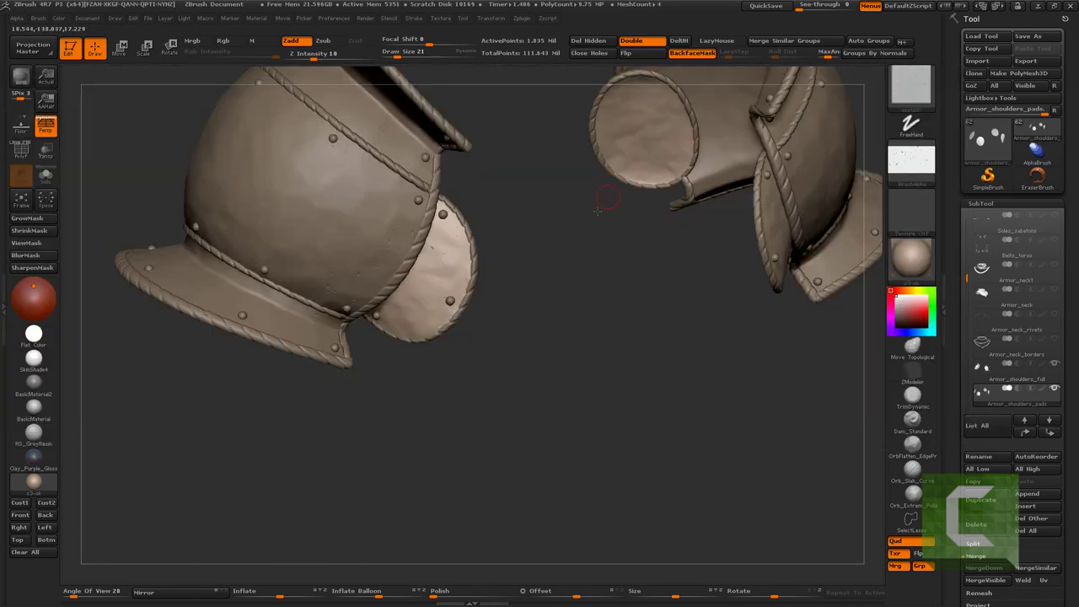
# Bring the pale shoulder pad larger into view, then pull back to see both pads
pyautogui.moveTo(506, 278)
pyautogui.mouseDown()
pyautogui.moveTo(623, 262)
pyautogui.moveTo(544, 257)
pyautogui.moveTo(490, 350)
pyautogui.mouseUp()
pyautogui.moveTo(485, 312)
pyautogui.mouseDown()
pyautogui.moveTo(477, 358)
pyautogui.moveTo(517, 325)
pyautogui.moveTo(422, 268)
pyautogui.mouseUp()
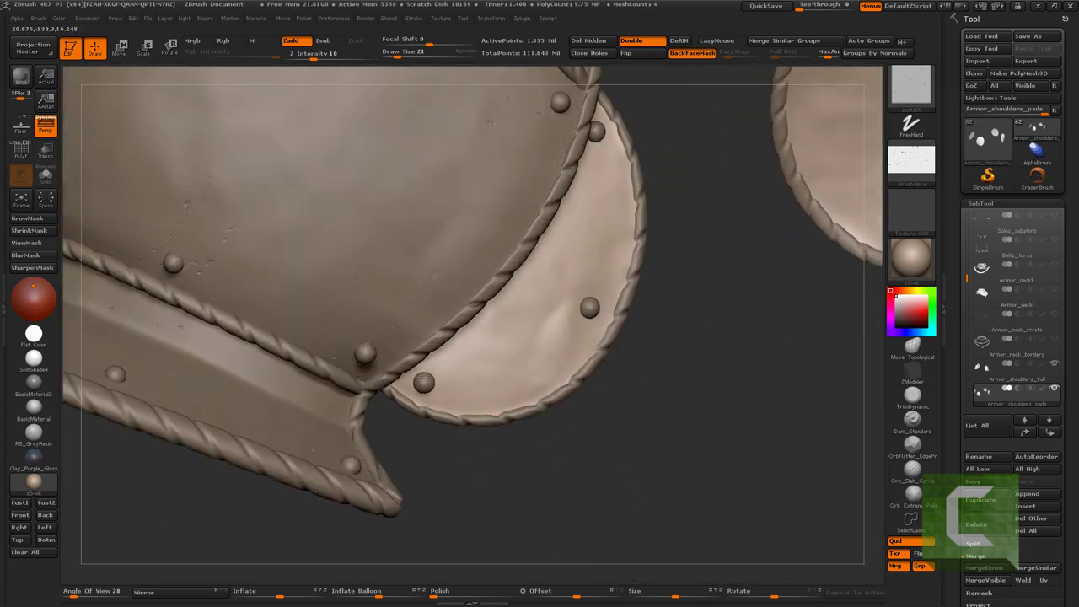
pyautogui.moveTo(472, 358); pyautogui.dragTo(481, 369)
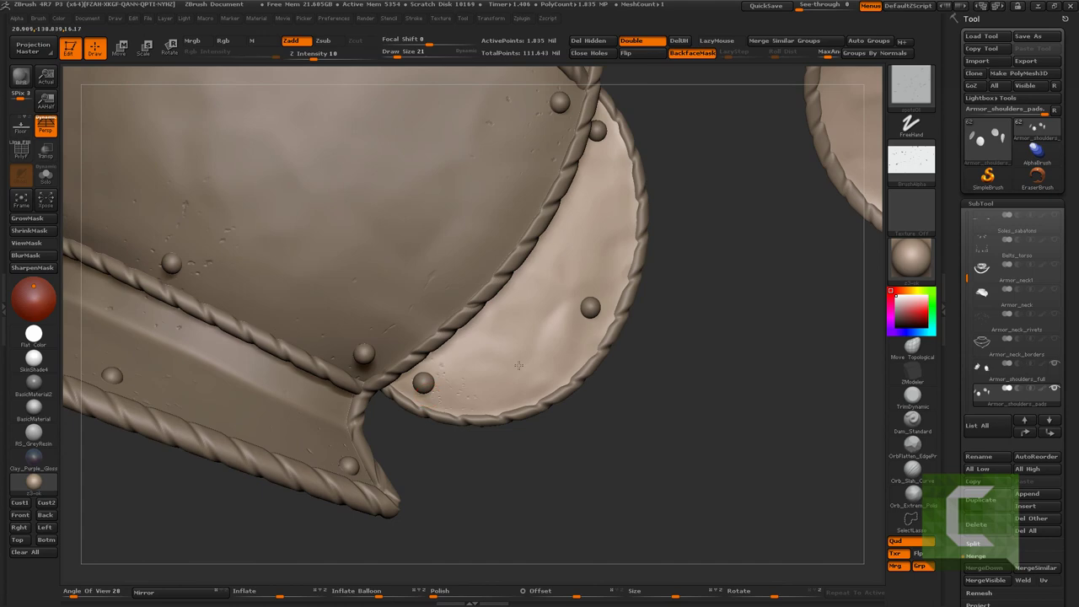
pyautogui.moveTo(556, 440); pyautogui.dragTo(575, 319)
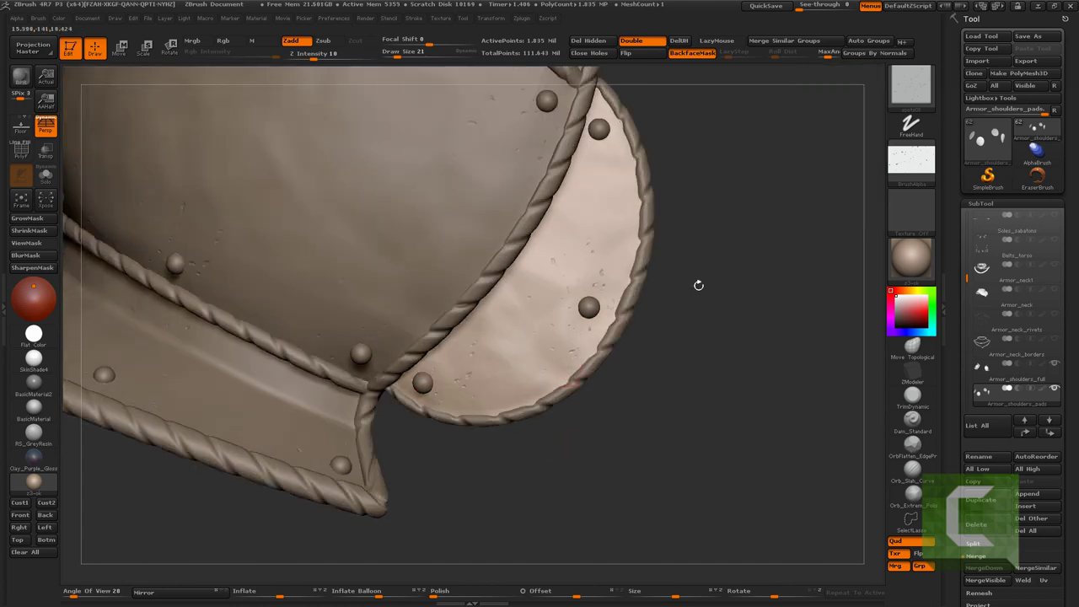
pyautogui.moveTo(698, 285)
pyautogui.mouseDown()
pyautogui.moveTo(690, 221)
pyautogui.moveTo(649, 226)
pyautogui.mouseUp()
pyautogui.moveTo(568, 231)
pyautogui.mouseDown()
pyautogui.moveTo(565, 296)
pyautogui.moveTo(626, 366)
pyautogui.moveTo(517, 390)
pyautogui.moveTo(506, 397)
pyautogui.moveTo(514, 422)
pyautogui.mouseUp()
pyautogui.press('b')
pyautogui.press('o')
pyautogui.press('c')
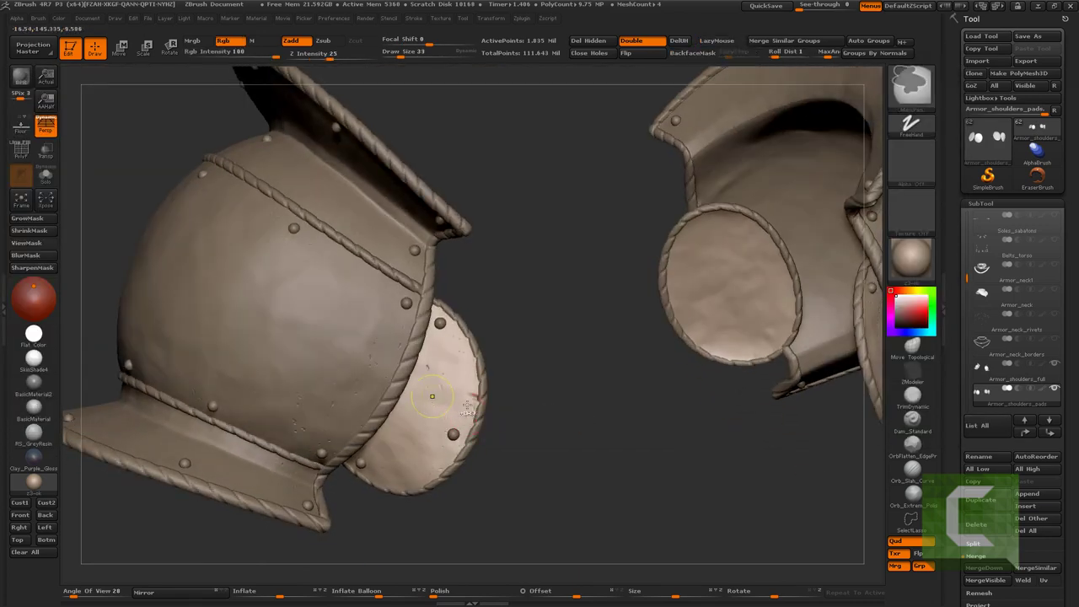
pyautogui.click(414, 18)
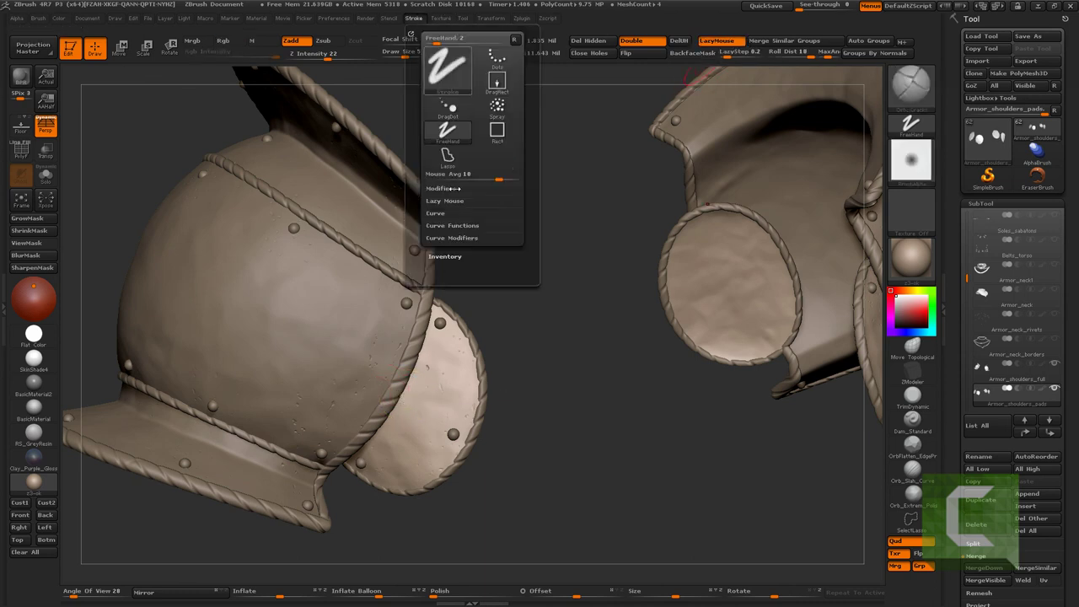
pyautogui.click(473, 237)
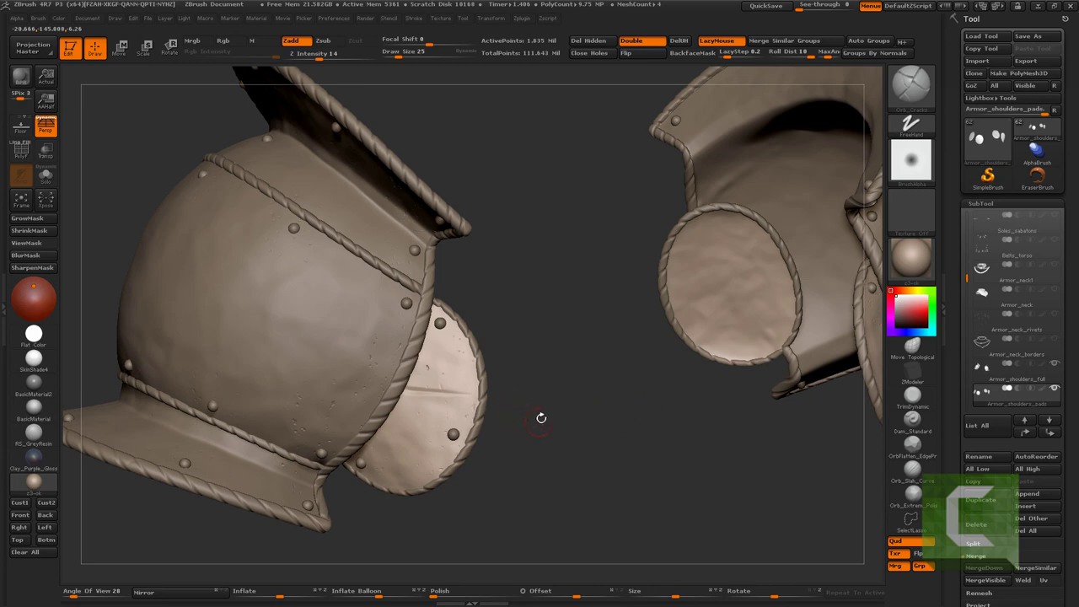
pyautogui.moveTo(542, 418); pyautogui.dragTo(472, 405)
pyautogui.keyDown('alt'); pyautogui.click(443, 396); pyautogui.keyUp('alt')
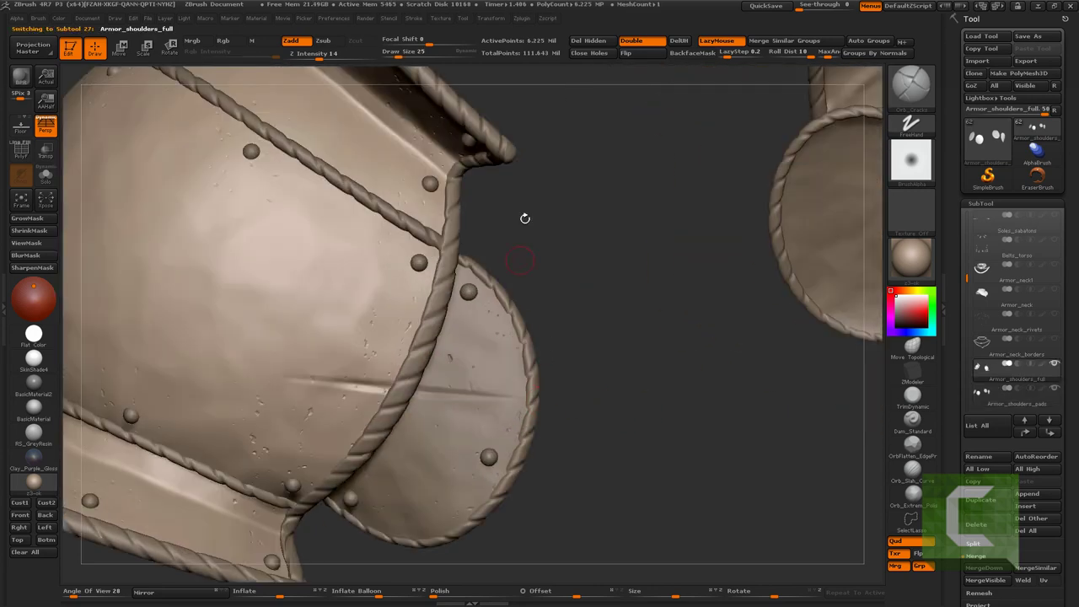
pyautogui.keyDown('alt'); pyautogui.moveTo(525, 217); pyautogui.dragTo(429, 355); pyautogui.keyUp('alt')
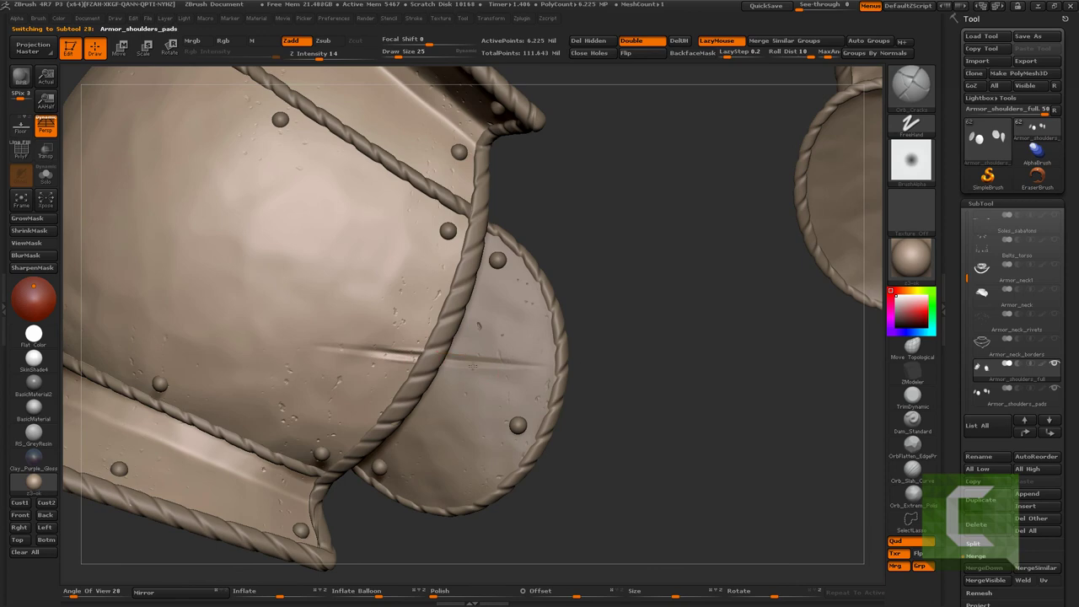
pyautogui.keyDown('alt'); pyautogui.click(473, 366); pyautogui.keyUp('alt')
pyautogui.moveTo(520, 383)
pyautogui.mouseDown()
pyautogui.moveTo(482, 349)
pyautogui.moveTo(403, 361)
pyautogui.mouseUp()
pyautogui.keyDown('alt'); pyautogui.click(413, 354); pyautogui.keyUp('alt')
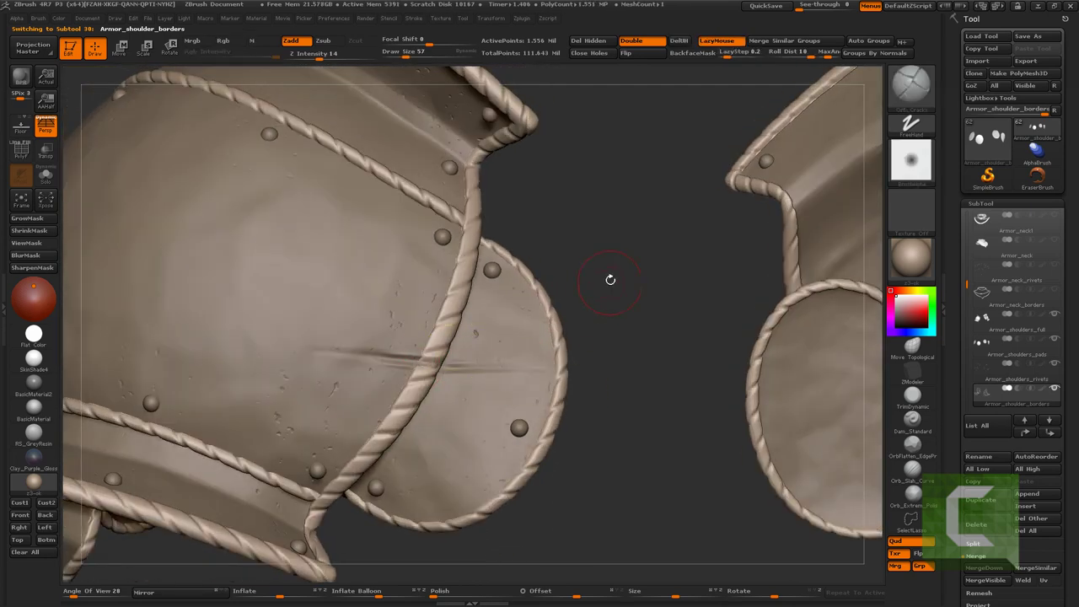
pyautogui.keyDown('alt'); pyautogui.moveTo(610, 279); pyautogui.dragTo(431, 360); pyautogui.keyUp('alt')
pyautogui.keyDown('alt'); pyautogui.click(440, 365); pyautogui.keyUp('alt')
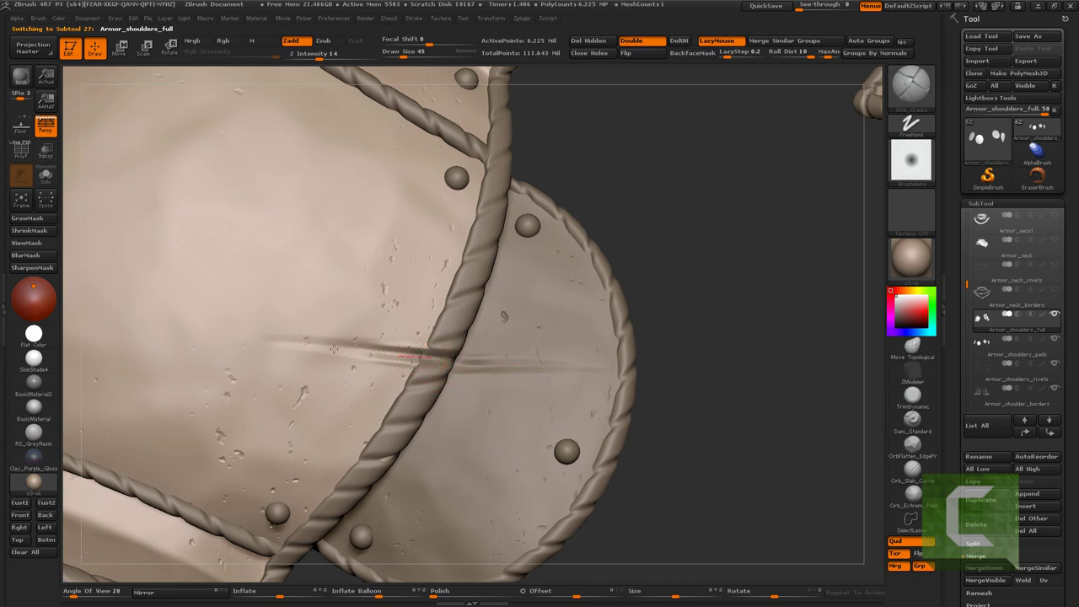
pyautogui.press('f')
pyautogui.moveTo(498, 313); pyautogui.dragTo(525, 389)
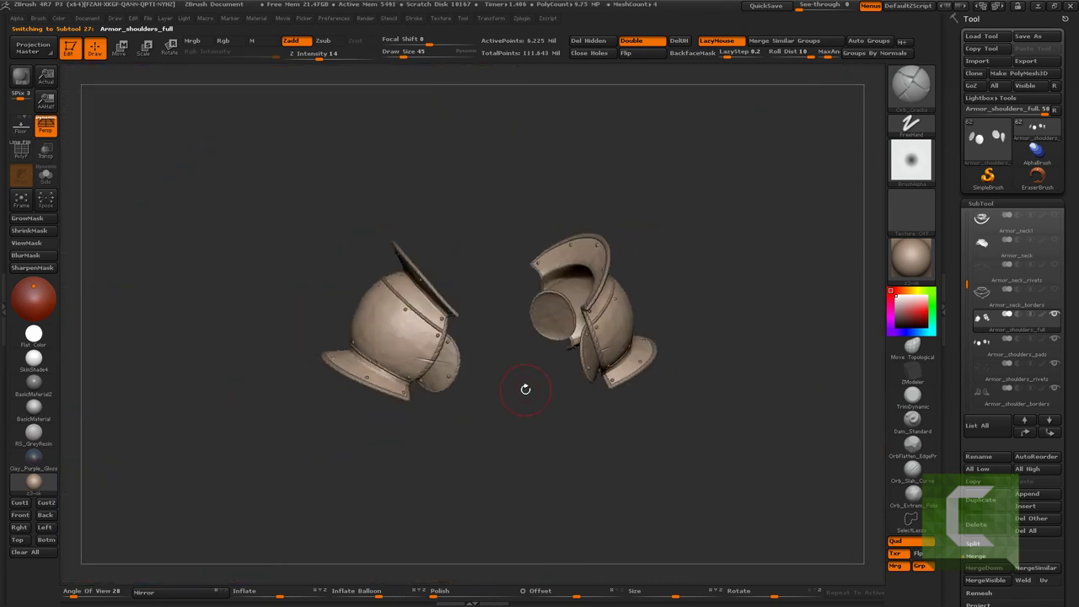
pyautogui.moveTo(526, 388)
pyautogui.mouseDown()
pyautogui.moveTo(818, 335)
pyautogui.moveTo(533, 231)
pyautogui.moveTo(460, 348)
pyautogui.mouseUp()
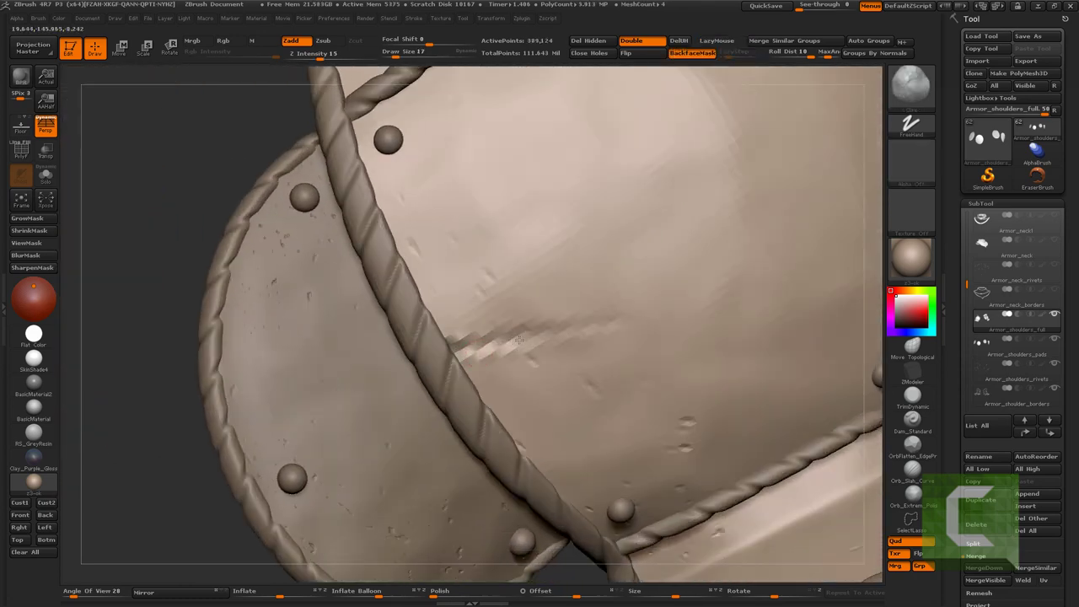
# Solo the shoulder plate, go to its highest subdivision and smooth the scratched groove, checking both sides
pyautogui.hotkey('alt', 's')
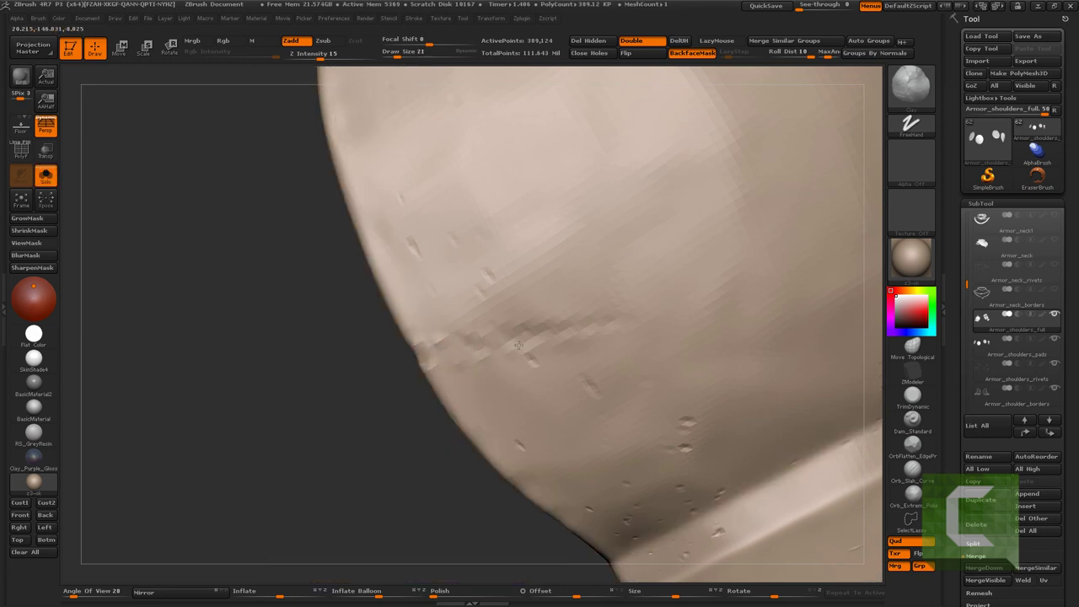
pyautogui.press('d')
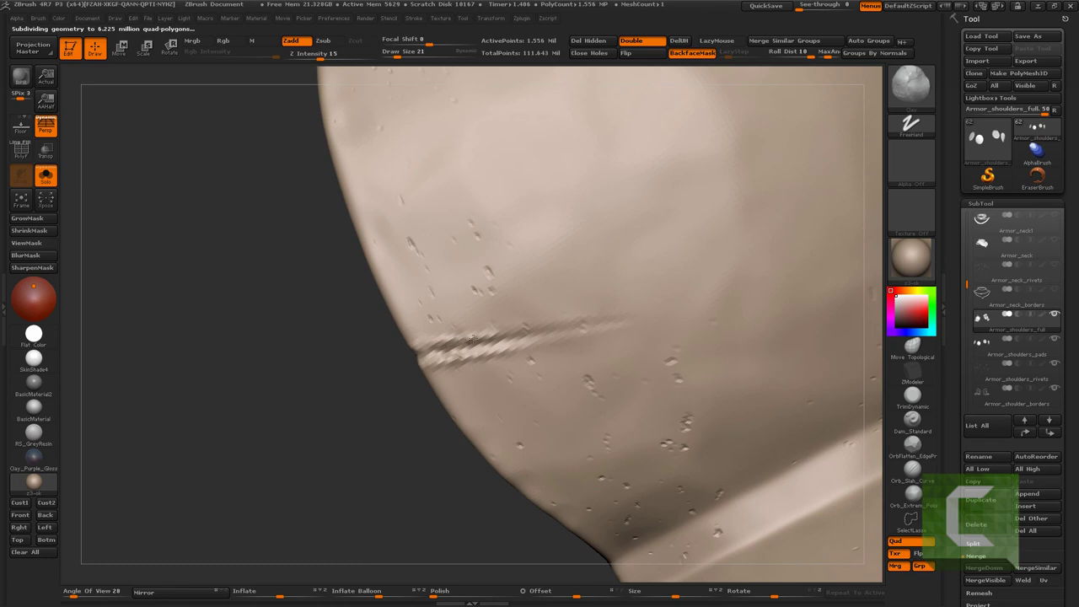
pyautogui.keyDown('shift'); pyautogui.moveTo(456, 349); pyautogui.dragTo(556, 333); pyautogui.keyUp('shift')
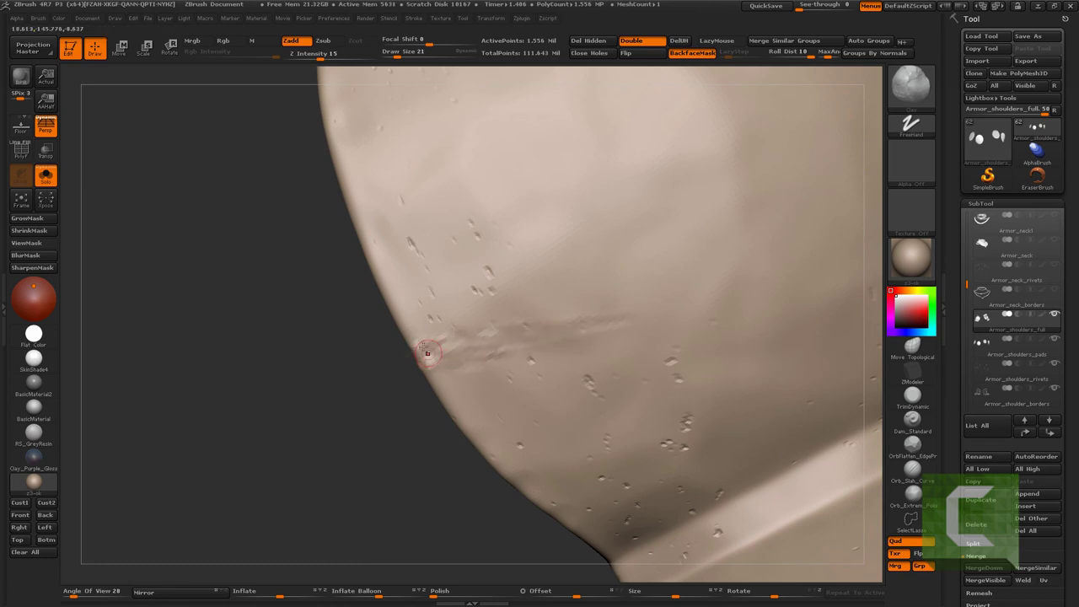
pyautogui.moveTo(421, 338); pyautogui.dragTo(382, 362)
pyautogui.press(']')
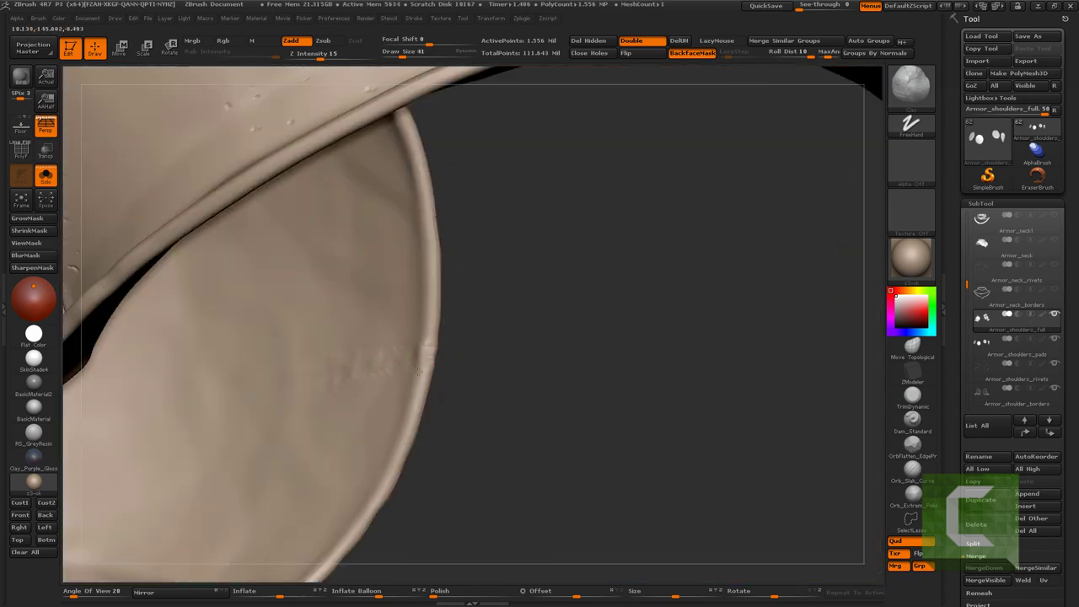
pyautogui.moveTo(420, 345); pyautogui.dragTo(429, 385)
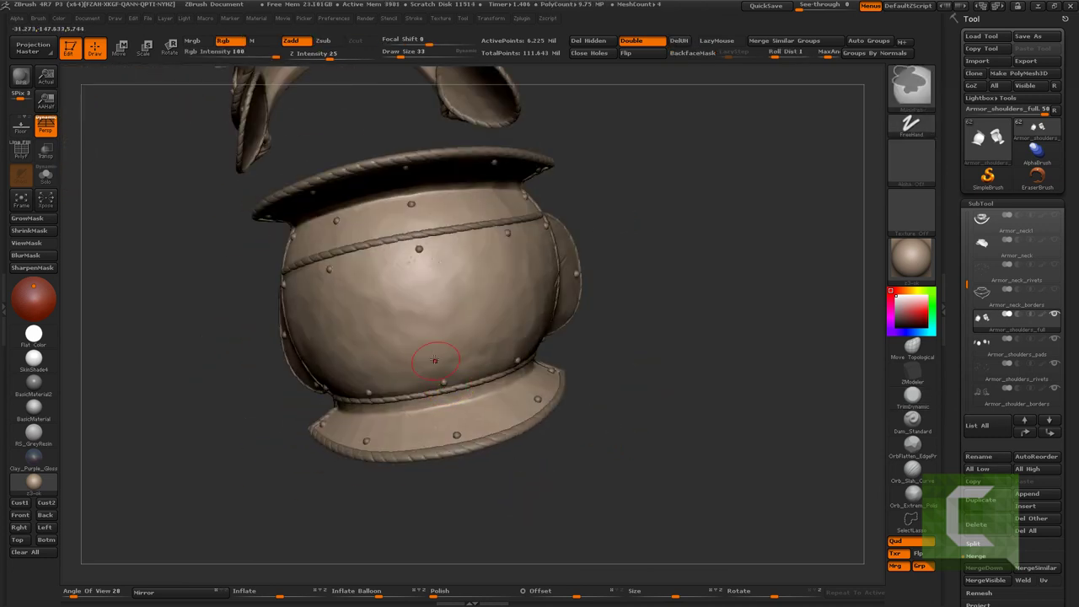
# Carve two slash cuts into the pauldron's shell with the Orb_Slash04 brush
pyautogui.press('ctrl')
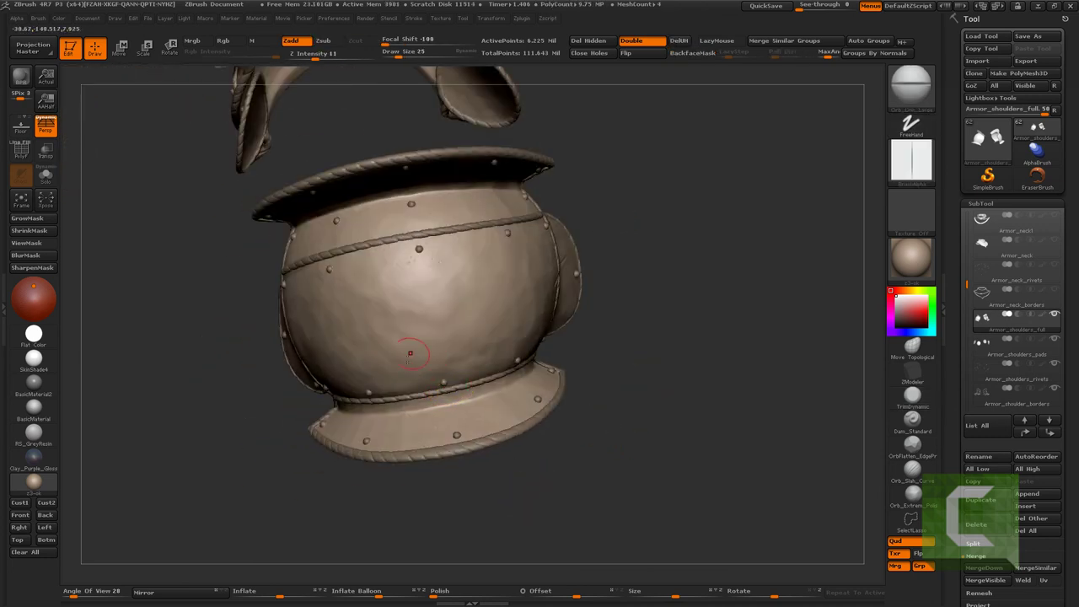
pyautogui.moveTo(478, 364); pyautogui.dragTo(416, 391)
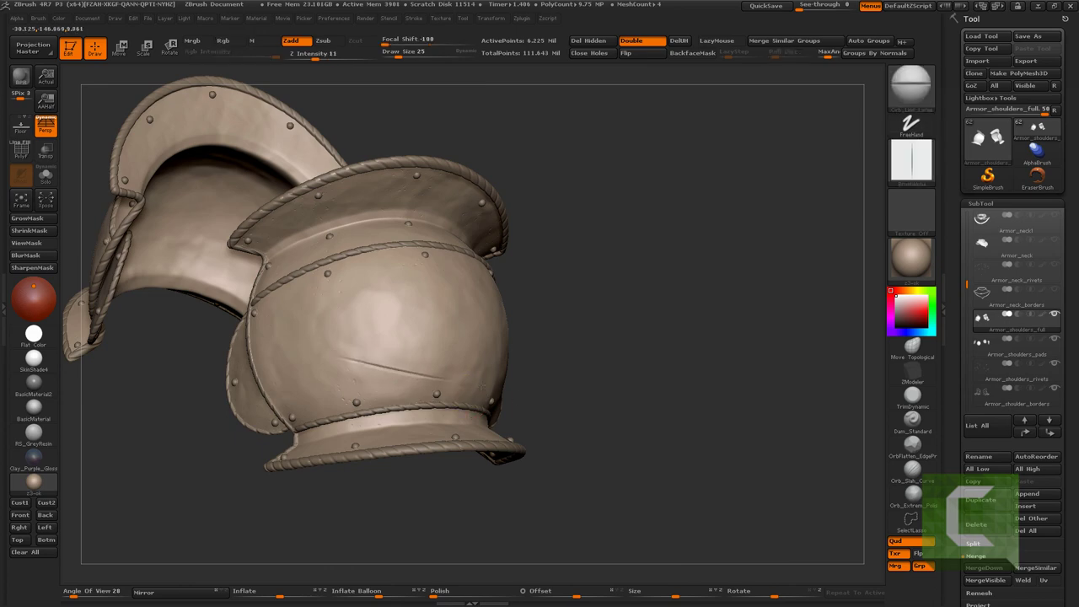
pyautogui.moveTo(590, 253)
pyautogui.mouseDown()
pyautogui.moveTo(630, 248)
pyautogui.moveTo(621, 428)
pyautogui.mouseUp()
pyautogui.press('b')
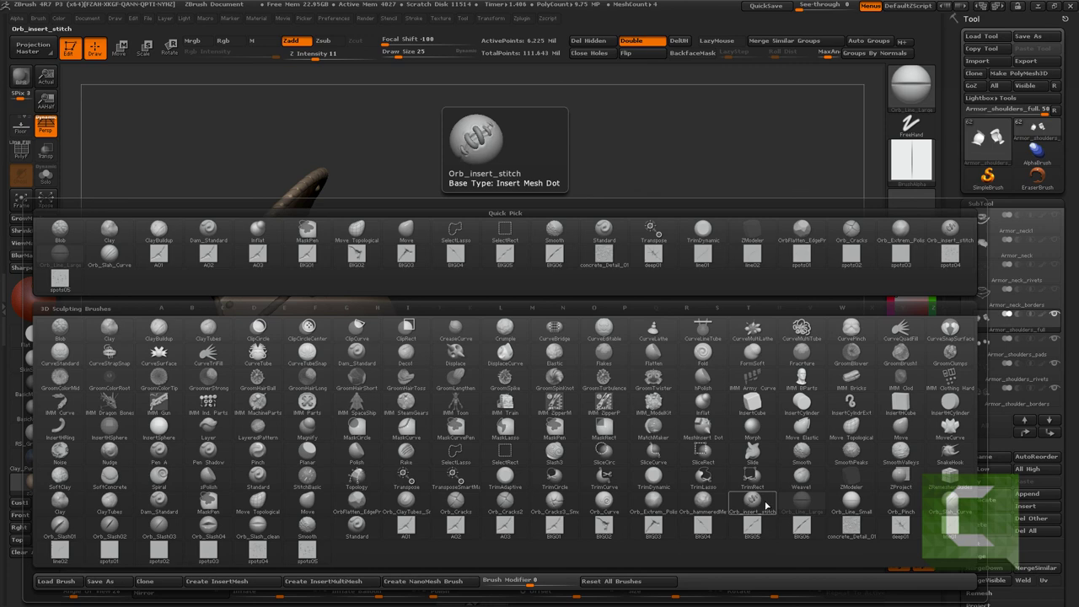
pyautogui.click(208, 529)
pyautogui.moveTo(279, 371); pyautogui.dragTo(308, 355)
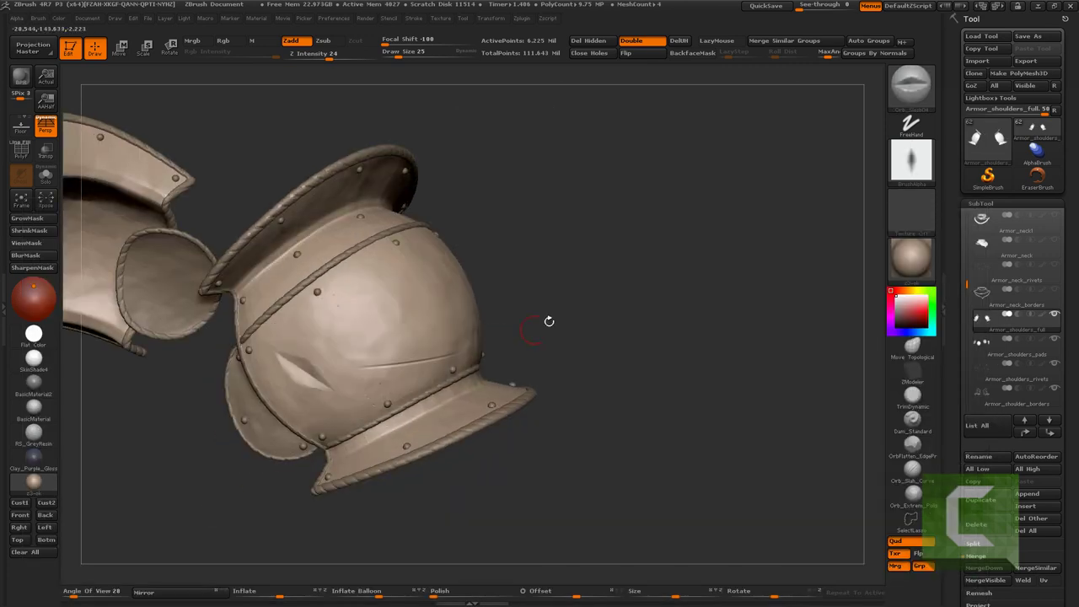
pyautogui.moveTo(549, 320)
pyautogui.keyDown('alt'); pyautogui.mouseDown()
pyautogui.moveTo(406, 385)
pyautogui.moveTo(464, 355)
pyautogui.mouseUp(); pyautogui.keyUp('alt')
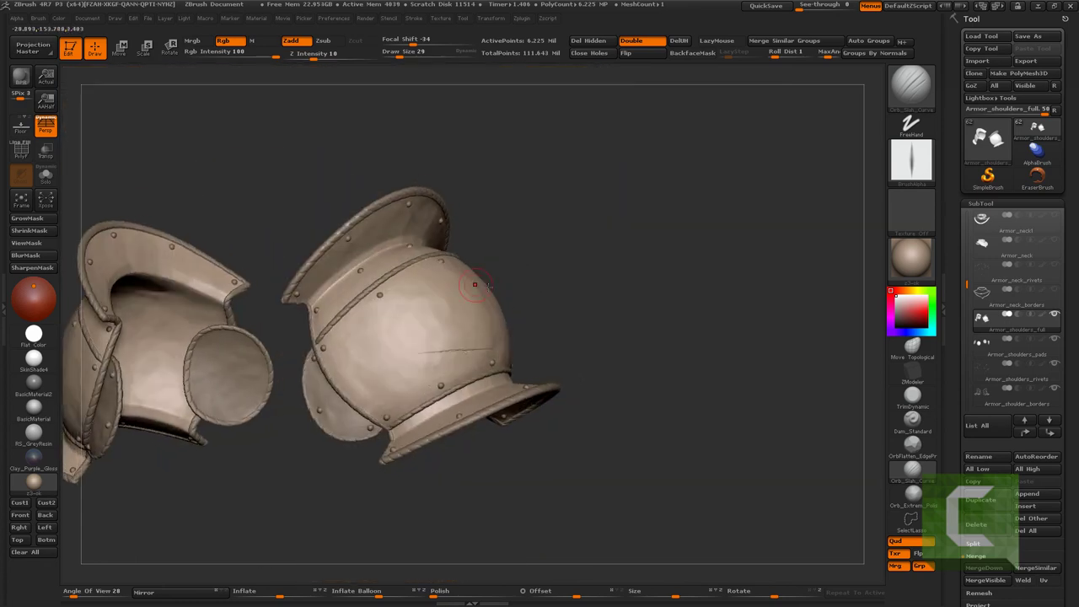
# Select the Armor_shoulder_borders trim, give it a slash brush, then frame and orbit both shoulder pieces
pyautogui.moveTo(506, 358)
pyautogui.mouseDown()
pyautogui.moveTo(353, 413)
pyautogui.moveTo(502, 435)
pyautogui.moveTo(599, 475)
pyautogui.moveTo(534, 450)
pyautogui.mouseUp()
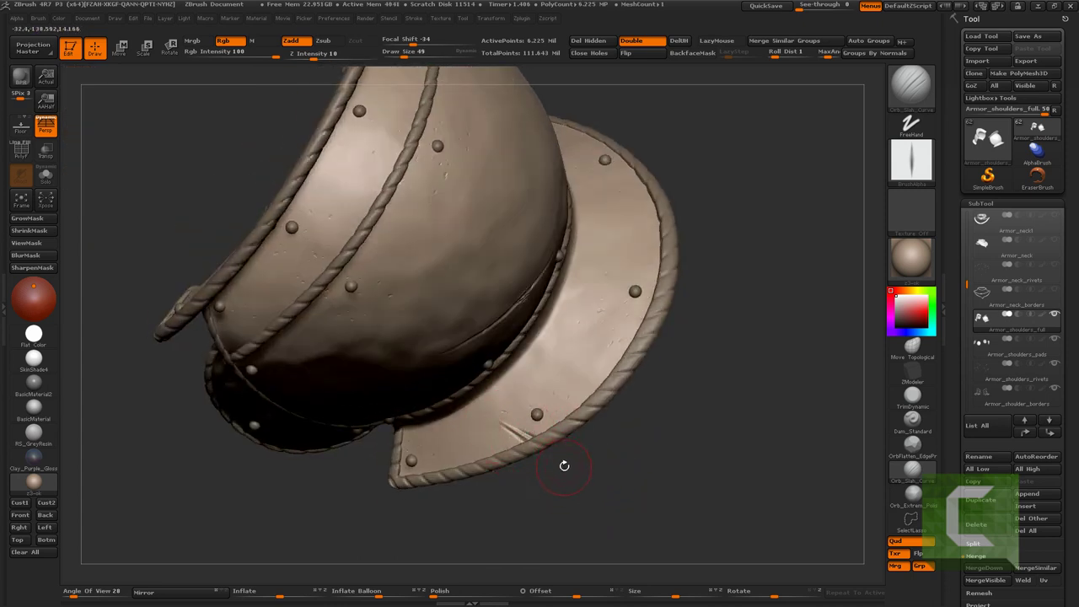
pyautogui.keyDown('alt'); pyautogui.click(569, 458); pyautogui.keyUp('alt')
pyautogui.press('b')
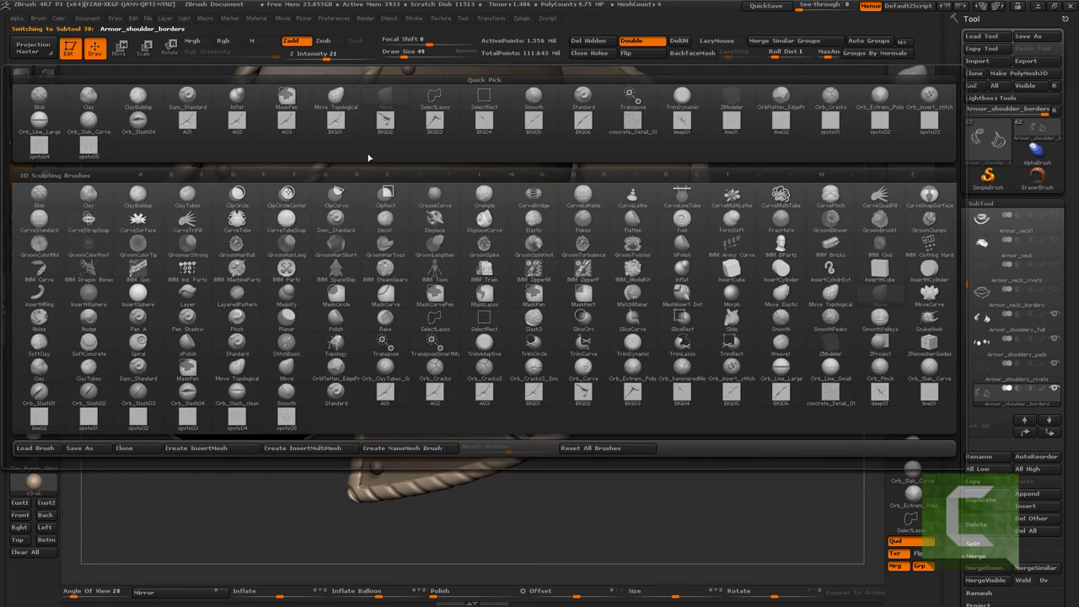
pyautogui.click(191, 134)
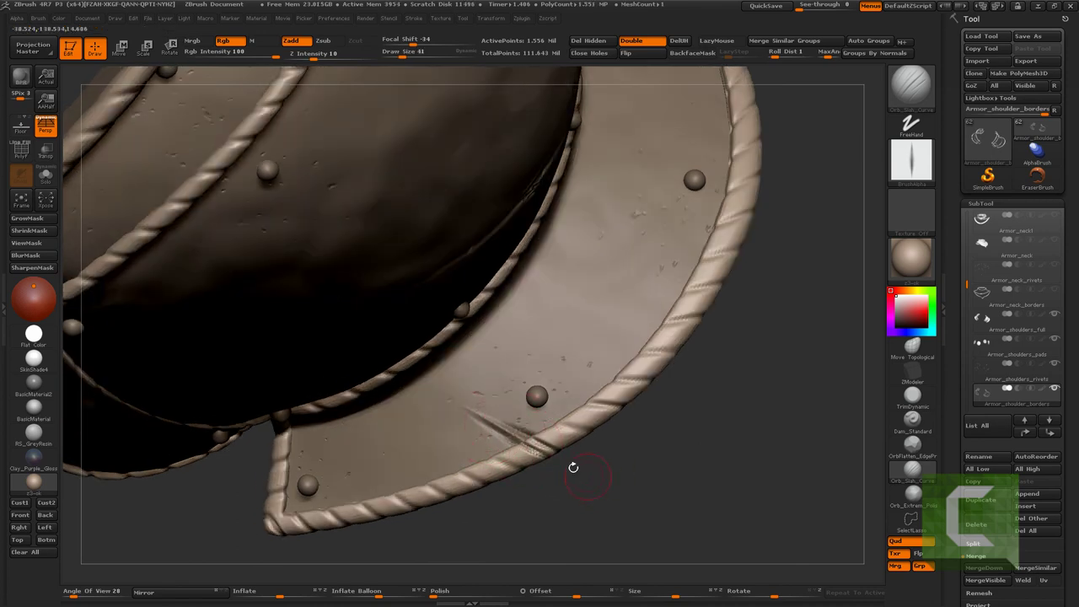
pyautogui.press('f')
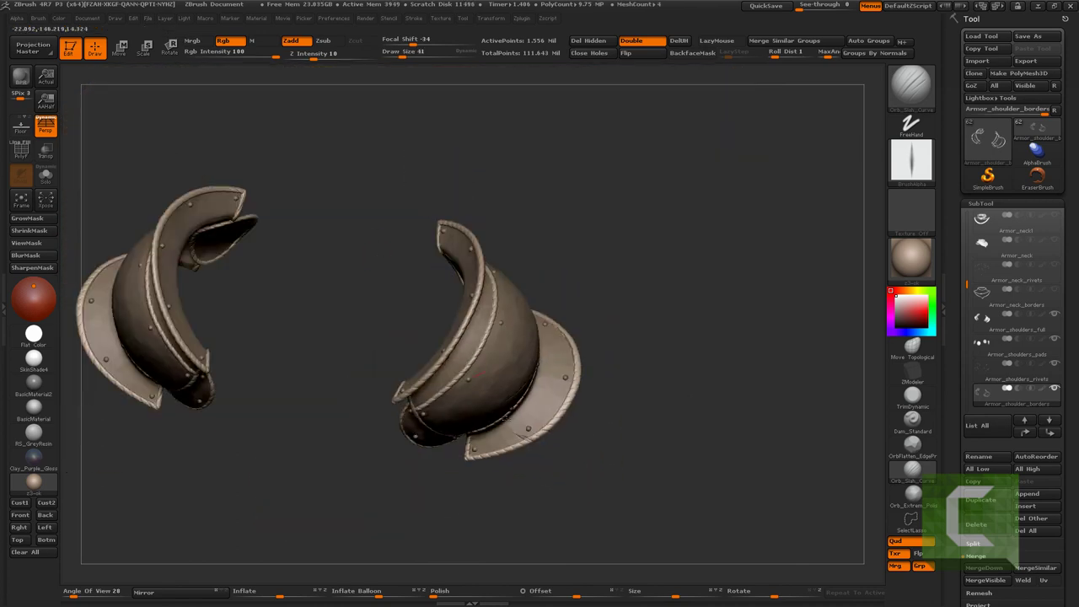
pyautogui.moveTo(532, 421); pyautogui.dragTo(607, 422)
pyautogui.moveTo(533, 361)
pyautogui.mouseDown()
pyautogui.moveTo(675, 331)
pyautogui.moveTo(720, 295)
pyautogui.moveTo(578, 434)
pyautogui.moveTo(588, 497)
pyautogui.moveTo(579, 433)
pyautogui.moveTo(532, 434)
pyautogui.moveTo(529, 452)
pyautogui.mouseUp()
pyautogui.keyDown('alt'); pyautogui.click(720, 296); pyautogui.keyUp('alt')
# Stamp a star-shaped impact crack on the pauldron with a crack brush and smooth its edges
pyautogui.press('f')
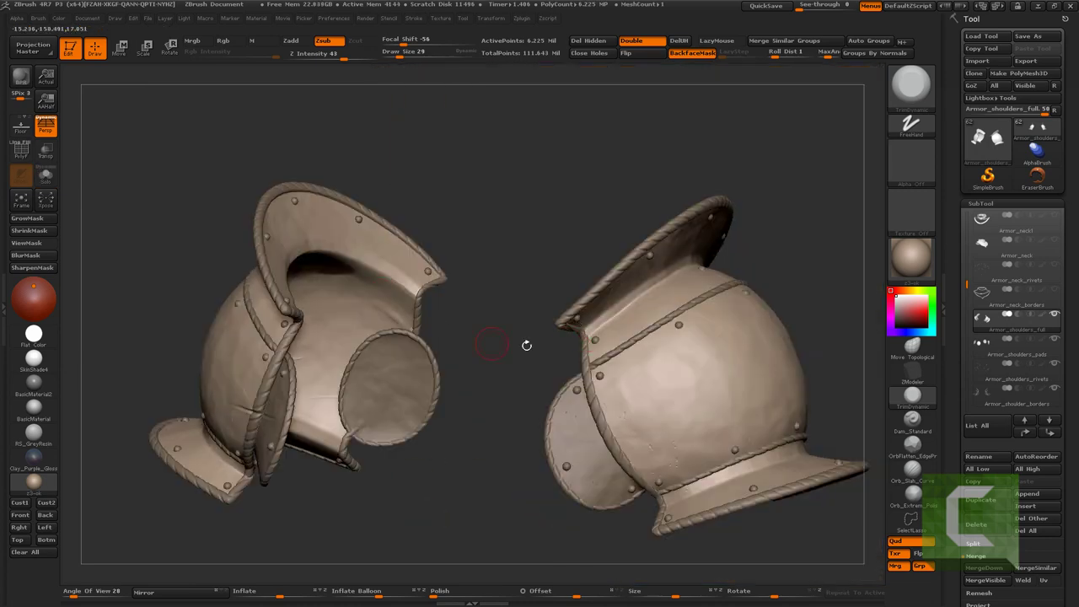
pyautogui.moveTo(525, 345); pyautogui.dragTo(646, 236)
pyautogui.press('b')
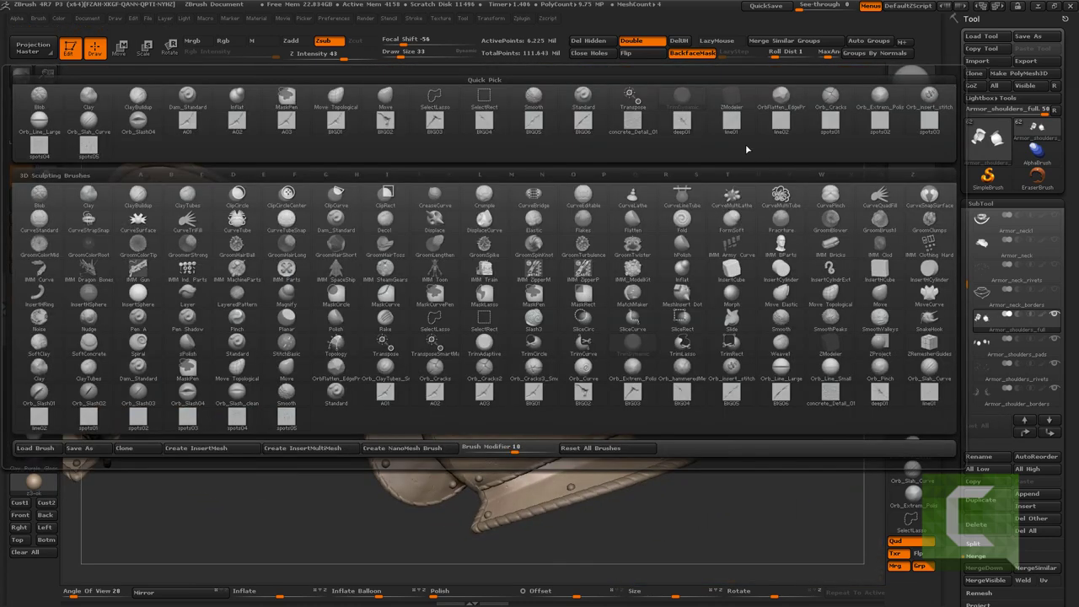
pyautogui.click(115, 124)
pyautogui.moveTo(439, 337)
pyautogui.keyDown('alt'); pyautogui.mouseDown()
pyautogui.moveTo(383, 389)
pyautogui.moveTo(398, 386)
pyautogui.moveTo(391, 378)
pyautogui.mouseUp(); pyautogui.keyUp('alt')
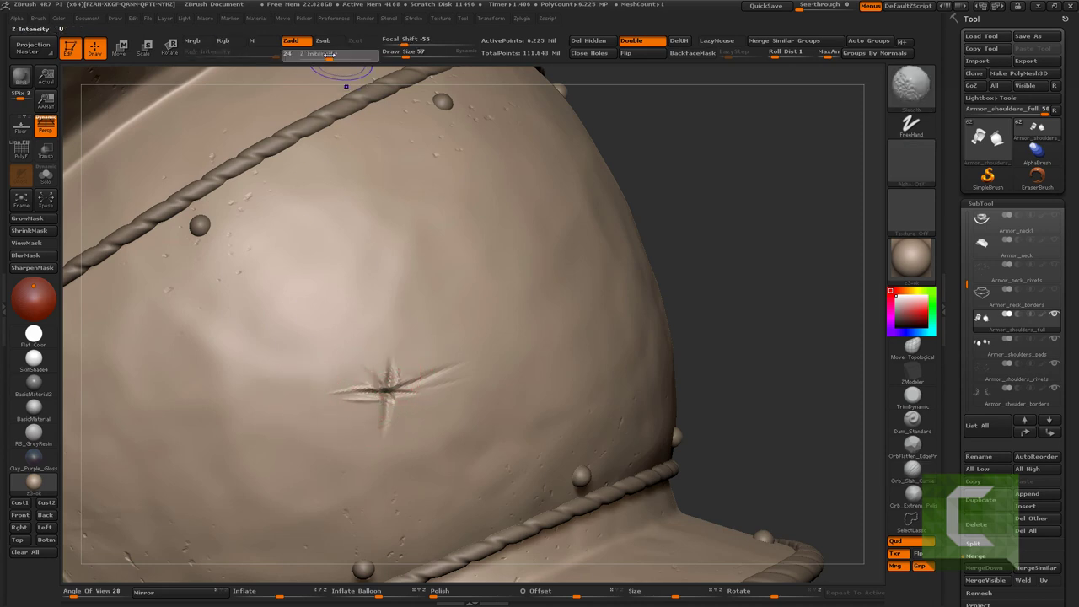
pyautogui.press('shift')
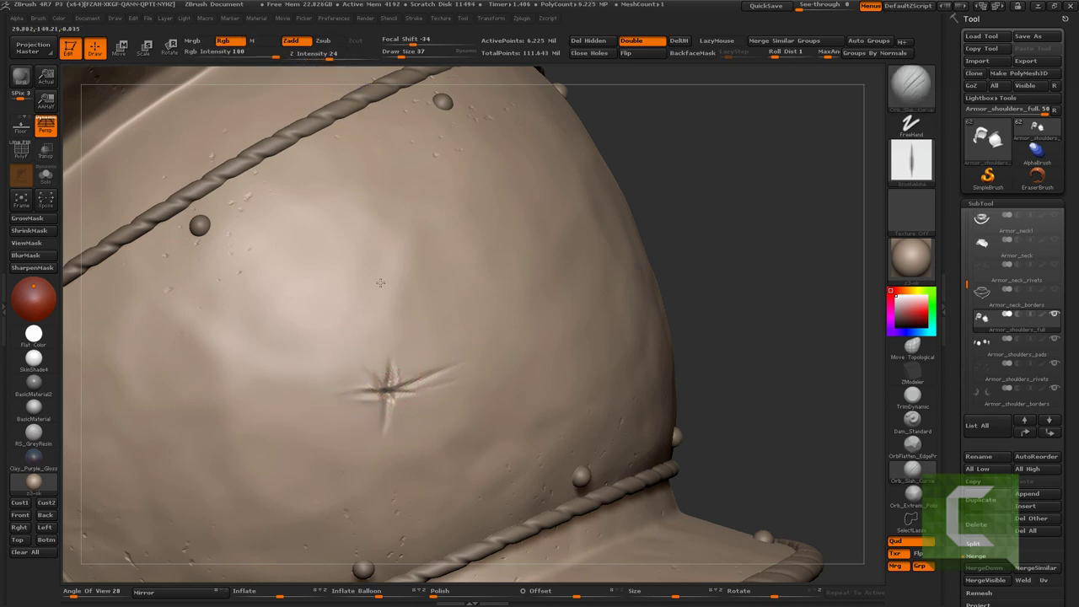
pyautogui.keyDown('alt'); pyautogui.moveTo(381, 415); pyautogui.dragTo(397, 376); pyautogui.keyUp('alt')
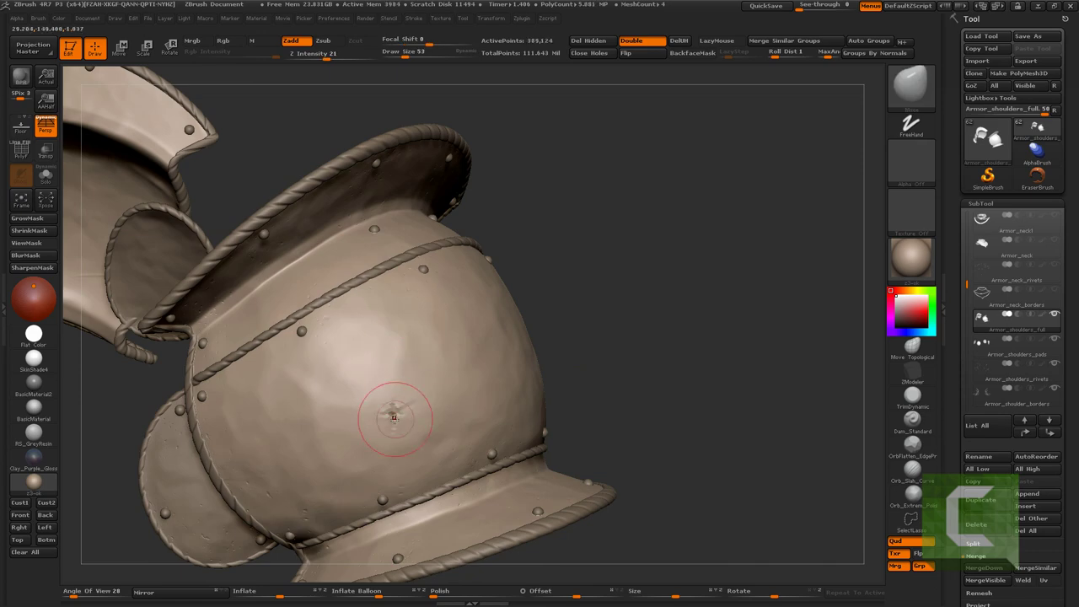
pyautogui.moveTo(386, 414)
pyautogui.keyDown('alt'); pyautogui.mouseDown()
pyautogui.moveTo(559, 279)
pyautogui.moveTo(477, 137)
pyautogui.mouseUp(); pyautogui.keyUp('alt')
pyautogui.moveTo(572, 334)
pyautogui.keyDown('alt'); pyautogui.mouseDown()
pyautogui.moveTo(597, 301)
pyautogui.moveTo(495, 255)
pyautogui.moveTo(578, 308)
pyautogui.moveTo(464, 279)
pyautogui.mouseUp(); pyautogui.keyUp('alt')
# Pick a different slash brush, review both mirrored shoulder pieces and select Armor_shoulders_pads
pyautogui.press('b')
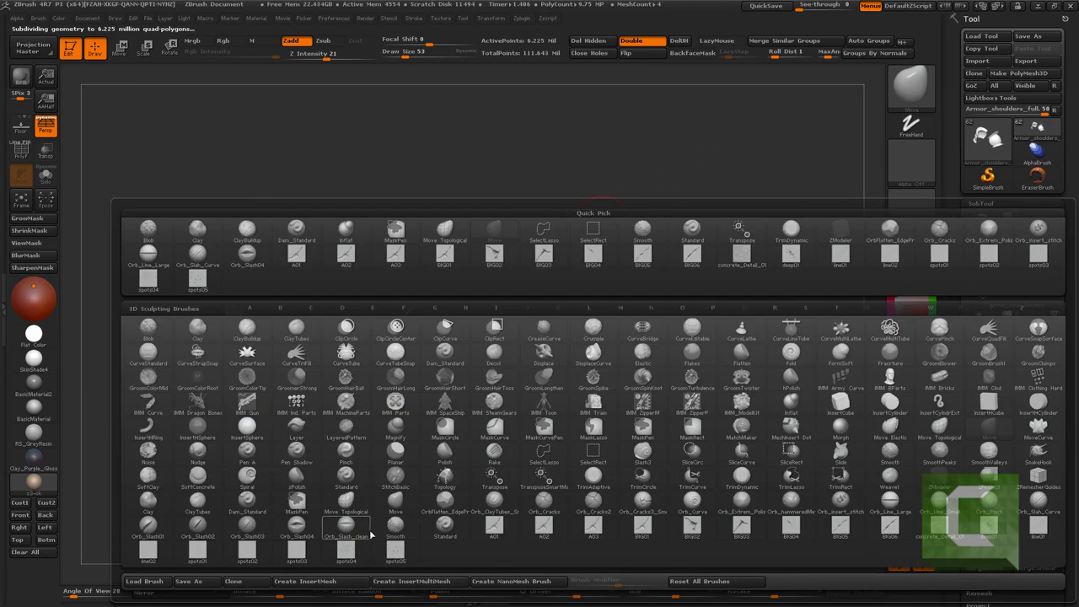
pyautogui.click(1038, 506)
pyautogui.keyDown('alt'); pyautogui.moveTo(662, 465); pyautogui.dragTo(65, 270); pyautogui.keyUp('alt')
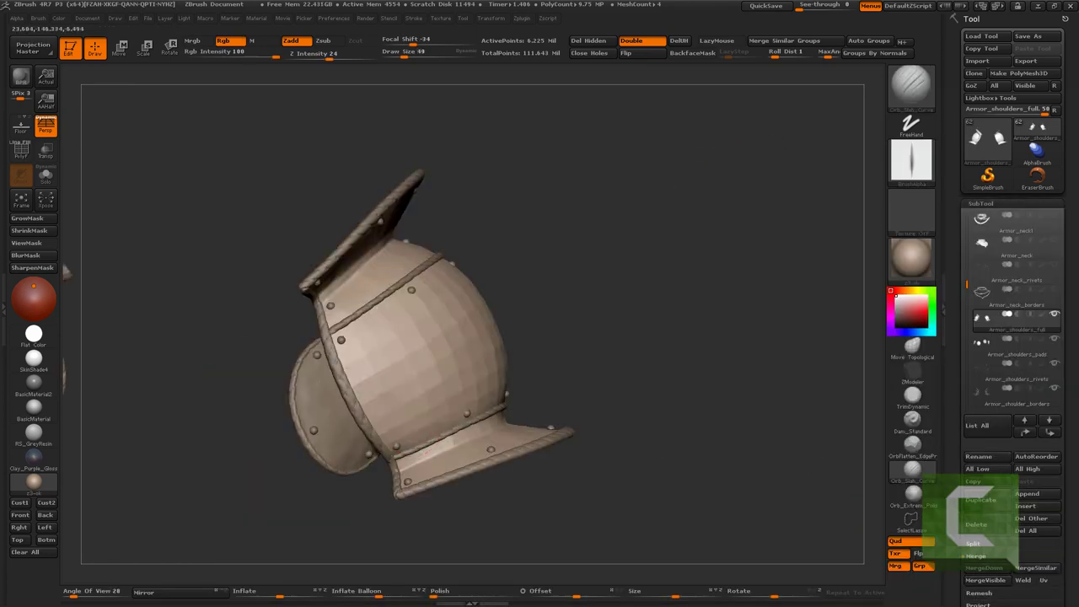
pyautogui.moveTo(421, 337)
pyautogui.mouseDown()
pyautogui.moveTo(470, 410)
pyautogui.moveTo(540, 371)
pyautogui.moveTo(672, 329)
pyautogui.mouseUp()
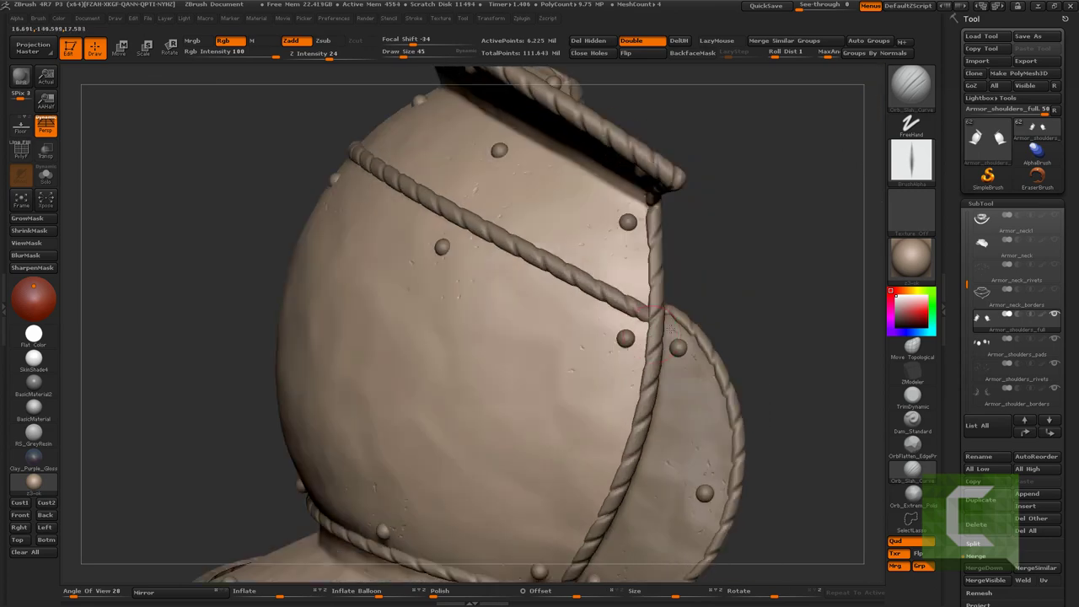
pyautogui.moveTo(585, 313)
pyautogui.keyDown('alt'); pyautogui.mouseDown()
pyautogui.moveTo(462, 305)
pyautogui.moveTo(493, 287)
pyautogui.moveTo(434, 293)
pyautogui.moveTo(484, 295)
pyautogui.mouseUp(); pyautogui.keyUp('alt')
pyautogui.keyDown('alt'); pyautogui.click(529, 334); pyautogui.keyUp('alt')
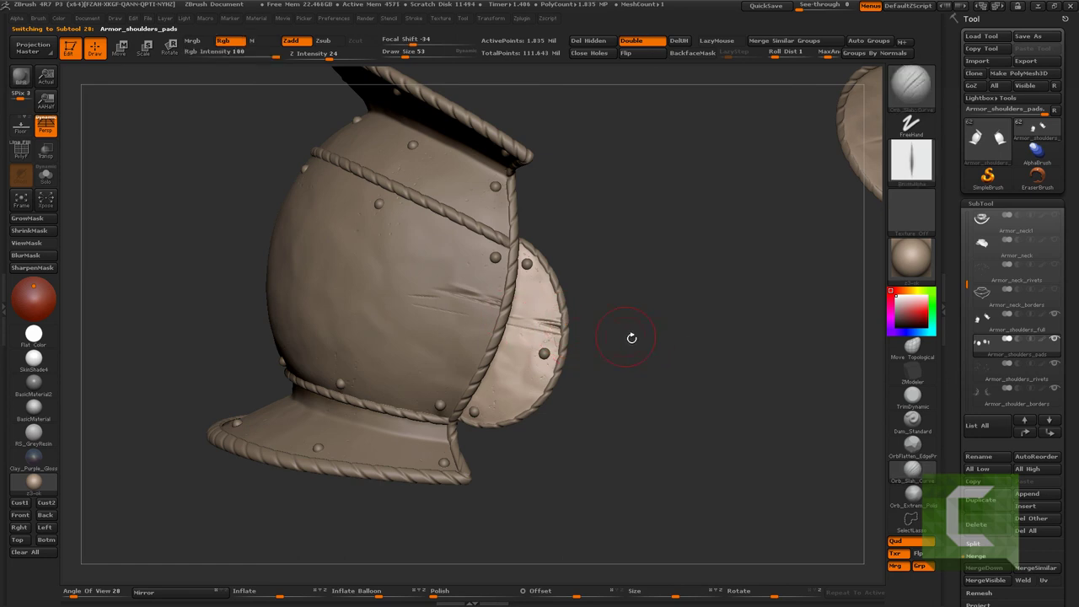
pyautogui.scroll(3, 561, 326)
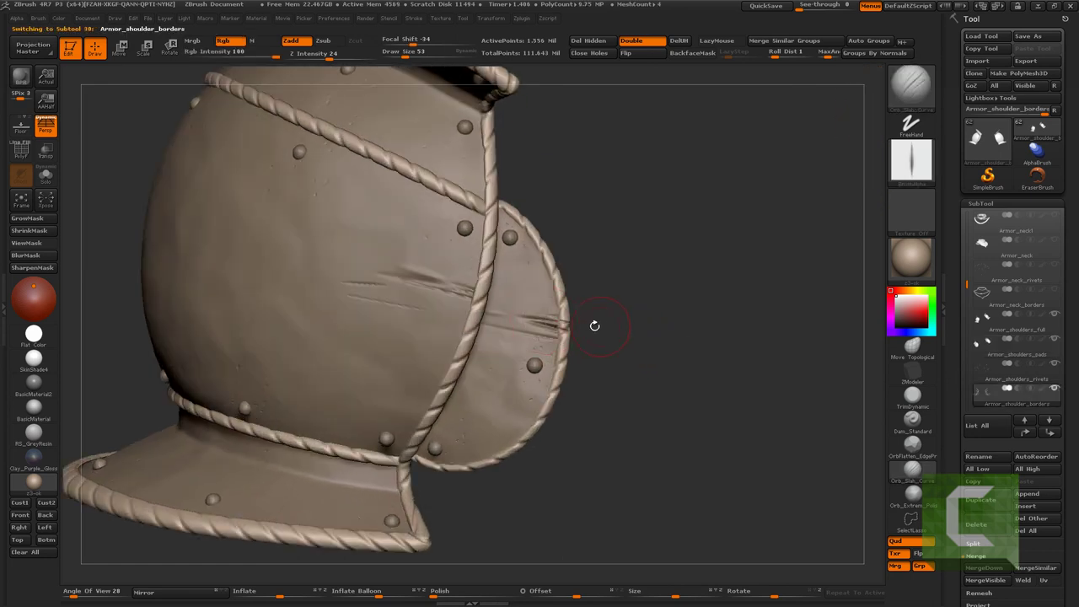
pyautogui.scroll(-5, 604, 337)
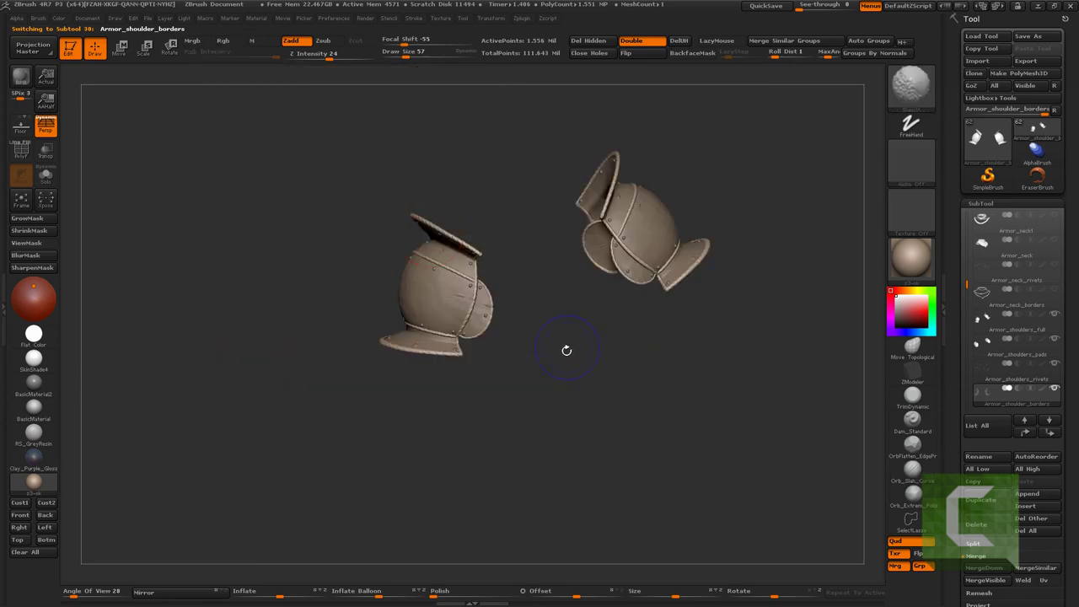
pyautogui.moveTo(566, 349)
pyautogui.mouseDown()
pyautogui.moveTo(535, 366)
pyautogui.moveTo(571, 421)
pyautogui.moveTo(480, 416)
pyautogui.moveTo(506, 345)
pyautogui.moveTo(663, 248)
pyautogui.moveTo(661, 220)
pyautogui.mouseUp()
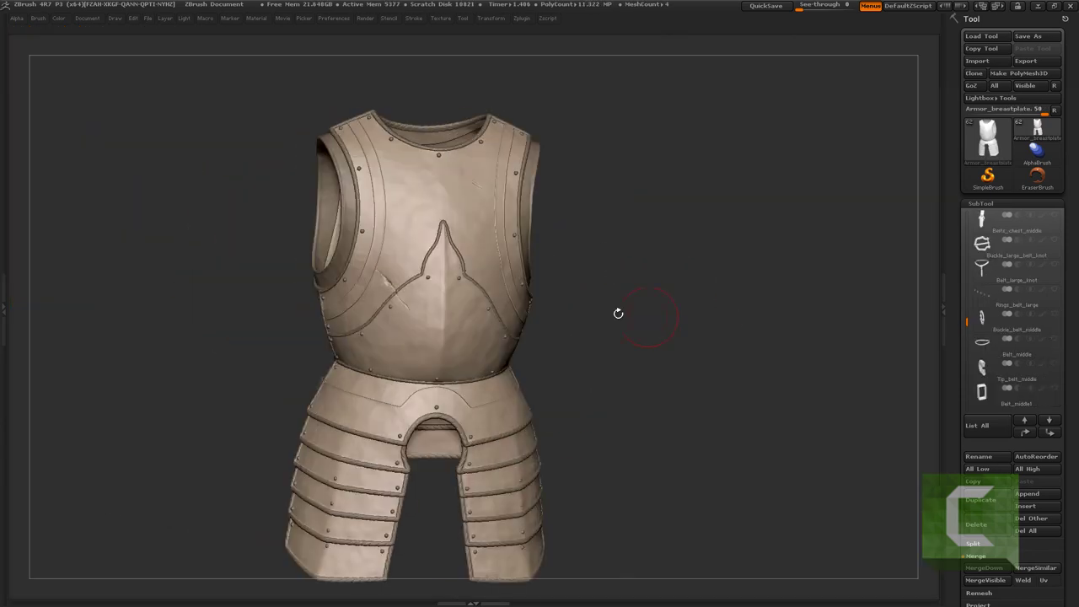
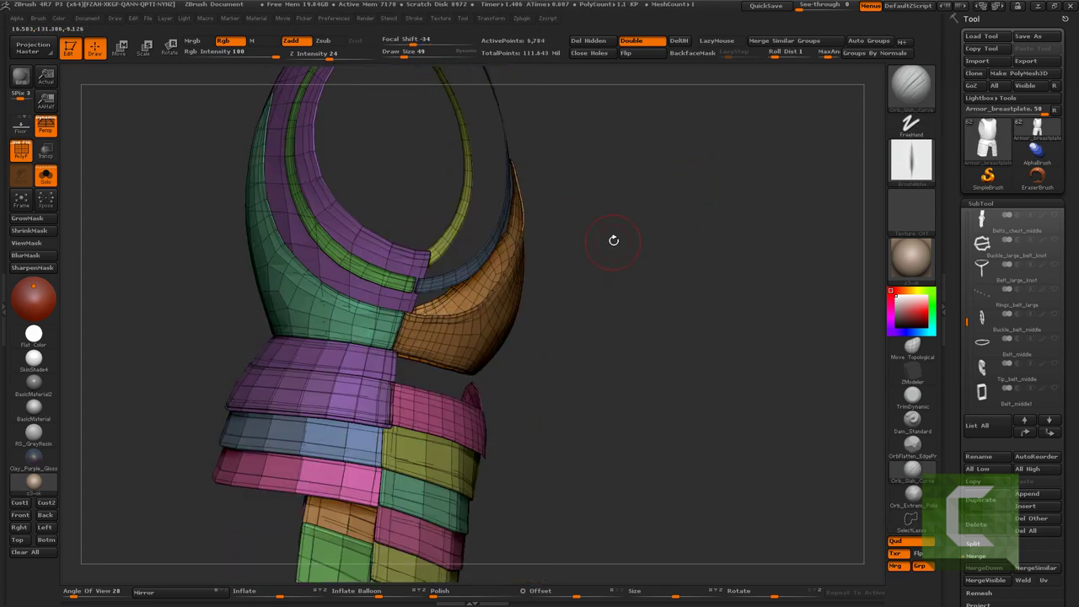
# Isolate the green polygroup, show all again, then hide the purple breastplate polygroup
pyautogui.keyDown('ctrl'); pyautogui.keyDown('shift'); pyautogui.click(421, 241); pyautogui.keyUp('shift'); pyautogui.keyUp('ctrl')
pyautogui.keyDown('ctrl'); pyautogui.keyDown('shift'); pyautogui.click(379, 258); pyautogui.keyUp('shift'); pyautogui.keyUp('ctrl')
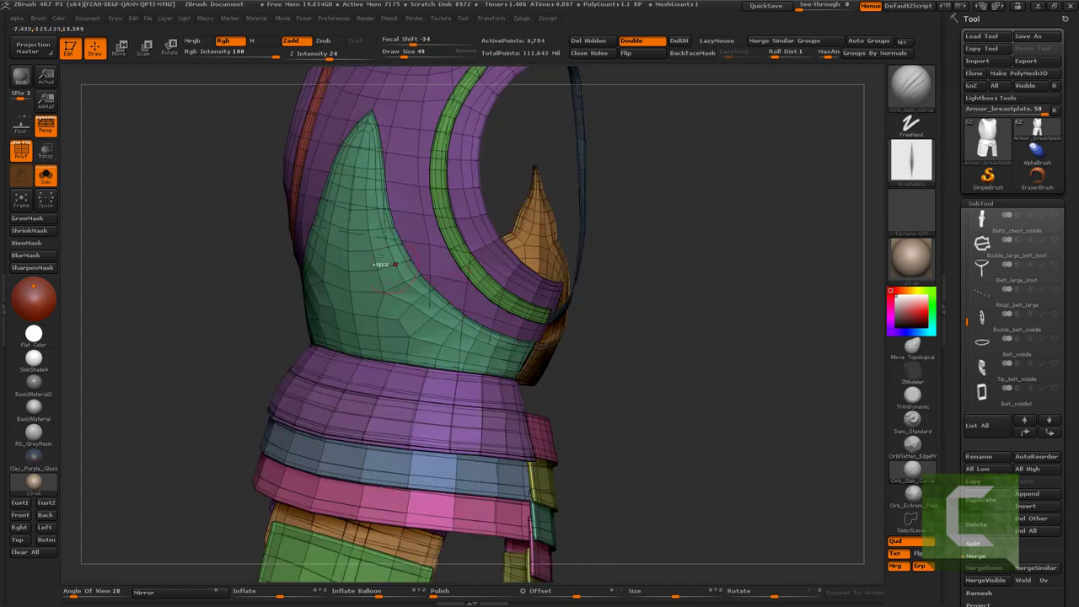
pyautogui.keyDown('ctrl'); pyautogui.keyDown('shift'); pyautogui.click(430, 252); pyautogui.keyUp('shift'); pyautogui.keyUp('ctrl')
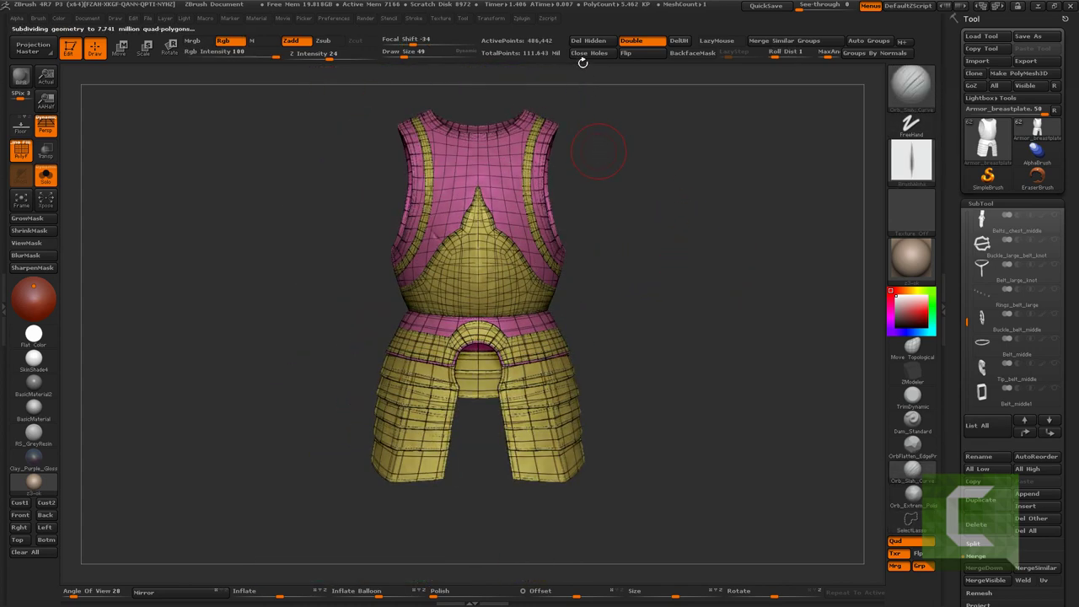
pyautogui.moveTo(684, 178)
pyautogui.mouseDown()
pyautogui.moveTo(629, 212)
pyautogui.moveTo(621, 231)
pyautogui.moveTo(636, 211)
pyautogui.mouseUp()
# With PolyF off, run Groups Split to break the breastplate into subtools by polygroup
pyautogui.hotkey('shift', 'f')
pyautogui.click(974, 544)
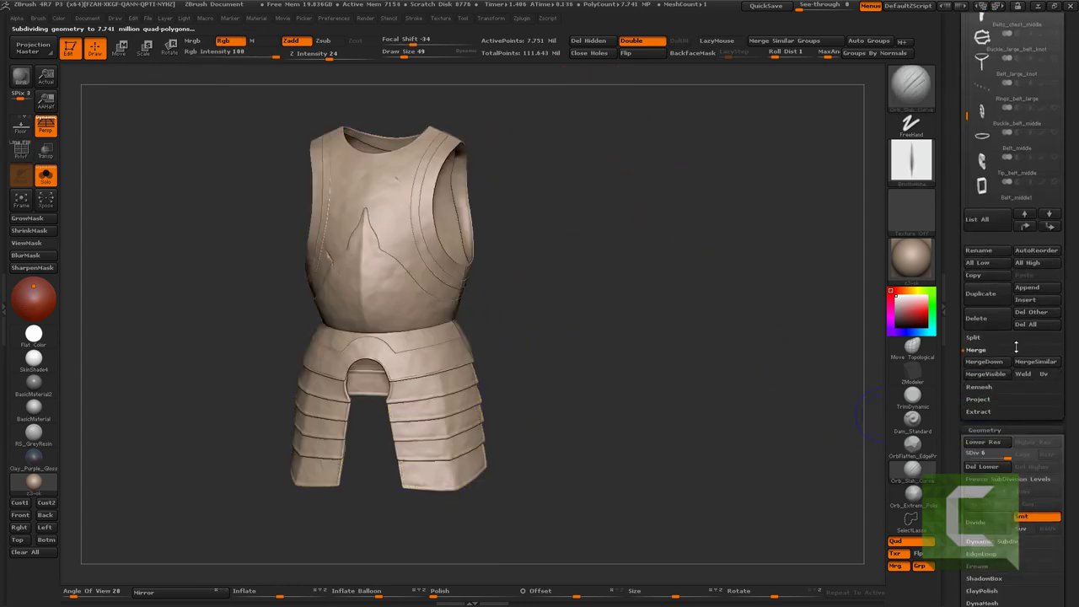
pyautogui.click(1034, 349)
pyautogui.click(864, 373)
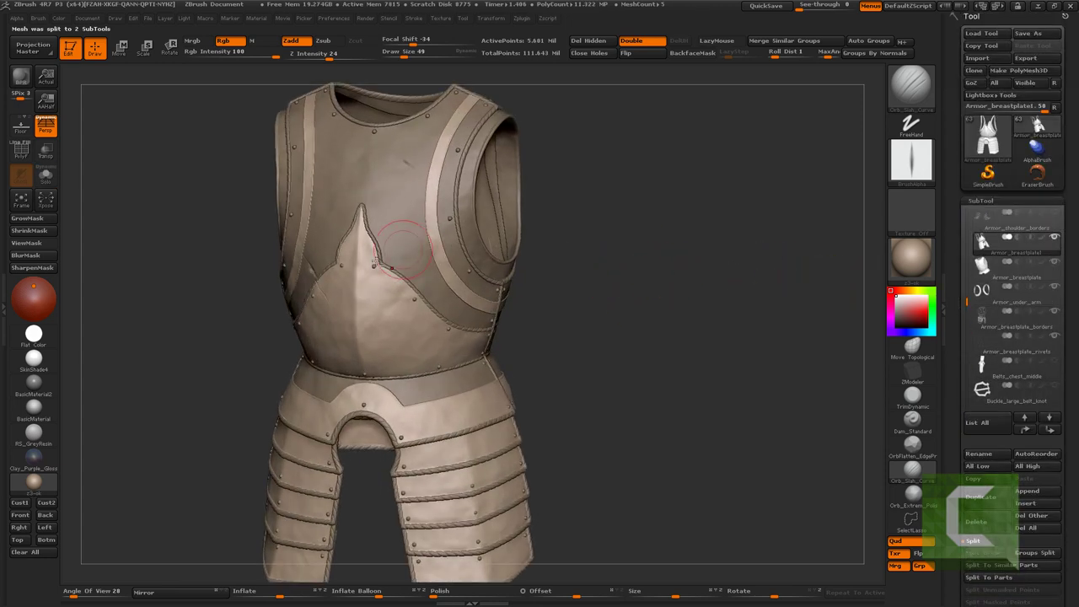
# Select Armor_breastplate, subdivide it once, and zoom in front-on to the crack area
pyautogui.keyDown('alt'); pyautogui.click(400, 247); pyautogui.keyUp('alt')
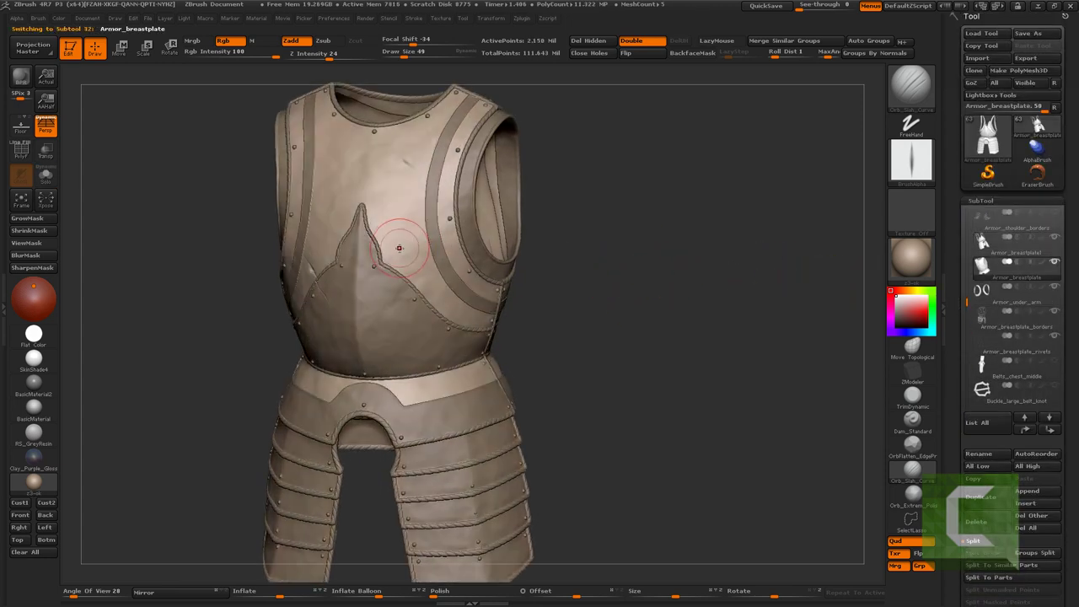
pyautogui.hotkey('ctrl', 'd')
pyautogui.moveTo(593, 169); pyautogui.dragTo(568, 222)
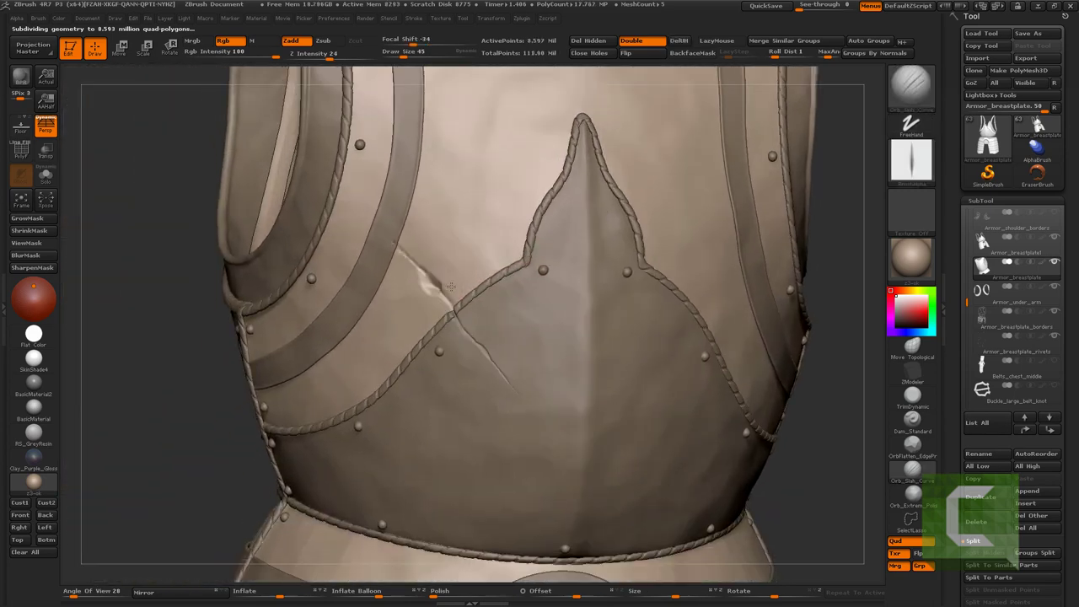
pyautogui.keyDown('alt'); pyautogui.moveTo(451, 287); pyautogui.dragTo(403, 276, button='right'); pyautogui.keyUp('alt')
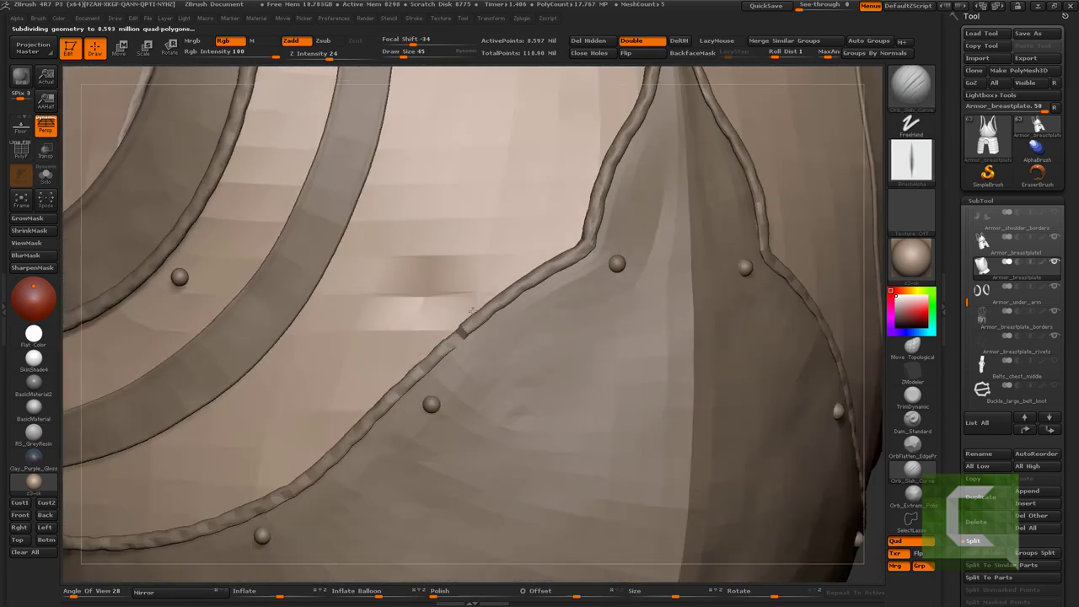
# Sculpt a fold along the crack and lower Z Intensity to 13
pyautogui.moveTo(367, 240); pyautogui.dragTo(347, 223)
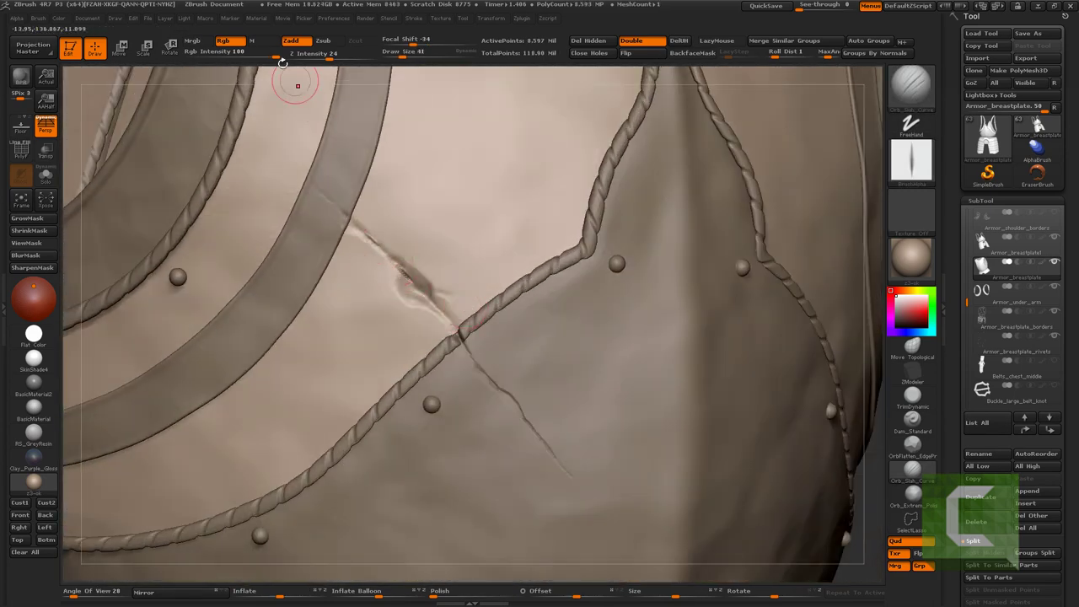
pyautogui.click(17, 17)
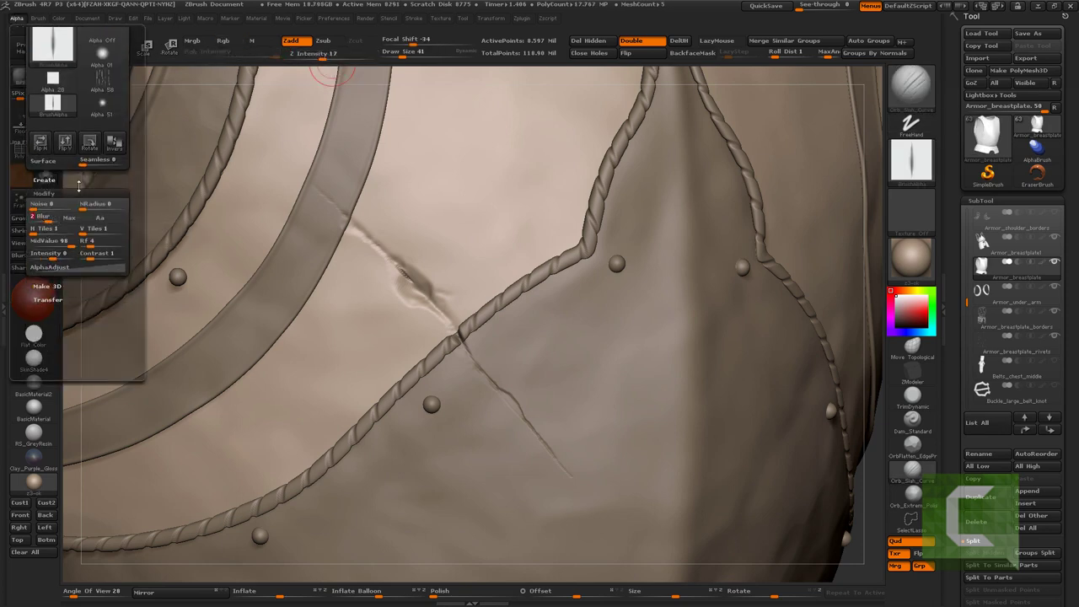
pyautogui.moveTo(399, 277); pyautogui.dragTo(358, 234)
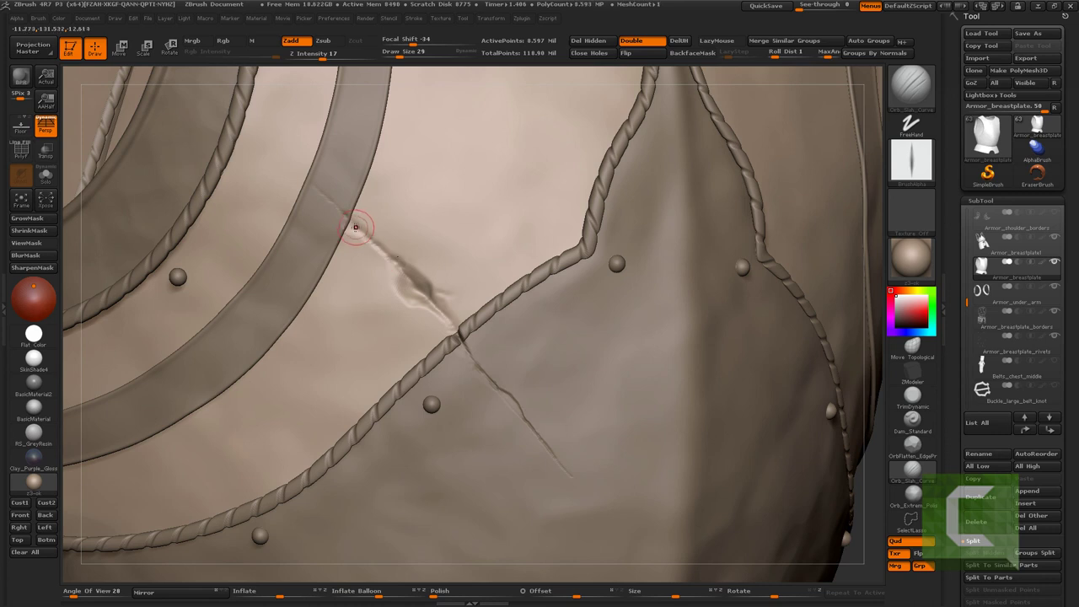
pyautogui.click(317, 55)
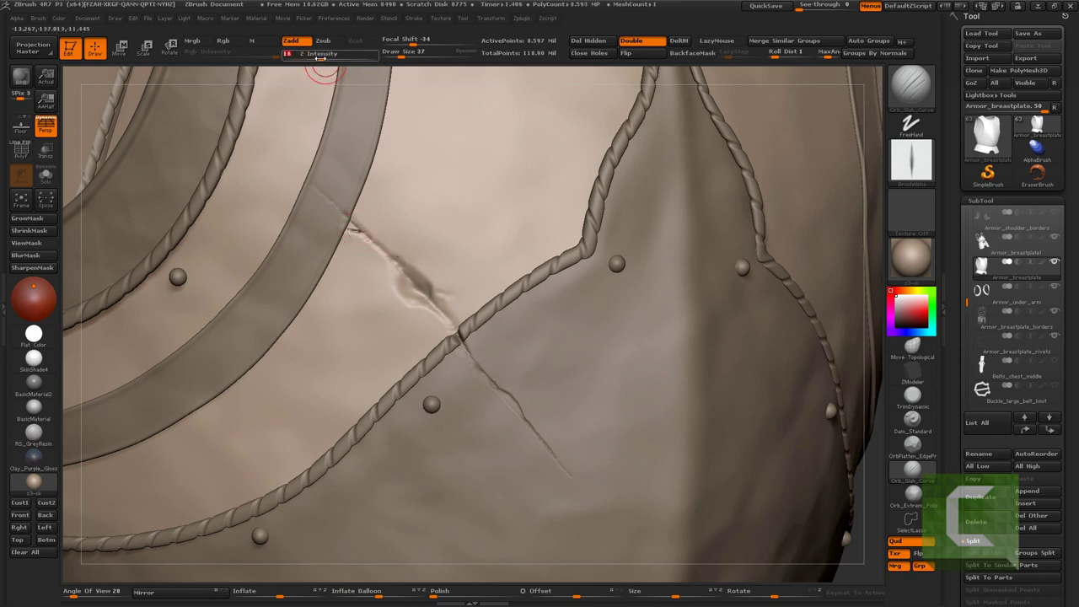
pyautogui.write('13')
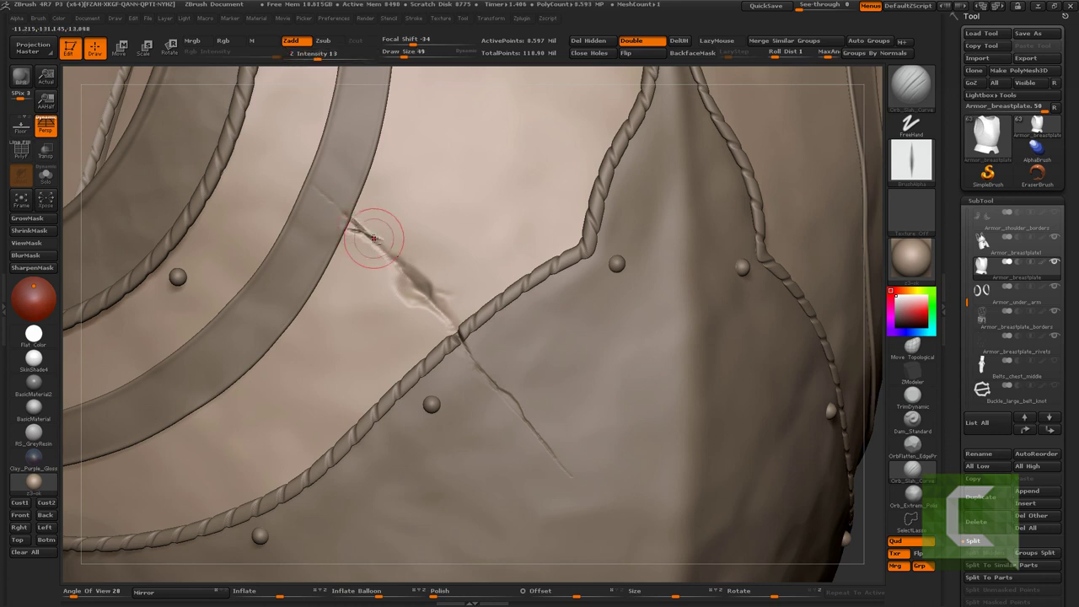
# Deepen the crack's lower and upper ends and carve it across the rope seam
pyautogui.moveTo(410, 281)
pyautogui.mouseDown()
pyautogui.moveTo(433, 285)
pyautogui.moveTo(428, 307)
pyautogui.mouseUp()
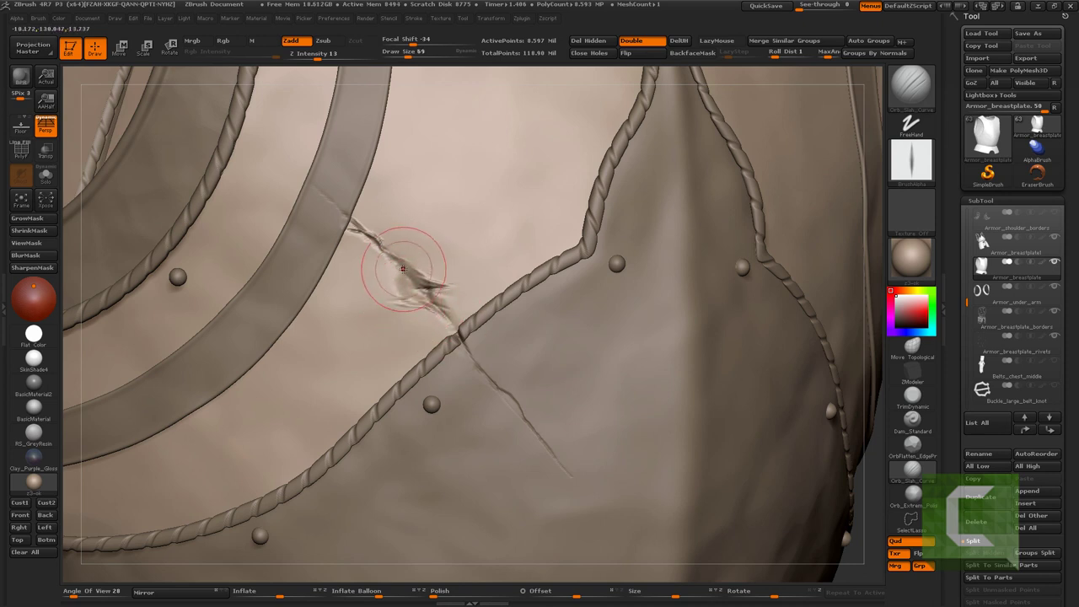
pyautogui.moveTo(404, 265)
pyautogui.mouseDown()
pyautogui.moveTo(368, 253)
pyautogui.moveTo(451, 317)
pyautogui.mouseUp()
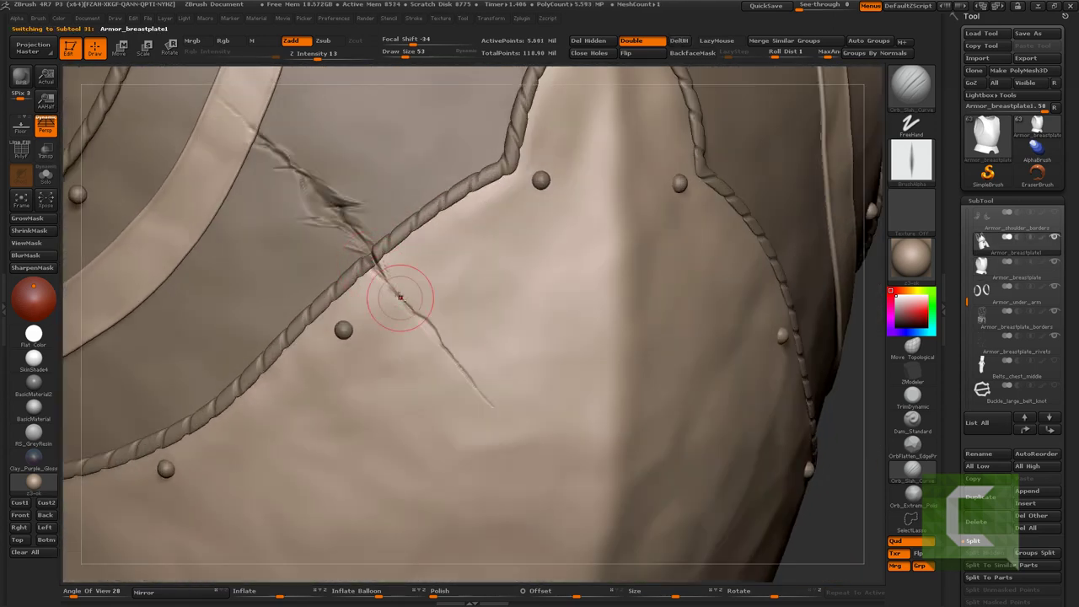
pyautogui.press(']')
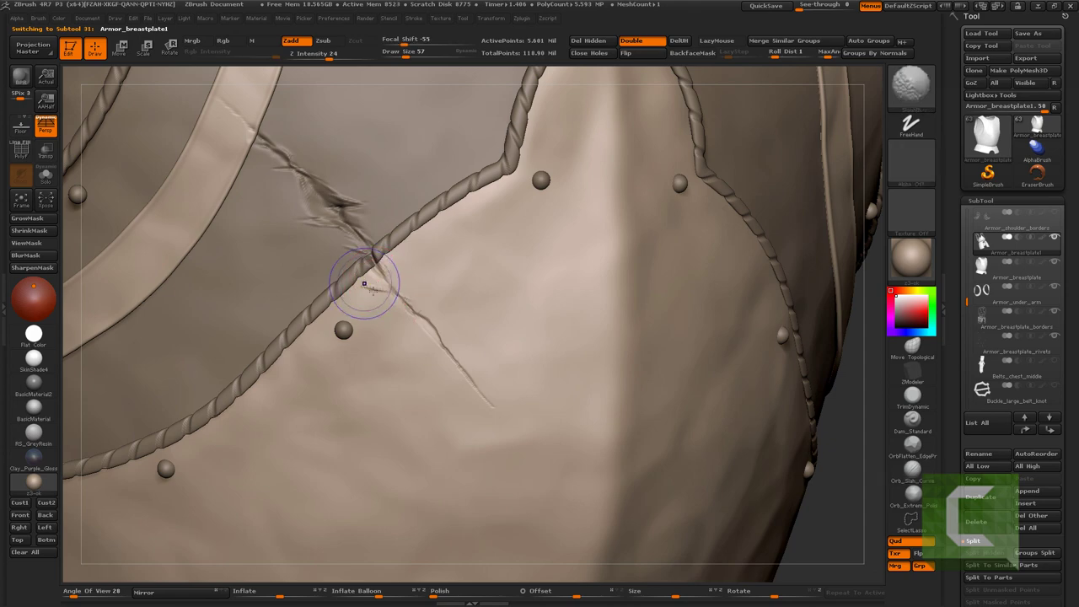
pyautogui.moveTo(360, 289); pyautogui.dragTo(382, 282)
pyautogui.moveTo(438, 351)
pyautogui.mouseDown()
pyautogui.moveTo(422, 327)
pyautogui.moveTo(584, 229)
pyautogui.mouseUp()
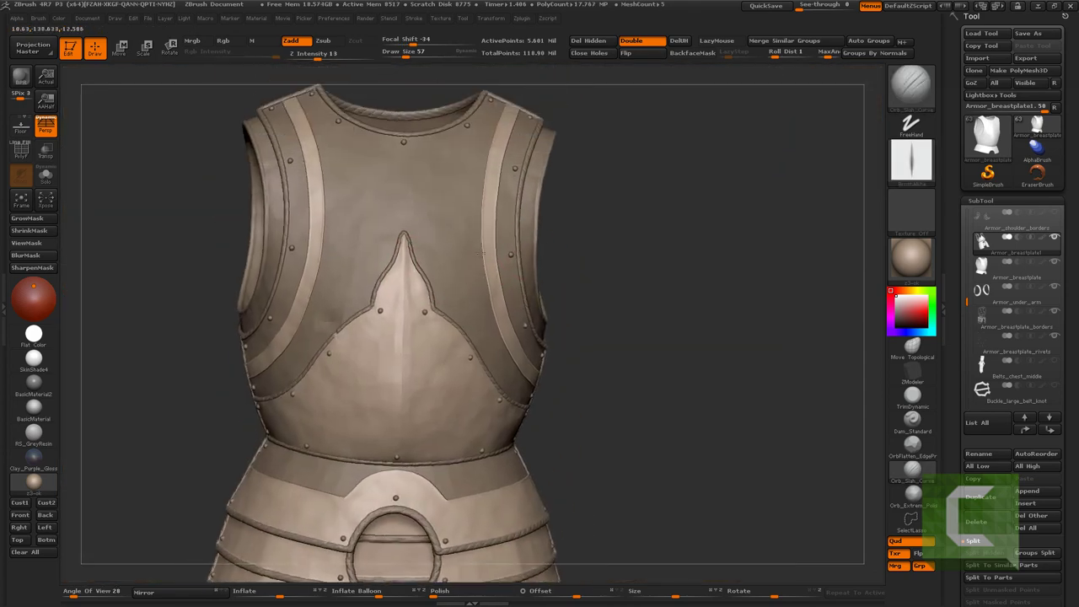
# Select Armor_under_arm and subdivide it
pyautogui.moveTo(385, 326)
pyautogui.keyDown('alt'); pyautogui.mouseDown()
pyautogui.moveTo(386, 173)
pyautogui.moveTo(345, 286)
pyautogui.mouseUp(); pyautogui.keyUp('alt')
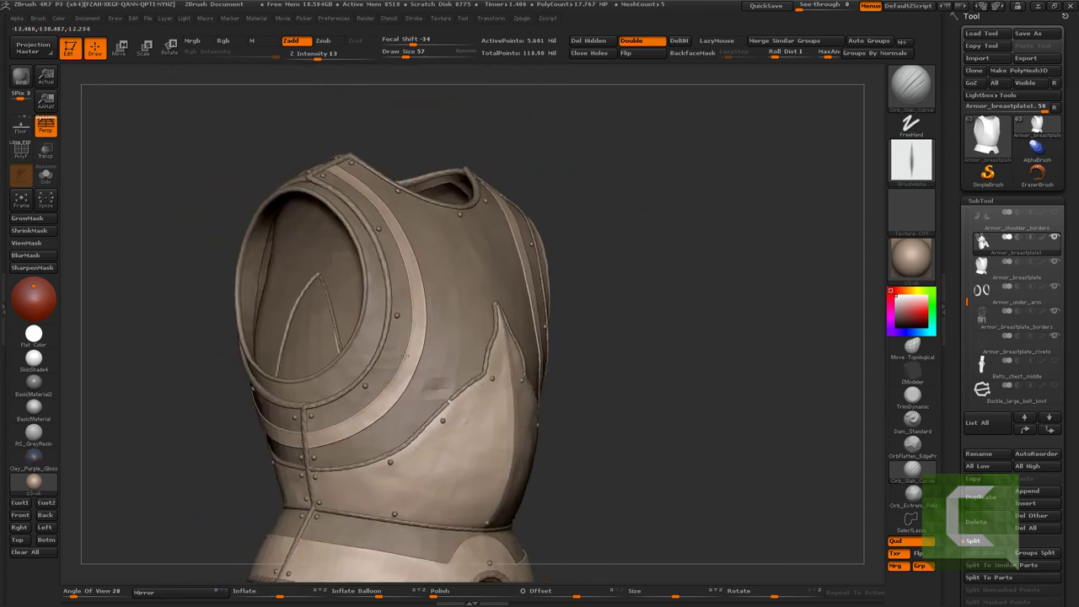
pyautogui.keyDown('alt'); pyautogui.click(423, 372); pyautogui.keyUp('alt')
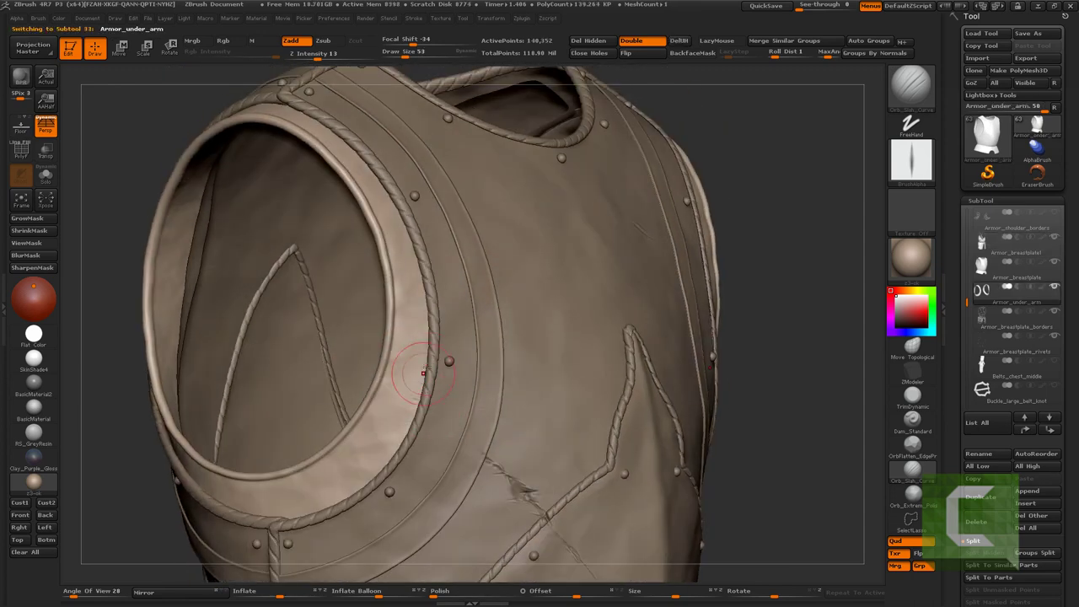
pyautogui.press('d')
pyautogui.press(']')
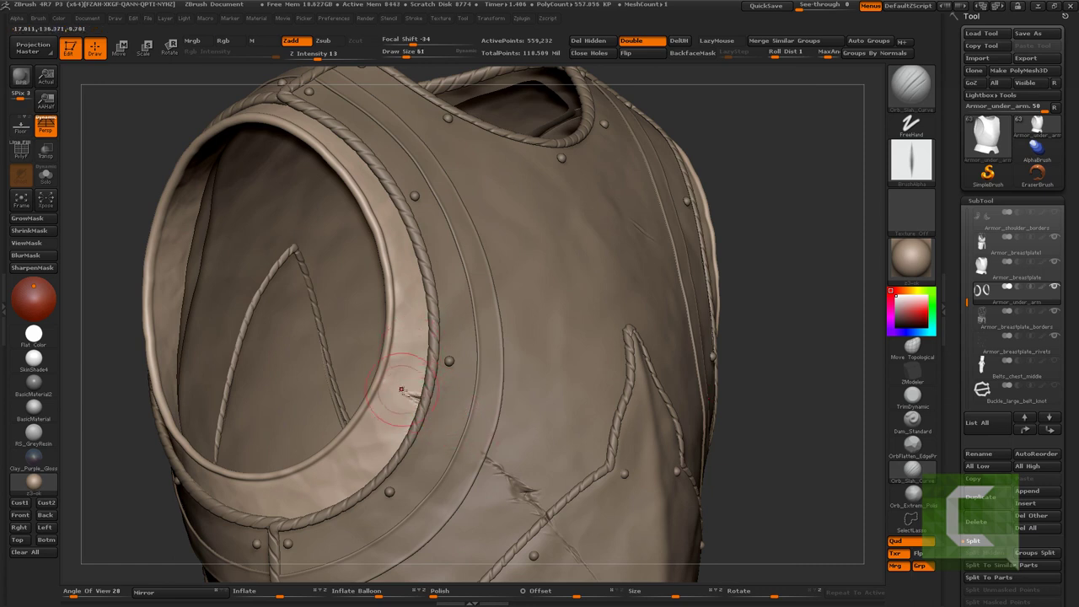
pyautogui.press('t')
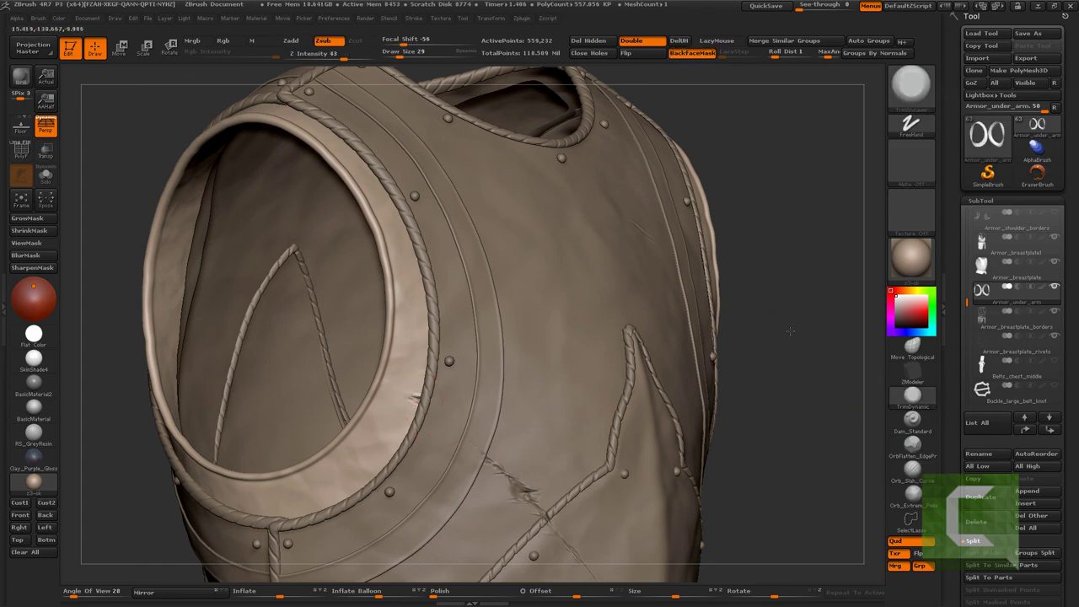
pyautogui.moveTo(790, 331); pyautogui.dragTo(433, 421)
# With a slash brush, scratch the breastplate borders near the armhole, then reframe front-on
pyautogui.keyDown('alt'); pyautogui.click(453, 406); pyautogui.keyUp('alt')
pyautogui.click(910, 84)
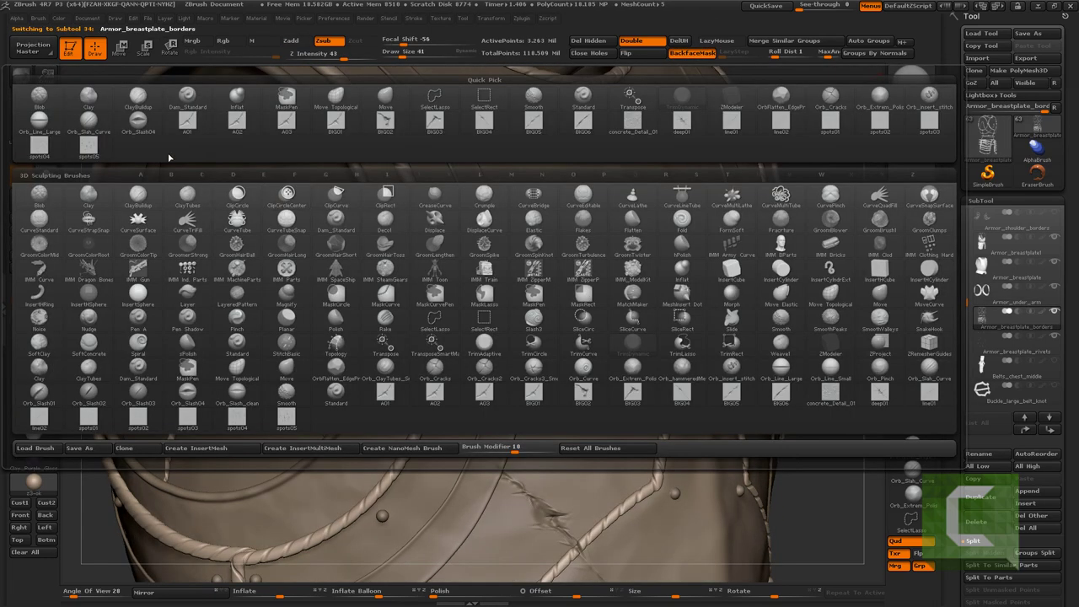
pyautogui.click(169, 157)
pyautogui.keyDown('ctrl'); pyautogui.moveTo(458, 363); pyautogui.dragTo(458, 415, button='right'); pyautogui.keyUp('ctrl')
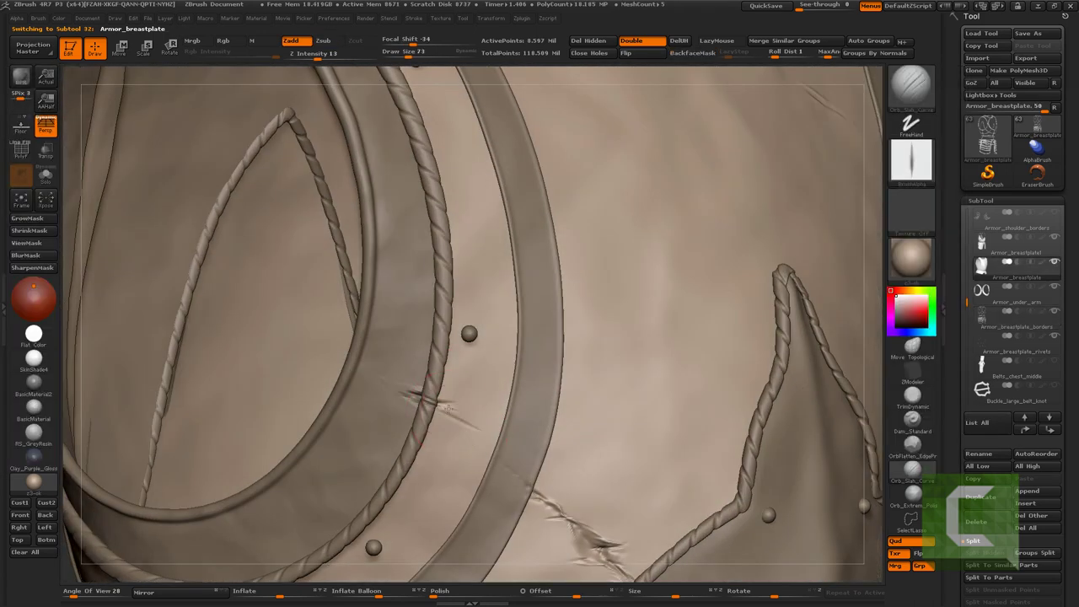
pyautogui.press('f')
pyautogui.moveTo(659, 346)
pyautogui.mouseDown()
pyautogui.moveTo(687, 259)
pyautogui.moveTo(761, 152)
pyautogui.mouseUp()
# Choose the spots01 brush for pitting and zoom in on the breastplate
pyautogui.press('b')
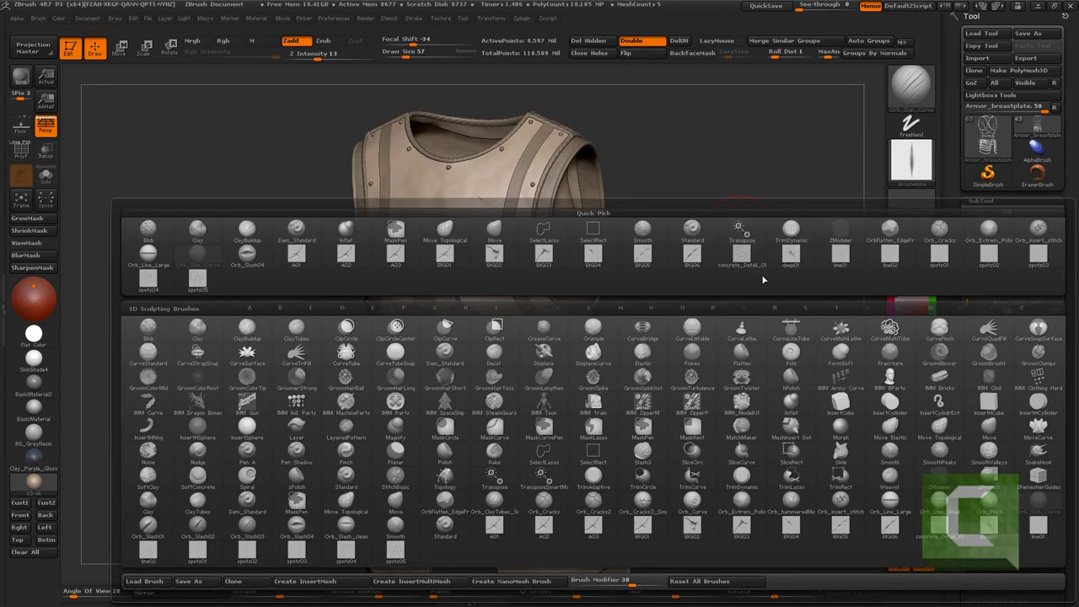
pyautogui.click(939, 255)
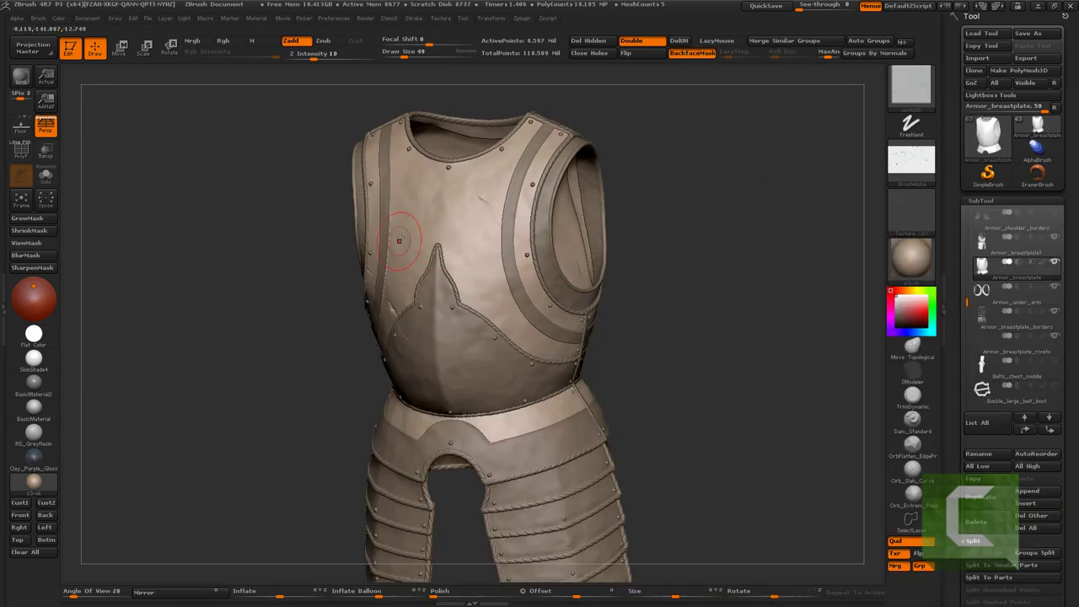
pyautogui.moveTo(675, 338)
pyautogui.mouseDown()
pyautogui.moveTo(374, 278)
pyautogui.moveTo(302, 333)
pyautogui.mouseUp()
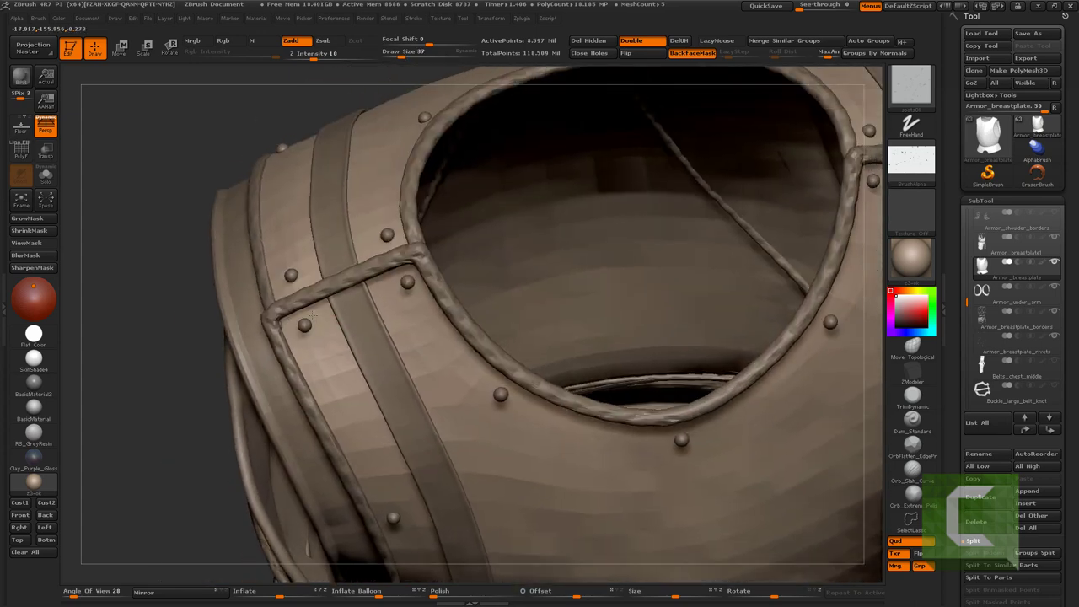
# Drop the breastplate two subdivision levels and switch to the Move Topological brush
pyautogui.hotkey('shift', 'd')
pyautogui.hotkey('shift', 'd')
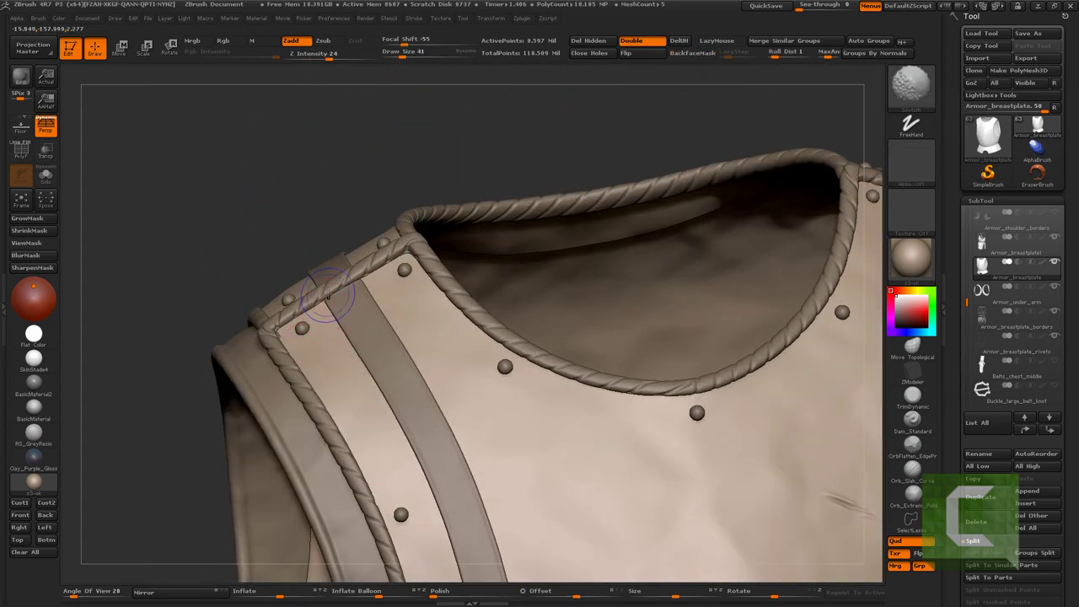
pyautogui.hotkey('shift', 'd')
pyautogui.hotkey('shift', 'd')
pyautogui.moveTo(354, 305); pyautogui.dragTo(289, 336)
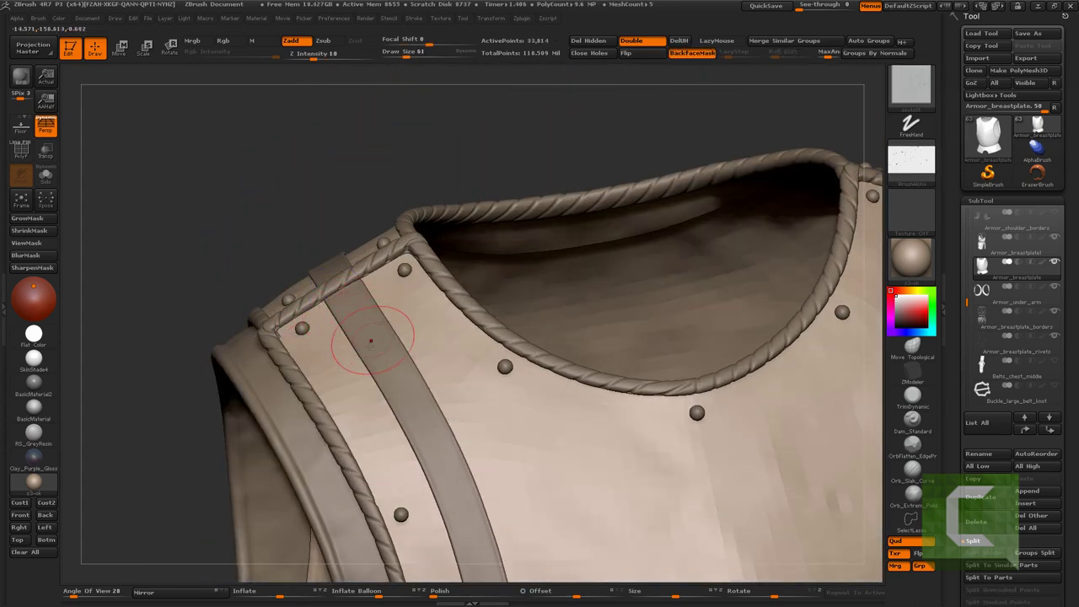
pyautogui.press('space')
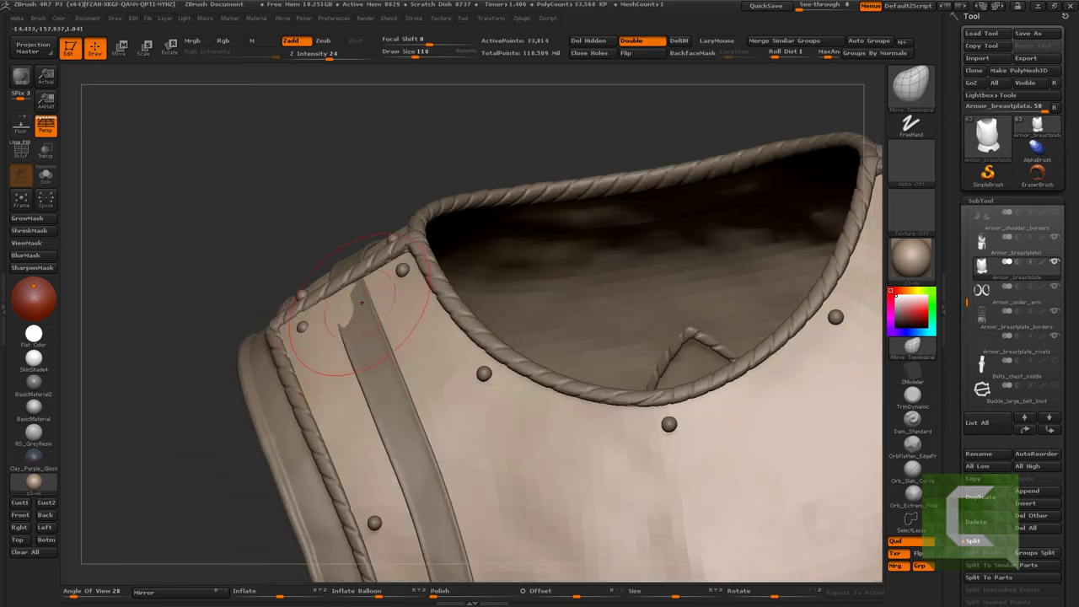
pyautogui.moveTo(362, 302)
pyautogui.mouseDown()
pyautogui.moveTo(313, 361)
pyautogui.moveTo(448, 261)
pyautogui.moveTo(354, 283)
pyautogui.moveTo(352, 313)
pyautogui.mouseUp()
pyautogui.press('space')
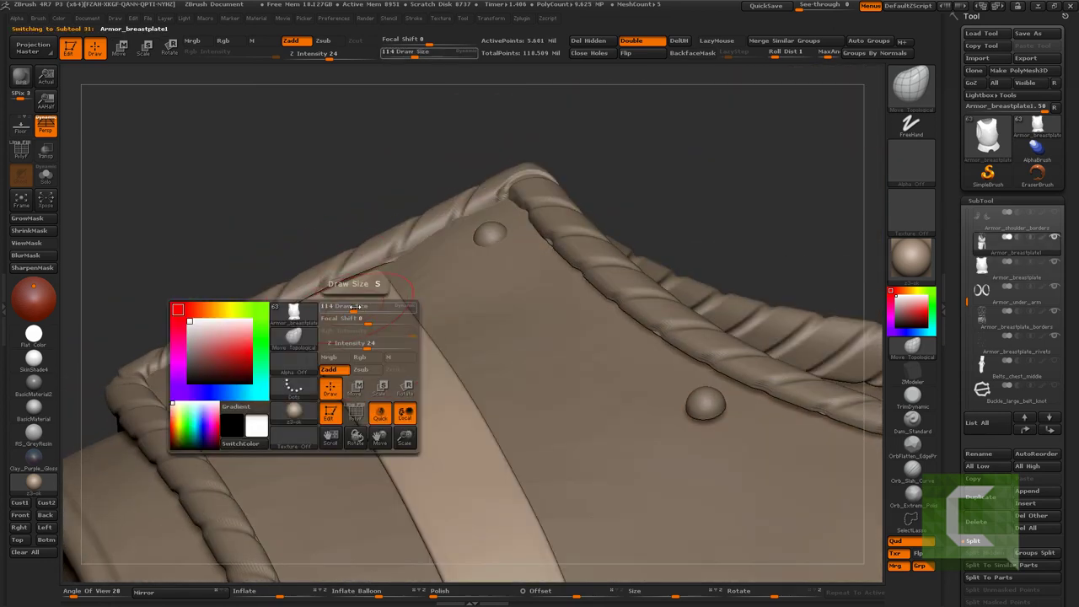
pyautogui.keyDown('alt'); pyautogui.click(351, 312); pyautogui.keyUp('alt')
pyautogui.press('b')
pyautogui.press('m')
pyautogui.press('t')
pyautogui.press('space')
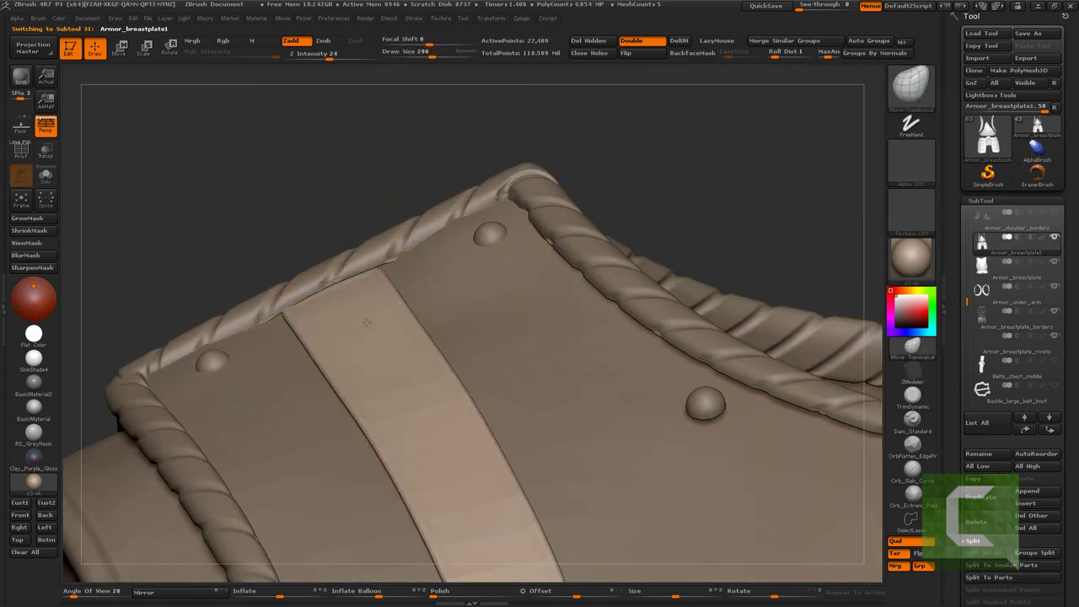
# Select Armor_breastplate, toggle Solo on and off, and inspect the neckline rope with a smaller brush
pyautogui.keyDown('alt'); pyautogui.click(265, 337); pyautogui.keyUp('alt')
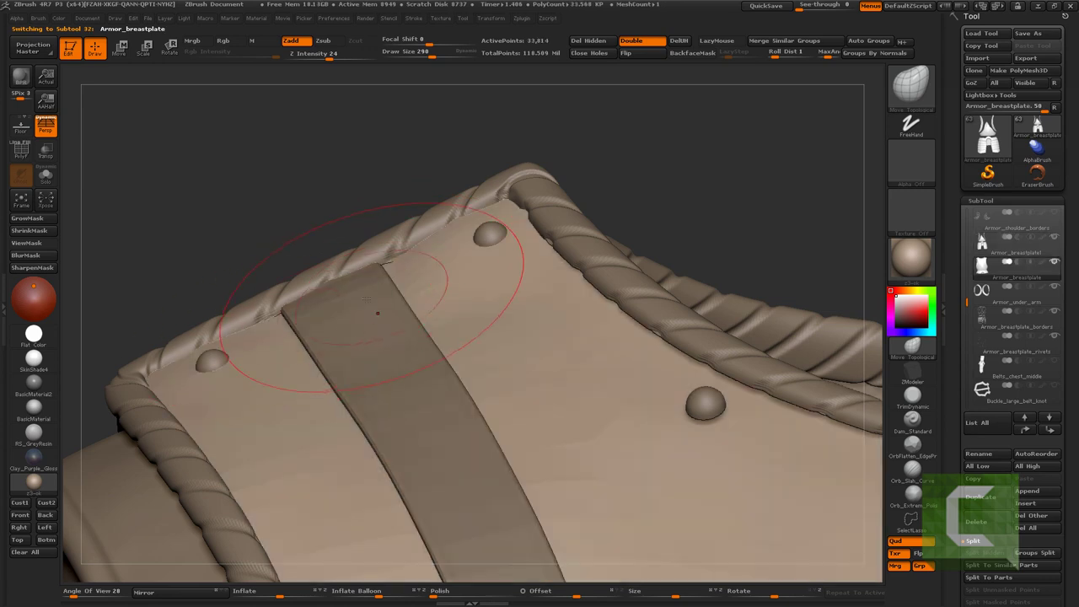
pyautogui.hotkey('ctrl', 'shift', 's')
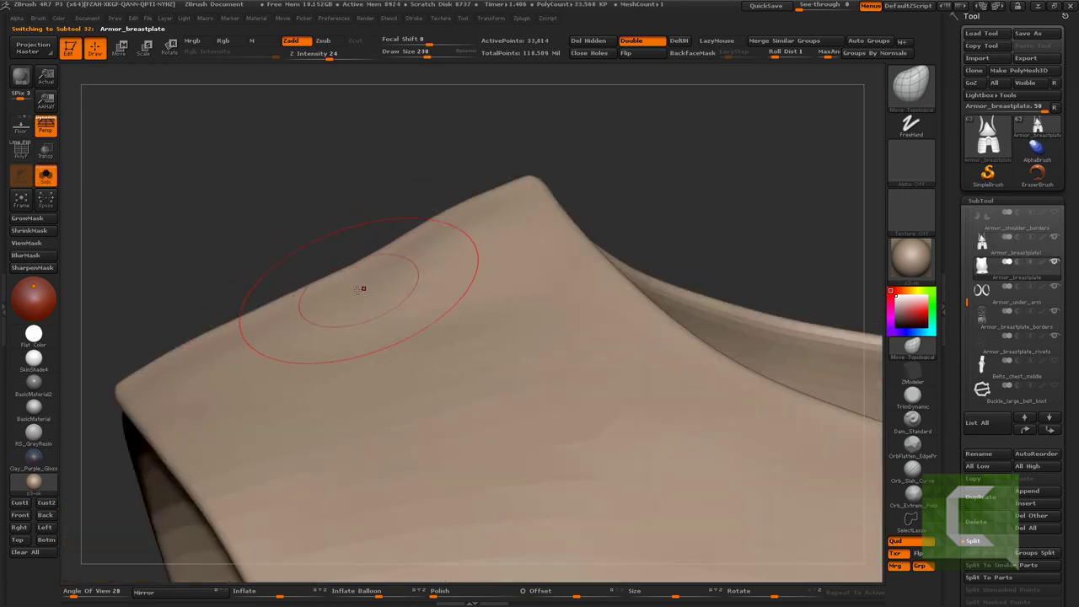
pyautogui.hotkey('ctrl', 'shift', 's')
pyautogui.moveTo(515, 144); pyautogui.dragTo(366, 272)
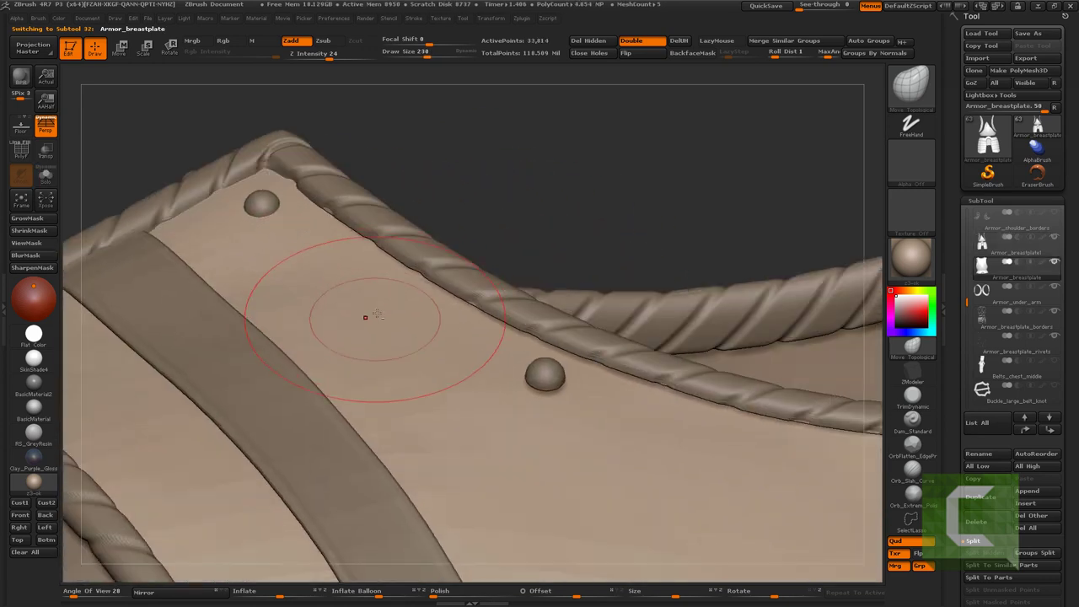
pyautogui.press('[')
pyautogui.press('[')
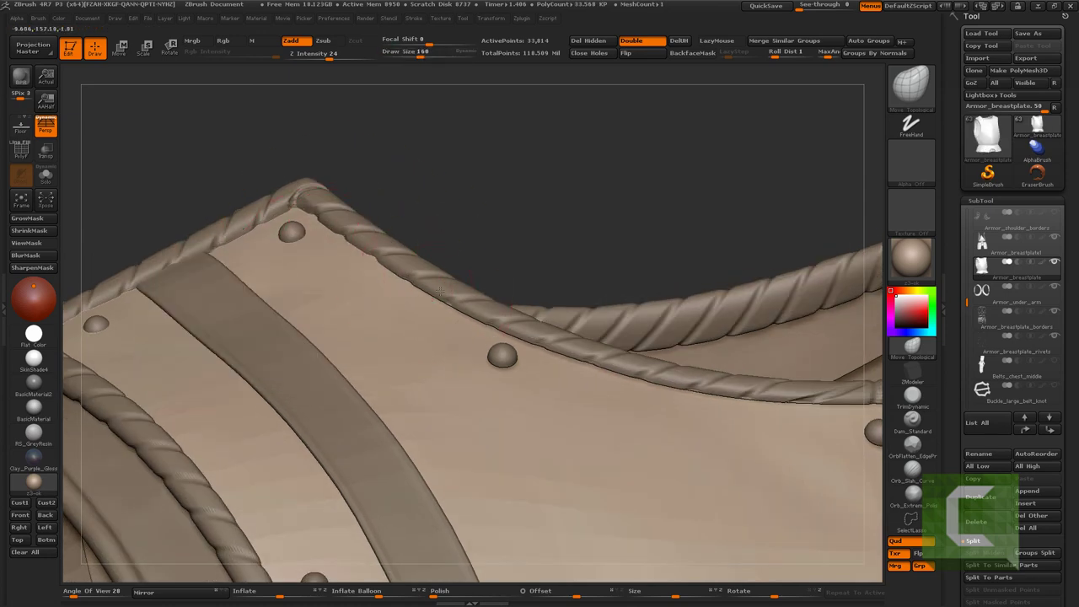
pyautogui.moveTo(439, 291)
pyautogui.keyDown('alt'); pyautogui.mouseDown()
pyautogui.moveTo(280, 281)
pyautogui.moveTo(211, 260)
pyautogui.moveTo(439, 371)
pyautogui.mouseUp(); pyautogui.keyUp('alt')
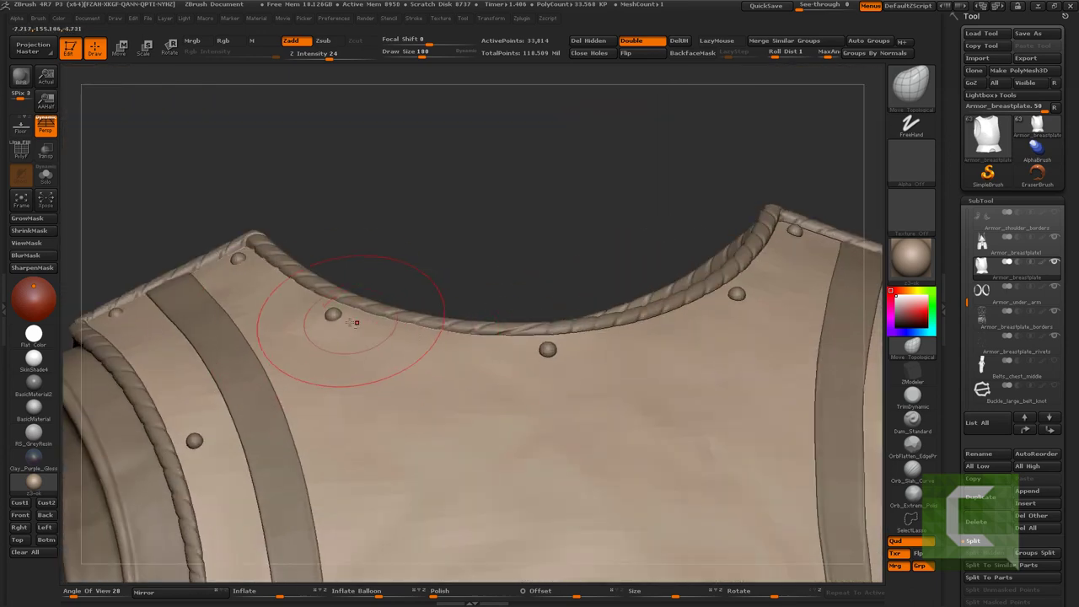
pyautogui.keyDown('alt'); pyautogui.moveTo(356, 322); pyautogui.dragTo(386, 325); pyautogui.keyUp('alt')
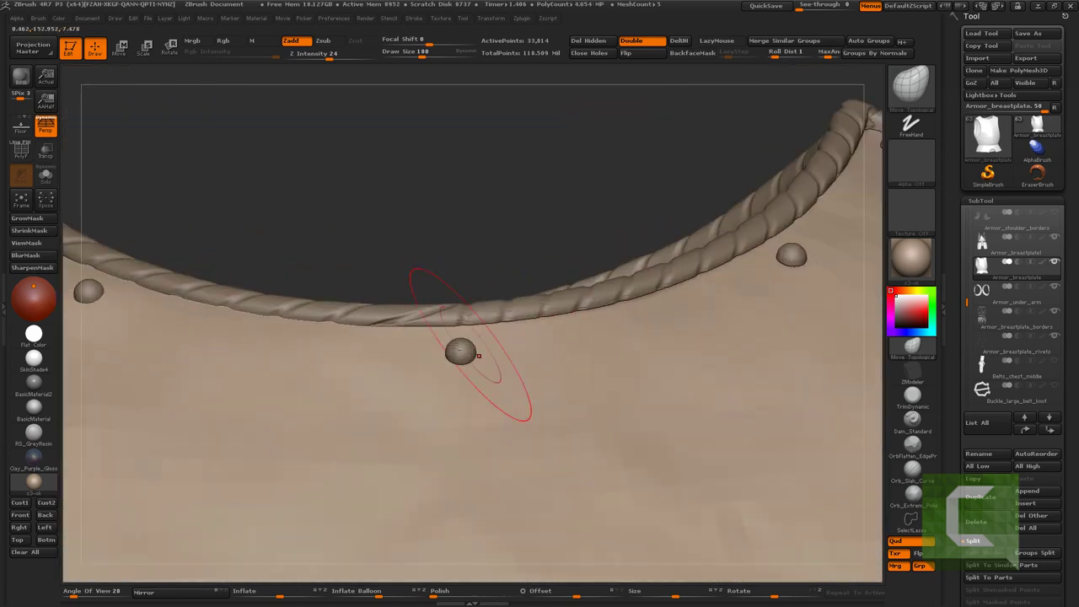
pyautogui.moveTo(472, 346)
pyautogui.mouseDown()
pyautogui.moveTo(318, 293)
pyautogui.moveTo(366, 306)
pyautogui.mouseUp()
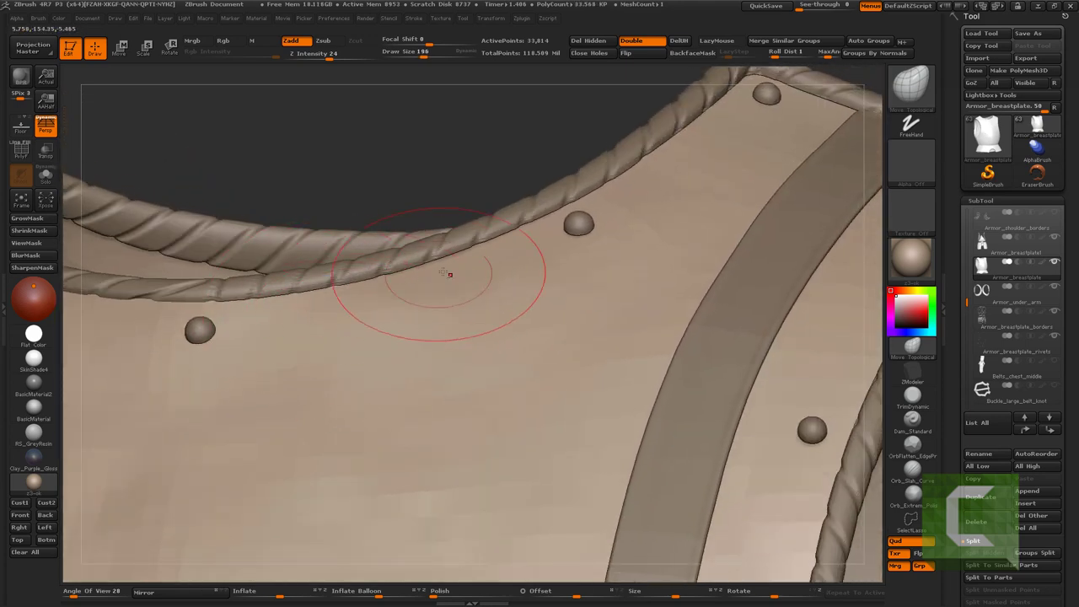
pyautogui.press('space')
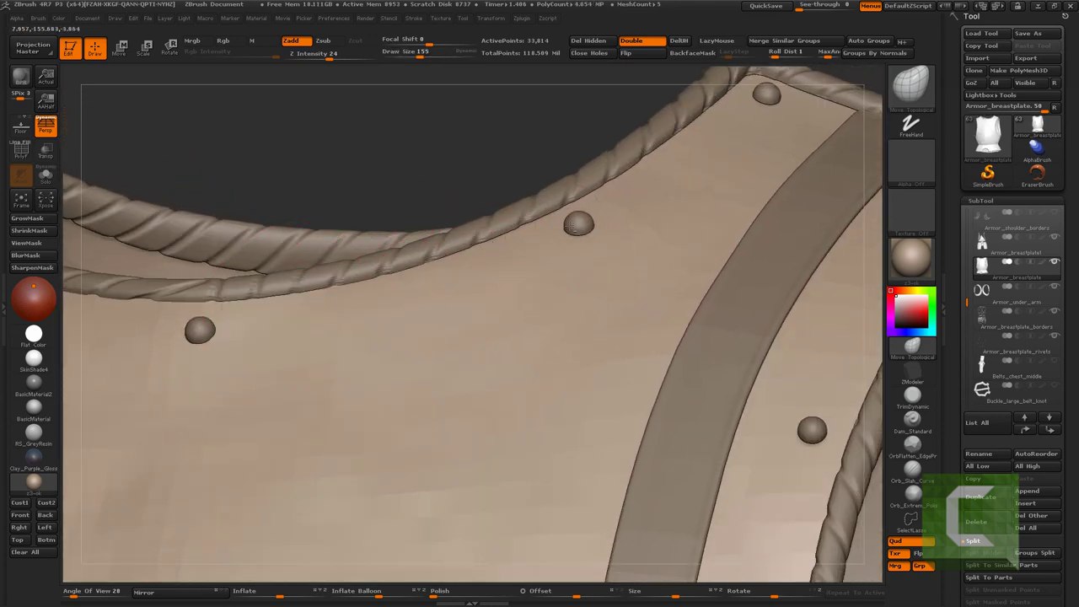
pyautogui.moveTo(635, 183); pyautogui.dragTo(481, 285)
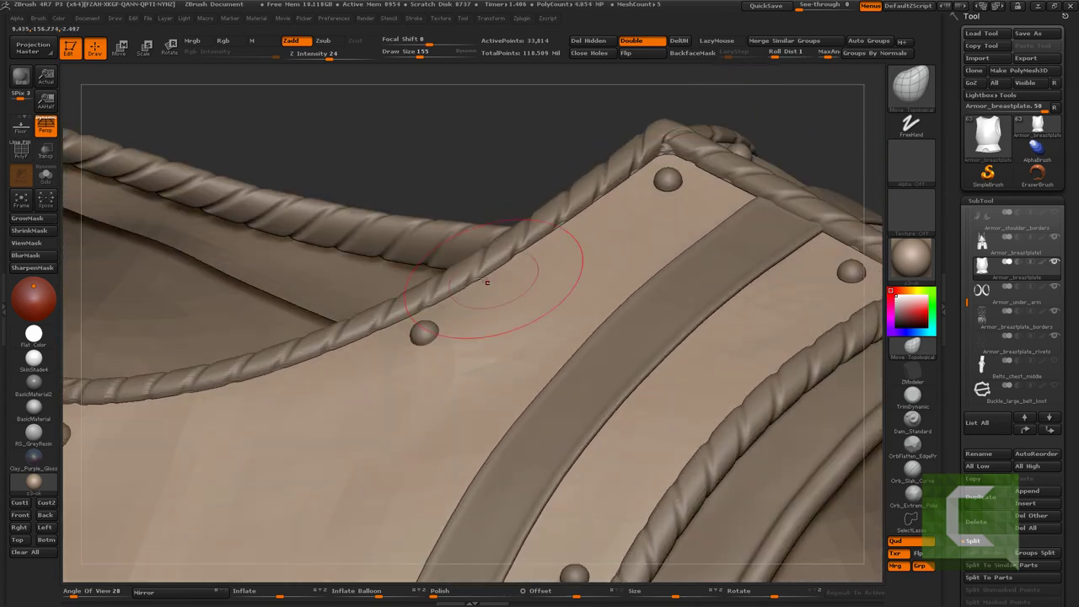
pyautogui.moveTo(700, 169)
pyautogui.mouseDown()
pyautogui.moveTo(578, 206)
pyautogui.moveTo(669, 309)
pyautogui.moveTo(482, 362)
pyautogui.mouseUp()
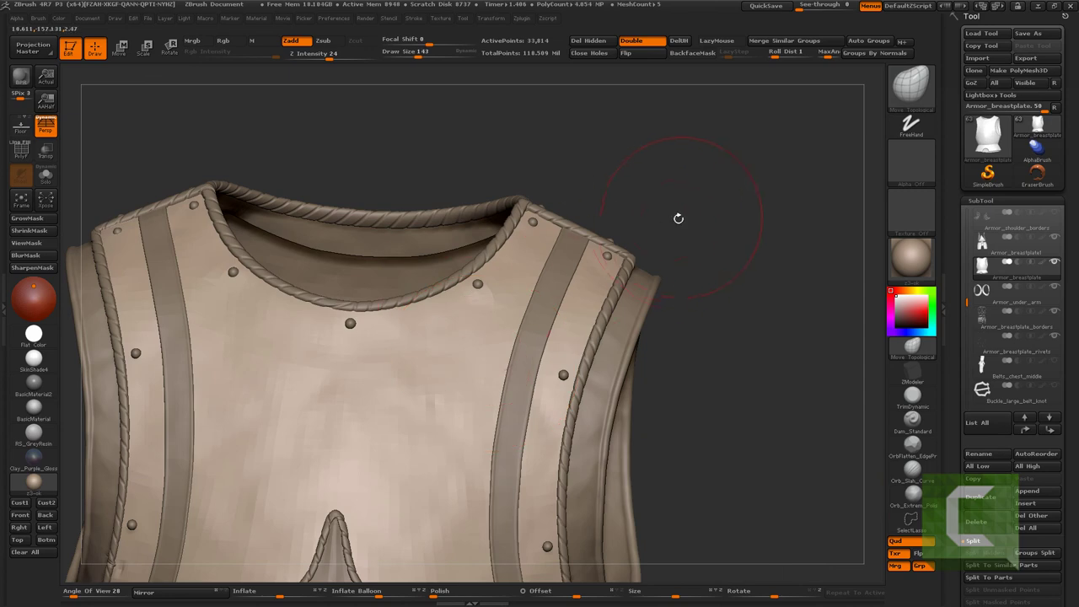
pyautogui.moveTo(469, 325); pyautogui.dragTo(749, 230)
# Subdivide the breastplate to about 8.6 million polygons and lasso-hide part of the mesh
pyautogui.hotkey('ctrl', 'd')
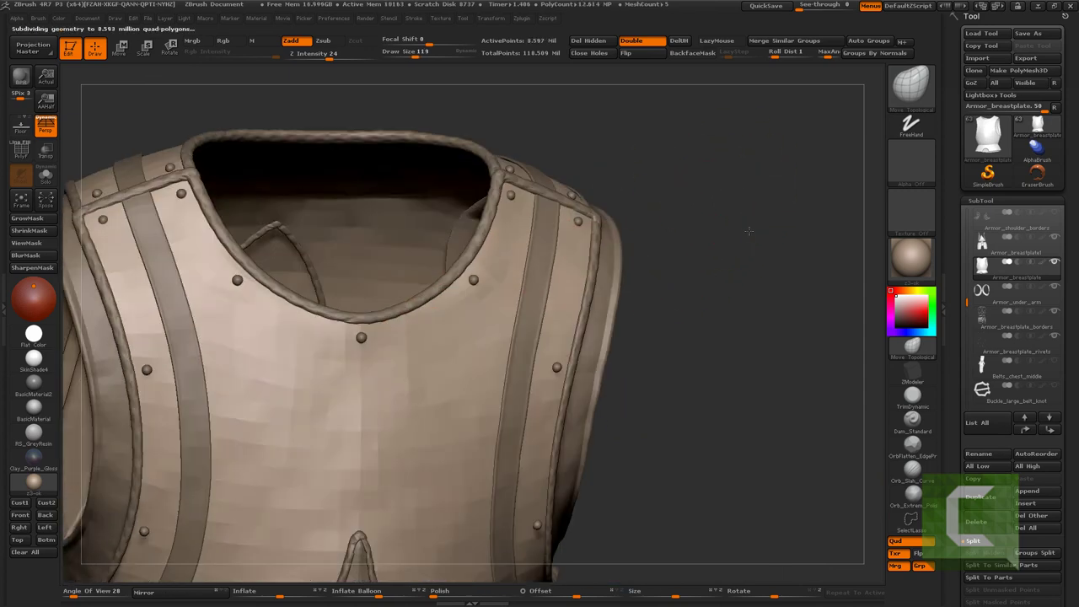
pyautogui.moveTo(242, 338)
pyautogui.mouseDown()
pyautogui.moveTo(312, 385)
pyautogui.moveTo(359, 376)
pyautogui.mouseUp()
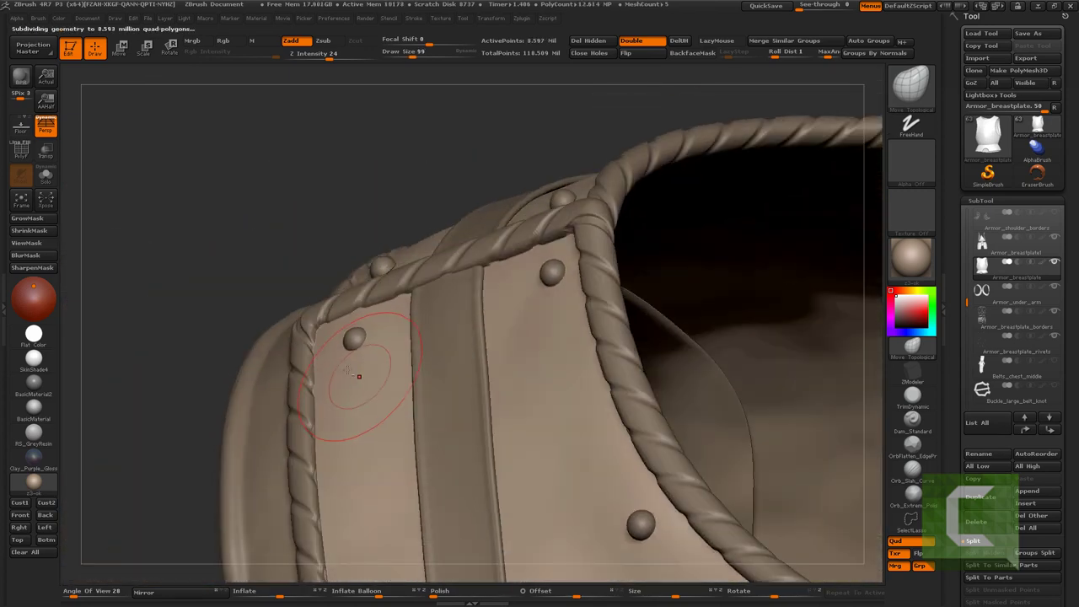
pyautogui.moveTo(278, 224)
pyautogui.mouseDown()
pyautogui.moveTo(349, 441)
pyautogui.moveTo(291, 283)
pyautogui.mouseUp()
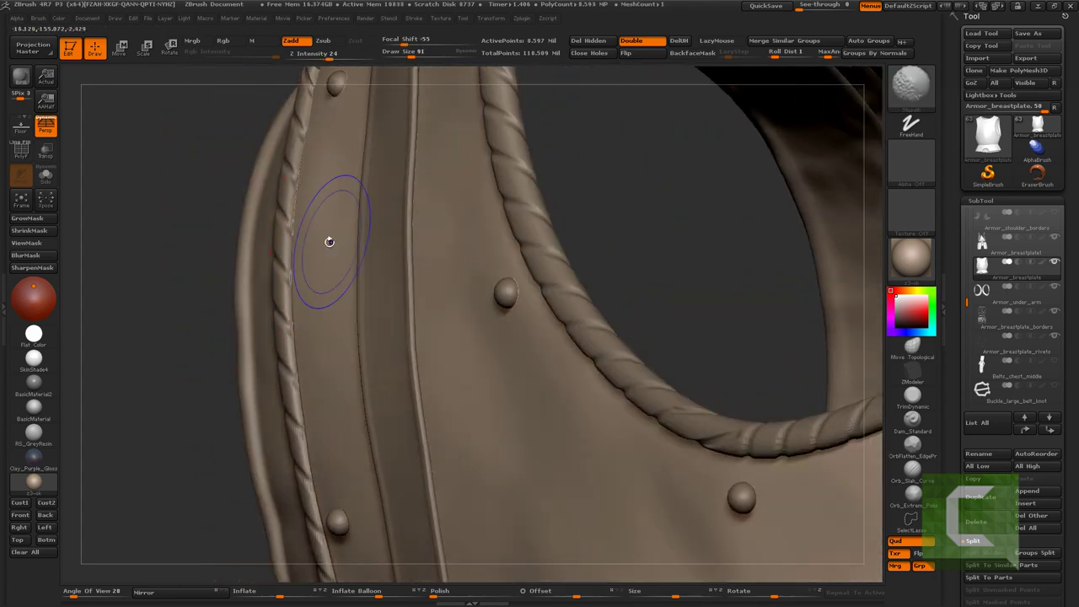
pyautogui.hotkey('ctrl', 'shift')
pyautogui.keyDown('ctrl'); pyautogui.keyDown('shift'); pyautogui.click(242, 226); pyautogui.keyUp('shift'); pyautogui.keyUp('ctrl')
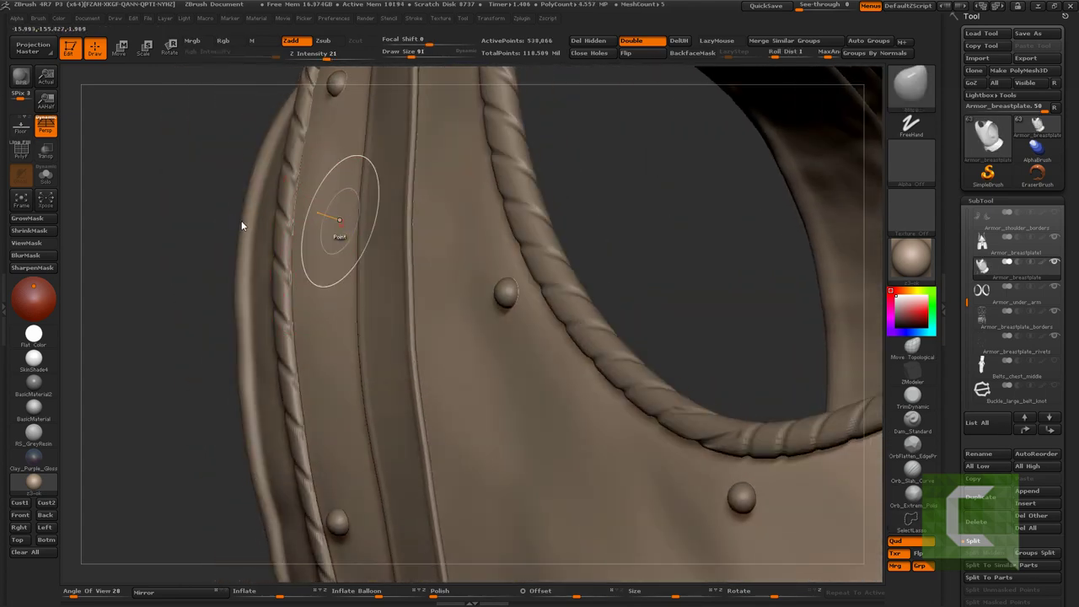
pyautogui.moveTo(279, 262); pyautogui.dragTo(253, 244, button='right')
pyautogui.moveTo(148, 269)
pyautogui.mouseDown(button='right')
pyautogui.moveTo(374, 241)
pyautogui.moveTo(325, 264)
pyautogui.moveTo(348, 253)
pyautogui.moveTo(346, 272)
pyautogui.mouseUp(button='right')
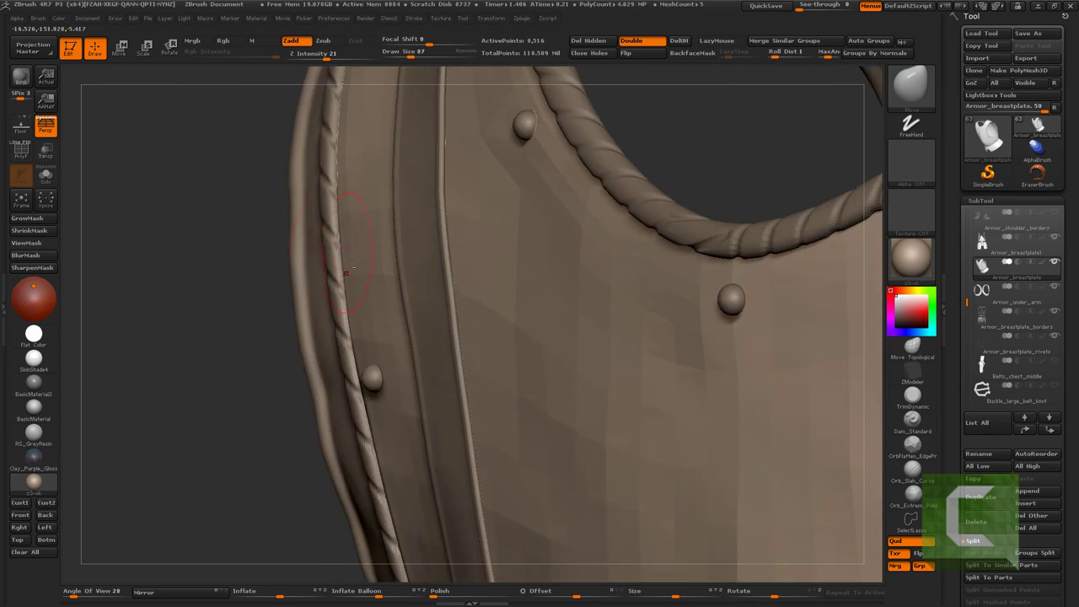
pyautogui.moveTo(357, 335); pyautogui.dragTo(383, 235, button='right')
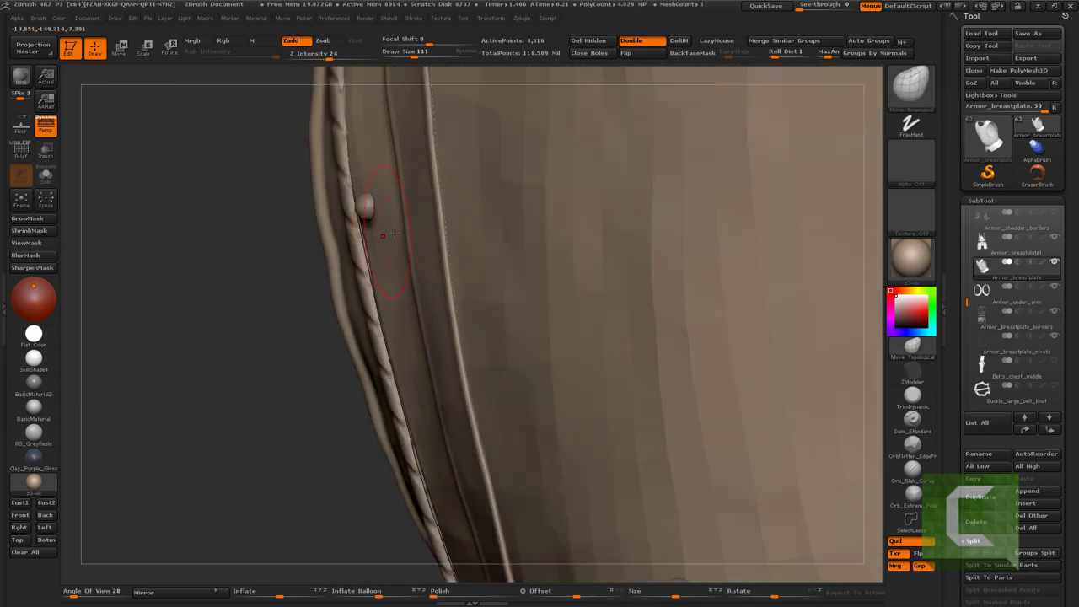
pyautogui.moveTo(377, 286); pyautogui.dragTo(361, 262, button='right')
pyautogui.moveTo(387, 337); pyautogui.dragTo(394, 313, button='right')
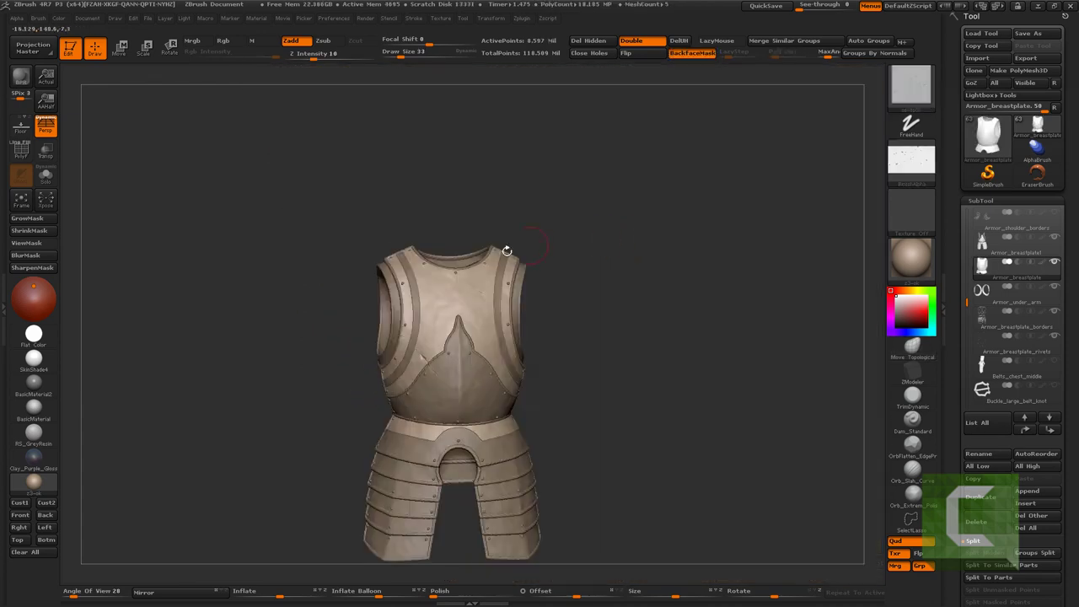
pyautogui.moveTo(381, 263); pyautogui.dragTo(306, 327, button='right')
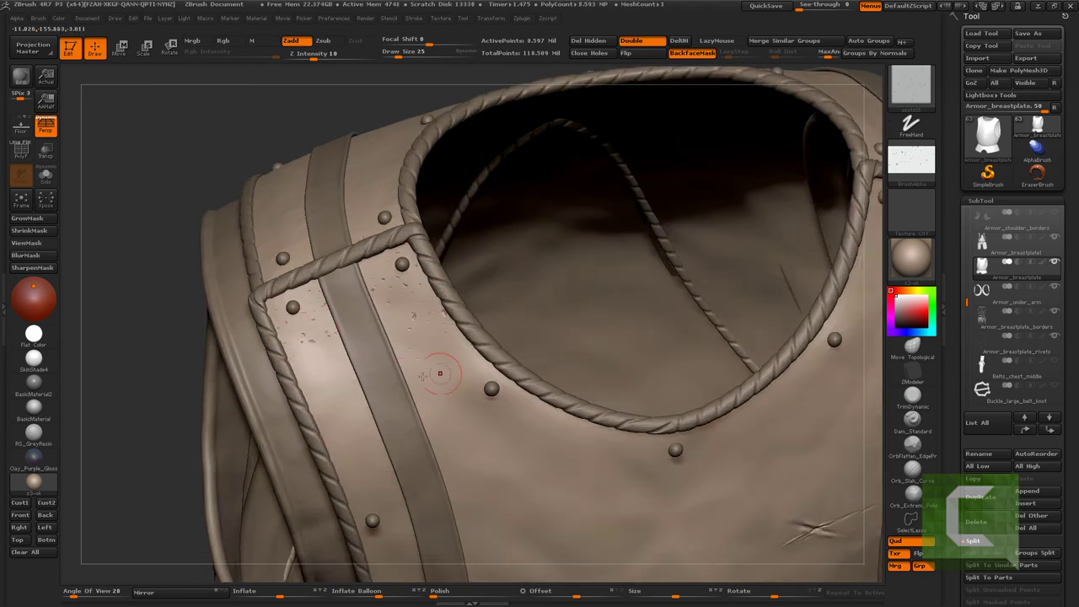
pyautogui.moveTo(439, 373); pyautogui.dragTo(333, 339, button='right')
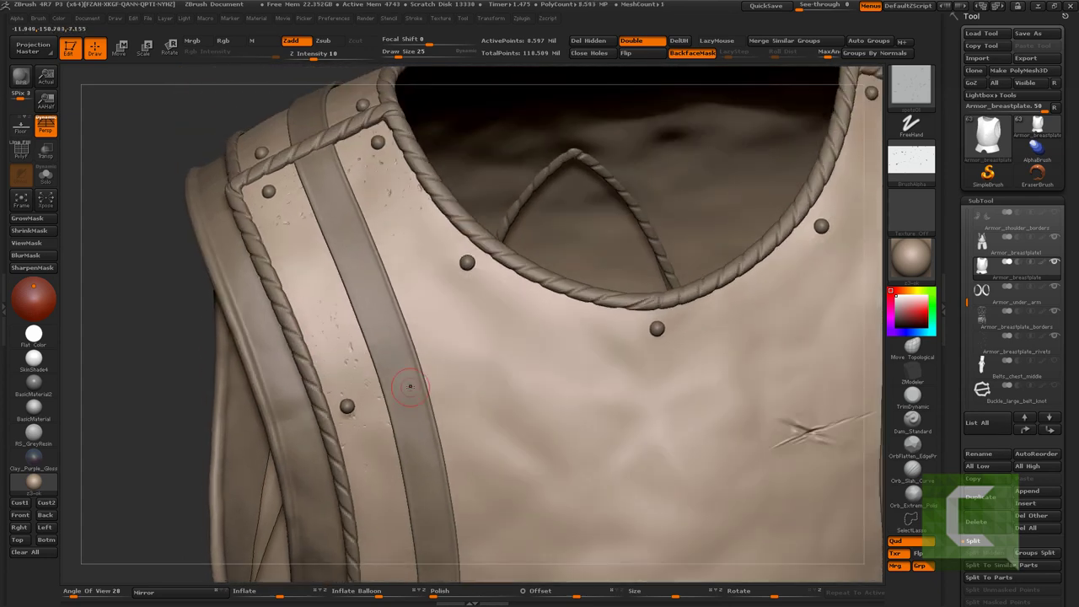
pyautogui.moveTo(458, 366)
pyautogui.mouseDown(button='right')
pyautogui.moveTo(523, 344)
pyautogui.moveTo(345, 334)
pyautogui.moveTo(454, 280)
pyautogui.moveTo(576, 266)
pyautogui.moveTo(334, 287)
pyautogui.moveTo(388, 304)
pyautogui.moveTo(418, 337)
pyautogui.mouseUp(button='right')
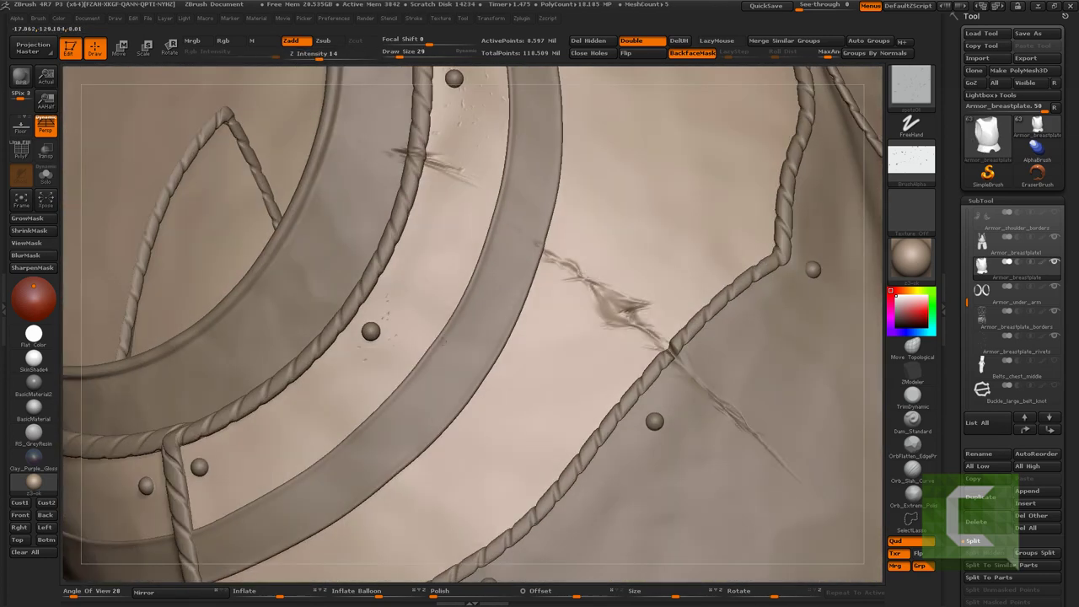
pyautogui.moveTo(384, 386); pyautogui.dragTo(309, 315, button='right')
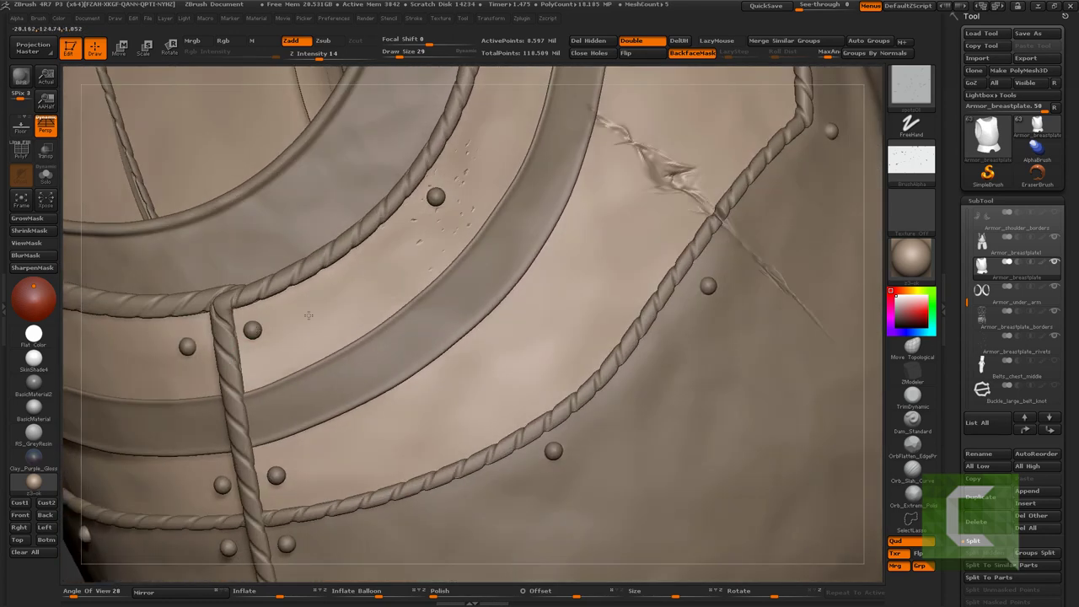
pyautogui.moveTo(305, 314); pyautogui.dragTo(324, 288)
pyautogui.moveTo(317, 54); pyautogui.dragTo(315, 54)
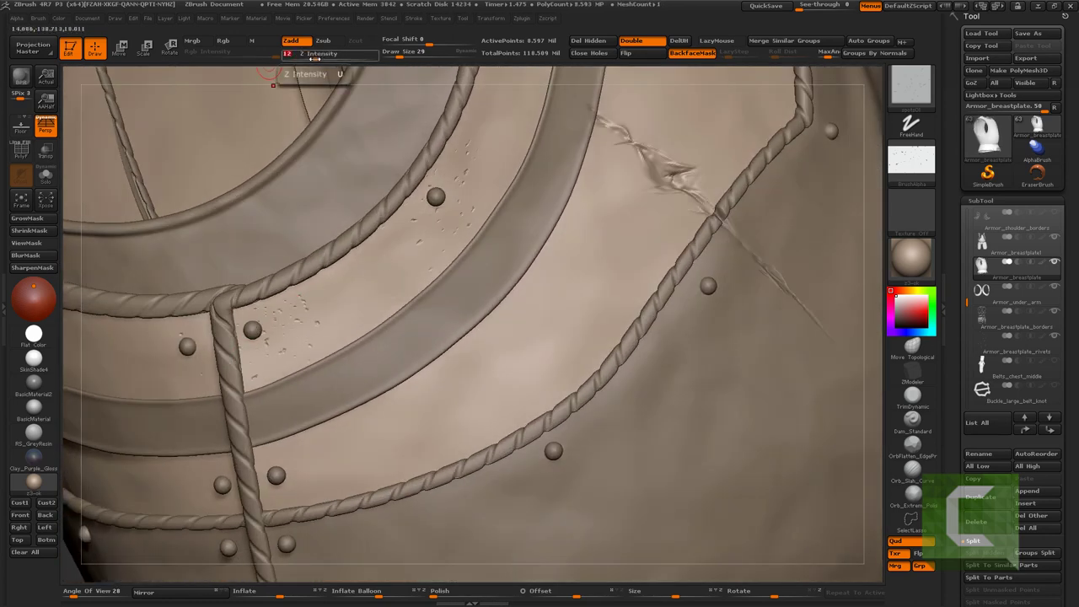
pyautogui.moveTo(348, 452); pyautogui.dragTo(309, 434)
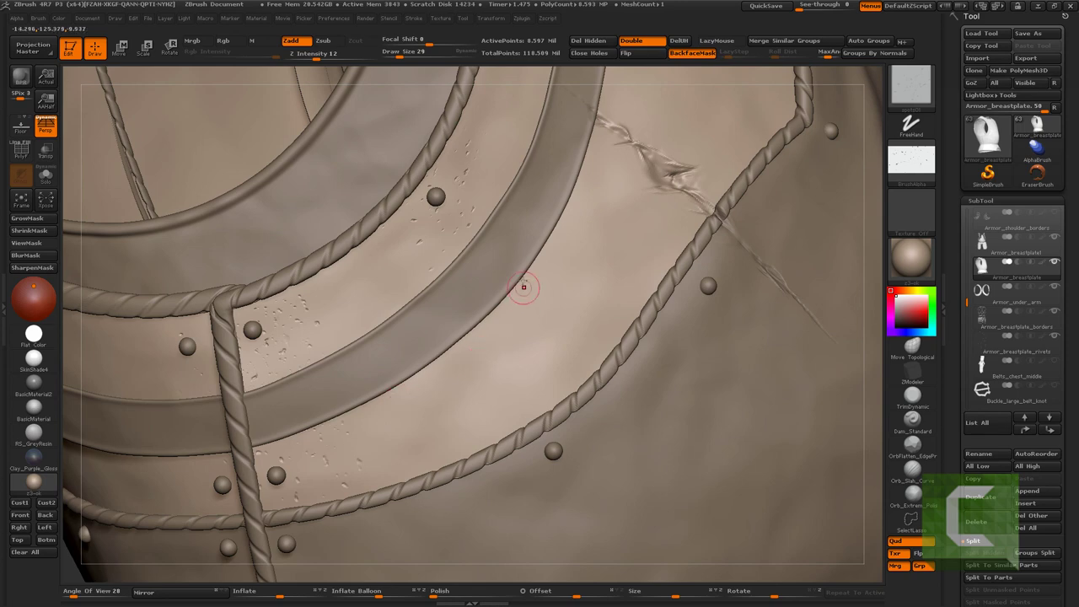
pyautogui.moveTo(730, 226); pyautogui.dragTo(284, 313)
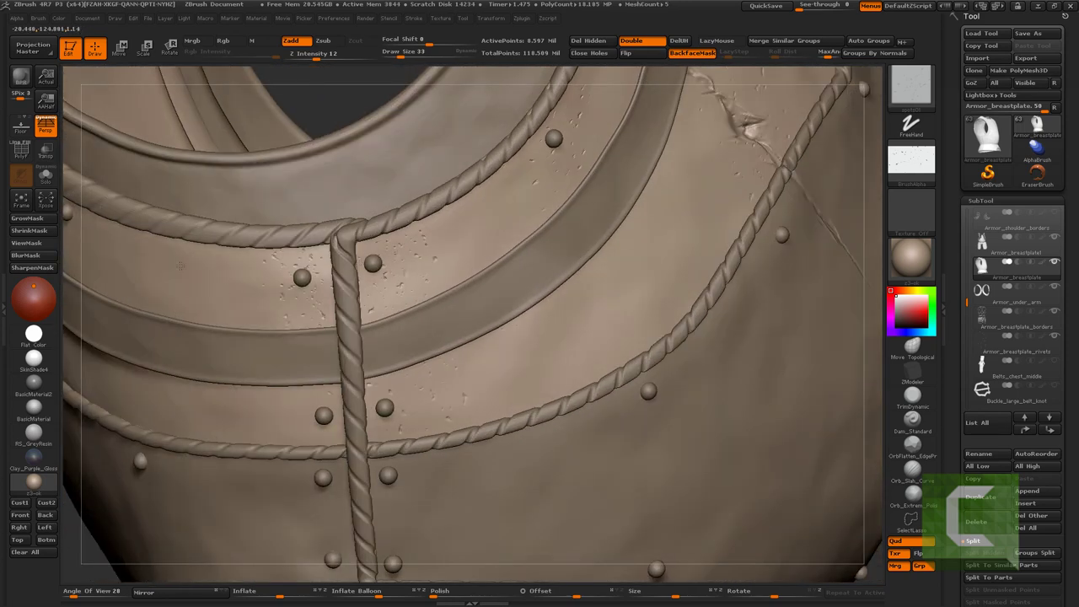
pyautogui.moveTo(180, 265); pyautogui.dragTo(167, 251)
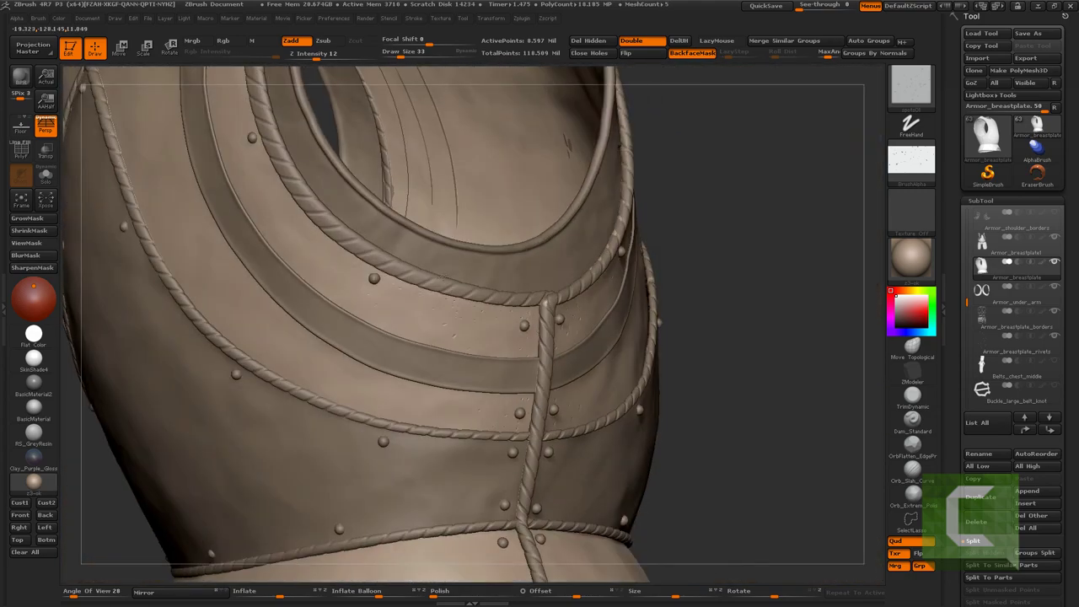
pyautogui.moveTo(354, 249)
pyautogui.keyDown('alt'); pyautogui.mouseDown()
pyautogui.moveTo(338, 188)
pyautogui.moveTo(460, 207)
pyautogui.mouseUp(); pyautogui.keyUp('alt')
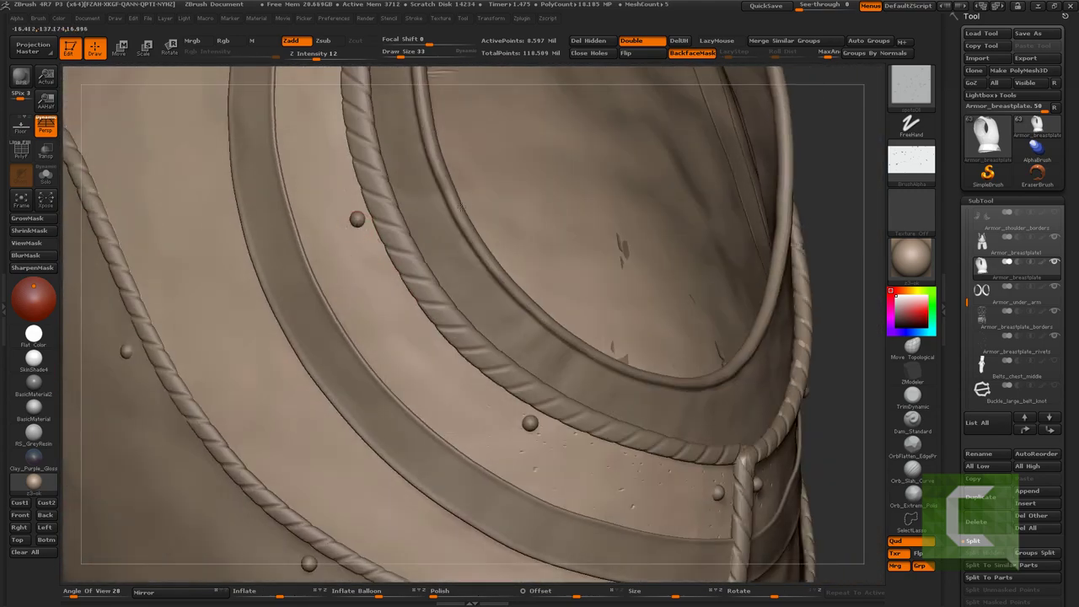
pyautogui.moveTo(361, 227); pyautogui.dragTo(429, 308, button='right')
pyautogui.moveTo(595, 358)
pyautogui.mouseDown()
pyautogui.moveTo(313, 253)
pyautogui.moveTo(434, 281)
pyautogui.mouseUp()
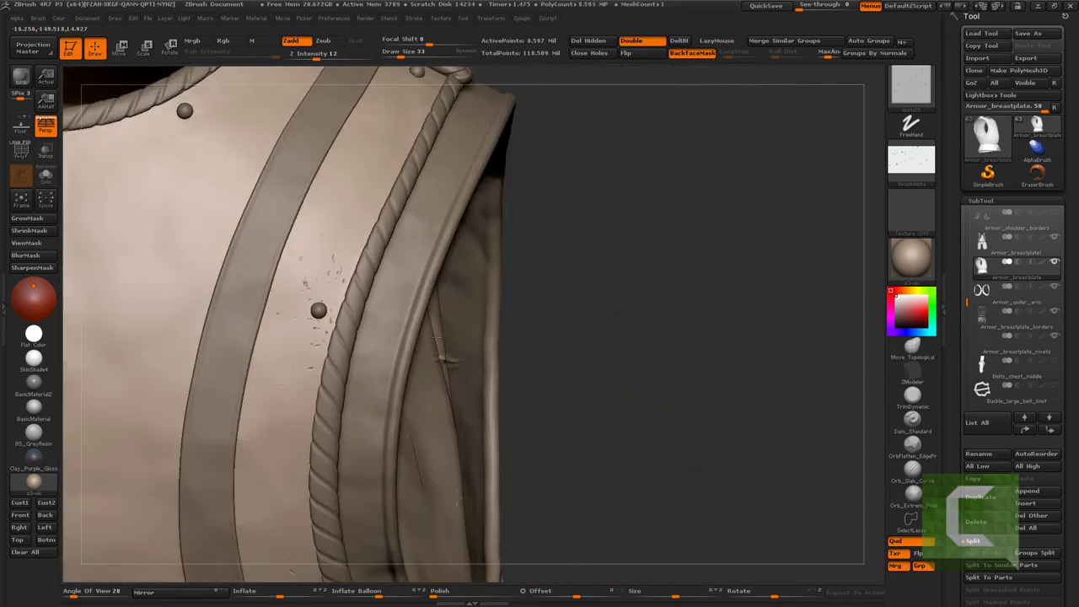
pyautogui.moveTo(354, 241)
pyautogui.mouseDown(button='right')
pyautogui.moveTo(396, 252)
pyautogui.moveTo(437, 179)
pyautogui.mouseUp(button='right')
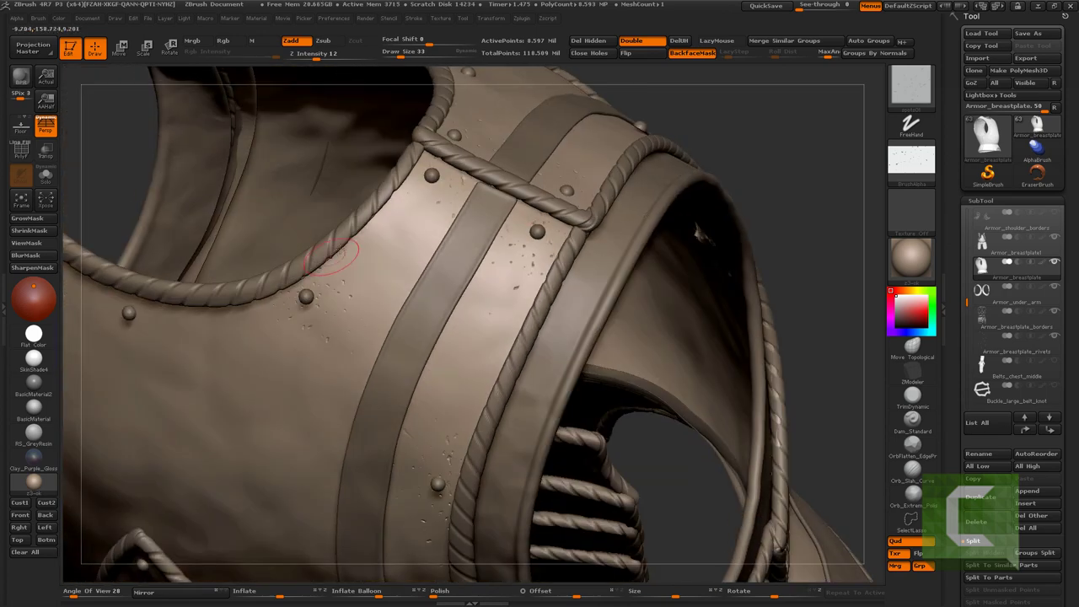
pyautogui.moveTo(333, 256)
pyautogui.mouseDown(button='right')
pyautogui.moveTo(483, 187)
pyautogui.moveTo(458, 211)
pyautogui.moveTo(382, 193)
pyautogui.mouseUp(button='right')
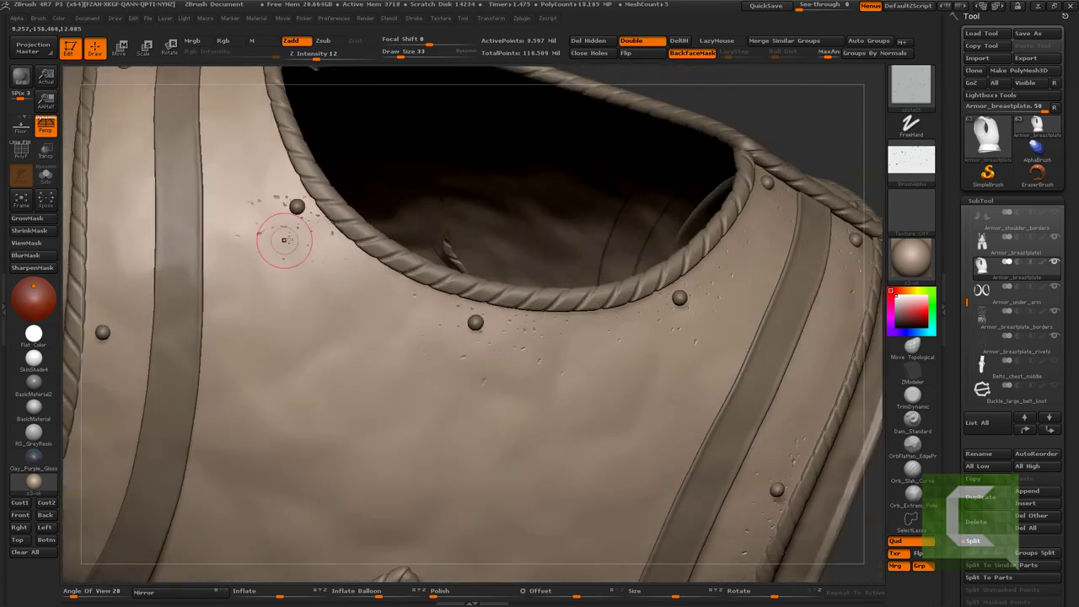
pyautogui.moveTo(435, 280); pyautogui.dragTo(356, 348, button='right')
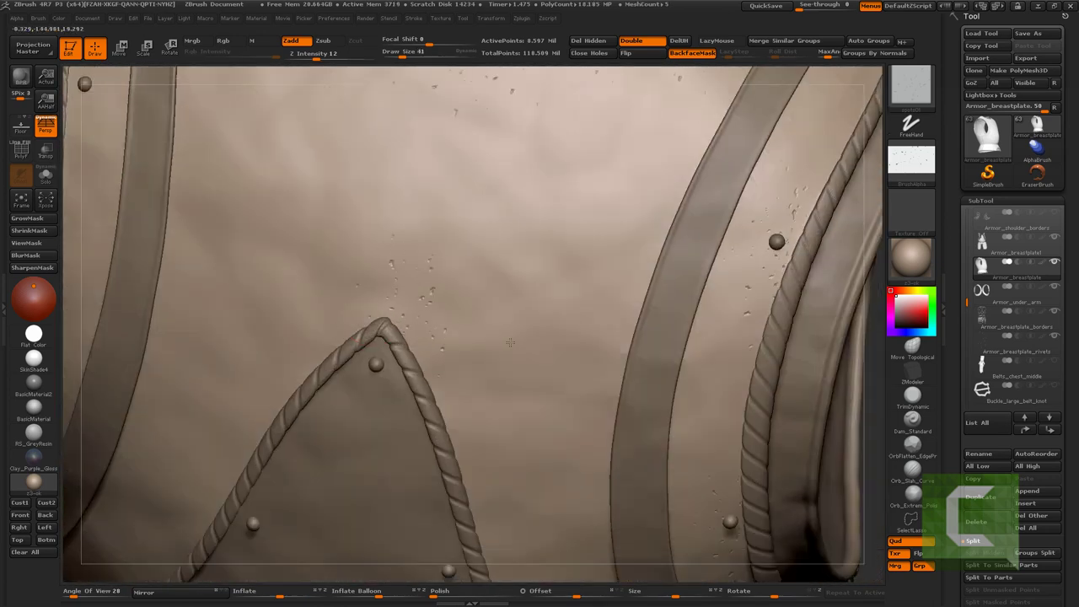
pyautogui.moveTo(510, 343)
pyautogui.mouseDown(button='right')
pyautogui.moveTo(493, 438)
pyautogui.moveTo(429, 384)
pyautogui.moveTo(453, 299)
pyautogui.moveTo(494, 313)
pyautogui.mouseUp(button='right')
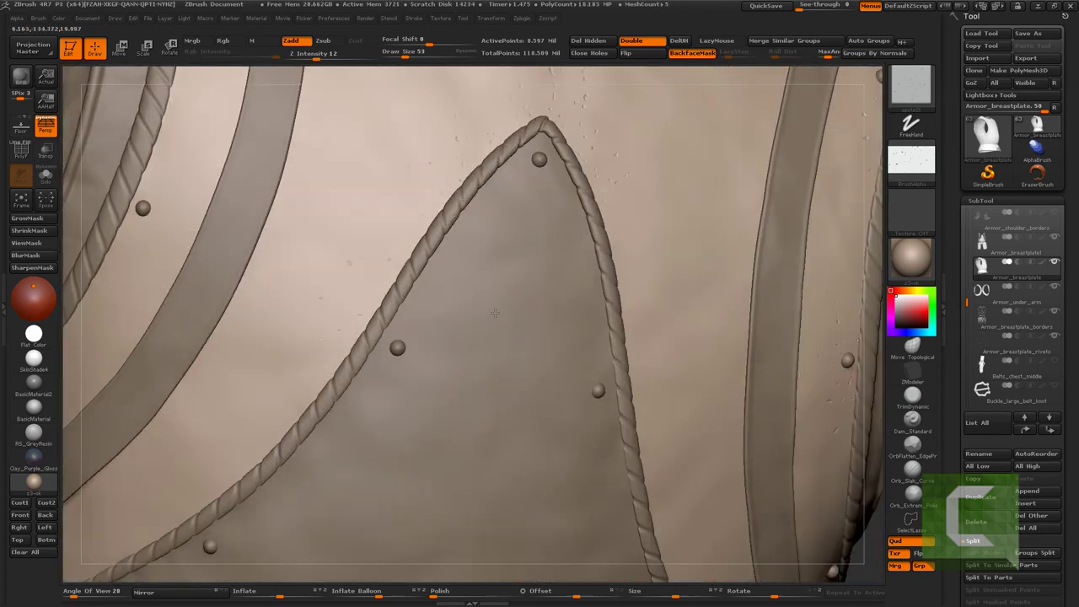
pyautogui.moveTo(443, 339)
pyautogui.mouseDown(button='right')
pyautogui.moveTo(523, 315)
pyautogui.moveTo(475, 303)
pyautogui.moveTo(418, 332)
pyautogui.moveTo(496, 373)
pyautogui.moveTo(480, 400)
pyautogui.mouseUp(button='right')
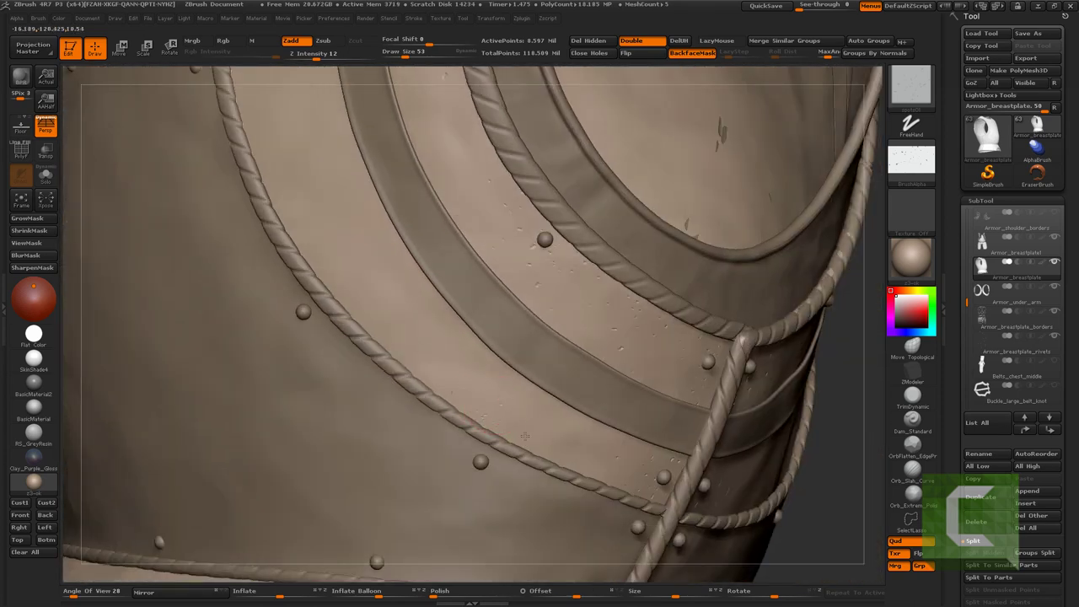
pyautogui.moveTo(390, 334); pyautogui.dragTo(424, 265, button='right')
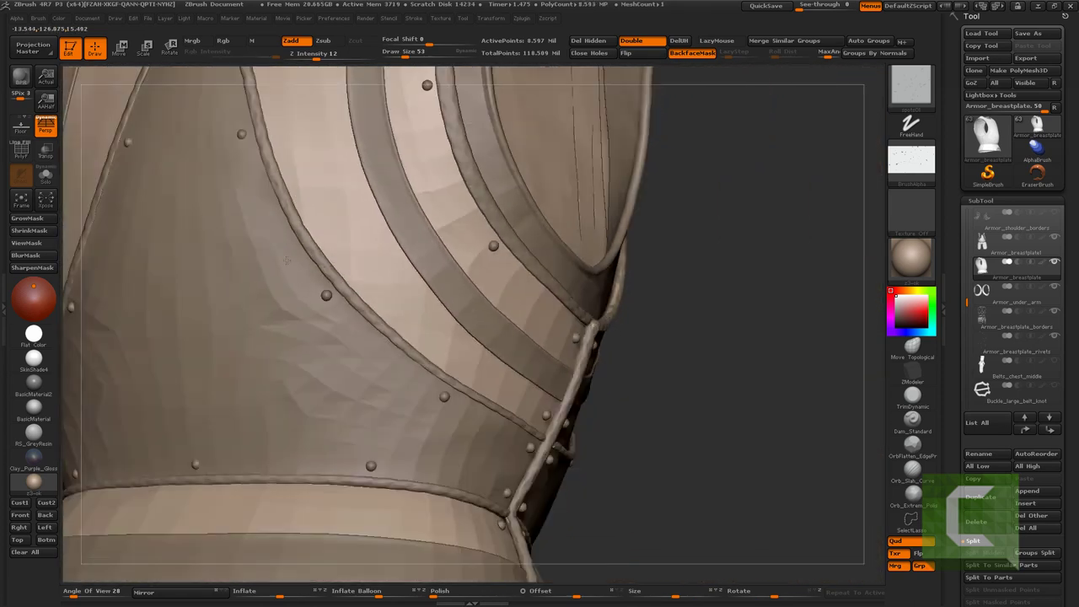
pyautogui.moveTo(435, 214)
pyautogui.mouseDown(button='right')
pyautogui.moveTo(270, 248)
pyautogui.moveTo(457, 308)
pyautogui.moveTo(449, 301)
pyautogui.mouseUp(button='right')
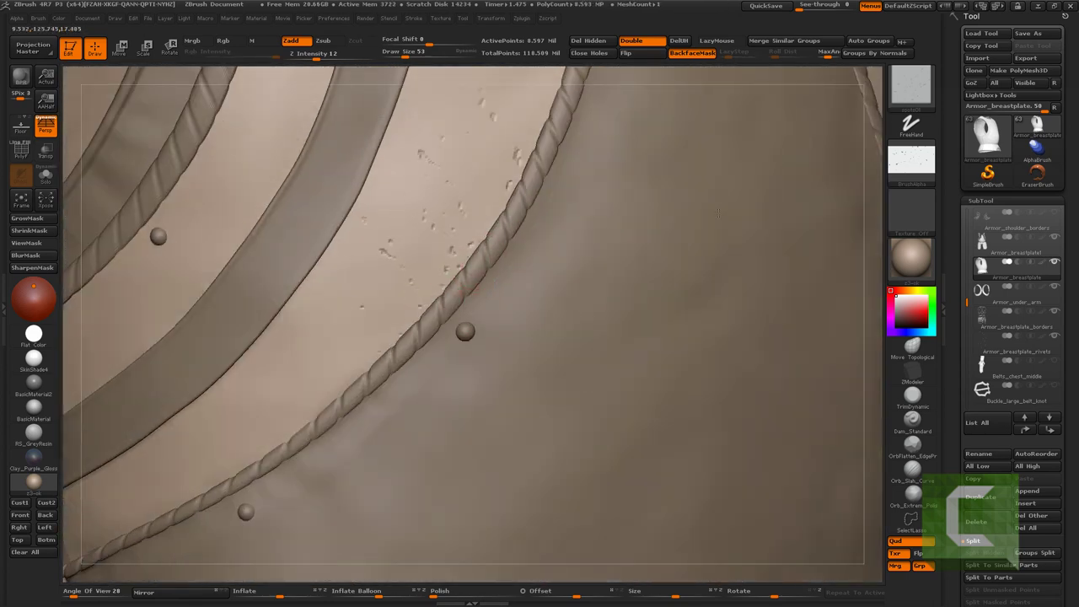
pyautogui.moveTo(718, 214)
pyautogui.mouseDown(button='right')
pyautogui.moveTo(201, 259)
pyautogui.moveTo(309, 259)
pyautogui.mouseUp(button='right')
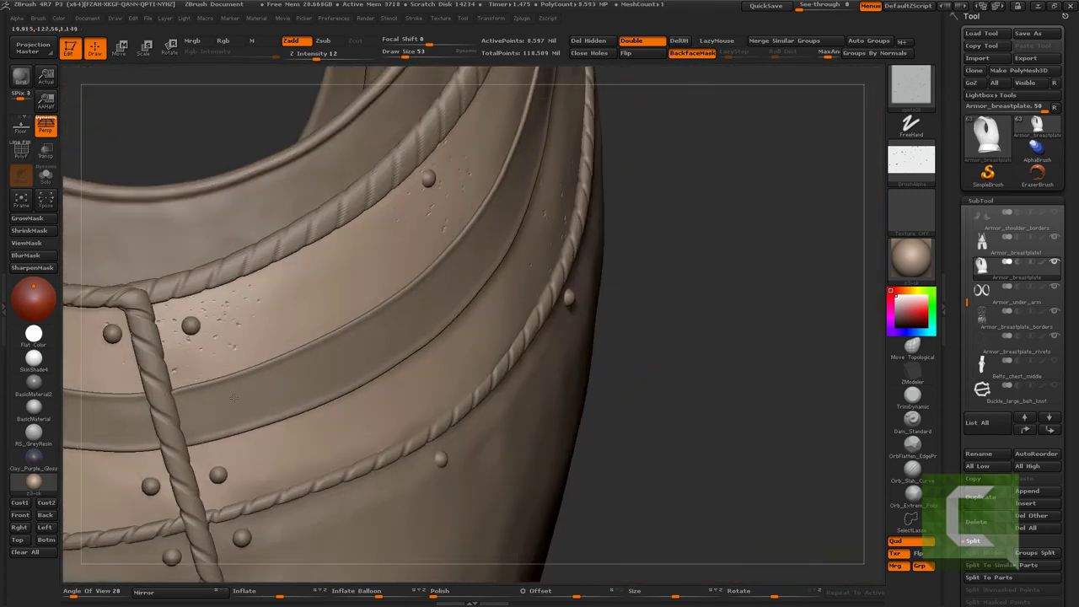
pyautogui.moveTo(233, 398); pyautogui.dragTo(213, 279, button='right')
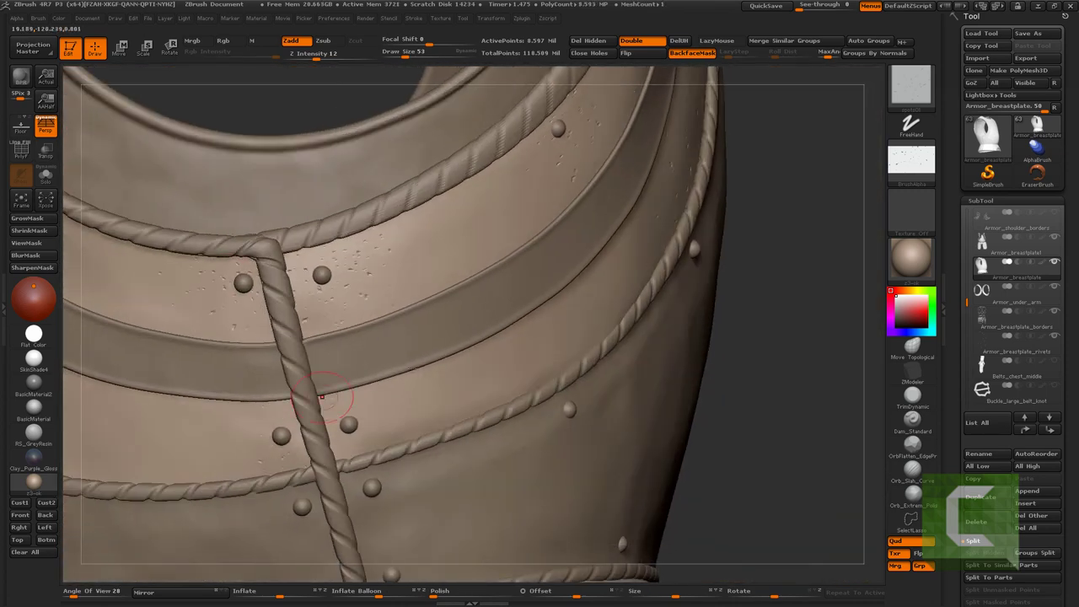
pyautogui.moveTo(319, 372); pyautogui.dragTo(454, 268)
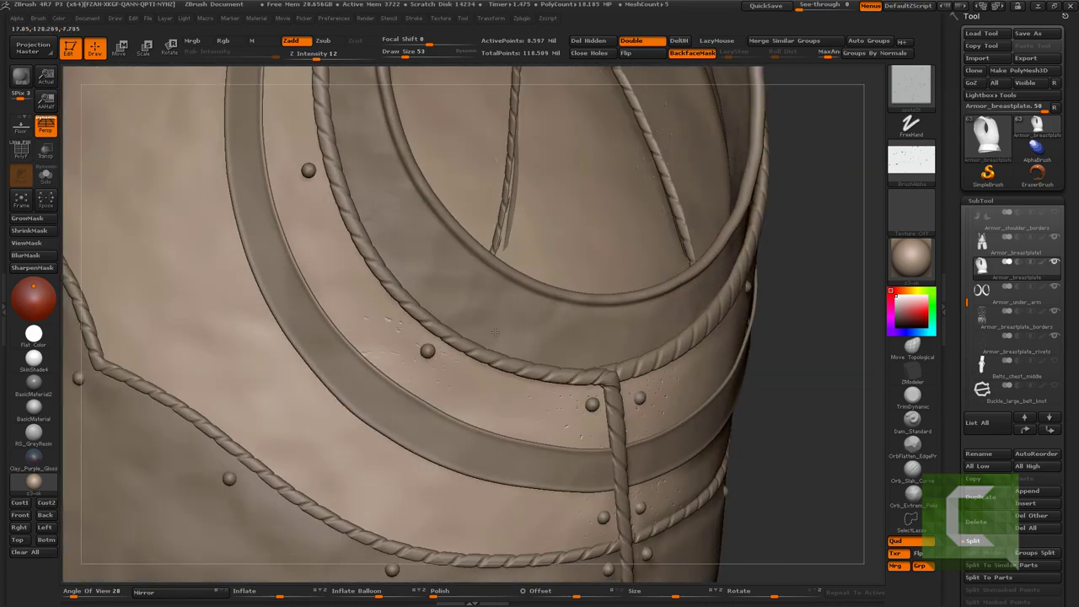
pyautogui.moveTo(495, 333); pyautogui.dragTo(395, 306)
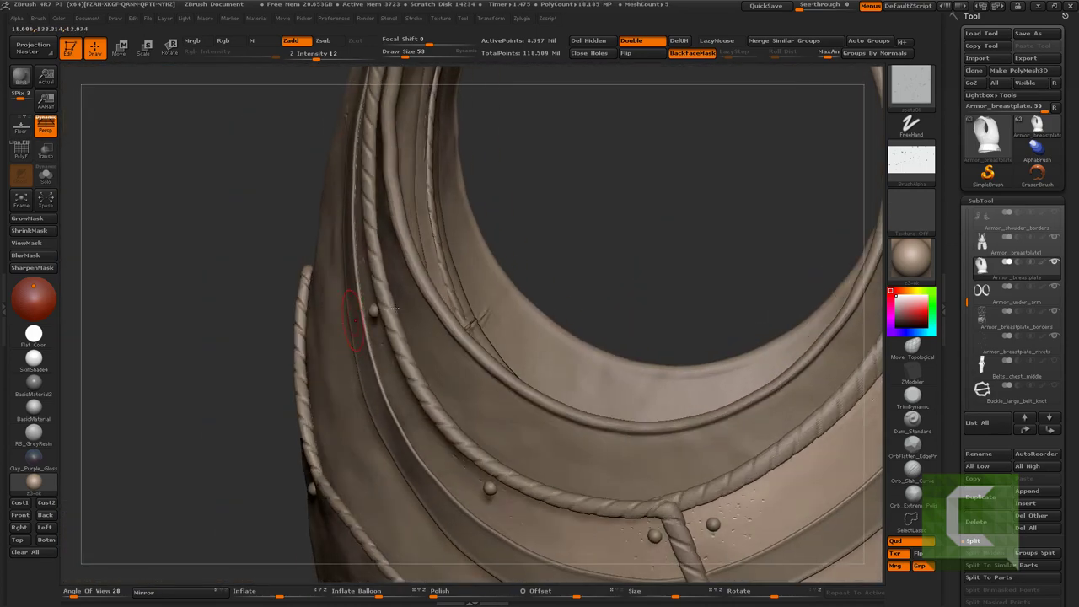
pyautogui.keyDown('alt'); pyautogui.click(395, 307); pyautogui.keyUp('alt')
pyautogui.press('f')
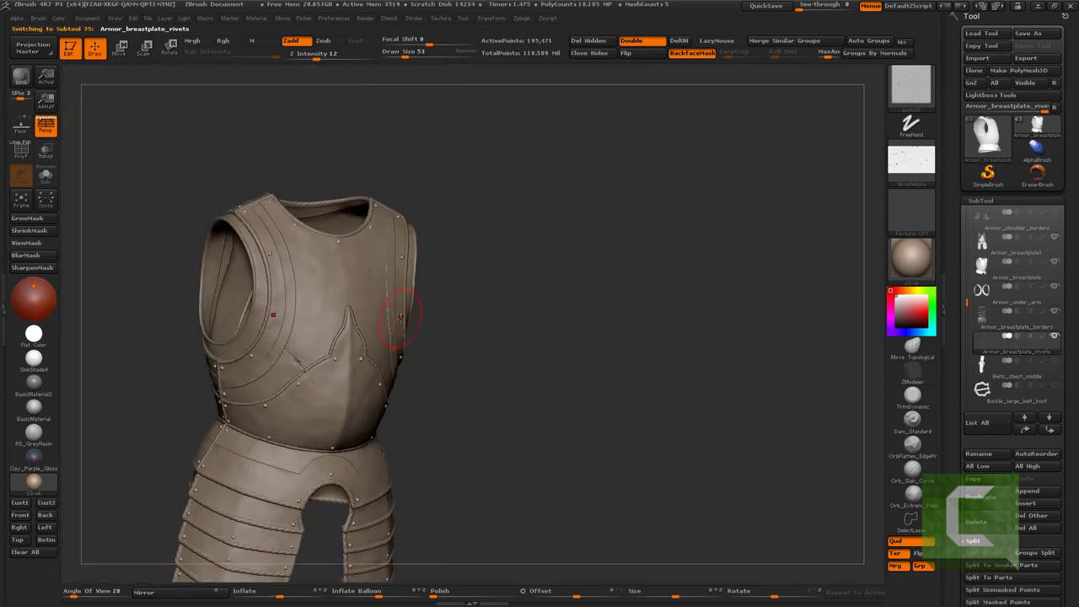
pyautogui.moveTo(401, 316)
pyautogui.mouseDown()
pyautogui.moveTo(545, 251)
pyautogui.moveTo(573, 258)
pyautogui.moveTo(621, 327)
pyautogui.moveTo(388, 306)
pyautogui.moveTo(436, 343)
pyautogui.moveTo(389, 288)
pyautogui.mouseUp()
pyautogui.press('b')
pyautogui.press('m')
pyautogui.press('t')
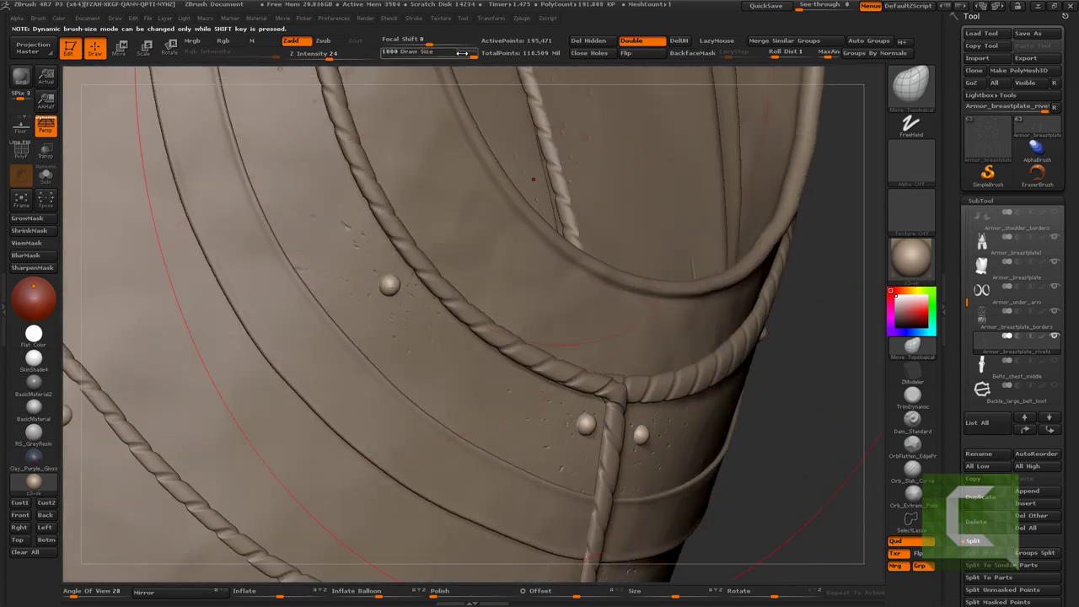
pyautogui.moveTo(472, 56); pyautogui.dragTo(389, 56)
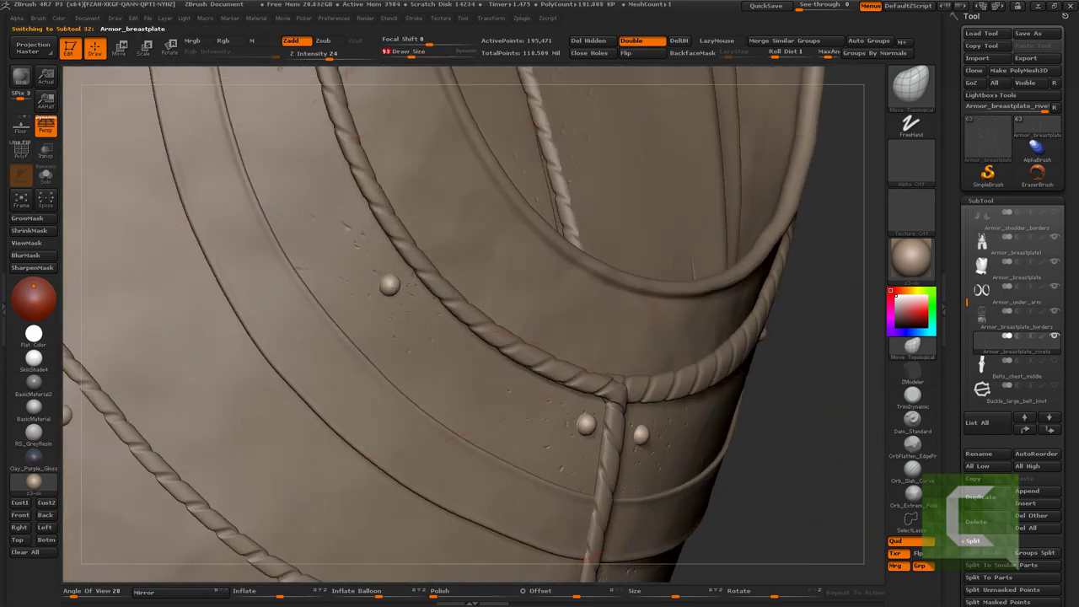
pyautogui.press('b')
pyautogui.click(831, 123)
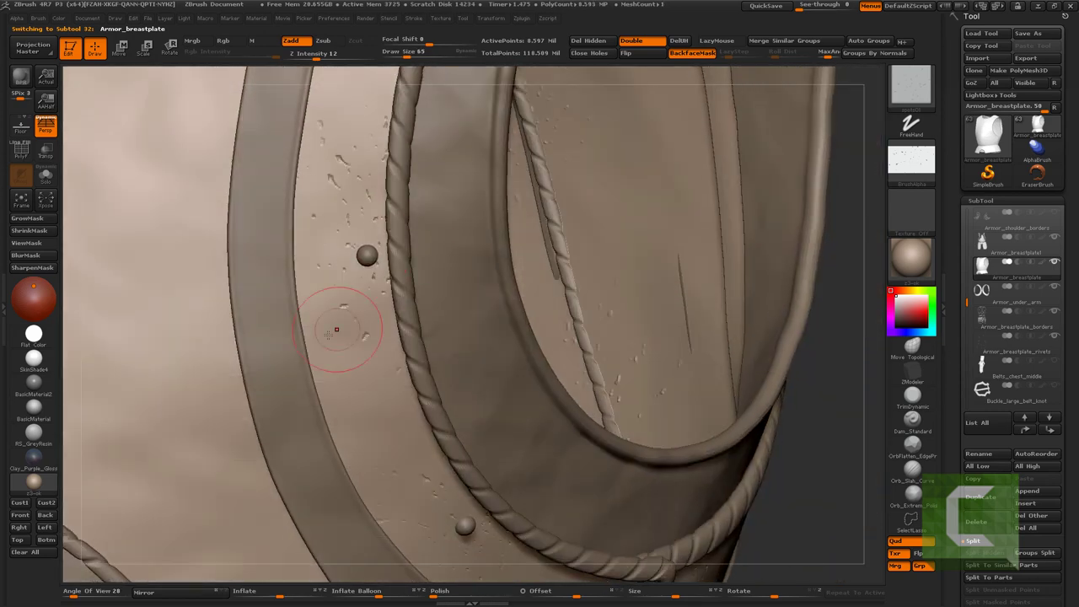
# Orbit around the shoulder and chest to check the new cross scratch and the crack
pyautogui.moveTo(337, 265)
pyautogui.mouseDown(button='right')
pyautogui.moveTo(257, 327)
pyautogui.moveTo(346, 274)
pyautogui.mouseUp(button='right')
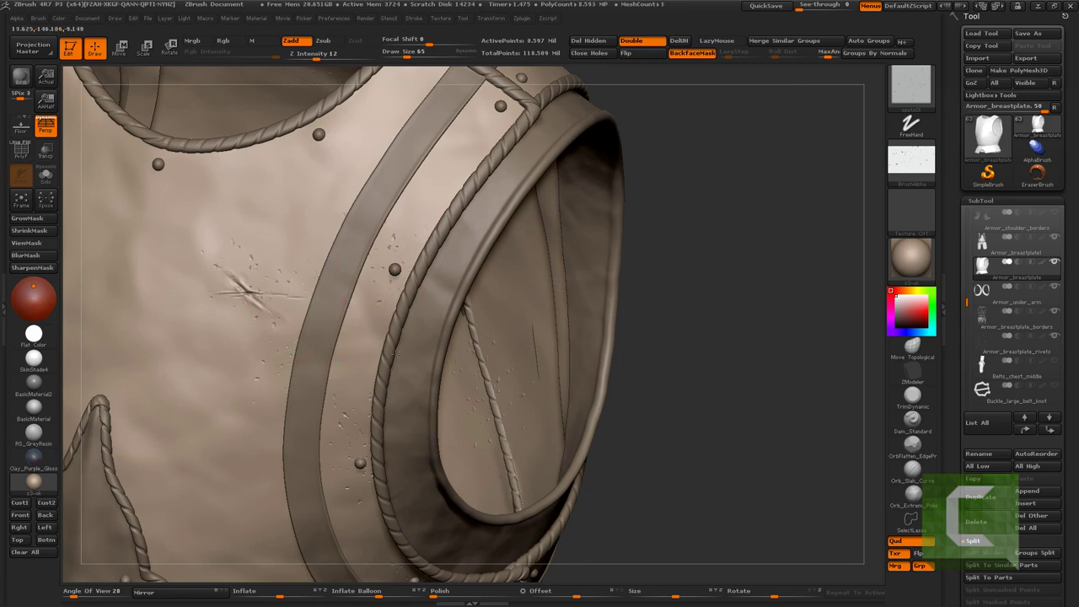
pyautogui.moveTo(393, 354); pyautogui.dragTo(461, 242, button='right')
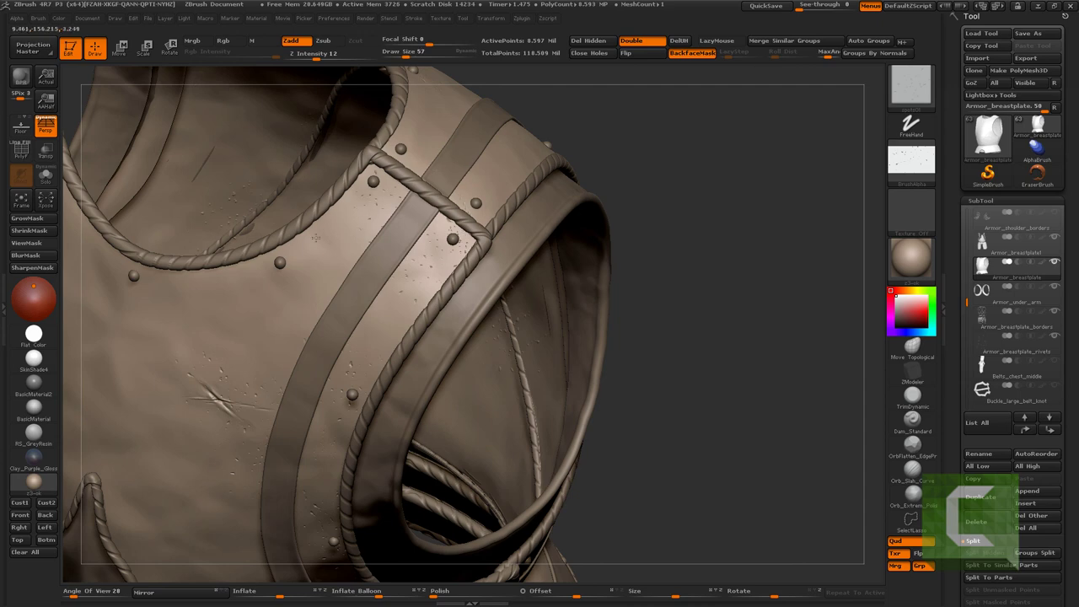
pyautogui.moveTo(324, 248)
pyautogui.mouseDown(button='right')
pyautogui.moveTo(296, 257)
pyautogui.moveTo(309, 232)
pyautogui.mouseUp(button='right')
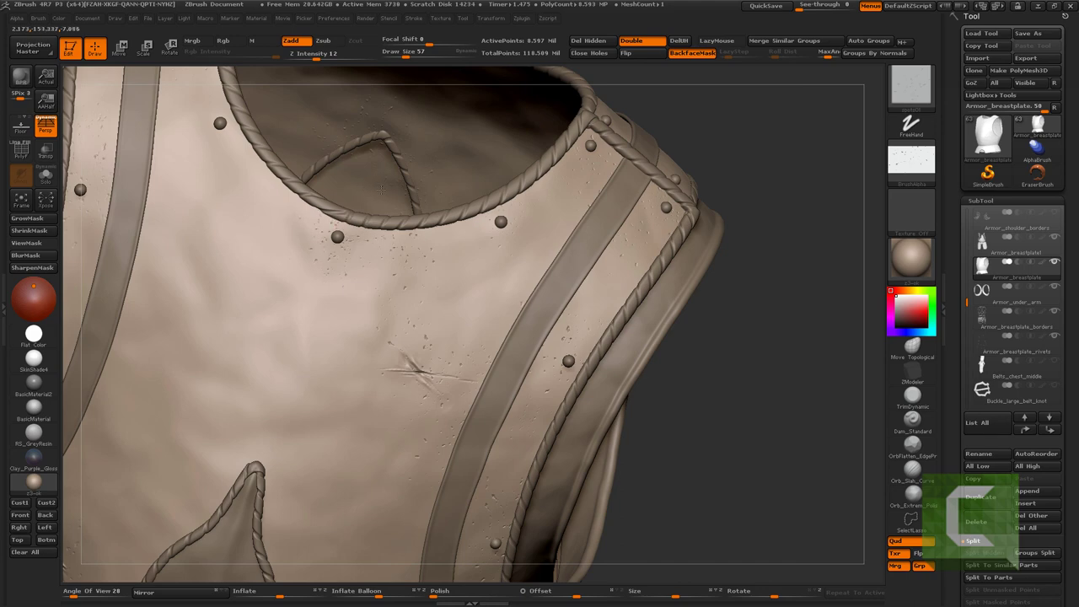
pyautogui.moveTo(382, 189)
pyautogui.mouseDown(button='right')
pyautogui.moveTo(218, 218)
pyautogui.moveTo(337, 338)
pyautogui.mouseUp(button='right')
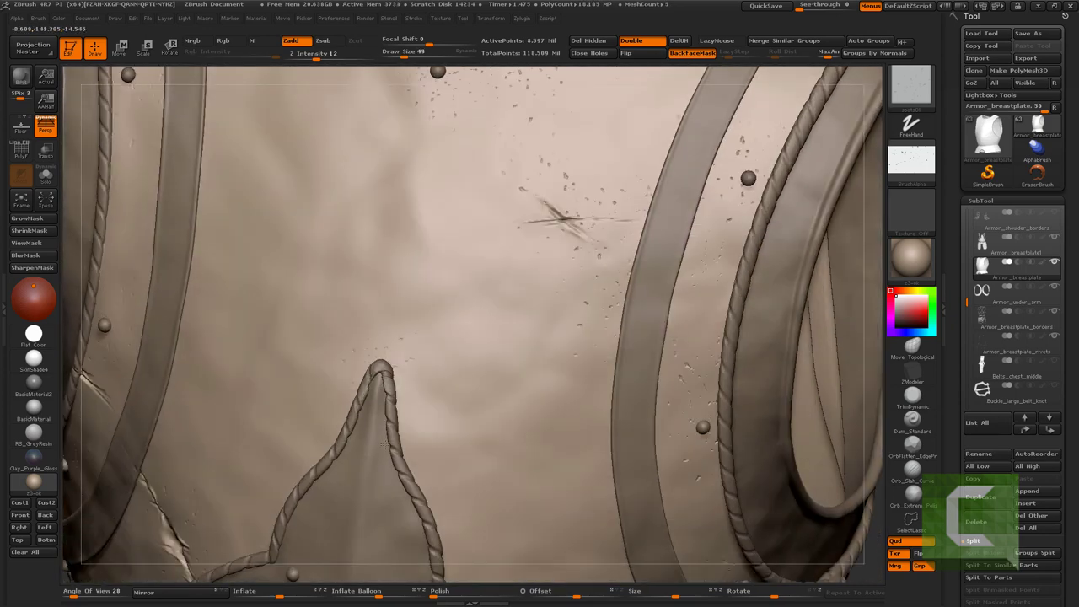
pyautogui.moveTo(397, 406); pyautogui.dragTo(329, 244, button='right')
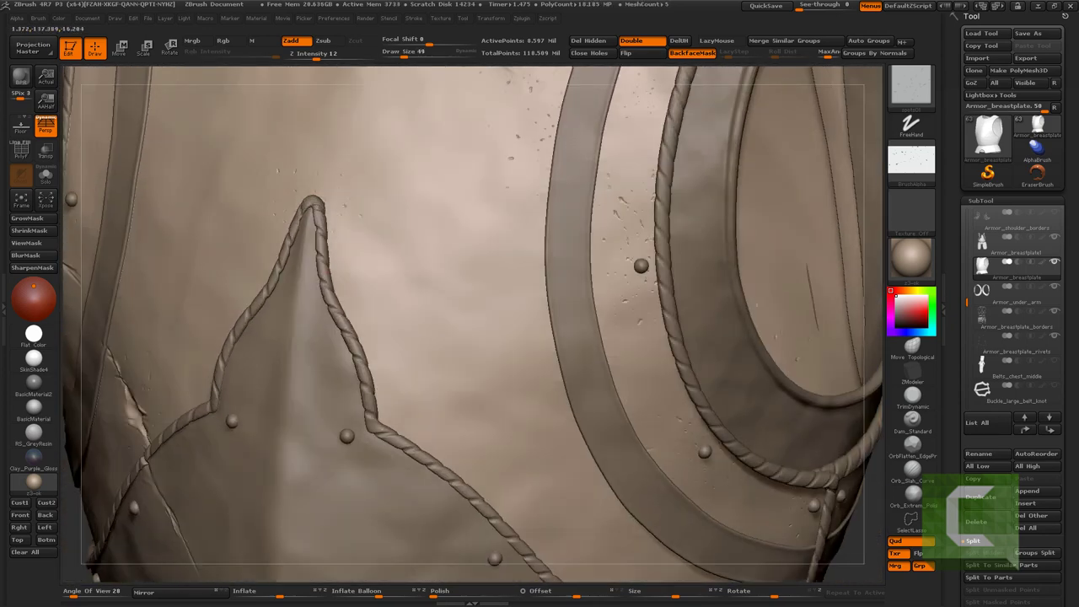
pyautogui.moveTo(385, 448); pyautogui.dragTo(391, 417, button='right')
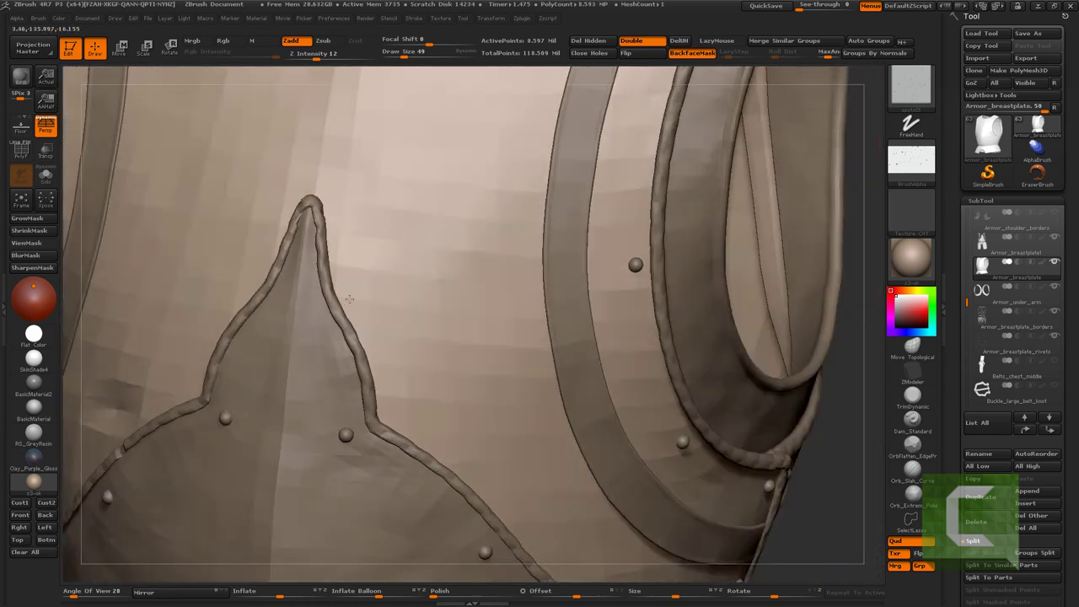
pyautogui.moveTo(399, 375)
pyautogui.mouseDown(button='right')
pyautogui.moveTo(349, 253)
pyautogui.moveTo(370, 243)
pyautogui.moveTo(284, 355)
pyautogui.moveTo(430, 353)
pyautogui.moveTo(372, 285)
pyautogui.mouseUp(button='right')
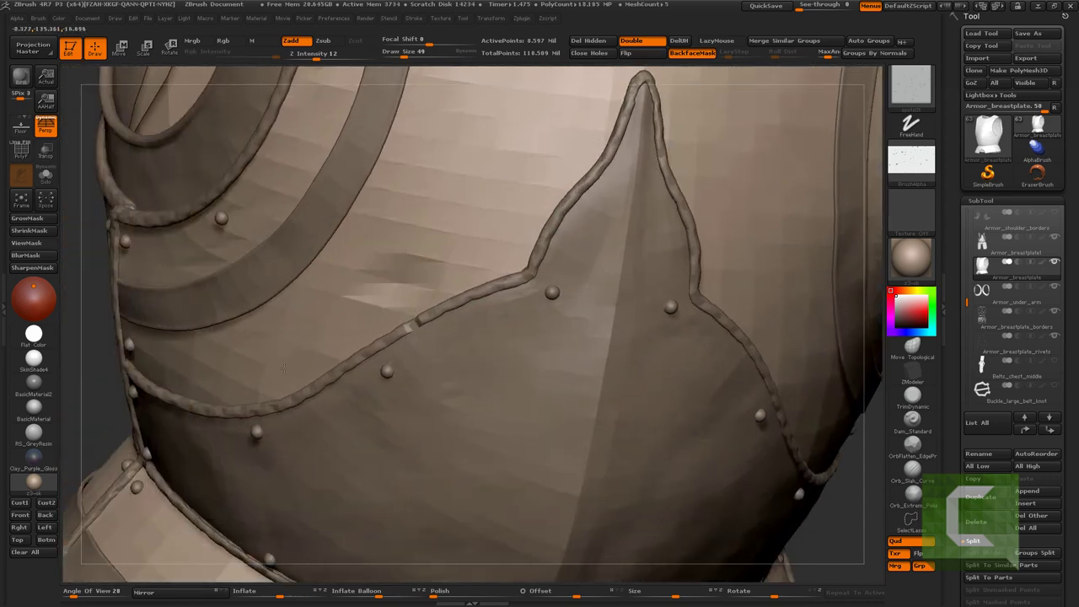
pyautogui.moveTo(478, 219)
pyautogui.mouseDown(button='right')
pyautogui.moveTo(296, 356)
pyautogui.moveTo(487, 301)
pyautogui.mouseUp(button='right')
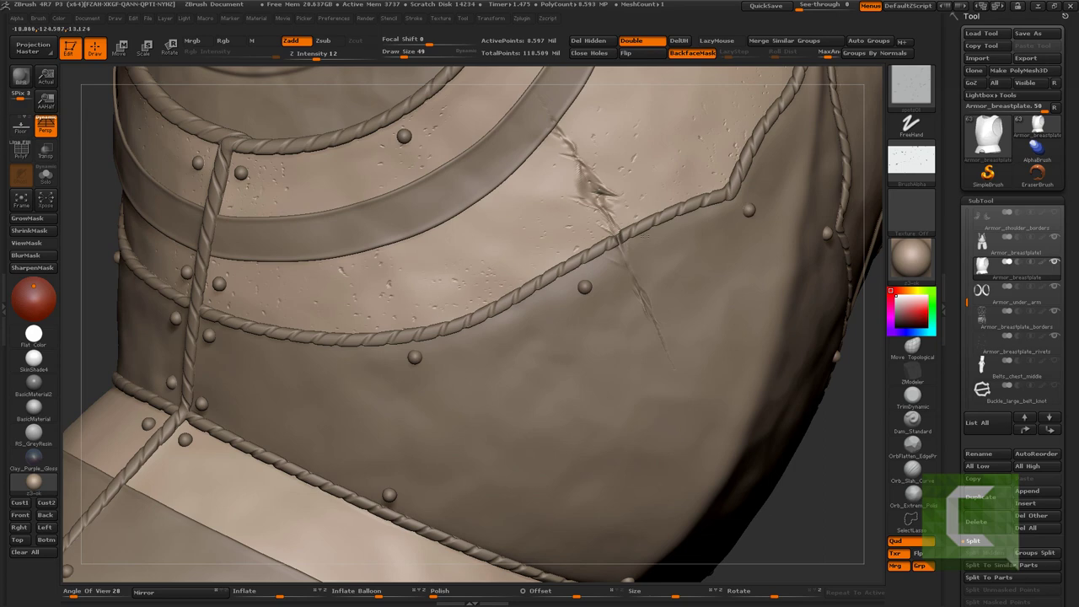
pyautogui.moveTo(472, 278)
pyautogui.mouseDown(button='right')
pyautogui.moveTo(578, 168)
pyautogui.moveTo(459, 207)
pyautogui.mouseUp(button='right')
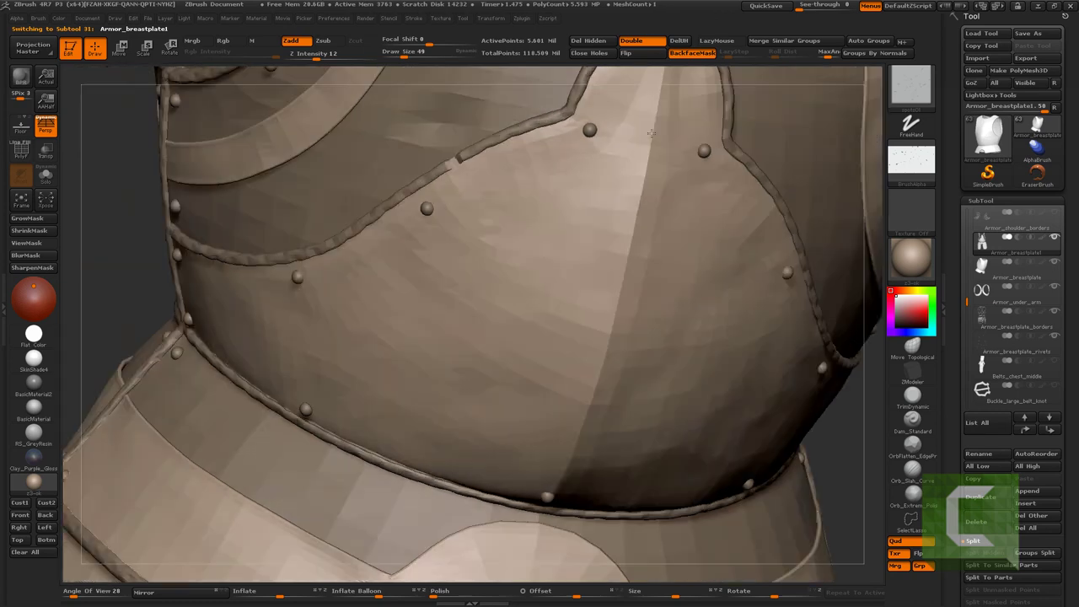
pyautogui.moveTo(591, 202); pyautogui.dragTo(456, 281, button='right')
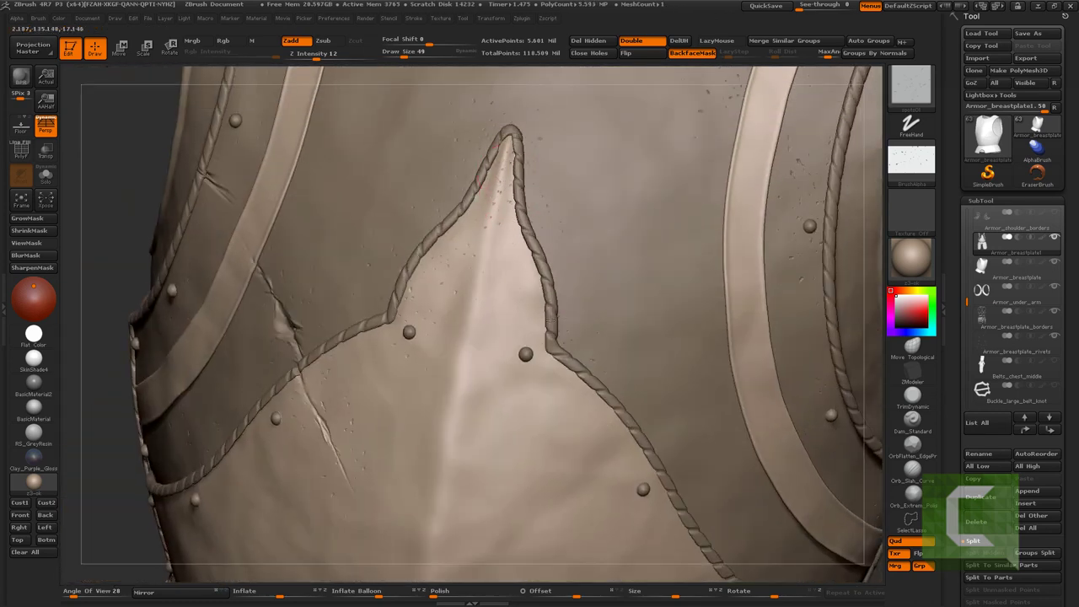
pyautogui.moveTo(538, 338); pyautogui.dragTo(581, 260, button='right')
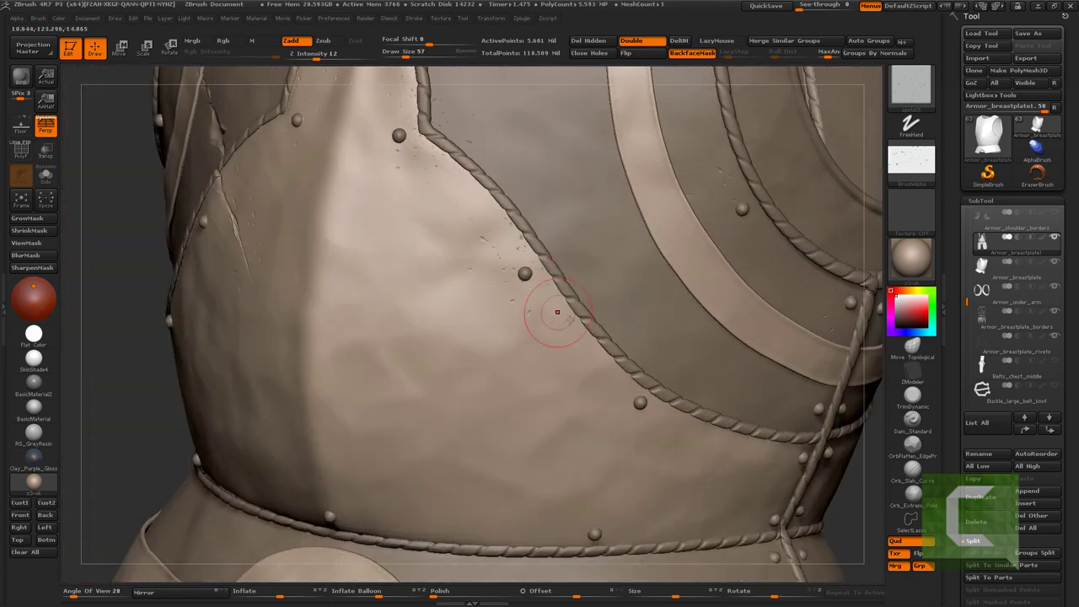
pyautogui.moveTo(551, 312); pyautogui.dragTo(645, 357, button='right')
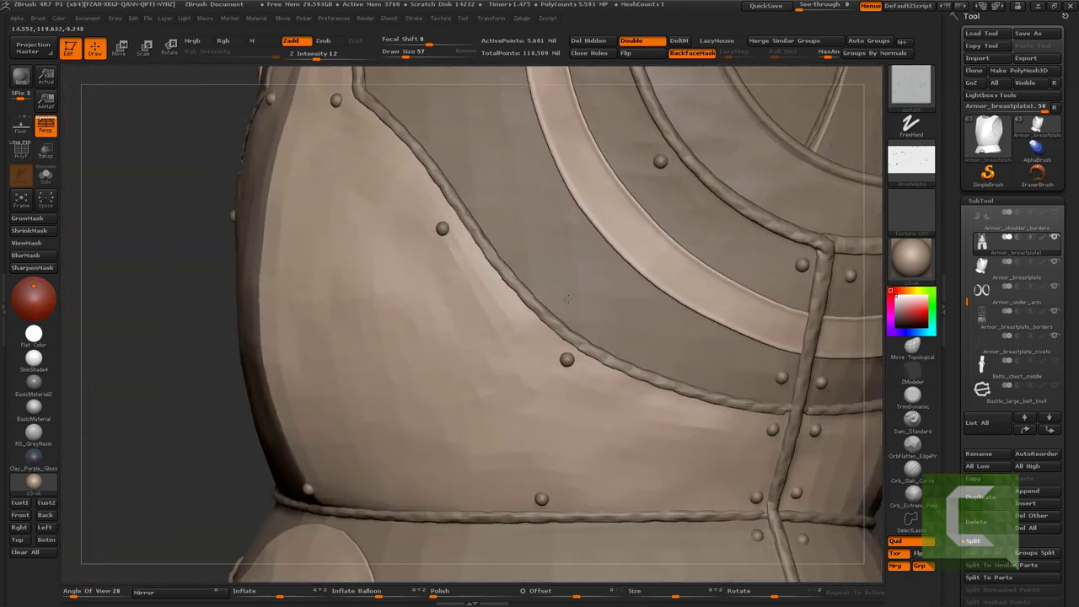
pyautogui.moveTo(740, 389); pyautogui.dragTo(733, 440, button='right')
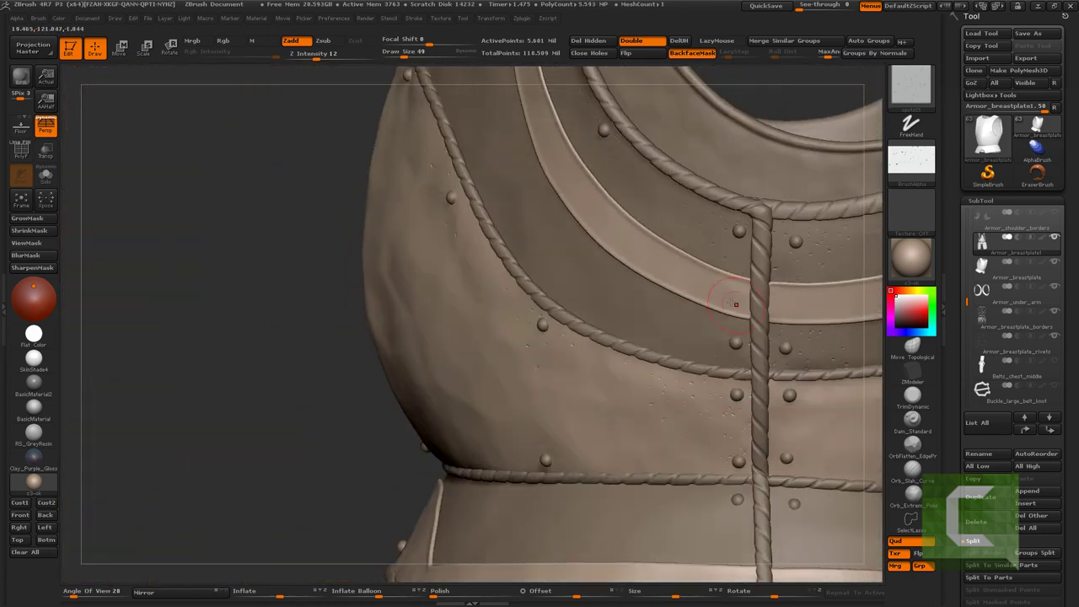
pyautogui.moveTo(808, 308); pyautogui.dragTo(613, 390, button='right')
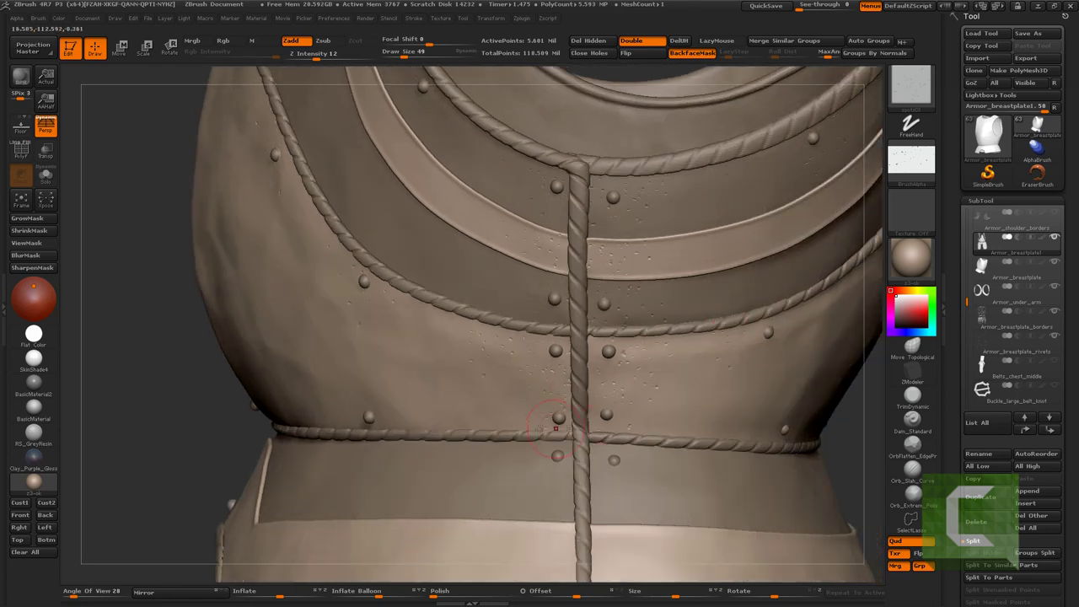
pyautogui.moveTo(556, 428); pyautogui.dragTo(345, 414, button='right')
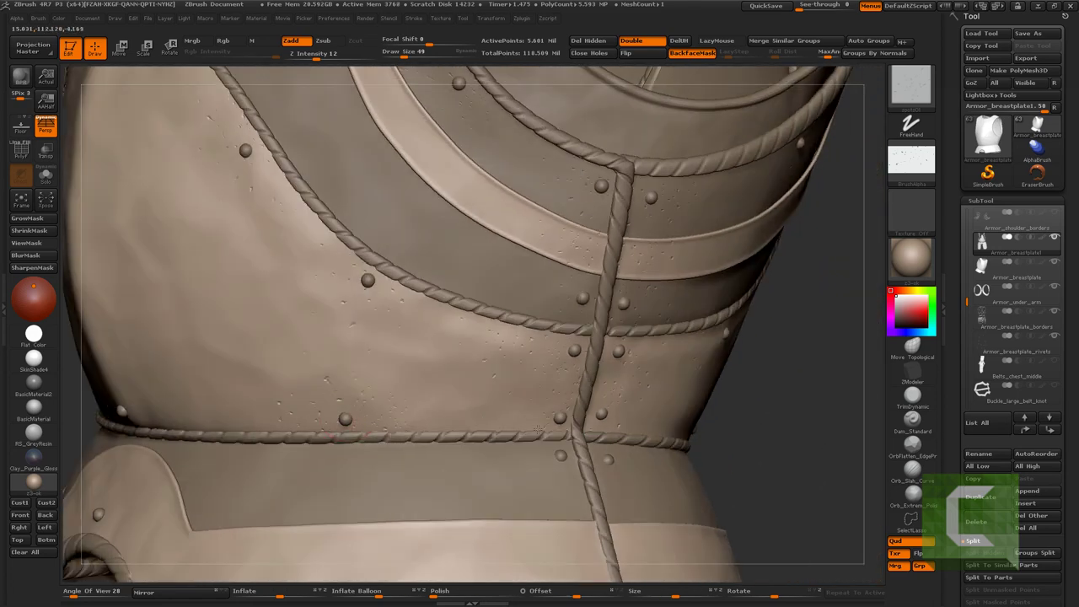
pyautogui.moveTo(540, 430); pyautogui.dragTo(506, 234, button='right')
pyautogui.moveTo(273, 388)
pyautogui.mouseDown(button='right')
pyautogui.moveTo(270, 420)
pyautogui.moveTo(516, 334)
pyautogui.mouseUp(button='right')
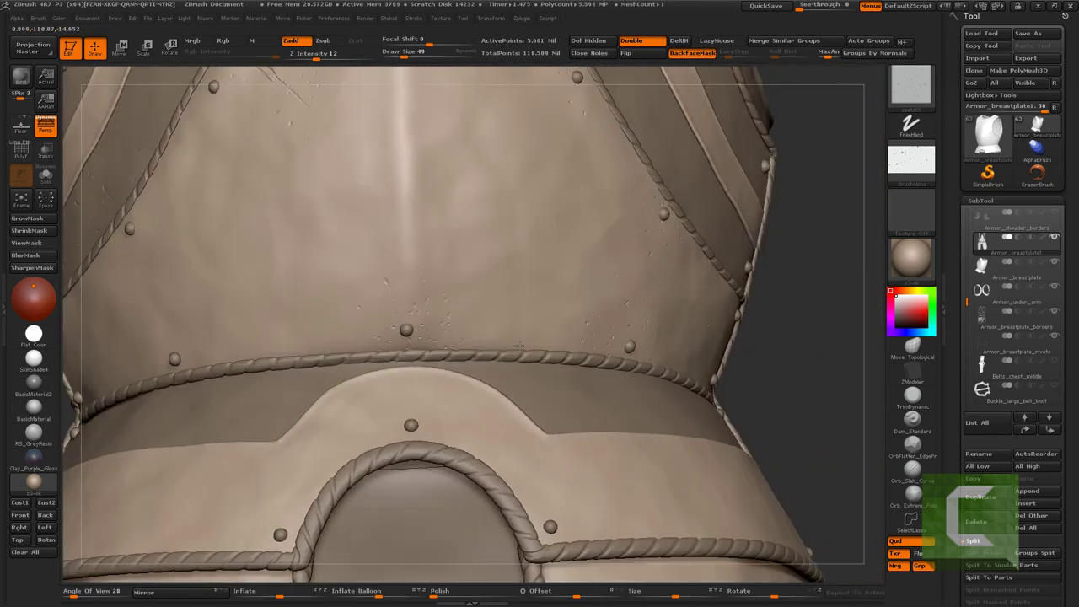
pyautogui.moveTo(653, 312)
pyautogui.mouseDown(button='right')
pyautogui.moveTo(446, 291)
pyautogui.moveTo(513, 387)
pyautogui.mouseUp(button='right')
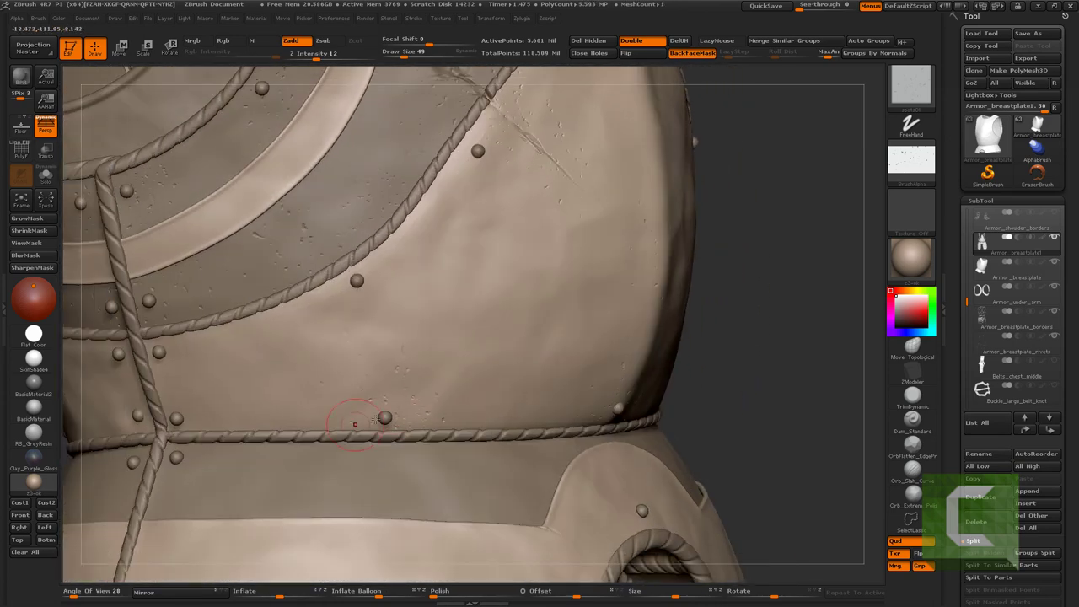
pyautogui.moveTo(246, 403); pyautogui.dragTo(264, 403, button='right')
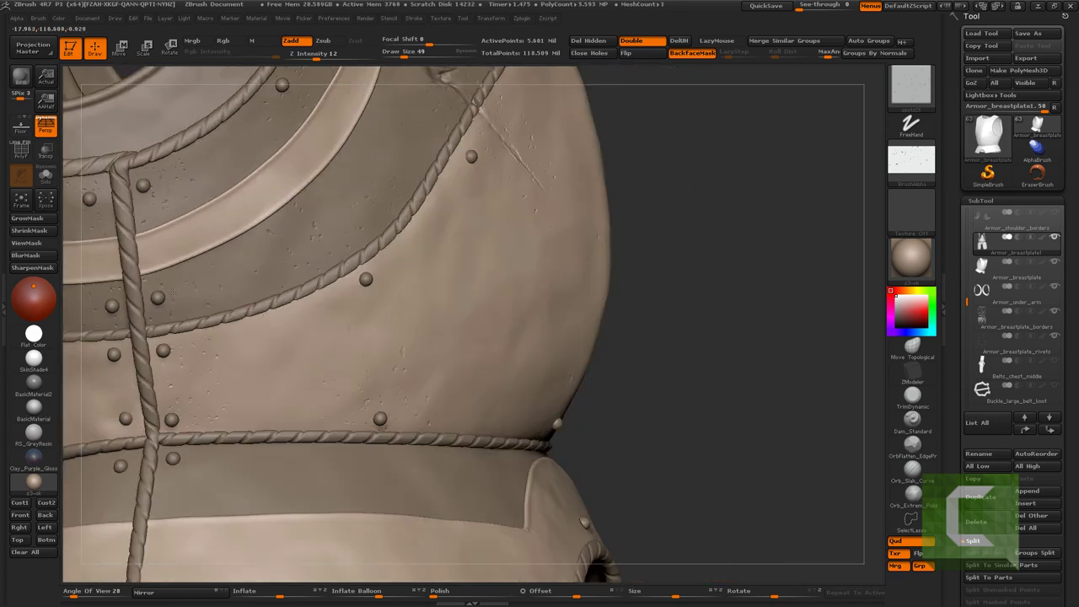
pyautogui.moveTo(171, 293); pyautogui.dragTo(326, 306, button='right')
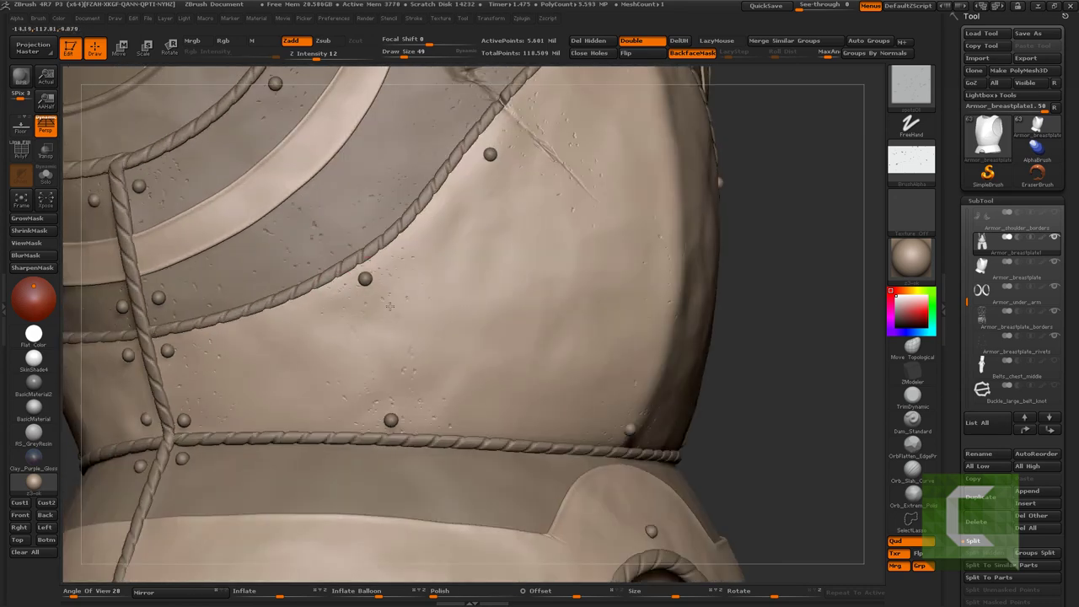
pyautogui.moveTo(466, 231); pyautogui.dragTo(511, 195, button='right')
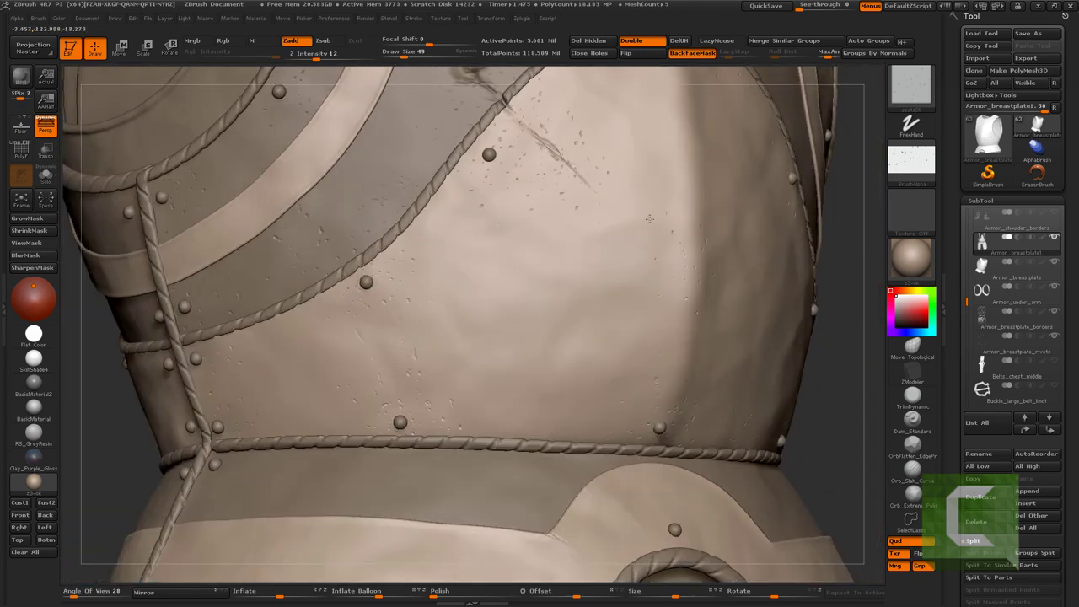
pyautogui.moveTo(730, 384); pyautogui.dragTo(439, 220, button='right')
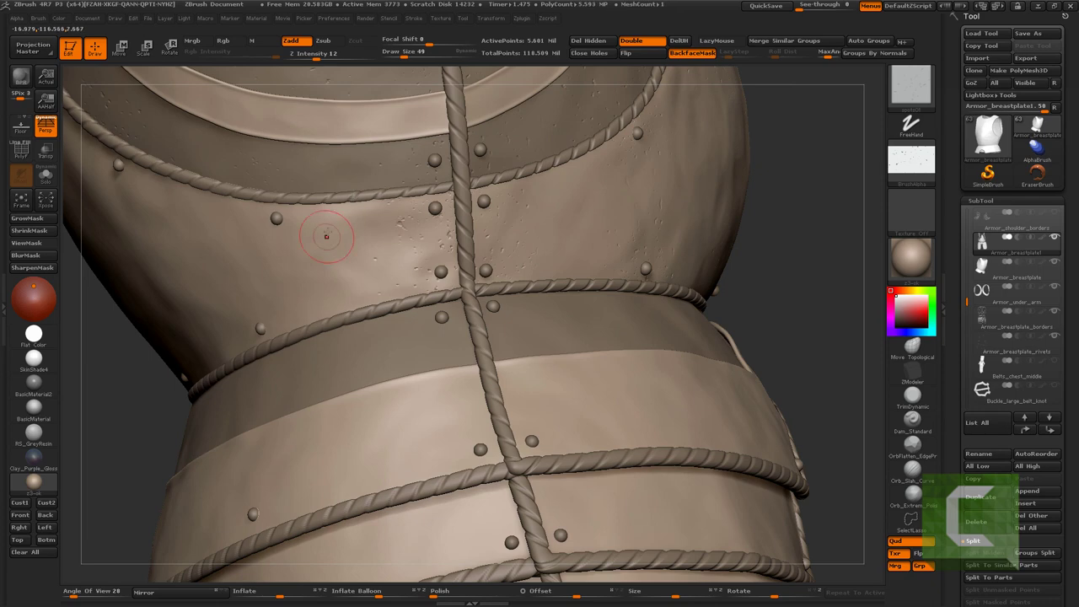
pyautogui.moveTo(353, 195); pyautogui.dragTo(335, 204, button='right')
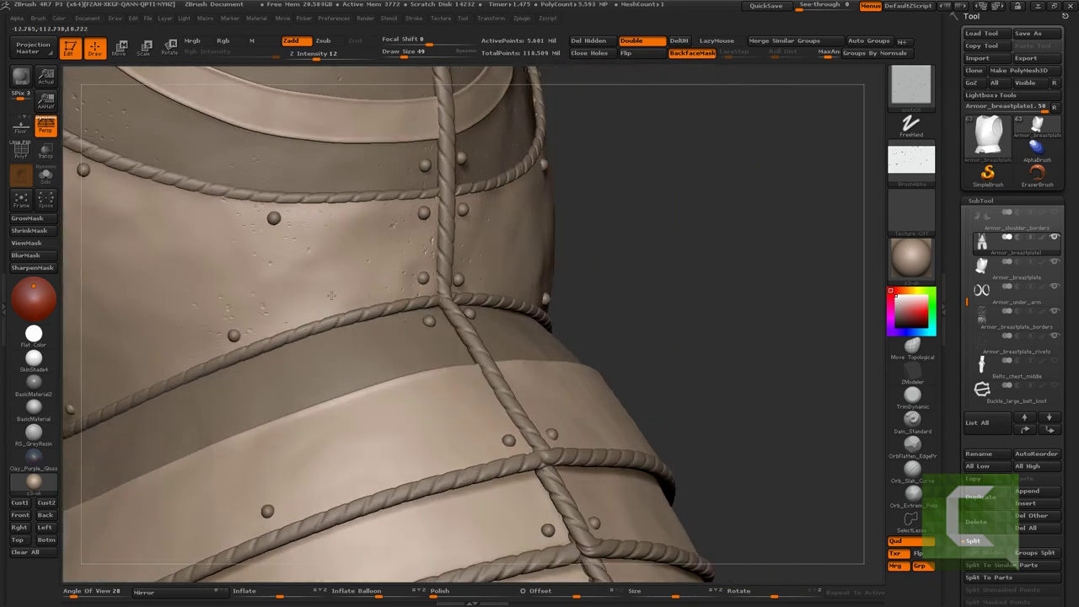
pyautogui.moveTo(466, 259); pyautogui.dragTo(567, 247, button='right')
pyautogui.moveTo(360, 504); pyautogui.dragTo(427, 514, button='right')
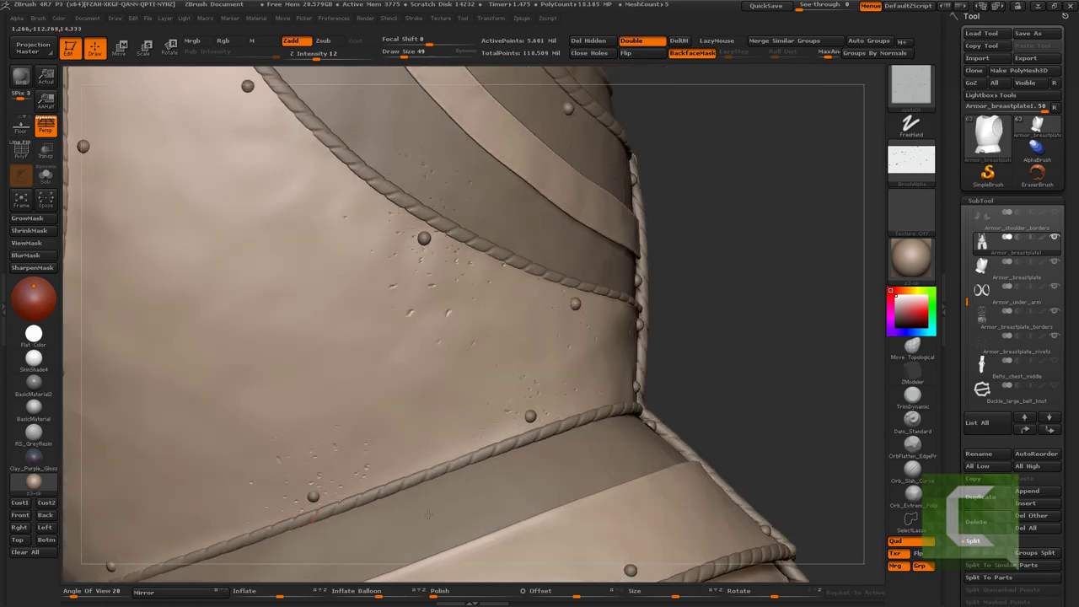
pyautogui.moveTo(392, 302); pyautogui.dragTo(302, 300, button='right')
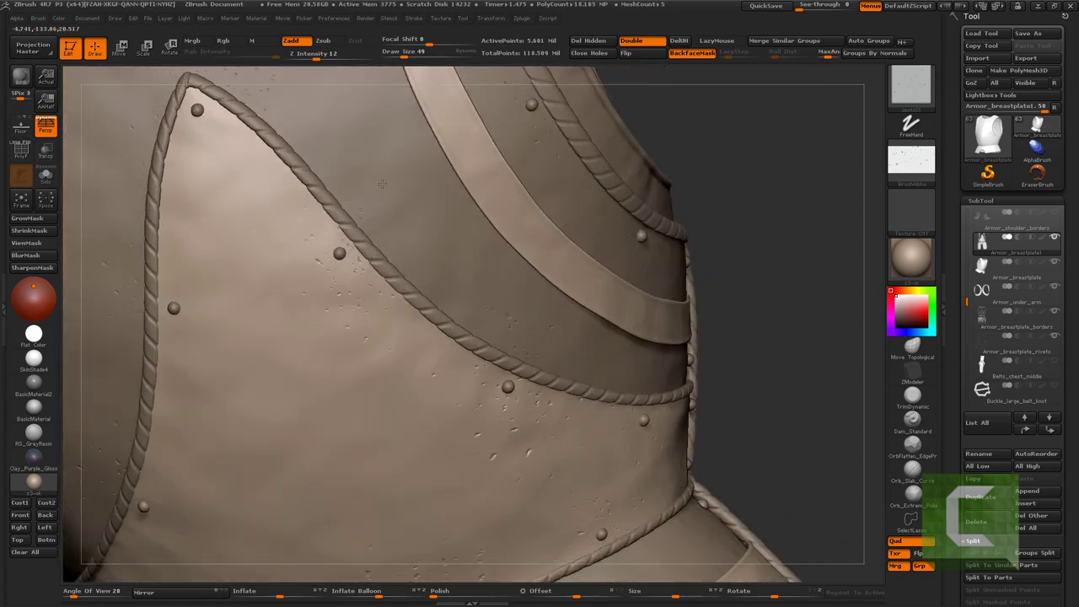
pyautogui.moveTo(185, 316)
pyautogui.mouseDown(button='right')
pyautogui.moveTo(152, 329)
pyautogui.moveTo(246, 349)
pyautogui.mouseUp(button='right')
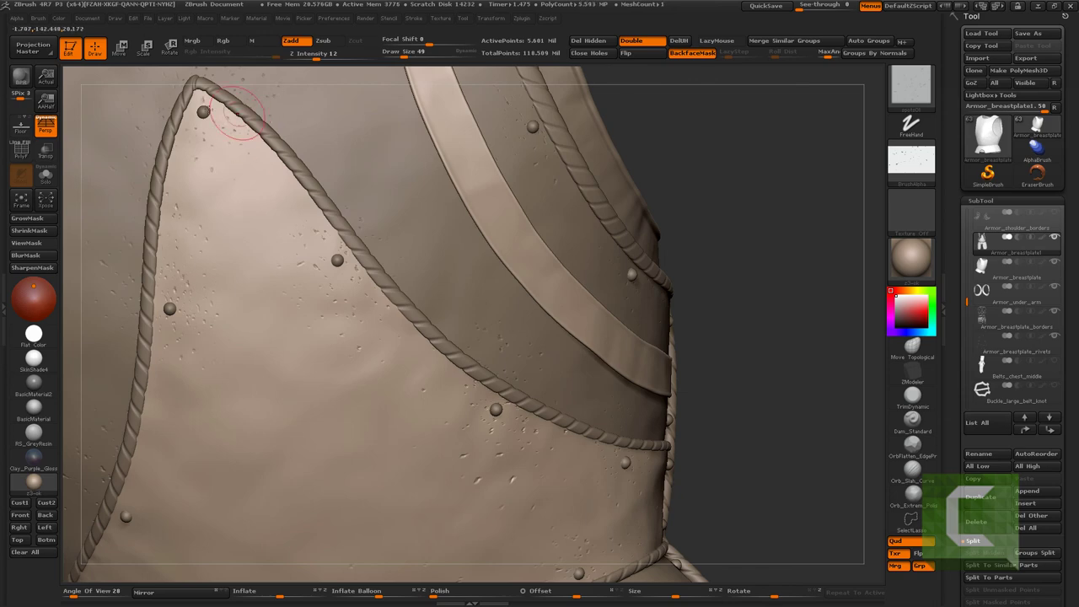
pyautogui.moveTo(337, 262); pyautogui.dragTo(400, 321, button='right')
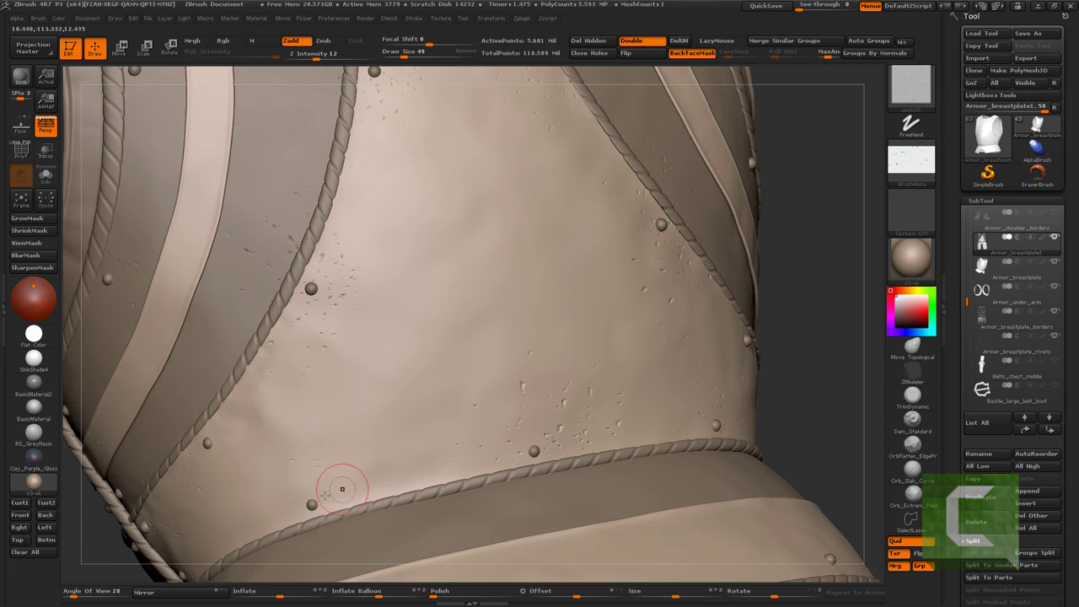
pyautogui.moveTo(374, 499)
pyautogui.mouseDown(button='right')
pyautogui.moveTo(357, 447)
pyautogui.moveTo(333, 438)
pyautogui.mouseUp(button='right')
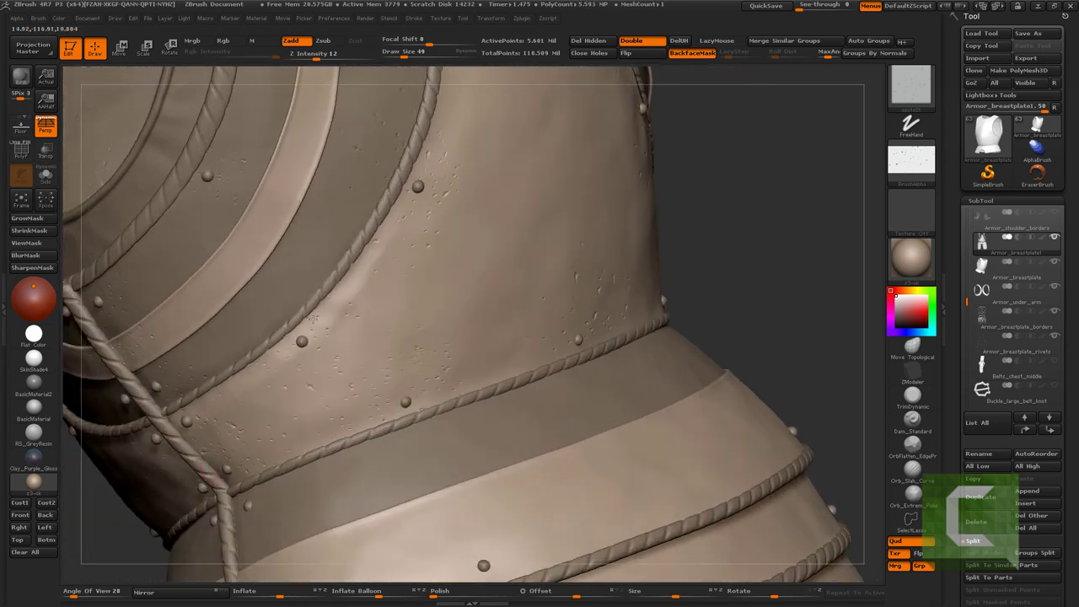
pyautogui.moveTo(313, 318); pyautogui.dragTo(517, 245, button='right')
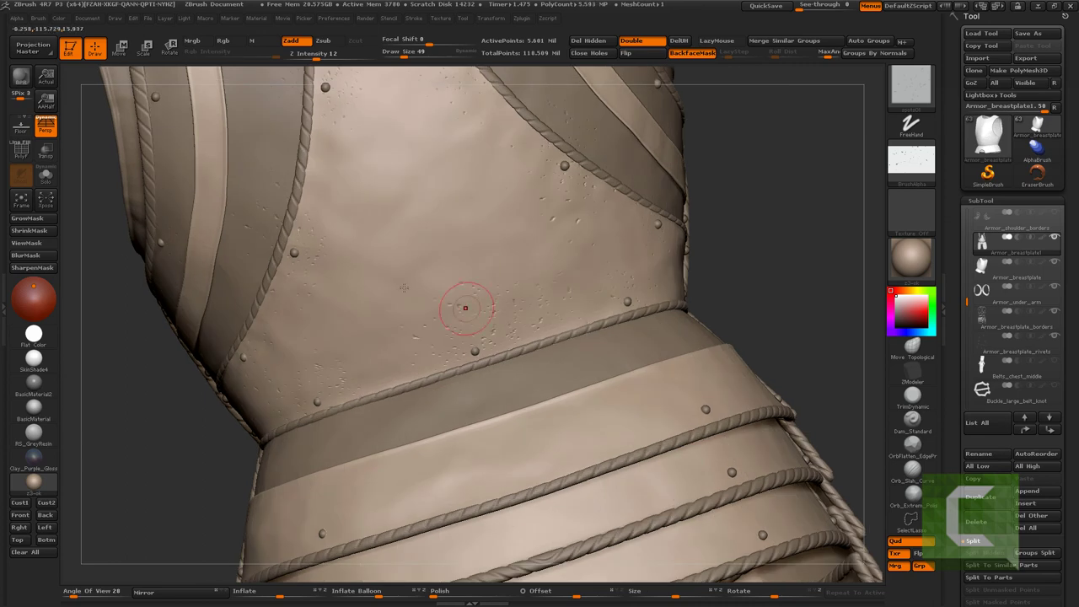
pyautogui.moveTo(362, 192)
pyautogui.mouseDown(button='right')
pyautogui.moveTo(301, 338)
pyautogui.moveTo(374, 233)
pyautogui.moveTo(607, 215)
pyautogui.moveTo(316, 180)
pyautogui.moveTo(334, 282)
pyautogui.moveTo(354, 217)
pyautogui.moveTo(396, 236)
pyautogui.moveTo(307, 202)
pyautogui.moveTo(289, 213)
pyautogui.moveTo(303, 238)
pyautogui.mouseUp(button='right')
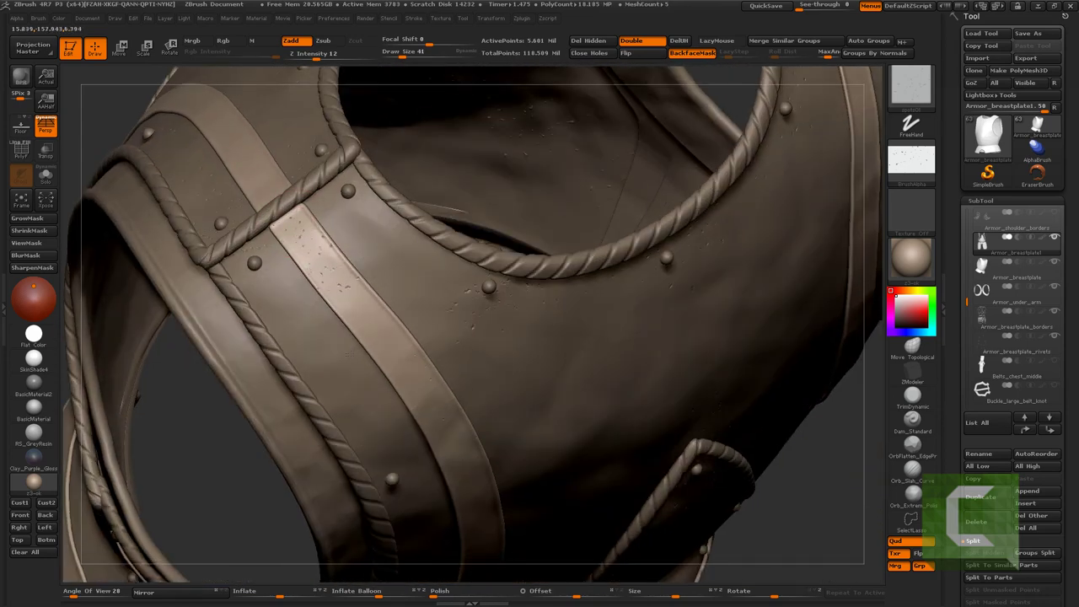
# Select Armor_breastplate and orbit to view the neck opening, arm openings and inner straps
pyautogui.keyDown('alt'); pyautogui.click(268, 304); pyautogui.keyUp('alt')
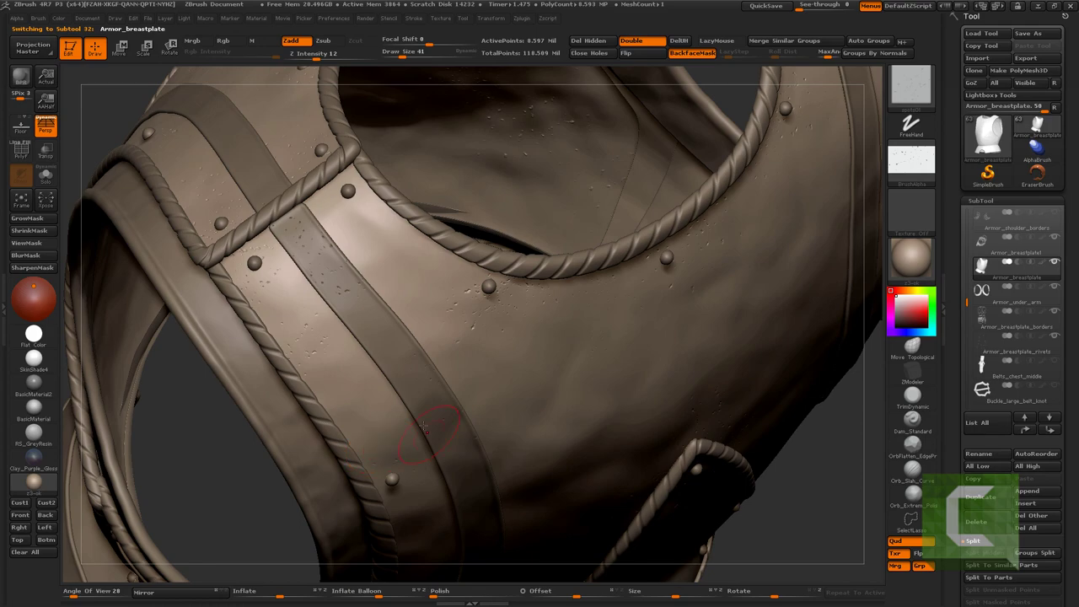
pyautogui.moveTo(423, 428); pyautogui.dragTo(421, 516, button='right')
pyautogui.moveTo(380, 224); pyautogui.dragTo(331, 187, button='right')
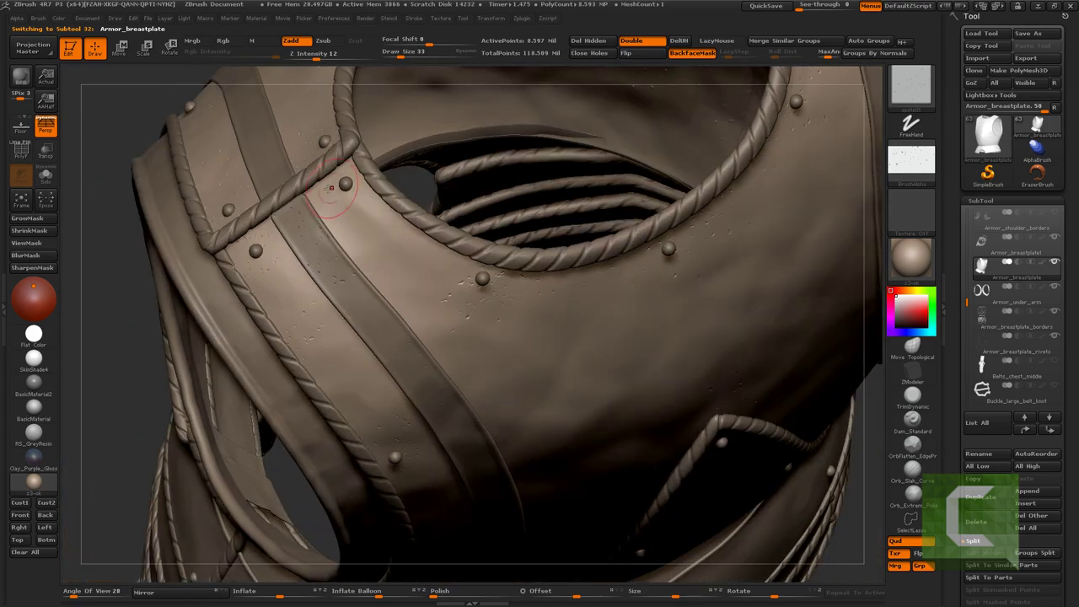
pyautogui.moveTo(462, 250); pyautogui.dragTo(417, 187, button='right')
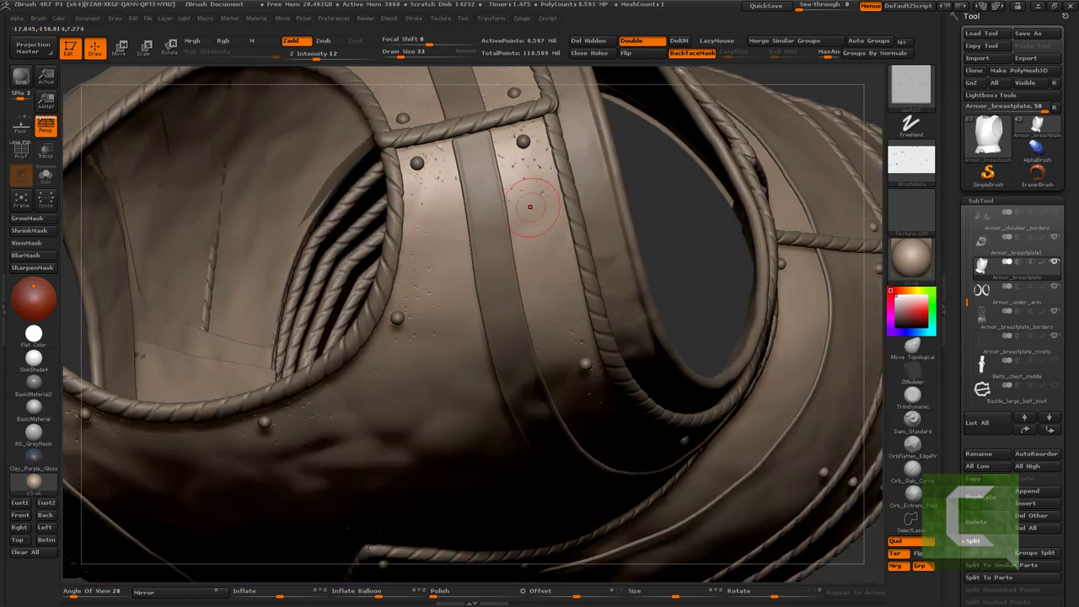
# On Armor_breastplate1, nudge the vertical strap with Move Topological at a low subdivision level
pyautogui.keyDown('alt'); pyautogui.click(474, 155); pyautogui.keyUp('alt')
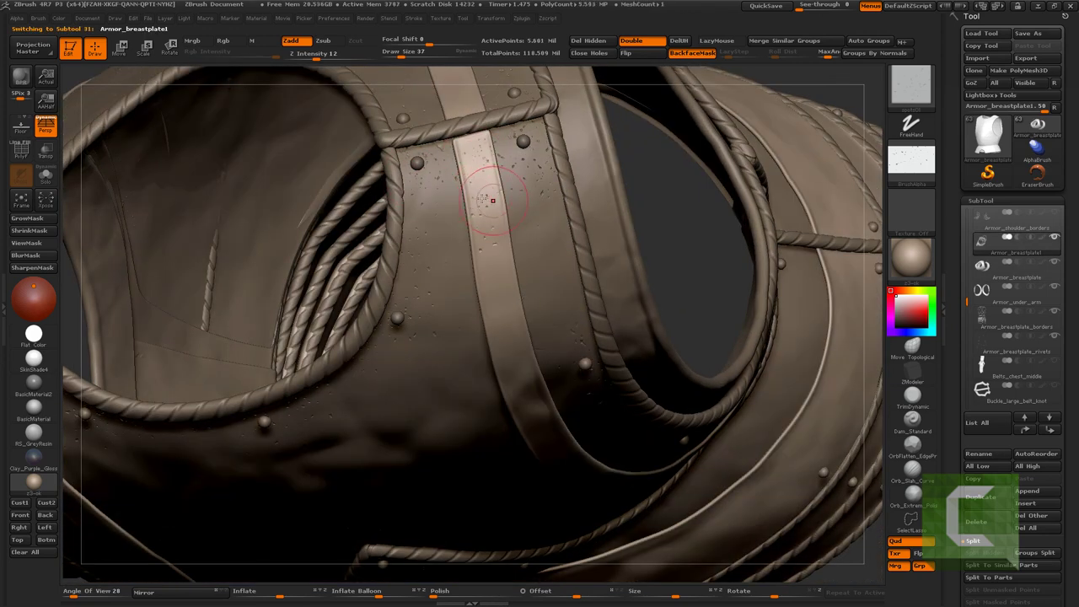
pyautogui.press('b')
pyautogui.press('m')
pyautogui.press('t')
pyautogui.hotkey('shift', 'd')
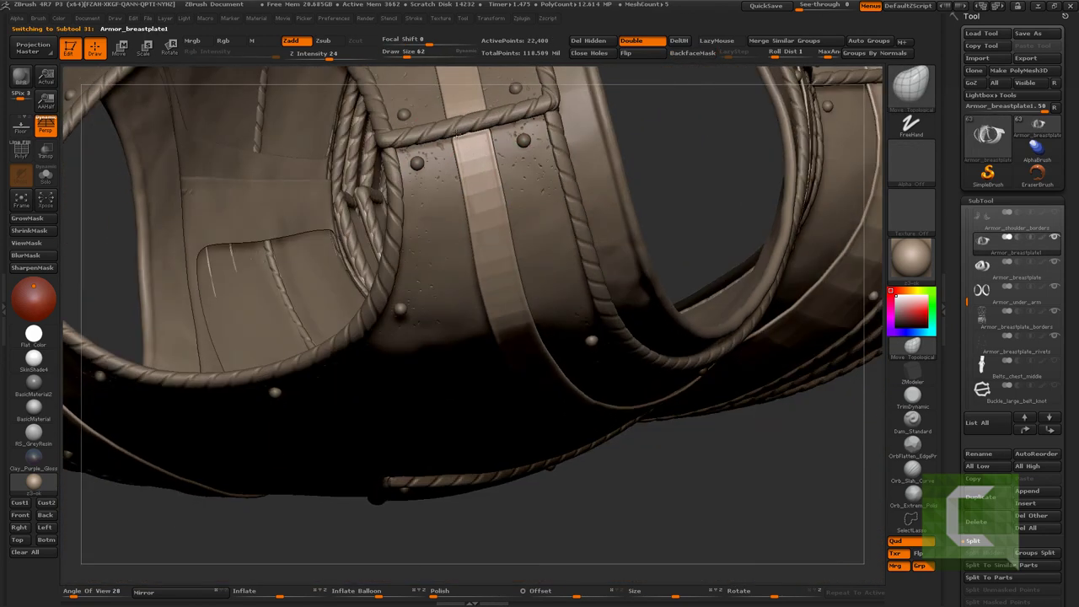
pyautogui.moveTo(457, 142); pyautogui.dragTo(489, 189, button='right')
pyautogui.moveTo(489, 189); pyautogui.dragTo(497, 226)
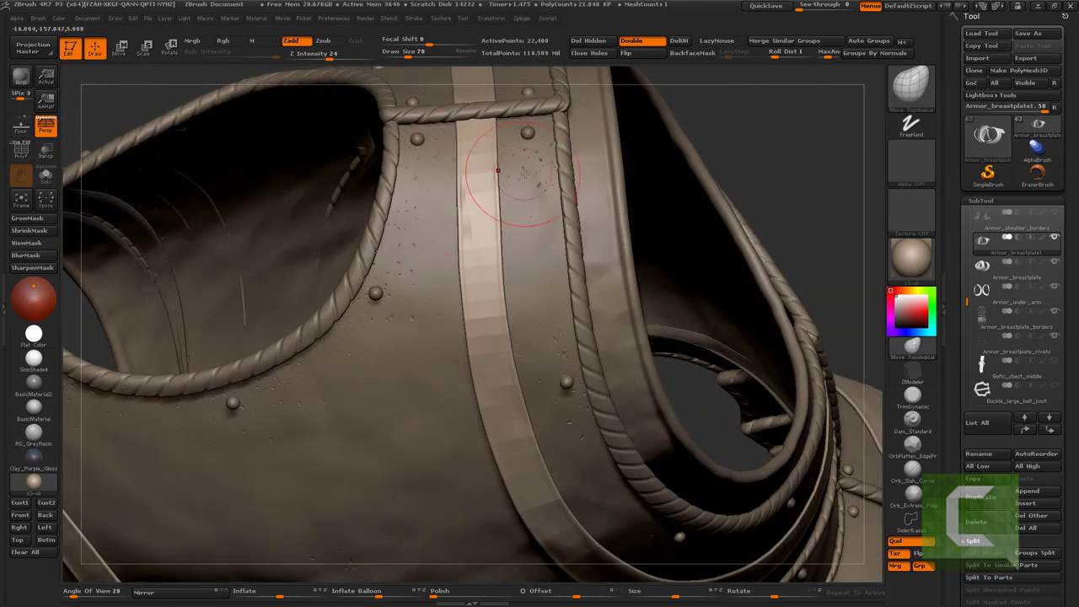
pyautogui.press('d')
# Pick the spray-alpha pitting brush, zoom out, and select Armor_breastplate
pyautogui.press('b')
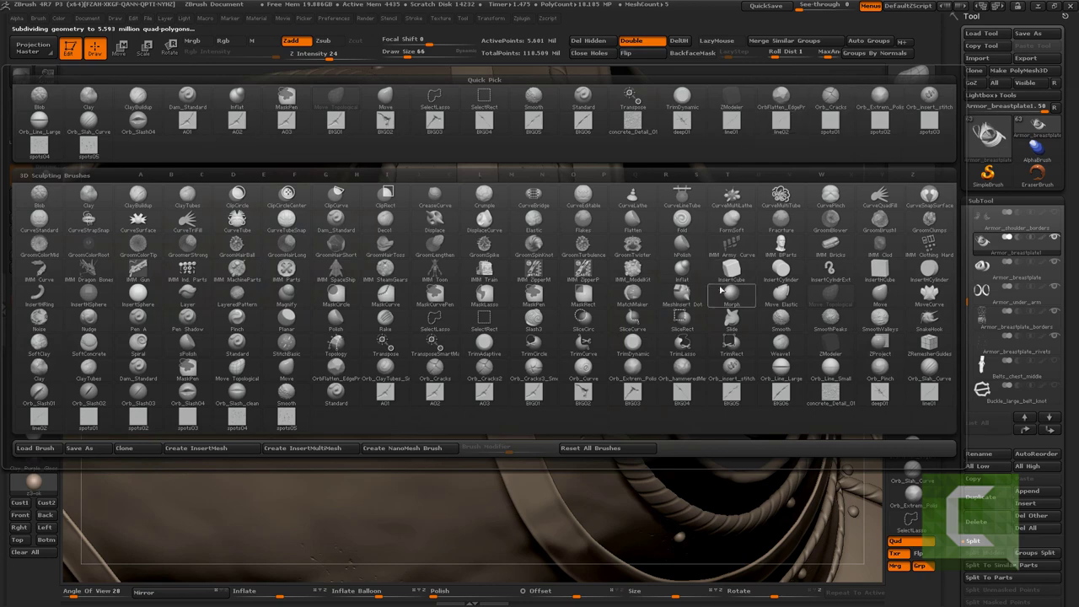
pyautogui.click(748, 163)
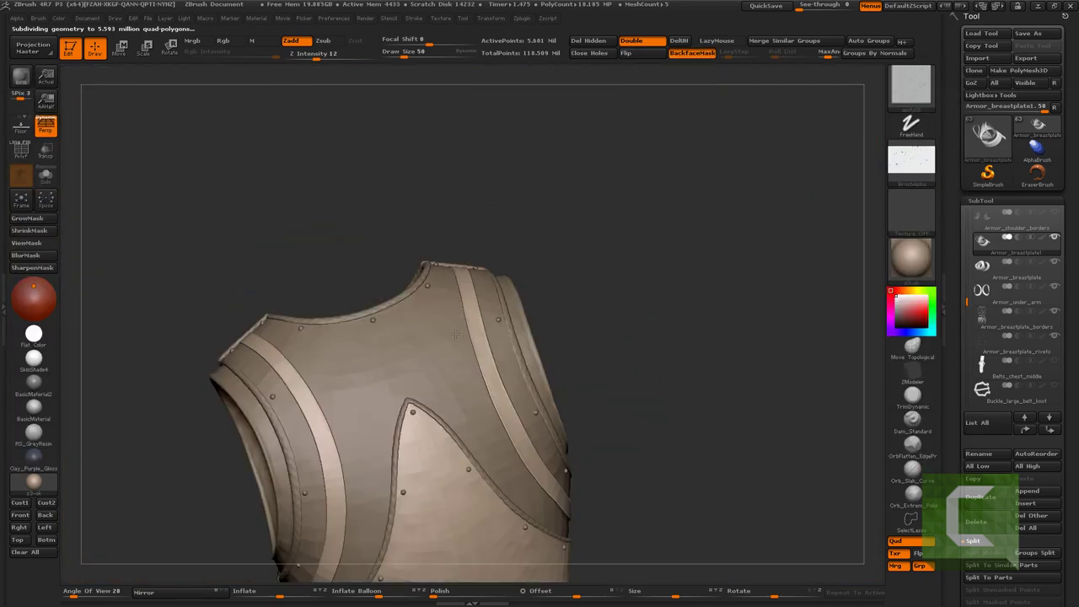
pyautogui.moveTo(428, 215)
pyautogui.mouseDown()
pyautogui.moveTo(563, 382)
pyautogui.moveTo(576, 274)
pyautogui.mouseUp()
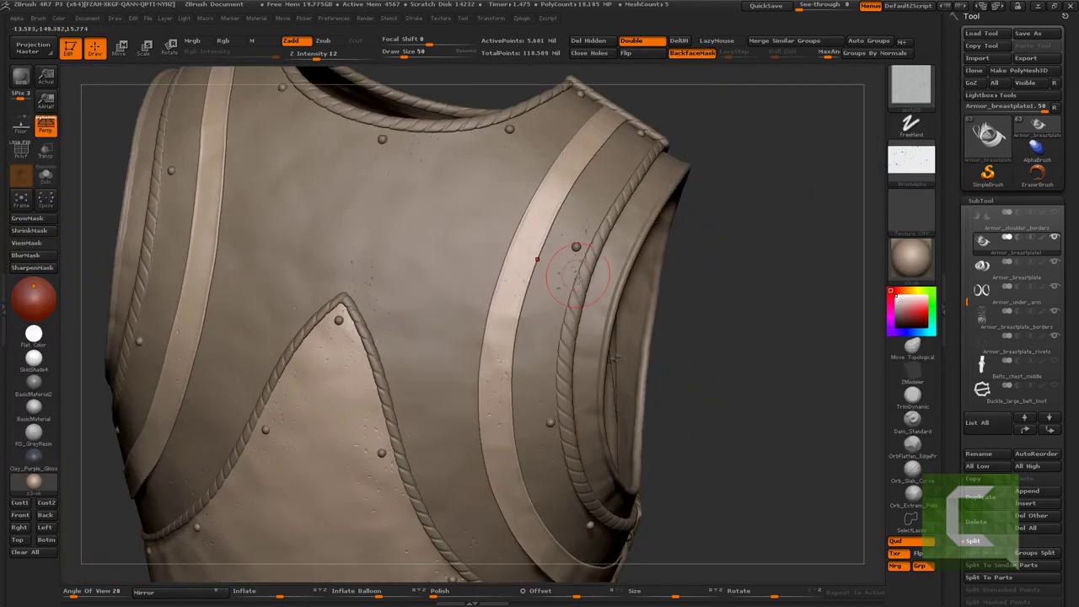
pyautogui.keyDown('alt'); pyautogui.click(461, 315); pyautogui.keyUp('alt')
# Orbit over the arm opening and rope-trimmed belt bands, then select Armor_breastplate1
pyautogui.press('f')
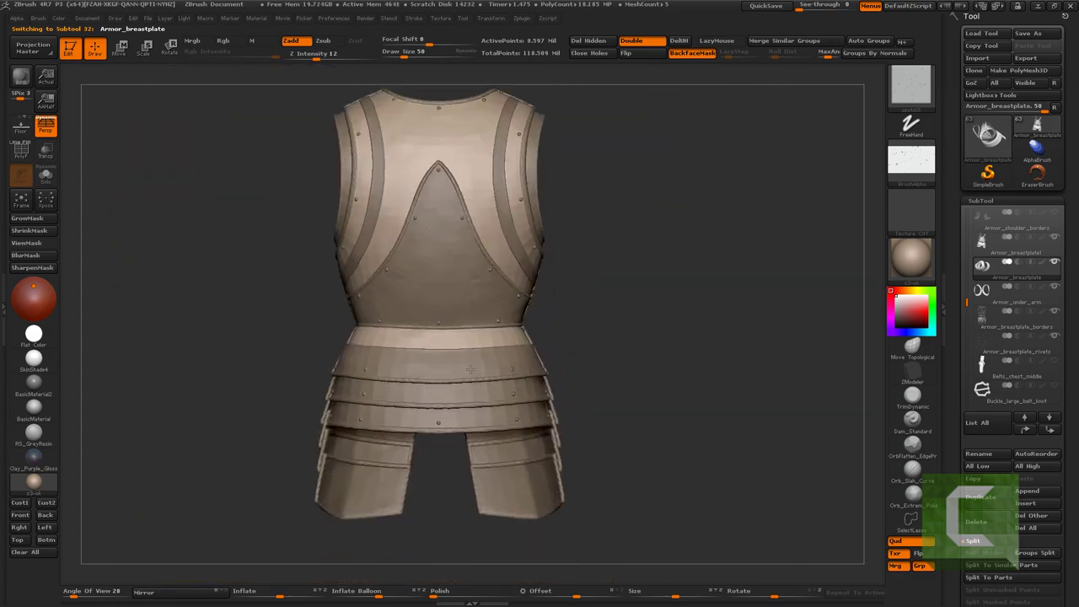
pyautogui.moveTo(470, 368)
pyautogui.mouseDown()
pyautogui.moveTo(398, 301)
pyautogui.moveTo(462, 247)
pyautogui.mouseUp()
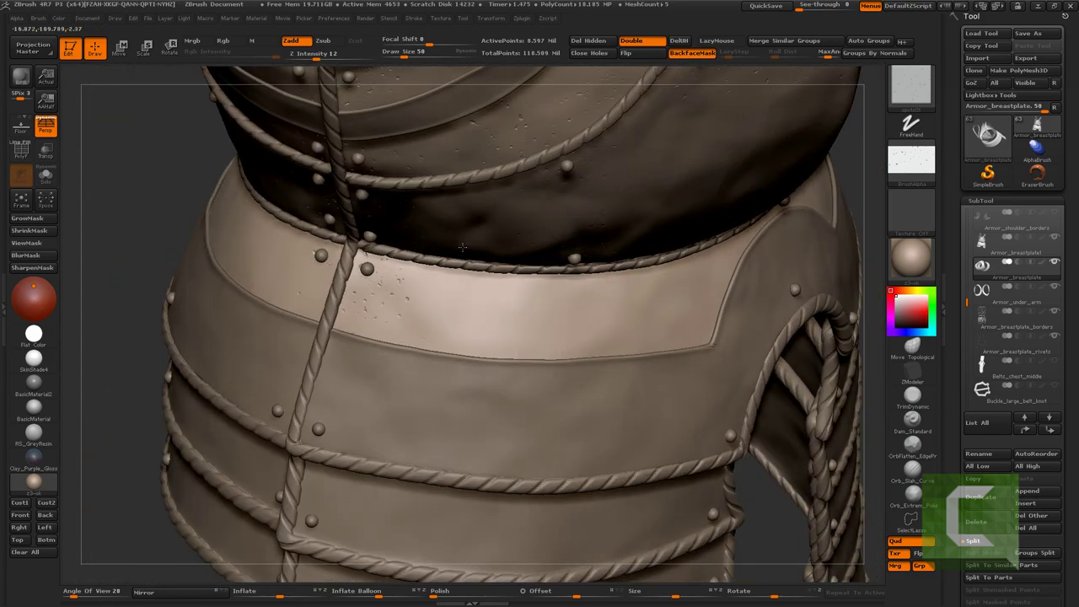
pyautogui.moveTo(360, 309); pyautogui.dragTo(657, 260)
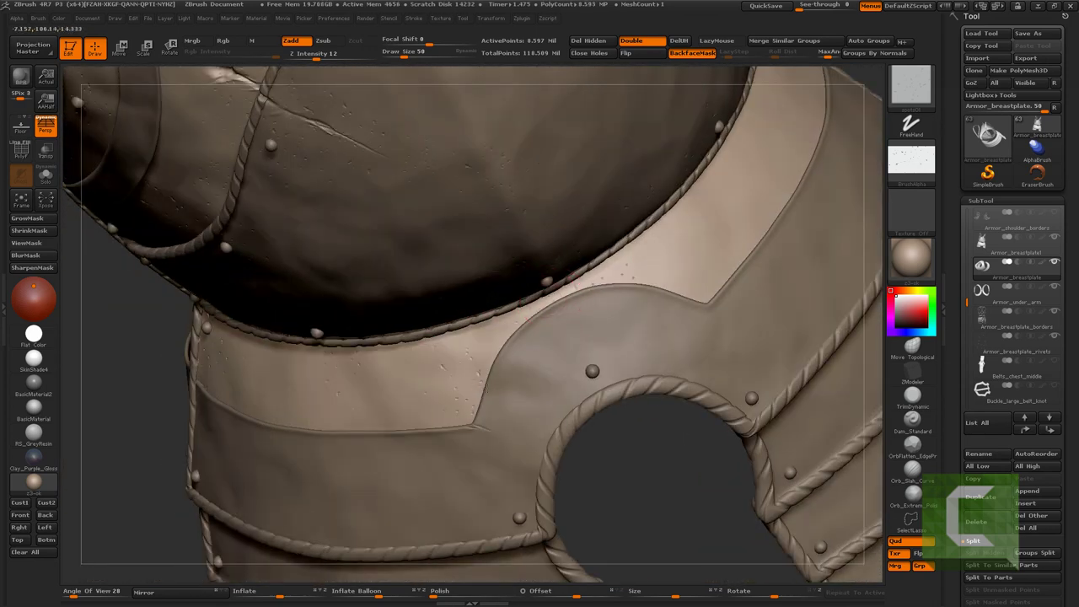
pyautogui.moveTo(729, 299)
pyautogui.mouseDown()
pyautogui.moveTo(494, 363)
pyautogui.moveTo(405, 300)
pyautogui.mouseUp()
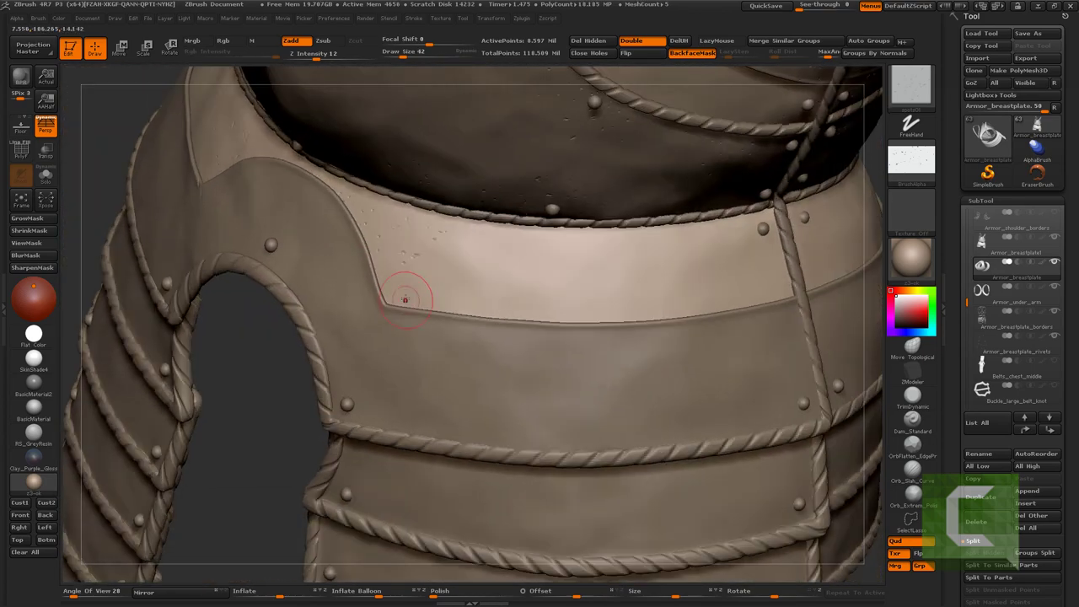
pyautogui.moveTo(434, 346); pyautogui.dragTo(534, 287)
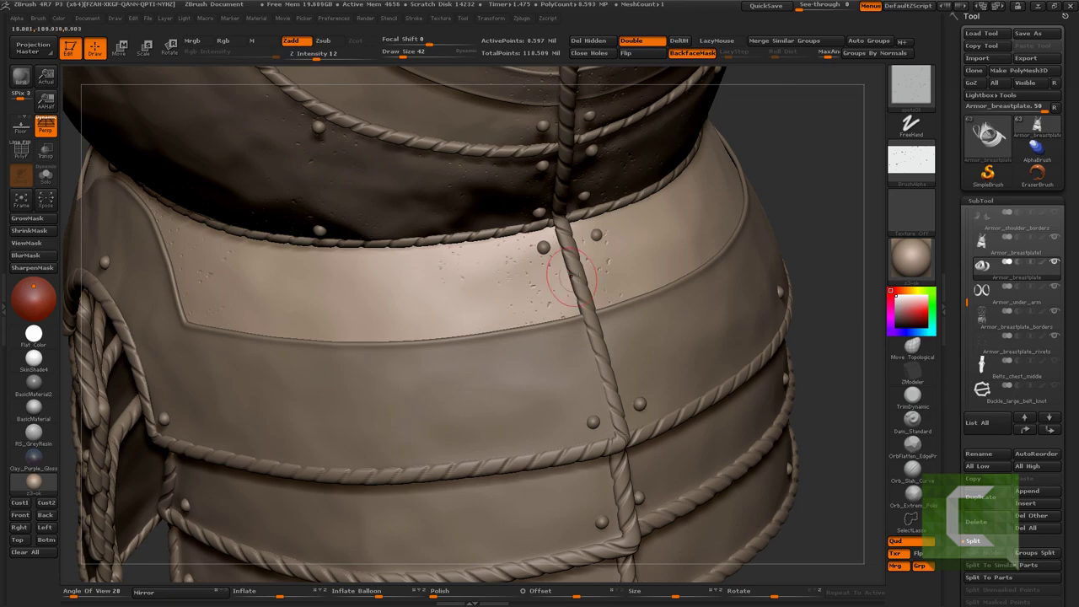
pyautogui.moveTo(573, 277)
pyautogui.mouseDown()
pyautogui.moveTo(626, 213)
pyautogui.moveTo(524, 271)
pyautogui.mouseUp()
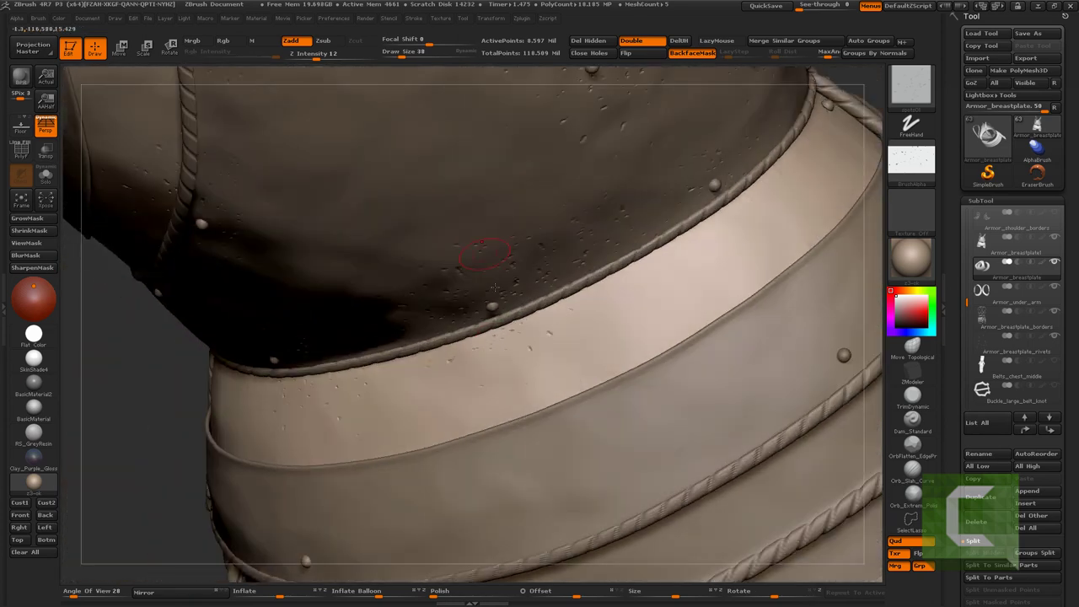
pyautogui.moveTo(562, 308); pyautogui.dragTo(550, 264)
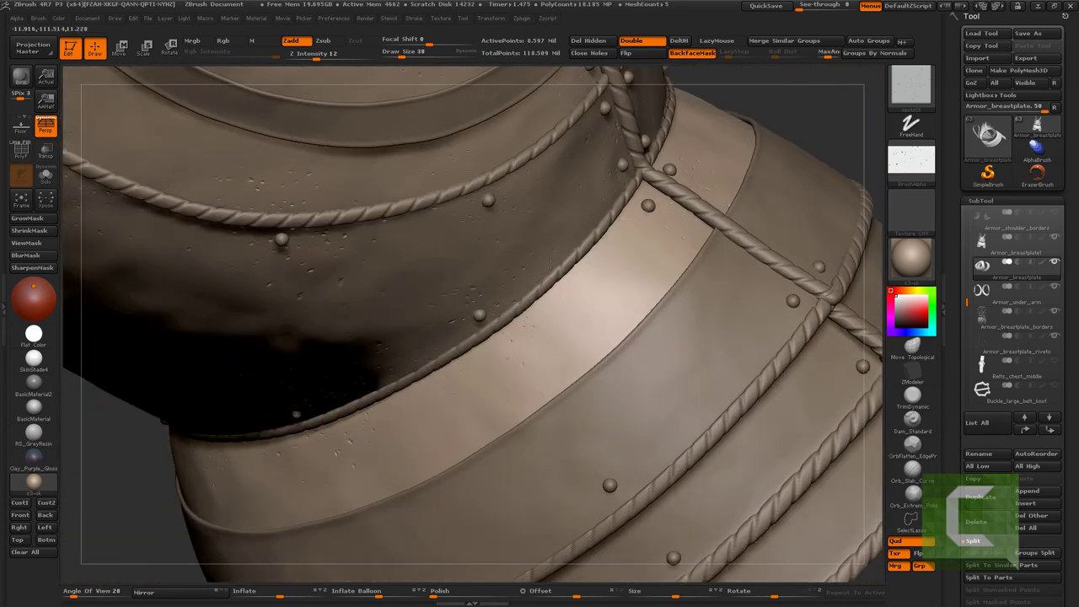
pyautogui.moveTo(628, 245)
pyautogui.mouseDown()
pyautogui.moveTo(656, 247)
pyautogui.moveTo(386, 282)
pyautogui.moveTo(556, 352)
pyautogui.mouseUp()
pyautogui.keyDown('alt'); pyautogui.click(556, 351); pyautogui.keyUp('alt')
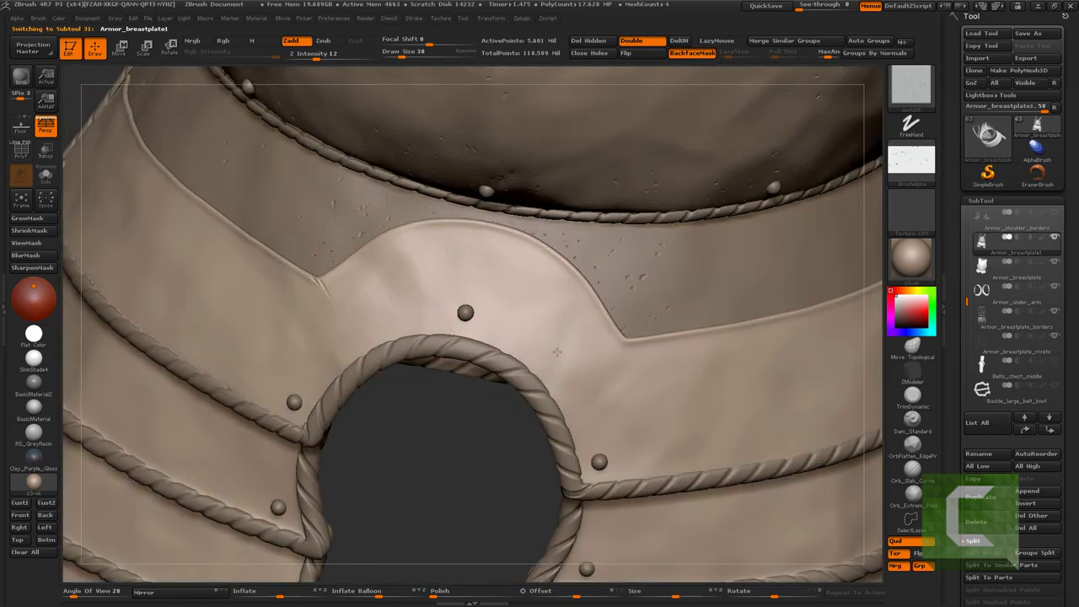
pyautogui.moveTo(476, 382); pyautogui.dragTo(462, 323)
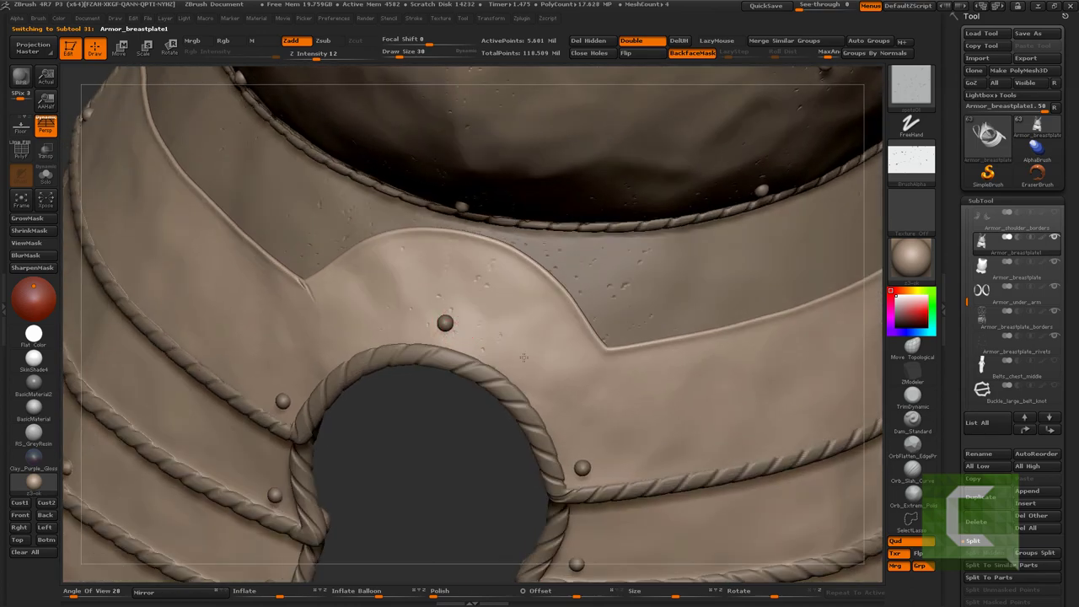
pyautogui.moveTo(540, 388)
pyautogui.mouseDown()
pyautogui.moveTo(583, 296)
pyautogui.moveTo(561, 307)
pyautogui.mouseUp()
pyautogui.moveTo(460, 323); pyautogui.dragTo(91, 401)
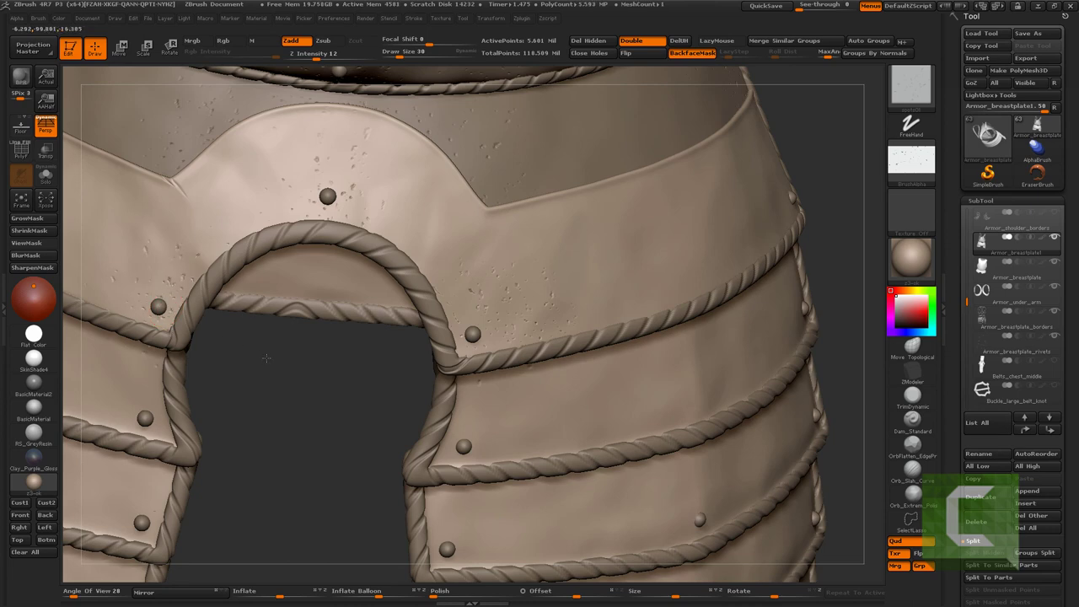
pyautogui.moveTo(265, 357)
pyautogui.mouseDown()
pyautogui.moveTo(516, 403)
pyautogui.moveTo(431, 352)
pyautogui.moveTo(447, 355)
pyautogui.moveTo(525, 429)
pyautogui.mouseUp()
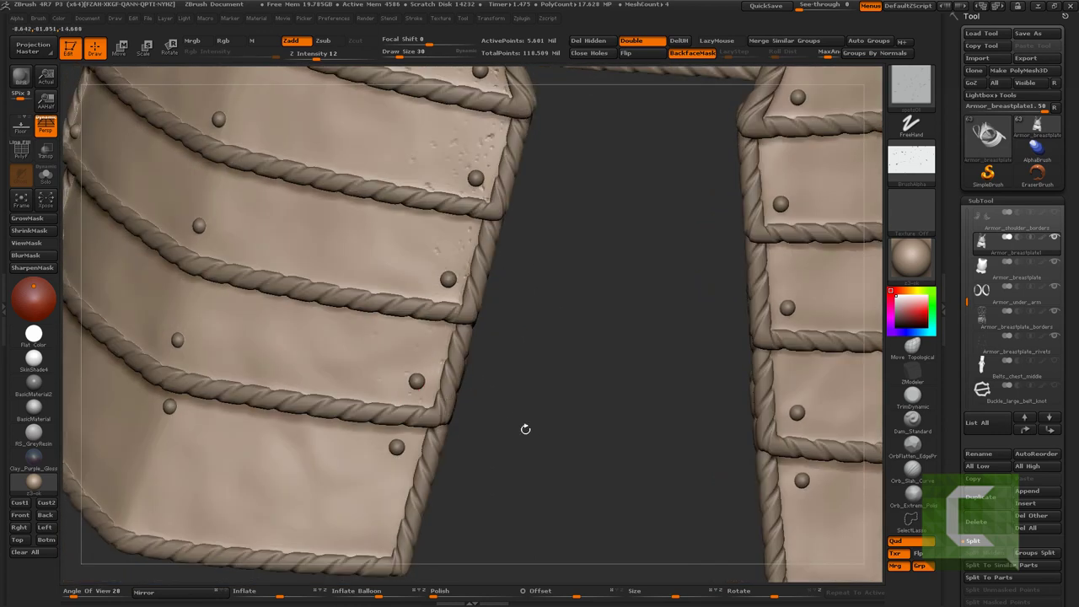
pyautogui.moveTo(513, 390); pyautogui.dragTo(501, 342)
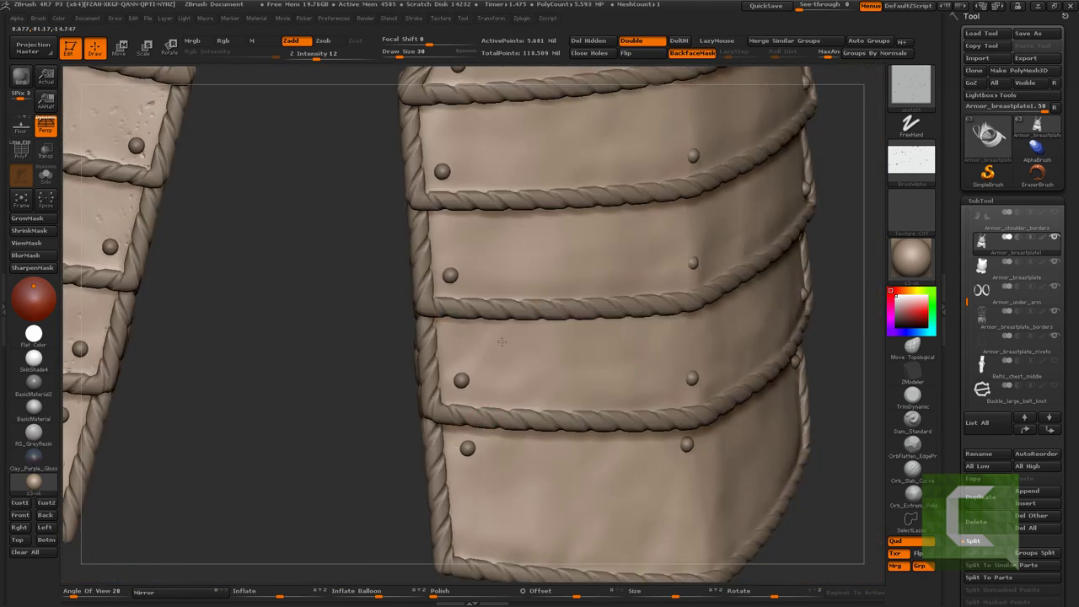
pyautogui.moveTo(470, 426); pyautogui.dragTo(476, 363)
pyautogui.press('space')
pyautogui.moveTo(482, 245)
pyautogui.mouseDown()
pyautogui.moveTo(465, 216)
pyautogui.moveTo(494, 239)
pyautogui.mouseUp()
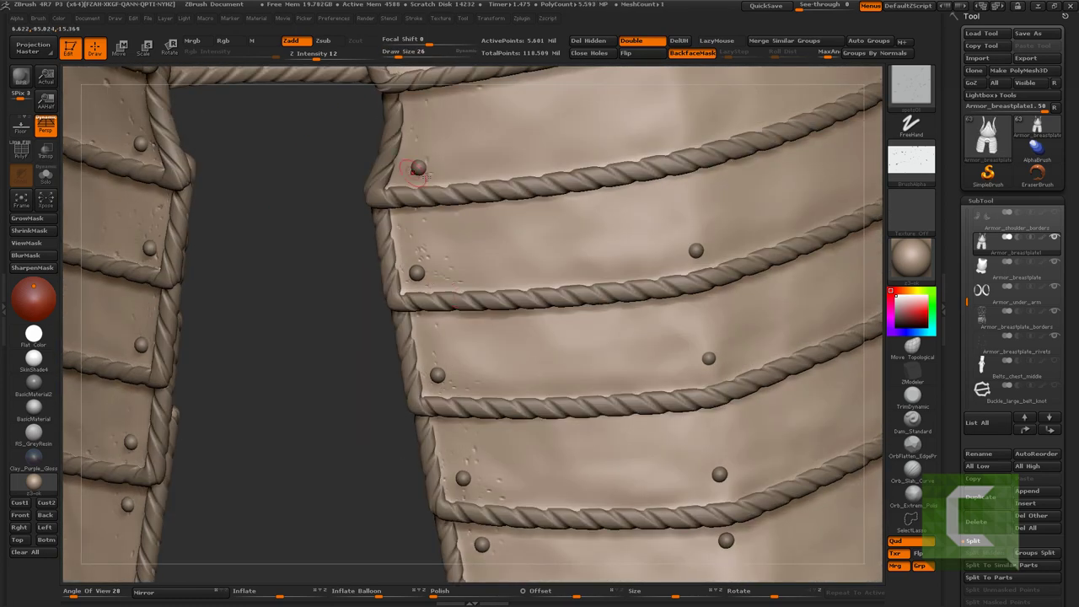
pyautogui.moveTo(418, 168); pyautogui.dragTo(461, 236)
pyautogui.press('f')
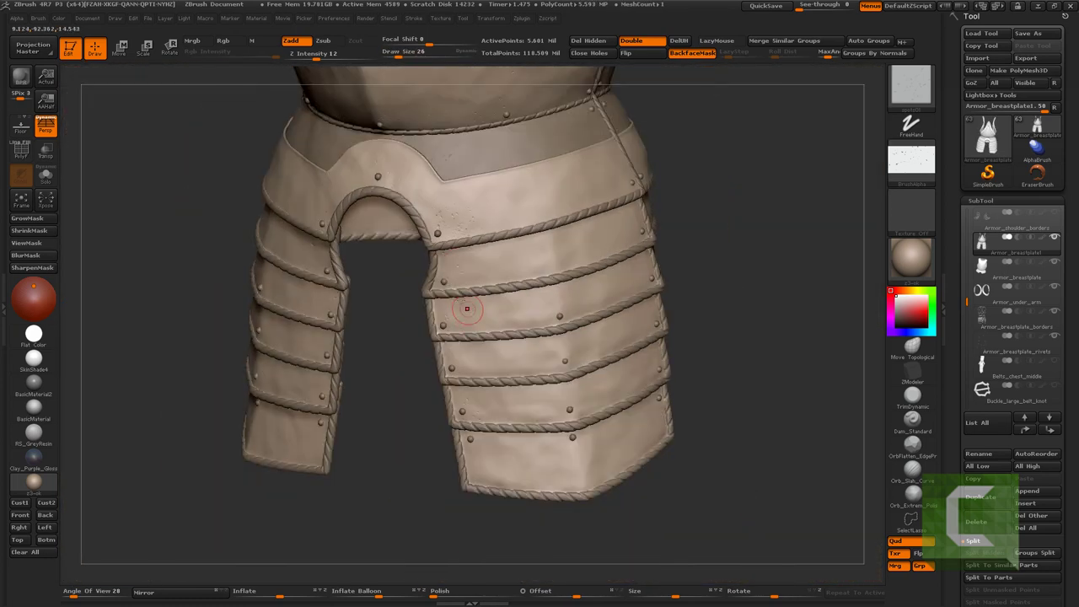
pyautogui.moveTo(464, 306); pyautogui.dragTo(553, 303)
pyautogui.moveTo(639, 396)
pyautogui.mouseDown(button='right')
pyautogui.moveTo(512, 345)
pyautogui.moveTo(455, 371)
pyautogui.mouseUp(button='right')
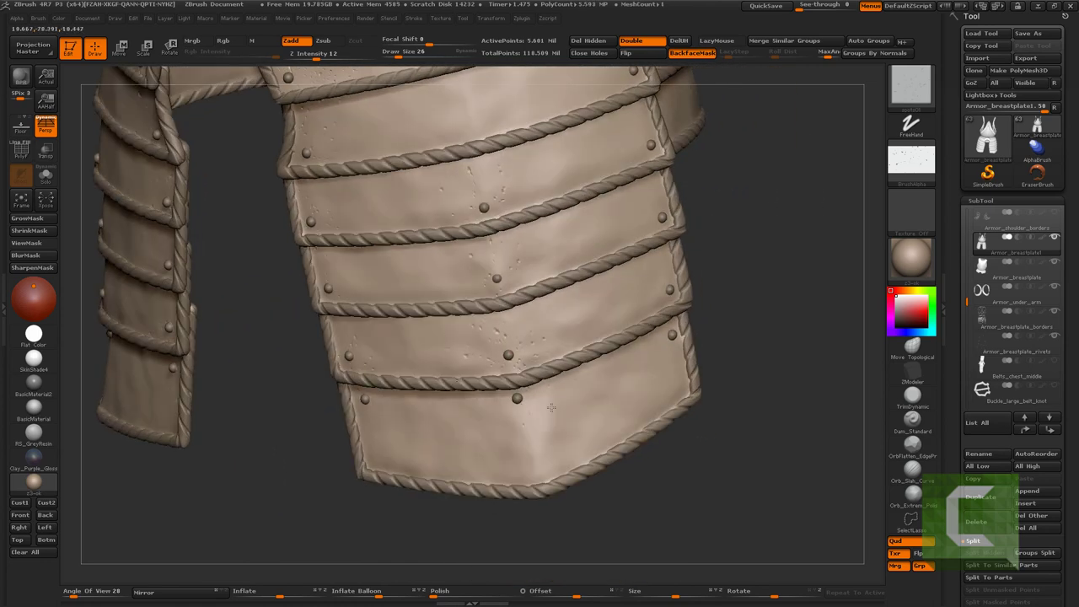
pyautogui.moveTo(458, 469)
pyautogui.mouseDown(button='right')
pyautogui.moveTo(650, 397)
pyautogui.moveTo(660, 293)
pyautogui.mouseUp(button='right')
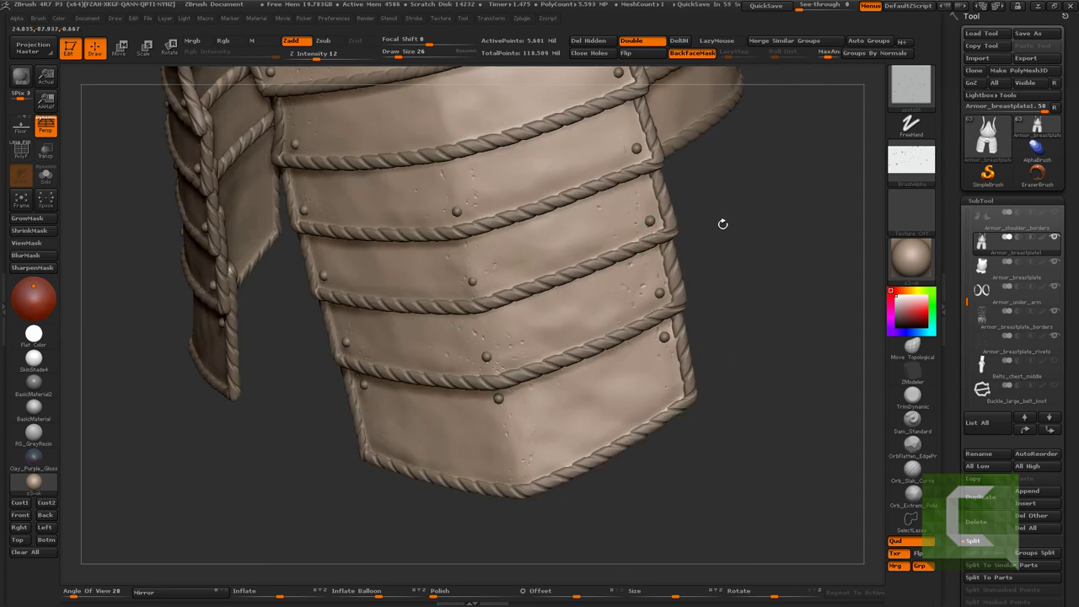
pyautogui.moveTo(652, 196); pyautogui.dragTo(668, 268, button='right')
pyautogui.moveTo(743, 169); pyautogui.dragTo(603, 326, button='right')
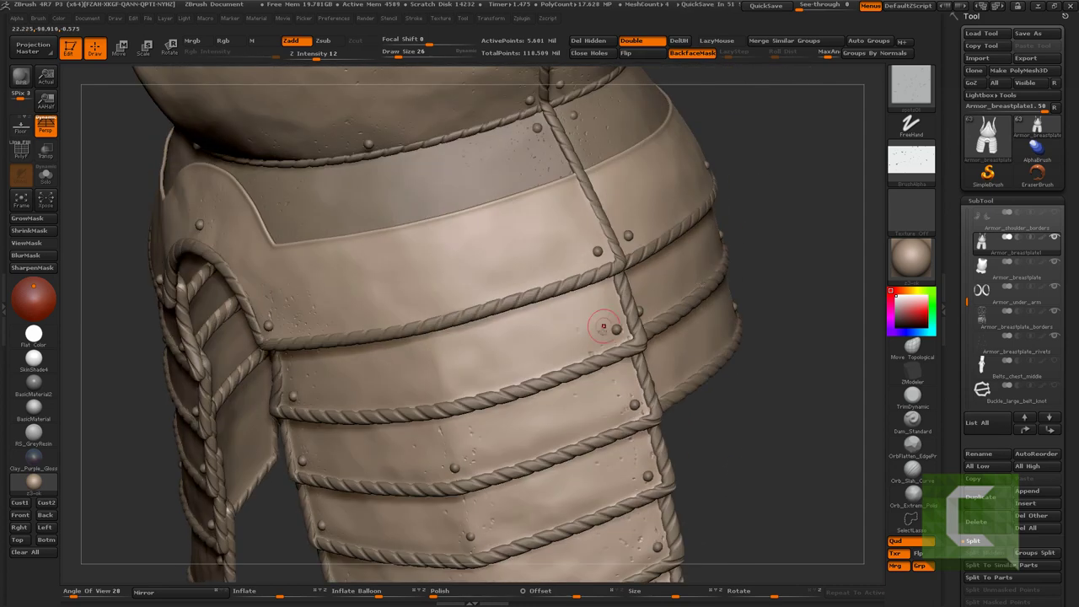
pyautogui.moveTo(736, 359); pyautogui.dragTo(627, 140, button='right')
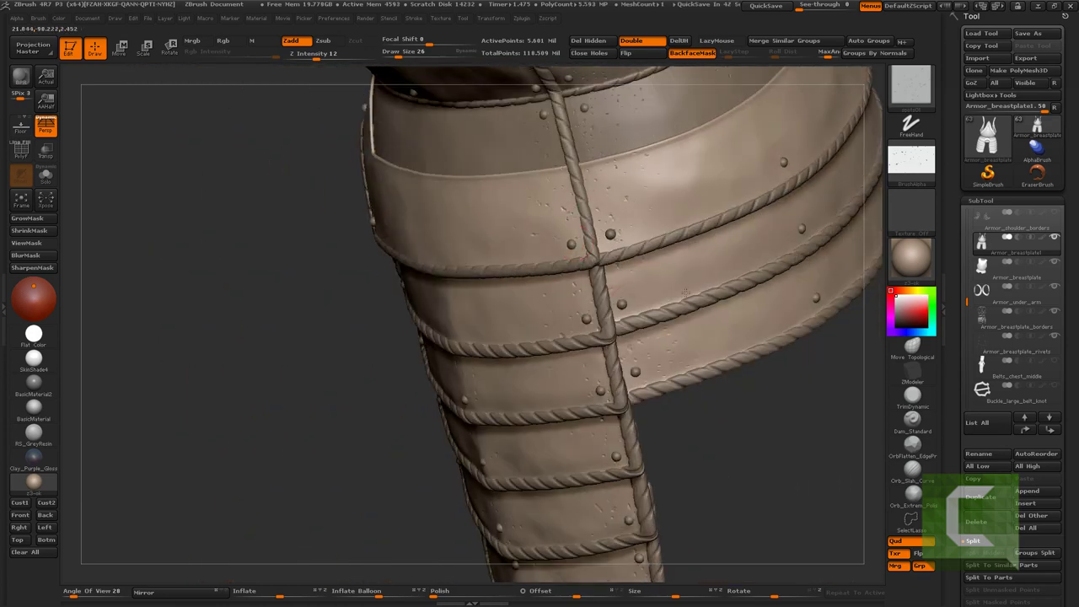
pyautogui.moveTo(587, 332)
pyautogui.mouseDown(button='right')
pyautogui.moveTo(667, 311)
pyautogui.moveTo(559, 344)
pyautogui.mouseUp(button='right')
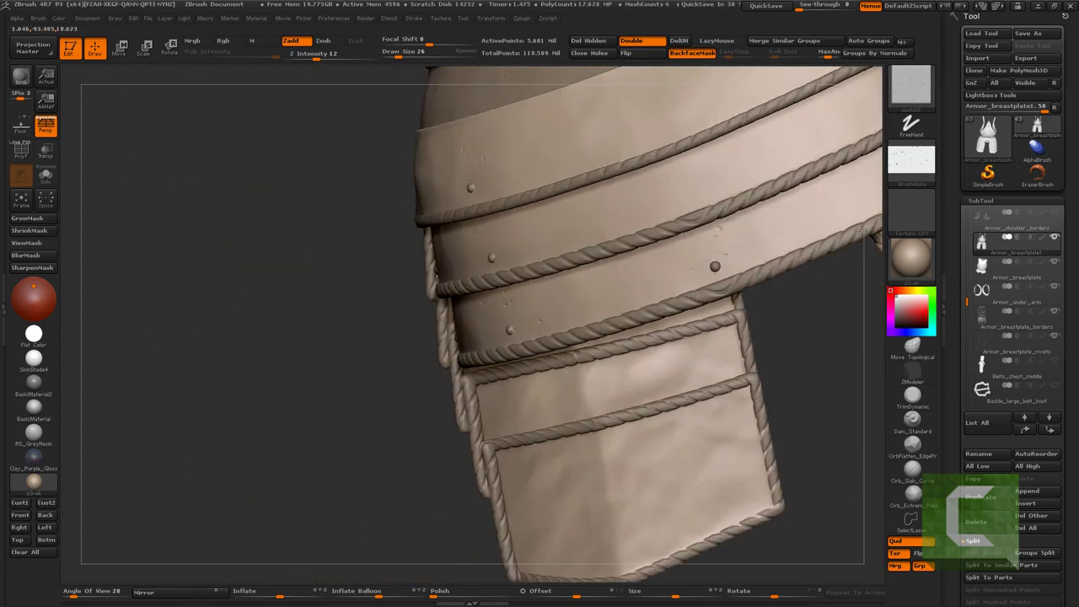
pyautogui.moveTo(749, 240); pyautogui.dragTo(563, 425, button='right')
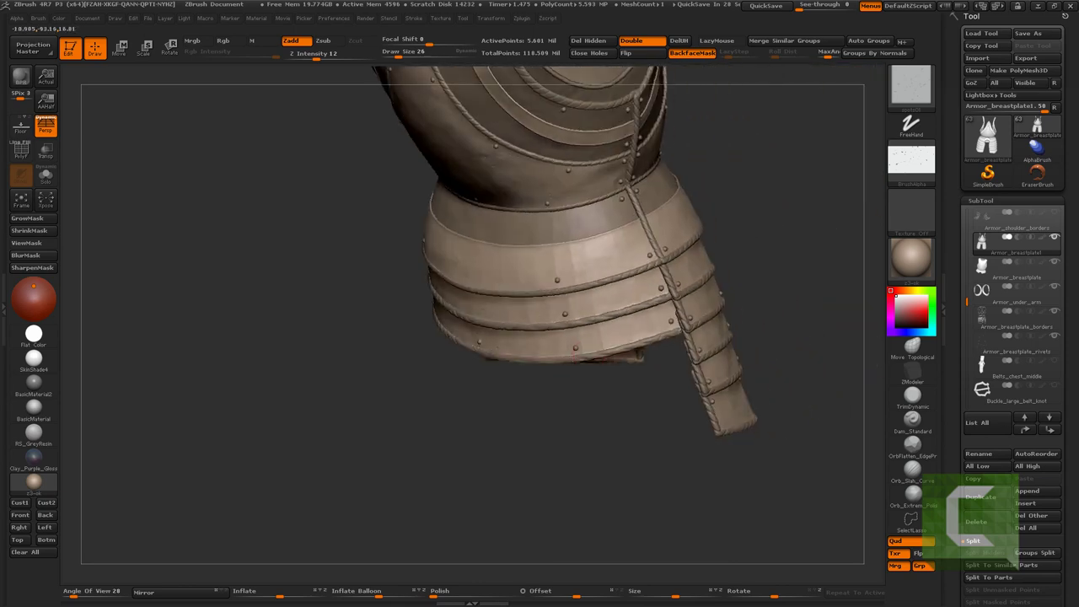
pyautogui.keyDown('ctrl'); pyautogui.moveTo(581, 320); pyautogui.dragTo(417, 336, button='right'); pyautogui.keyUp('ctrl')
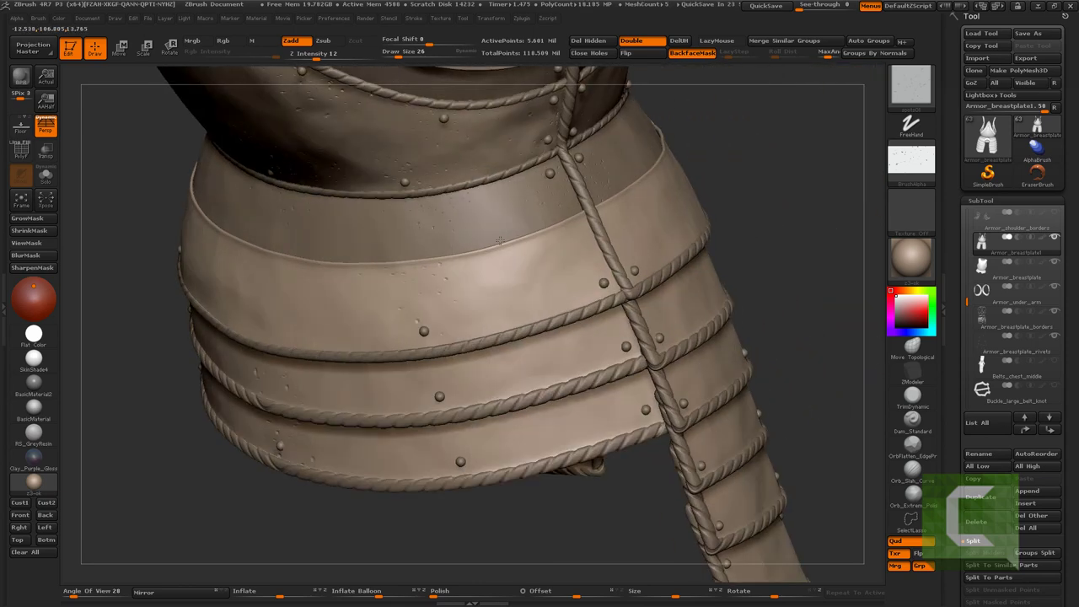
pyautogui.moveTo(450, 380)
pyautogui.mouseDown(button='right')
pyautogui.moveTo(497, 467)
pyautogui.moveTo(668, 438)
pyautogui.moveTo(657, 443)
pyautogui.mouseUp(button='right')
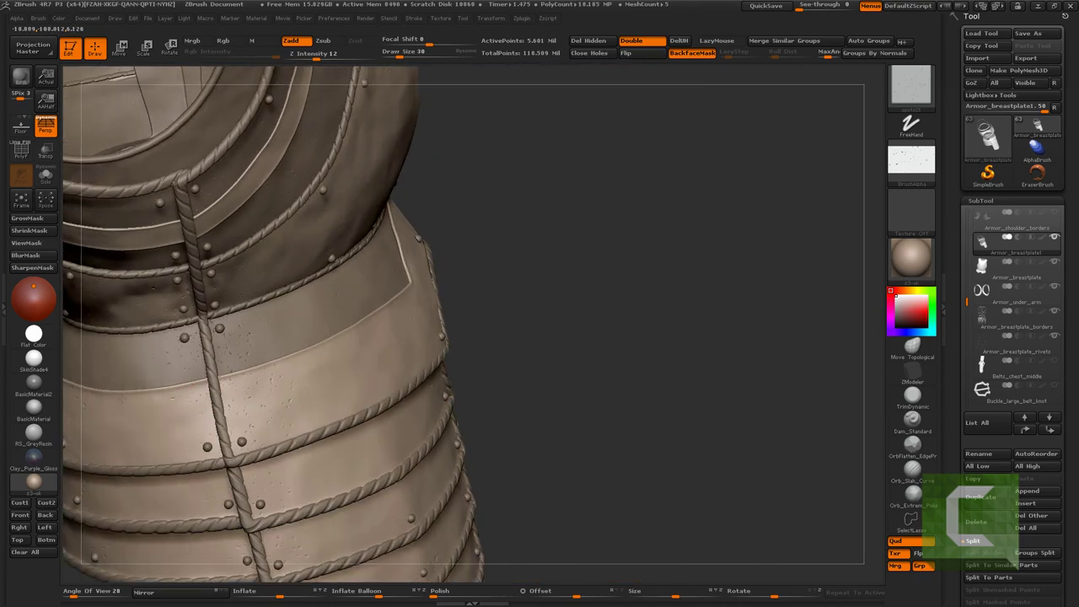
pyautogui.moveTo(152, 394); pyautogui.dragTo(377, 405)
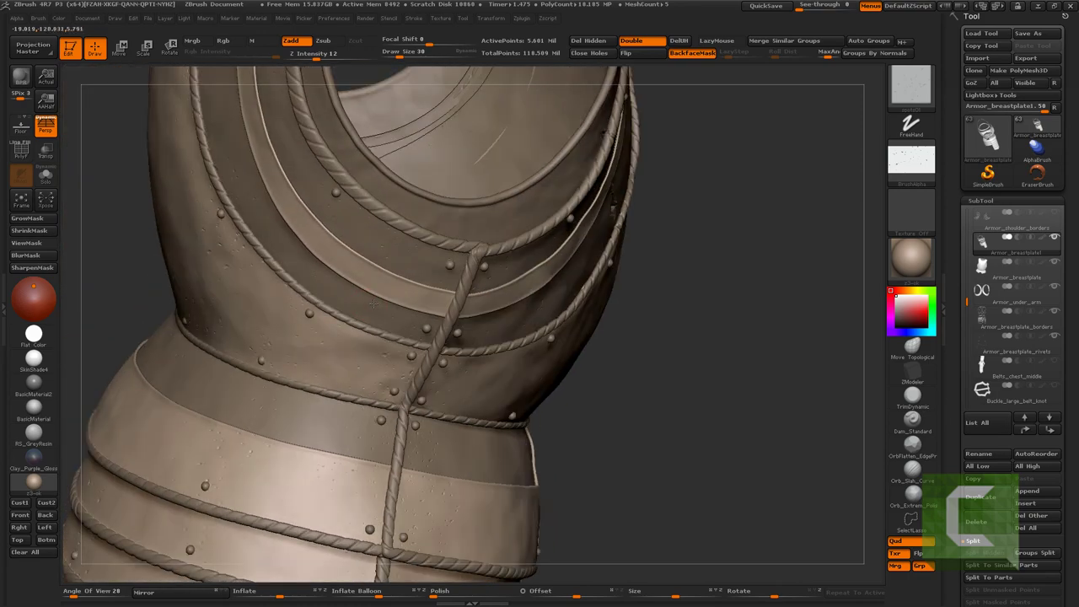
pyautogui.keyDown('alt'); pyautogui.click(318, 301); pyautogui.keyUp('alt')
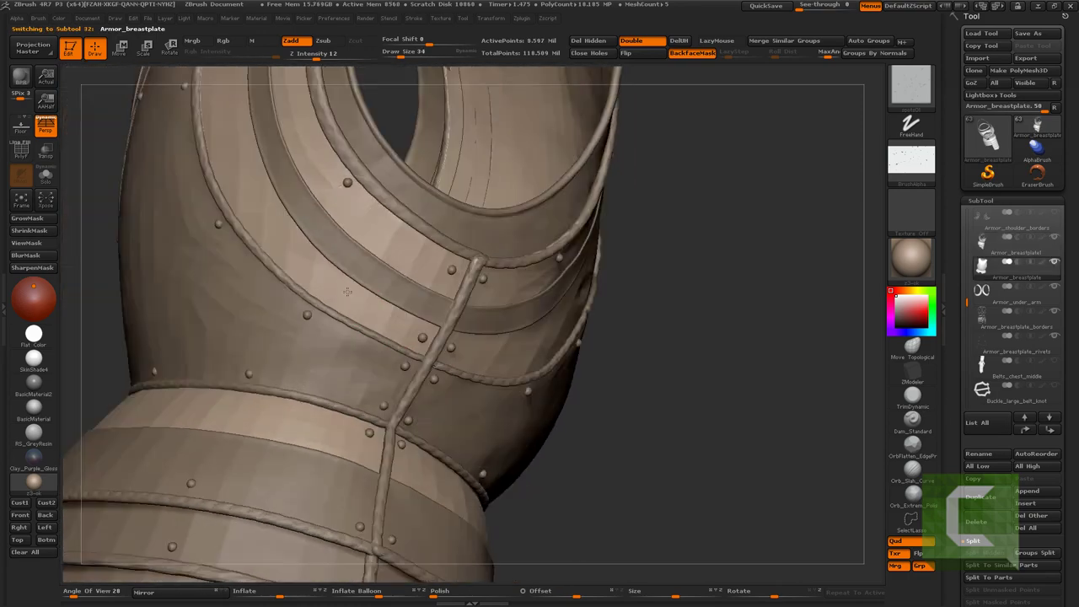
pyautogui.moveTo(321, 299); pyautogui.dragTo(467, 322)
pyautogui.keyDown('alt'); pyautogui.click(466, 322); pyautogui.keyUp('alt')
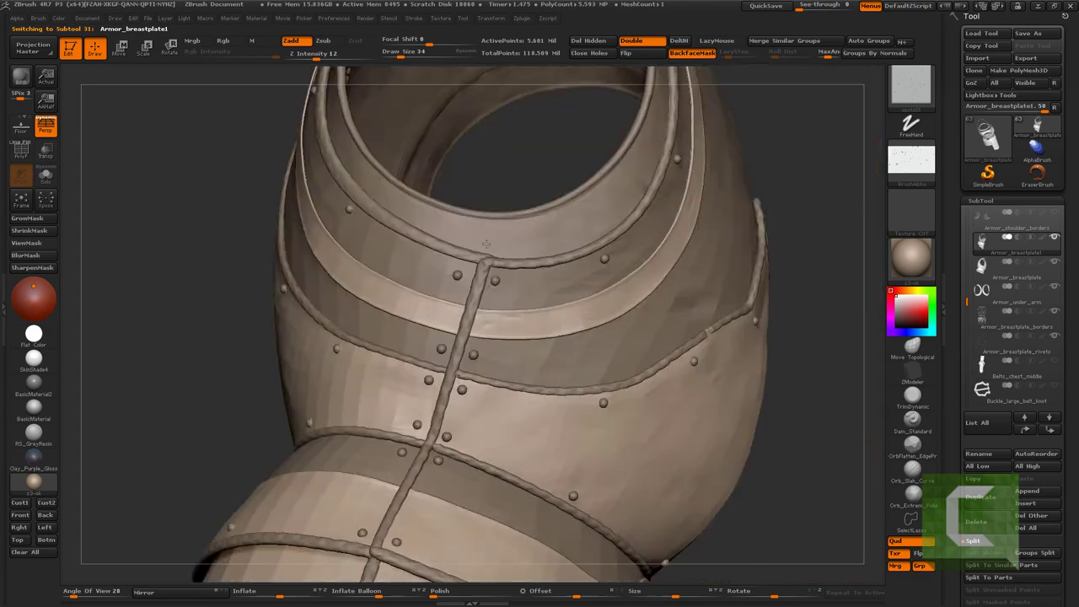
pyautogui.moveTo(466, 324)
pyautogui.mouseDown()
pyautogui.moveTo(391, 221)
pyautogui.moveTo(405, 368)
pyautogui.moveTo(439, 328)
pyautogui.moveTo(393, 410)
pyautogui.moveTo(383, 326)
pyautogui.moveTo(602, 400)
pyautogui.mouseUp()
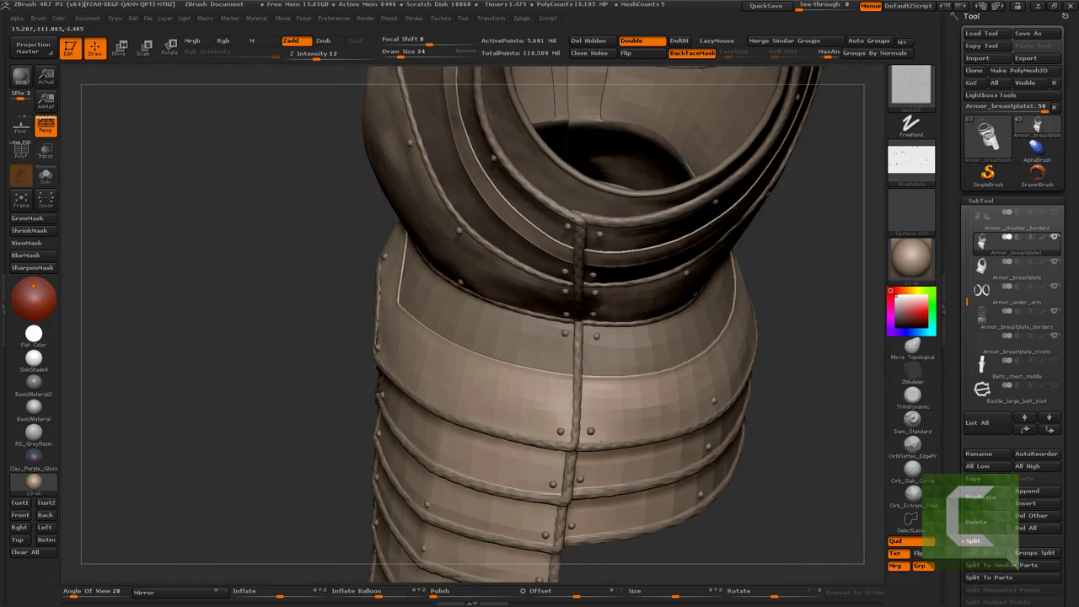
pyautogui.press('f')
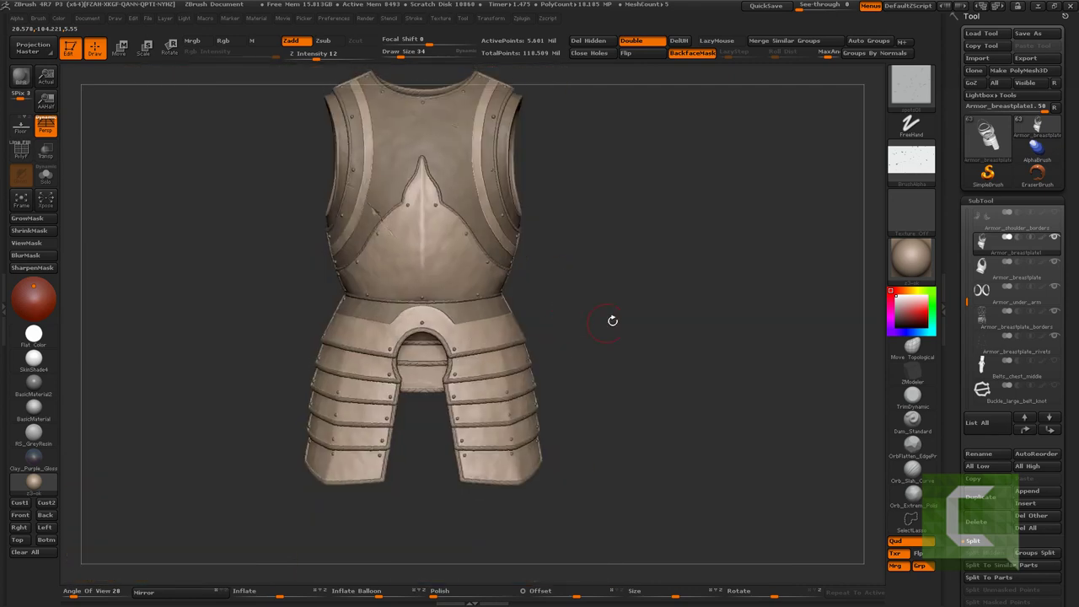
pyautogui.moveTo(614, 318); pyautogui.dragTo(583, 311)
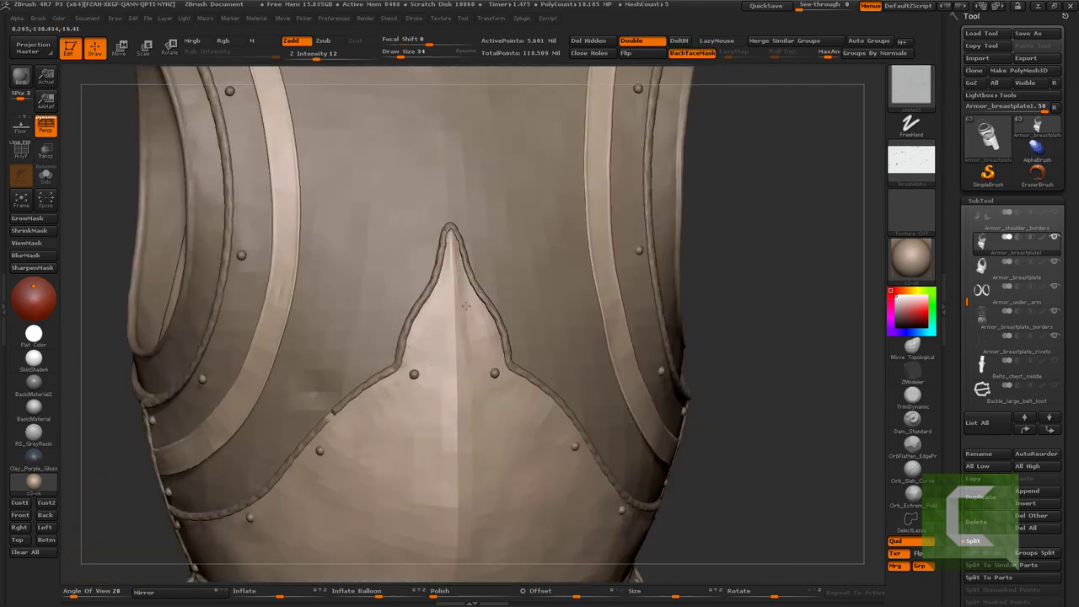
# Frame the armour and orbit around the arm guard, knee cop and lower leg guard
pyautogui.press('f')
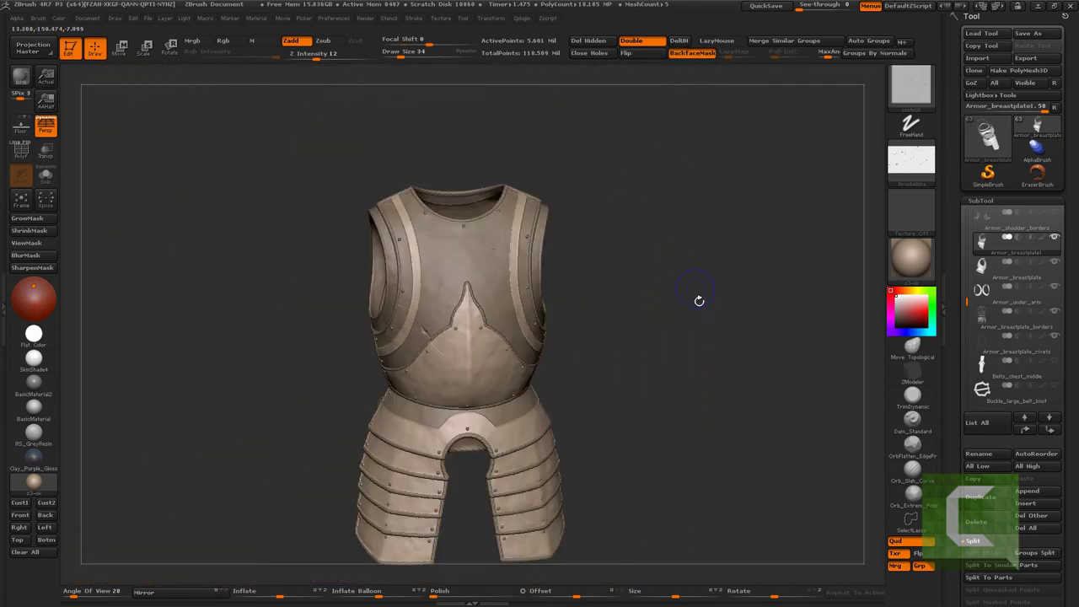
pyautogui.moveTo(699, 301)
pyautogui.mouseDown()
pyautogui.moveTo(632, 260)
pyautogui.moveTo(660, 294)
pyautogui.moveTo(647, 280)
pyautogui.mouseUp()
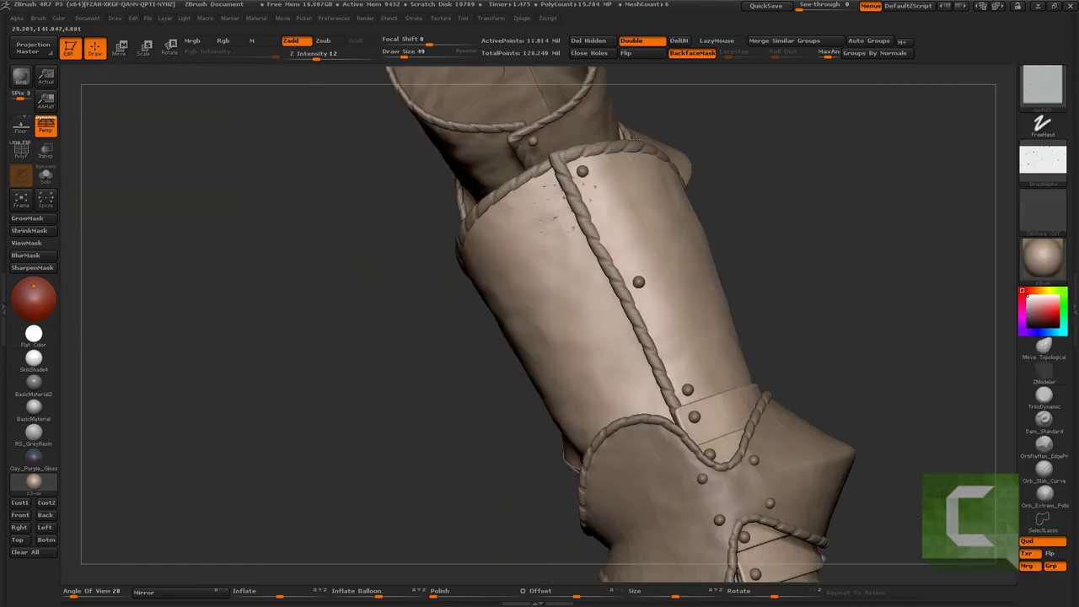
pyautogui.moveTo(631, 281)
pyautogui.mouseDown()
pyautogui.moveTo(692, 393)
pyautogui.moveTo(794, 295)
pyautogui.mouseUp()
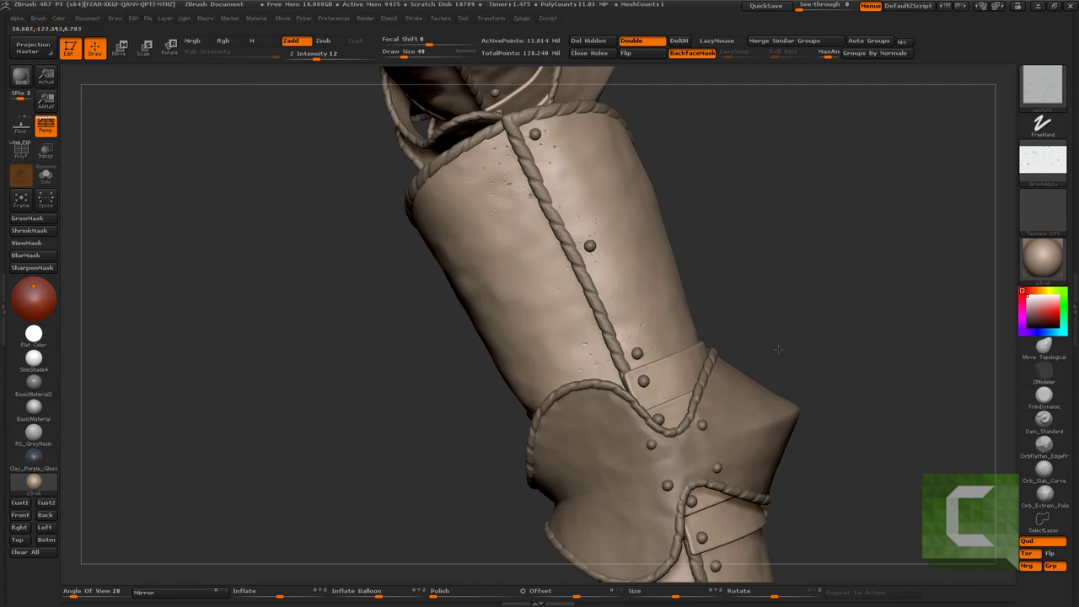
pyautogui.moveTo(778, 350); pyautogui.dragTo(827, 322)
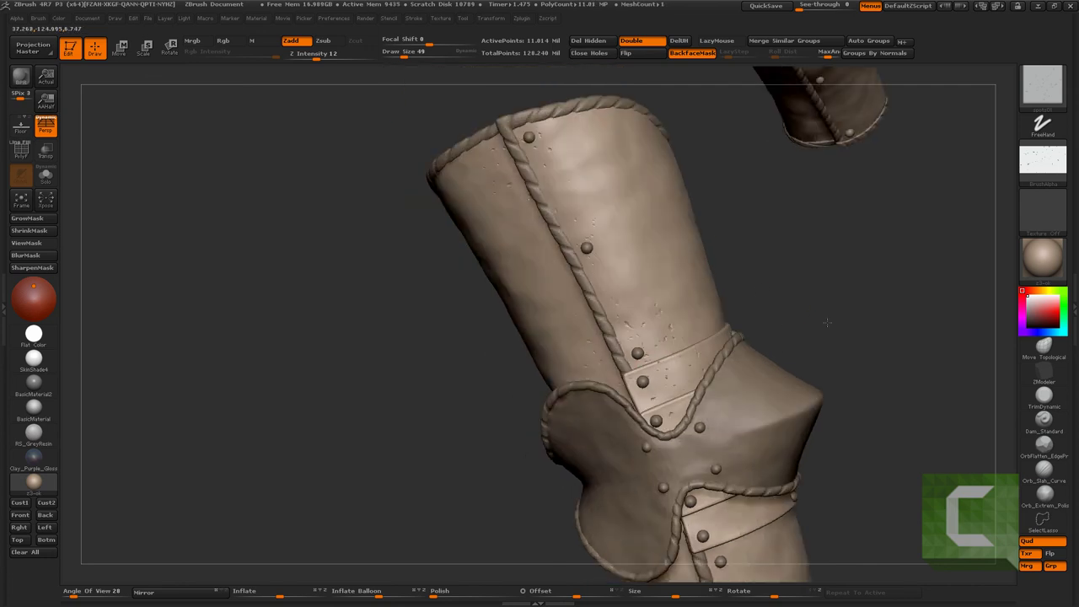
pyautogui.moveTo(761, 332)
pyautogui.mouseDown()
pyautogui.moveTo(827, 312)
pyautogui.moveTo(935, 205)
pyautogui.moveTo(723, 323)
pyautogui.mouseUp()
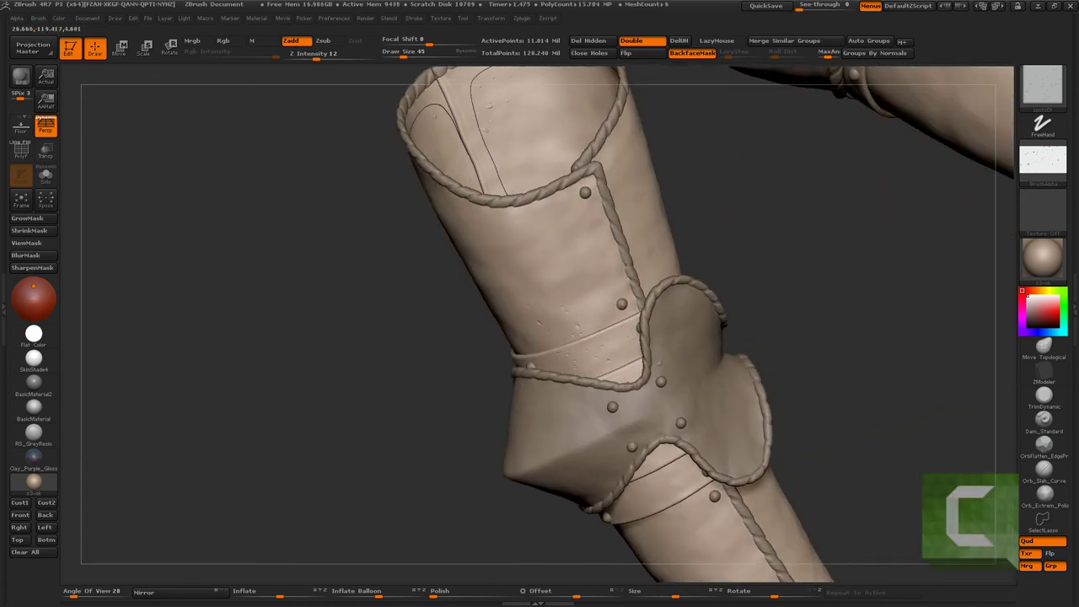
pyautogui.moveTo(625, 409)
pyautogui.mouseDown()
pyautogui.moveTo(616, 256)
pyautogui.moveTo(713, 261)
pyautogui.mouseUp()
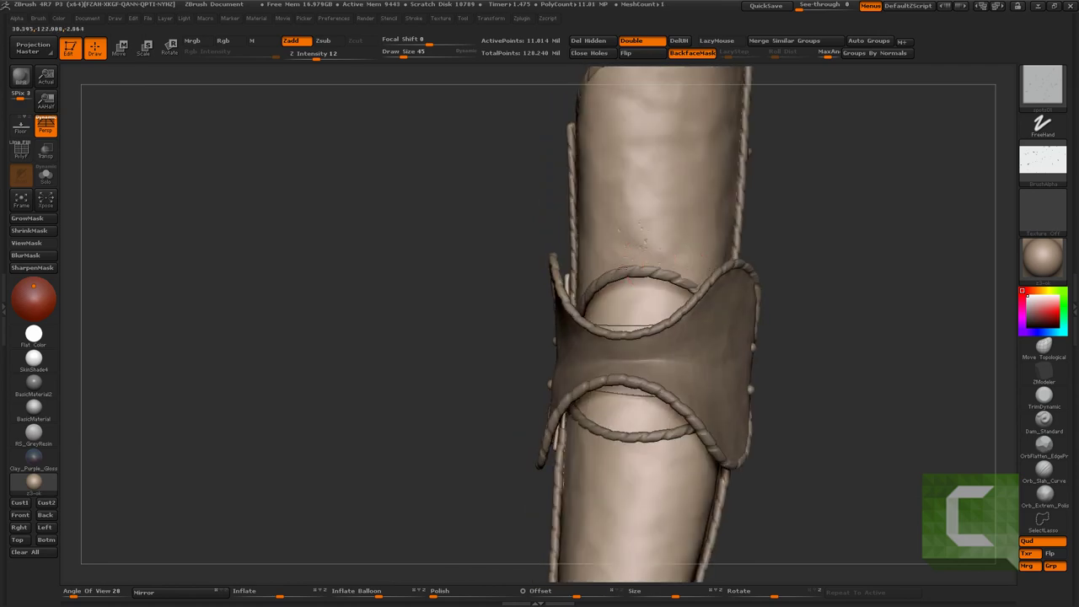
pyautogui.moveTo(590, 268)
pyautogui.mouseDown()
pyautogui.moveTo(494, 291)
pyautogui.moveTo(568, 253)
pyautogui.moveTo(548, 407)
pyautogui.mouseUp()
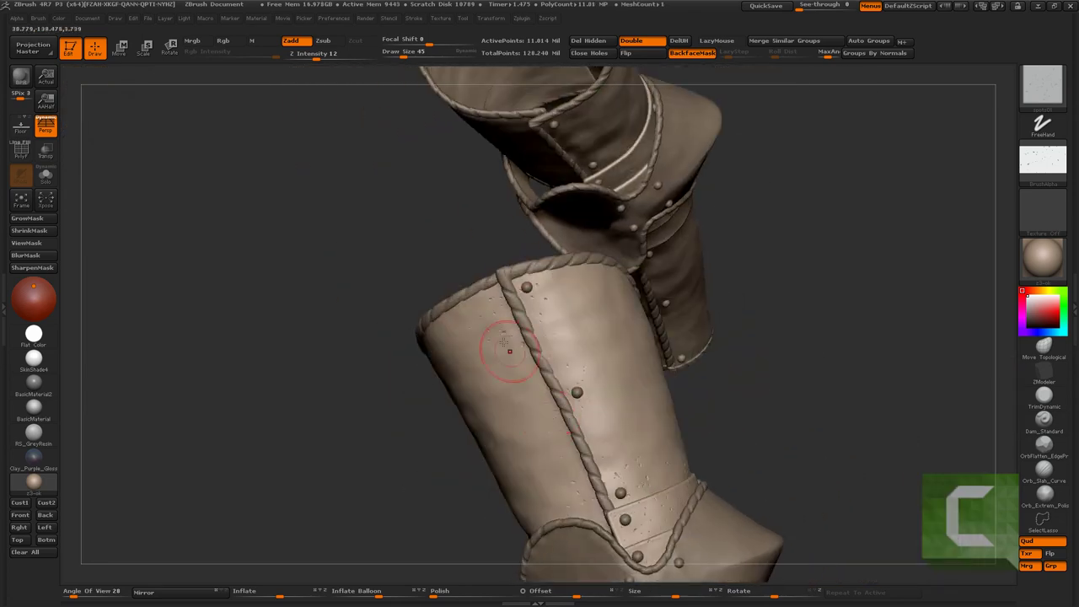
pyautogui.moveTo(510, 350)
pyautogui.mouseDown()
pyautogui.moveTo(458, 312)
pyautogui.moveTo(560, 376)
pyautogui.moveTo(531, 329)
pyautogui.moveTo(532, 194)
pyautogui.mouseUp()
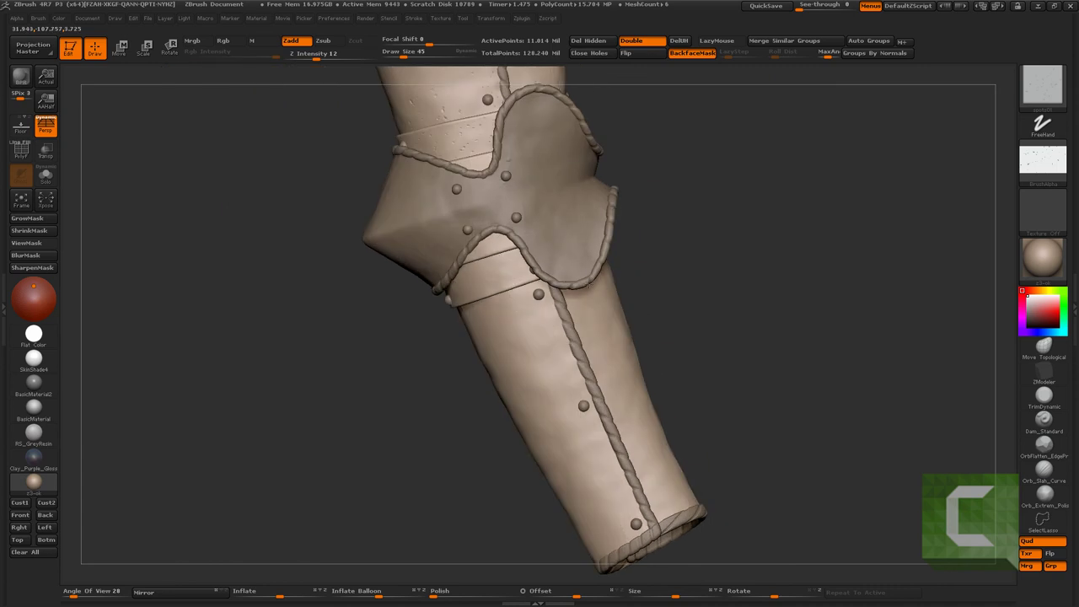
pyautogui.moveTo(609, 284)
pyautogui.mouseDown()
pyautogui.moveTo(570, 379)
pyautogui.moveTo(644, 292)
pyautogui.mouseUp()
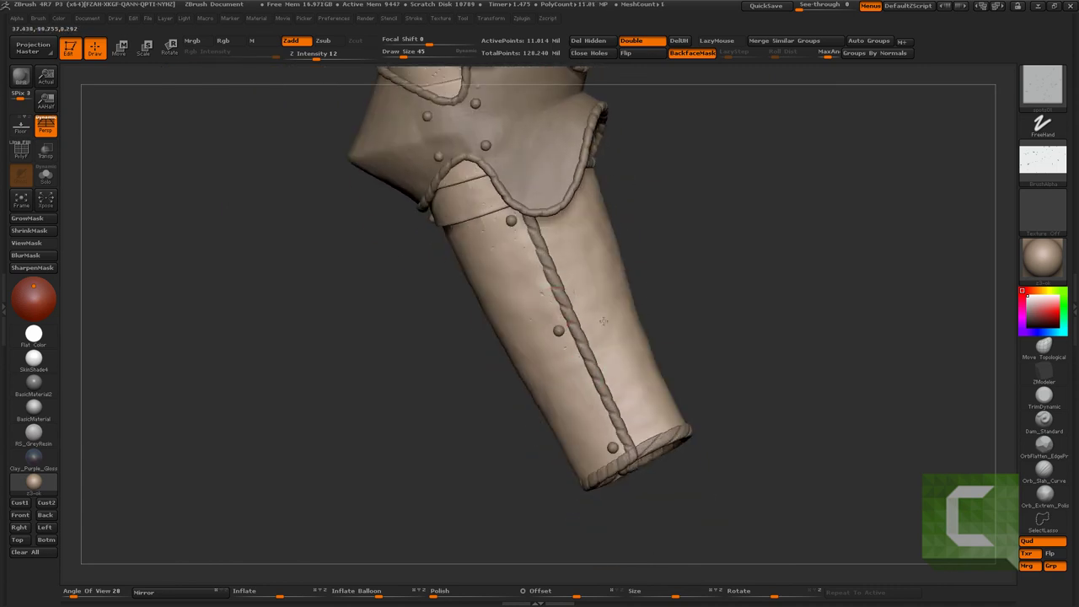
# Turn the leg armour through side and frontal views to study the greave and knee guard
pyautogui.moveTo(659, 401)
pyautogui.mouseDown()
pyautogui.moveTo(475, 343)
pyautogui.moveTo(455, 321)
pyautogui.moveTo(444, 275)
pyautogui.moveTo(472, 236)
pyautogui.moveTo(517, 205)
pyautogui.moveTo(572, 301)
pyautogui.moveTo(449, 463)
pyautogui.mouseUp()
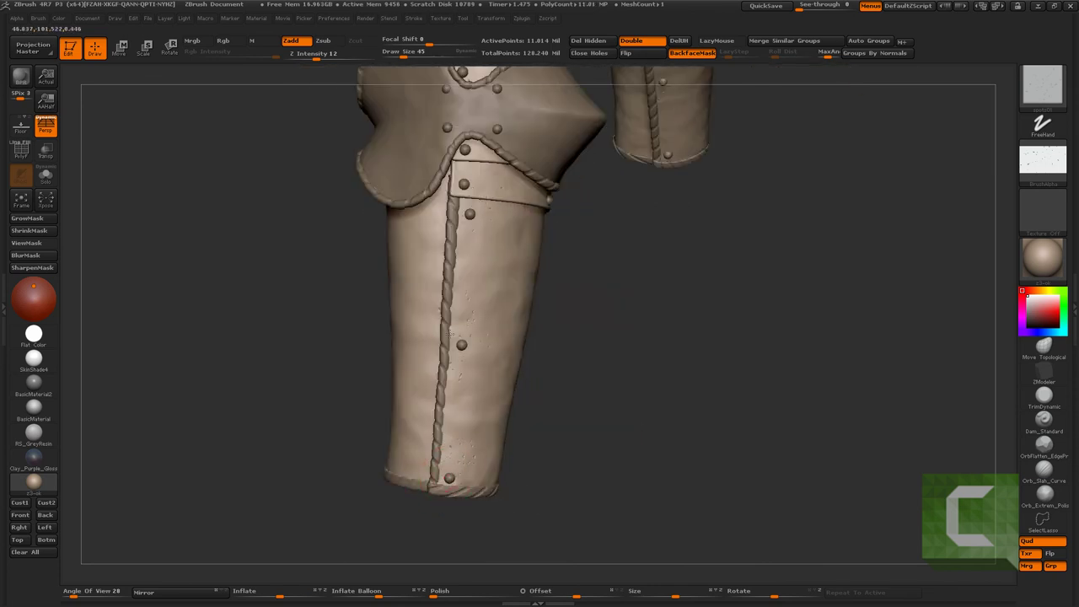
pyautogui.moveTo(527, 479); pyautogui.dragTo(476, 456)
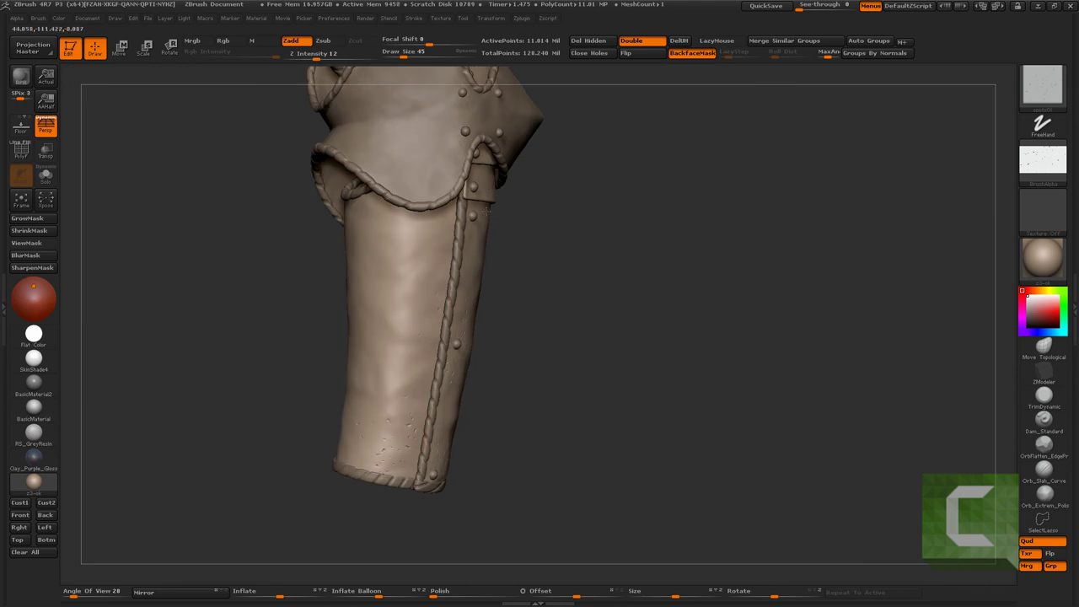
pyautogui.moveTo(485, 211)
pyautogui.mouseDown()
pyautogui.moveTo(366, 458)
pyautogui.moveTo(273, 493)
pyautogui.moveTo(256, 328)
pyautogui.mouseUp()
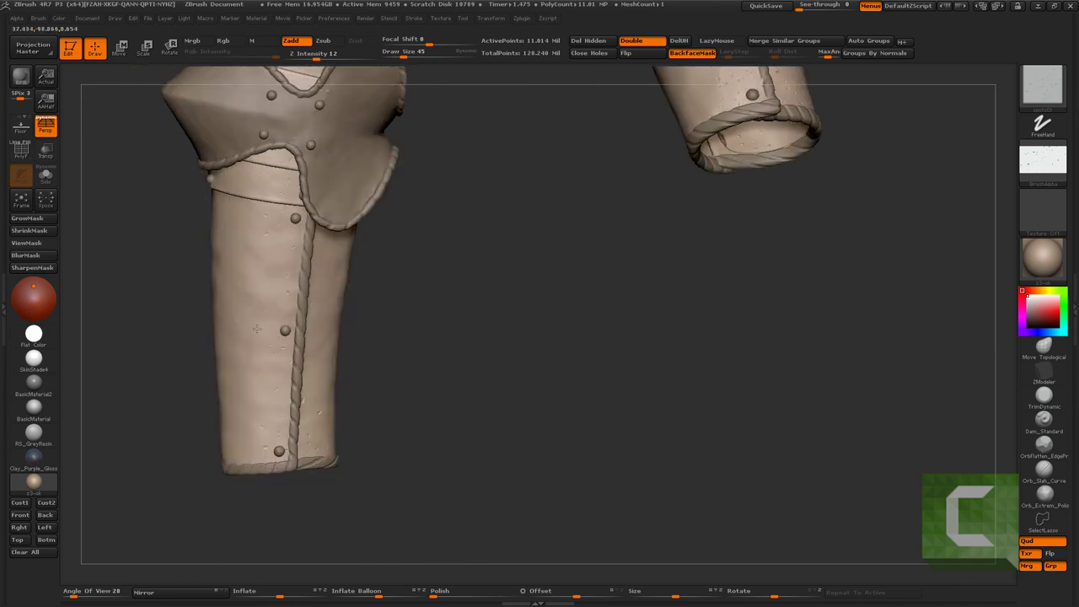
pyautogui.moveTo(364, 318)
pyautogui.mouseDown()
pyautogui.moveTo(512, 341)
pyautogui.moveTo(616, 422)
pyautogui.mouseUp()
pyautogui.moveTo(585, 269)
pyautogui.mouseDown()
pyautogui.moveTo(599, 203)
pyautogui.moveTo(511, 249)
pyautogui.mouseUp()
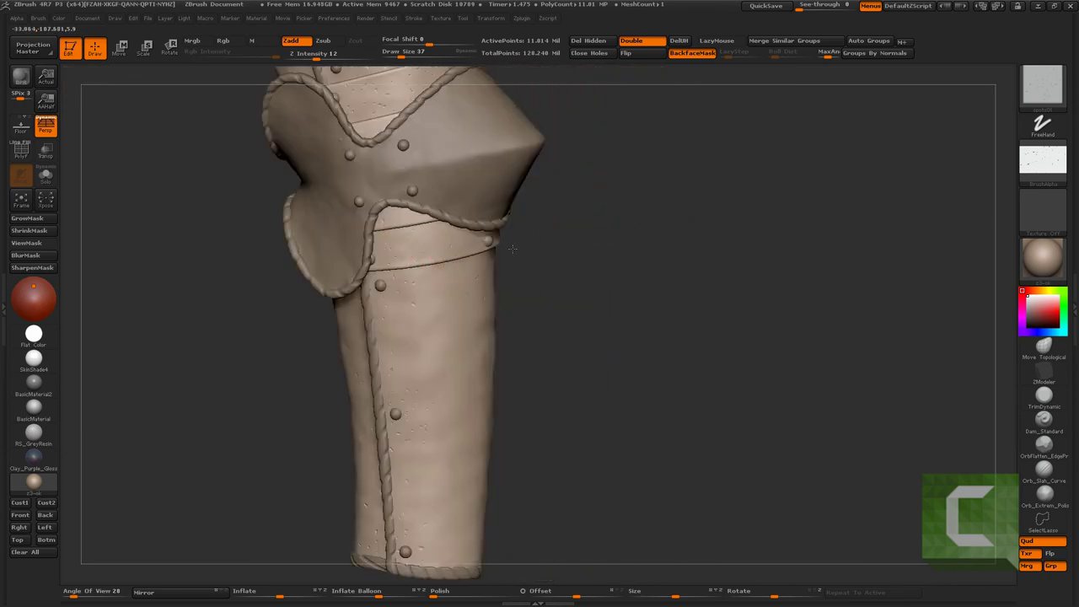
pyautogui.moveTo(434, 335); pyautogui.dragTo(357, 258)
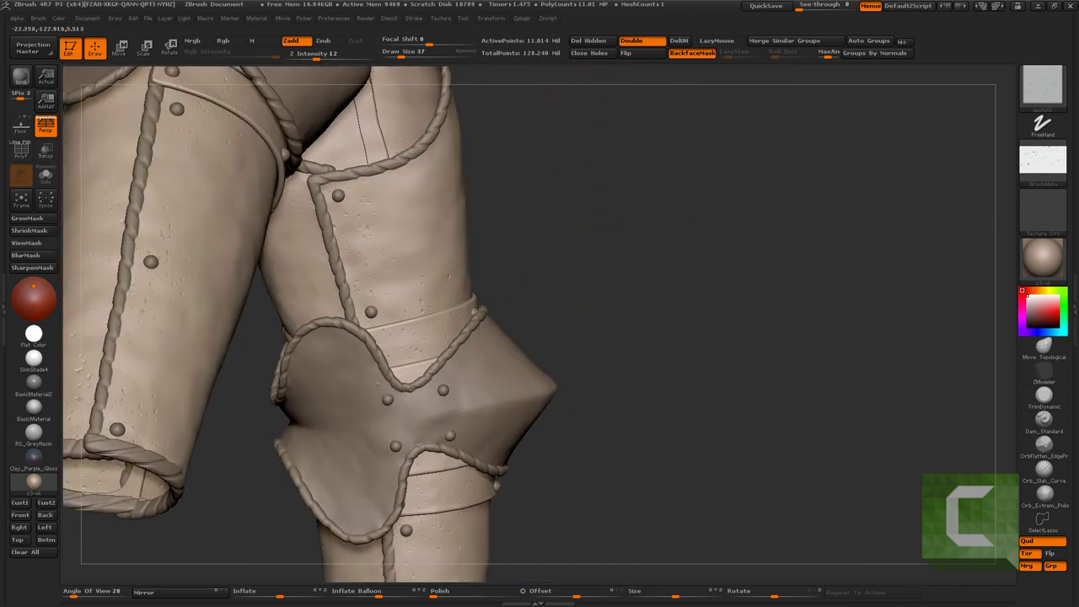
pyautogui.moveTo(412, 154); pyautogui.dragTo(422, 230)
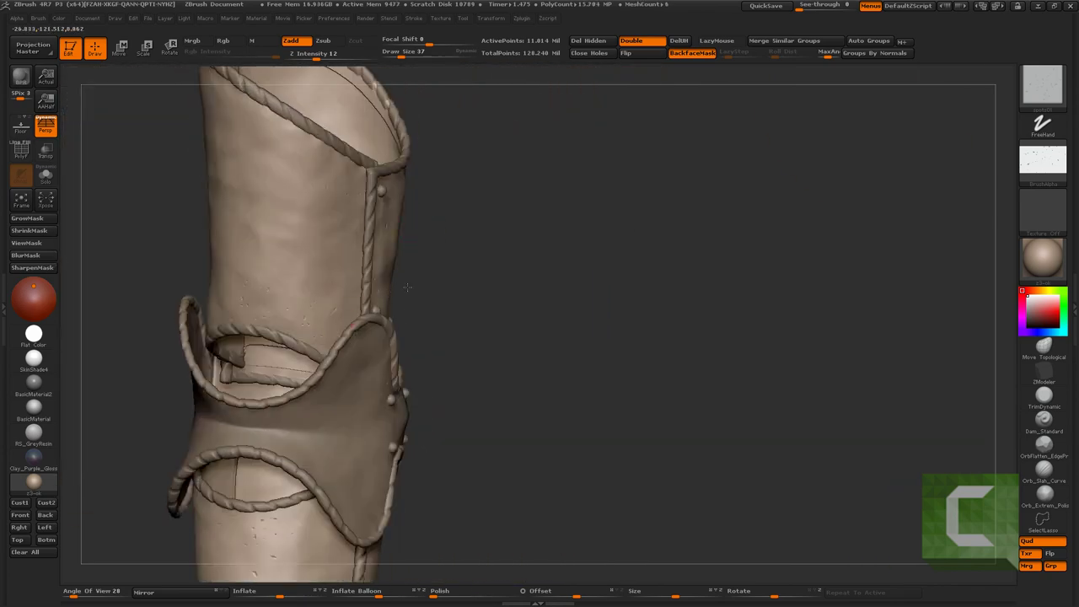
pyautogui.moveTo(407, 288)
pyautogui.mouseDown()
pyautogui.moveTo(243, 304)
pyautogui.moveTo(295, 219)
pyautogui.moveTo(313, 163)
pyautogui.moveTo(462, 205)
pyautogui.moveTo(503, 239)
pyautogui.mouseUp()
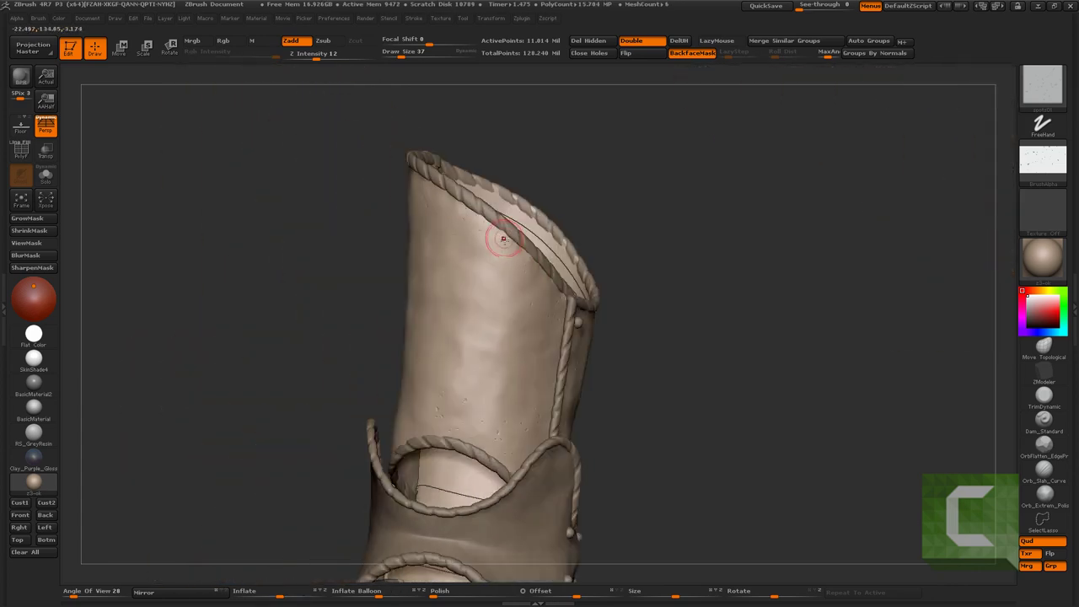
pyautogui.moveTo(646, 248); pyautogui.dragTo(559, 251)
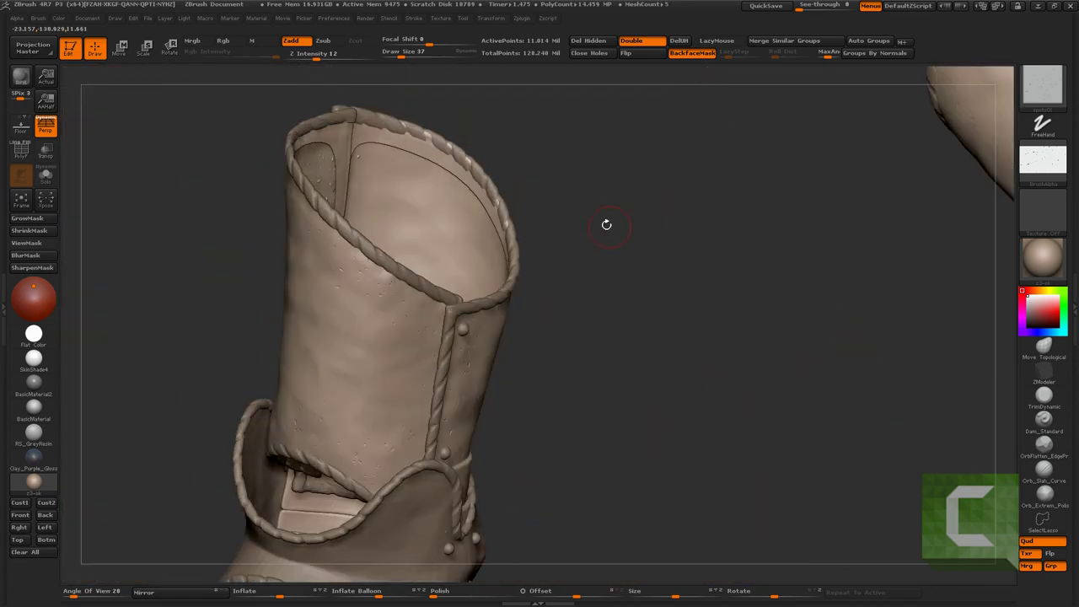
pyautogui.moveTo(605, 224)
pyautogui.mouseDown()
pyautogui.moveTo(530, 219)
pyautogui.moveTo(499, 292)
pyautogui.mouseUp()
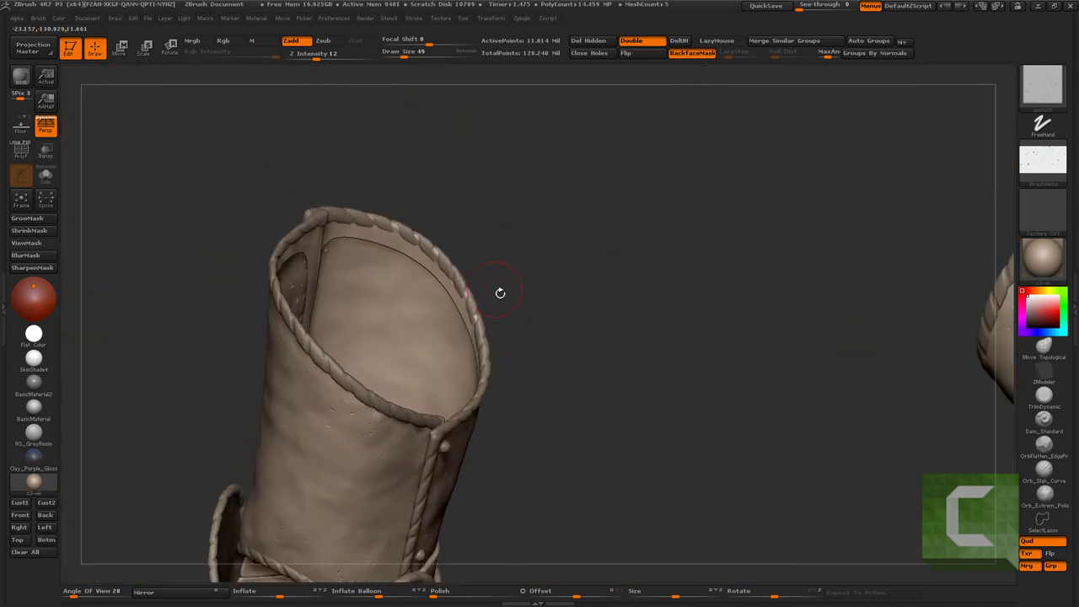
# Pick a spots brush, rotate the knee cop toward a frontal view, and reopen the brush list
pyautogui.press('b')
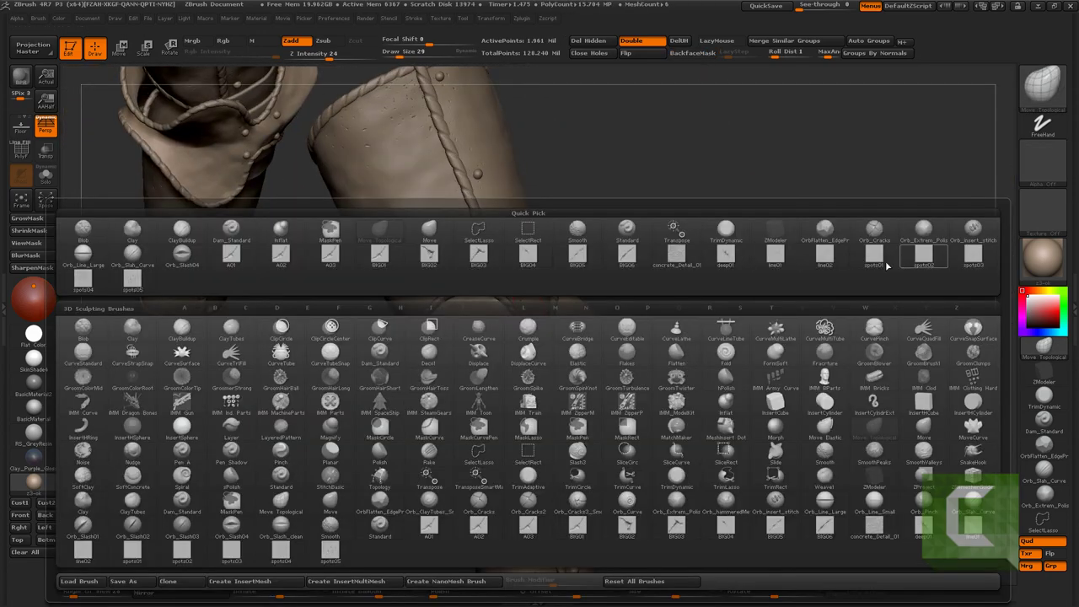
pyautogui.click(887, 266)
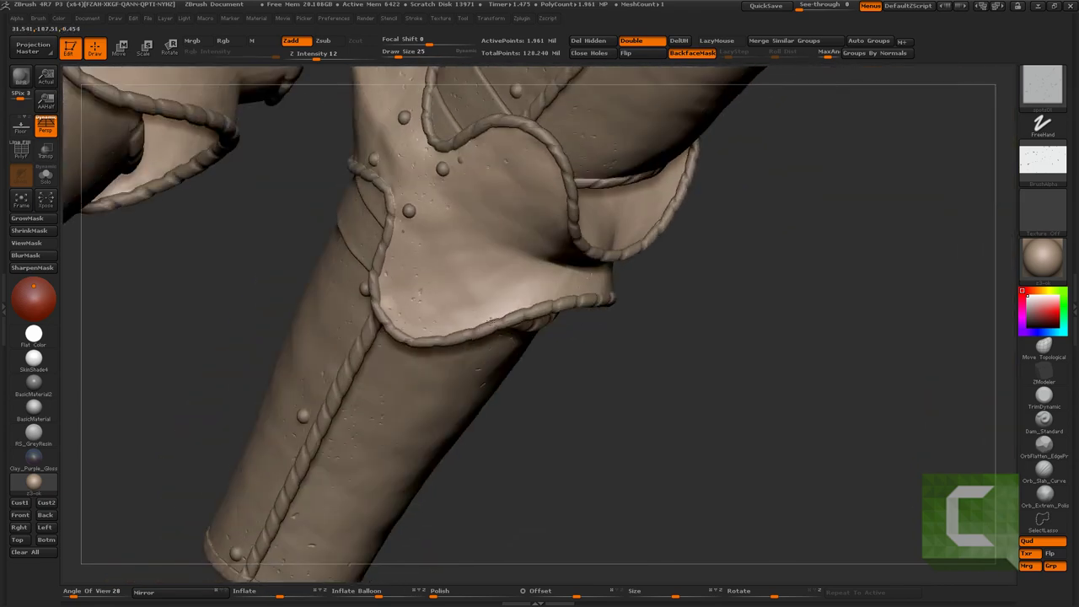
pyautogui.moveTo(566, 261)
pyautogui.mouseDown()
pyautogui.moveTo(500, 158)
pyautogui.moveTo(612, 215)
pyautogui.mouseUp()
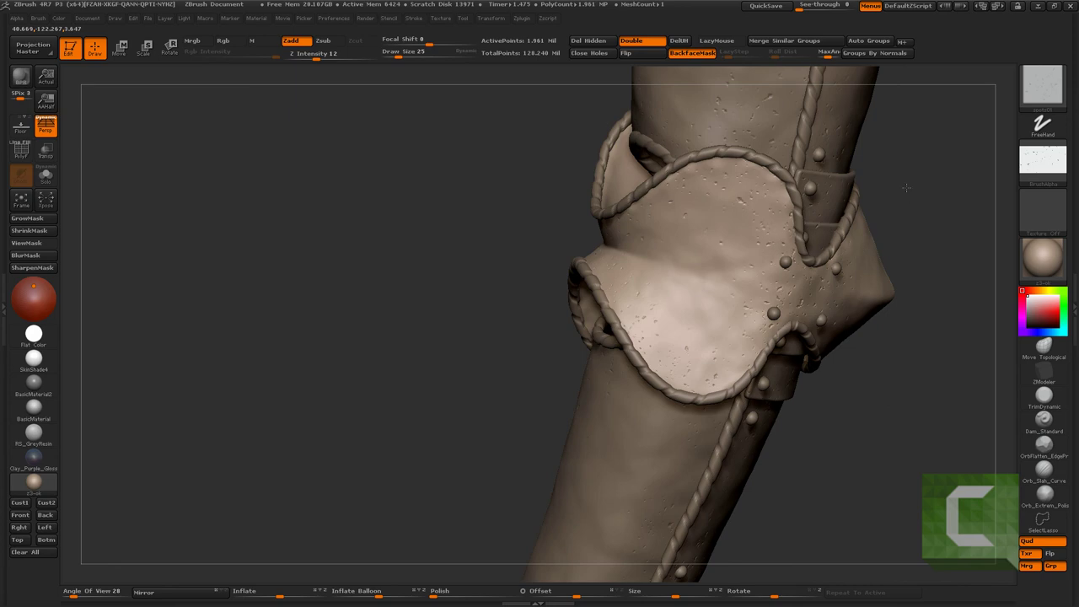
pyautogui.moveTo(906, 187)
pyautogui.mouseDown()
pyautogui.moveTo(539, 310)
pyautogui.moveTo(548, 319)
pyautogui.mouseUp()
pyautogui.moveTo(628, 303); pyautogui.dragTo(722, 193)
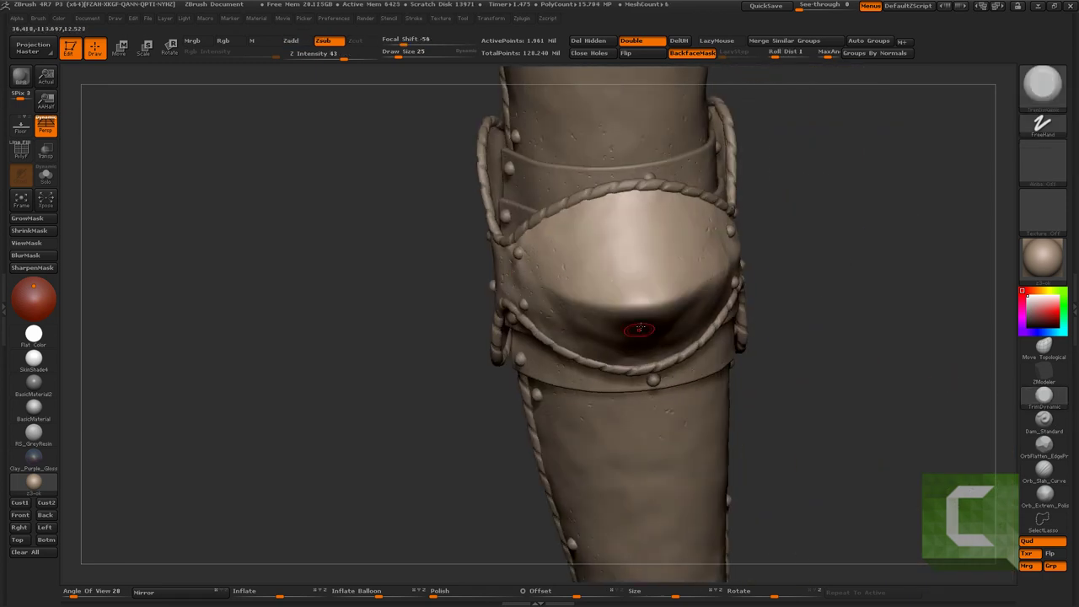
pyautogui.moveTo(643, 291)
pyautogui.mouseDown()
pyautogui.moveTo(629, 301)
pyautogui.moveTo(717, 281)
pyautogui.mouseUp()
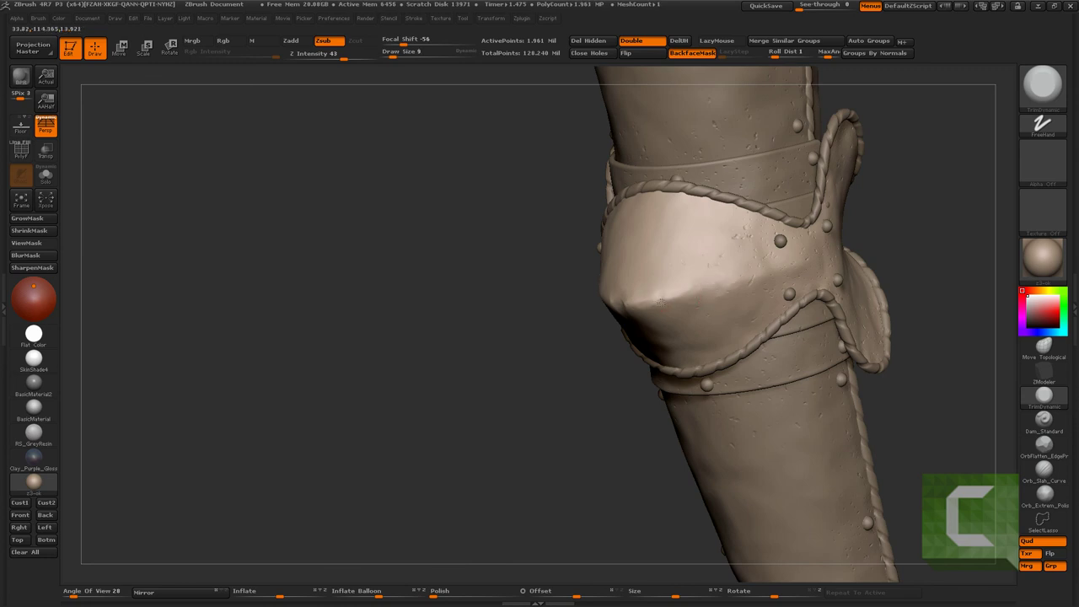
pyautogui.moveTo(661, 302); pyautogui.dragTo(713, 281)
pyautogui.press('b')
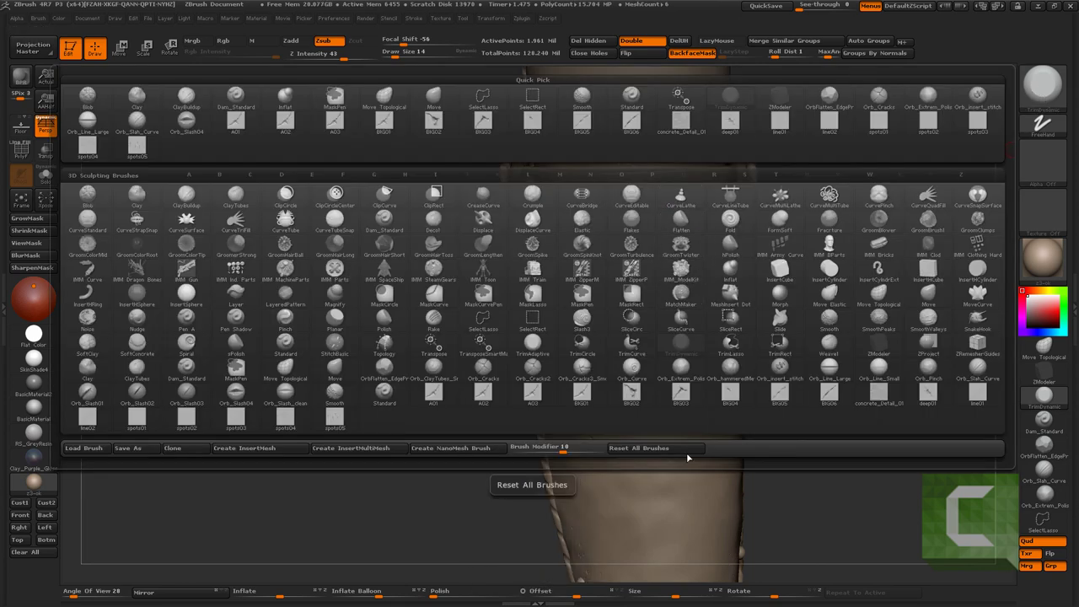
# Cut a deep, lengthened slash into the knee plate with the Orb_Slash_Curve brush
pyautogui.click(568, 373)
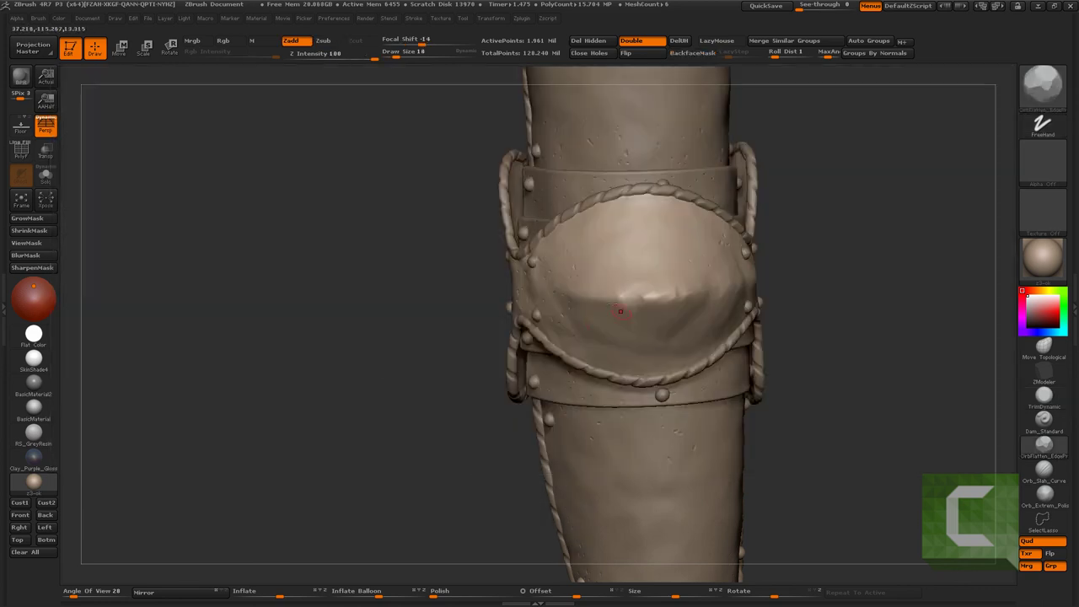
pyautogui.moveTo(776, 270); pyautogui.dragTo(802, 265)
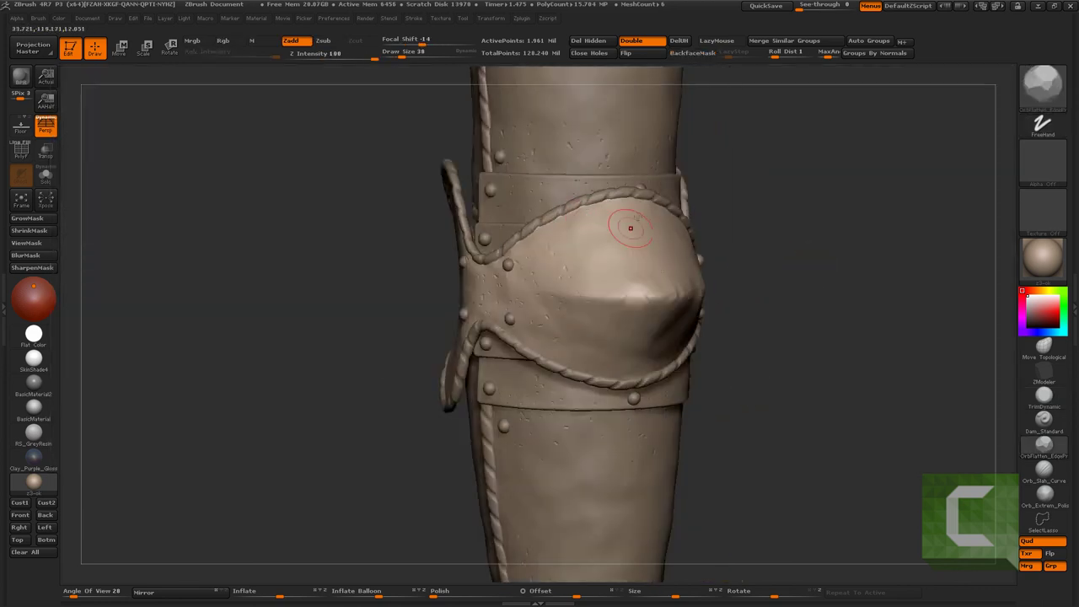
pyautogui.moveTo(611, 301); pyautogui.dragTo(726, 278)
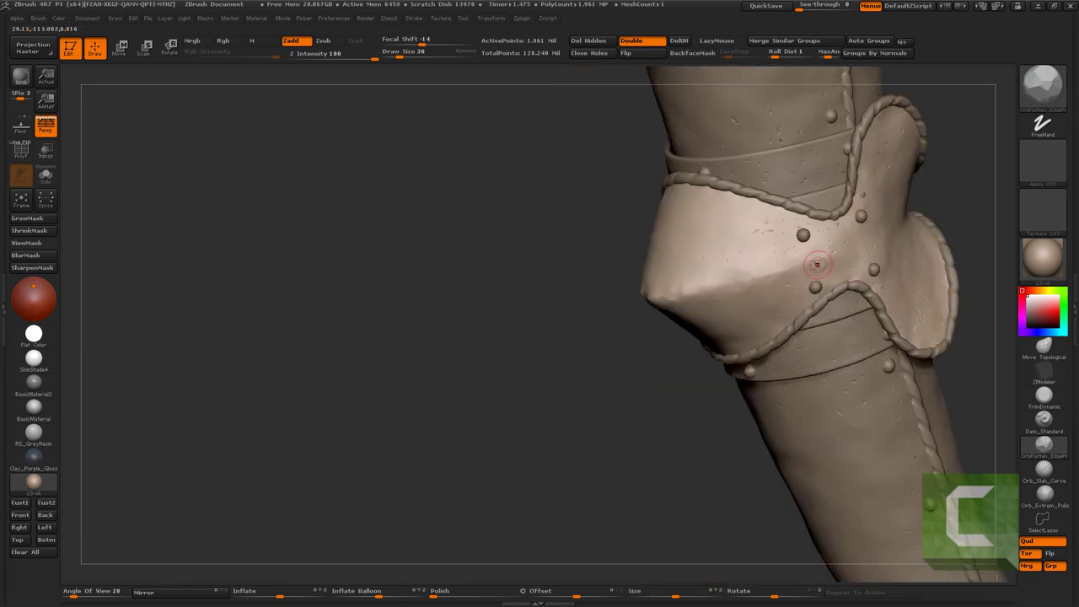
pyautogui.moveTo(817, 255)
pyautogui.keyDown('alt'); pyautogui.mouseDown()
pyautogui.moveTo(609, 241)
pyautogui.moveTo(723, 372)
pyautogui.moveTo(783, 295)
pyautogui.mouseUp(); pyautogui.keyUp('alt')
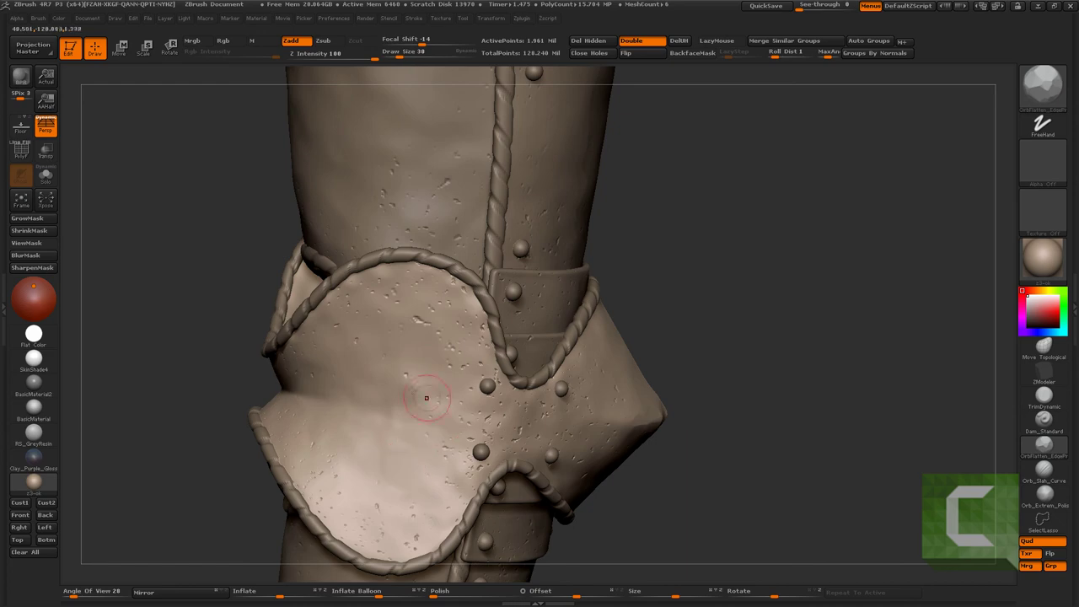
pyautogui.moveTo(684, 278)
pyautogui.mouseDown()
pyautogui.moveTo(824, 263)
pyautogui.moveTo(667, 326)
pyautogui.mouseUp()
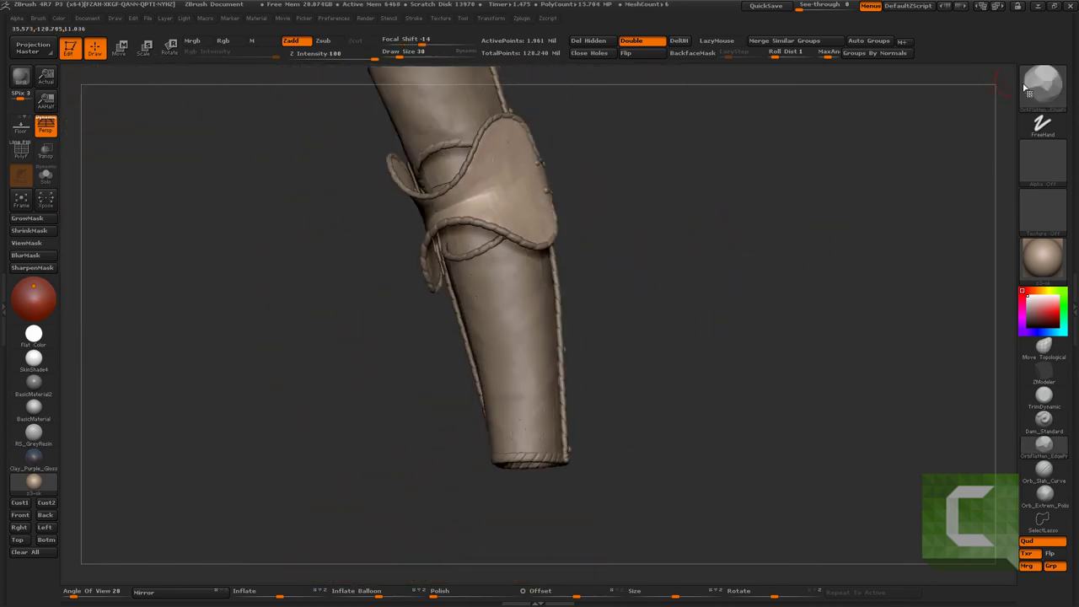
pyautogui.press('b')
pyautogui.click(978, 371)
pyautogui.moveTo(696, 256)
pyautogui.mouseDown()
pyautogui.moveTo(632, 337)
pyautogui.moveTo(748, 346)
pyautogui.mouseUp()
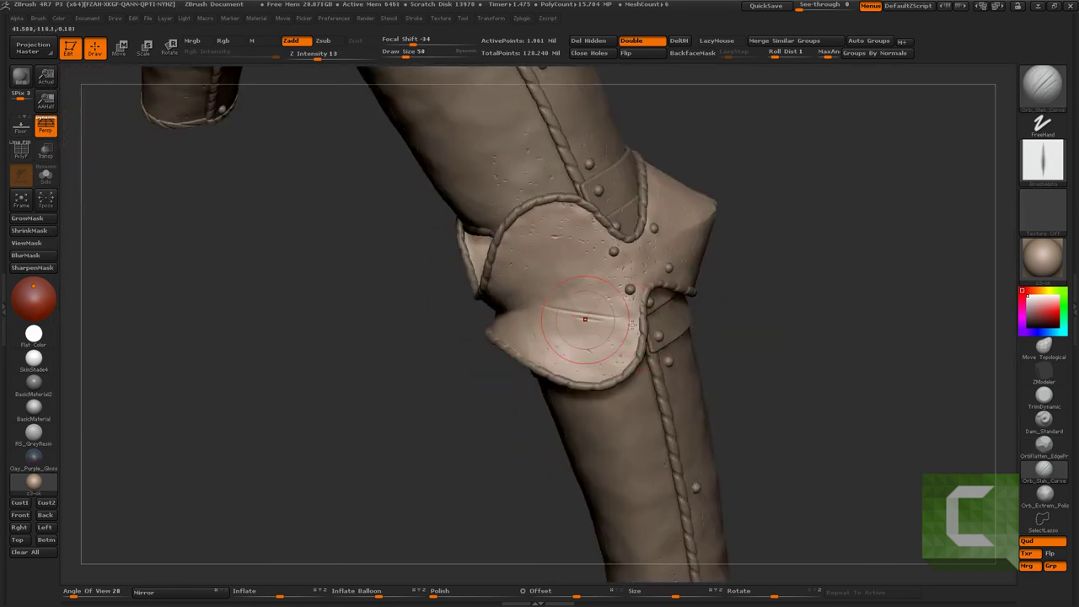
pyautogui.moveTo(624, 318); pyautogui.dragTo(583, 315)
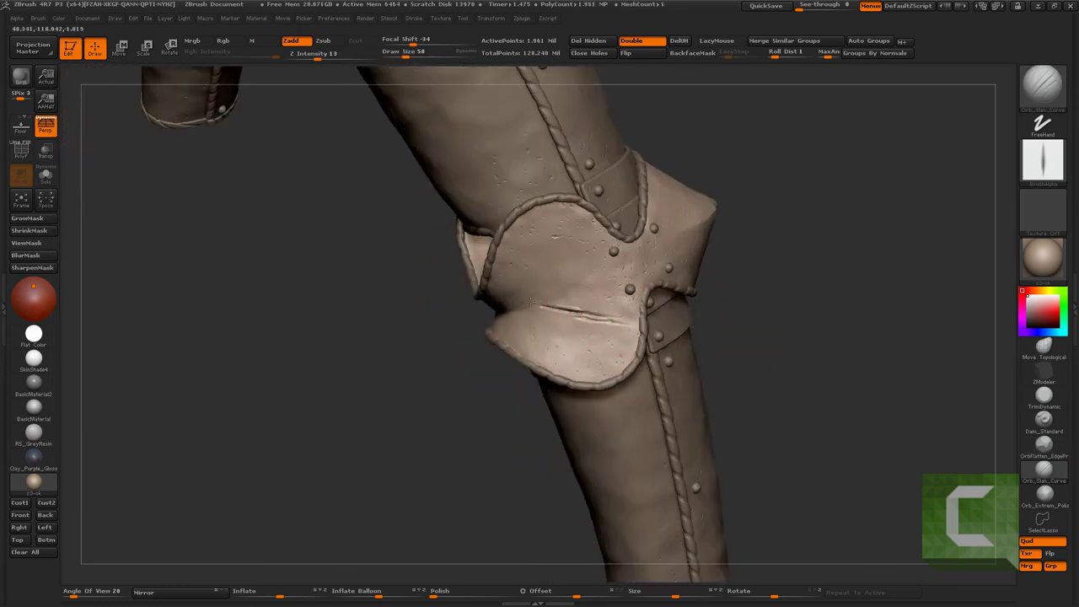
pyautogui.moveTo(782, 331); pyautogui.dragTo(951, 361)
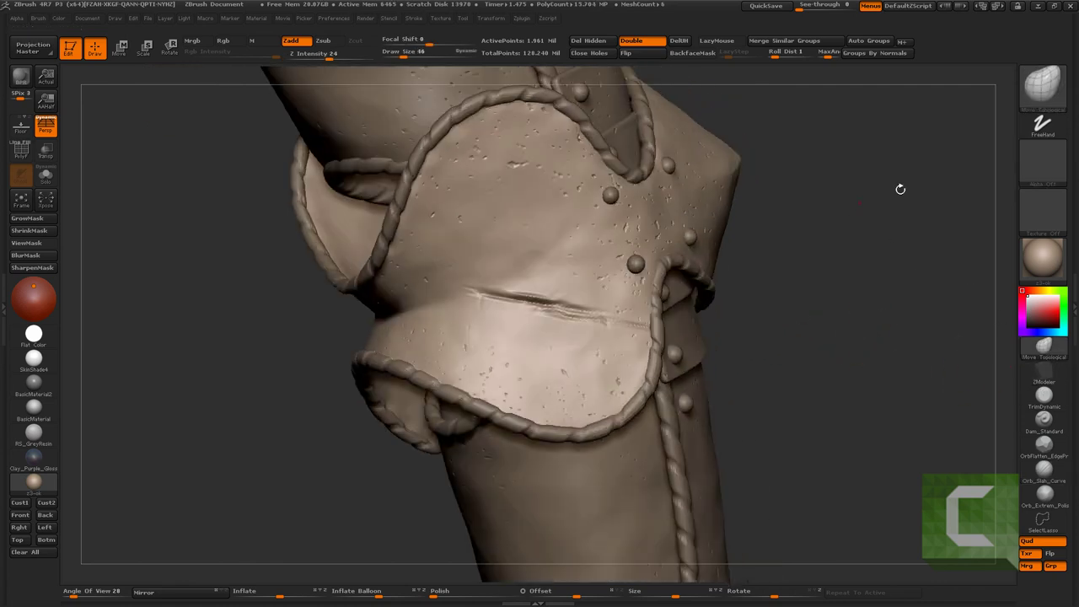
# Switch to the TrimDynamic brush and delete the higher subdivision levels with DelH
pyautogui.press('b')
pyautogui.press('t')
pyautogui.press('d')
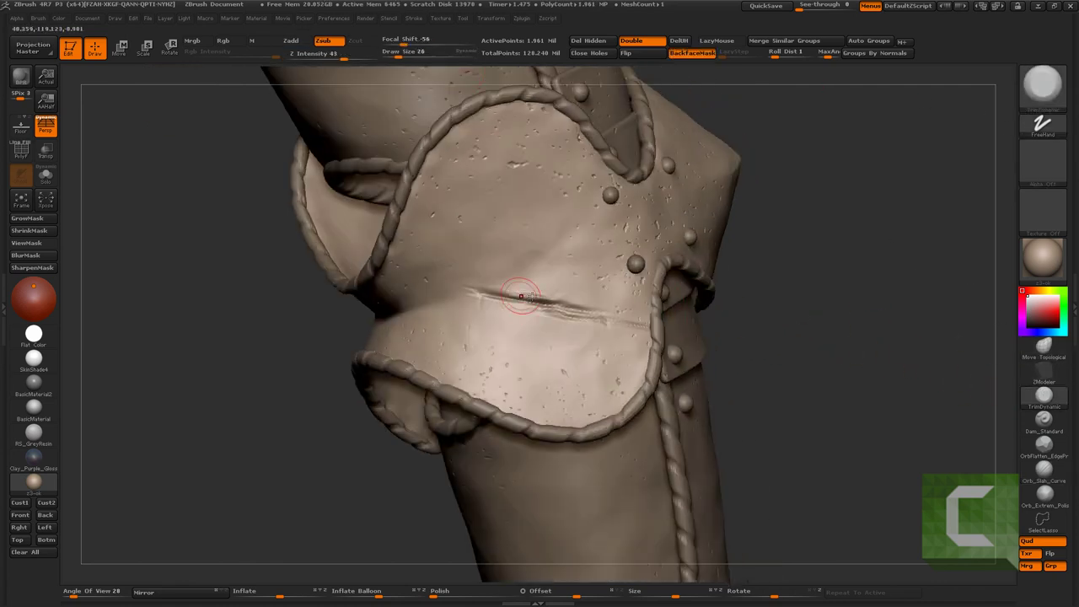
pyautogui.moveTo(616, 326)
pyautogui.keyDown('alt'); pyautogui.mouseDown()
pyautogui.moveTo(648, 106)
pyautogui.moveTo(814, 425)
pyautogui.moveTo(863, 360)
pyautogui.mouseUp(); pyautogui.keyUp('alt')
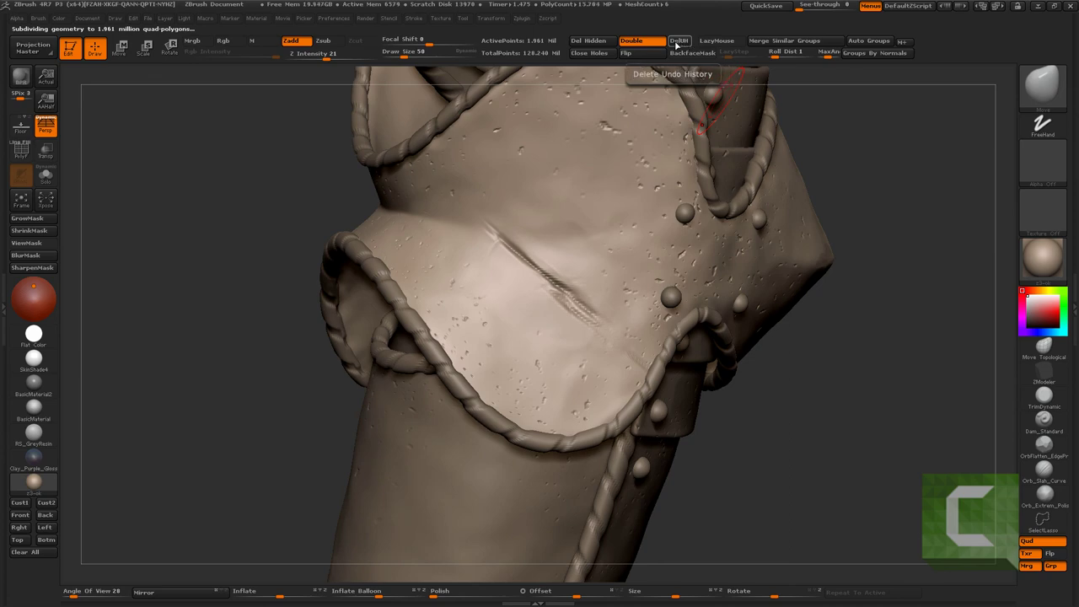
pyautogui.click(678, 41)
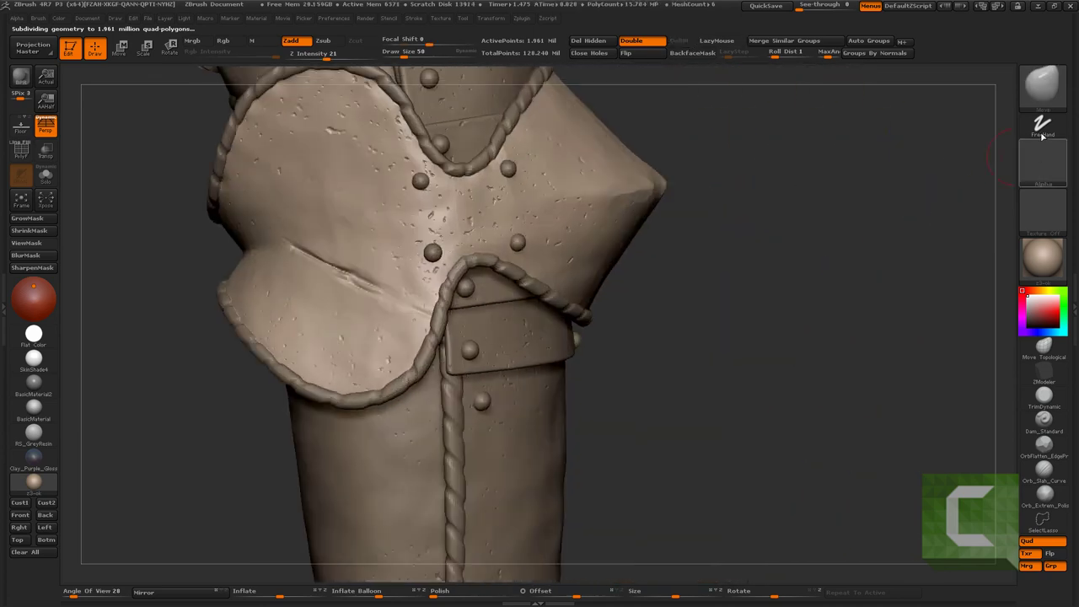
# Carve a cross-shaped scratch and short creases into the forearm bracer, extending across the rope border
pyautogui.press('b')
pyautogui.click(404, 350)
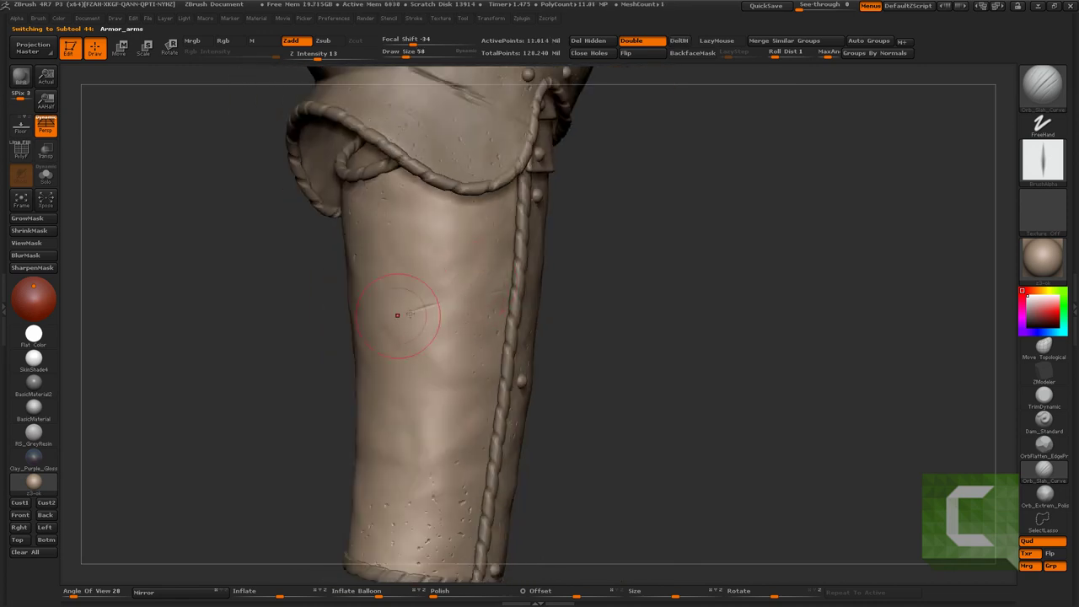
pyautogui.moveTo(459, 302)
pyautogui.mouseDown()
pyautogui.moveTo(413, 313)
pyautogui.moveTo(440, 306)
pyautogui.mouseUp()
pyautogui.moveTo(385, 334)
pyautogui.mouseDown(button='right')
pyautogui.moveTo(545, 275)
pyautogui.moveTo(487, 405)
pyautogui.mouseUp(button='right')
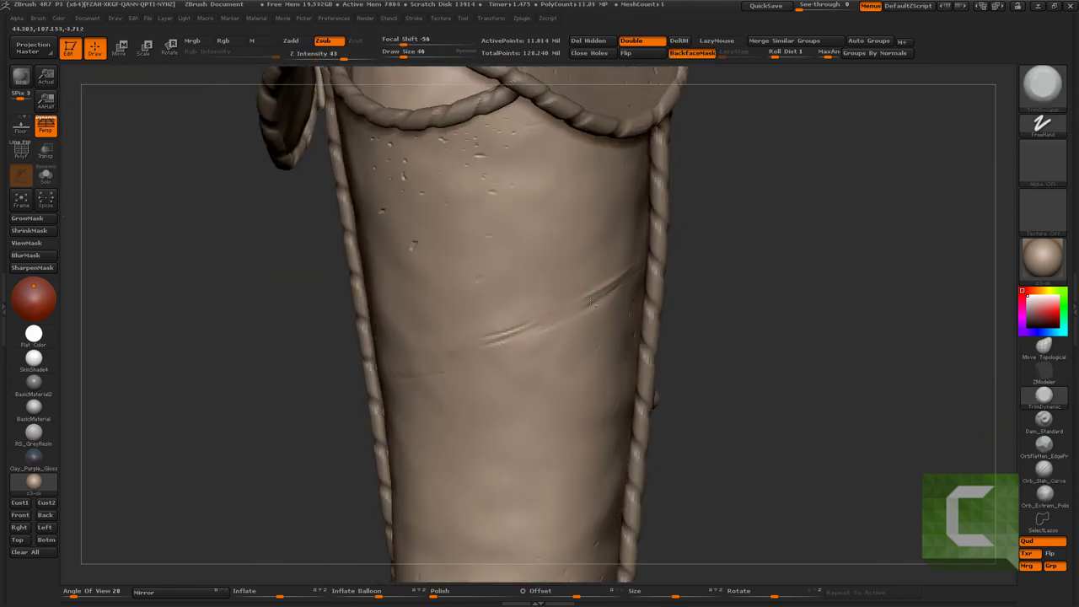
pyautogui.keyDown('shift'); pyautogui.moveTo(541, 323); pyautogui.dragTo(534, 339); pyautogui.keyUp('shift')
pyautogui.moveTo(744, 297)
pyautogui.mouseDown(button='right')
pyautogui.moveTo(612, 282)
pyautogui.moveTo(528, 238)
pyautogui.moveTo(753, 261)
pyautogui.moveTo(612, 213)
pyautogui.moveTo(631, 402)
pyautogui.moveTo(667, 366)
pyautogui.moveTo(590, 337)
pyautogui.mouseUp(button='right')
pyautogui.moveTo(548, 354); pyautogui.dragTo(613, 349)
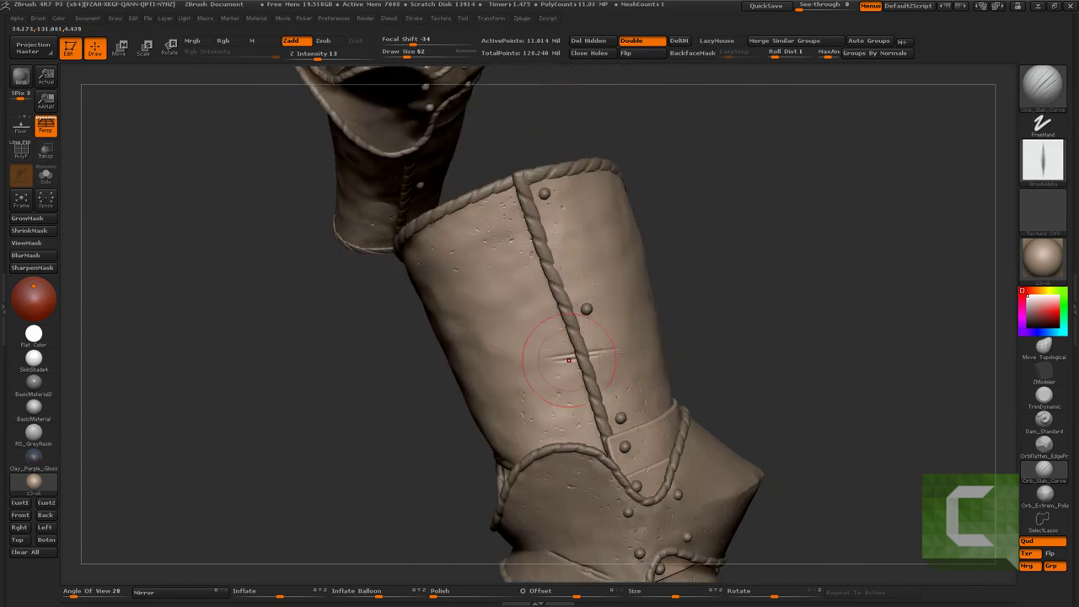
pyautogui.moveTo(568, 360); pyautogui.dragTo(598, 366, button='right')
pyautogui.moveTo(544, 374)
pyautogui.mouseDown()
pyautogui.moveTo(505, 376)
pyautogui.moveTo(523, 385)
pyautogui.mouseUp()
pyautogui.keyDown('alt'); pyautogui.moveTo(523, 371); pyautogui.dragTo(631, 434, button='right'); pyautogui.keyUp('alt')
pyautogui.moveTo(535, 331); pyautogui.dragTo(525, 379)
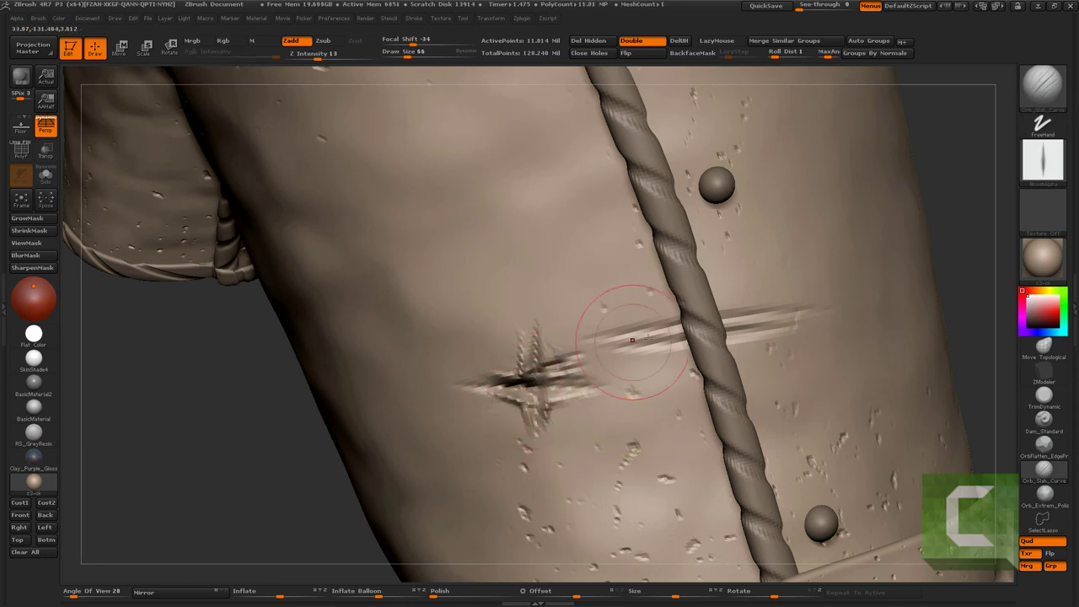
pyautogui.moveTo(633, 340); pyautogui.dragTo(733, 342)
# Select the arm rope borders part, frame both bracers, and smooth rough scratch marks
pyautogui.keyDown('alt'); pyautogui.click(715, 350); pyautogui.keyUp('alt')
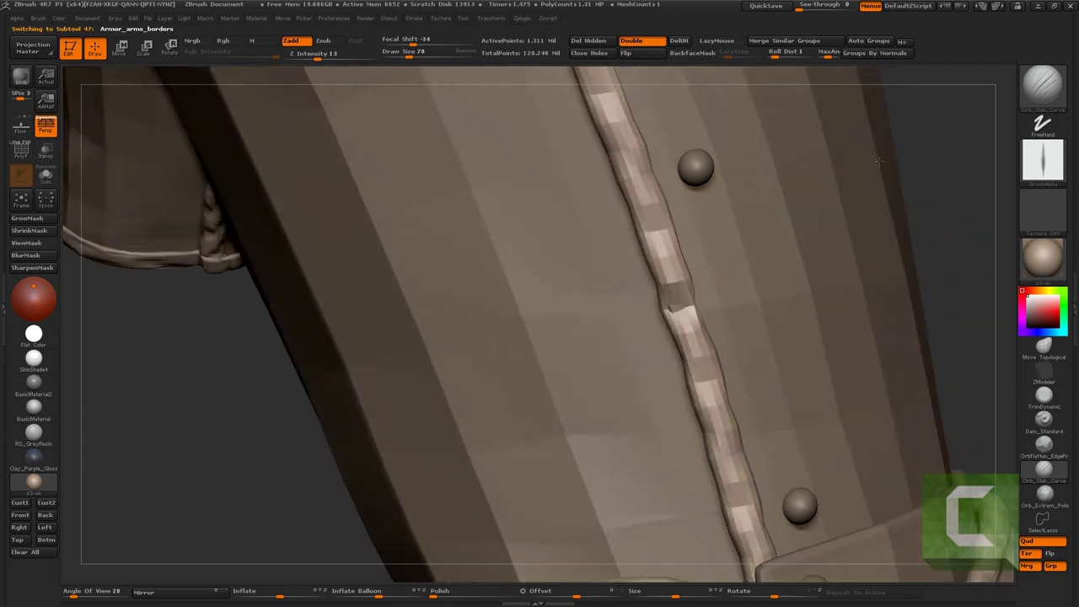
pyautogui.press('f')
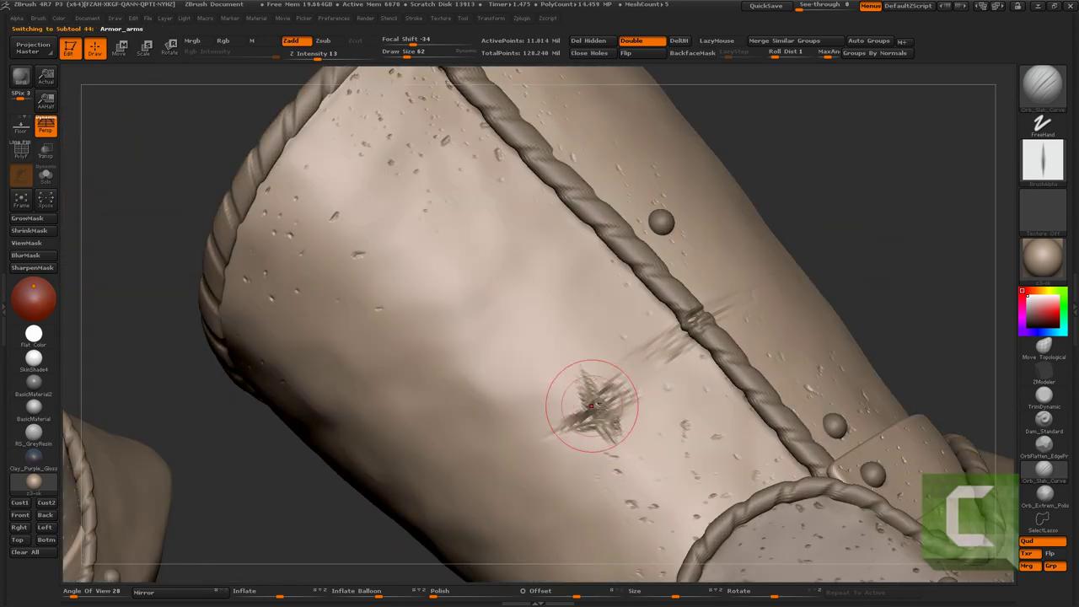
pyautogui.keyDown('shift'); pyautogui.moveTo(585, 396); pyautogui.dragTo(590, 402); pyautogui.keyUp('shift')
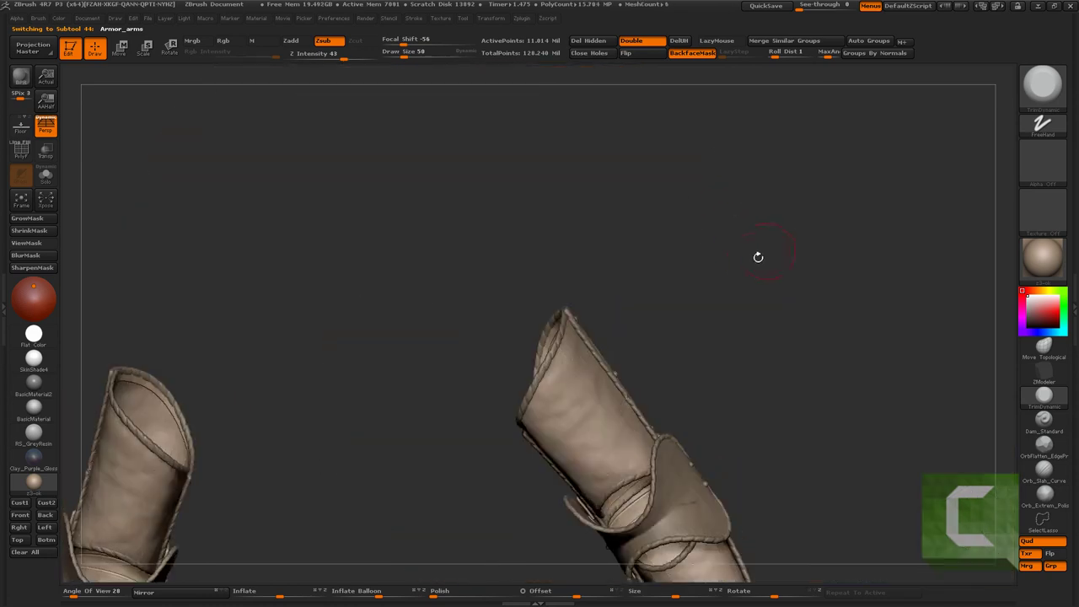
# Select the line02 brush and frame a single forearm bracer close up
pyautogui.press('b')
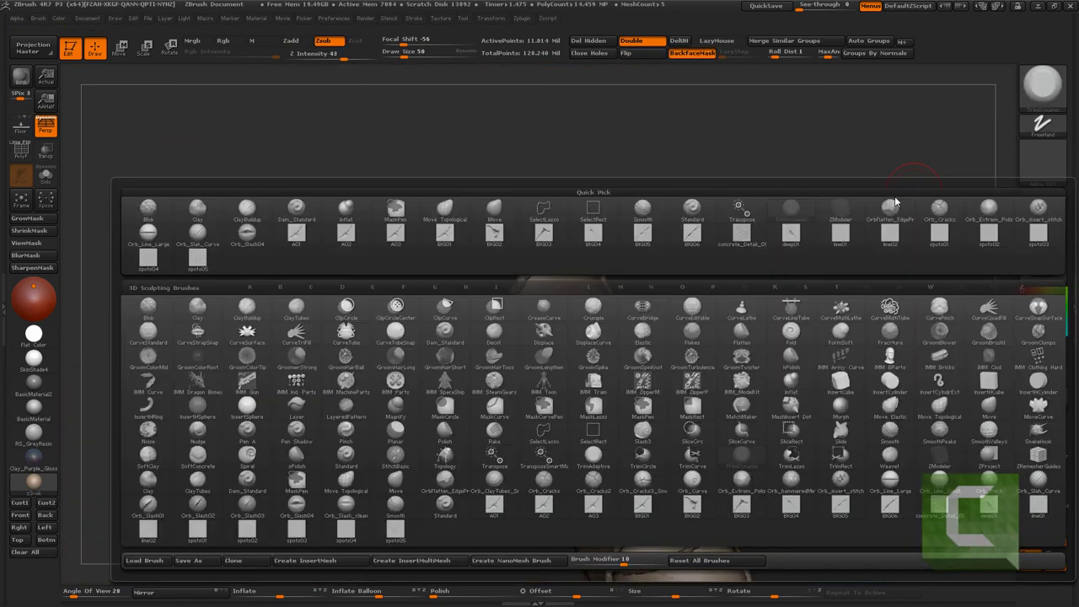
pyautogui.click(891, 238)
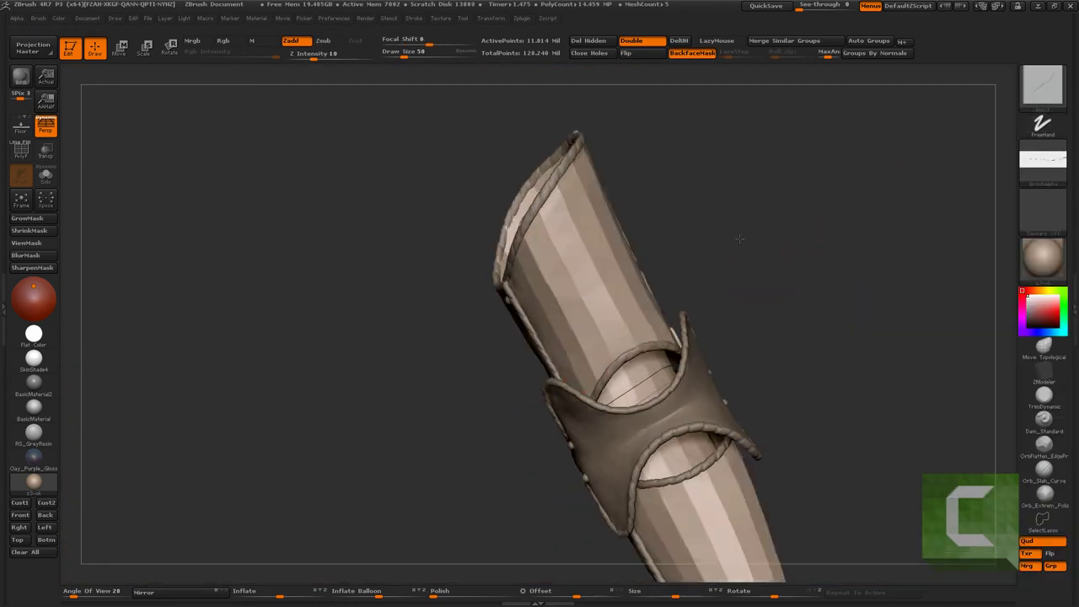
pyautogui.moveTo(843, 337); pyautogui.dragTo(741, 291)
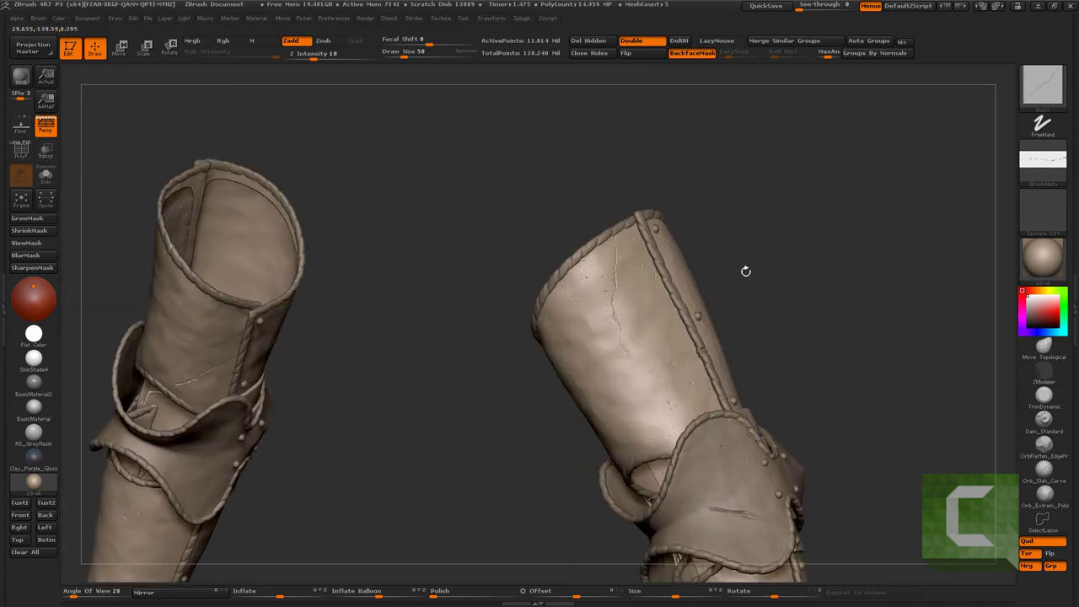
pyautogui.press('b')
pyautogui.click(762, 312)
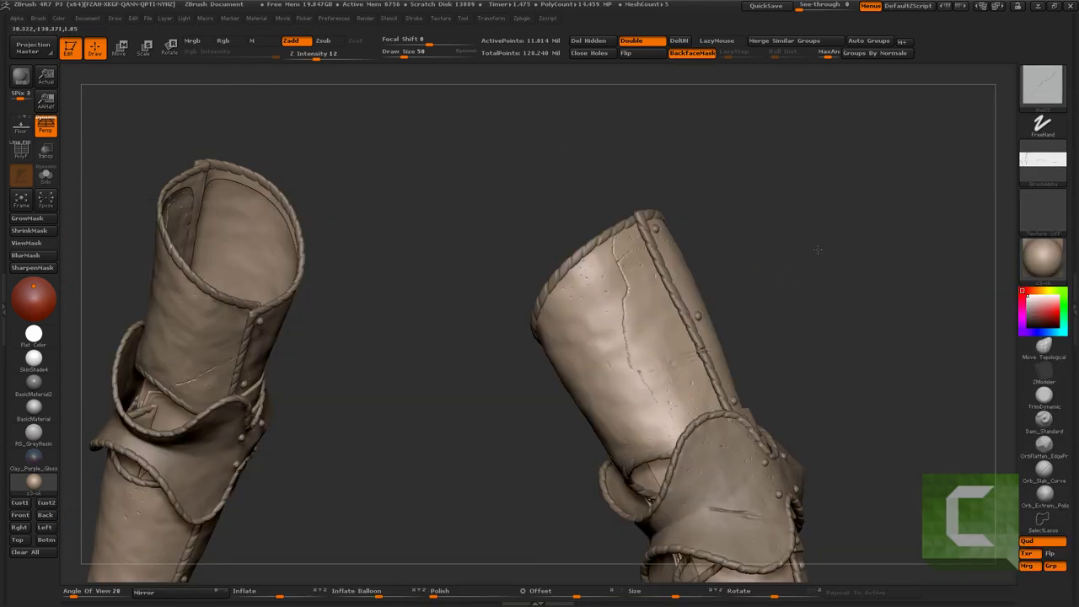
pyautogui.moveTo(784, 273); pyautogui.dragTo(724, 491)
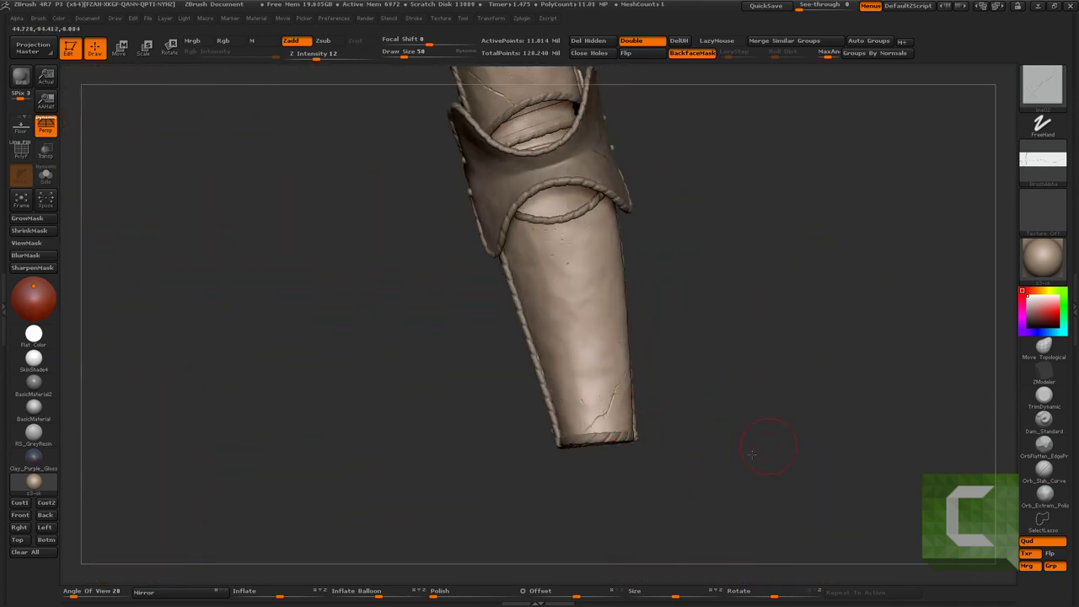
pyautogui.moveTo(753, 453)
pyautogui.mouseDown()
pyautogui.moveTo(779, 373)
pyautogui.moveTo(660, 433)
pyautogui.mouseUp()
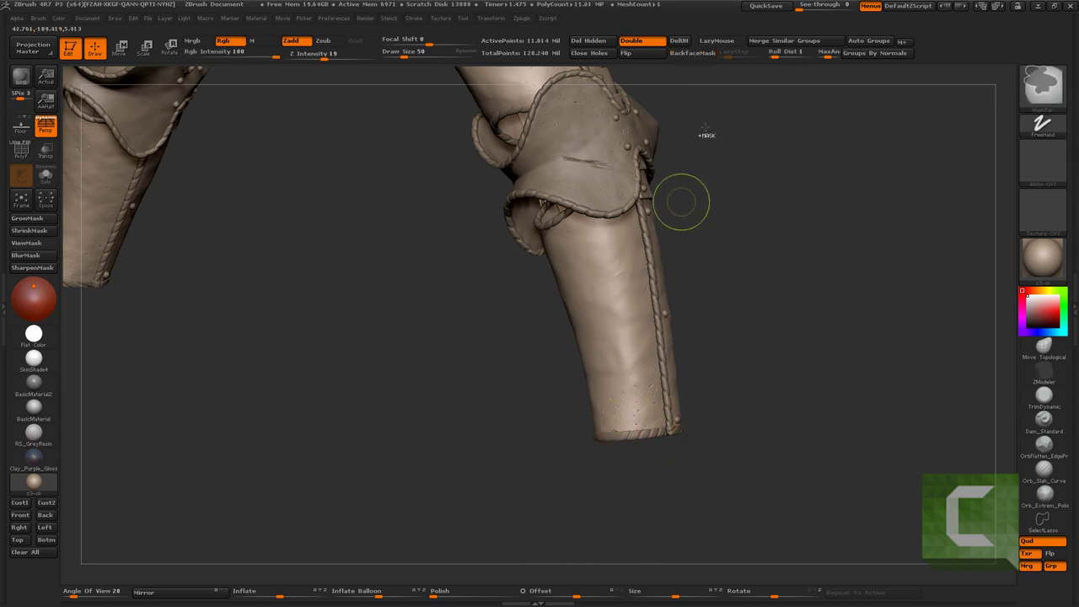
pyautogui.moveTo(684, 202); pyautogui.dragTo(733, 317)
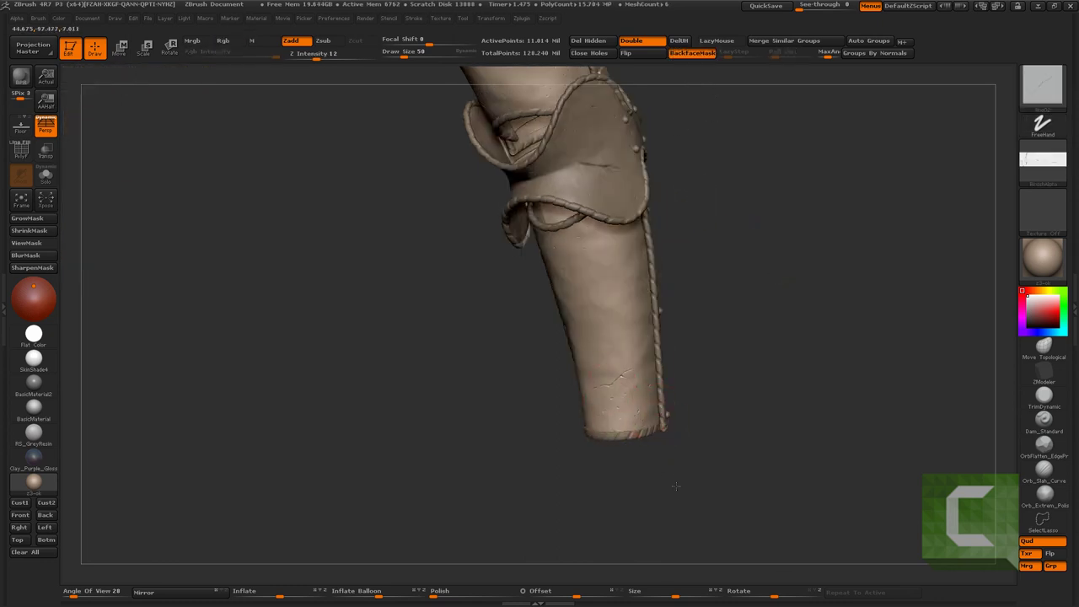
pyautogui.moveTo(675, 486)
pyautogui.mouseDown()
pyautogui.moveTo(819, 337)
pyautogui.moveTo(954, 221)
pyautogui.mouseUp()
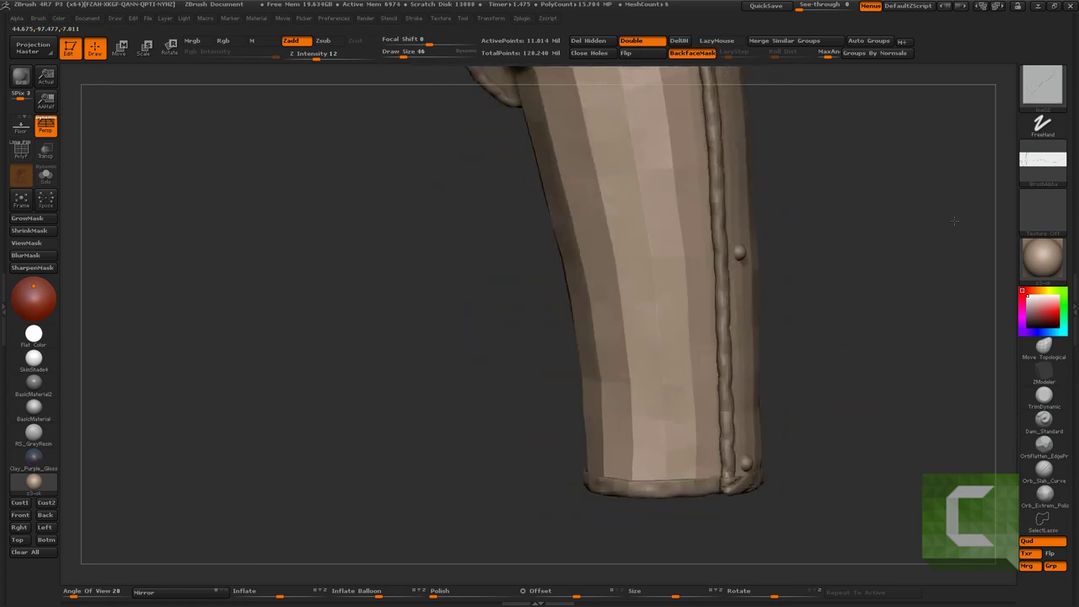
# Load the curved crack brush at size 58 and carve a crack near the bracer's lower edge
pyautogui.press('b')
pyautogui.click(987, 378)
pyautogui.moveTo(986, 378); pyautogui.dragTo(723, 159)
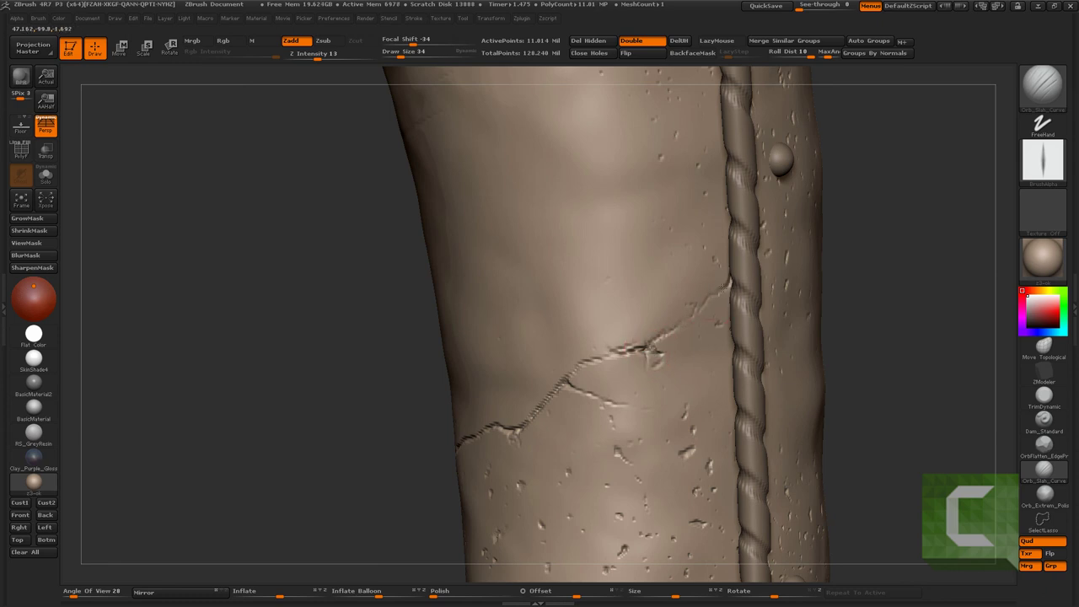
pyautogui.moveTo(700, 352); pyautogui.dragTo(628, 406)
pyautogui.moveTo(723, 409)
pyautogui.mouseDown()
pyautogui.moveTo(590, 313)
pyautogui.moveTo(641, 354)
pyautogui.moveTo(601, 392)
pyautogui.moveTo(514, 404)
pyautogui.mouseUp()
pyautogui.press(']')
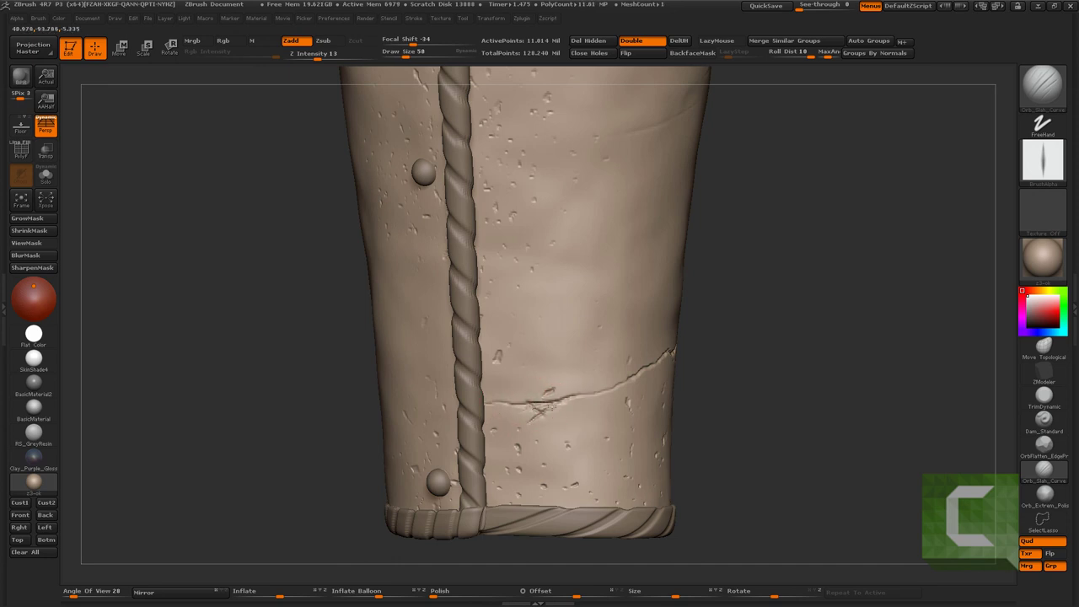
pyautogui.moveTo(540, 408); pyautogui.dragTo(531, 414)
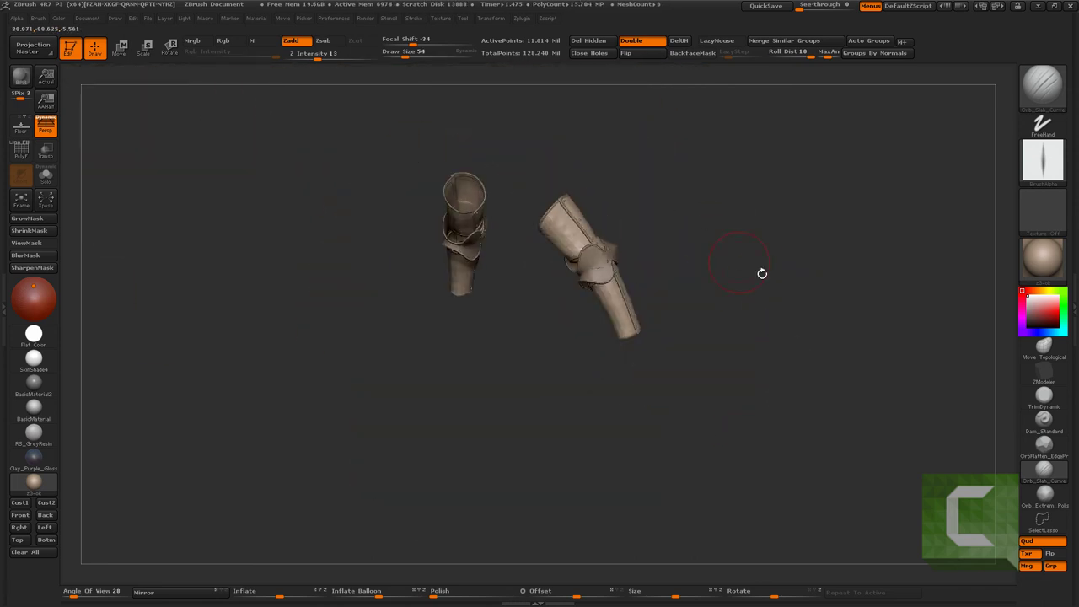
pyautogui.moveTo(706, 185)
pyautogui.mouseDown()
pyautogui.moveTo(708, 243)
pyautogui.moveTo(548, 278)
pyautogui.mouseUp()
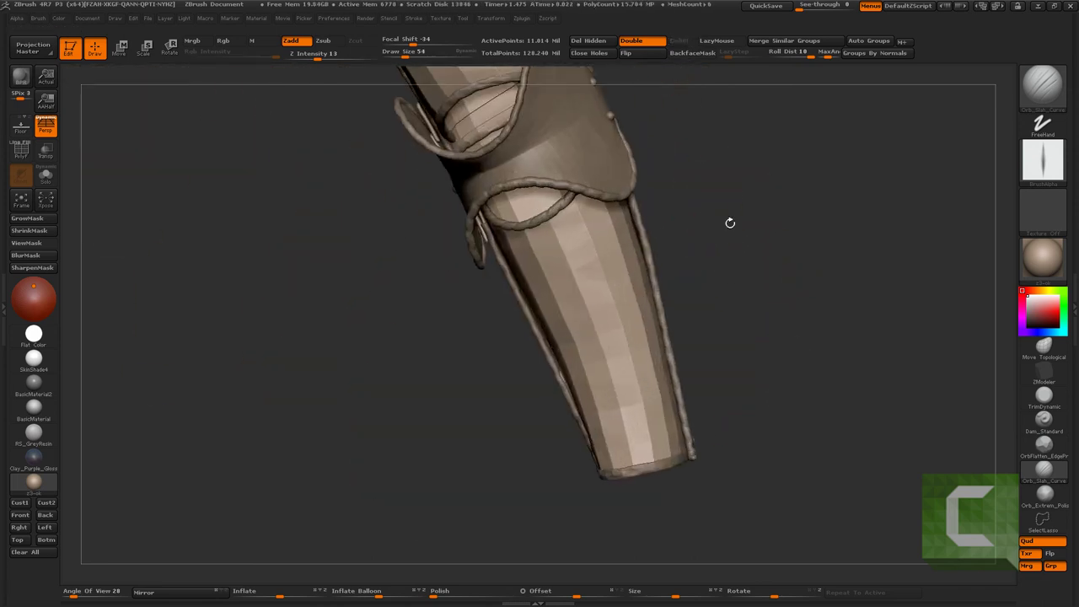
# Drop two subdivision levels and select the Armor_arms_borders subtool
pyautogui.hotkey('shift', 'd')
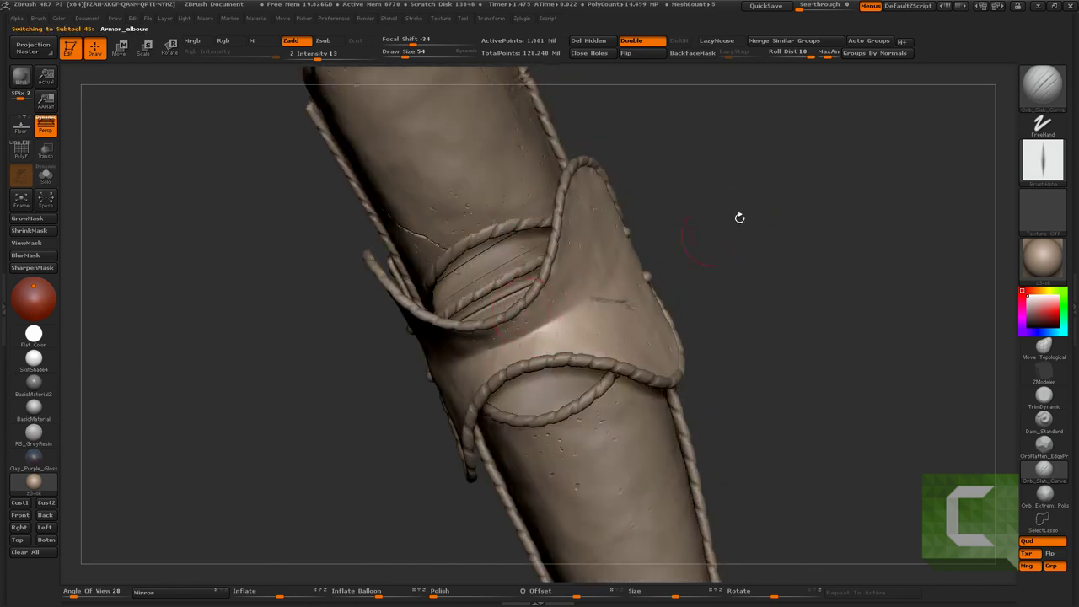
pyautogui.hotkey('shift', 'd')
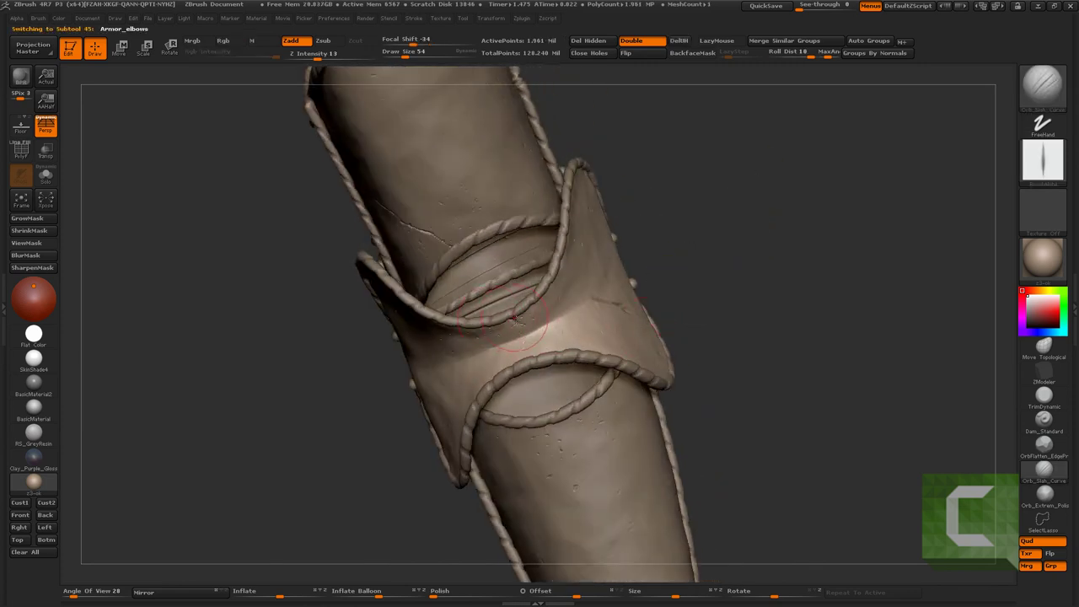
pyautogui.keyDown('alt'); pyautogui.click(516, 310); pyautogui.keyUp('alt')
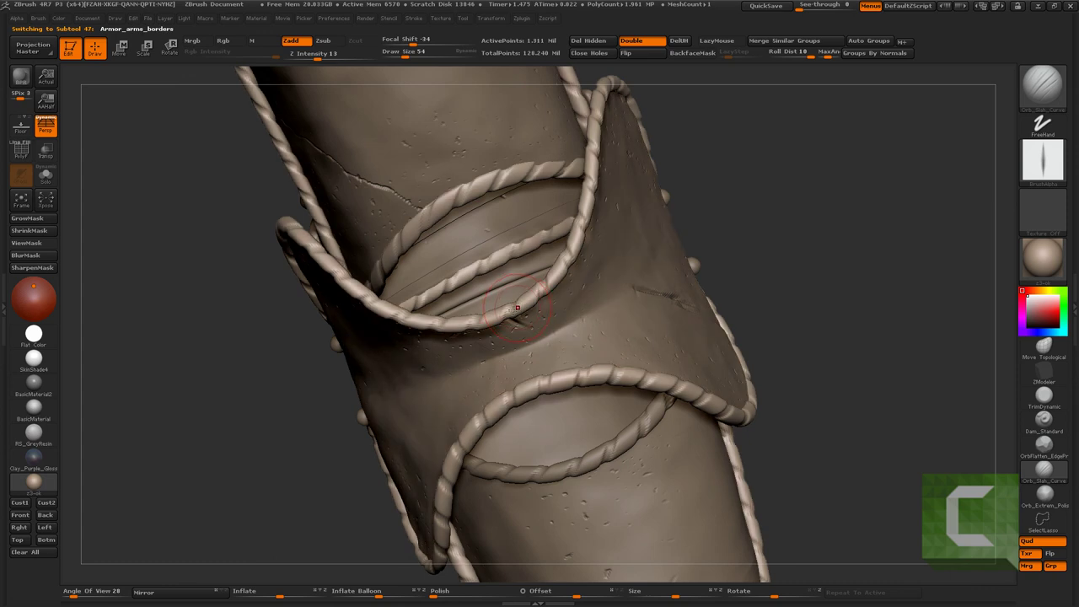
pyautogui.press('f')
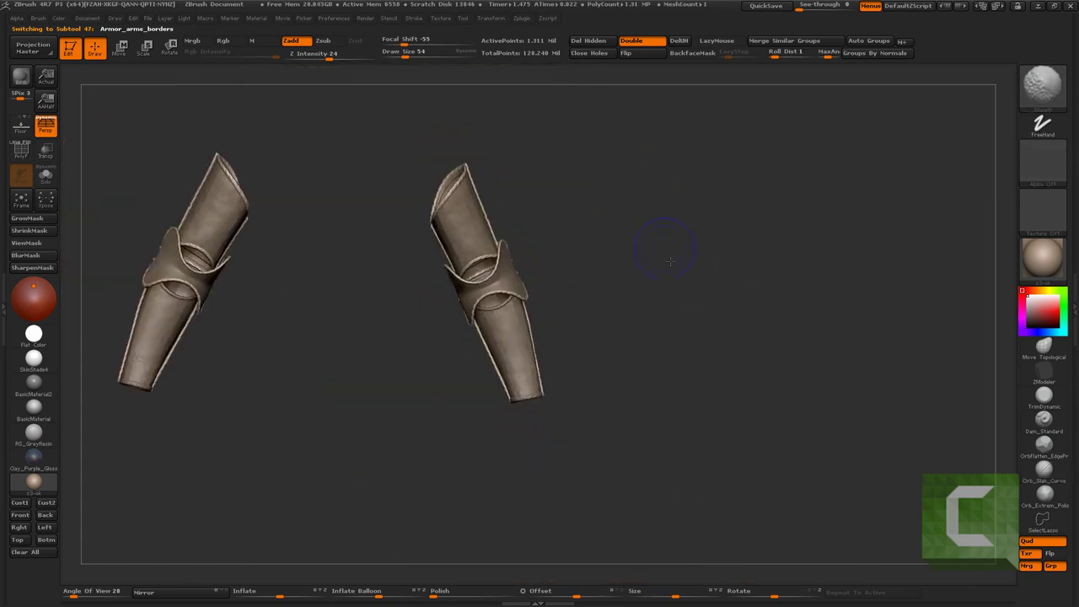
pyautogui.moveTo(639, 241)
pyautogui.mouseDown()
pyautogui.moveTo(629, 255)
pyautogui.moveTo(663, 289)
pyautogui.mouseUp()
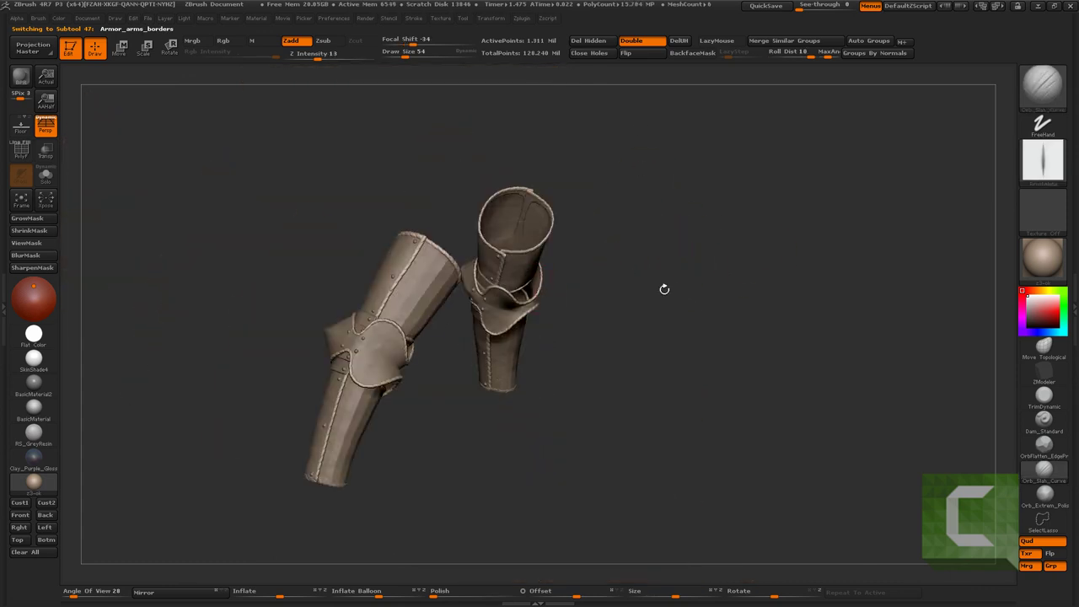
# Select Armor_elbows and orbit closely around the elbow guard
pyautogui.keyDown('alt'); pyautogui.click(353, 360); pyautogui.keyUp('alt')
pyautogui.press('f')
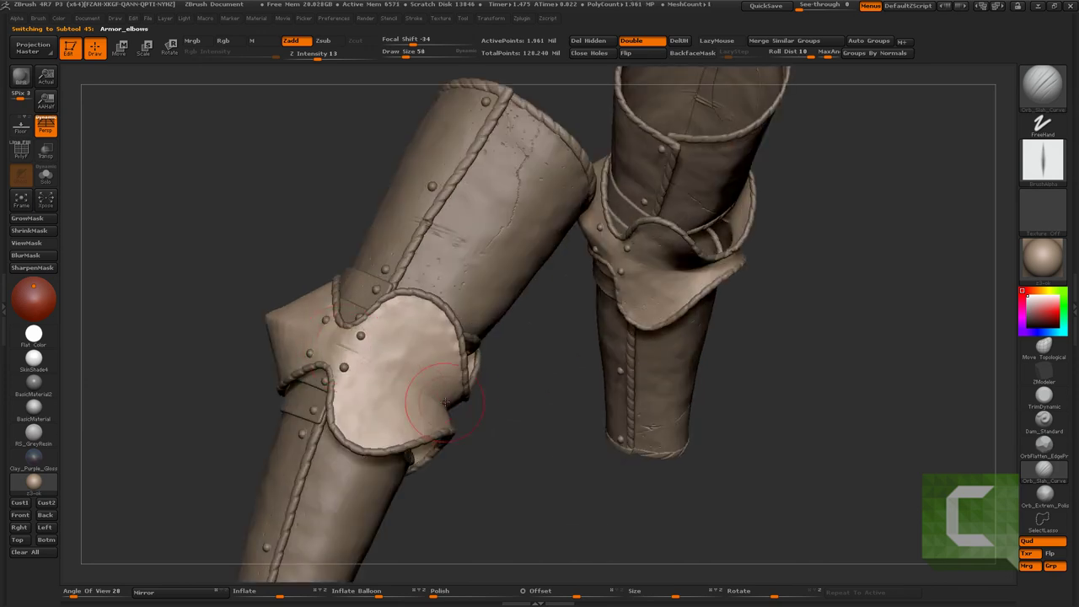
pyautogui.moveTo(511, 434); pyautogui.dragTo(356, 424)
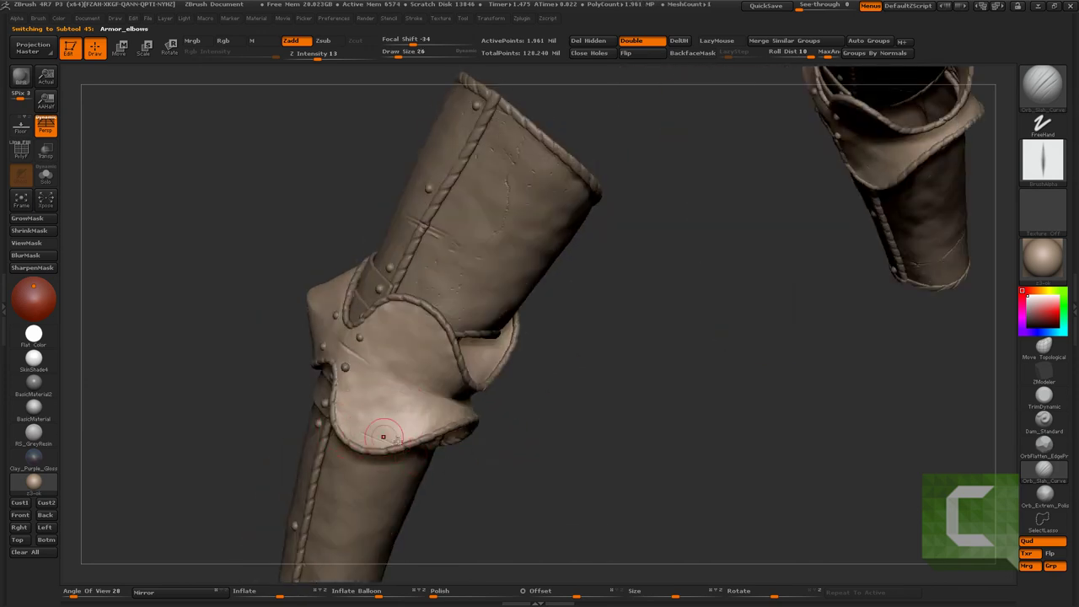
pyautogui.moveTo(537, 440); pyautogui.dragTo(340, 430)
pyautogui.moveTo(629, 494)
pyautogui.mouseDown()
pyautogui.moveTo(522, 457)
pyautogui.moveTo(807, 397)
pyautogui.mouseUp()
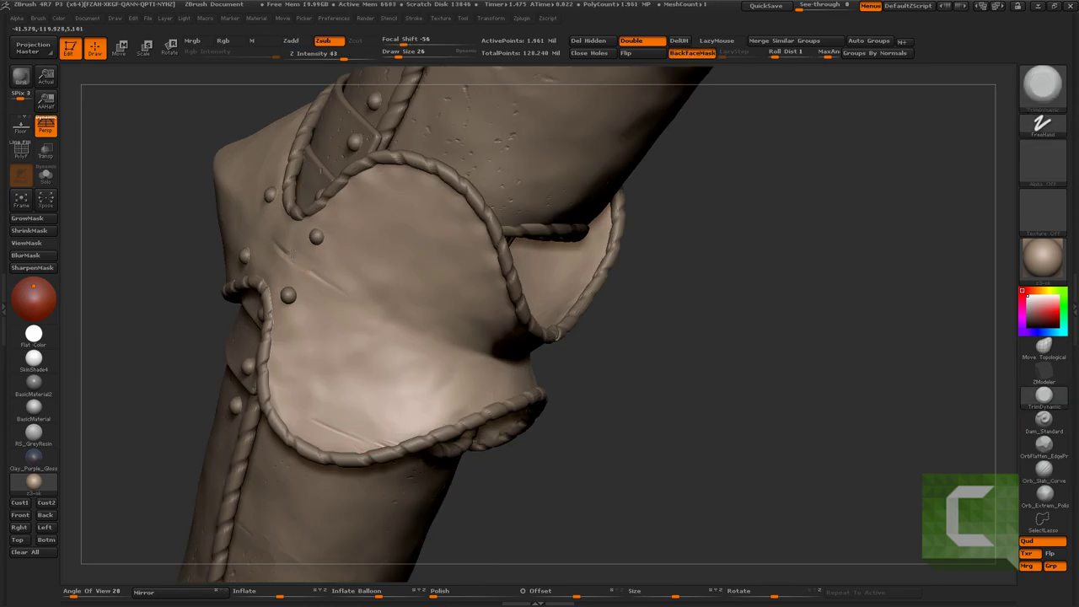
pyautogui.moveTo(292, 251); pyautogui.dragTo(867, 243)
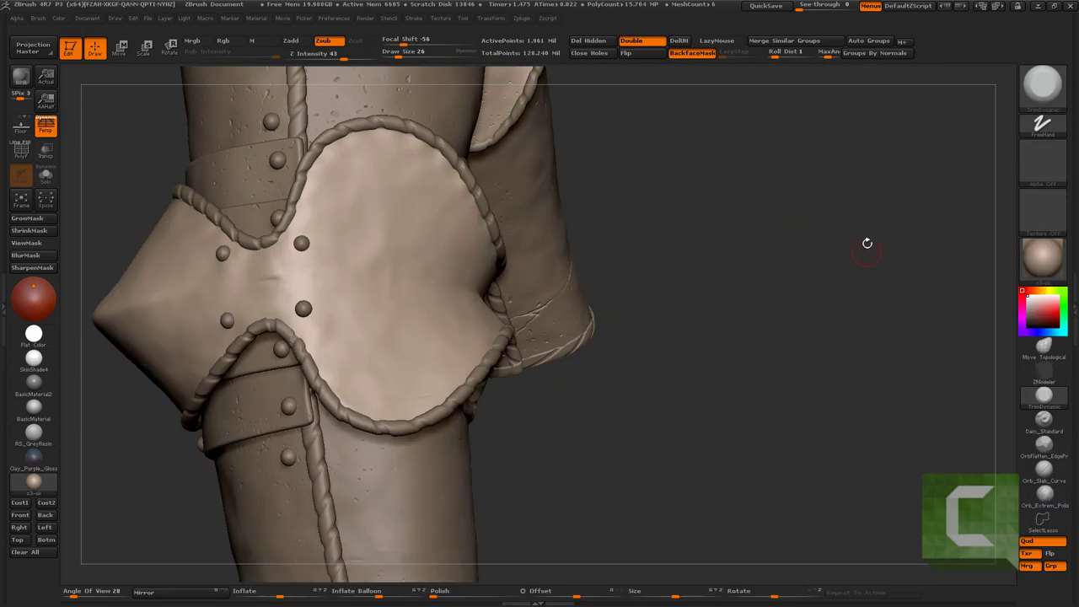
# Load the spots01 brush and smooth away stray dots along the elbow's lower rope edge
pyautogui.press('b')
pyautogui.click(939, 267)
pyautogui.moveTo(650, 260); pyautogui.dragTo(436, 290)
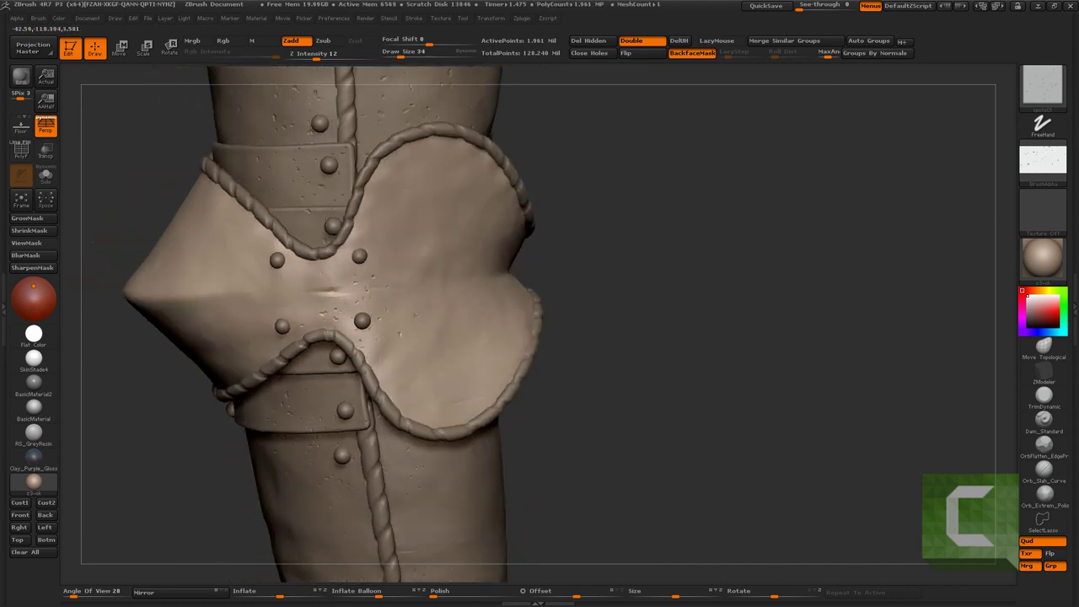
pyautogui.moveTo(641, 405); pyautogui.dragTo(408, 407)
pyautogui.keyDown('shift'); pyautogui.moveTo(482, 411); pyautogui.dragTo(439, 412); pyautogui.keyUp('shift')
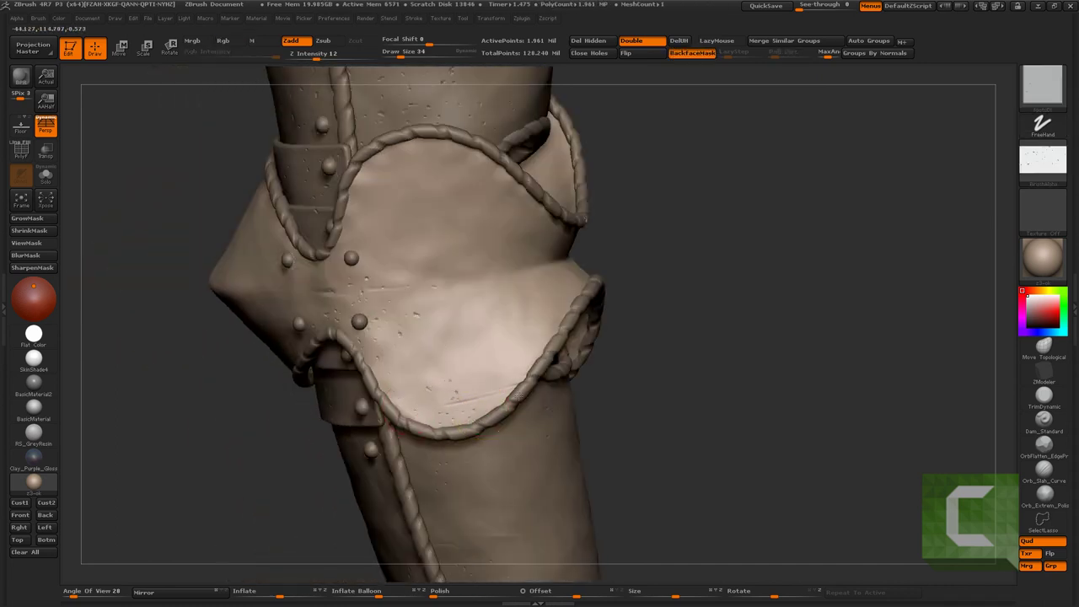
# Orbit the elbow guard and forearm to inspect the pitting from several angles
pyautogui.moveTo(396, 358); pyautogui.dragTo(369, 206)
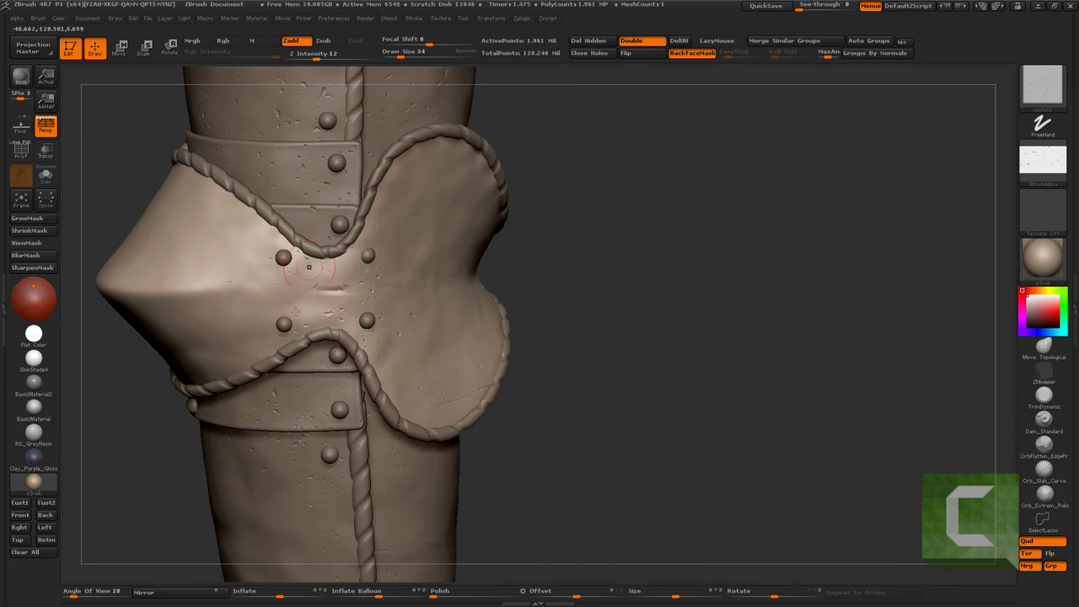
pyautogui.moveTo(308, 268); pyautogui.dragTo(300, 300)
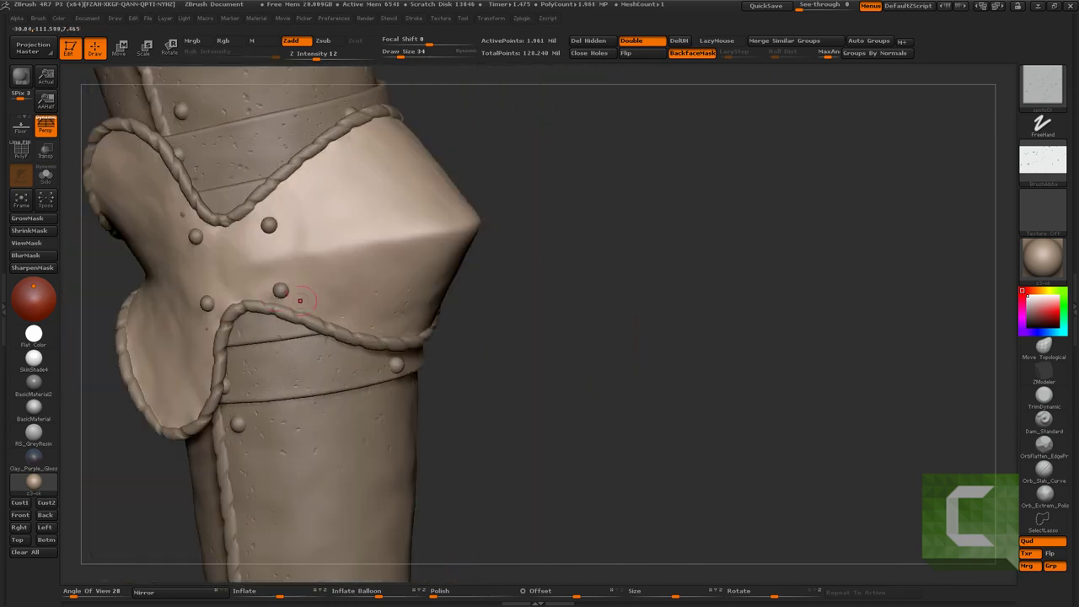
pyautogui.moveTo(351, 188); pyautogui.dragTo(262, 207)
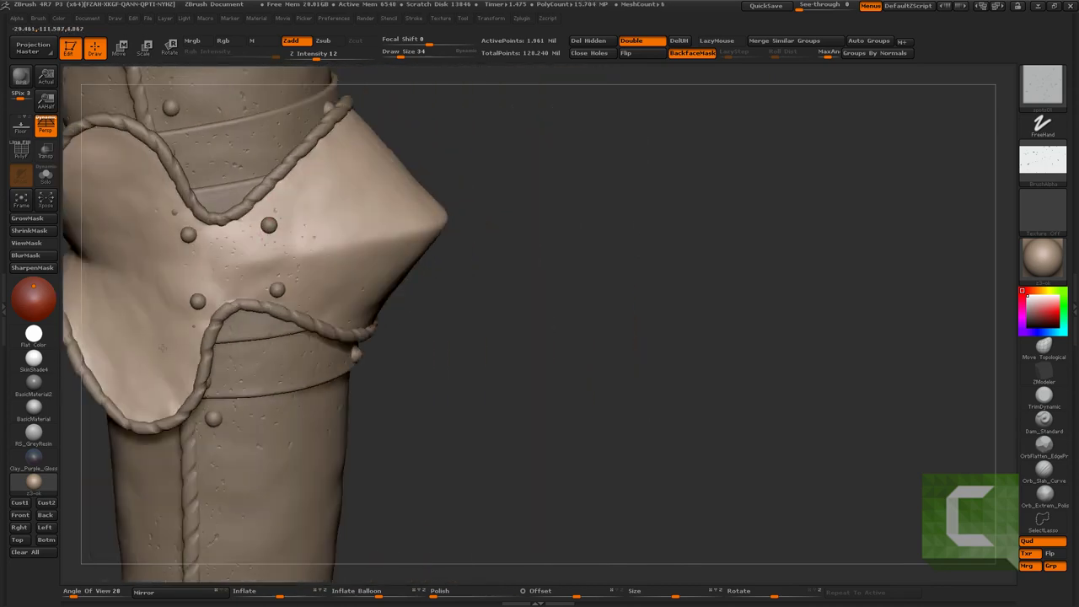
pyautogui.moveTo(163, 345)
pyautogui.mouseDown()
pyautogui.moveTo(106, 349)
pyautogui.moveTo(152, 387)
pyautogui.mouseUp()
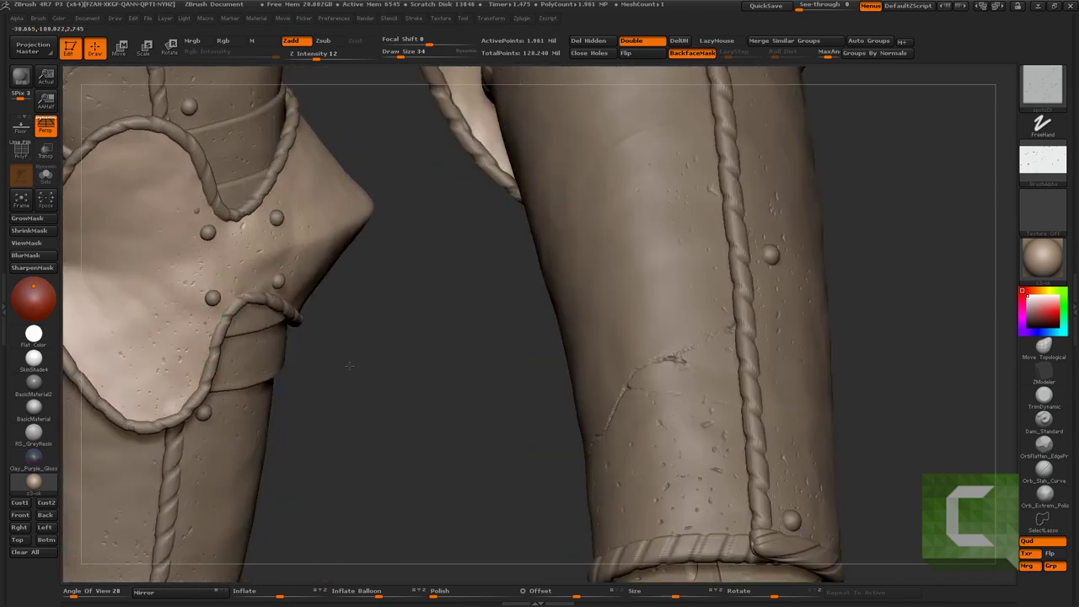
pyautogui.moveTo(349, 365); pyautogui.dragTo(406, 334)
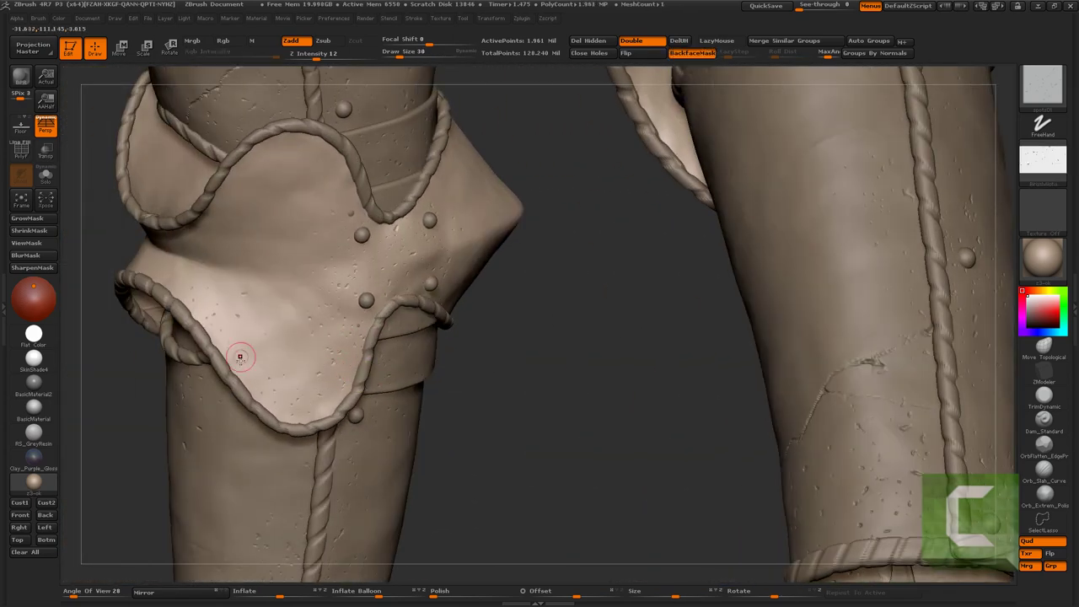
pyautogui.moveTo(239, 357); pyautogui.dragTo(366, 120)
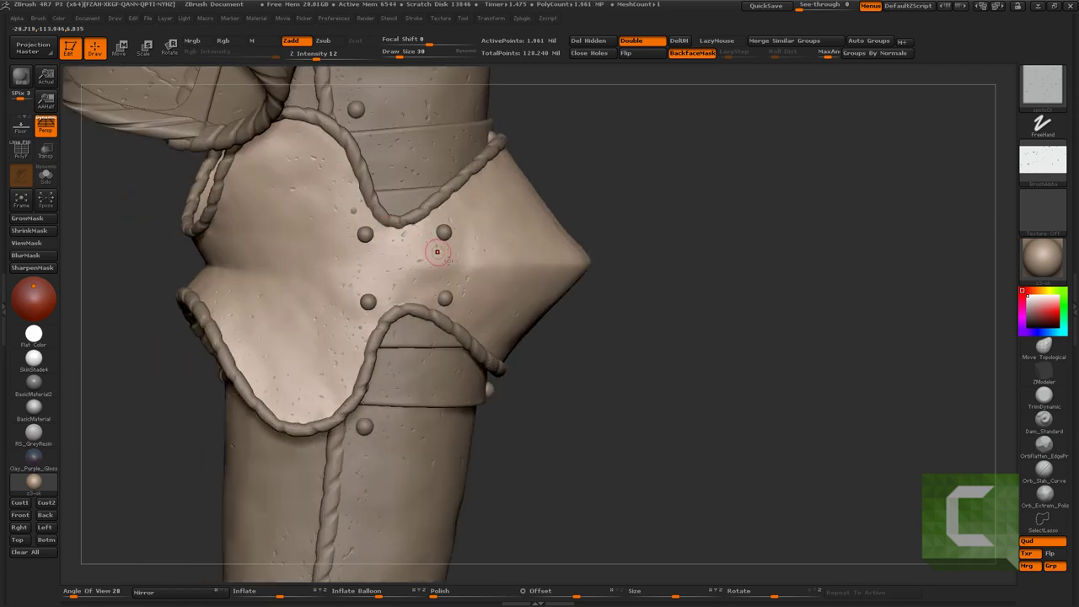
pyautogui.moveTo(436, 241); pyautogui.dragTo(348, 306)
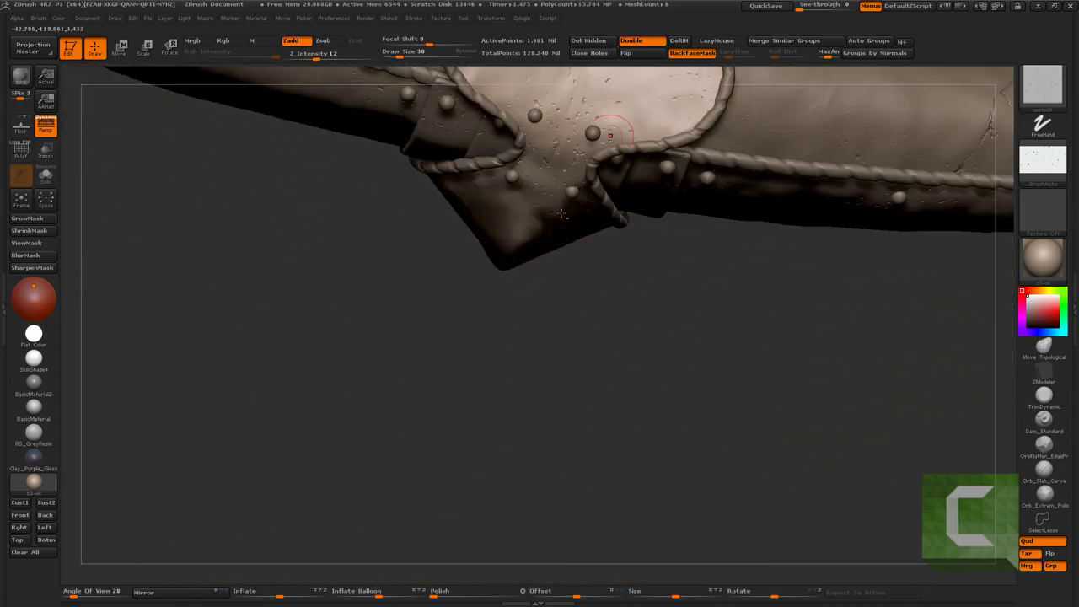
pyautogui.moveTo(648, 116); pyautogui.dragTo(560, 227)
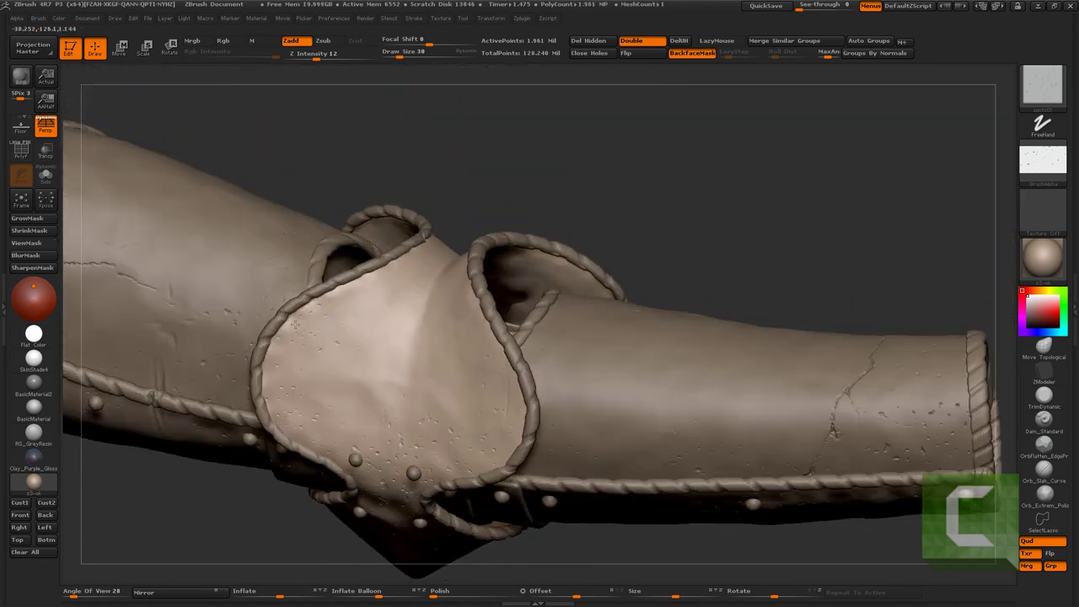
pyautogui.moveTo(295, 325)
pyautogui.mouseDown()
pyautogui.moveTo(516, 230)
pyautogui.moveTo(382, 248)
pyautogui.mouseUp()
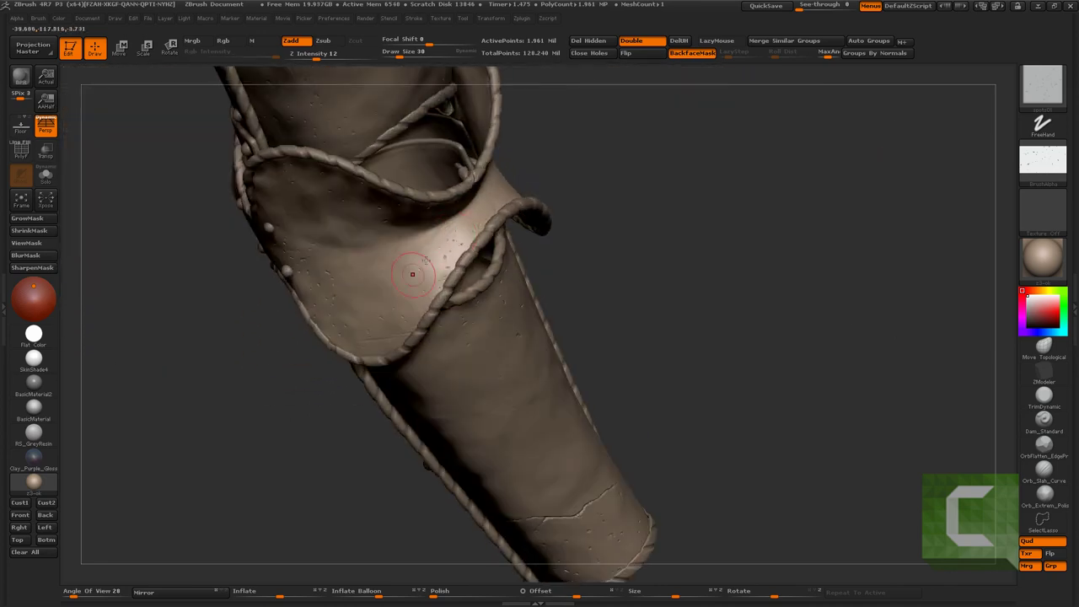
pyautogui.moveTo(410, 270); pyautogui.dragTo(1008, 92)
# Dent the middle of the knee cop using ZSub and ZAdd brushes
pyautogui.press('b')
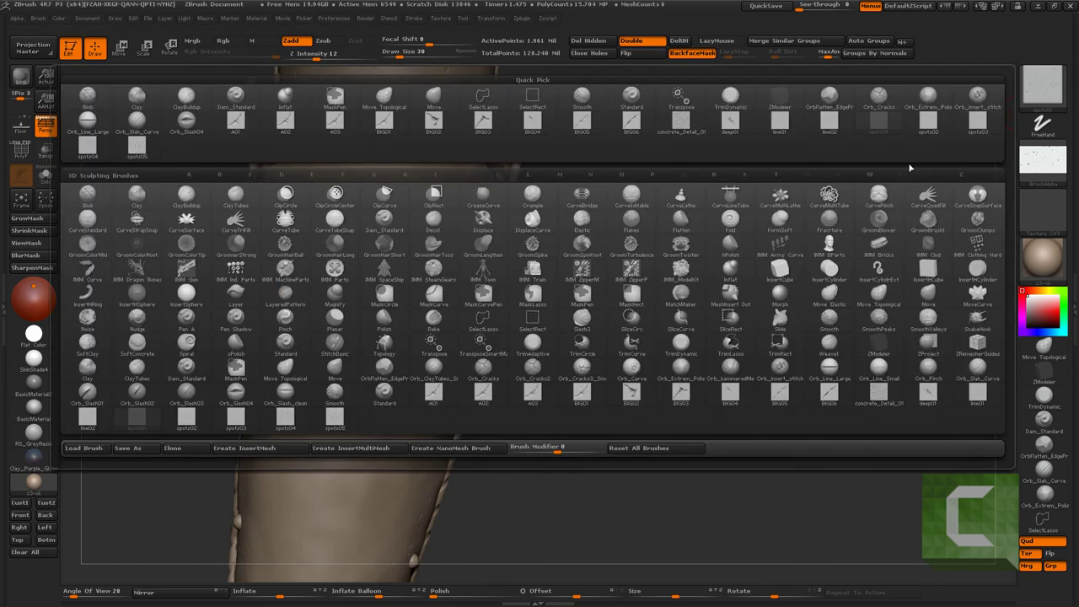
pyautogui.click(395, 221)
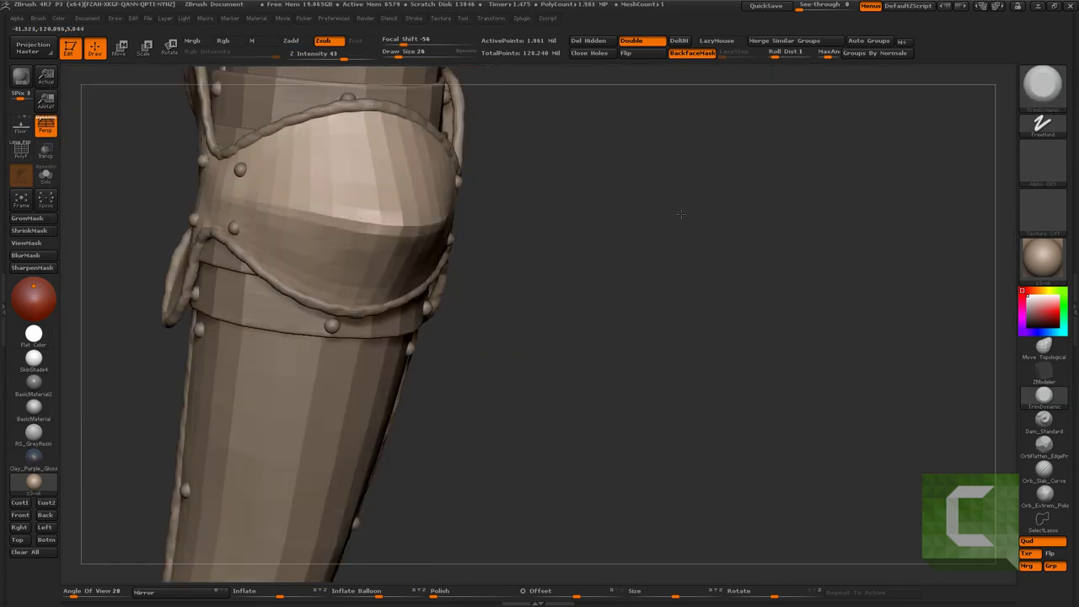
pyautogui.press('b')
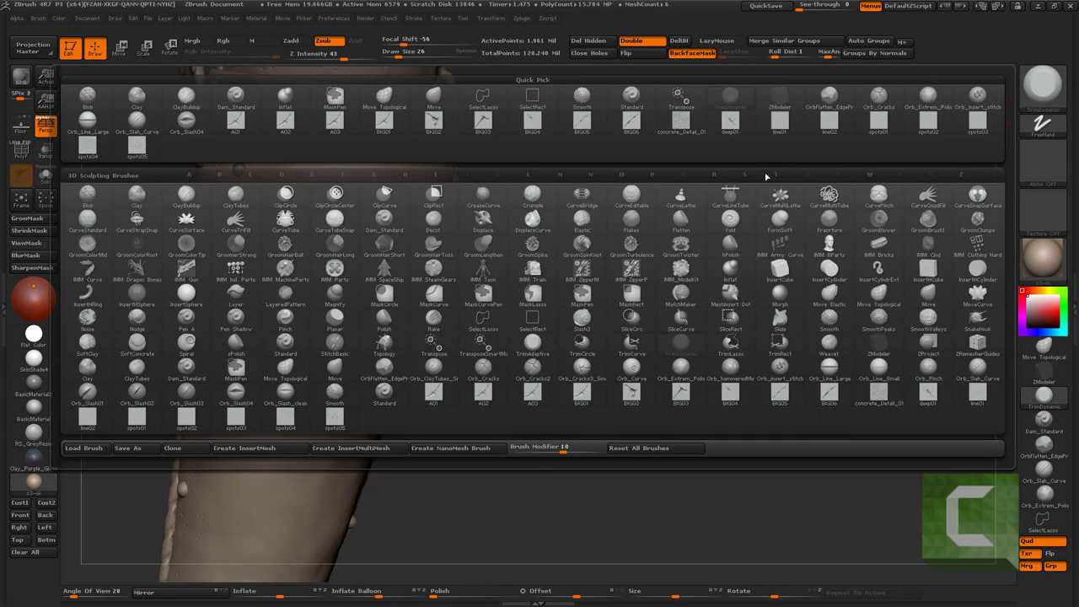
pyautogui.click(384, 371)
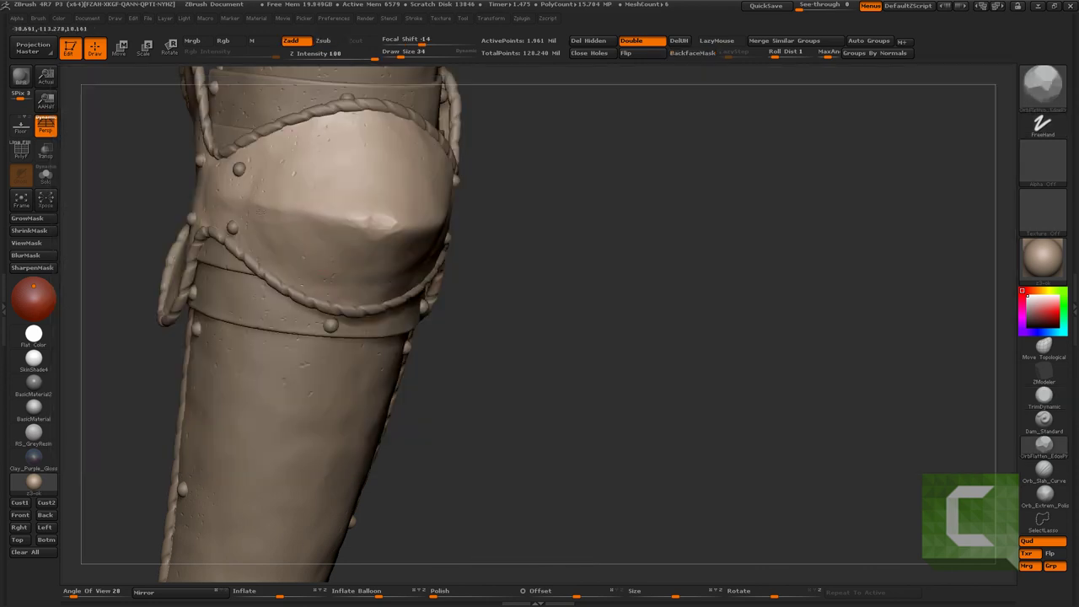
pyautogui.moveTo(325, 224)
pyautogui.mouseDown(button='right')
pyautogui.moveTo(296, 241)
pyautogui.moveTo(499, 238)
pyautogui.moveTo(363, 258)
pyautogui.mouseUp(button='right')
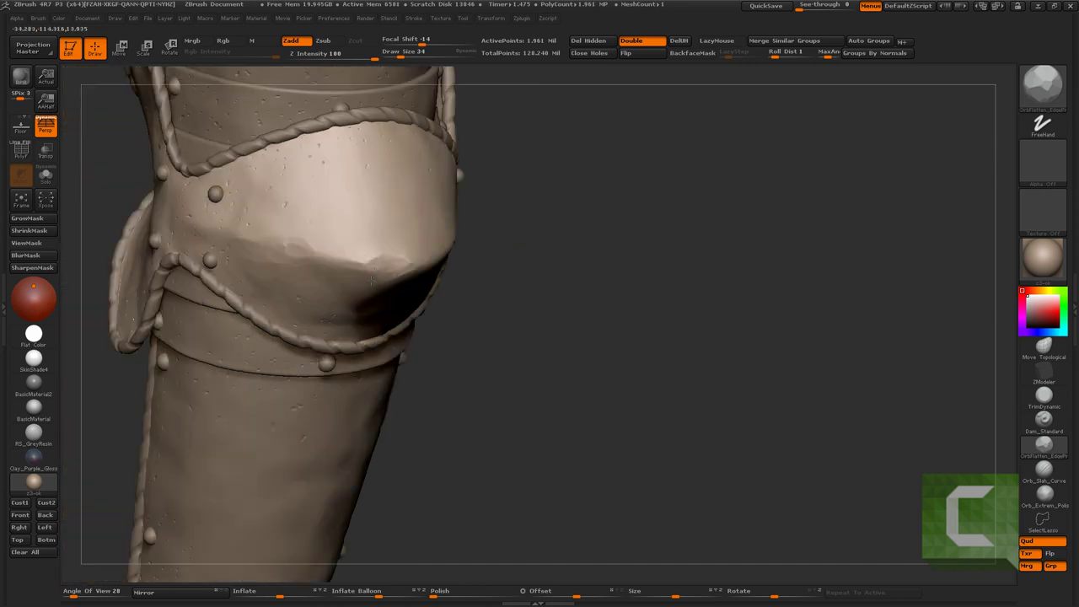
pyautogui.moveTo(554, 250); pyautogui.dragTo(425, 249, button='right')
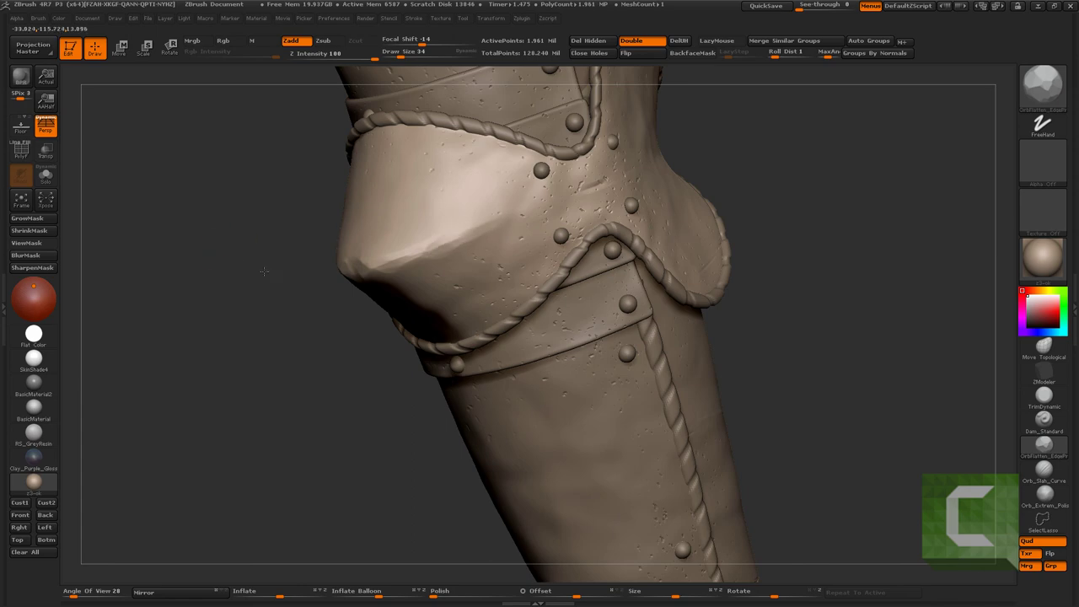
pyautogui.moveTo(264, 272); pyautogui.dragTo(910, 200, button='right')
# Load Orb_Slash_Curve and bring the leg armour pieces into view
pyautogui.press('b')
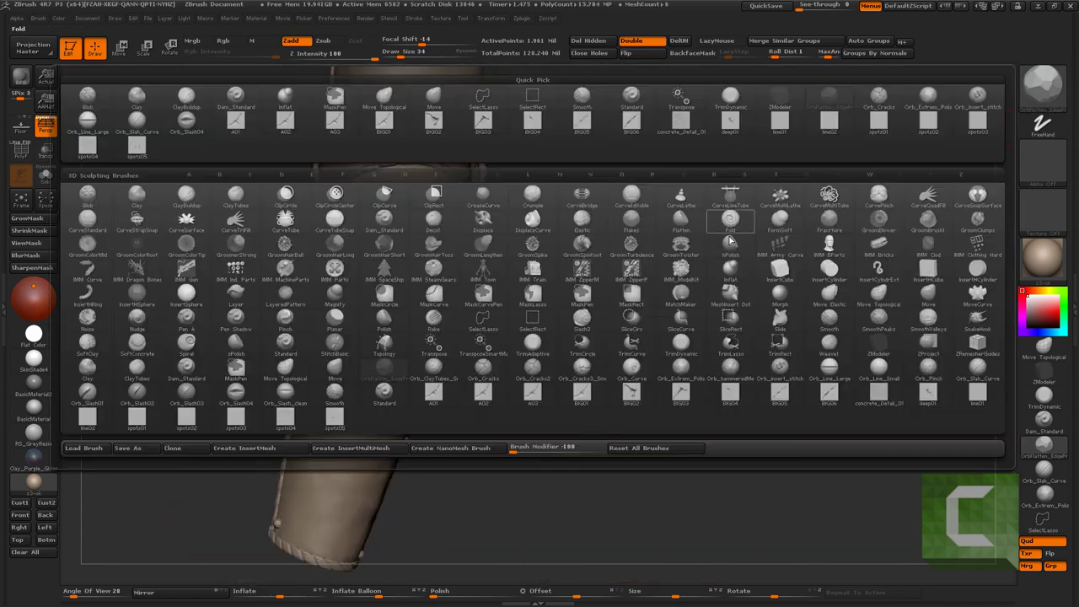
pyautogui.click(977, 369)
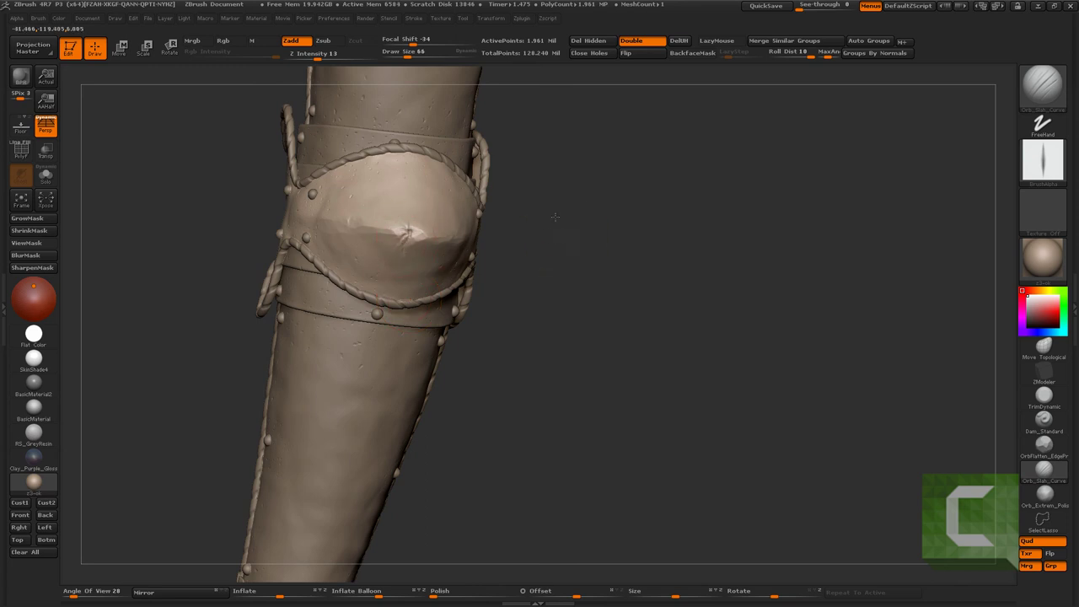
pyautogui.moveTo(561, 228)
pyautogui.mouseDown(button='right')
pyautogui.moveTo(526, 209)
pyautogui.moveTo(735, 166)
pyautogui.moveTo(663, 211)
pyautogui.mouseUp(button='right')
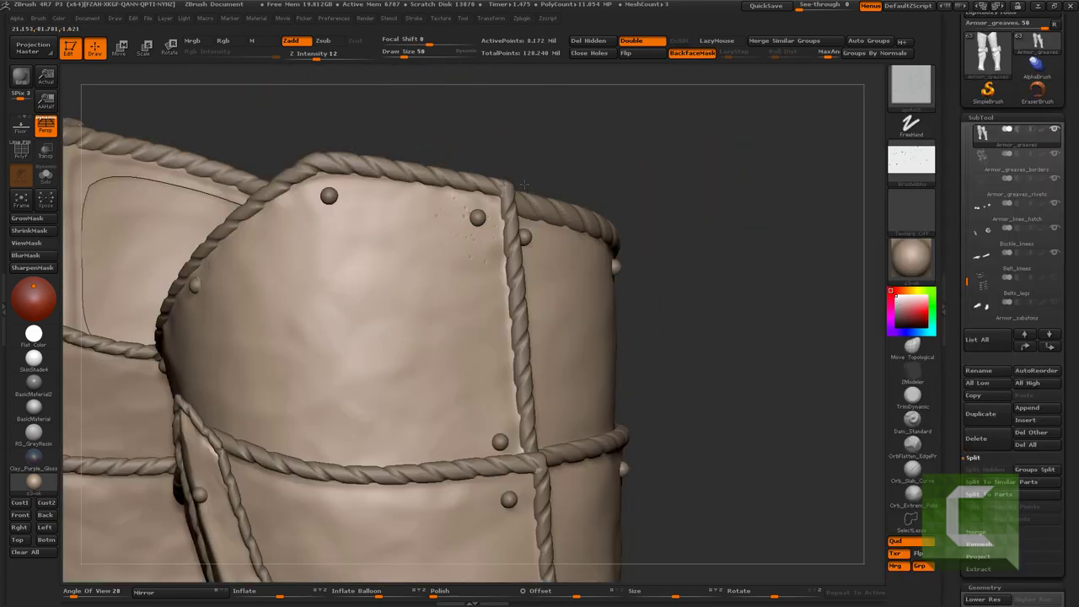
pyautogui.moveTo(523, 184)
pyautogui.mouseDown(button='right')
pyautogui.moveTo(693, 105)
pyautogui.moveTo(666, 159)
pyautogui.moveTo(666, 204)
pyautogui.moveTo(666, 116)
pyautogui.moveTo(643, 269)
pyautogui.moveTo(672, 290)
pyautogui.moveTo(587, 236)
pyautogui.moveTo(560, 236)
pyautogui.moveTo(531, 279)
pyautogui.moveTo(597, 301)
pyautogui.mouseUp(button='right')
pyautogui.hotkey('shift', 'f')
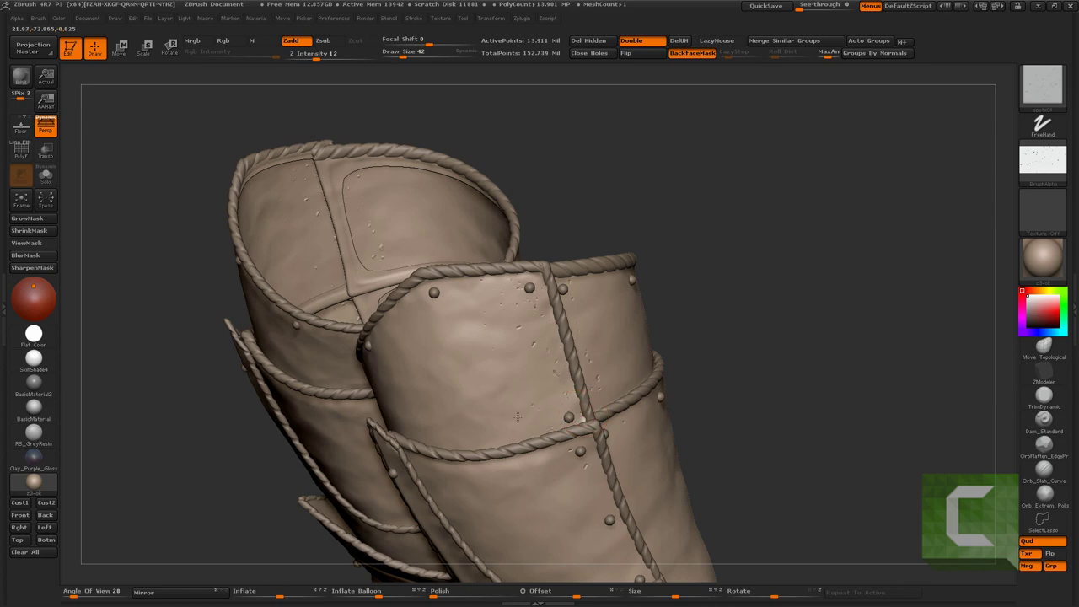
pyautogui.moveTo(454, 334); pyautogui.dragTo(486, 242, button='right')
pyautogui.moveTo(394, 342)
pyautogui.mouseDown()
pyautogui.moveTo(438, 304)
pyautogui.moveTo(544, 260)
pyautogui.moveTo(464, 312)
pyautogui.mouseUp()
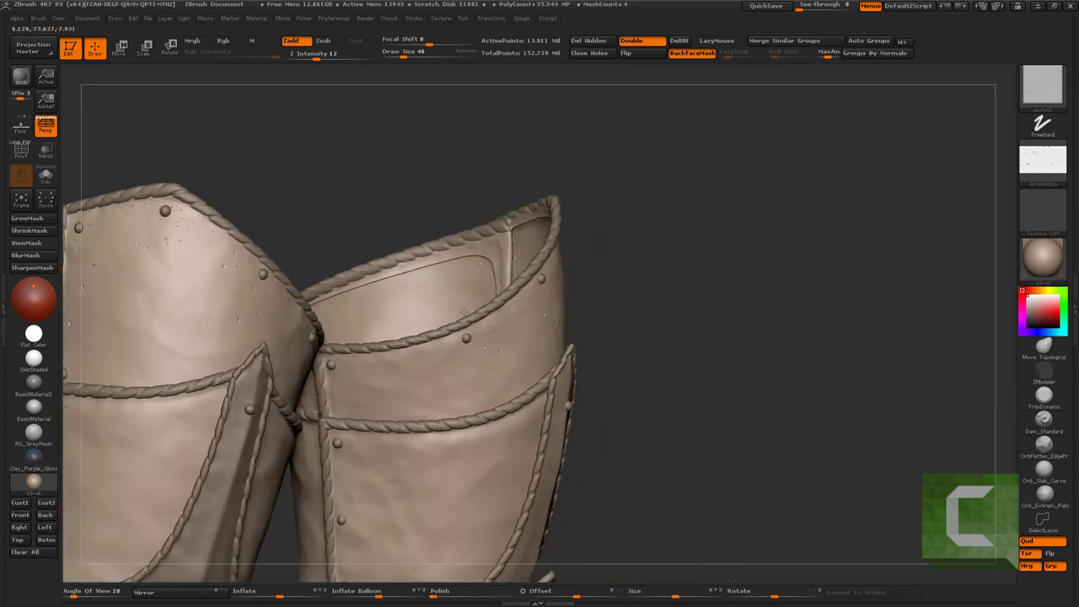
pyautogui.moveTo(401, 395); pyautogui.dragTo(327, 284)
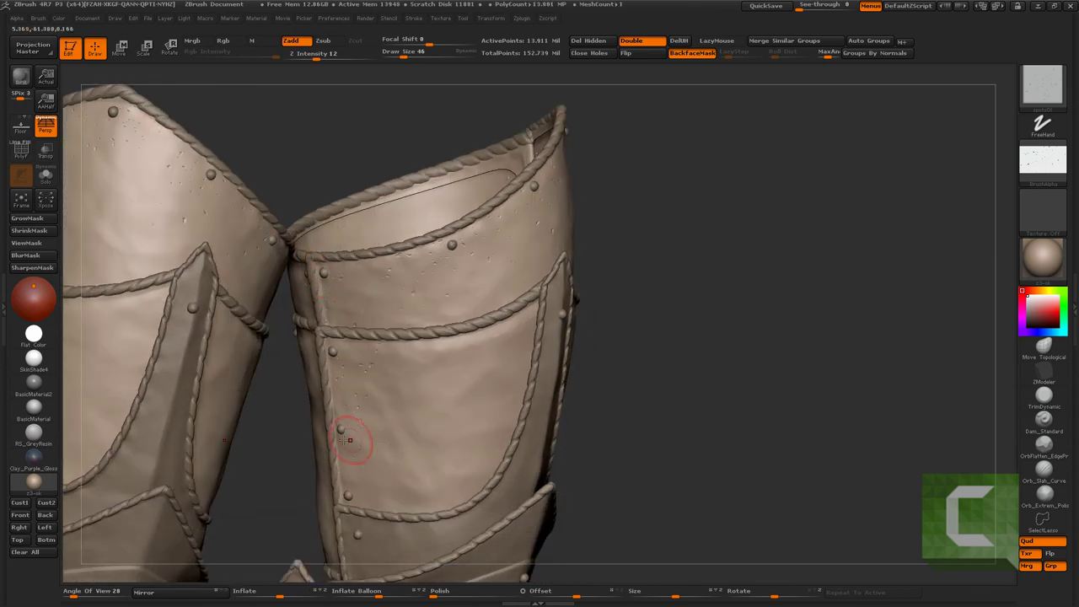
pyautogui.moveTo(430, 447); pyautogui.dragTo(797, 286)
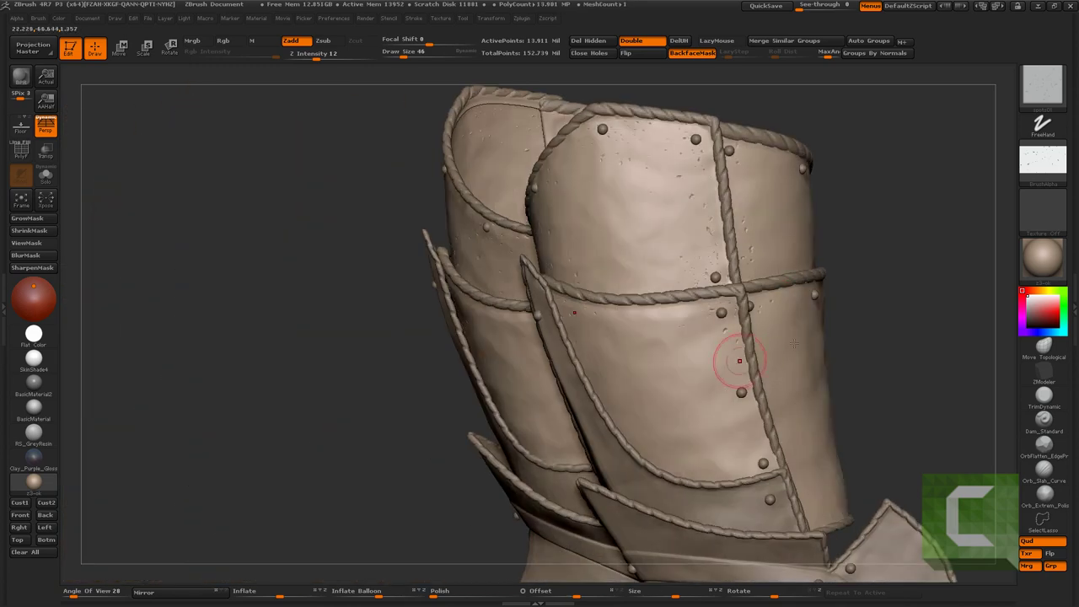
pyautogui.moveTo(723, 360); pyautogui.dragTo(605, 257)
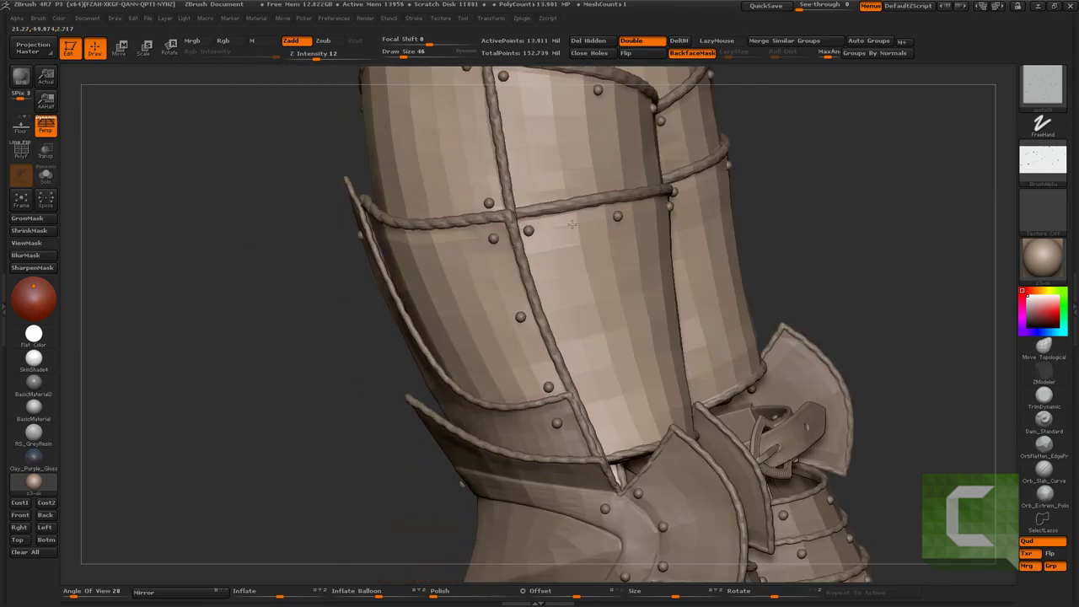
pyautogui.moveTo(470, 193)
pyautogui.mouseDown()
pyautogui.moveTo(440, 229)
pyautogui.moveTo(332, 193)
pyautogui.moveTo(614, 199)
pyautogui.mouseUp()
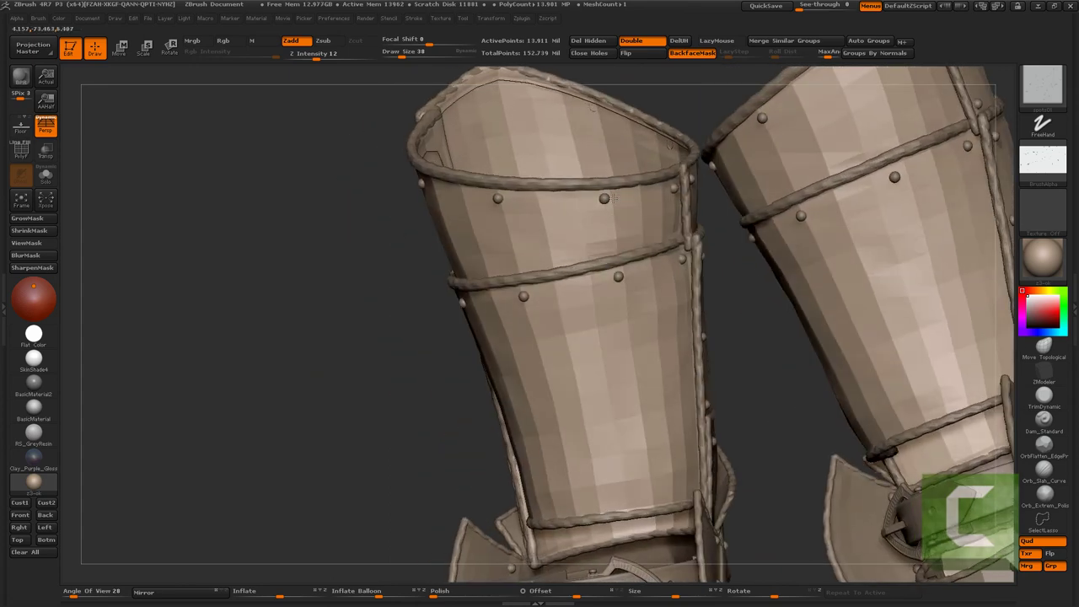
pyautogui.moveTo(735, 208); pyautogui.dragTo(602, 228)
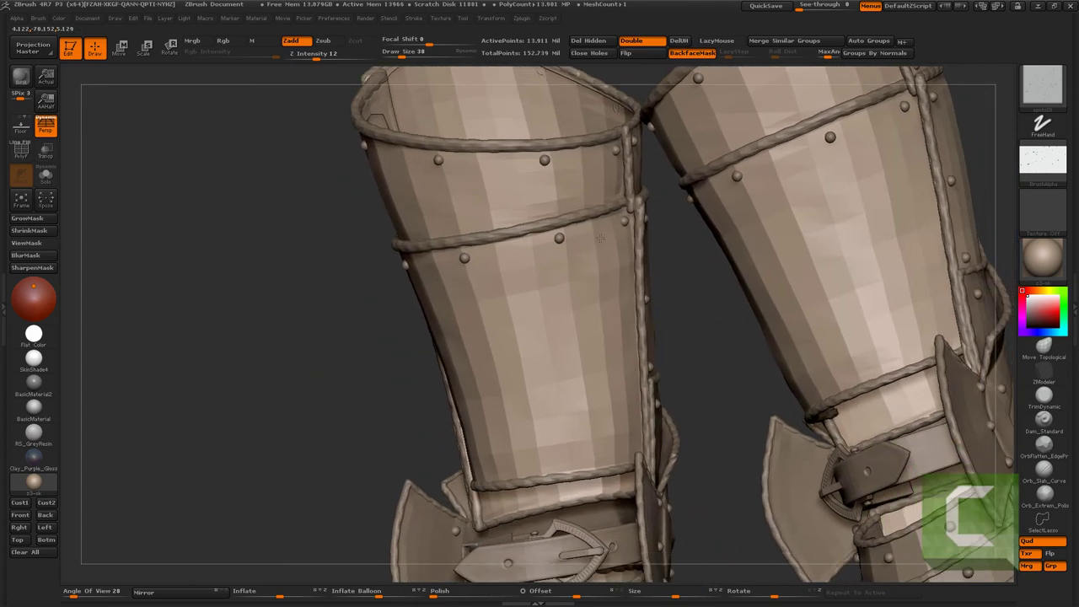
pyautogui.moveTo(466, 297); pyautogui.dragTo(397, 303)
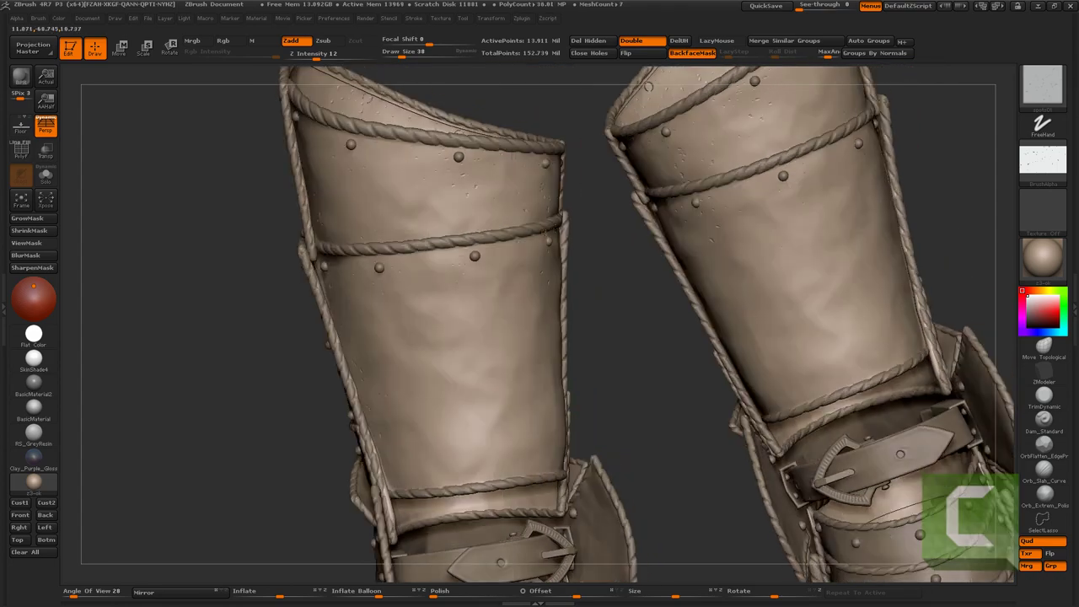
pyautogui.moveTo(508, 219)
pyautogui.mouseDown()
pyautogui.moveTo(388, 291)
pyautogui.moveTo(675, 264)
pyautogui.mouseUp()
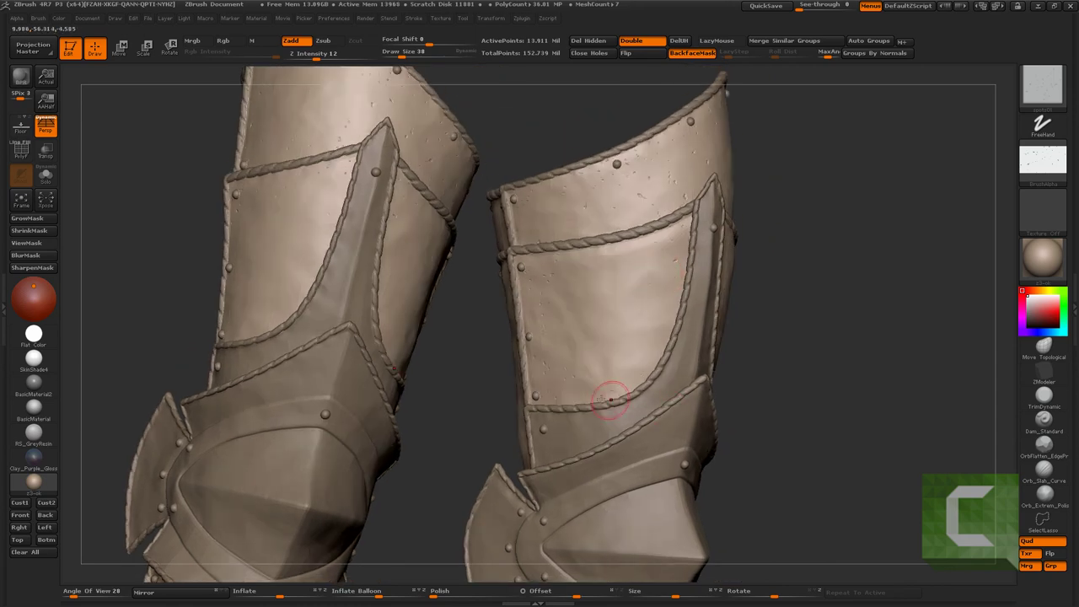
# Pit and scratch the upper greave shin plates on both legs
pyautogui.moveTo(611, 400)
pyautogui.mouseDown()
pyautogui.moveTo(544, 361)
pyautogui.moveTo(528, 261)
pyautogui.moveTo(625, 251)
pyautogui.mouseUp()
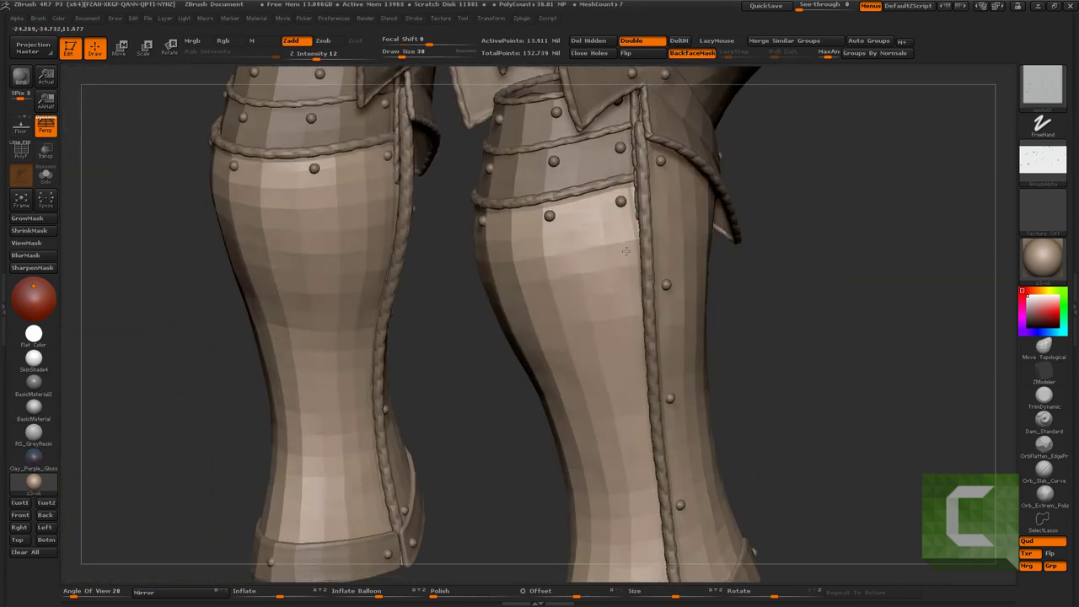
pyautogui.moveTo(594, 211)
pyautogui.mouseDown()
pyautogui.moveTo(548, 219)
pyautogui.moveTo(537, 239)
pyautogui.moveTo(373, 236)
pyautogui.moveTo(381, 217)
pyautogui.mouseUp()
pyautogui.moveTo(402, 130); pyautogui.dragTo(365, 169)
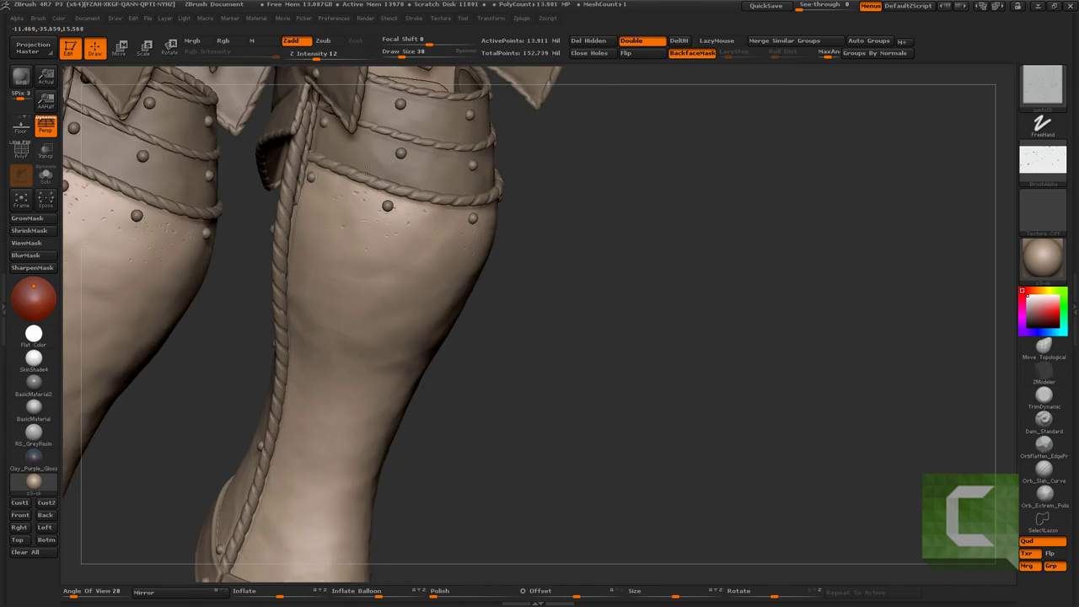
pyautogui.moveTo(317, 301)
pyautogui.mouseDown()
pyautogui.moveTo(352, 306)
pyautogui.moveTo(305, 228)
pyautogui.moveTo(402, 208)
pyautogui.mouseUp()
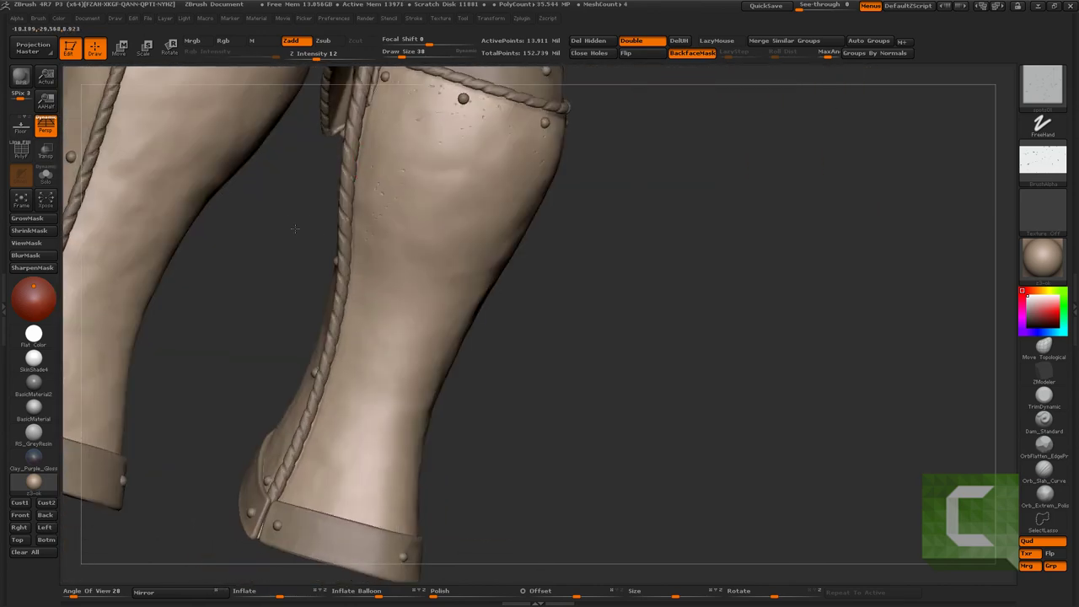
pyautogui.moveTo(359, 327)
pyautogui.mouseDown()
pyautogui.moveTo(420, 244)
pyautogui.moveTo(361, 343)
pyautogui.mouseUp()
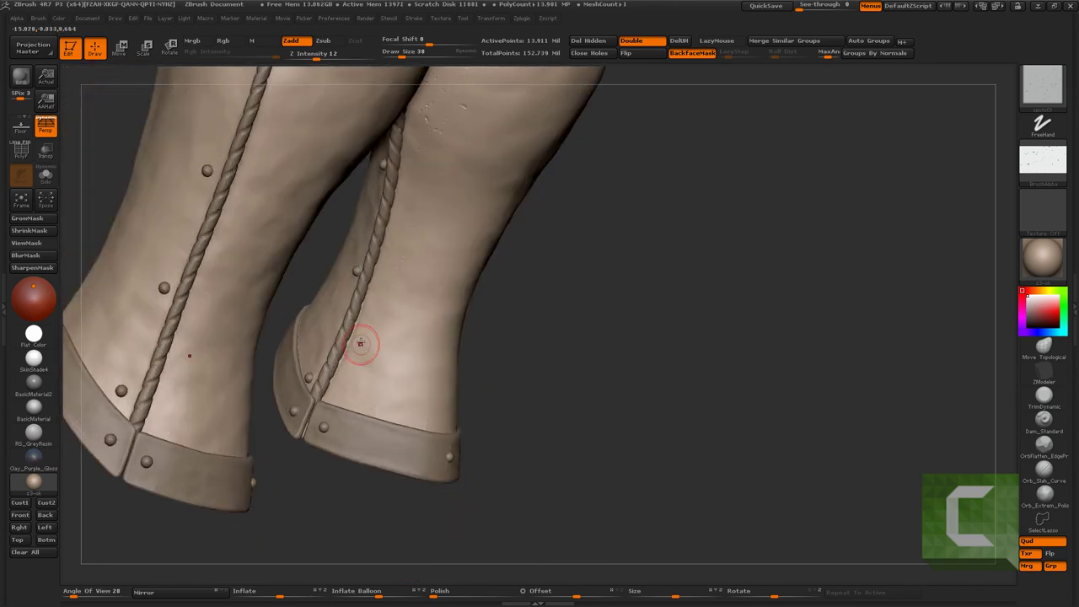
pyautogui.moveTo(376, 393); pyautogui.dragTo(512, 358)
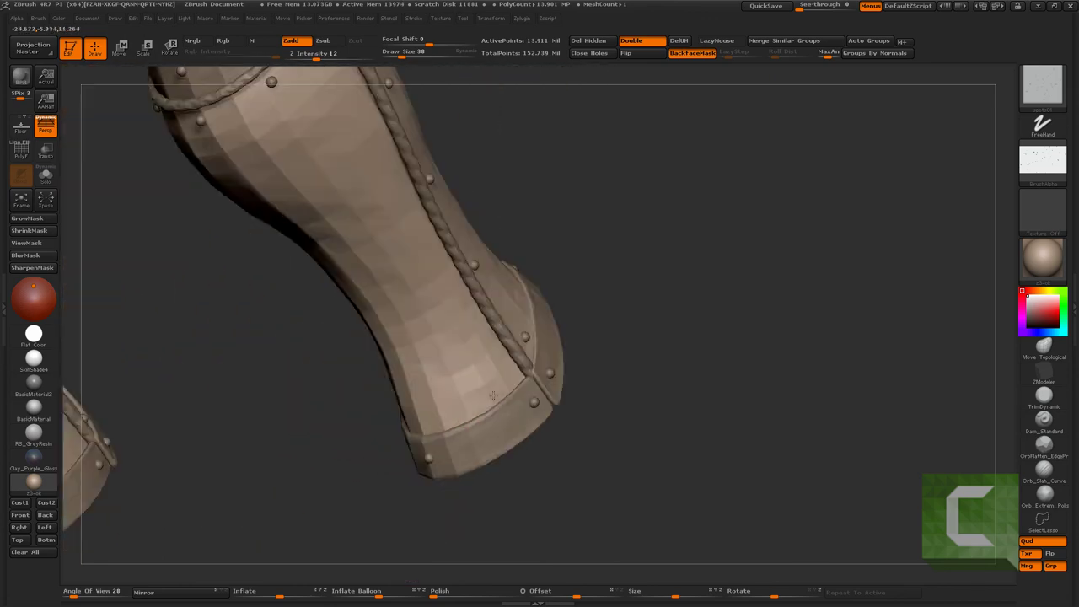
pyautogui.moveTo(406, 248); pyautogui.dragTo(415, 309, button='right')
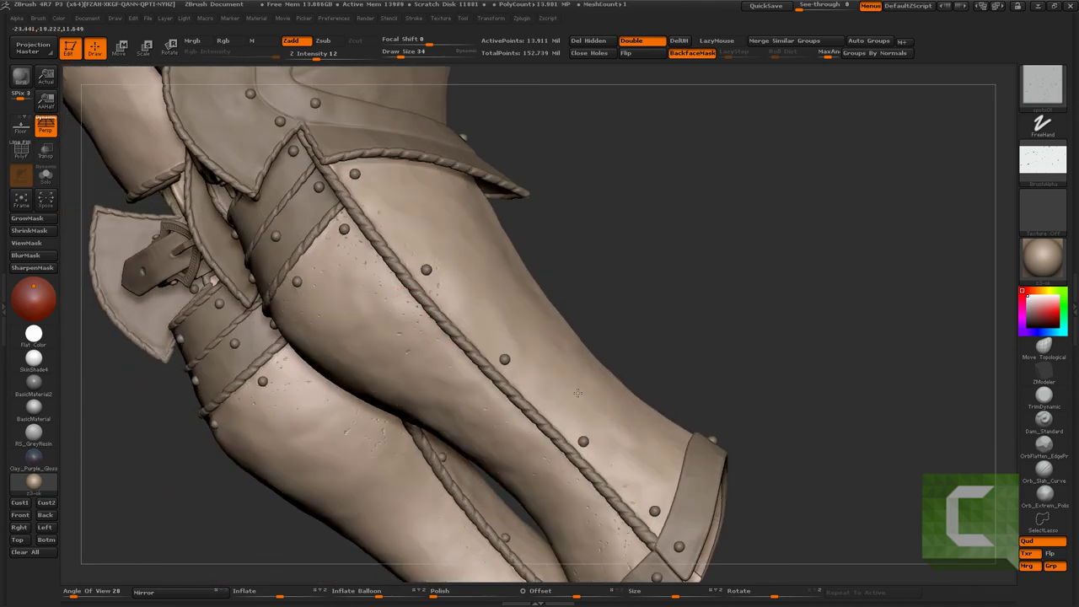
pyautogui.moveTo(578, 393); pyautogui.dragTo(447, 291, button='right')
pyautogui.moveTo(495, 369)
pyautogui.mouseDown(button='right')
pyautogui.moveTo(466, 244)
pyautogui.moveTo(438, 269)
pyautogui.mouseUp(button='right')
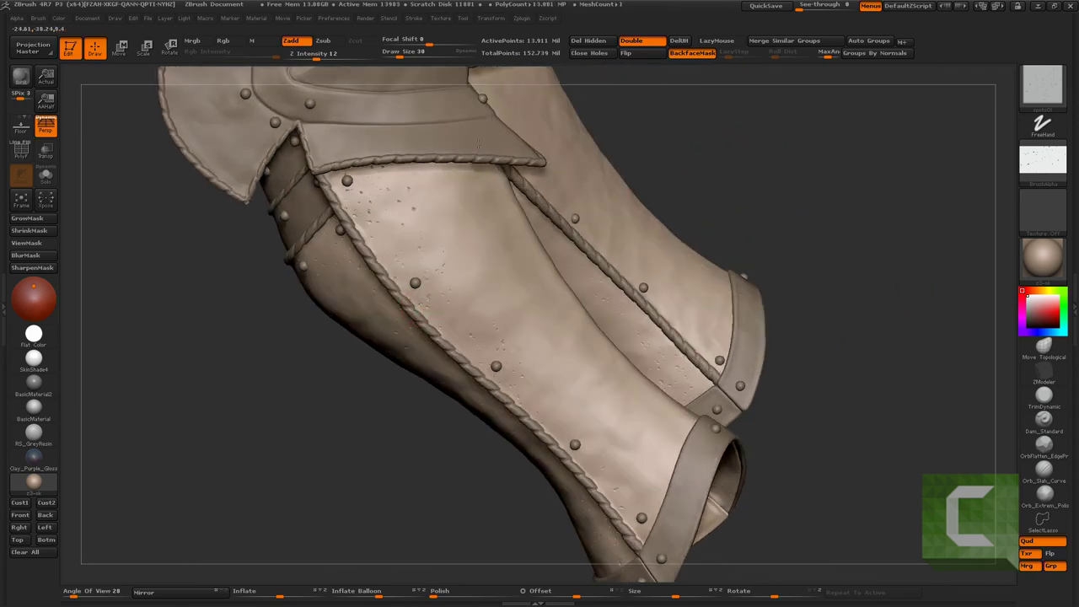
# Carry the pitting down to the greaves' lower cuffs and rope seams
pyautogui.moveTo(494, 349)
pyautogui.mouseDown(button='right')
pyautogui.moveTo(622, 391)
pyautogui.moveTo(549, 427)
pyautogui.mouseUp(button='right')
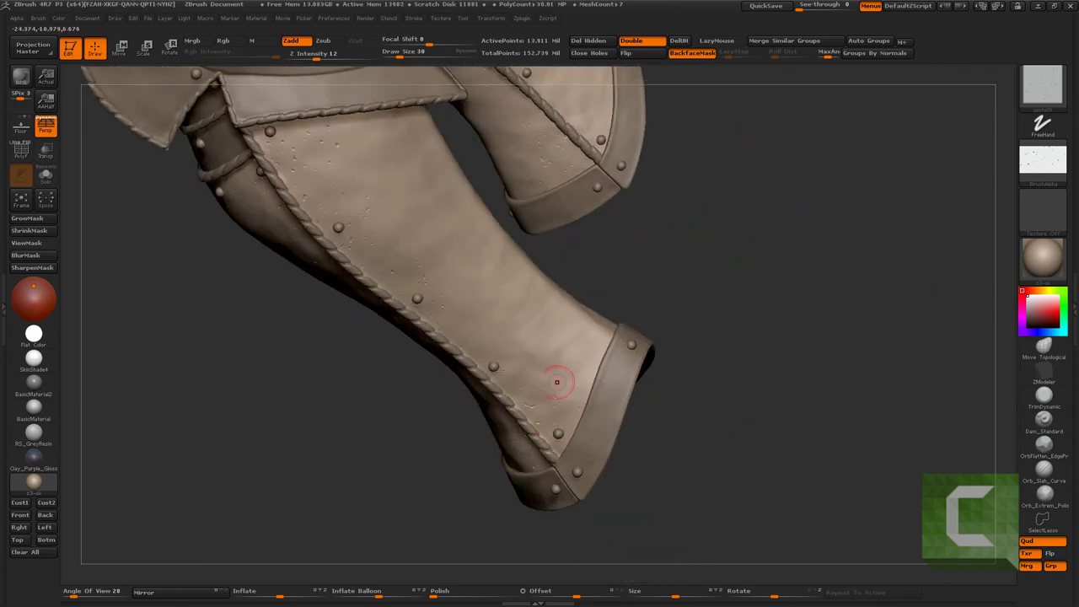
pyautogui.moveTo(611, 337); pyautogui.dragTo(438, 212, button='right')
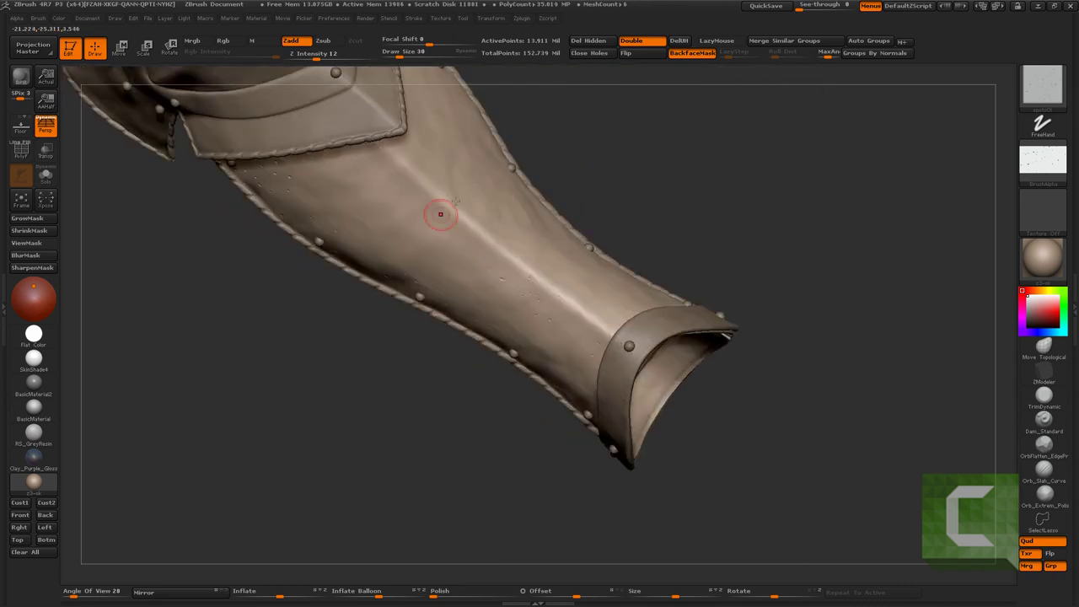
pyautogui.moveTo(506, 137); pyautogui.dragTo(663, 344, button='right')
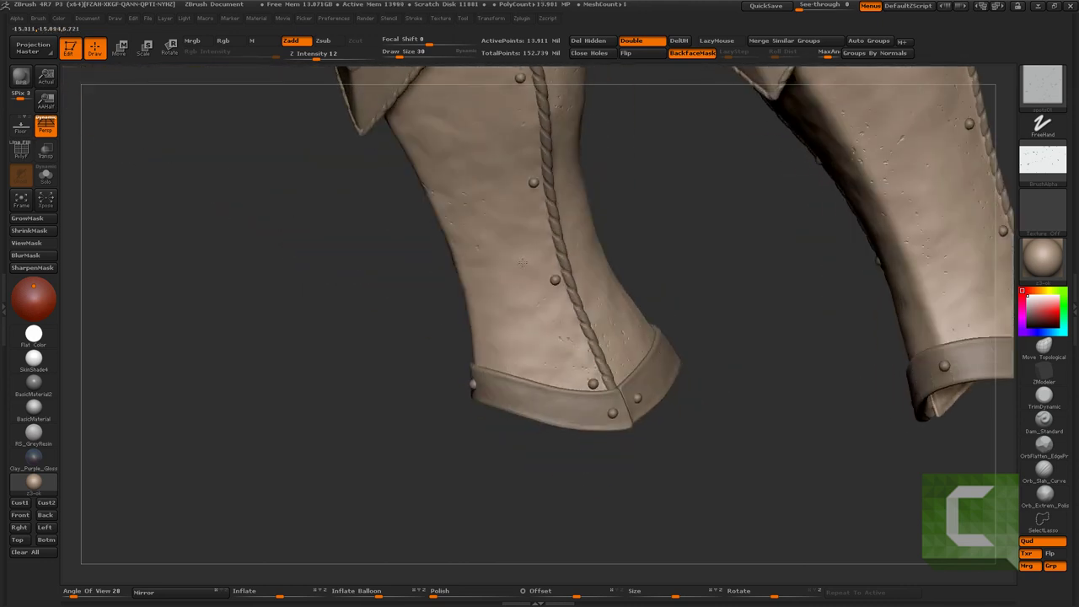
pyautogui.moveTo(501, 167); pyautogui.dragTo(488, 267, button='right')
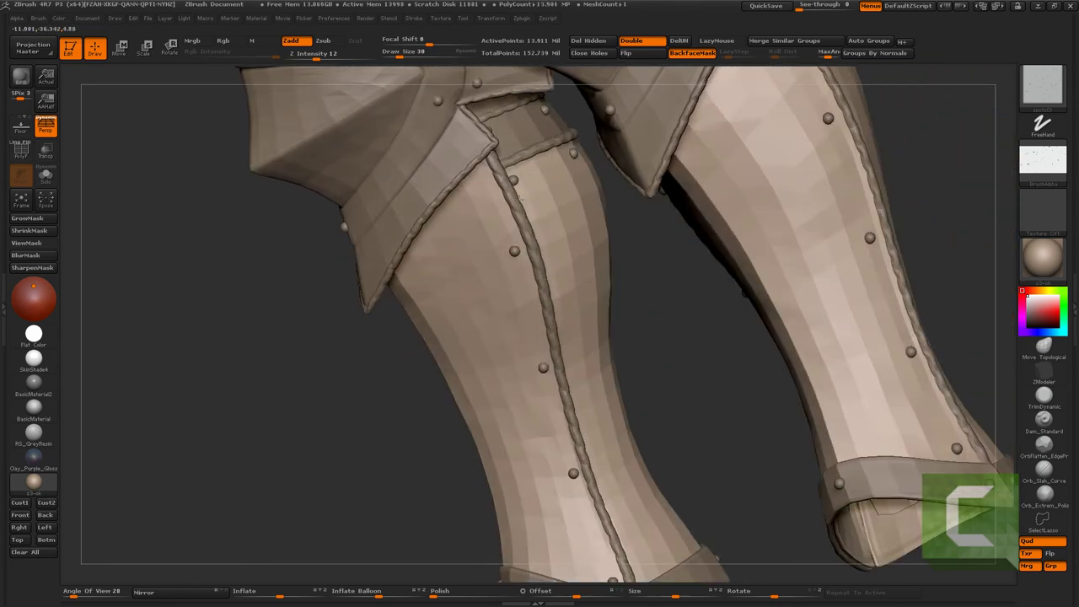
pyautogui.moveTo(430, 243); pyautogui.dragTo(459, 253, button='right')
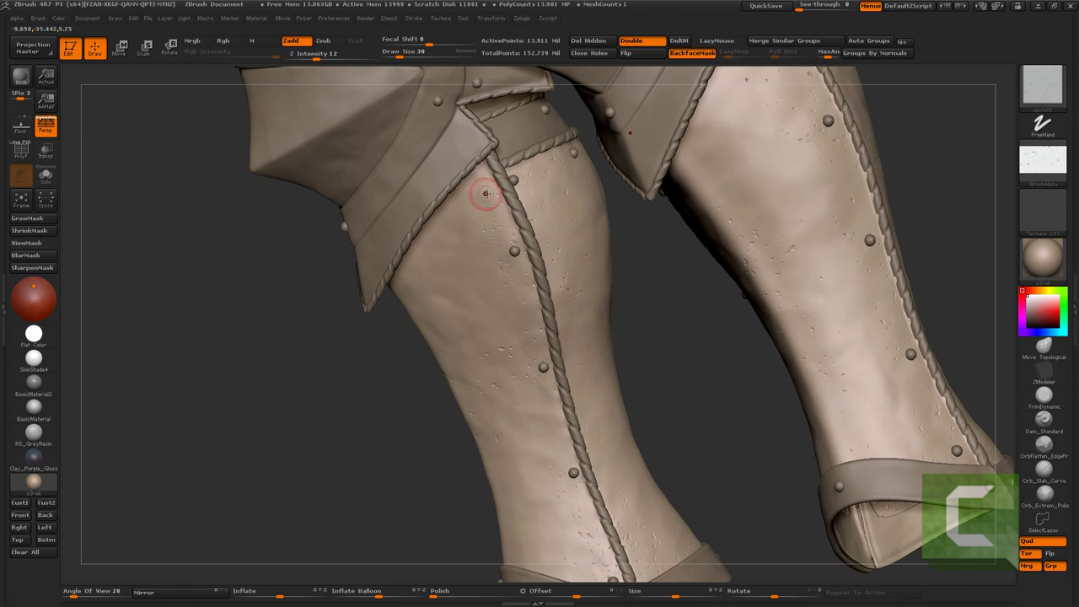
pyautogui.moveTo(518, 108); pyautogui.dragTo(718, 395, button='right')
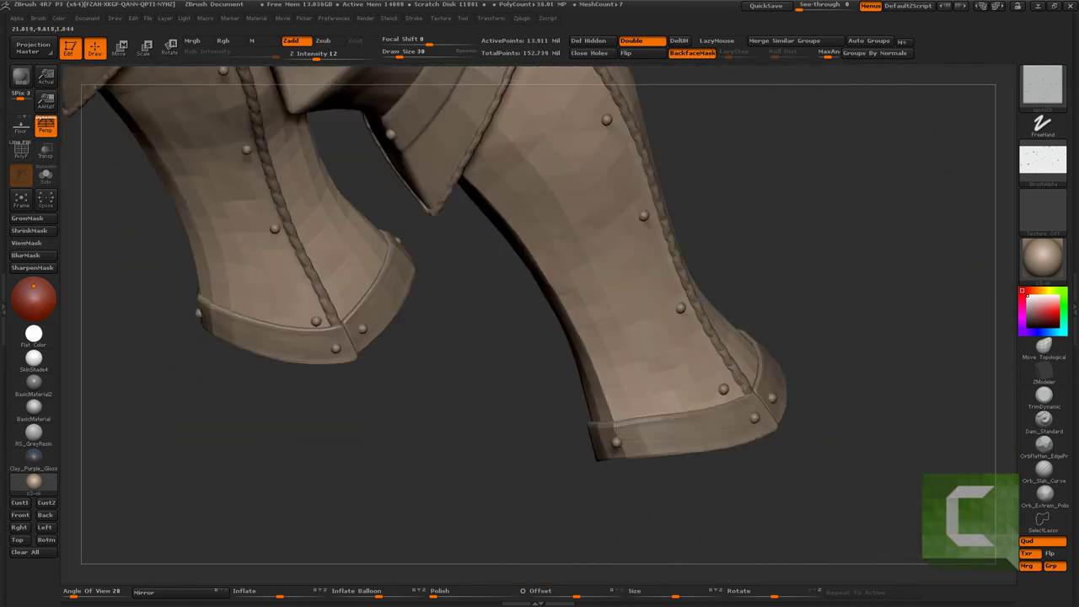
pyautogui.moveTo(654, 404); pyautogui.dragTo(556, 304, button='right')
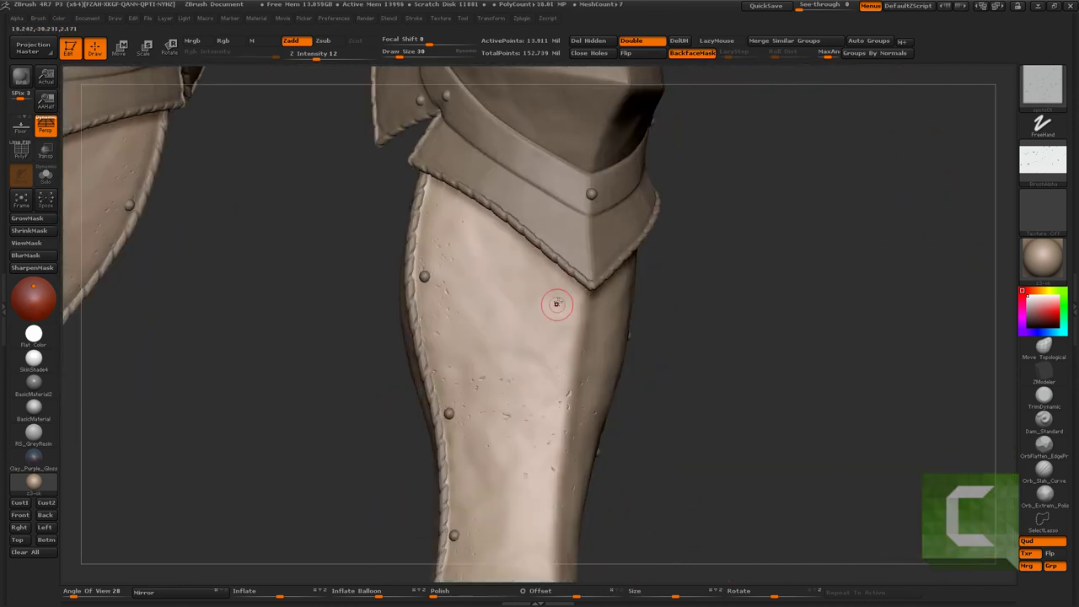
pyautogui.moveTo(657, 319); pyautogui.dragTo(622, 316, button='right')
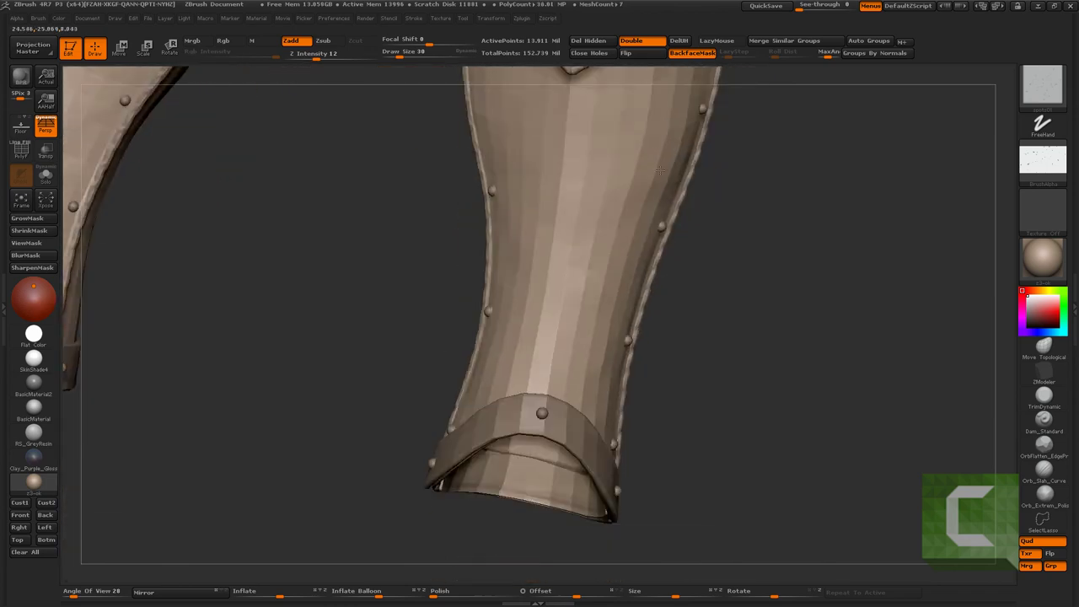
pyautogui.moveTo(700, 315)
pyautogui.mouseDown(button='right')
pyautogui.moveTo(699, 422)
pyautogui.moveTo(691, 388)
pyautogui.moveTo(703, 312)
pyautogui.moveTo(645, 210)
pyautogui.moveTo(611, 394)
pyautogui.moveTo(516, 326)
pyautogui.mouseUp(button='right')
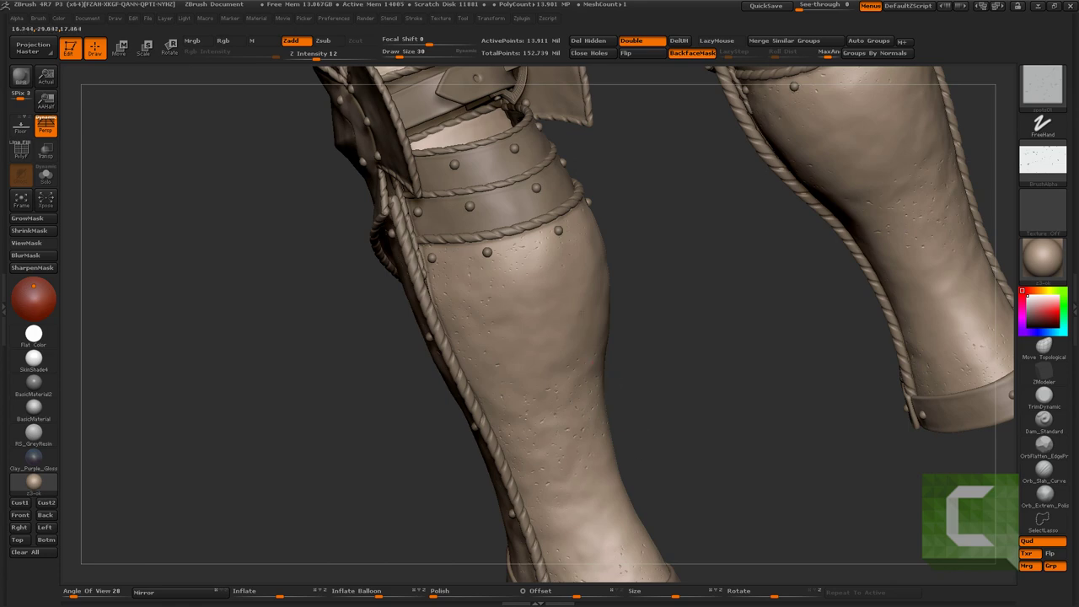
pyautogui.moveTo(516, 326)
pyautogui.mouseDown(button='right')
pyautogui.moveTo(531, 248)
pyautogui.moveTo(544, 388)
pyautogui.moveTo(475, 364)
pyautogui.mouseUp(button='right')
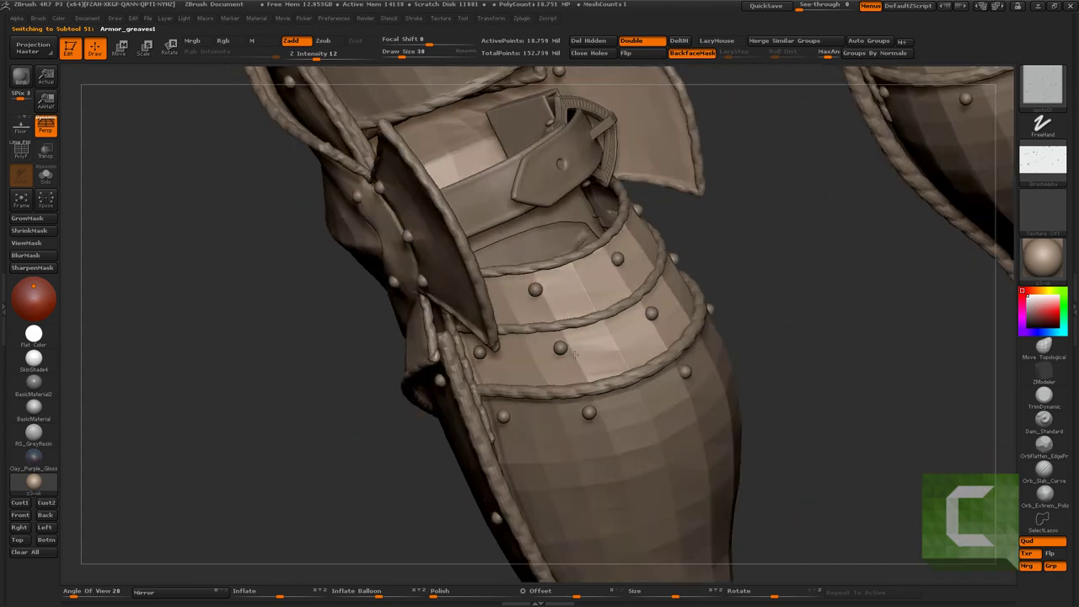
# Frame the knee strap buckle and choose a damage brush
pyautogui.moveTo(570, 314)
pyautogui.mouseDown(button='right')
pyautogui.moveTo(568, 230)
pyautogui.moveTo(727, 272)
pyautogui.mouseUp(button='right')
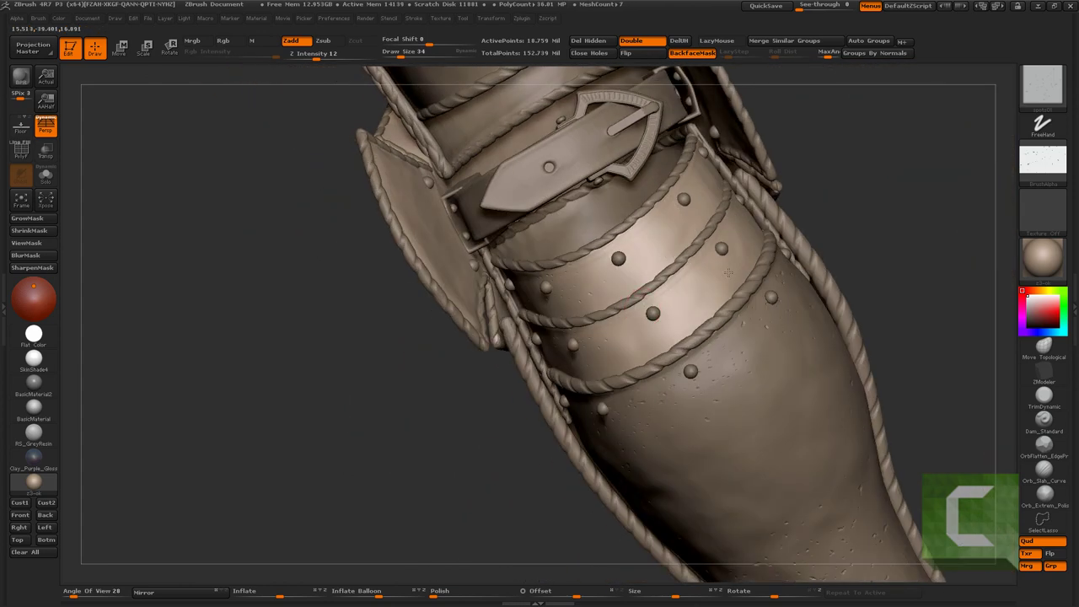
pyautogui.moveTo(639, 237)
pyautogui.mouseDown(button='right')
pyautogui.moveTo(725, 261)
pyautogui.moveTo(749, 175)
pyautogui.moveTo(784, 191)
pyautogui.moveTo(825, 190)
pyautogui.mouseUp(button='right')
pyautogui.press('b')
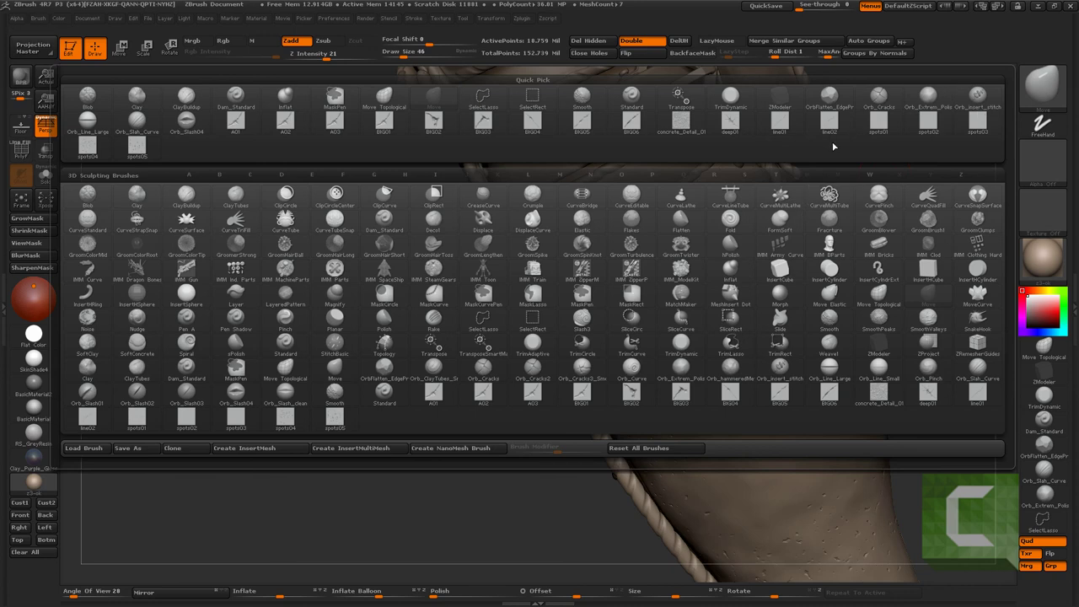
pyautogui.click(878, 123)
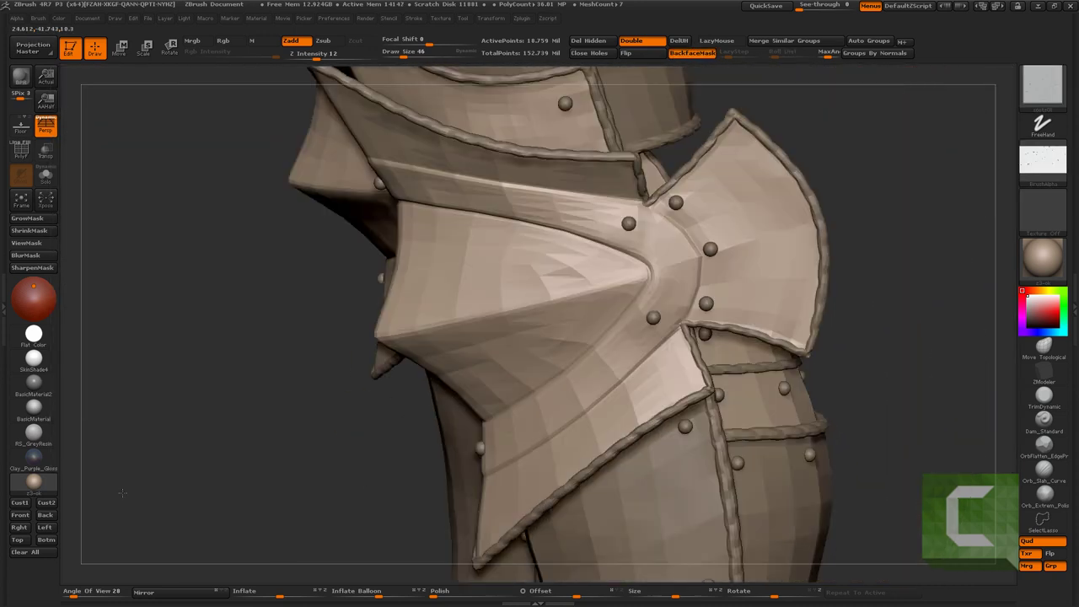
# Scratch and pit the V-shaped knee cops and their flared side wings
pyautogui.moveTo(432, 401)
pyautogui.mouseDown(button='right')
pyautogui.moveTo(871, 186)
pyautogui.moveTo(609, 187)
pyautogui.mouseUp(button='right')
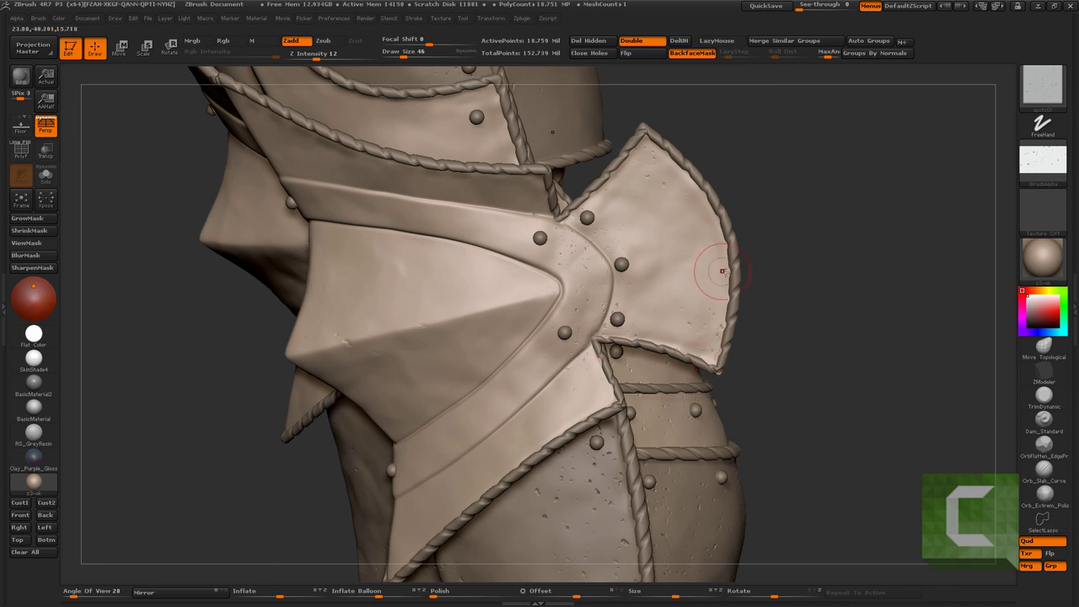
pyautogui.moveTo(725, 274); pyautogui.dragTo(604, 247, button='right')
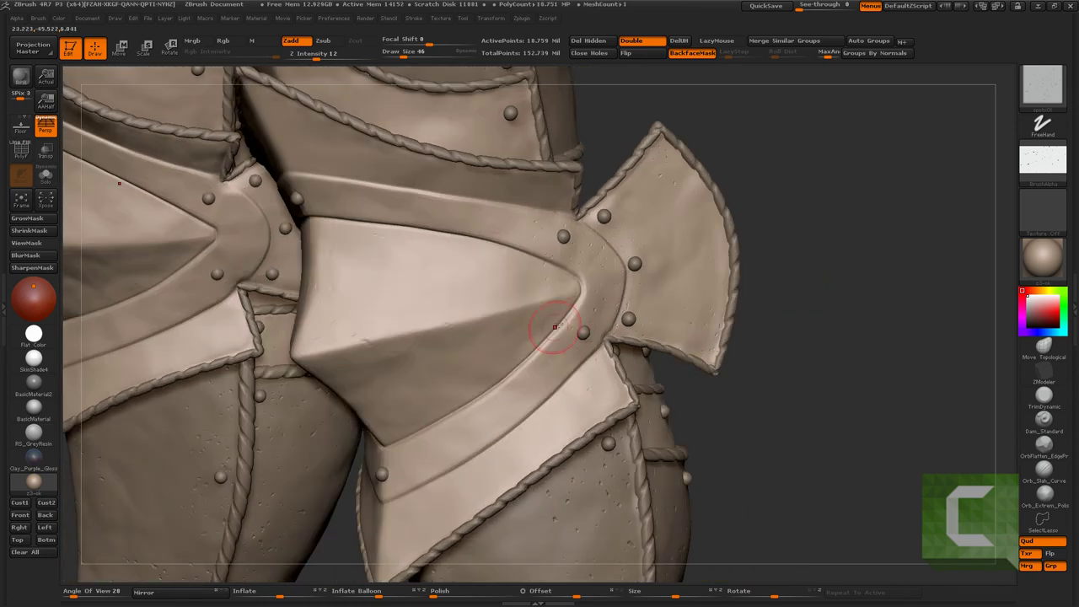
pyautogui.moveTo(795, 429); pyautogui.dragTo(457, 337)
pyautogui.moveTo(741, 354); pyautogui.dragTo(432, 373)
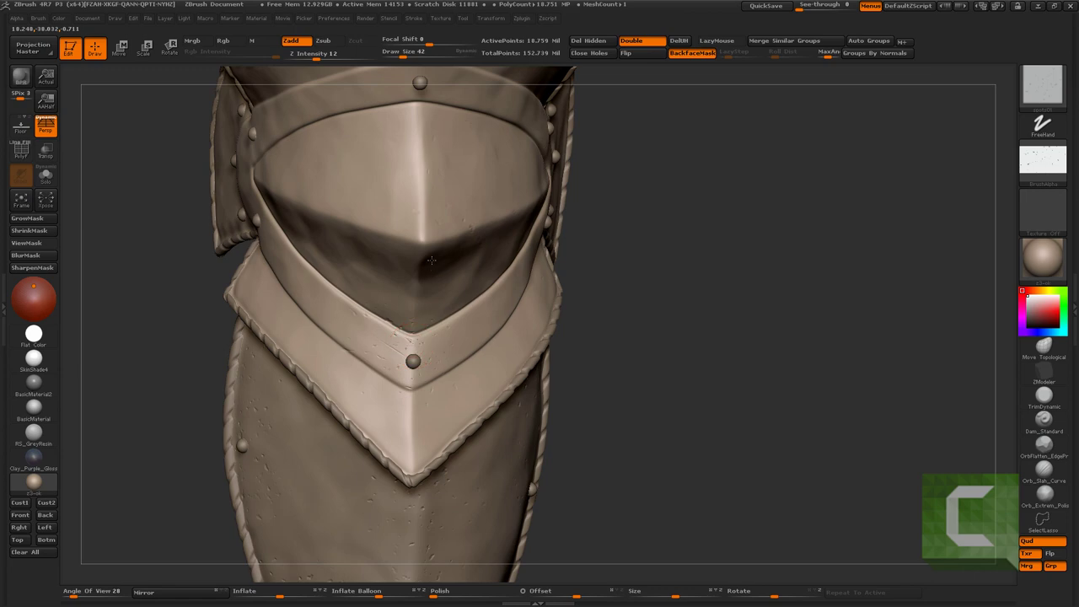
pyautogui.moveTo(682, 184); pyautogui.dragTo(452, 187)
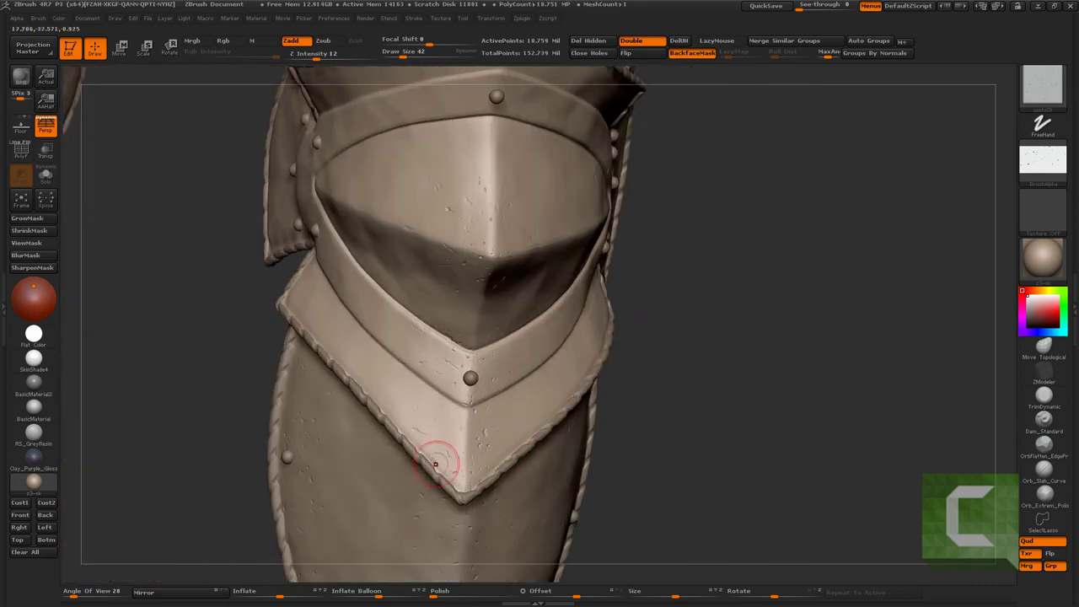
pyautogui.moveTo(494, 433); pyautogui.dragTo(323, 190)
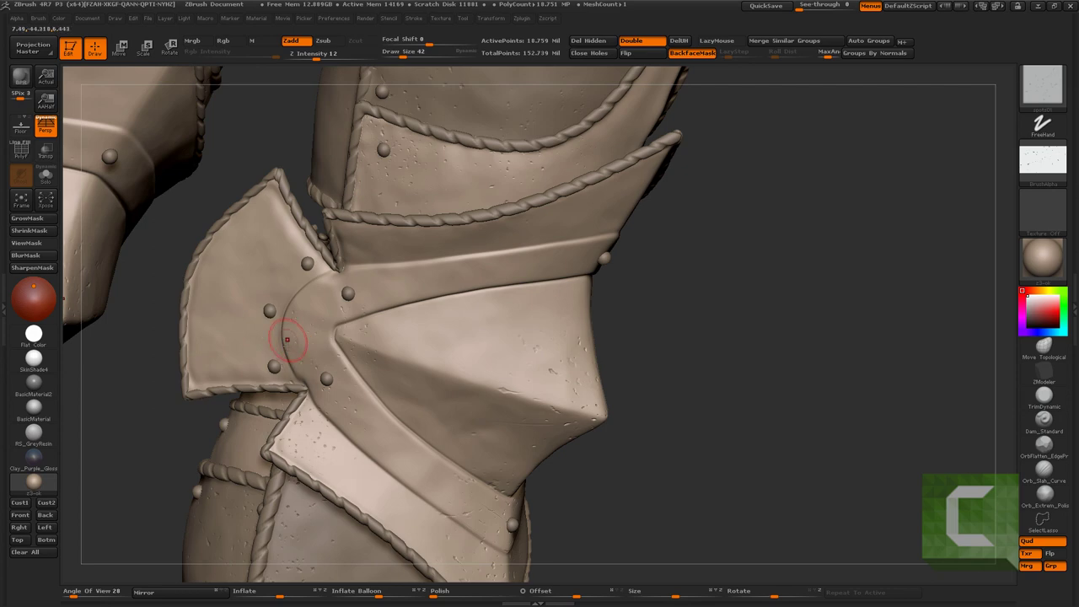
pyautogui.moveTo(287, 339); pyautogui.dragTo(329, 336)
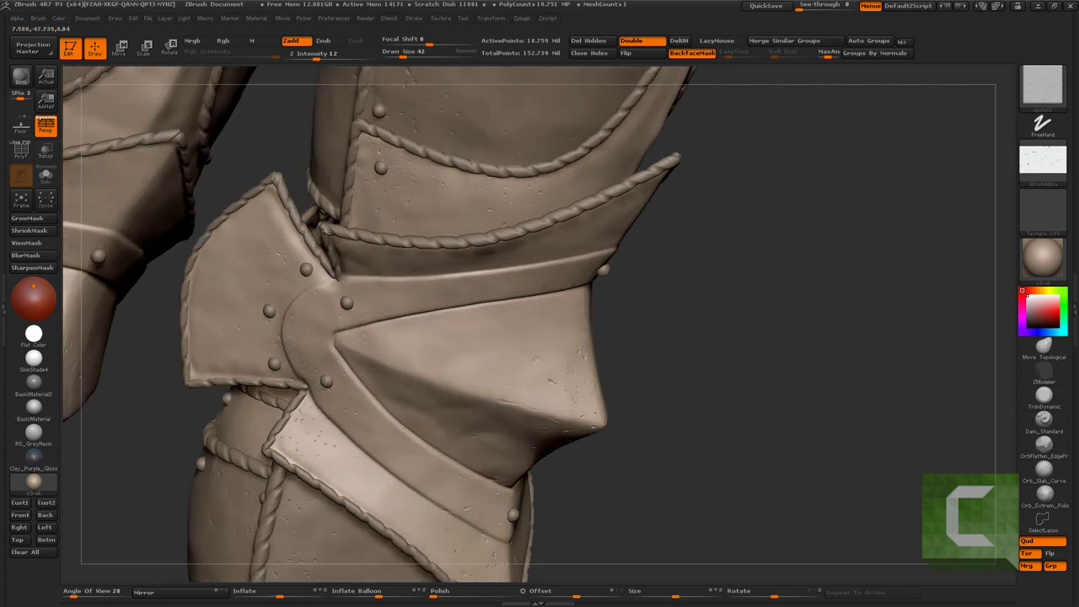
pyautogui.moveTo(374, 283); pyautogui.dragTo(412, 198)
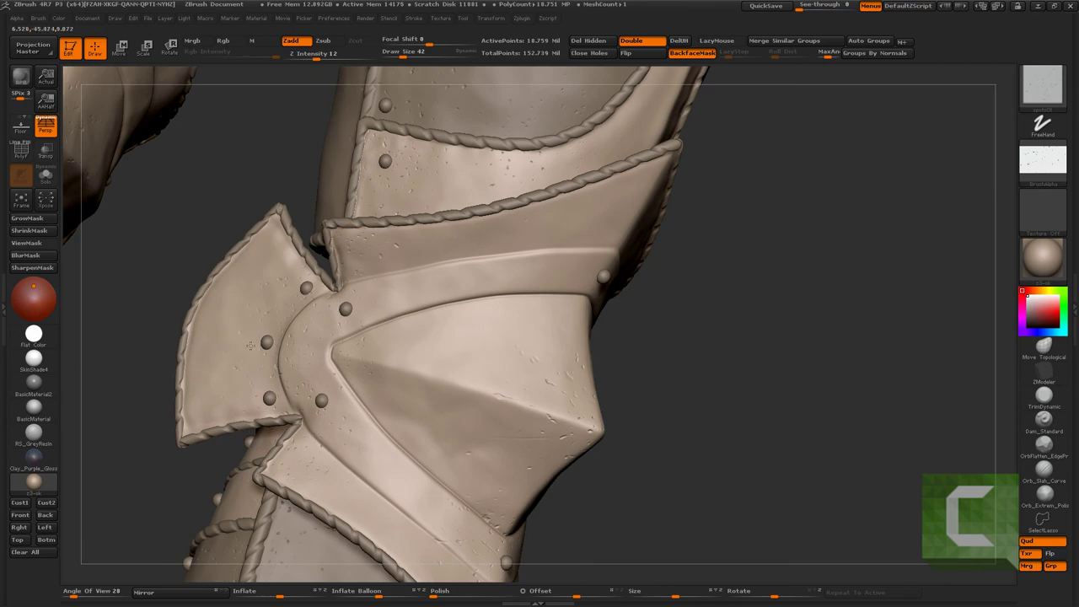
pyautogui.moveTo(250, 346); pyautogui.dragTo(275, 197)
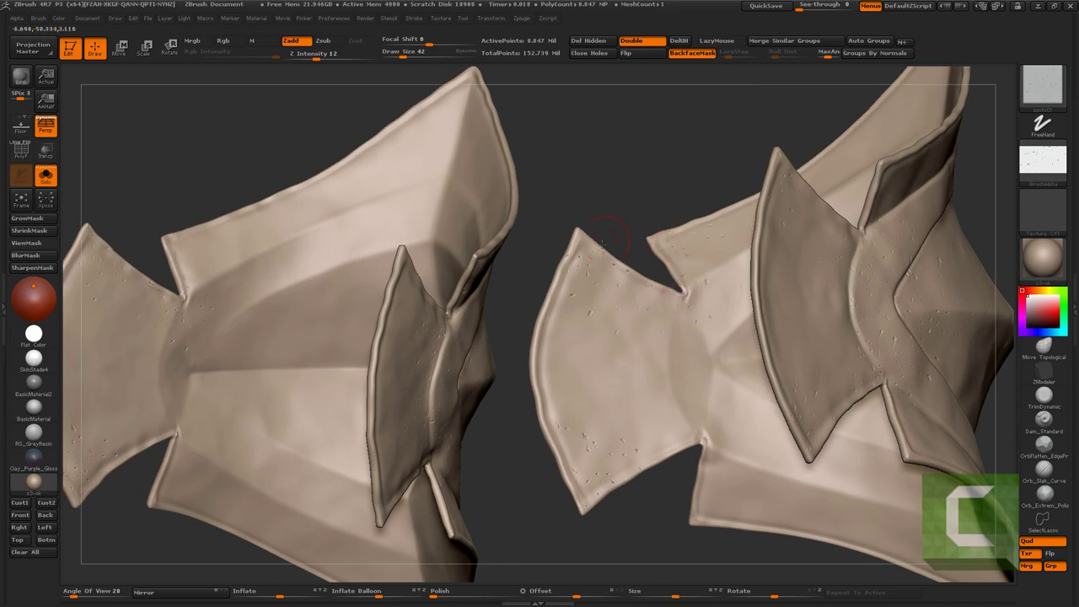
# Orbit the isolated plates to check their fronts, wings, undersides and edges
pyautogui.moveTo(523, 253); pyautogui.dragTo(507, 256)
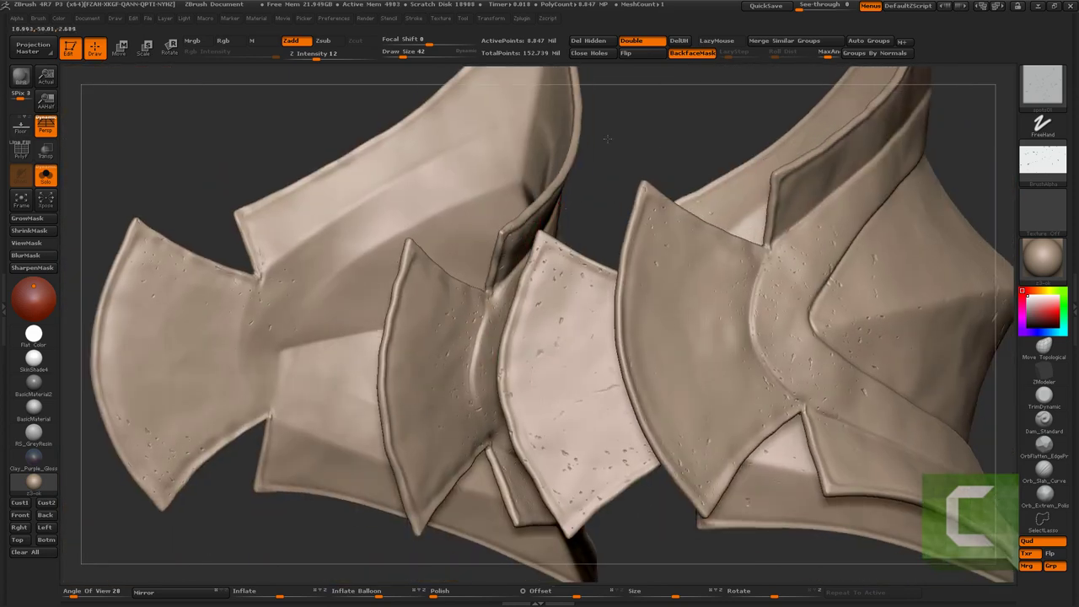
pyautogui.keyDown('alt'); pyautogui.moveTo(542, 379); pyautogui.dragTo(542, 171); pyautogui.keyUp('alt')
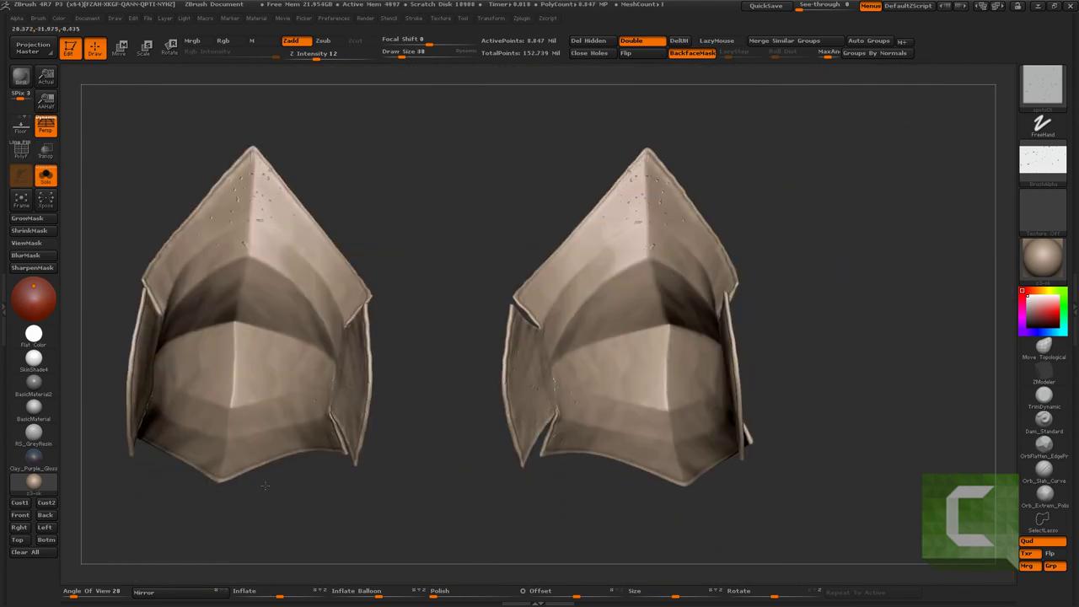
pyautogui.moveTo(265, 485); pyautogui.dragTo(330, 483)
pyautogui.moveTo(274, 463); pyautogui.dragTo(640, 439)
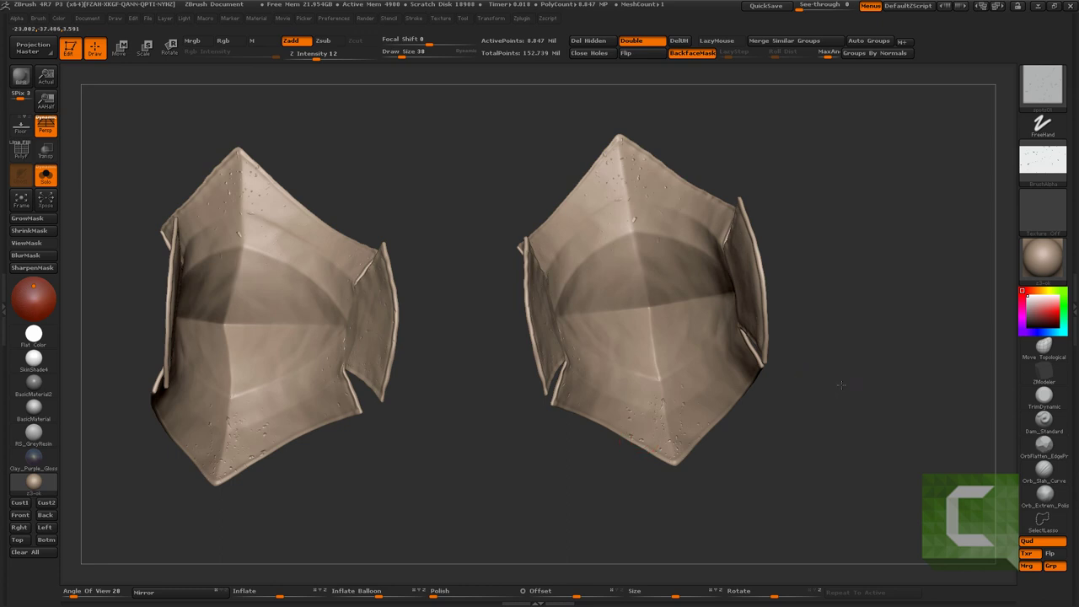
pyautogui.moveTo(841, 385); pyautogui.dragTo(862, 333)
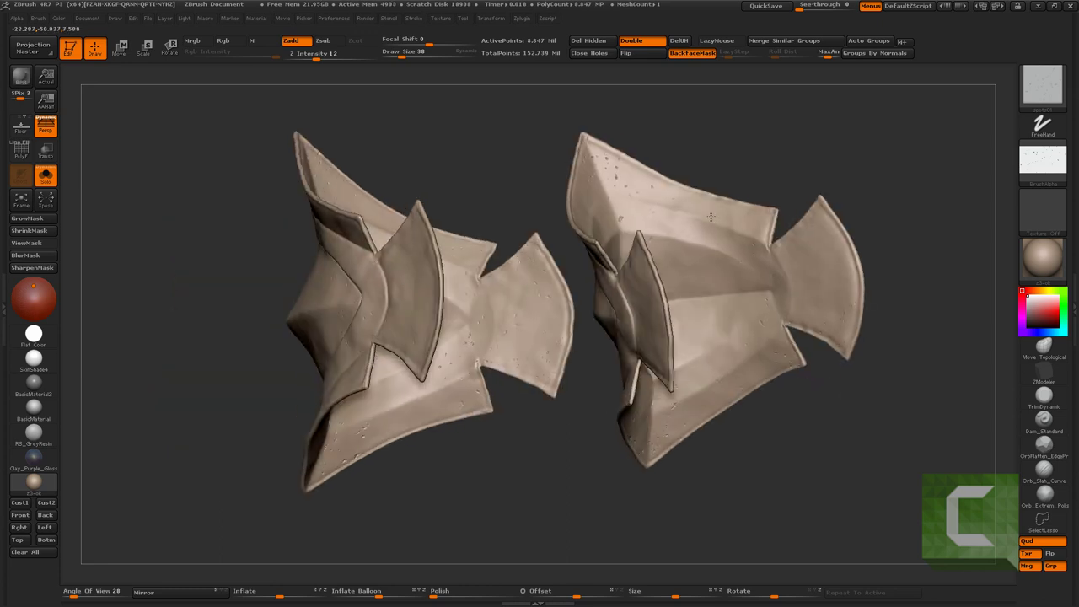
pyautogui.moveTo(885, 237); pyautogui.dragTo(590, 506)
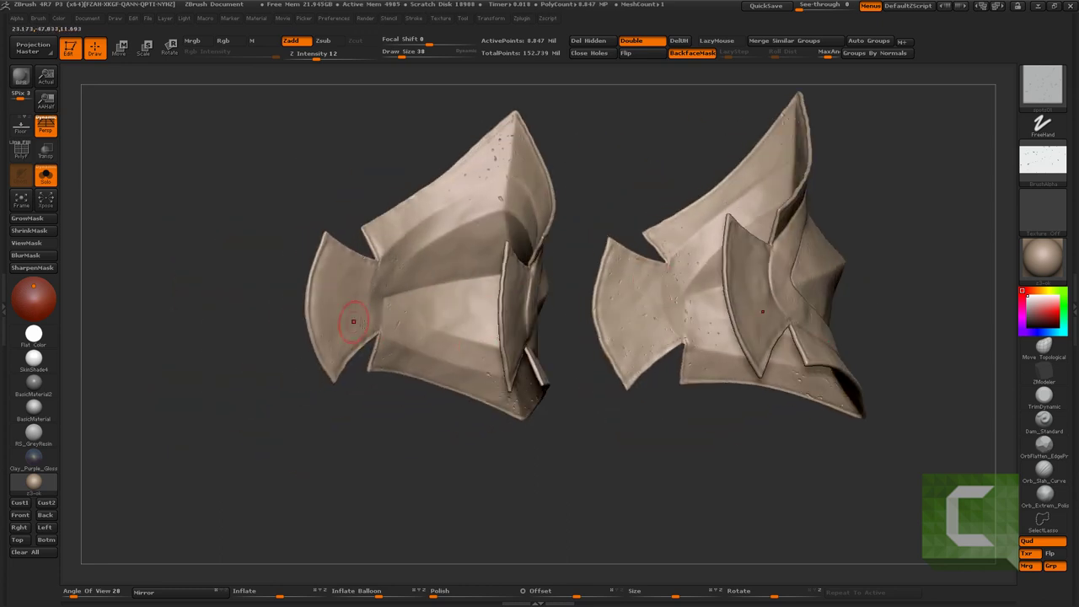
pyautogui.moveTo(380, 428); pyautogui.dragTo(428, 252)
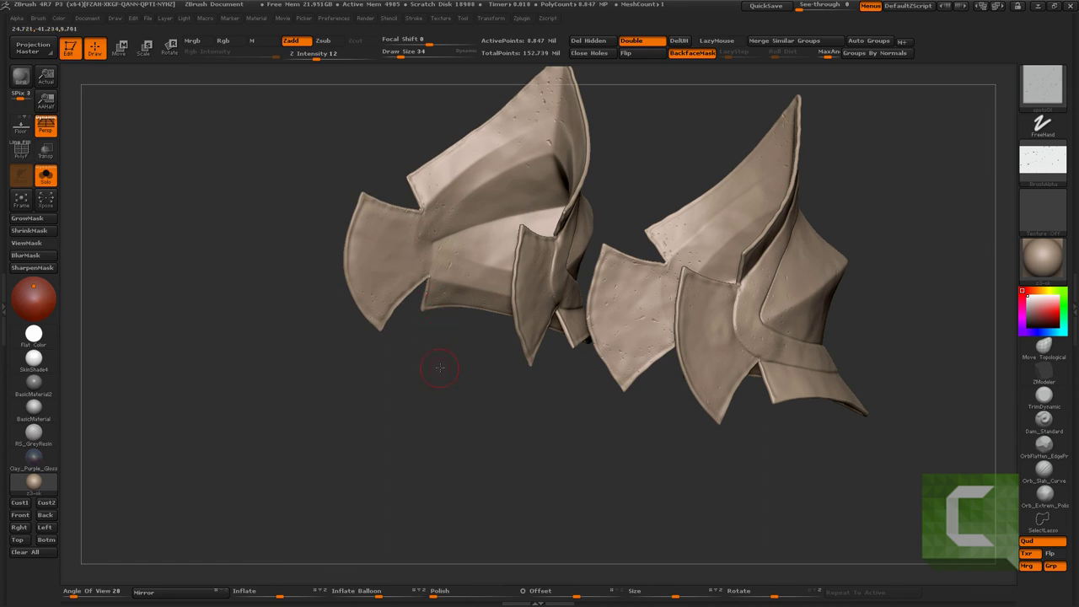
pyautogui.moveTo(439, 368); pyautogui.dragTo(402, 290)
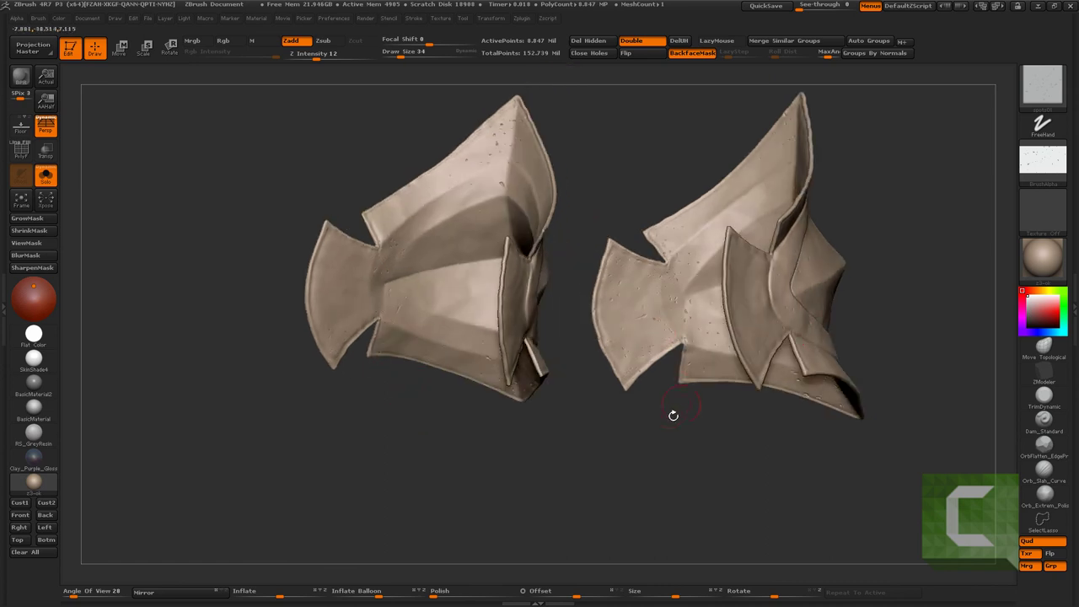
pyautogui.moveTo(672, 415); pyautogui.dragTo(478, 313)
pyautogui.moveTo(571, 369); pyautogui.dragTo(476, 351)
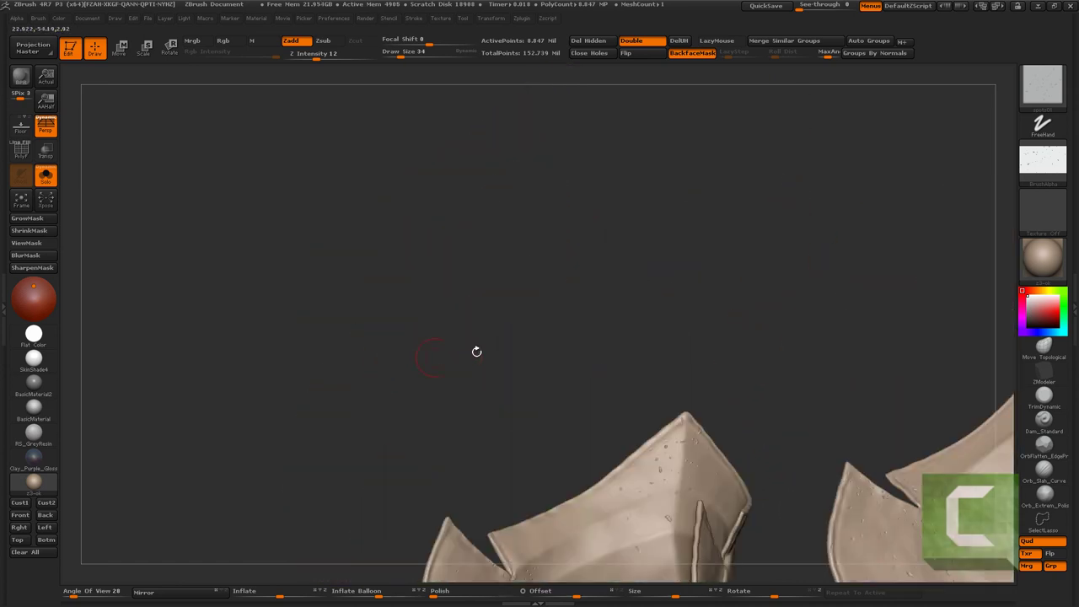
# Unhide all the hidden armour pieces with Ctrl+Shift and zoom onto a plate edge
pyautogui.hotkey('ctrl', 'shift')
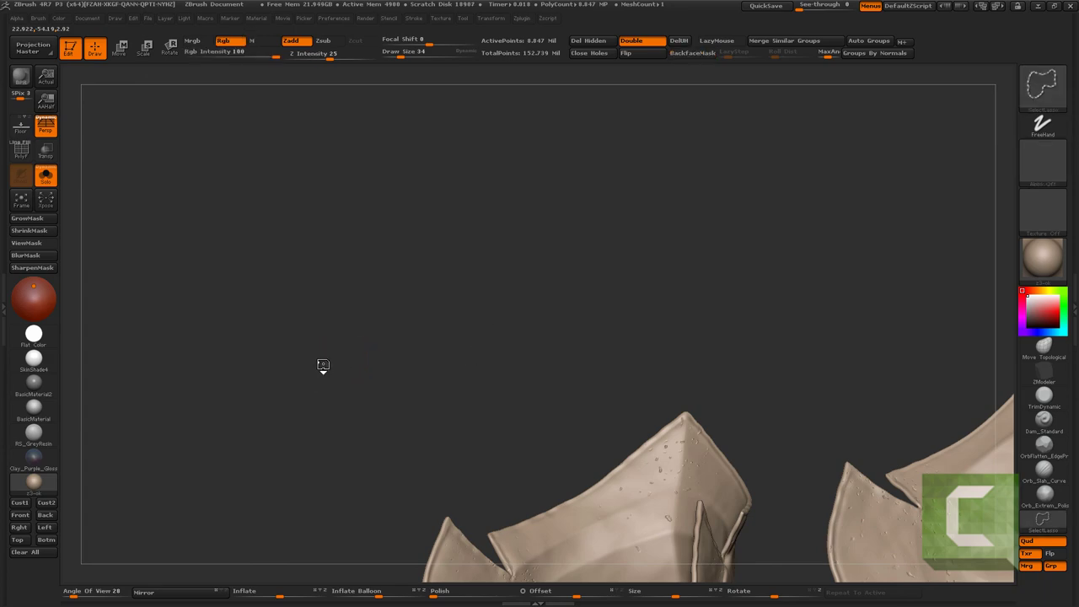
pyautogui.keyDown('ctrl'); pyautogui.keyDown('shift'); pyautogui.click(323, 365); pyautogui.keyUp('shift'); pyautogui.keyUp('ctrl')
pyautogui.moveTo(289, 379)
pyautogui.mouseDown()
pyautogui.moveTo(437, 247)
pyautogui.moveTo(393, 279)
pyautogui.moveTo(446, 210)
pyautogui.moveTo(493, 221)
pyautogui.moveTo(723, 143)
pyautogui.mouseUp()
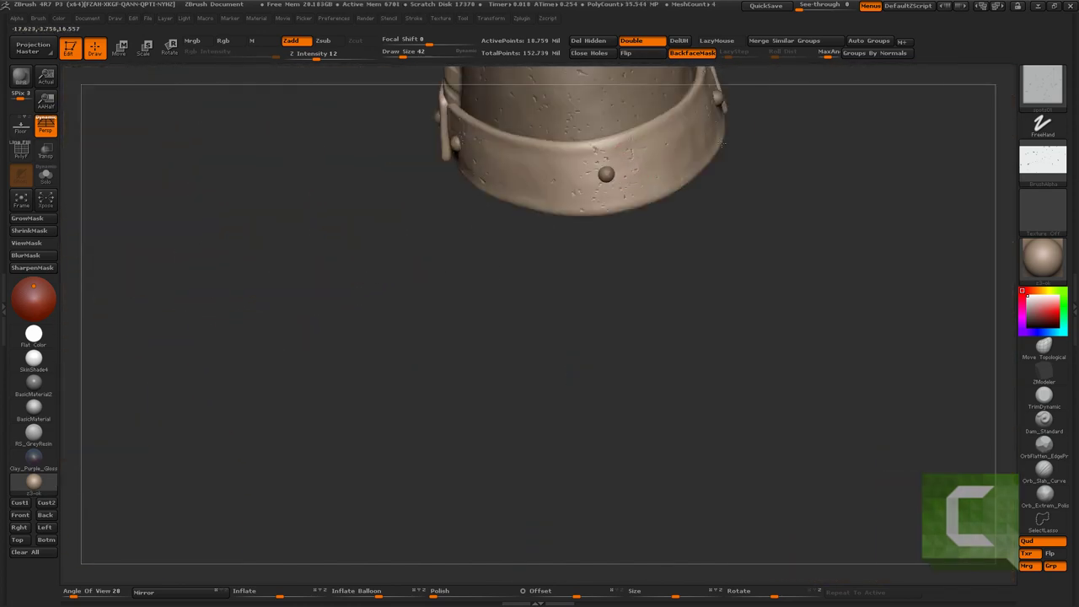
# Frame both greaves' bottom rims and make the greave the active subtool again
pyautogui.moveTo(692, 41)
pyautogui.mouseDown()
pyautogui.moveTo(474, 183)
pyautogui.moveTo(366, 306)
pyautogui.moveTo(400, 250)
pyautogui.moveTo(502, 265)
pyautogui.moveTo(328, 211)
pyautogui.mouseUp()
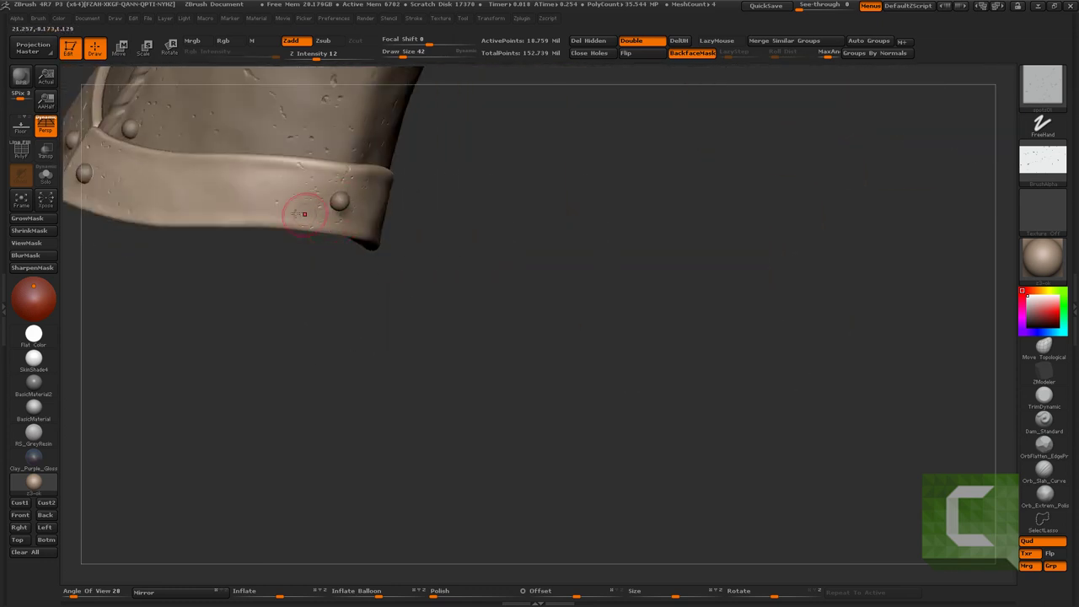
pyautogui.moveTo(190, 204); pyautogui.dragTo(388, 226)
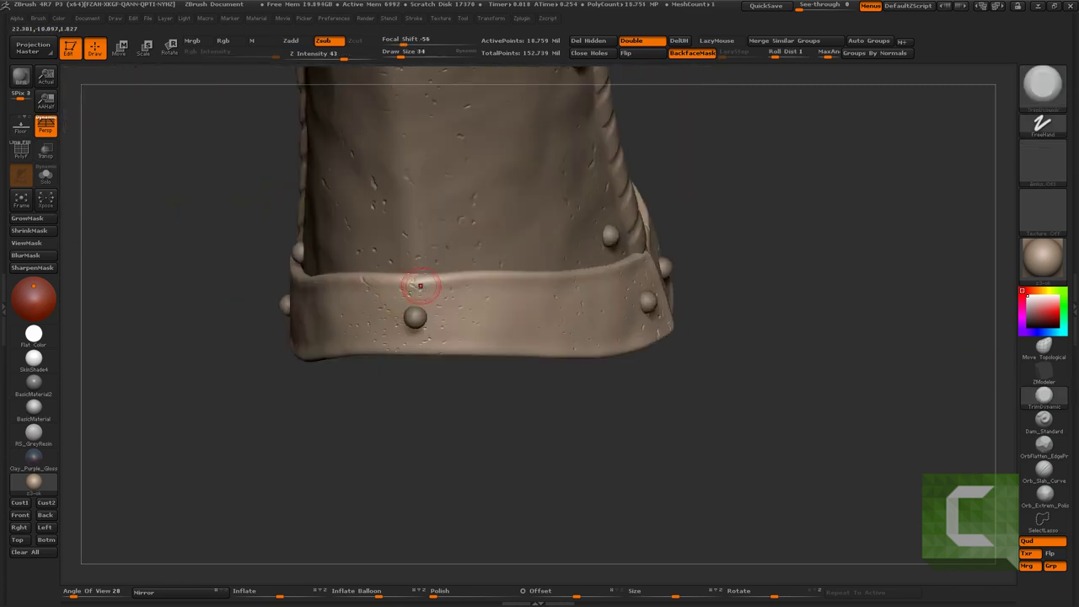
pyautogui.press('b')
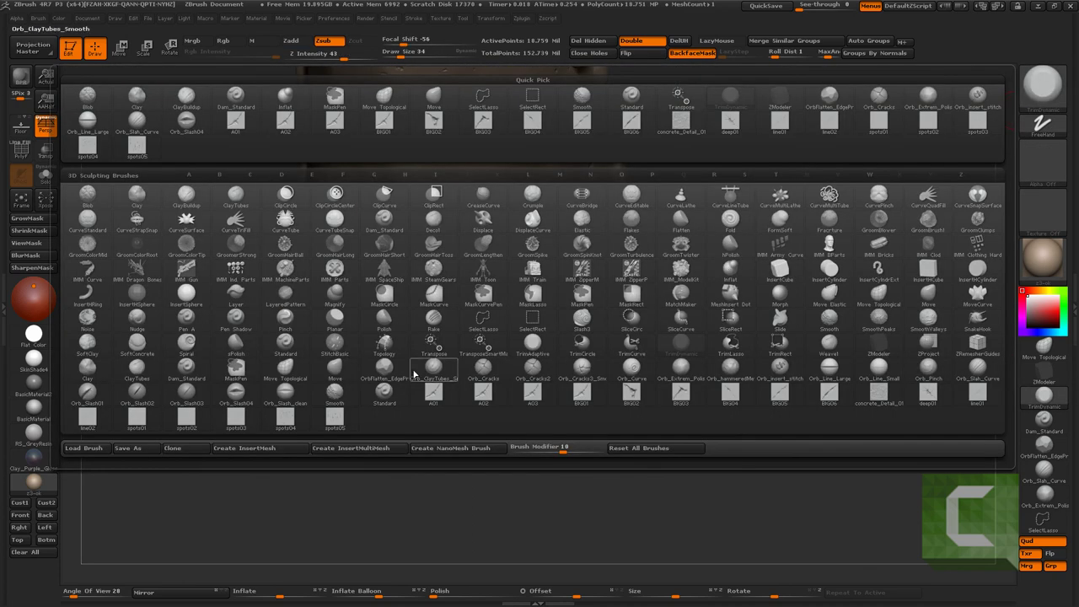
pyautogui.click(430, 285)
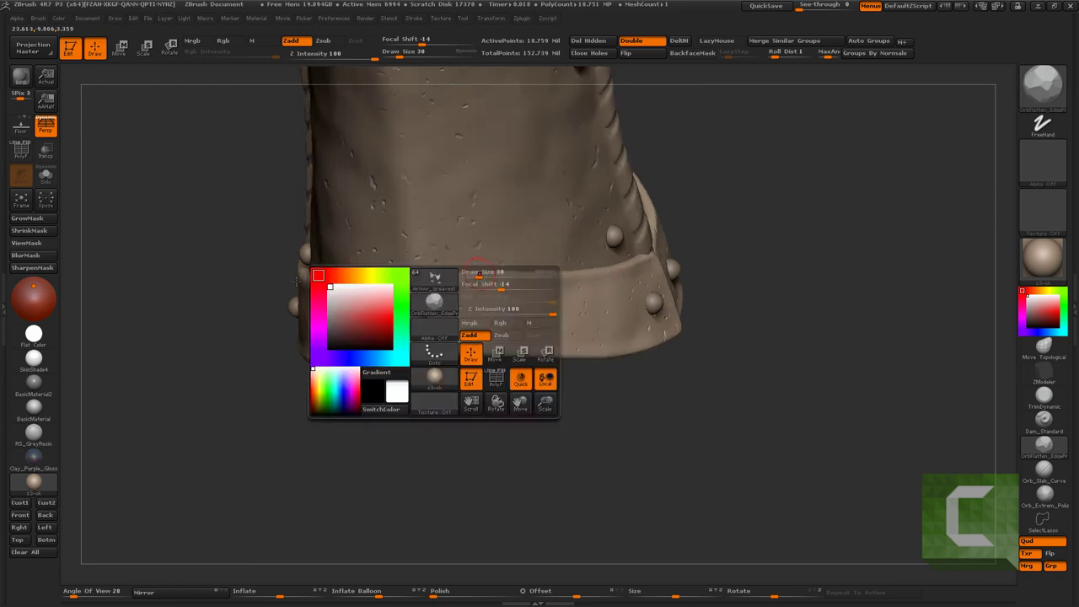
pyautogui.moveTo(491, 281); pyautogui.dragTo(428, 323)
pyautogui.keyDown('alt'); pyautogui.click(424, 316); pyautogui.keyUp('alt')
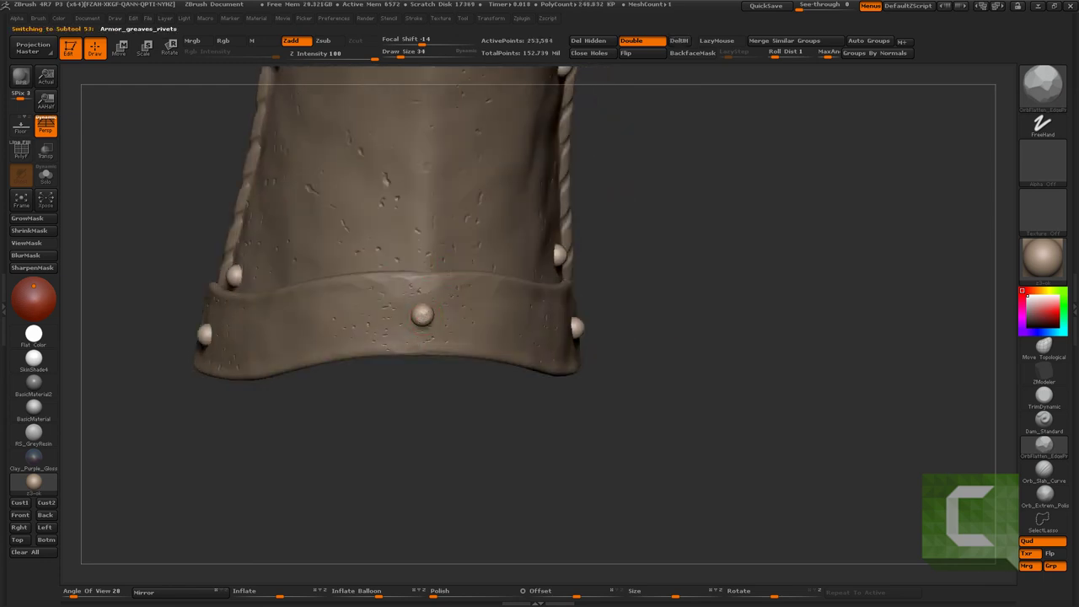
pyautogui.keyDown('alt'); pyautogui.click(447, 290); pyautogui.keyUp('alt')
pyautogui.moveTo(451, 286)
pyautogui.mouseDown()
pyautogui.moveTo(494, 306)
pyautogui.moveTo(487, 317)
pyautogui.mouseUp()
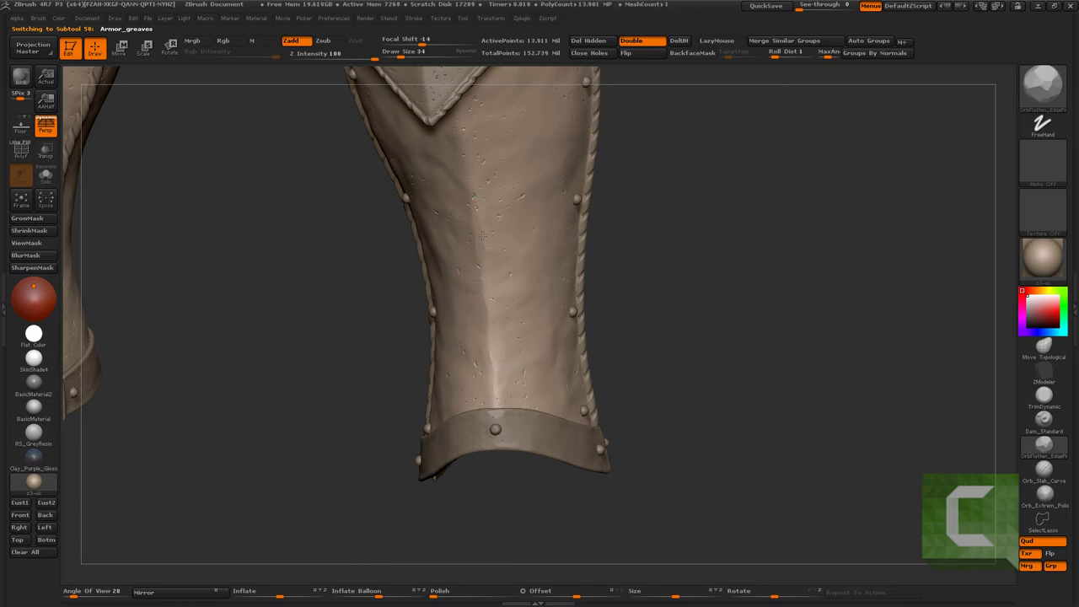
# Turn the greave past its side strap to the cuff corner where the rope ends
pyautogui.moveTo(482, 237)
pyautogui.mouseDown()
pyautogui.moveTo(482, 217)
pyautogui.moveTo(462, 354)
pyautogui.moveTo(410, 445)
pyautogui.moveTo(454, 400)
pyautogui.moveTo(439, 393)
pyautogui.mouseUp()
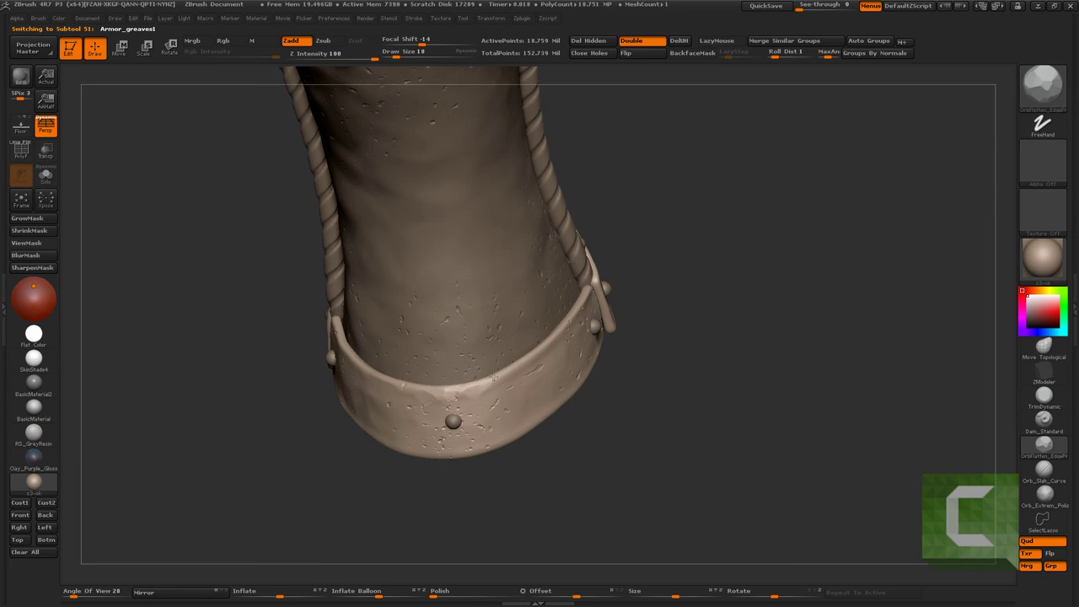
pyautogui.moveTo(493, 376)
pyautogui.mouseDown()
pyautogui.moveTo(414, 388)
pyautogui.moveTo(422, 460)
pyautogui.moveTo(477, 458)
pyautogui.mouseUp()
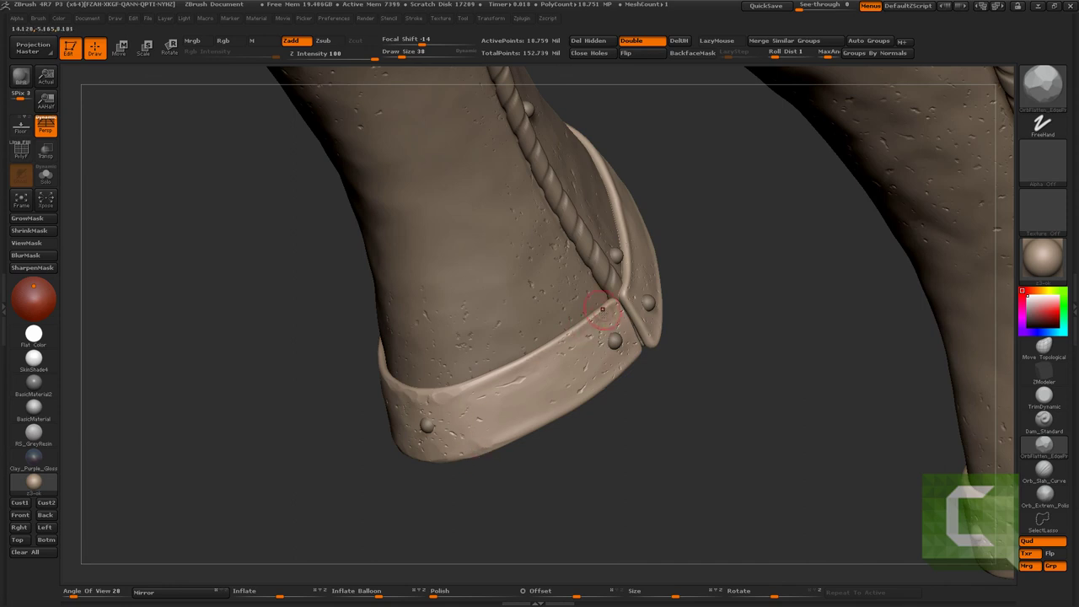
pyautogui.moveTo(518, 373); pyautogui.dragTo(352, 362)
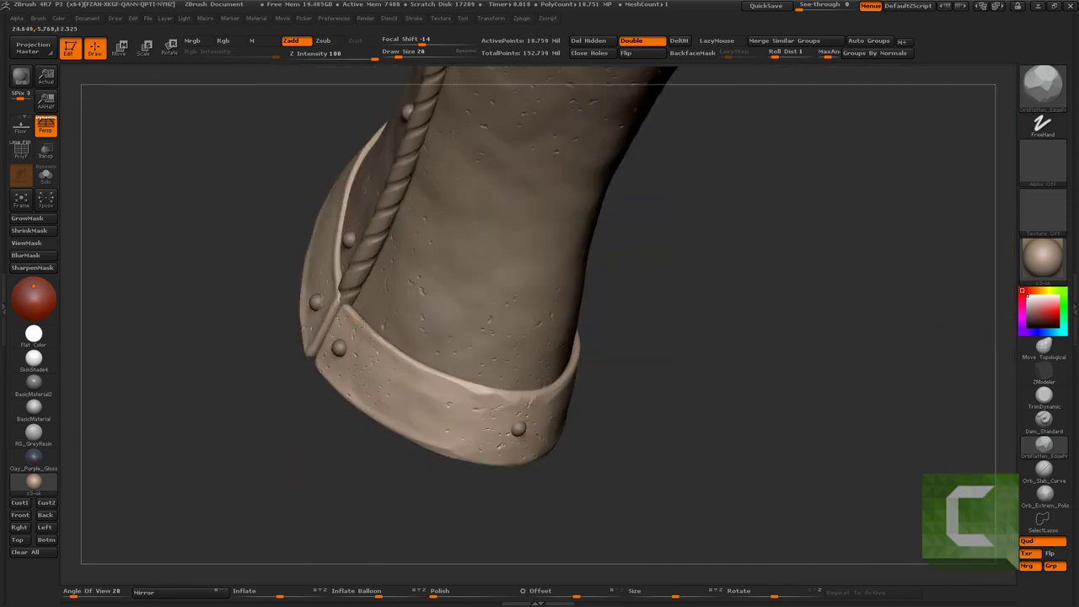
pyautogui.moveTo(268, 401)
pyautogui.mouseDown()
pyautogui.moveTo(370, 334)
pyautogui.moveTo(294, 325)
pyautogui.mouseUp()
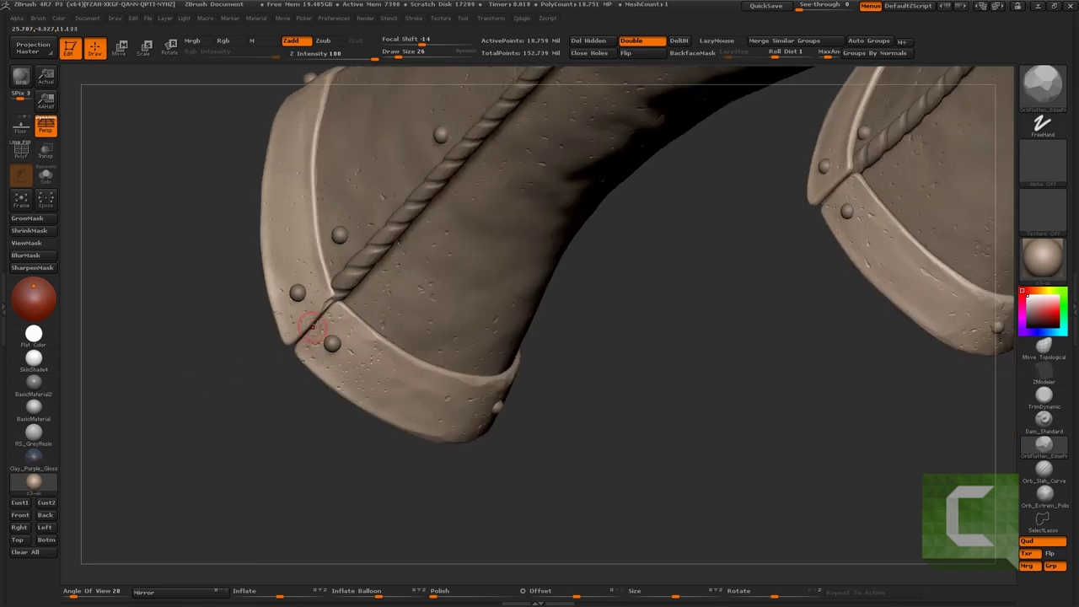
# Try the BSH and BOF brushes, then settle on the Move Topological brush (BMT)
pyautogui.press('b')
pyautogui.press('s')
pyautogui.press('h')
pyautogui.press('b')
pyautogui.press('o')
pyautogui.press('f')
pyautogui.moveTo(255, 409); pyautogui.dragTo(249, 408)
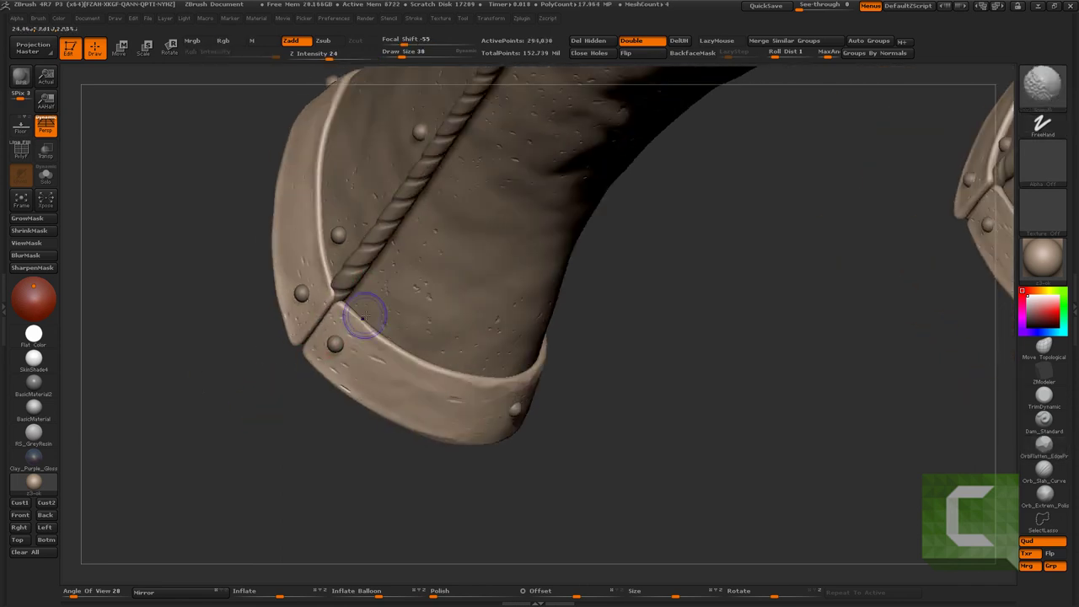
pyautogui.press('b')
pyautogui.press('m')
pyautogui.press('t')
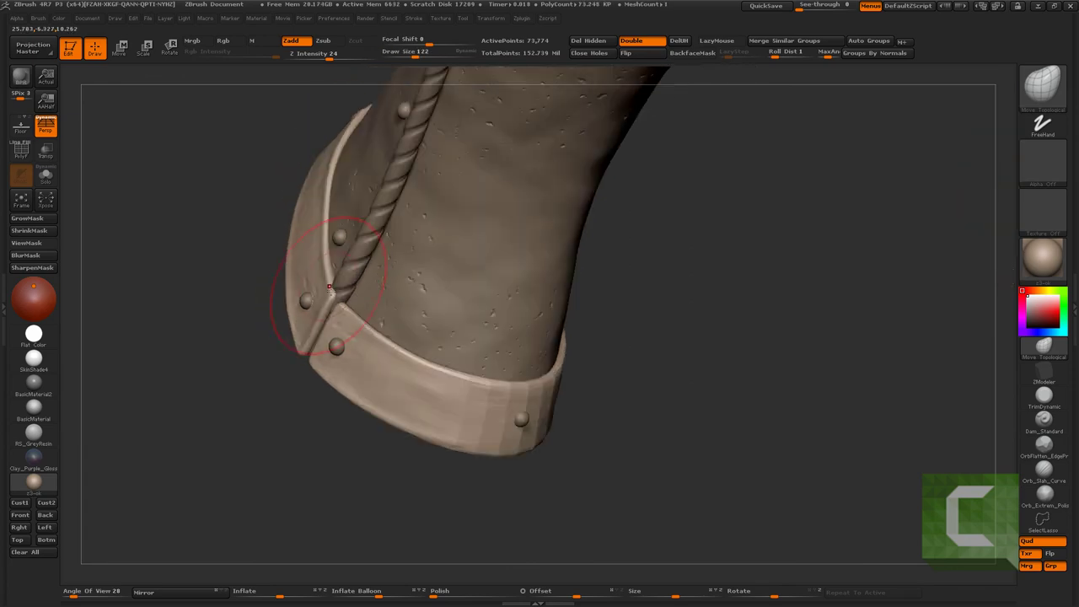
# Reshape the cuff corner, then return the greave to its highest subdivision with Ctrl+D
pyautogui.scroll(1, 331, 292)
pyautogui.scroll(2, 332, 292)
pyautogui.scroll(1, 333, 290)
pyautogui.scroll(2, 331, 299)
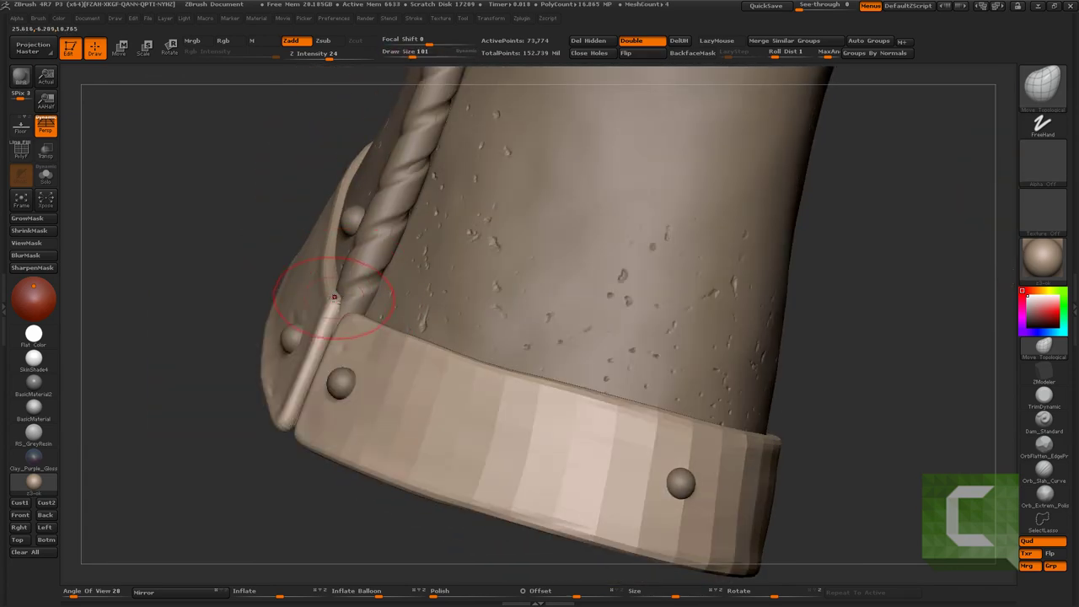
pyautogui.moveTo(329, 308)
pyautogui.mouseDown()
pyautogui.moveTo(352, 312)
pyautogui.moveTo(313, 301)
pyautogui.moveTo(482, 348)
pyautogui.mouseUp()
pyautogui.scroll(-3, 313, 301)
pyautogui.hotkey('ctrl', 'd')
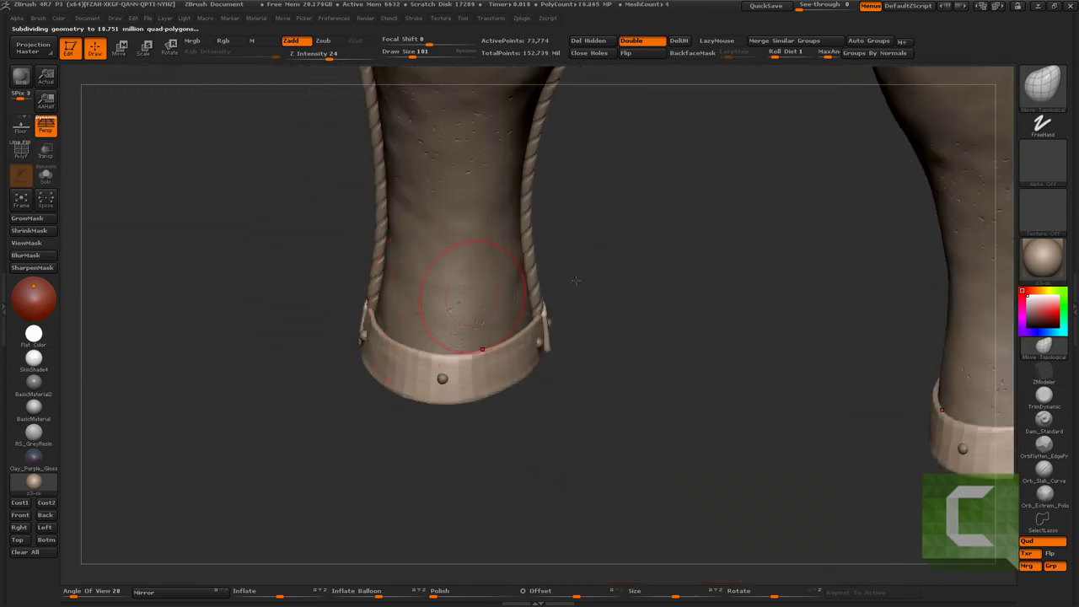
# Carve dents along the cuff's upper edge with TrimDynamic (BTD), using a smaller brush
pyautogui.moveTo(551, 121)
pyautogui.mouseDown()
pyautogui.moveTo(588, 258)
pyautogui.moveTo(578, 256)
pyautogui.moveTo(591, 258)
pyautogui.moveTo(545, 319)
pyautogui.mouseUp()
pyautogui.press('b')
pyautogui.press('t')
pyautogui.press('d')
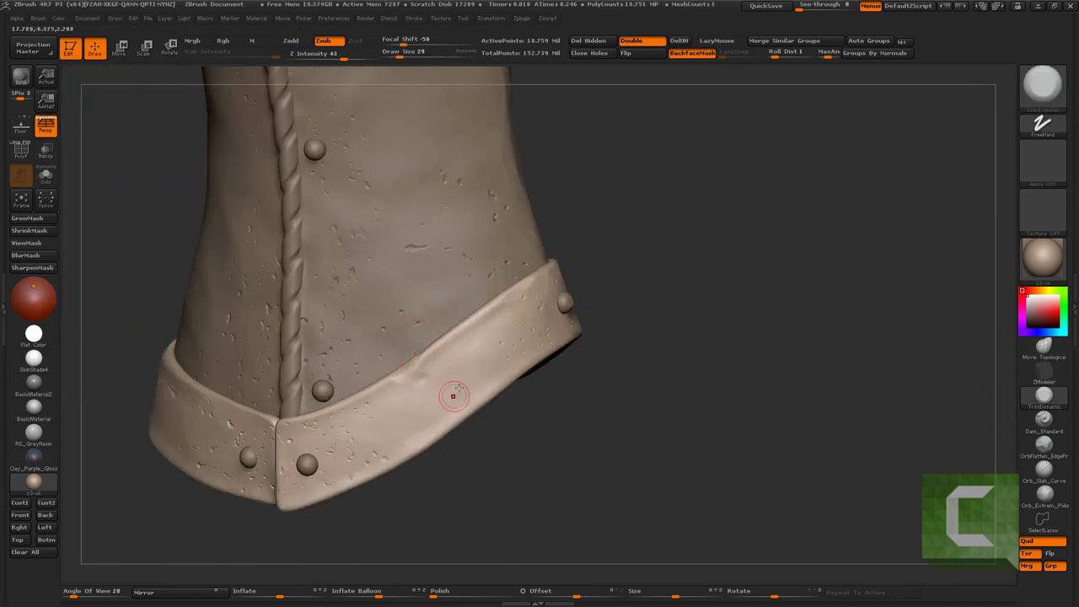
pyautogui.moveTo(498, 340); pyautogui.dragTo(440, 339)
pyautogui.press('[')
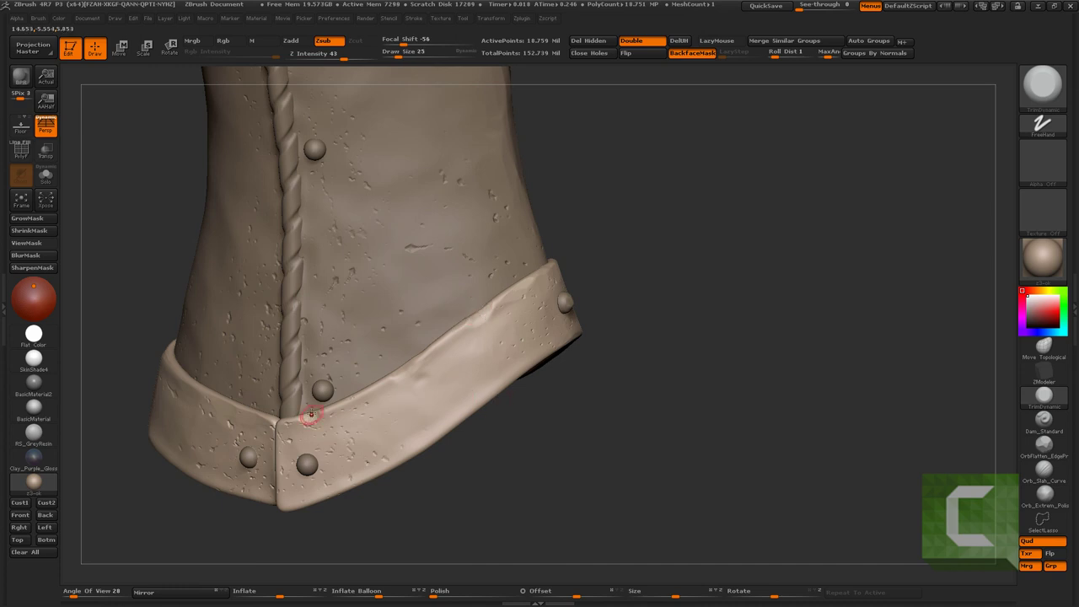
# Inspect the dented cuff from below, front and above, then zoom out to the other armour
pyautogui.moveTo(340, 237)
pyautogui.mouseDown()
pyautogui.moveTo(475, 397)
pyautogui.moveTo(405, 399)
pyautogui.mouseUp()
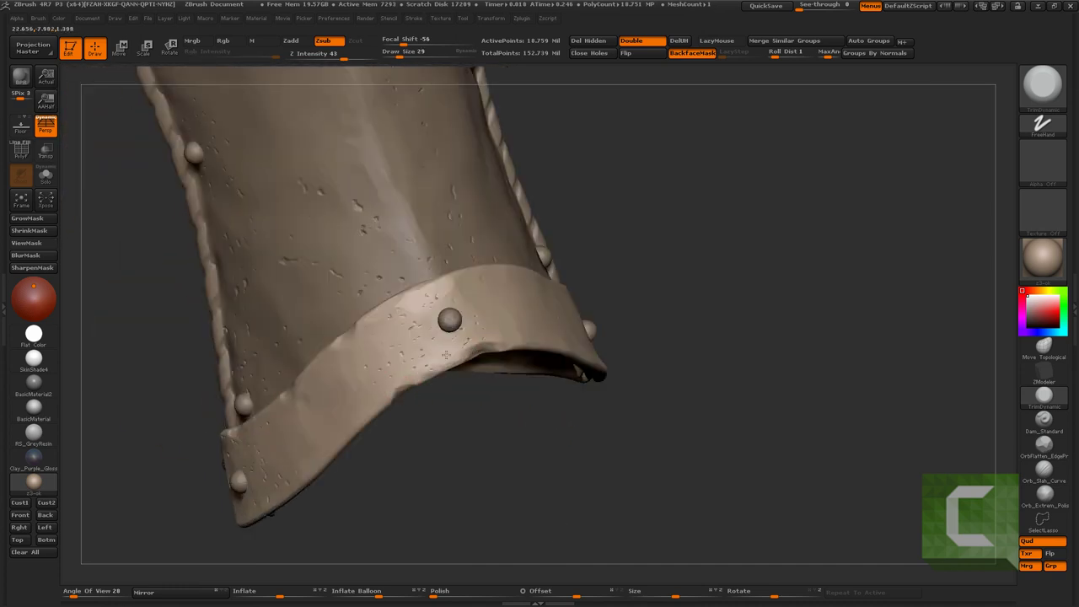
pyautogui.moveTo(489, 350); pyautogui.dragTo(771, 300)
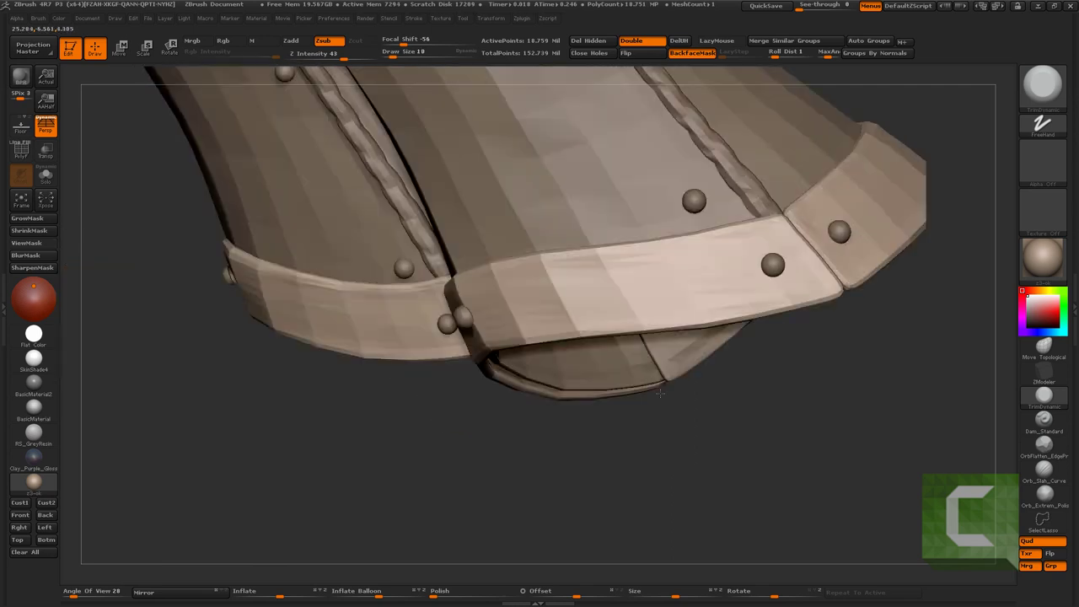
pyautogui.moveTo(955, 283); pyautogui.dragTo(639, 366)
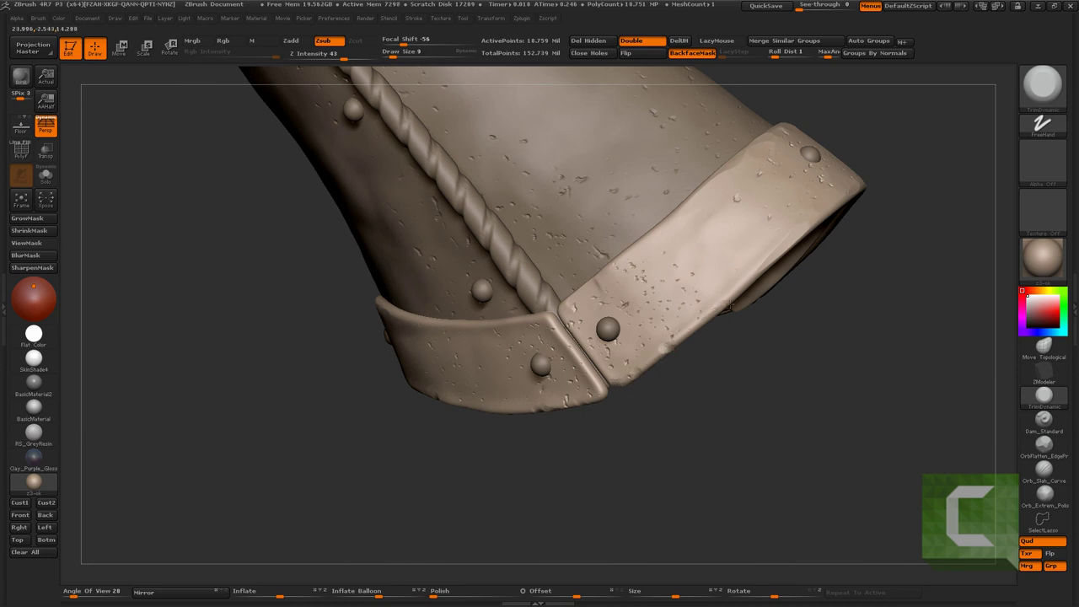
pyautogui.moveTo(730, 307); pyautogui.dragTo(758, 278)
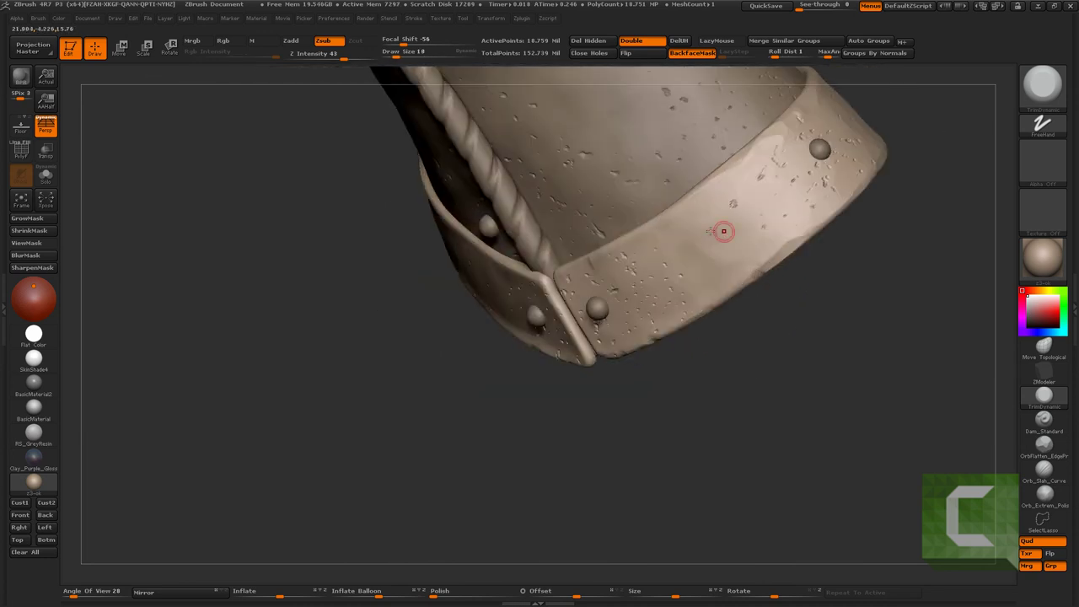
pyautogui.moveTo(672, 206); pyautogui.dragTo(715, 317)
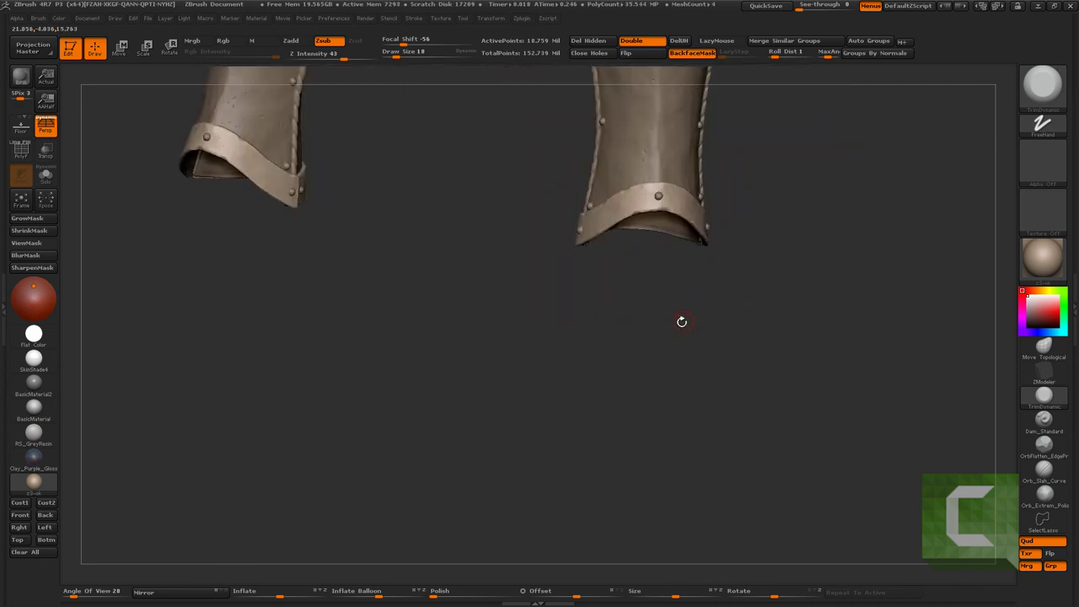
# Make Armor_sabatons visible on the legs and select it for editing
pyautogui.click(1075, 287)
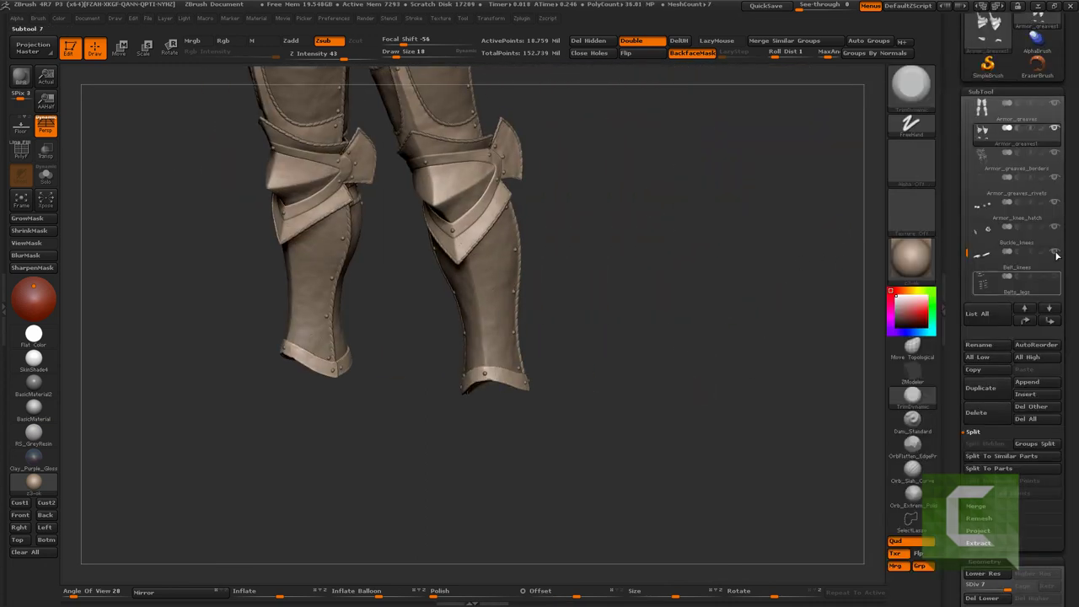
pyautogui.scroll(-3, 1012, 270)
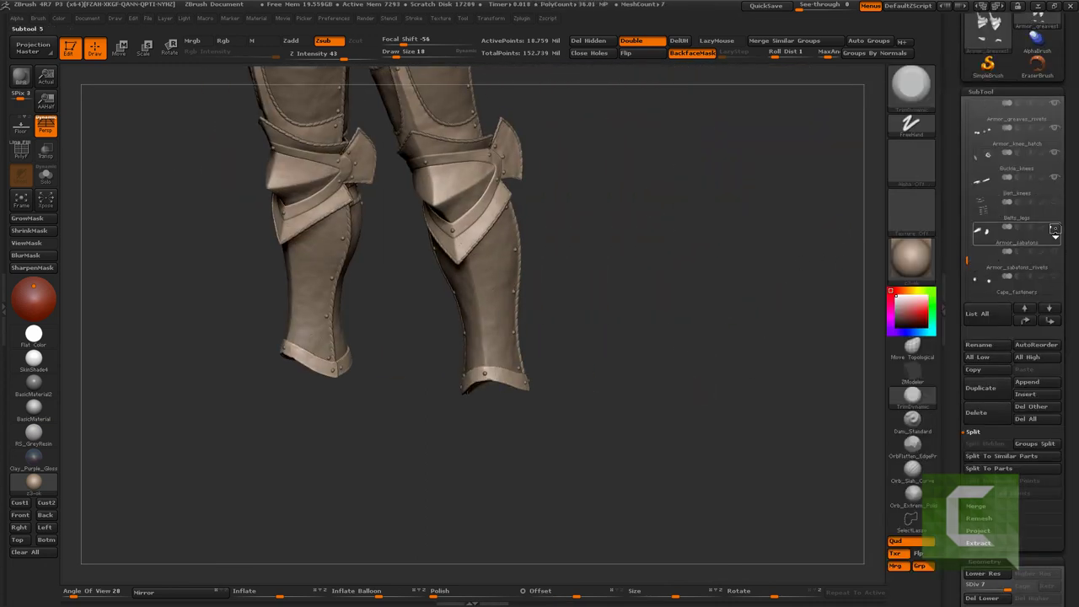
pyautogui.click(993, 271)
pyautogui.moveTo(696, 388)
pyautogui.mouseDown()
pyautogui.moveTo(651, 389)
pyautogui.moveTo(389, 286)
pyautogui.mouseUp()
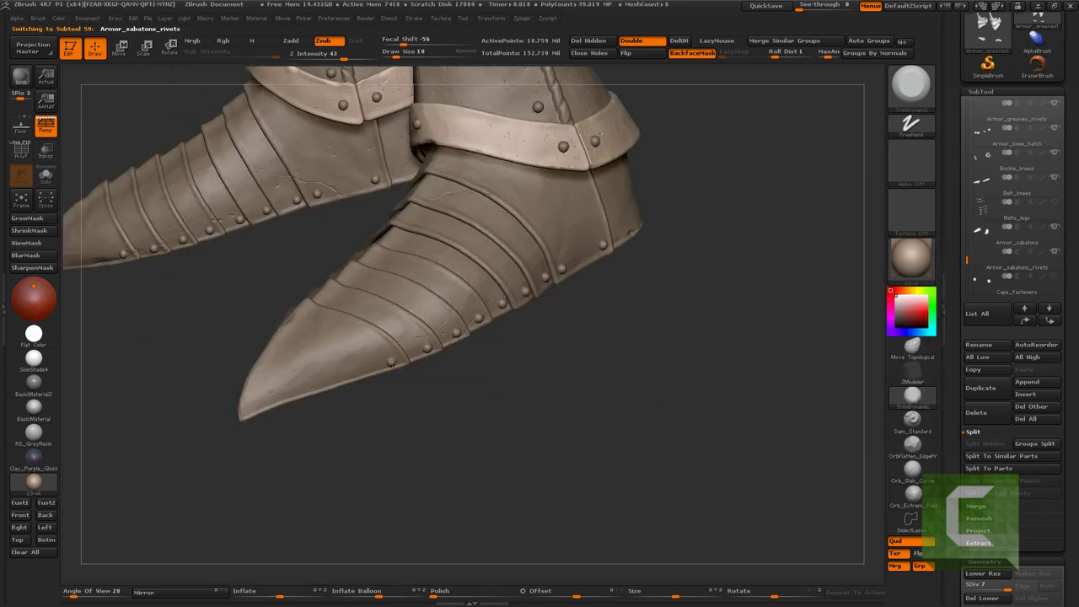
pyautogui.keyDown('alt'); pyautogui.click(426, 447); pyautogui.keyUp('alt')
pyautogui.moveTo(357, 470)
pyautogui.keyDown('alt'); pyautogui.mouseDown()
pyautogui.moveTo(385, 453)
pyautogui.moveTo(503, 307)
pyautogui.moveTo(481, 296)
pyautogui.mouseUp(); pyautogui.keyUp('alt')
# Solo the sabaton rivets, unsolo them, and pick a Zadd sculpting brush
pyautogui.hotkey('ctrl', 'shift', 's')
pyautogui.hotkey('ctrl', 'shift', 's')
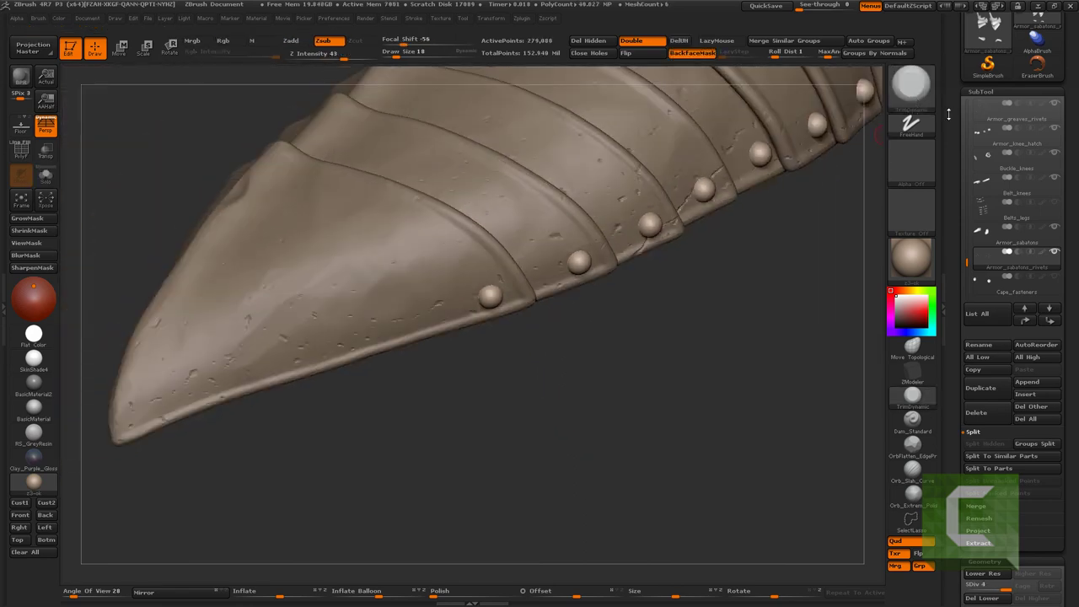
pyautogui.click(948, 114)
pyautogui.click(1043, 84)
pyautogui.click(582, 371)
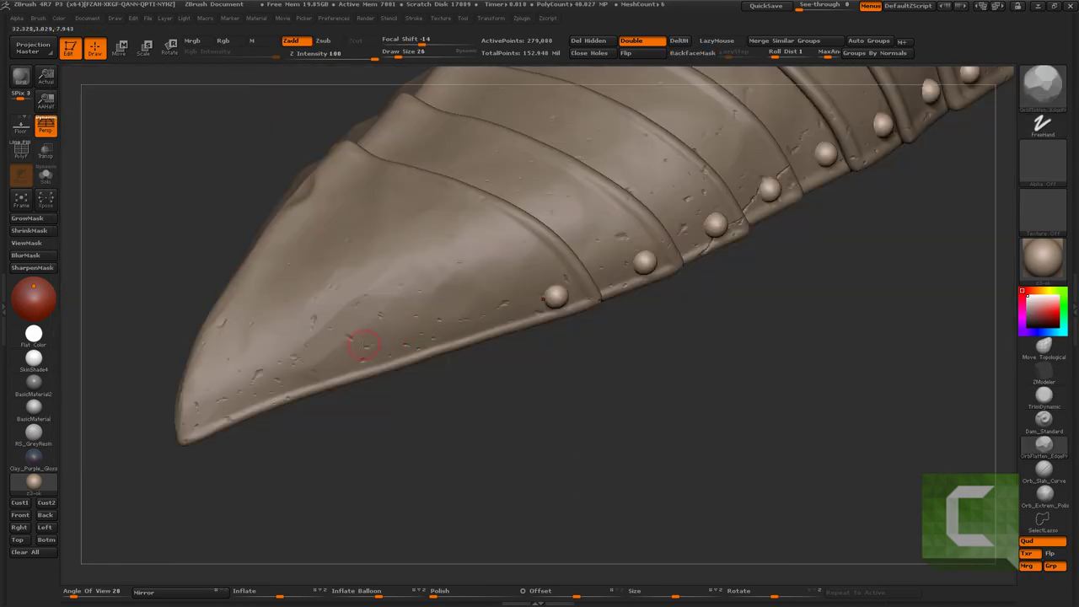
# Examine the sabaton's rivets and overlapping toe plates up close and from the side
pyautogui.moveTo(360, 344)
pyautogui.mouseDown()
pyautogui.moveTo(420, 356)
pyautogui.moveTo(414, 369)
pyautogui.mouseUp()
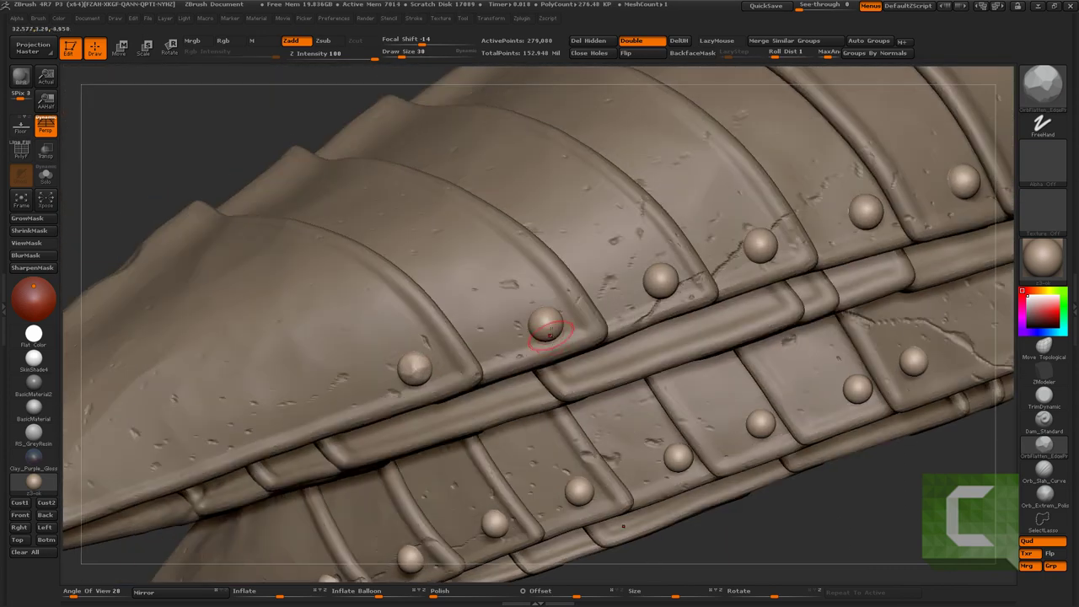
pyautogui.moveTo(663, 273)
pyautogui.mouseDown()
pyautogui.moveTo(475, 393)
pyautogui.moveTo(574, 356)
pyautogui.moveTo(497, 379)
pyautogui.mouseUp()
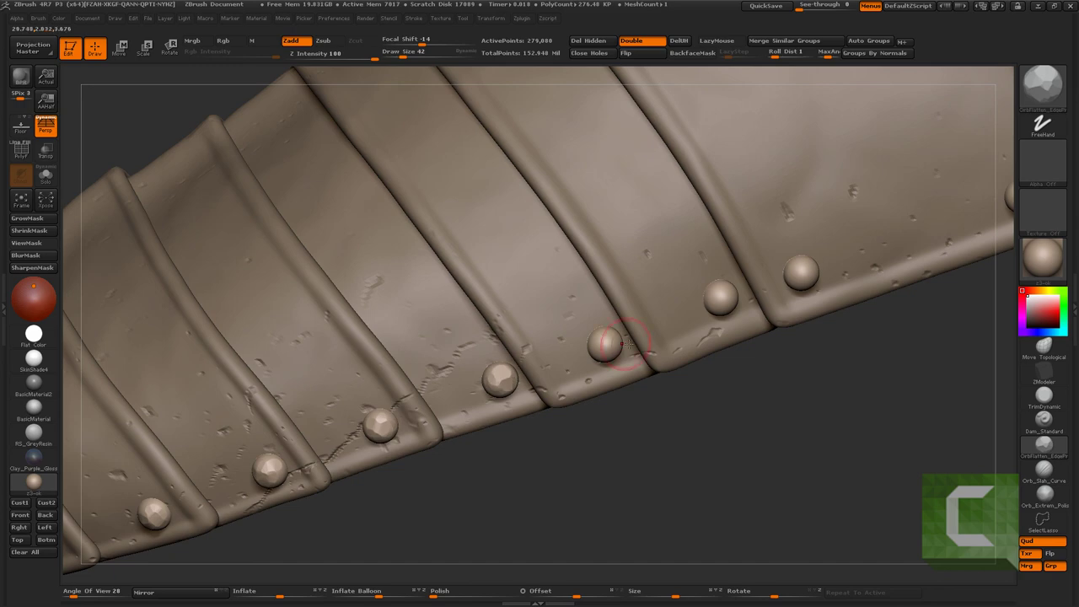
pyautogui.moveTo(606, 345); pyautogui.dragTo(548, 358)
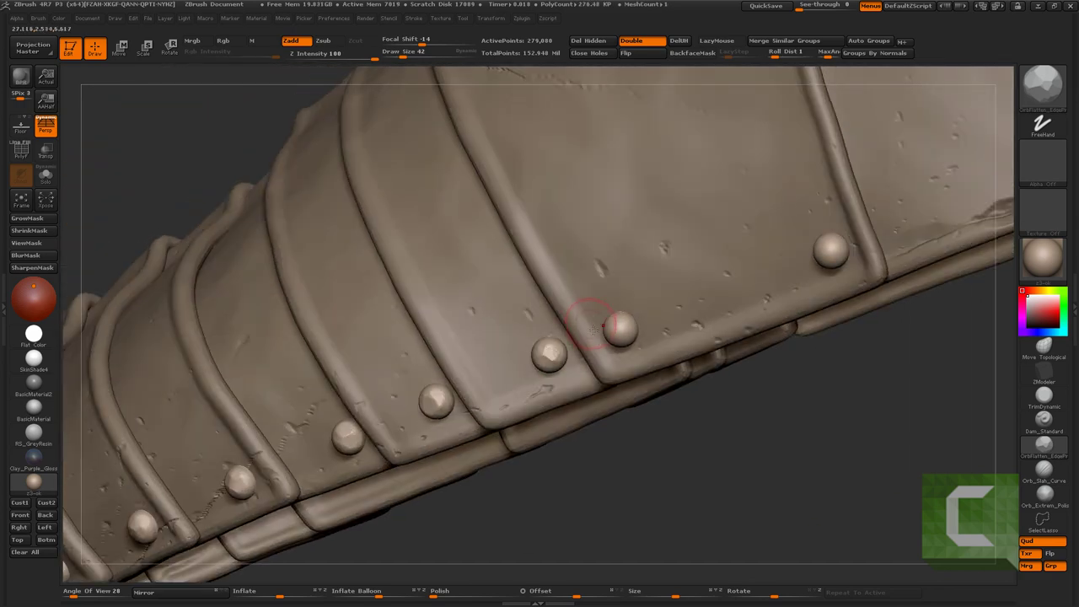
pyautogui.moveTo(645, 329)
pyautogui.mouseDown()
pyautogui.moveTo(619, 332)
pyautogui.moveTo(613, 345)
pyautogui.mouseUp()
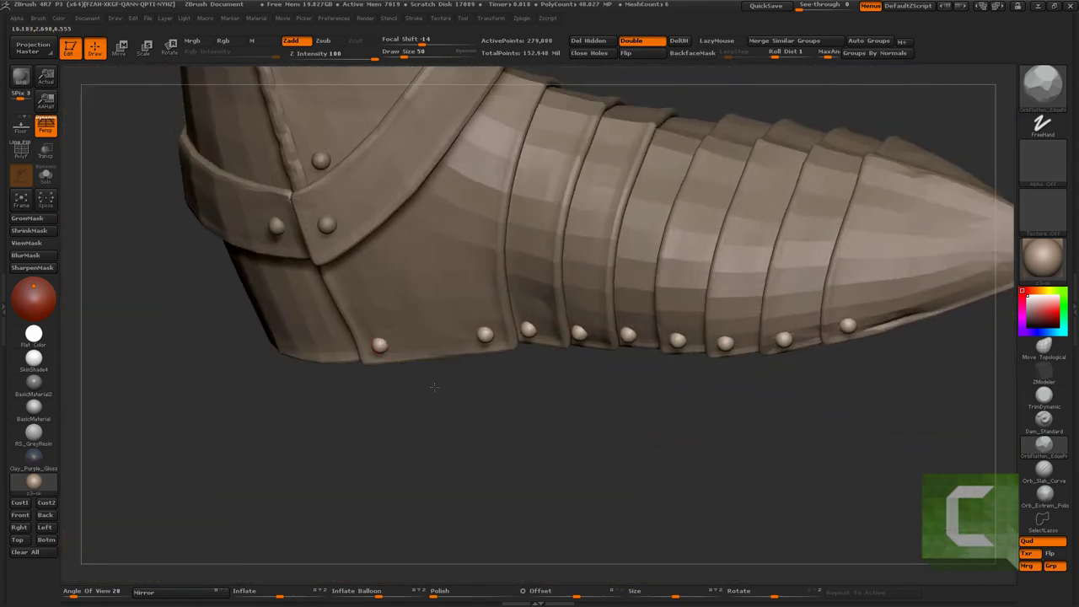
pyautogui.moveTo(405, 400); pyautogui.dragTo(374, 323)
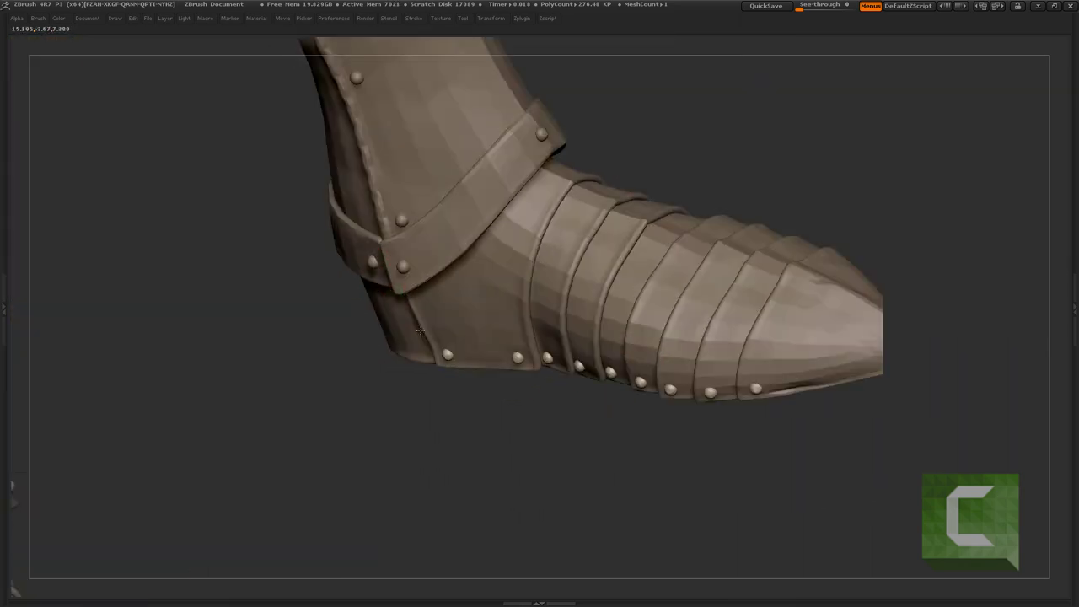
# Select Armor_greaves_rivets and pull back to show the complete knight with helmet and cape
pyautogui.keyDown('alt'); pyautogui.click(402, 306); pyautogui.keyUp('alt')
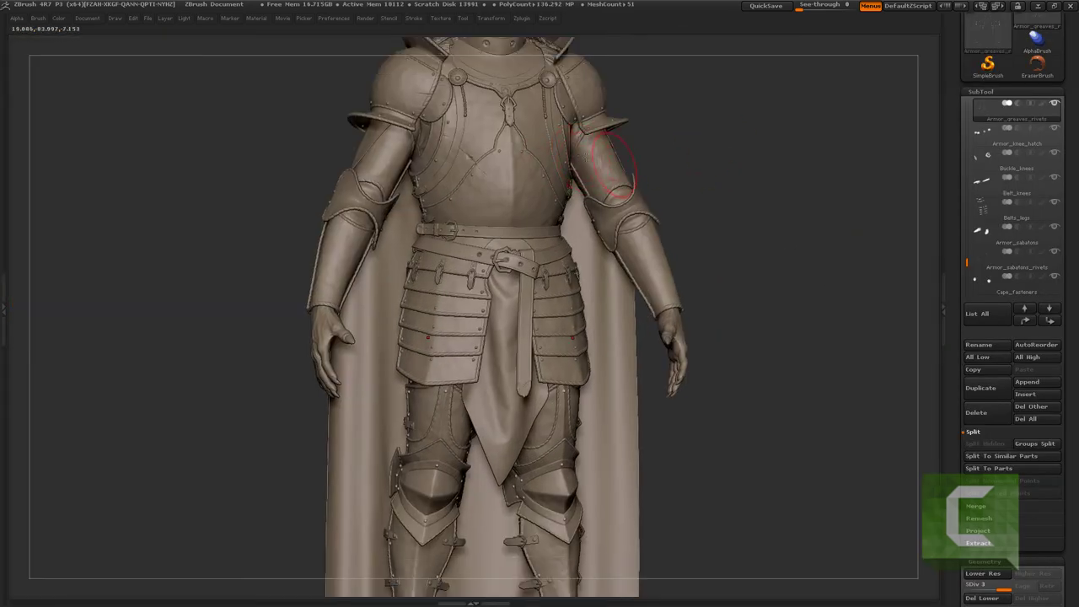
pyautogui.moveTo(706, 265)
pyautogui.mouseDown()
pyautogui.moveTo(771, 258)
pyautogui.moveTo(638, 338)
pyautogui.moveTo(567, 323)
pyautogui.moveTo(639, 193)
pyautogui.moveTo(623, 188)
pyautogui.moveTo(607, 209)
pyautogui.mouseUp()
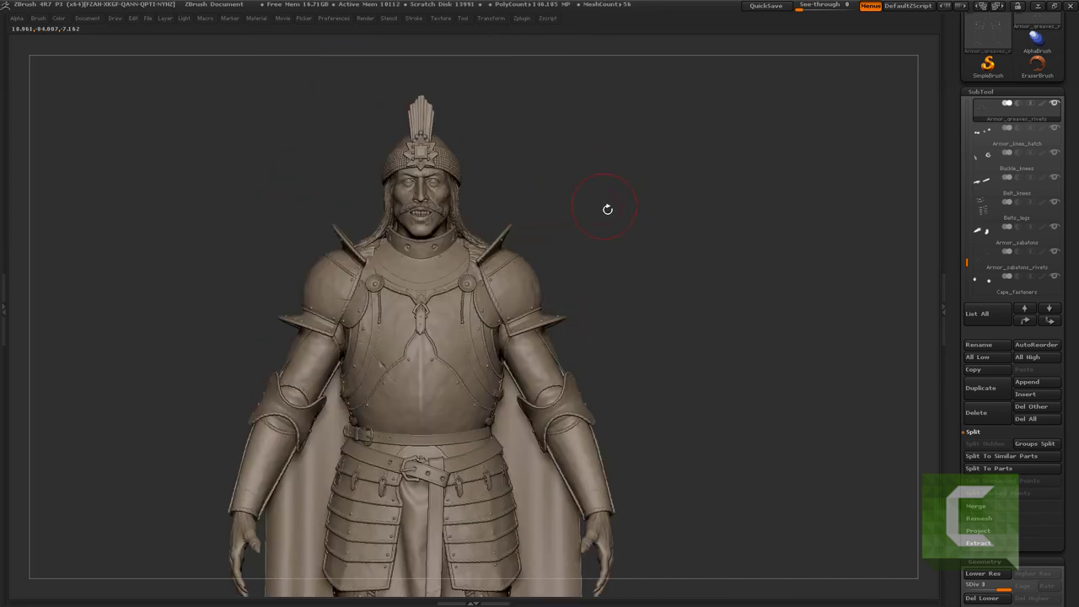